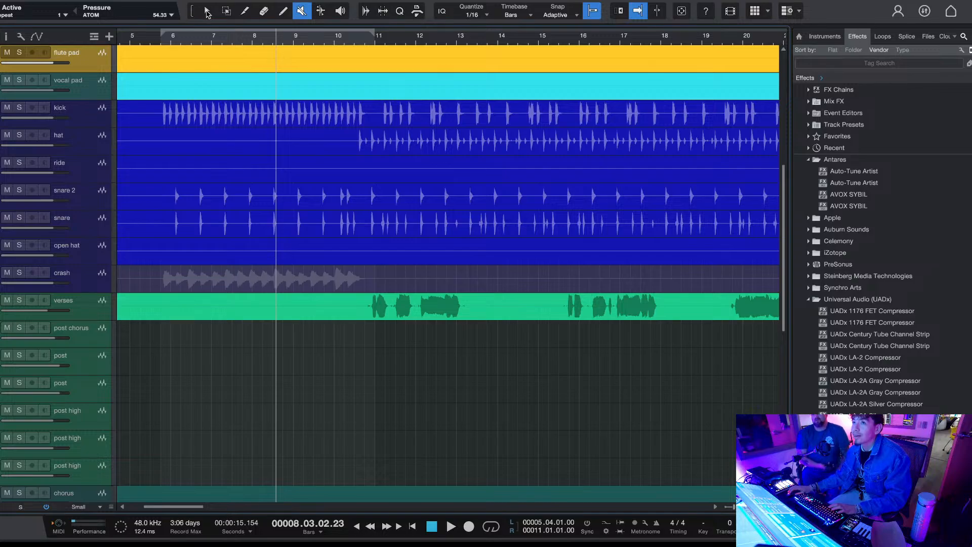
Step: Play the arrangement from 5.04.01, just before the drum entry, and return the playback position to that point
click(162, 38)
key(space)
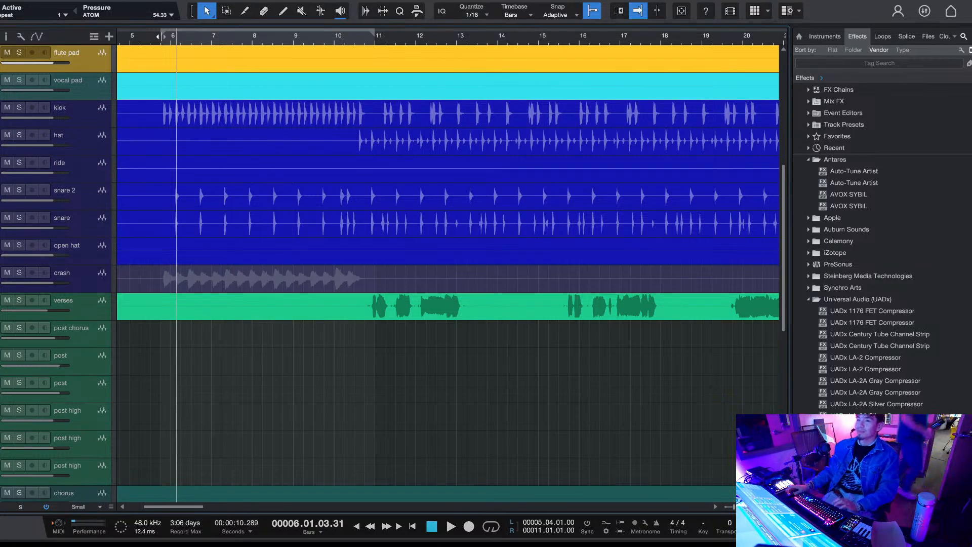
click(161, 34)
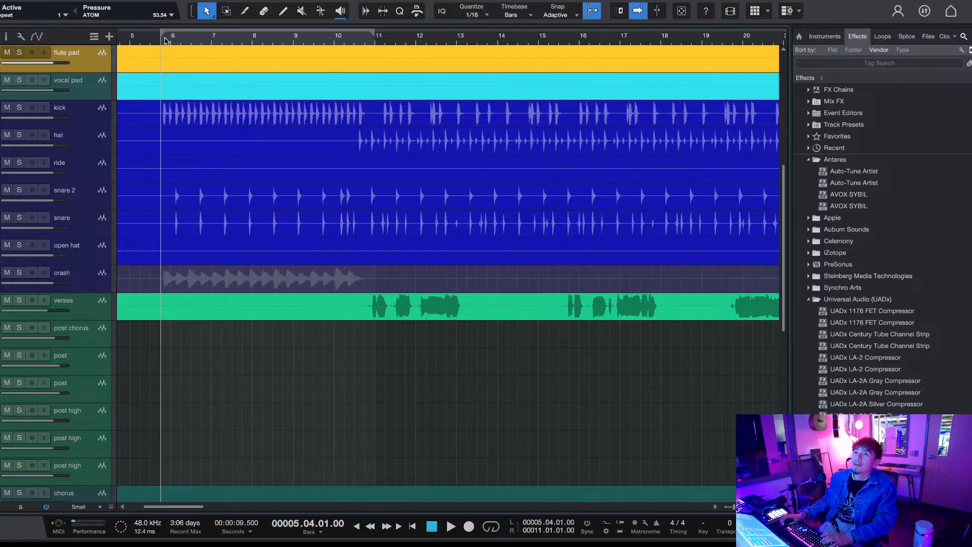
Step: Set the playback position to bar 1 and look through the full arrangement from bass down to ooh's #5
key(z)
drag(133, 31, 118, 29)
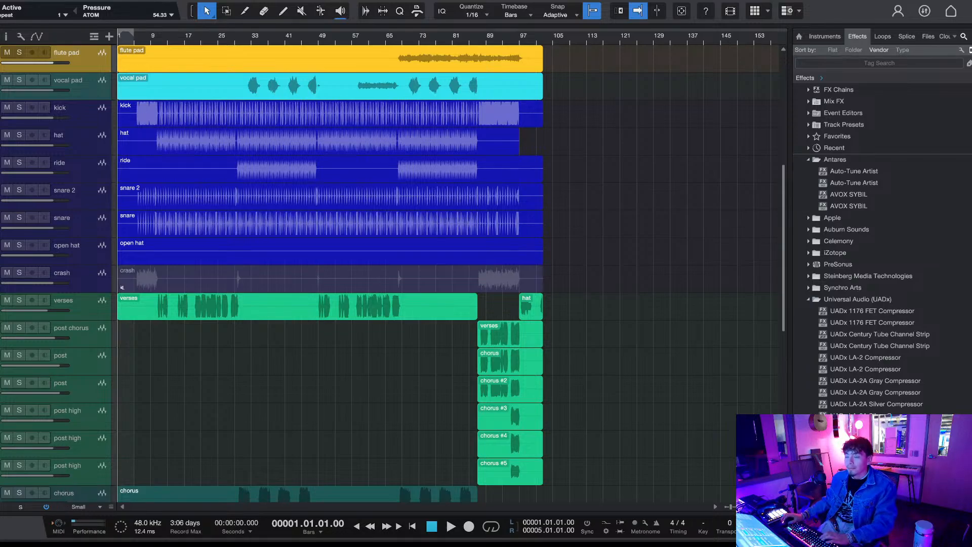
scroll(208, 327, up, 5)
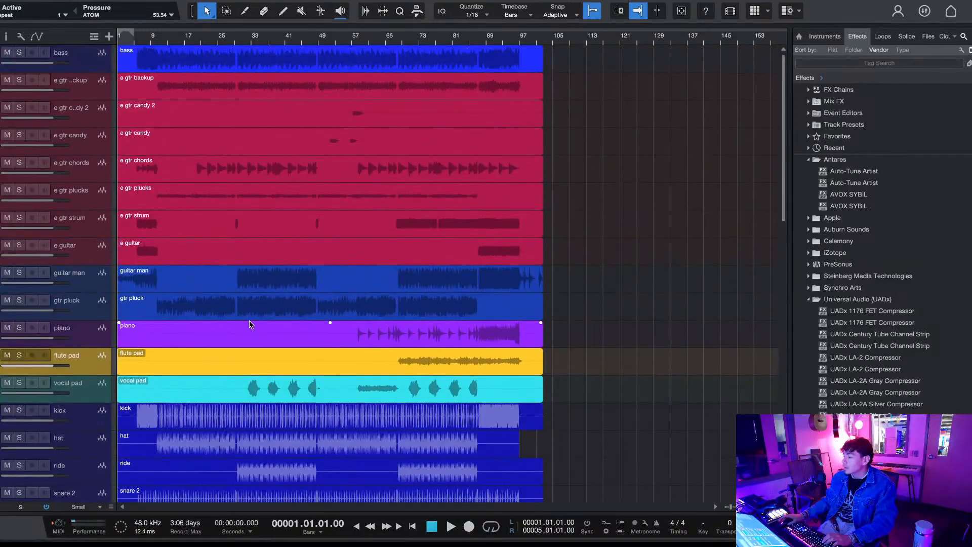
scroll(207, 319, down, 10)
scroll(248, 335, up, 10)
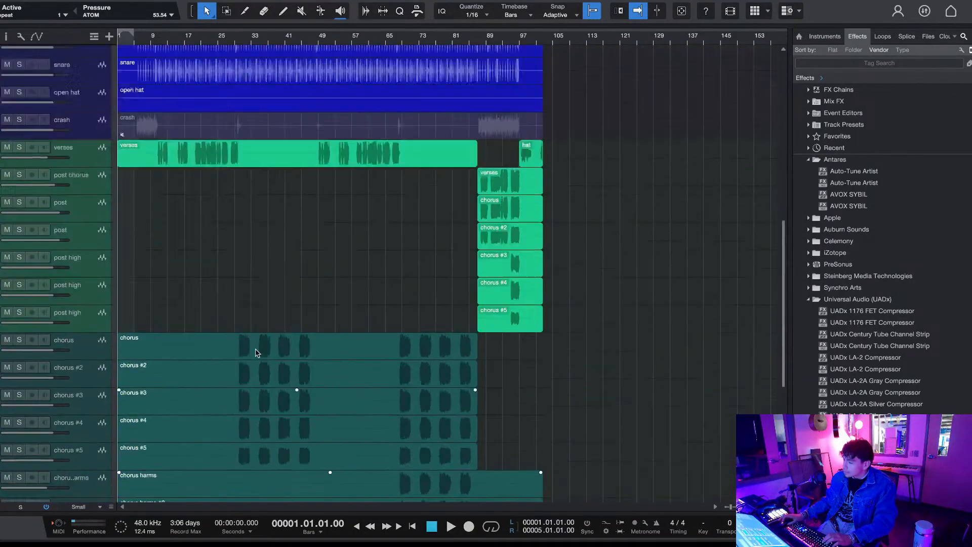
scroll(255, 336, down, 5)
scroll(256, 337, down, 5)
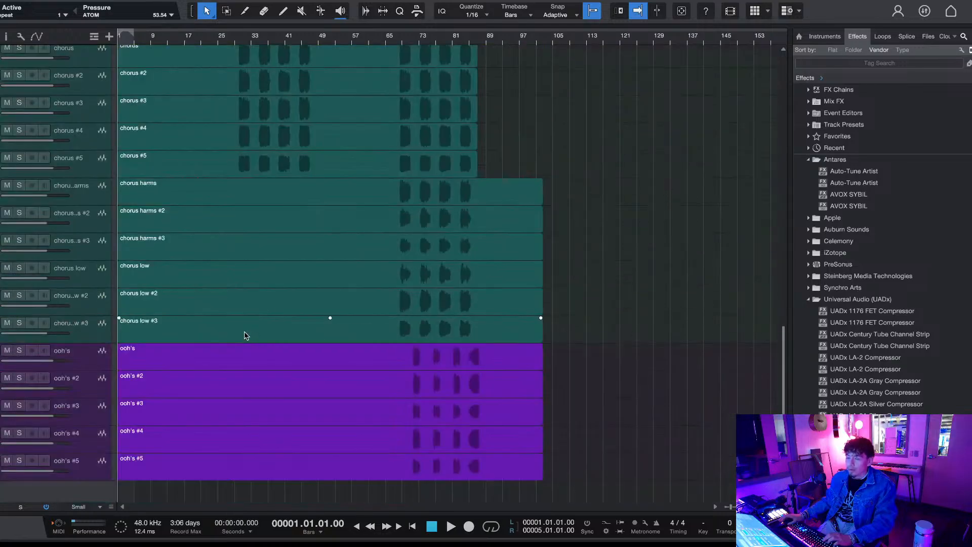
scroll(245, 334, up, 10)
scroll(228, 314, up, 1)
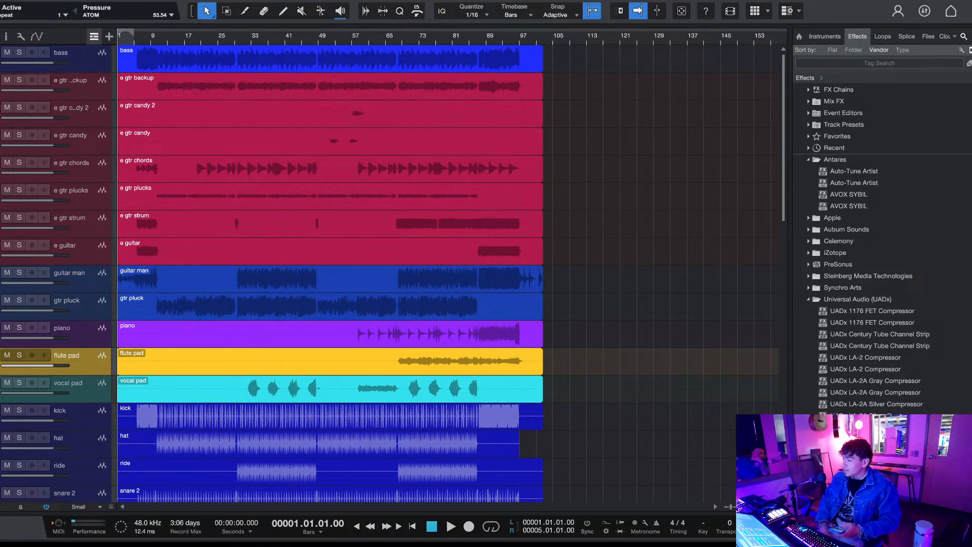
Step: Play the song from bar 1, unmute the crash event with the Mute tool, and stop playback
click(186, 167)
key(space)
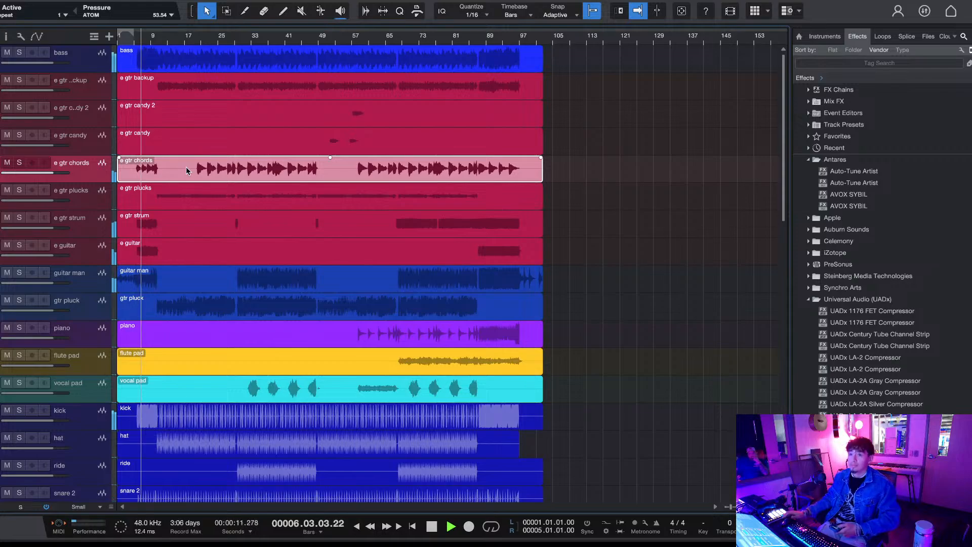
scroll(165, 273, down, 6)
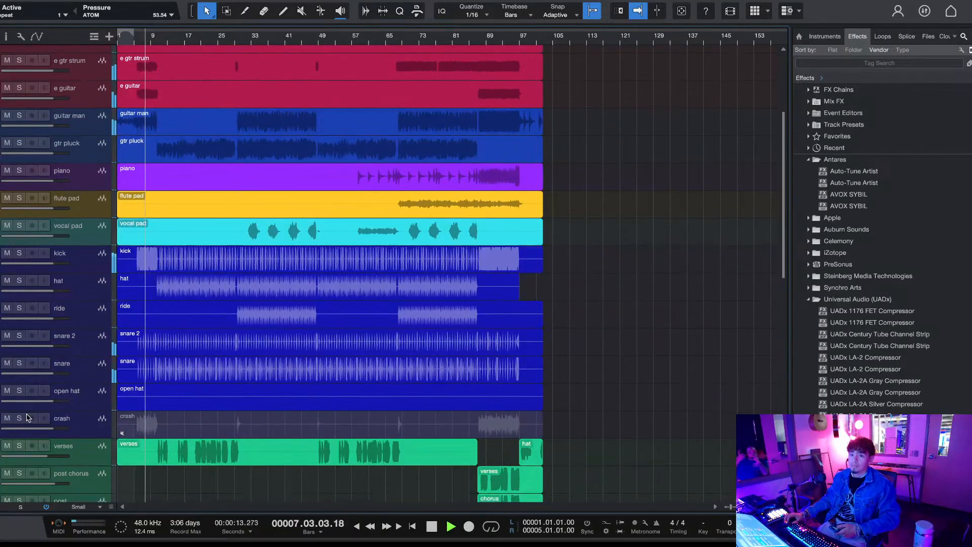
click(301, 11)
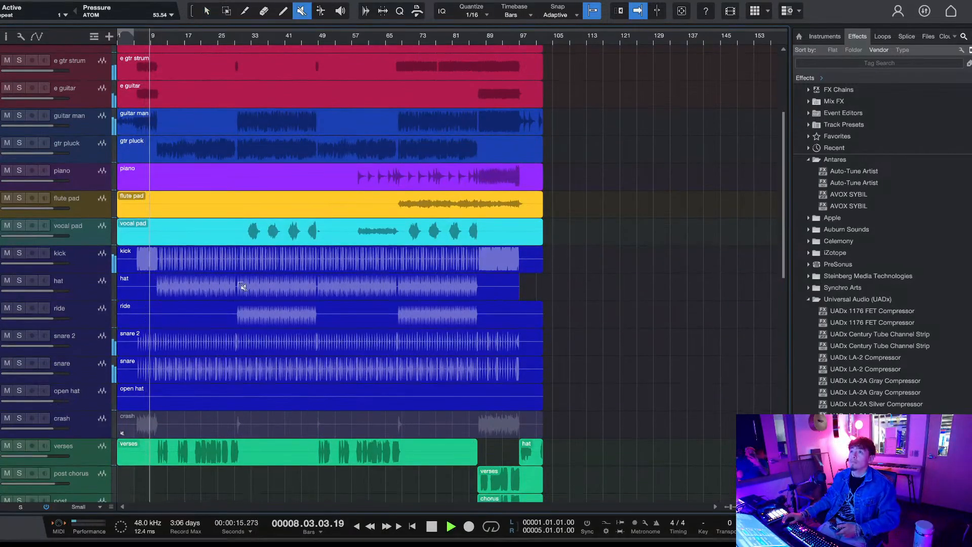
click(206, 418)
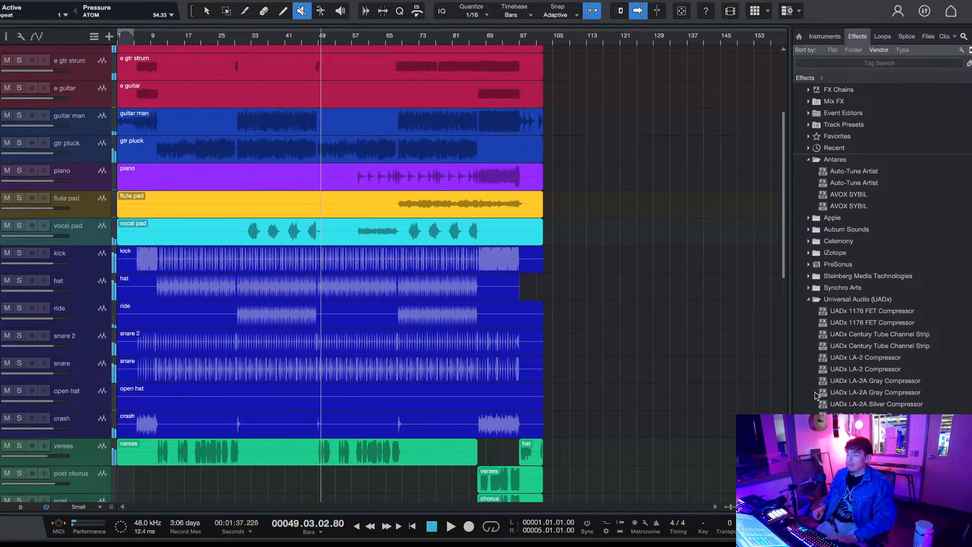
key(space)
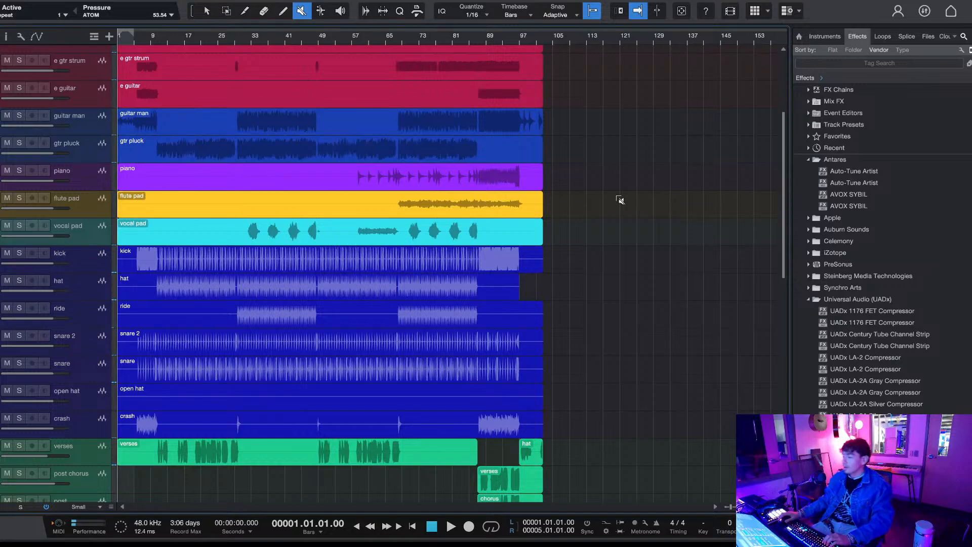
Step: Switch back to the Arrow tool and examine the guitar, drum, verse, chorus and ooh's tracks
scroll(514, 126, up, 3)
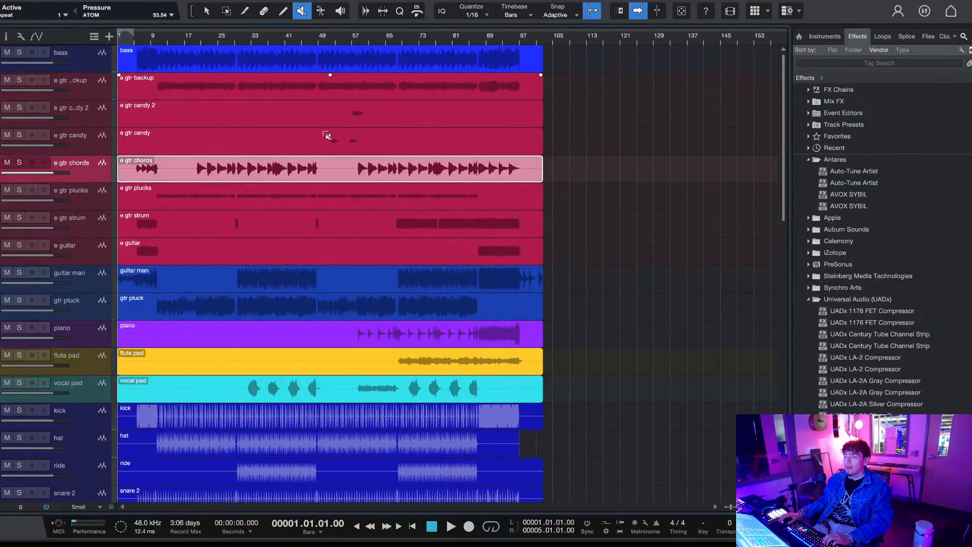
scroll(327, 135, down, 5)
key(1)
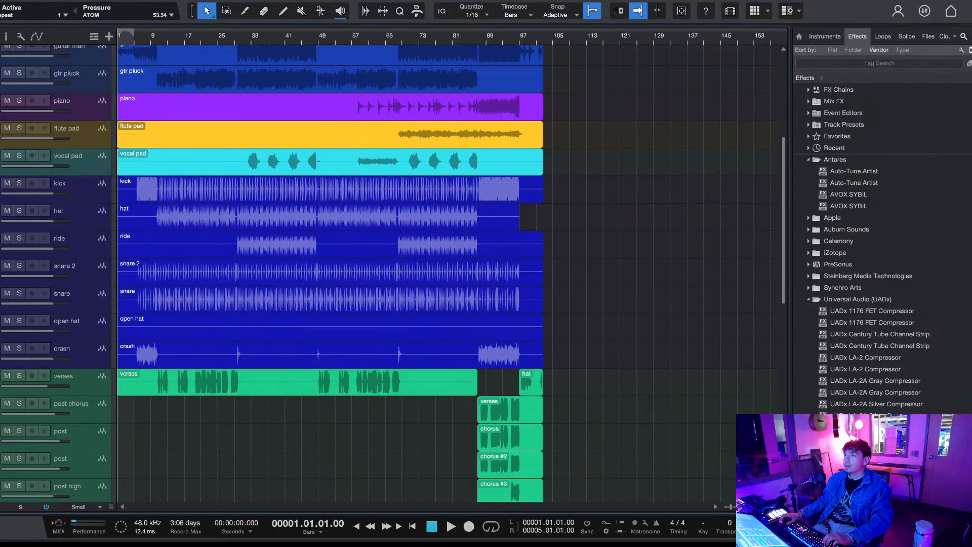
scroll(465, 110, up, 5)
scroll(422, 188, down, 1)
scroll(425, 217, down, 10)
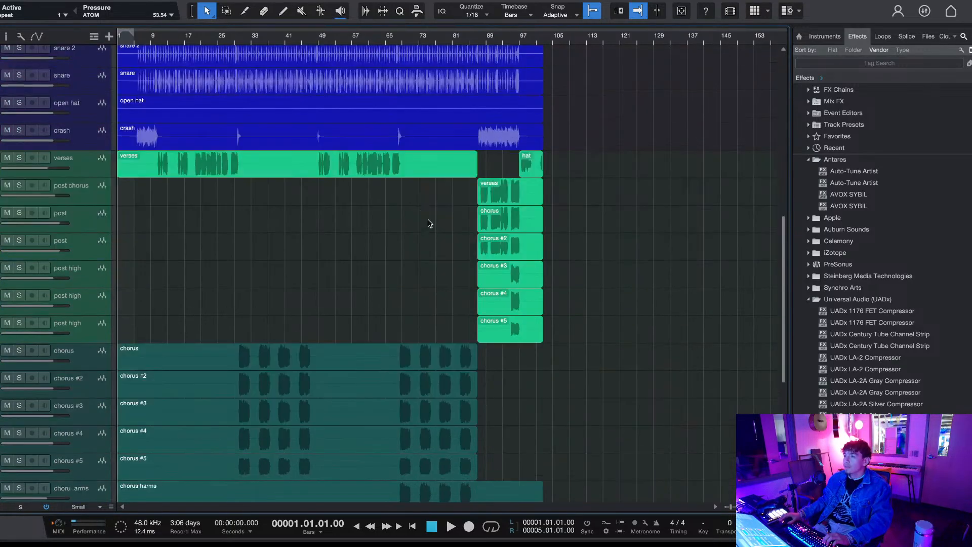
scroll(417, 221, up, 9)
scroll(109, 138, up, 1)
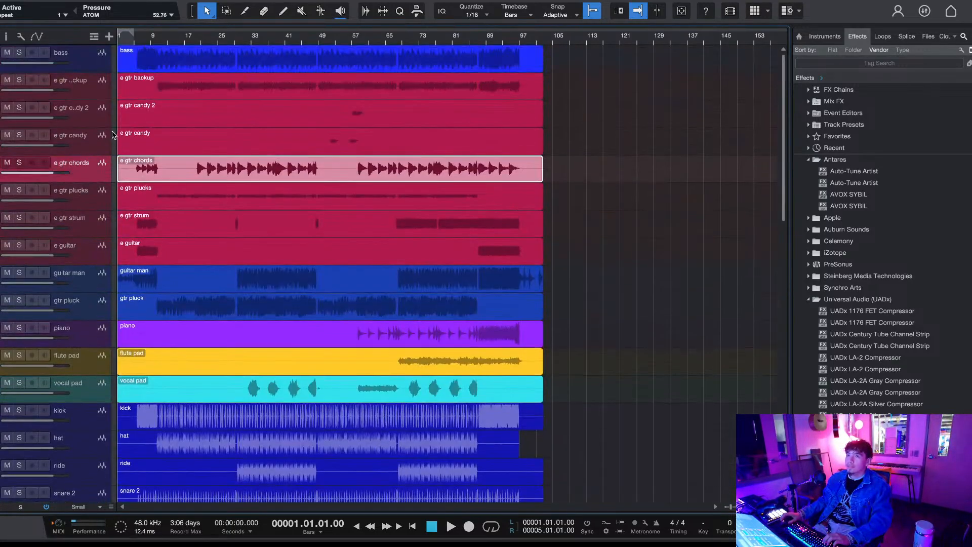
scroll(111, 139, down, 5)
scroll(122, 147, down, 10)
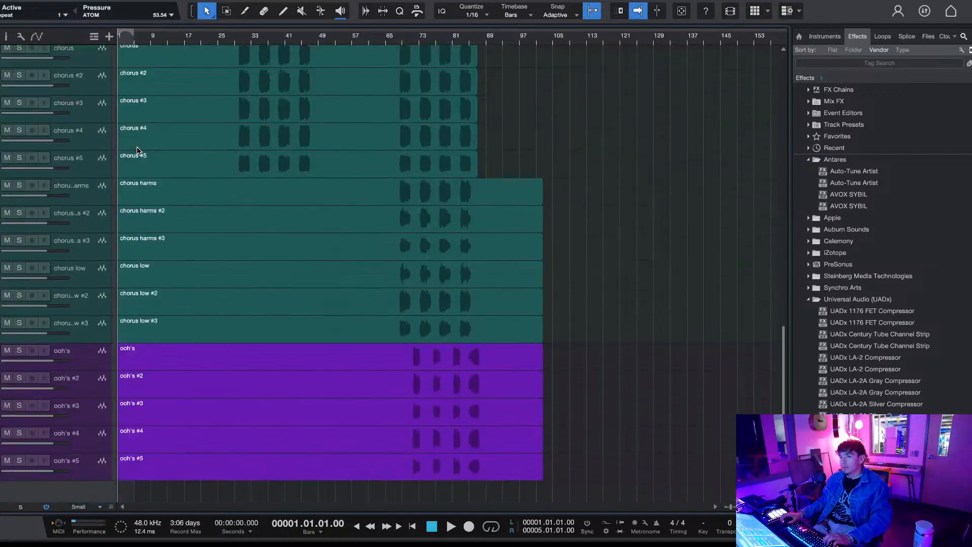
scroll(146, 183, up, 3)
scroll(147, 169, up, 5)
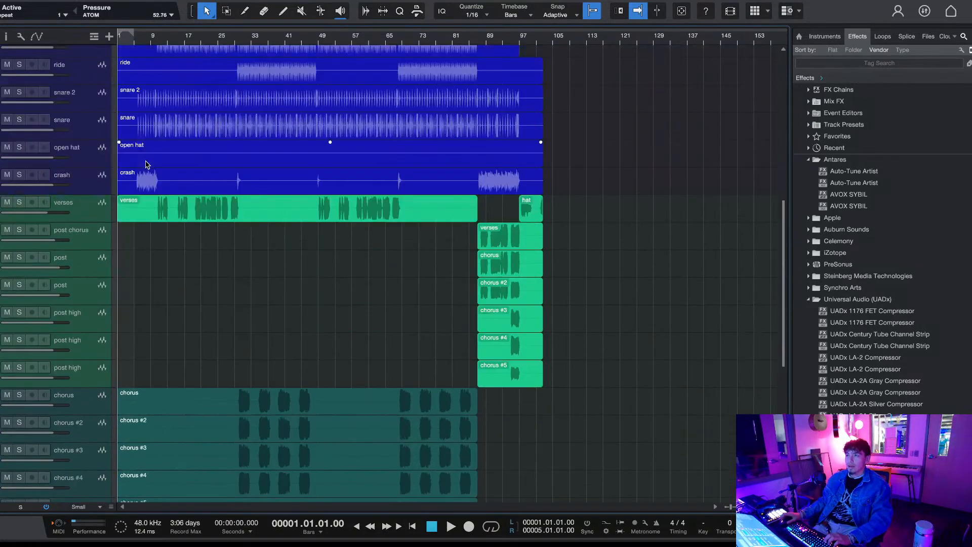
Step: Solo all vocal tracks from verses through ooh's #5
scroll(172, 245, down, 10)
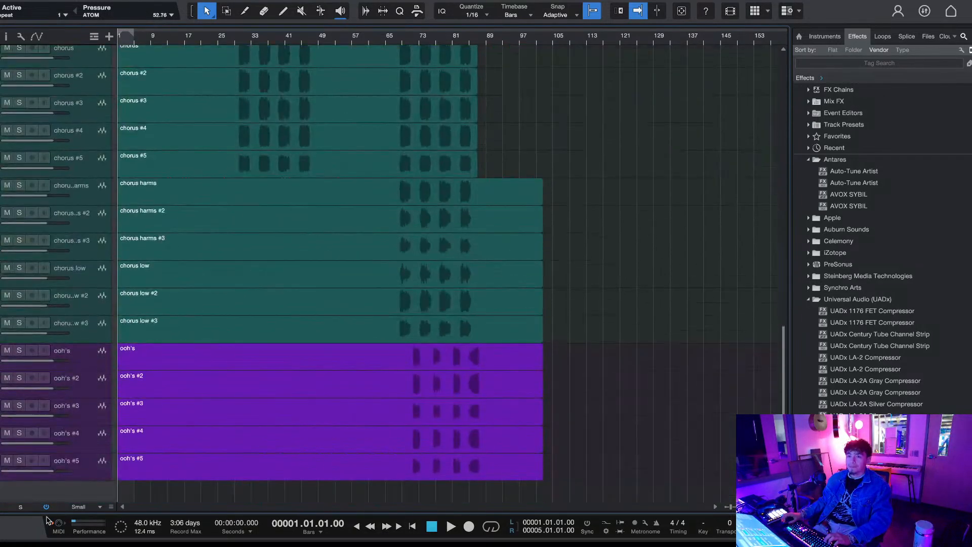
shift+click(79, 470)
click(26, 435)
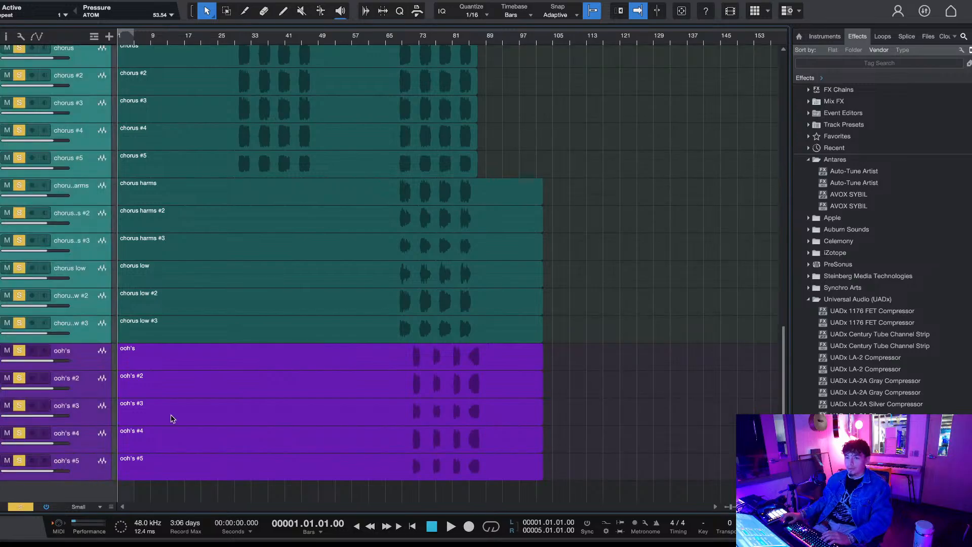
scroll(238, 347, up, 15)
scroll(213, 294, down, 5)
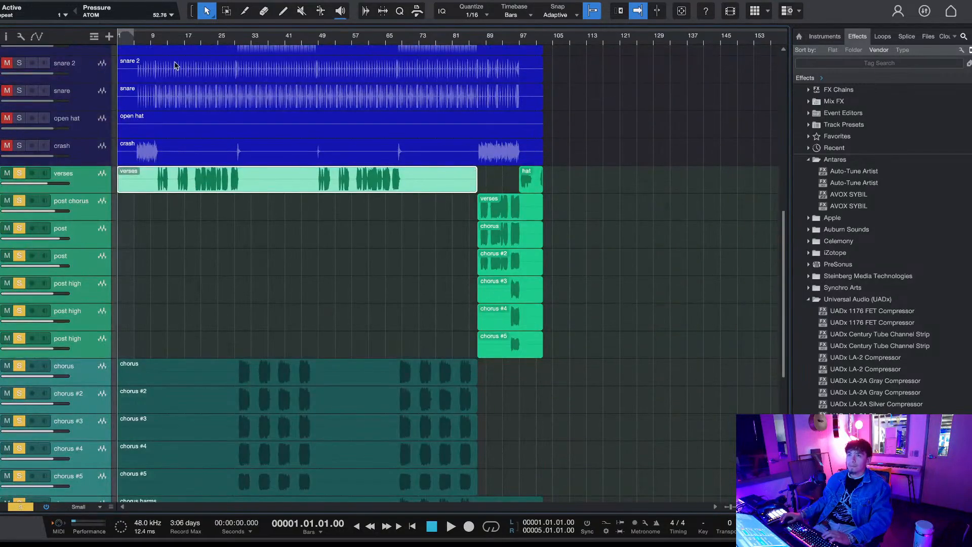
Step: Play the soloed vocals from bar 10, opening the mixer during playback, and stop
click(148, 40)
click(158, 39)
key(e)
click(154, 38)
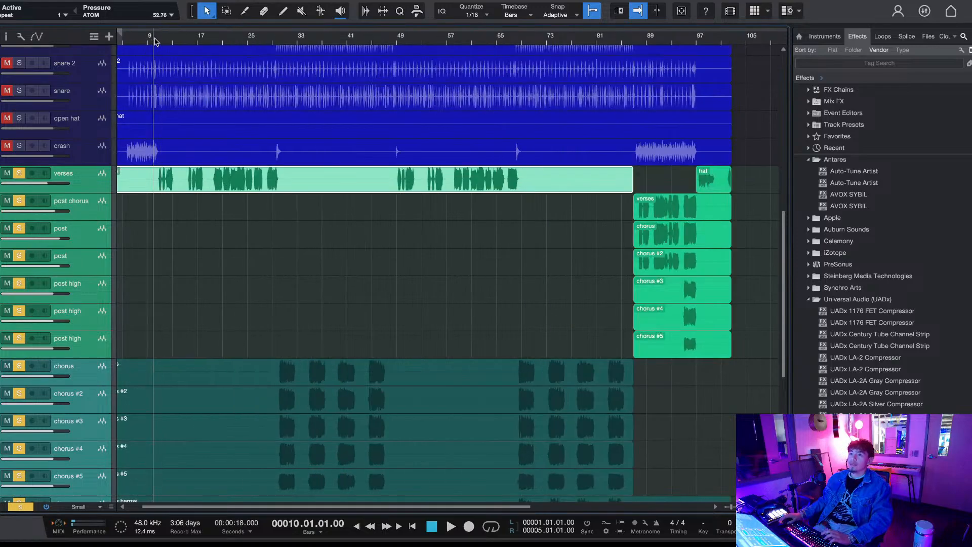
key(e)
key(space)
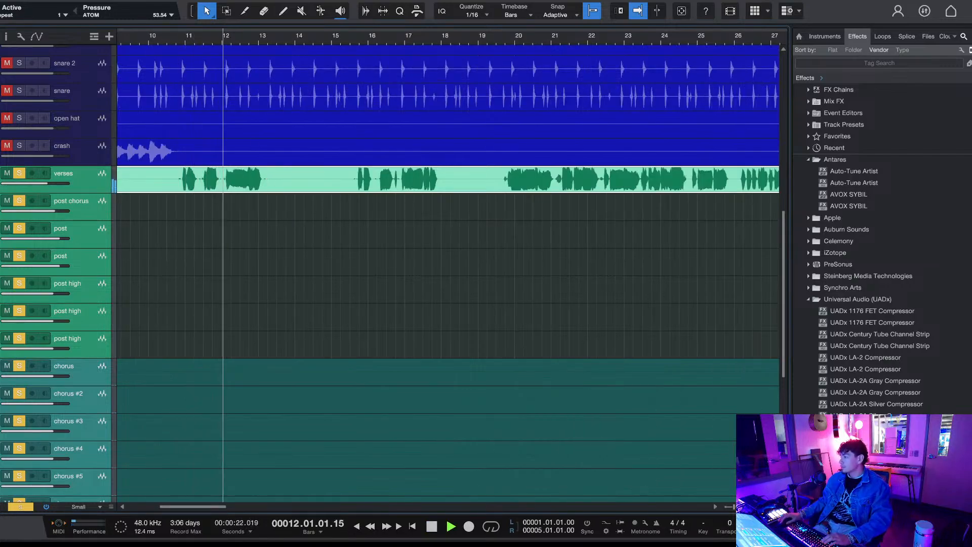
key(F3)
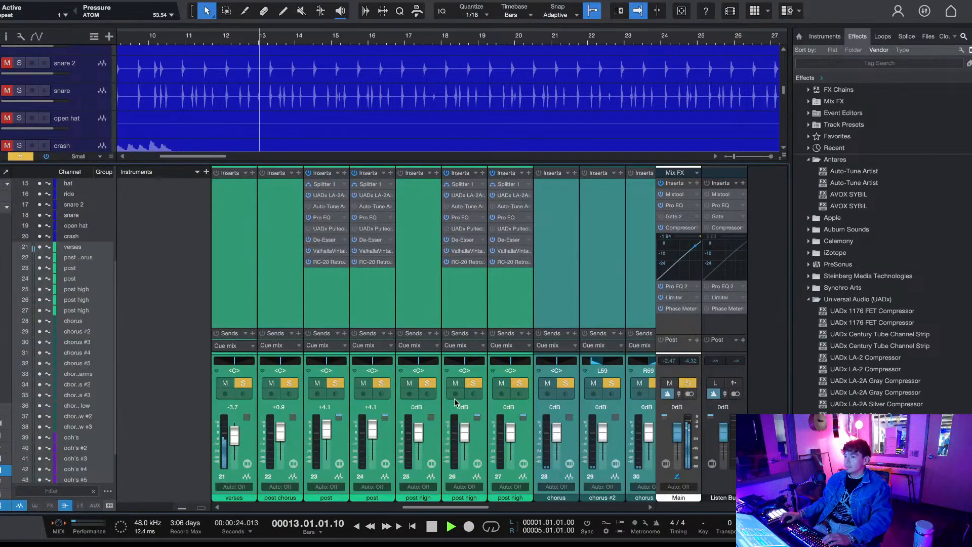
key(space)
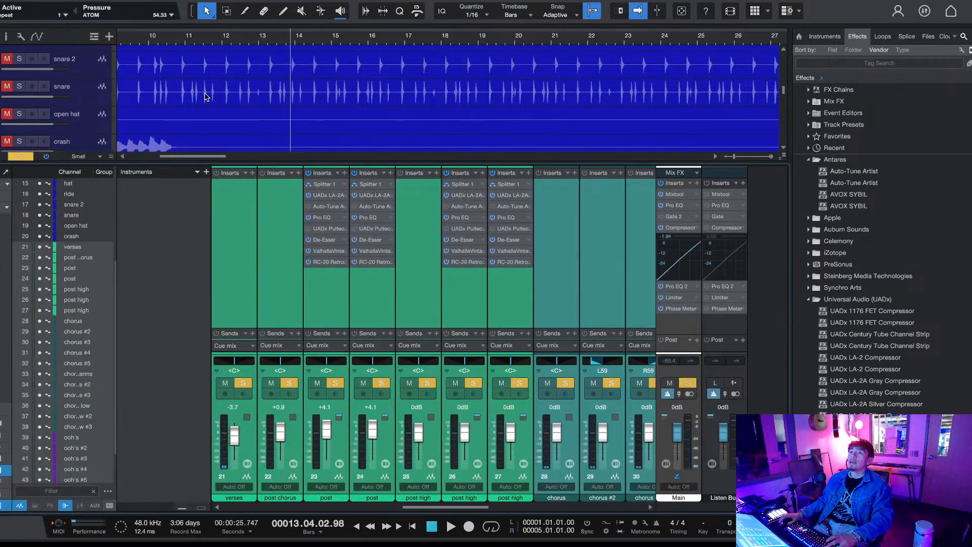
Step: Set the loop range from 10.04.01 to 11.02.01 at the start of the verse vocal
scroll(205, 91, down, 2)
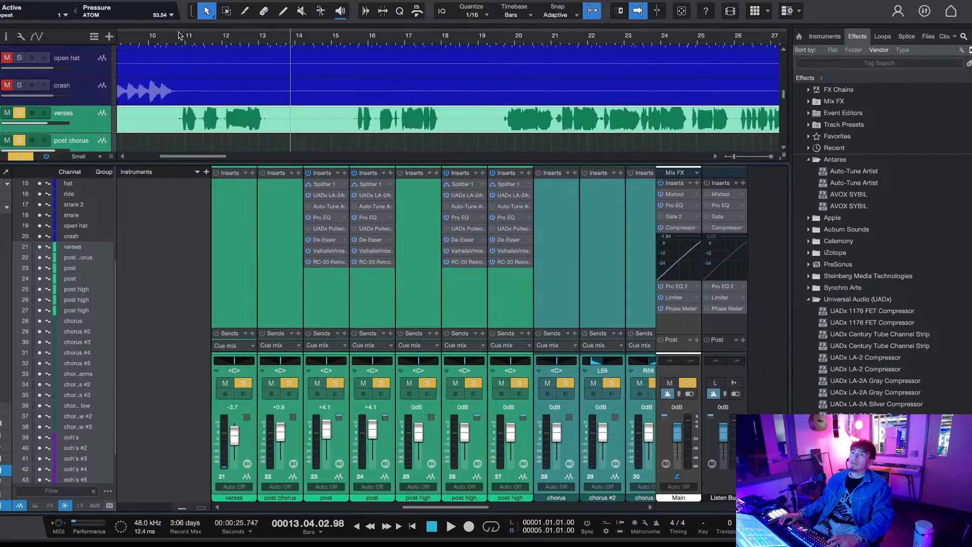
scroll(181, 32, left, 1)
drag(208, 30, 191, 31)
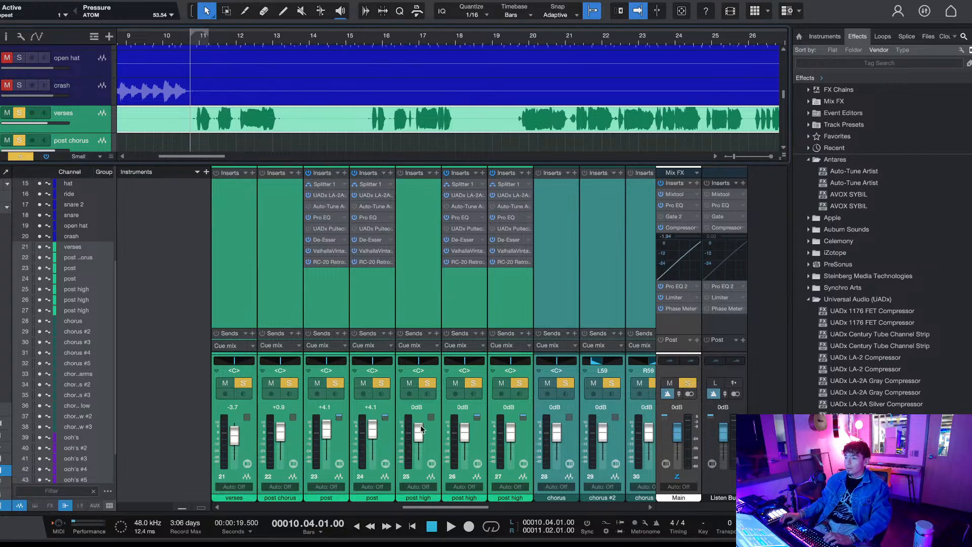
Step: Select the Dry Vox bus channel in the mixer and look over the verses and post vocal tracks
drag(438, 508, 698, 499)
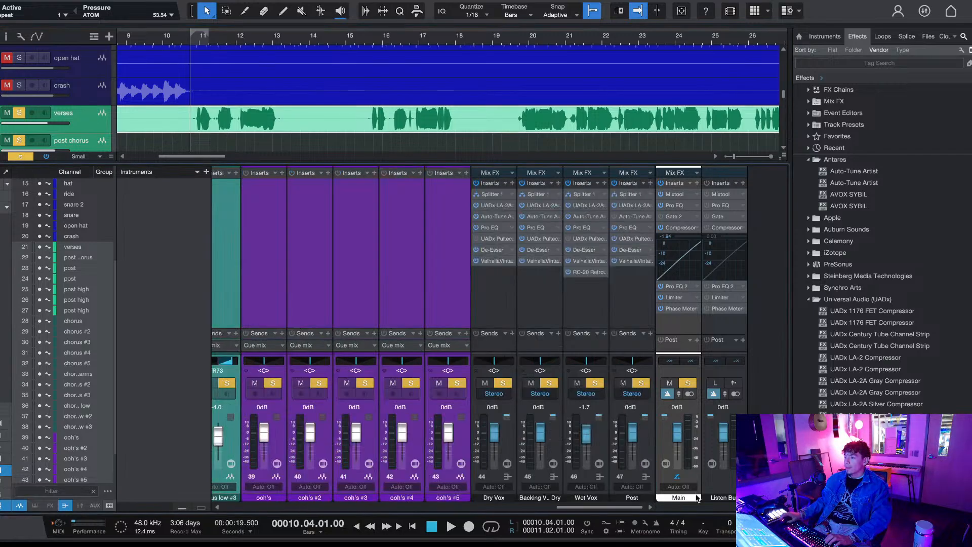
click(487, 283)
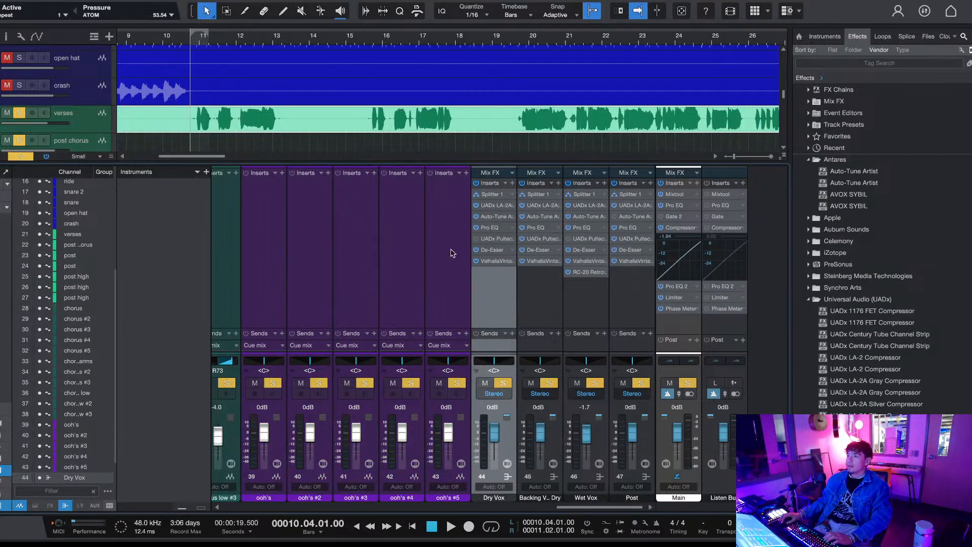
scroll(137, 142, up, 8)
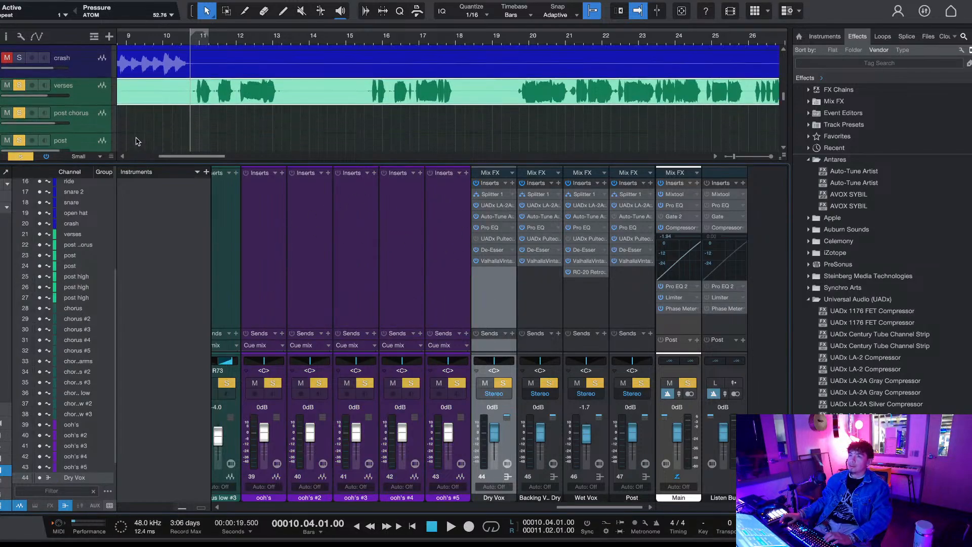
scroll(139, 136, down, 10)
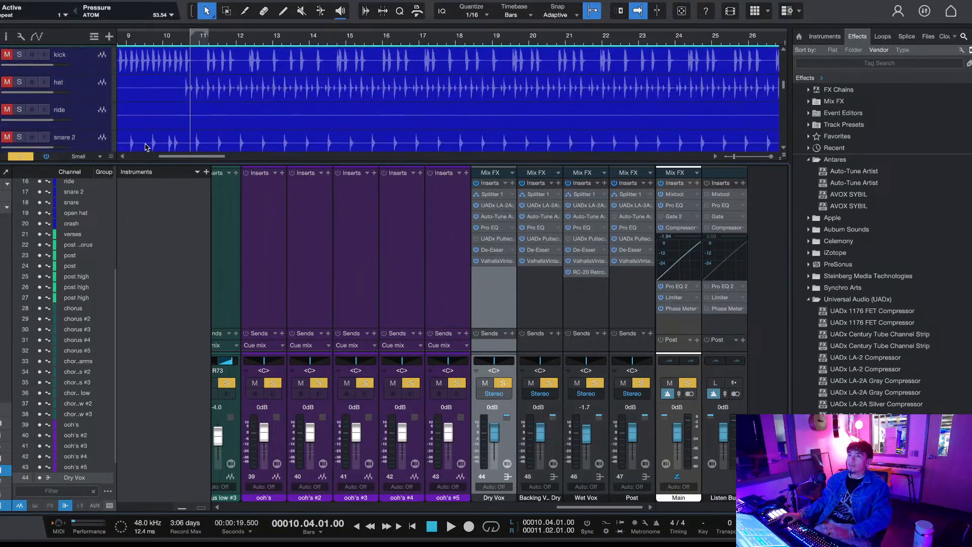
scroll(145, 126, up, 3)
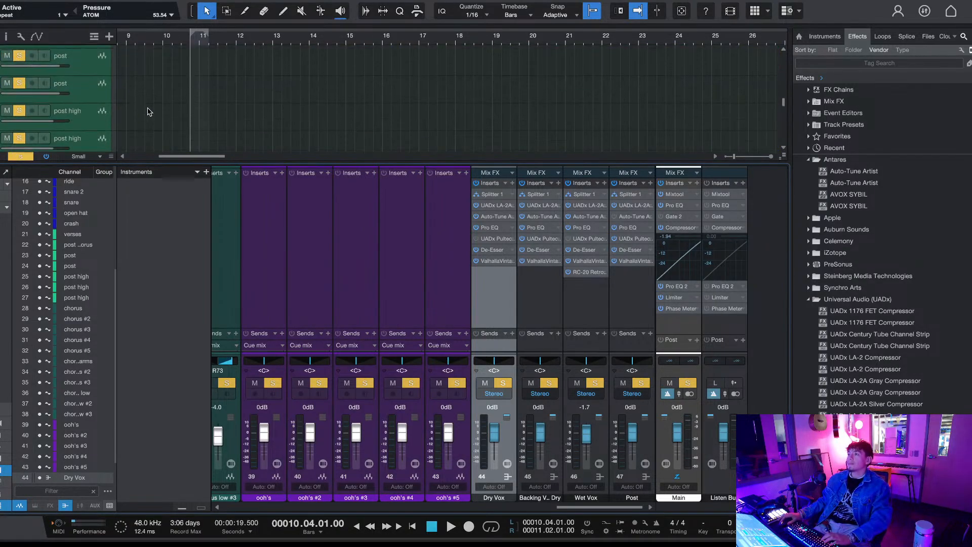
scroll(152, 112, up, 1)
scroll(278, 56, up, 1)
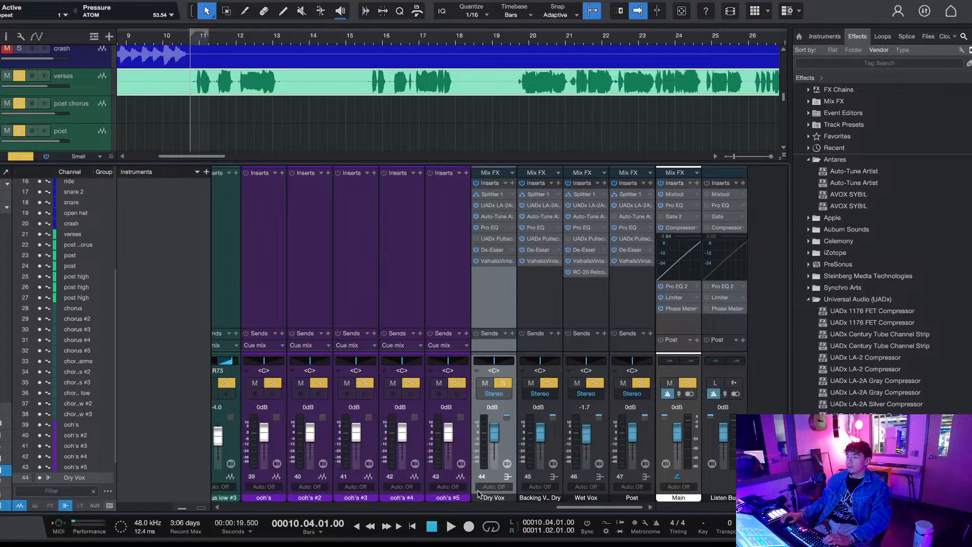
Step: Close the mixer and show the chorus, harmony and ooh's tracks at the end of the track list
drag(557, 508, 499, 508)
key(F3)
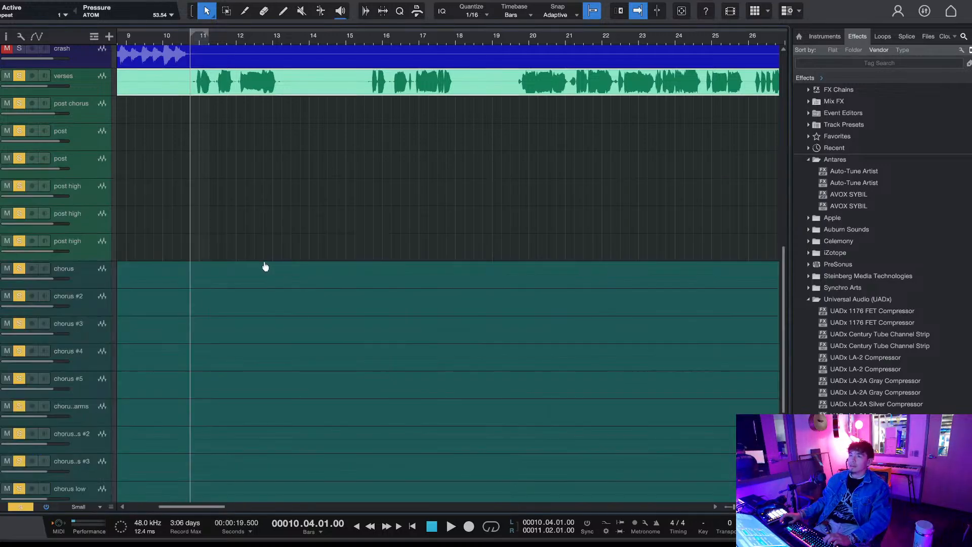
scroll(188, 41, down, 8)
scroll(210, 213, down, 5)
scroll(228, 236, down, 3)
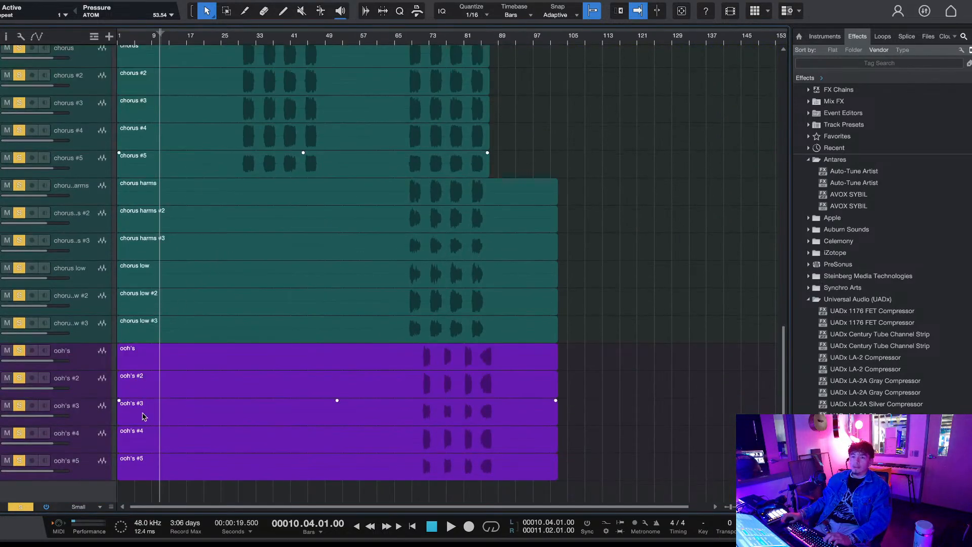
Step: Play the soloed chorus vocal stacks from bar 29 and stop at about bar 38
scroll(78, 420, up, 9)
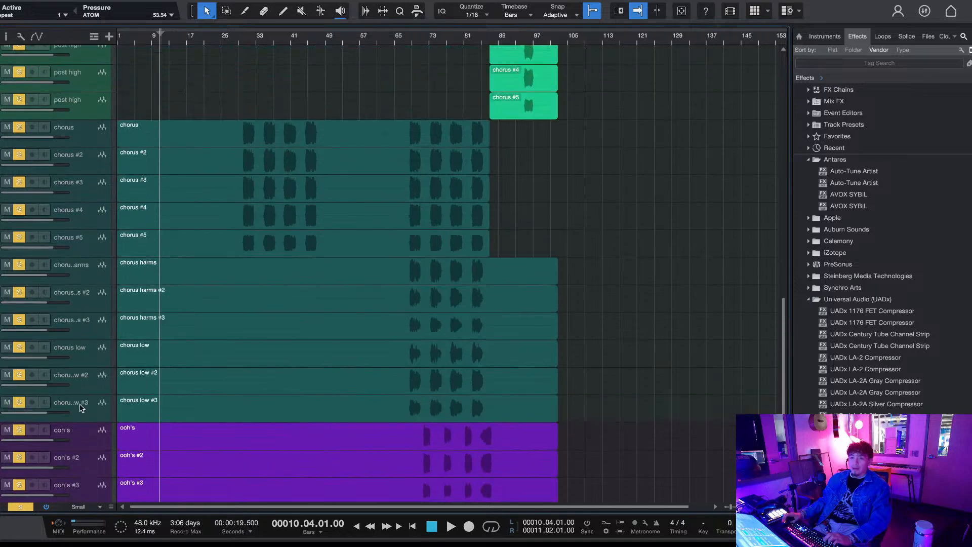
key(space)
key(space)
click(239, 41)
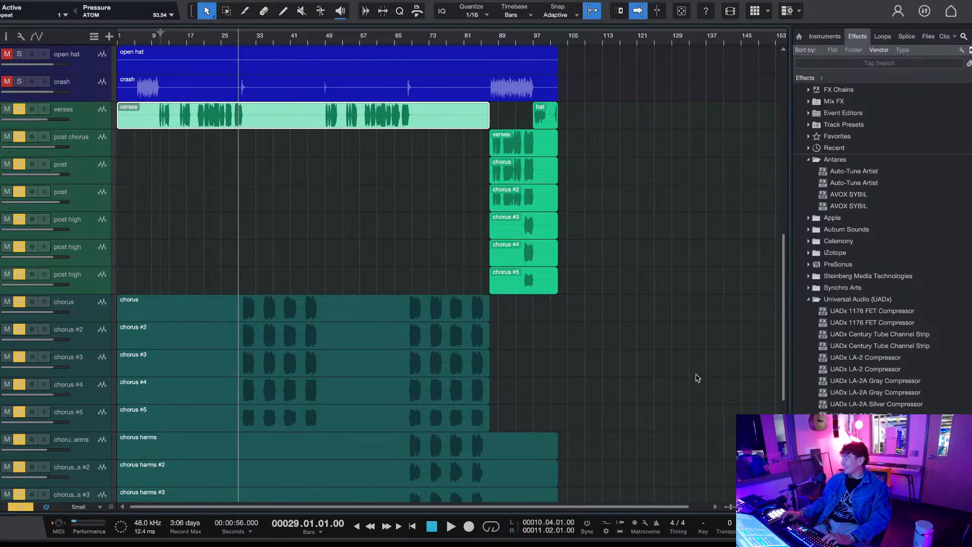
scroll(374, 308, up, 1)
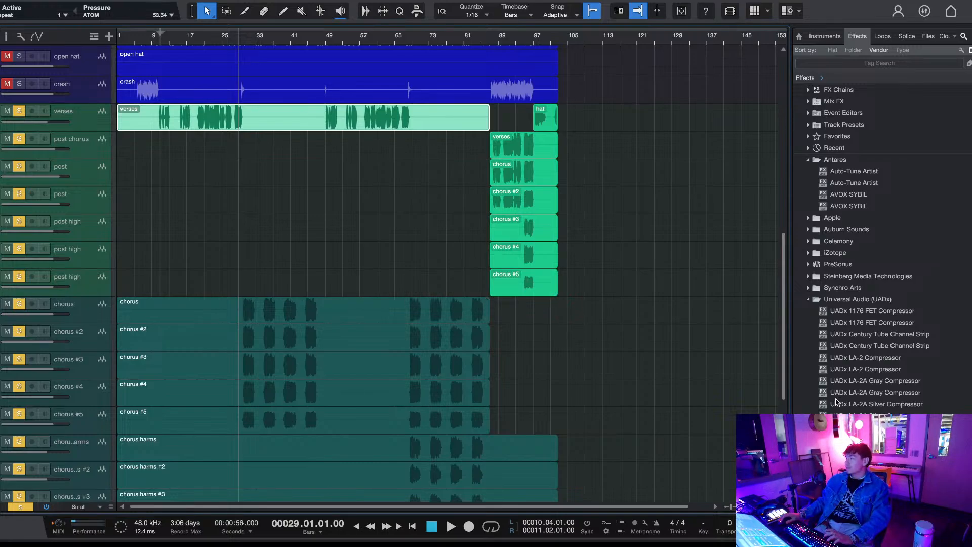
key(space)
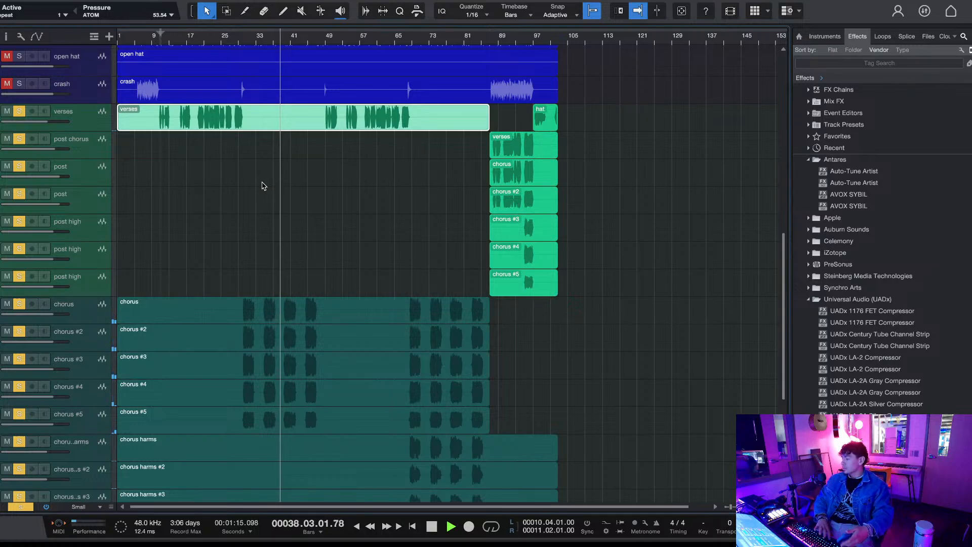
key(space)
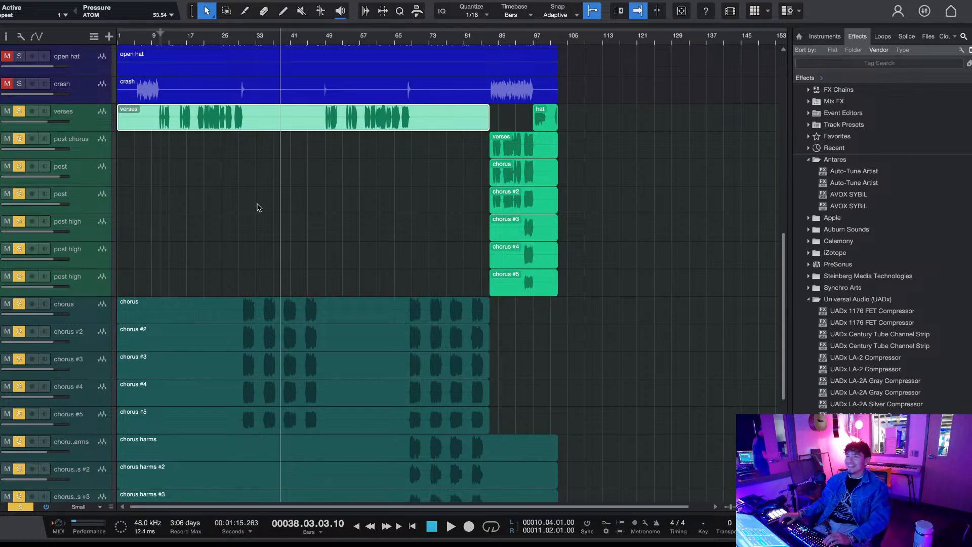
Step: Set the loop range from bar 1 to bar 7, return to the song start and clear all track solos
scroll(251, 211, up, 10)
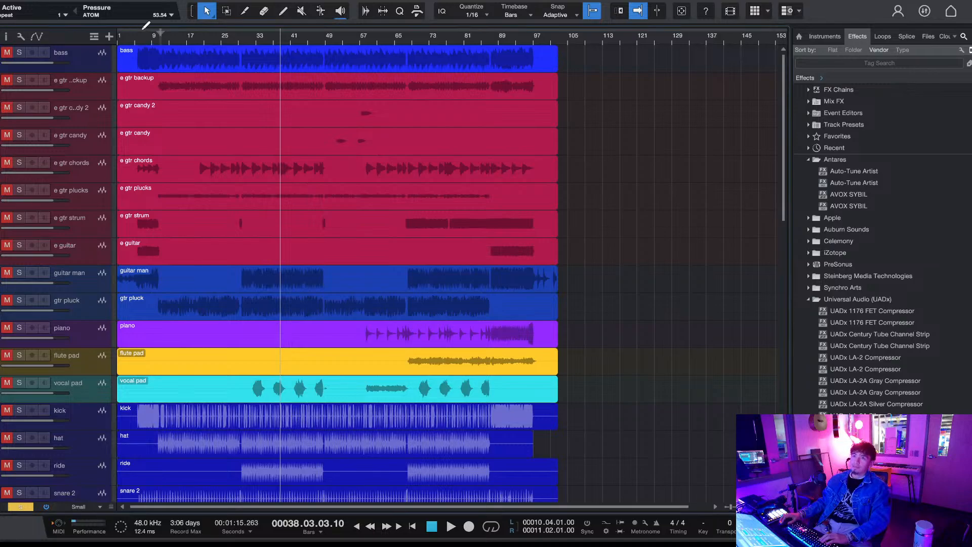
drag(143, 30, 98, 31)
key(comma)
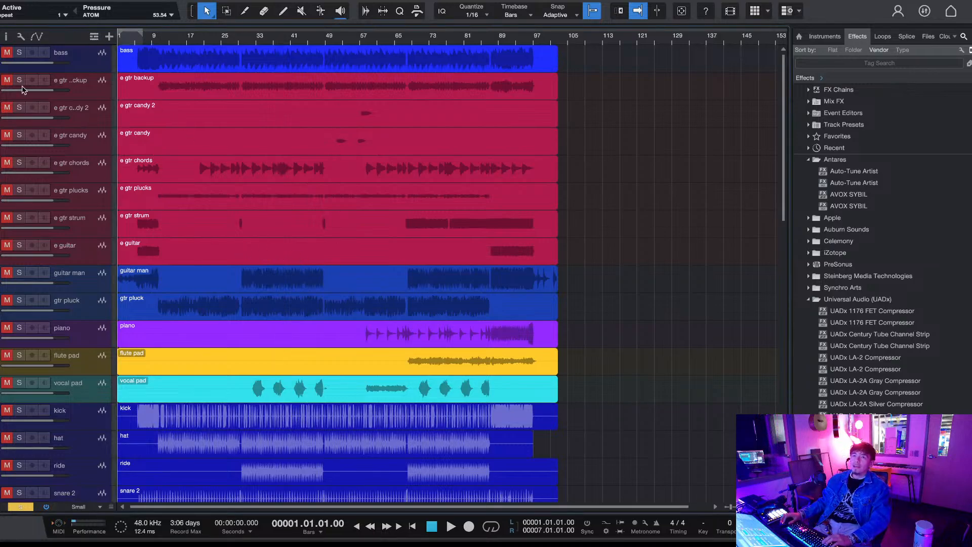
click(22, 508)
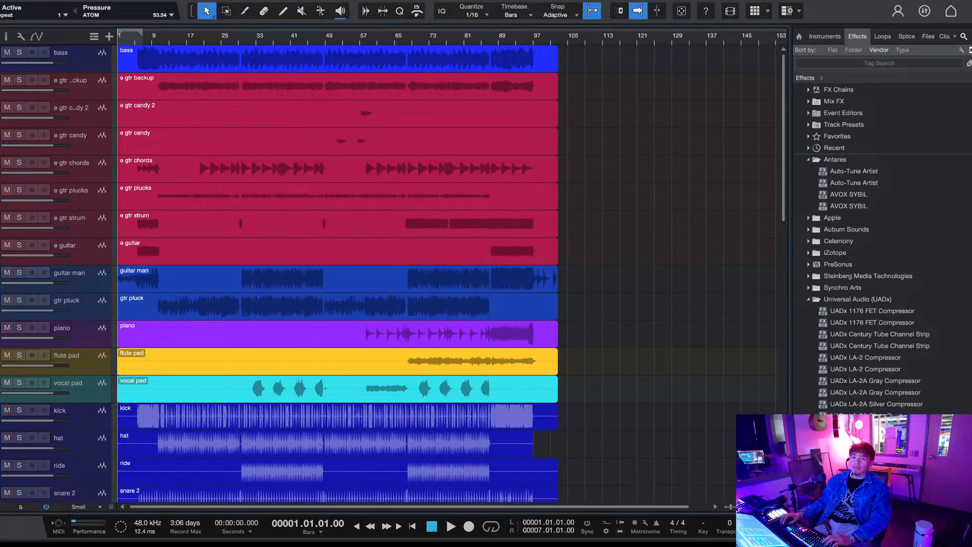
Step: Solo the e gtr backup track, play it briefly and return the playhead to the song start
click(20, 81)
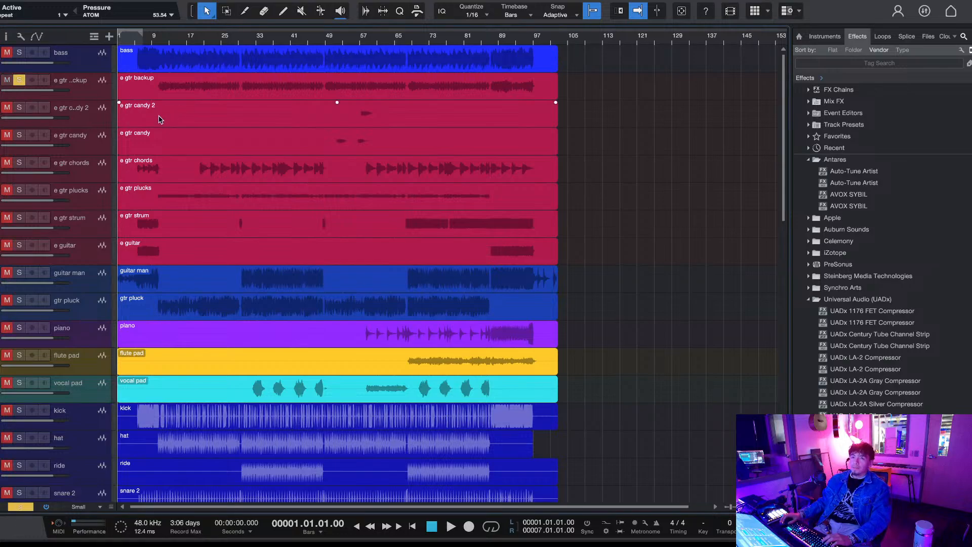
click(154, 41)
key(space)
key(space)
key(comma)
Step: Move the guitar man and gtr pluck tracks directly below the bass track and clear the e gtr backup solo
click(79, 290)
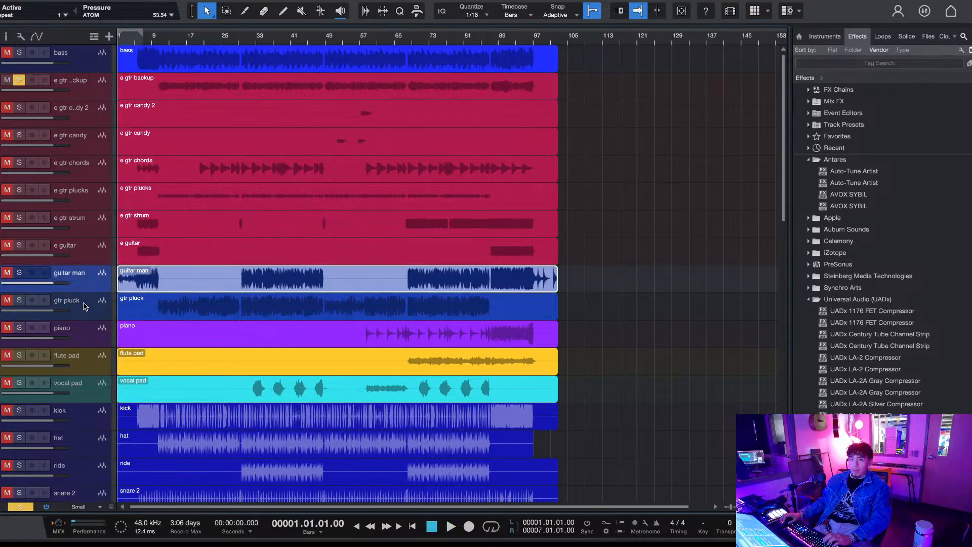
drag(84, 88, 85, 82)
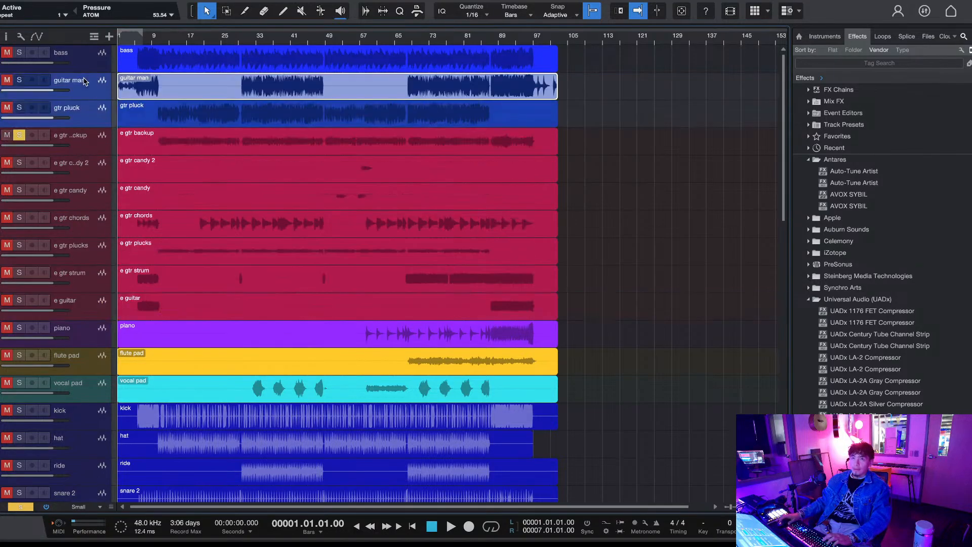
click(22, 135)
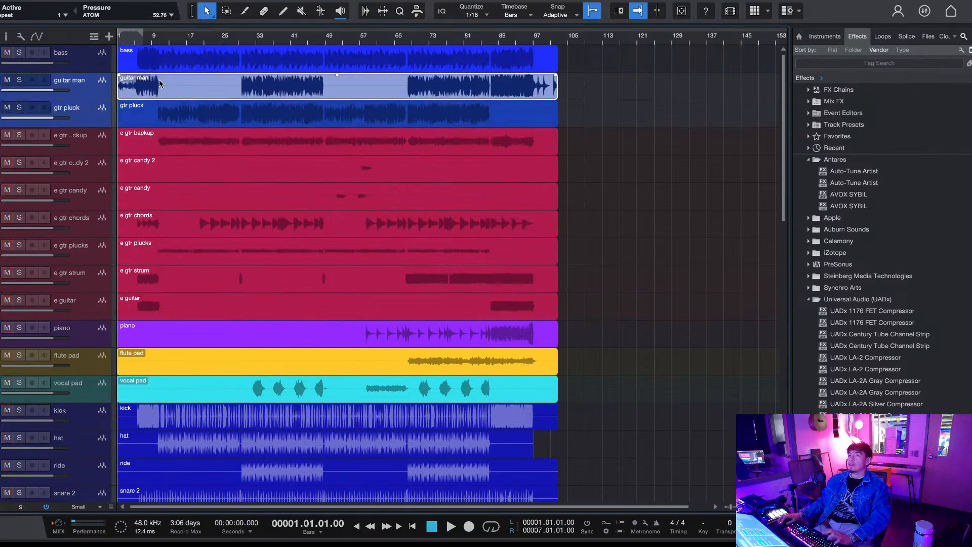
Step: Solo the guitar man and gtr pluck tracks, play the intro, replay it from about bar 5, and return to the song start
click(19, 81)
key(space)
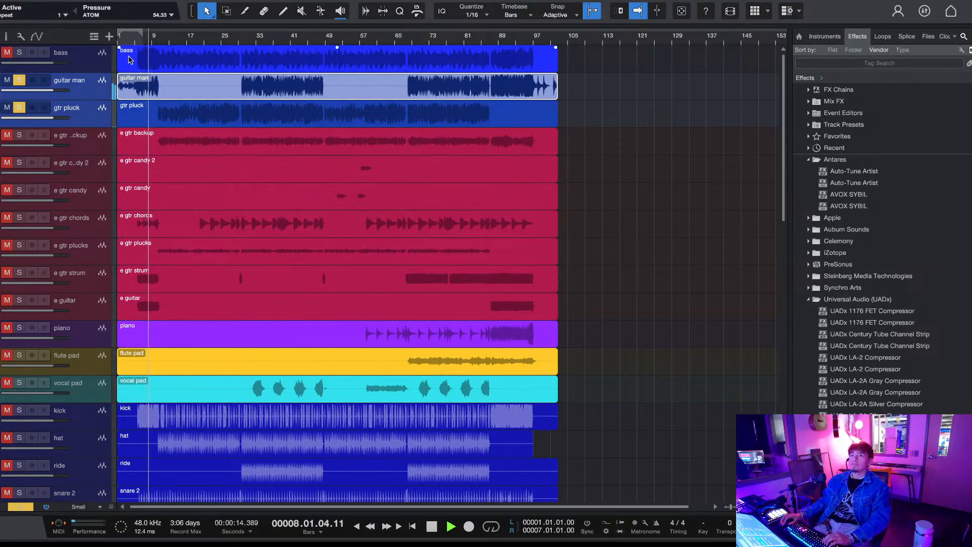
click(133, 40)
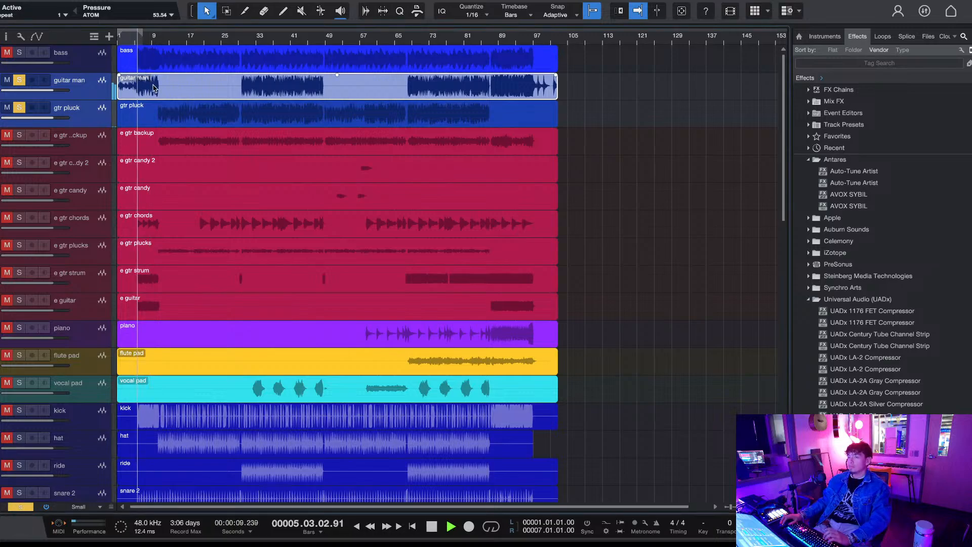
key(space)
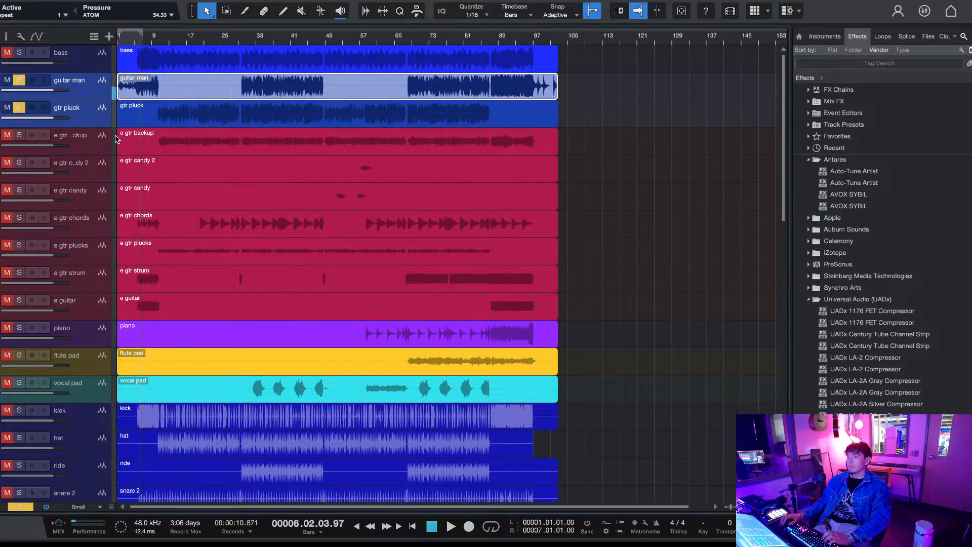
key(Home)
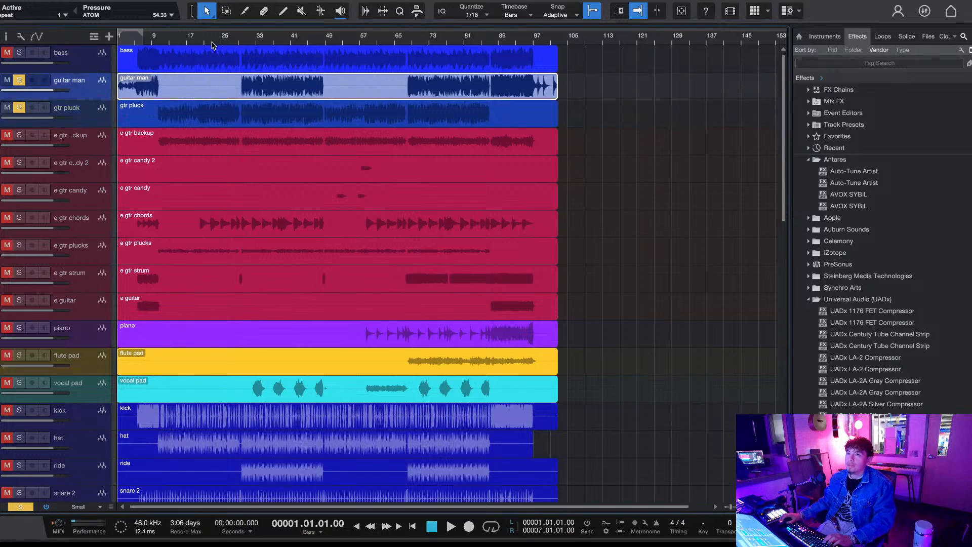
Step: Play the soloed guitars from 10.03.01 into the verse and stop at about bar 13
click(160, 38)
scroll(161, 36, up, 5)
key(space)
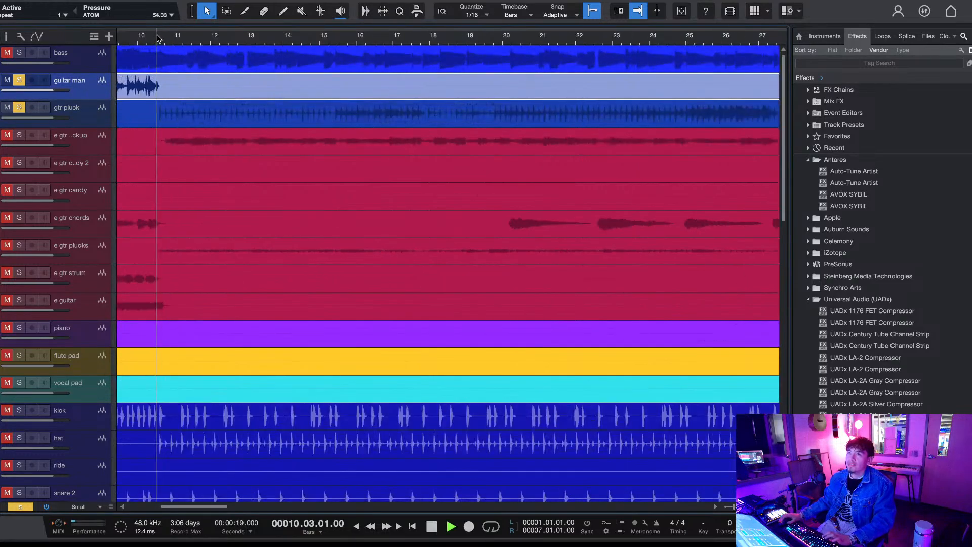
scroll(175, 38, down, 3)
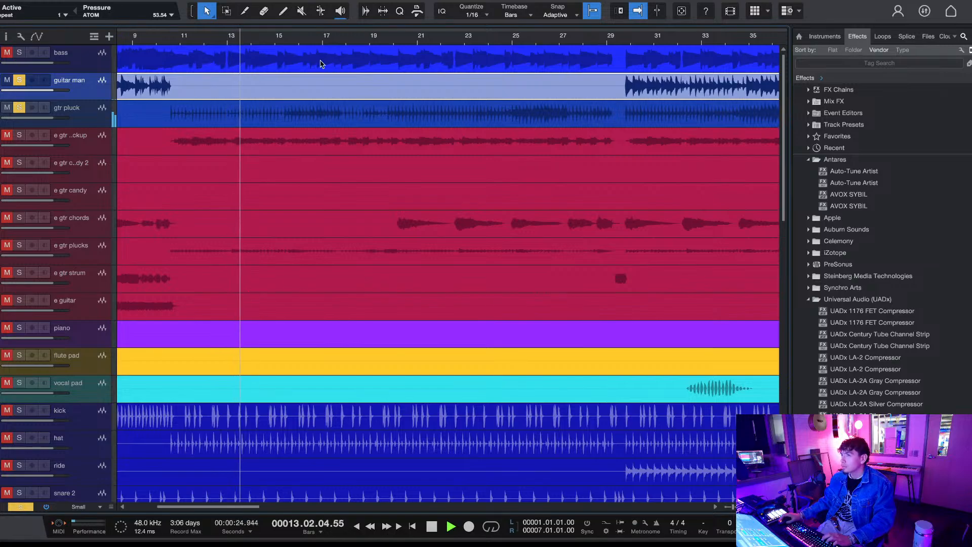
key(space)
Step: Create a bus for the guitar man and gtr pluck tracks and name it Dry Guitar in the mixer
click(97, 125)
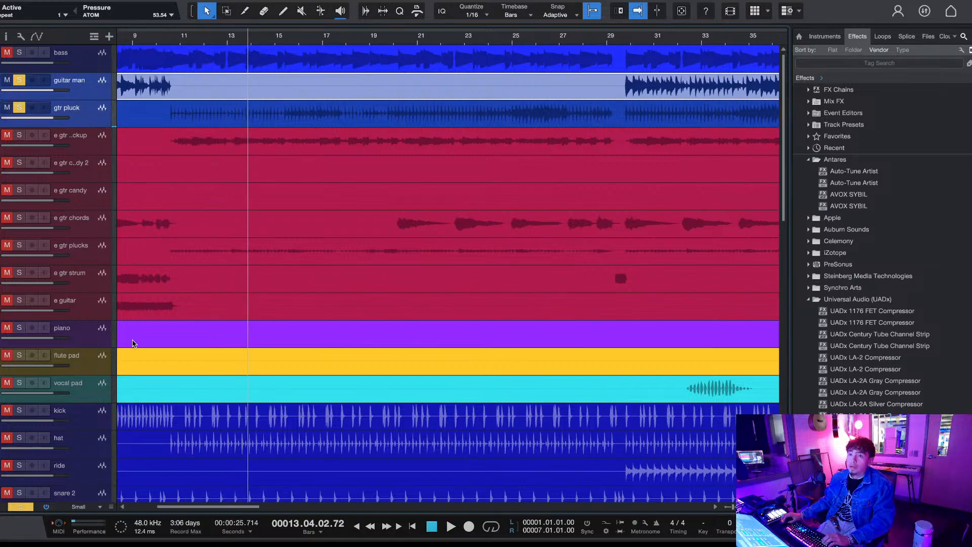
key(F3)
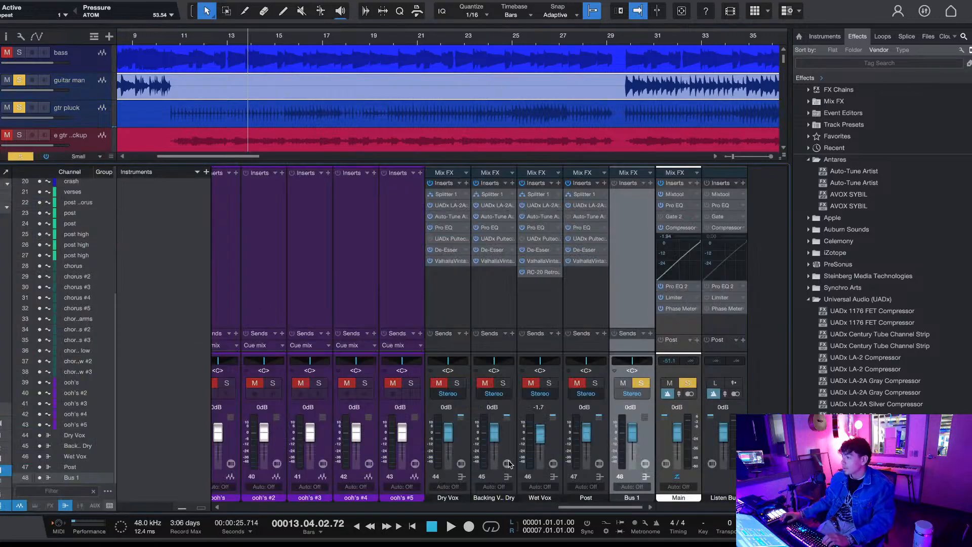
double_click(632, 499)
text(Dry Guitar)
key(Return)
Step: Browse the Universal Audio effects, reduce the mixer's height to look over the guitar tracks, and play the Dry Guitar bus briefly
scroll(922, 342, down, 1)
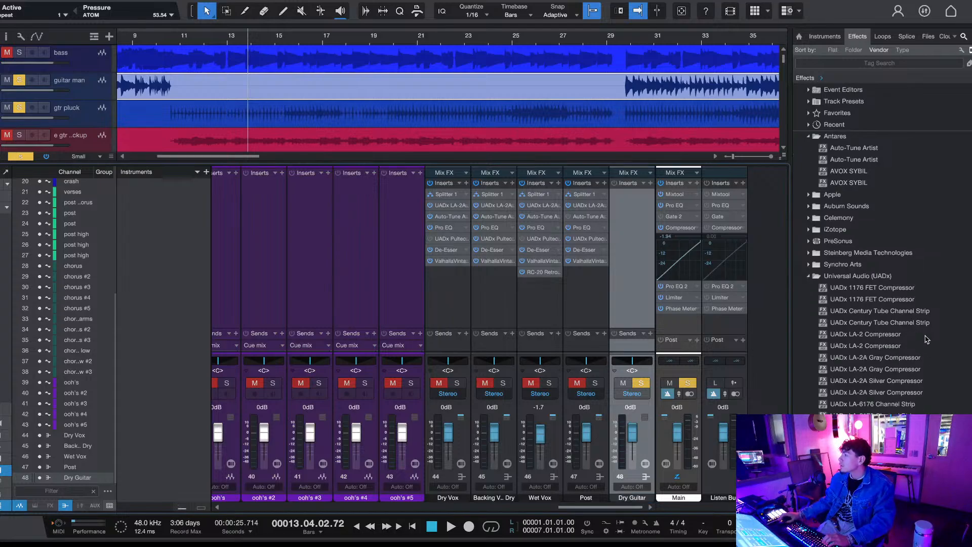
scroll(887, 385, down, 5)
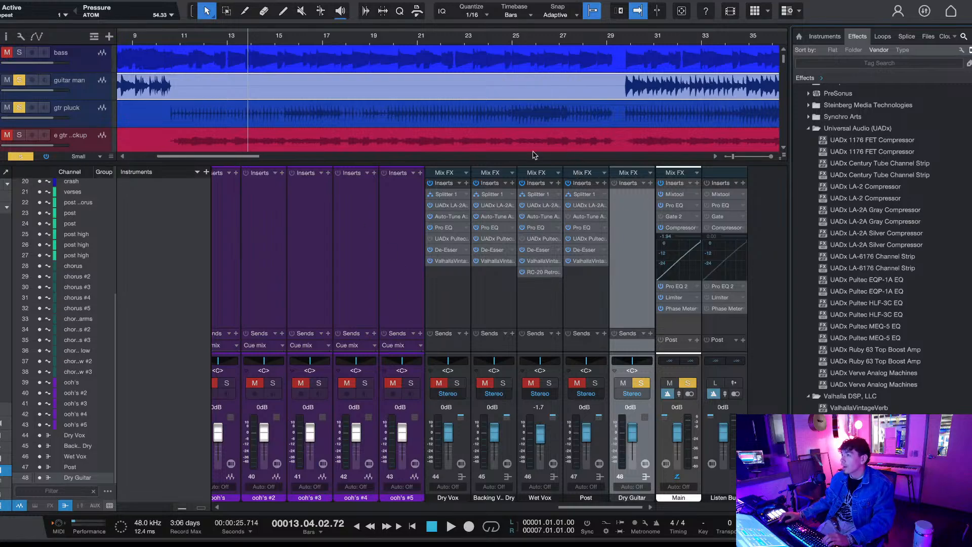
drag(527, 162, 519, 293)
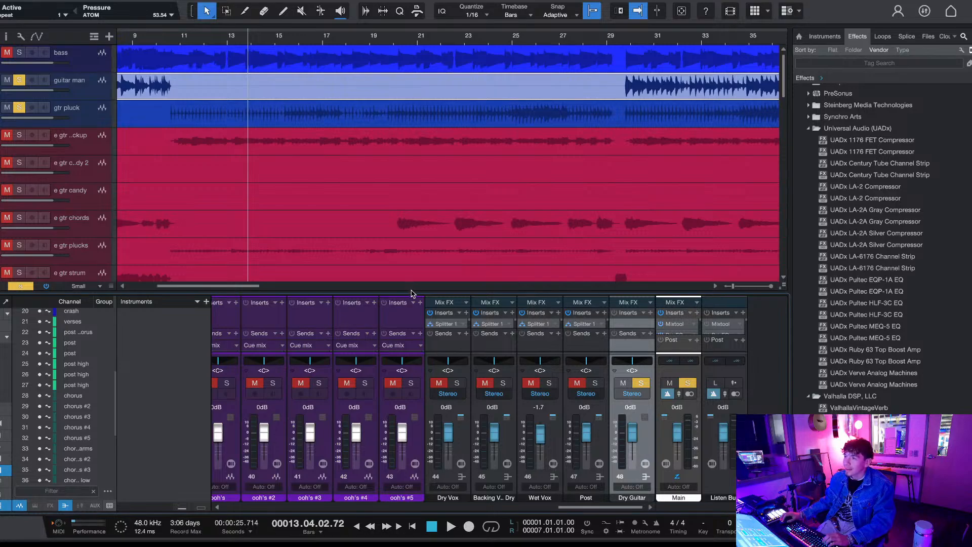
scroll(408, 267, down, 1)
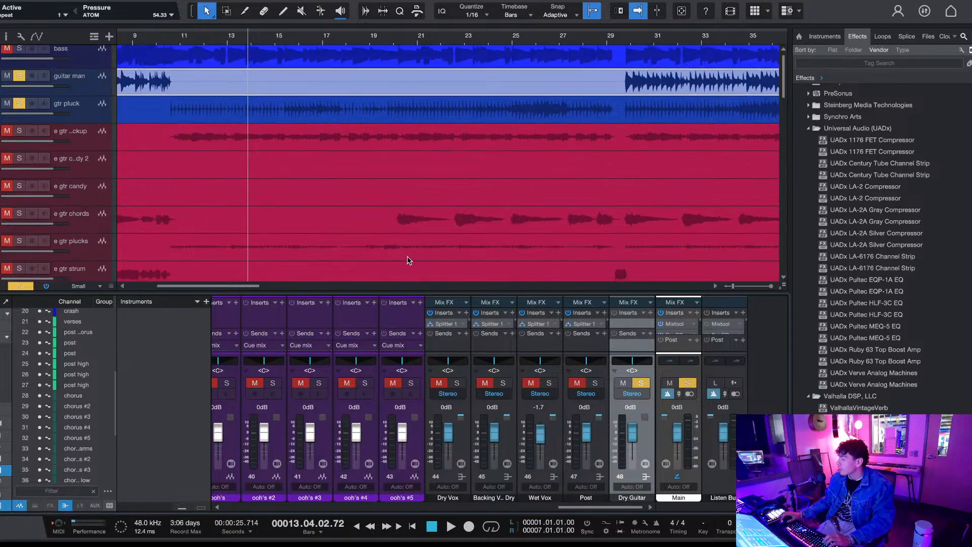
scroll(385, 238, down, 1)
scroll(370, 231, down, 1)
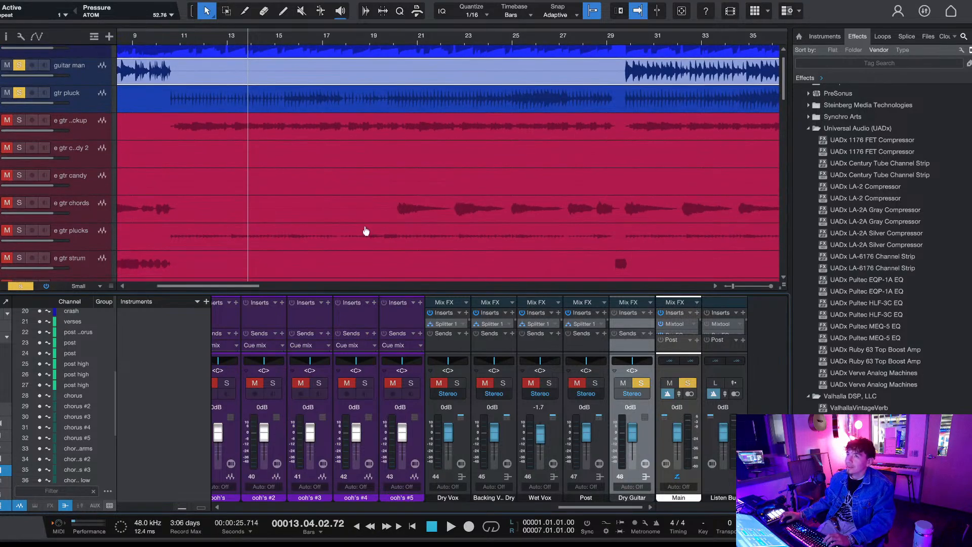
scroll(358, 229, up, 2)
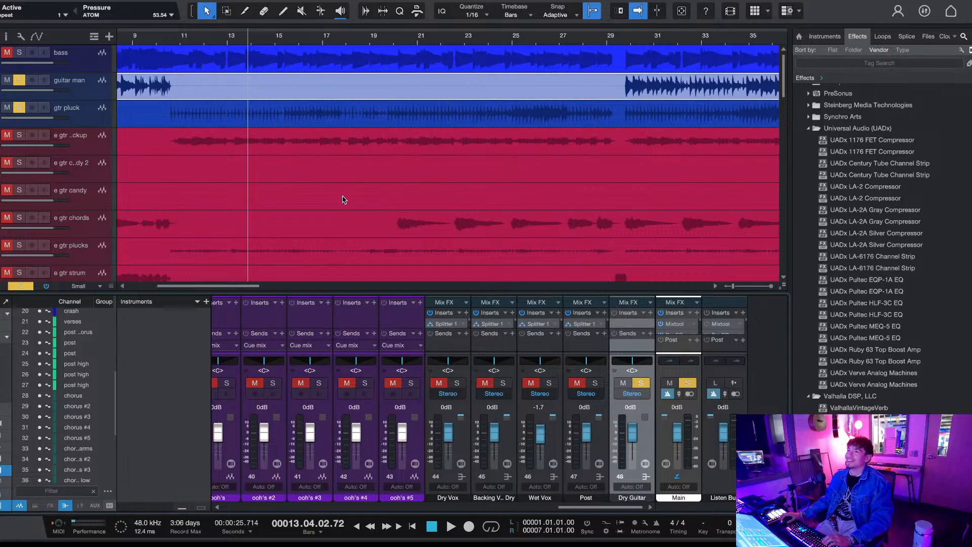
scroll(350, 129, down, 1)
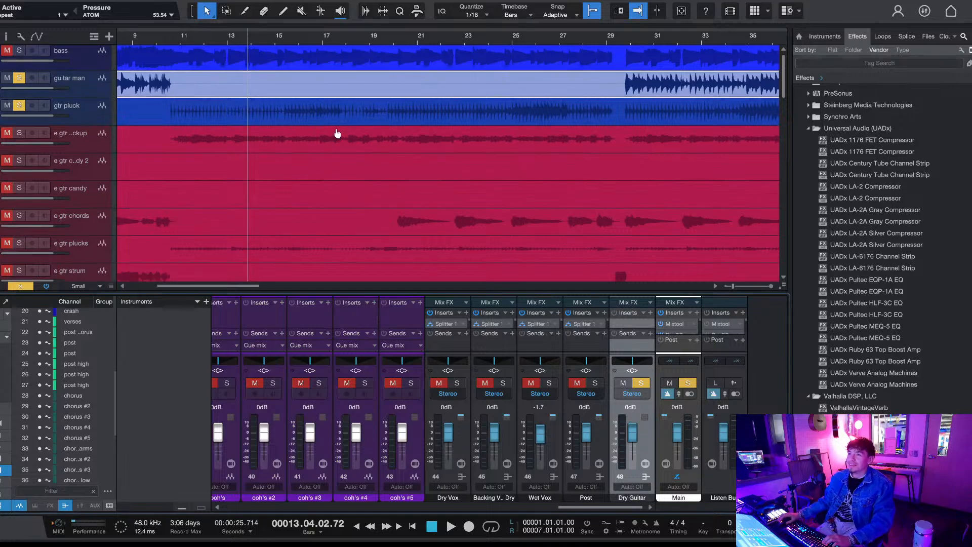
key(space)
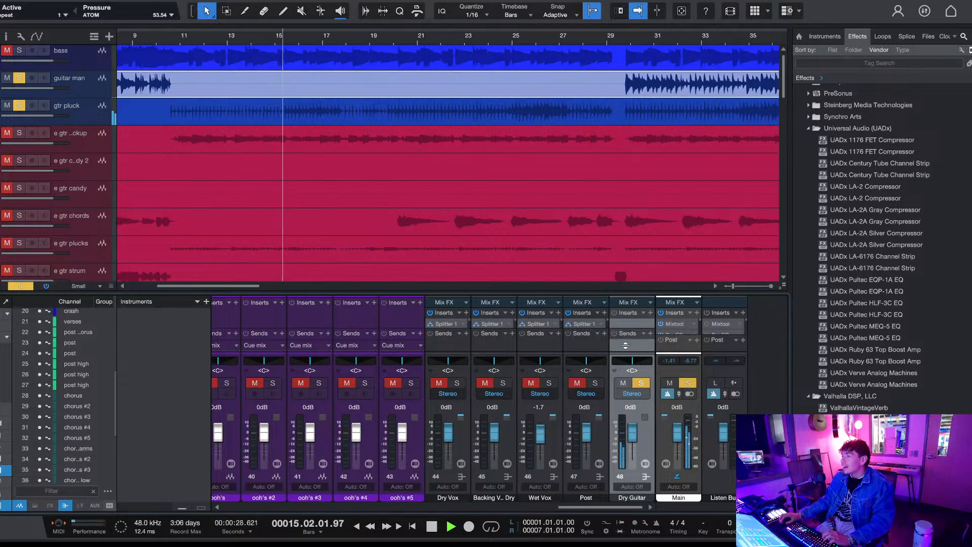
key(space)
Step: Enlarge the mixer and insert the UADx Pultec EQP-1A EQ on the Dry Guitar bus
drag(622, 293, 621, 236)
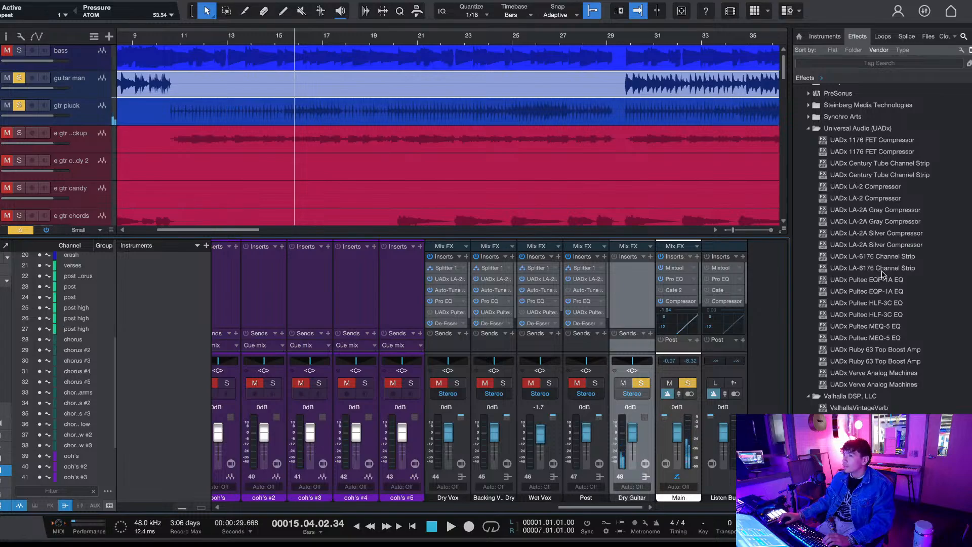
drag(894, 282, 630, 271)
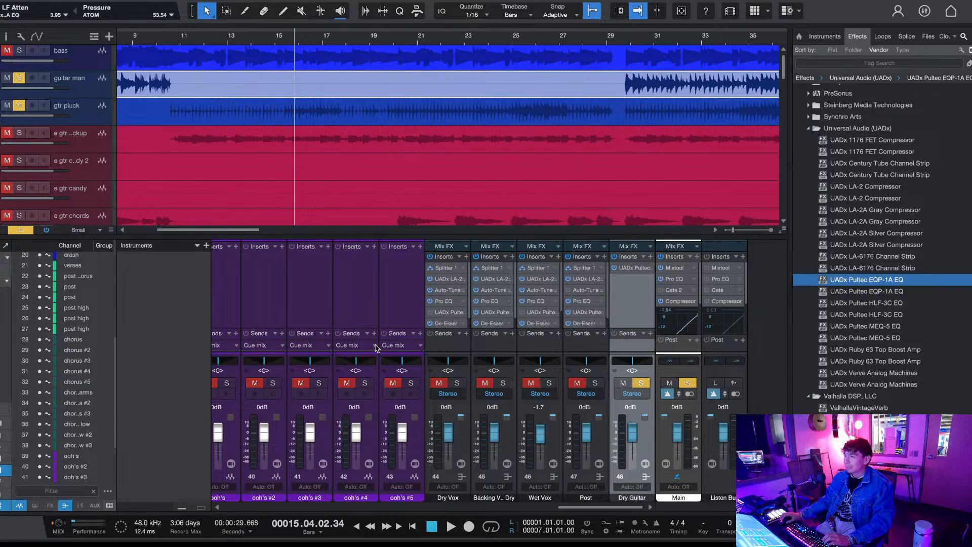
Step: Play the Dry Guitar bus with its EQ from 10.02.01, stop, and play again from about bar 19
click(168, 50)
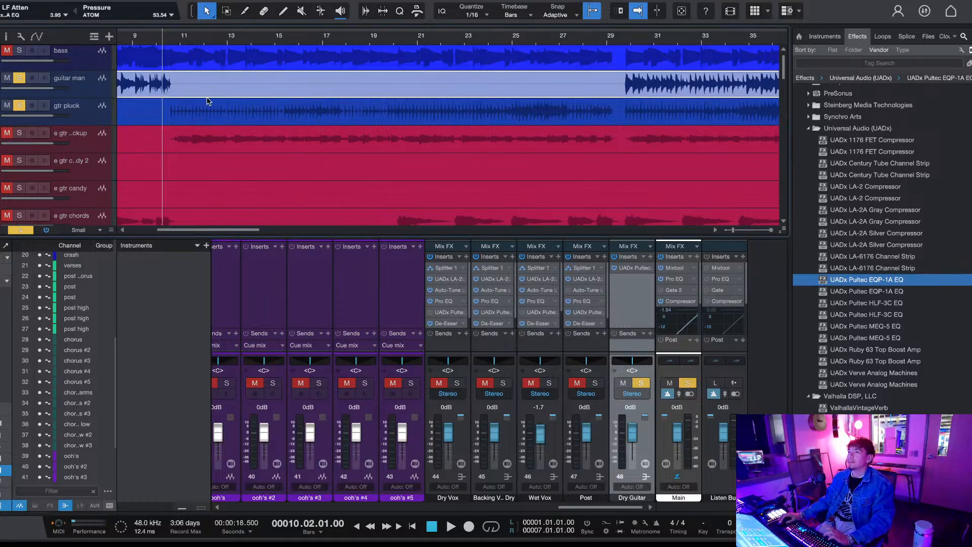
key(space)
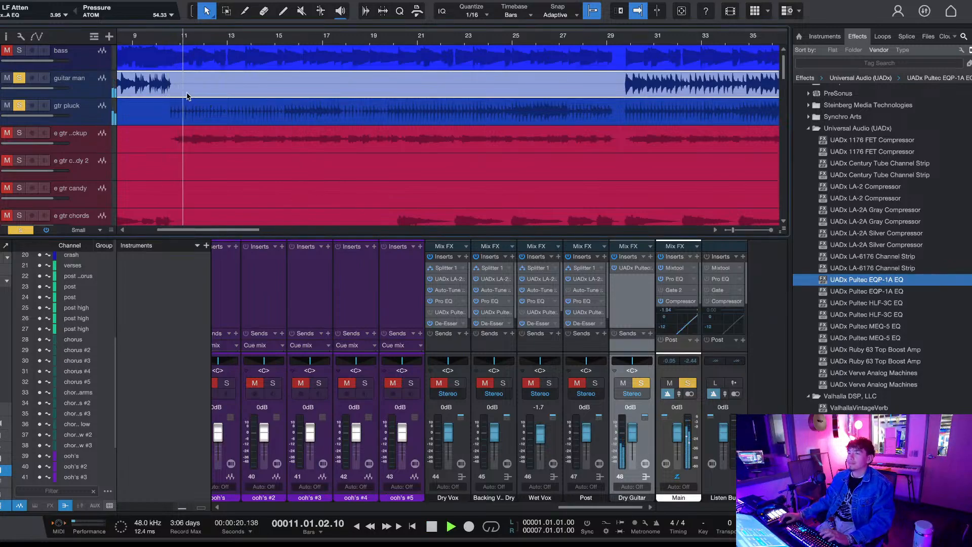
key(space)
click(383, 40)
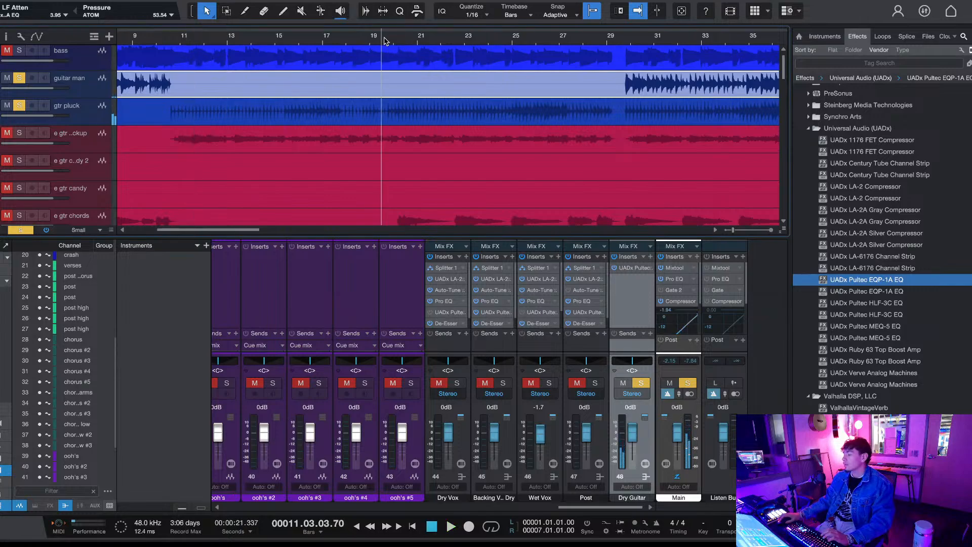
key(space)
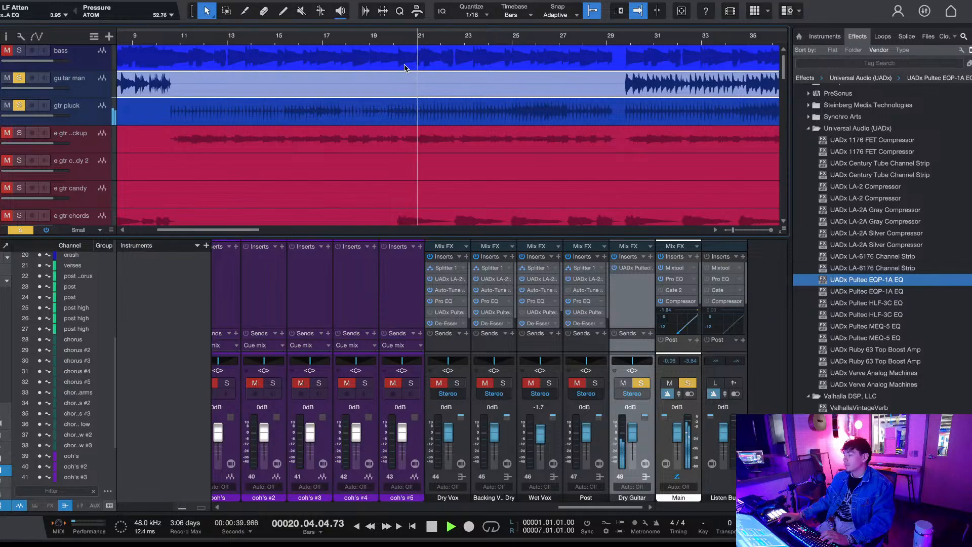
key(space)
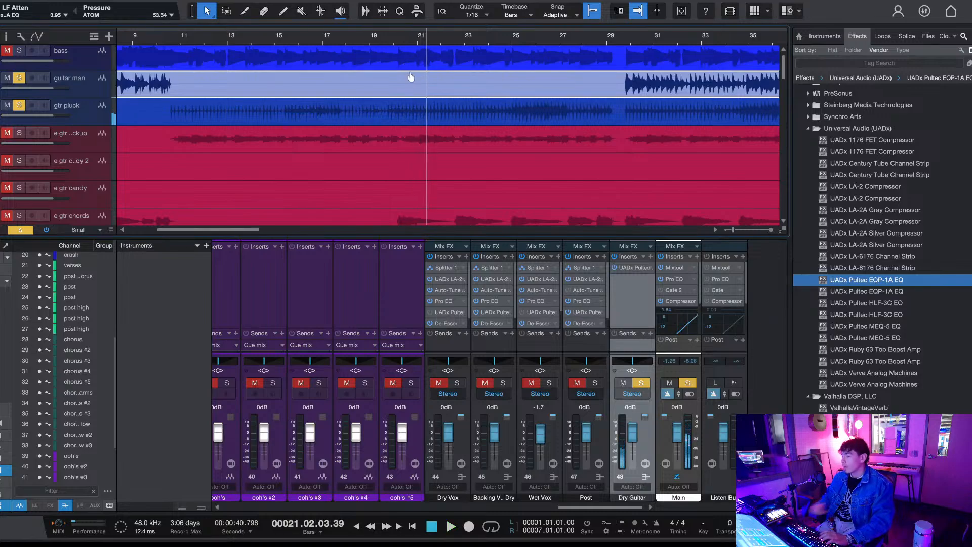
Step: Play the Dry Guitar bus with its EQ from about bar 21, skipping ahead to about bars 25 and 30, and stop
key(space)
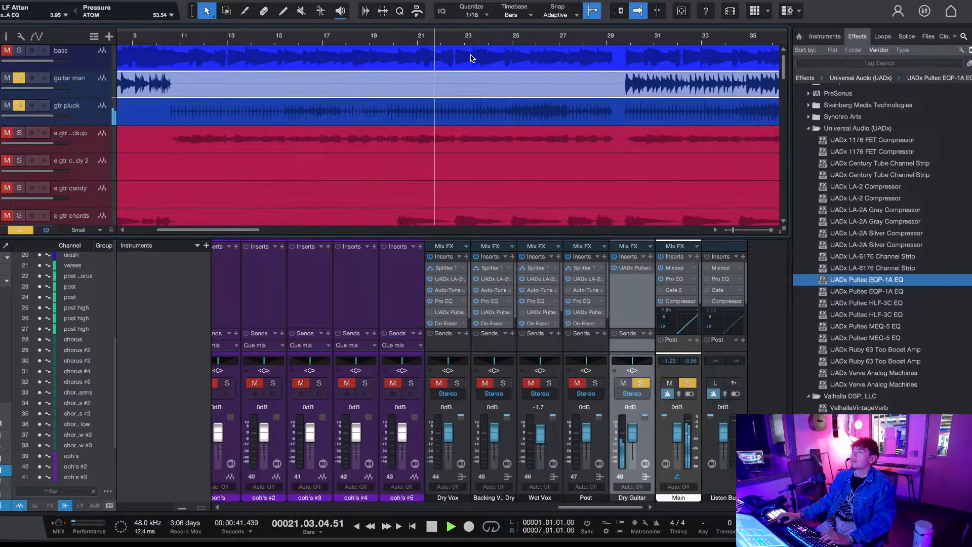
click(506, 36)
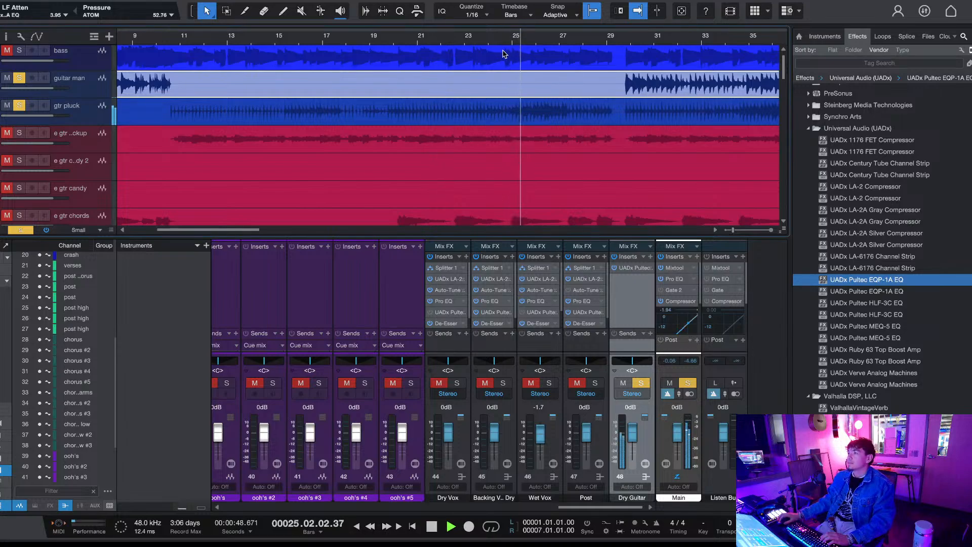
click(625, 39)
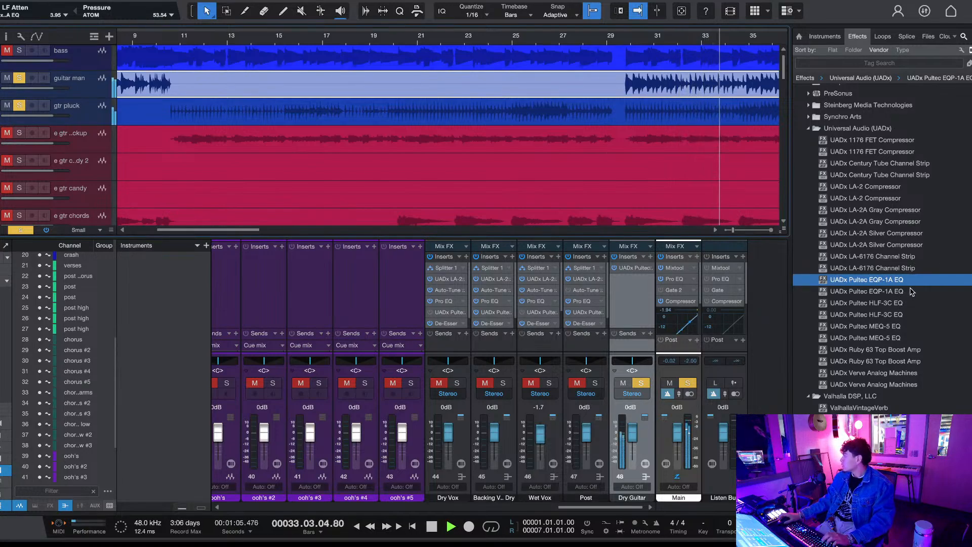
key(space)
Step: Insert the UADx LA-2A Silver Compressor after the EQ on the Dry Guitar bus and play it from about bar 10
drag(894, 258, 631, 278)
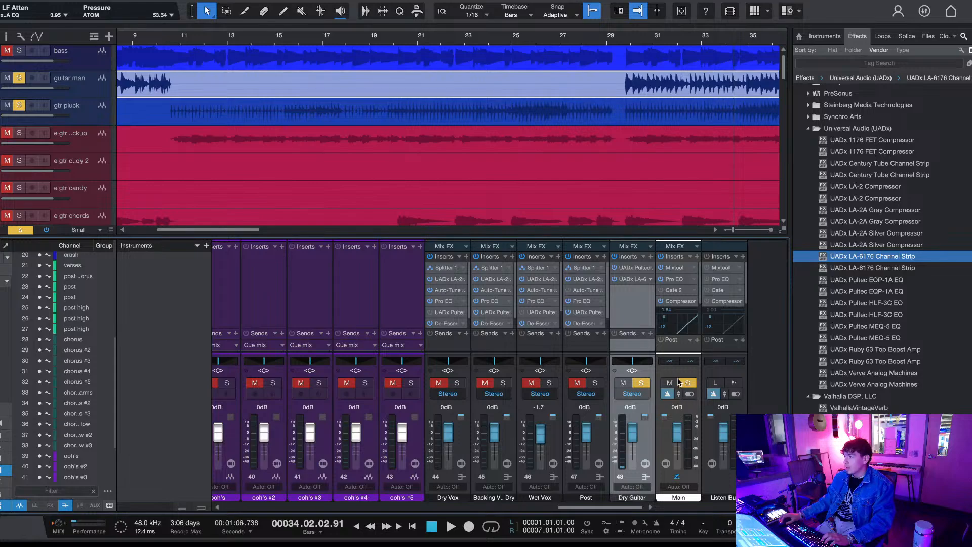
drag(891, 245, 633, 279)
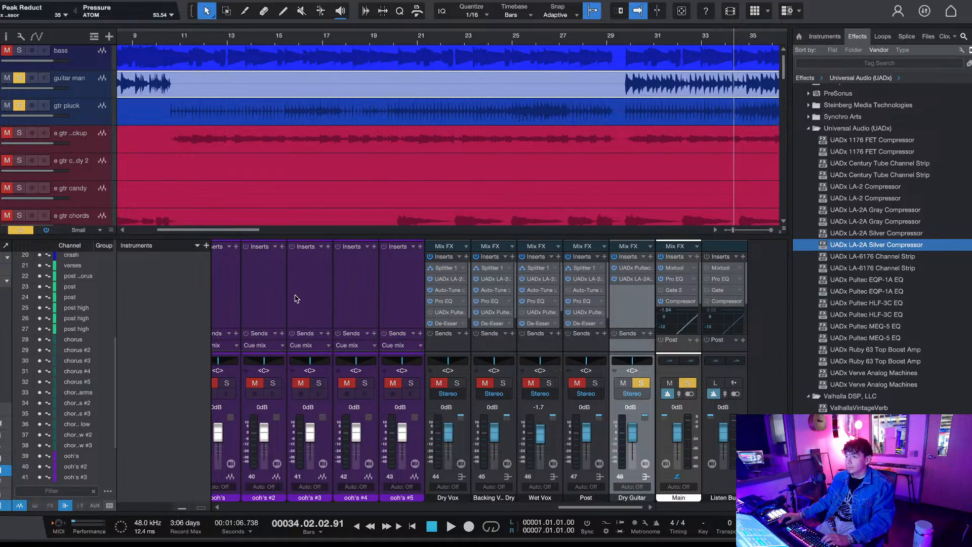
click(165, 38)
key(space)
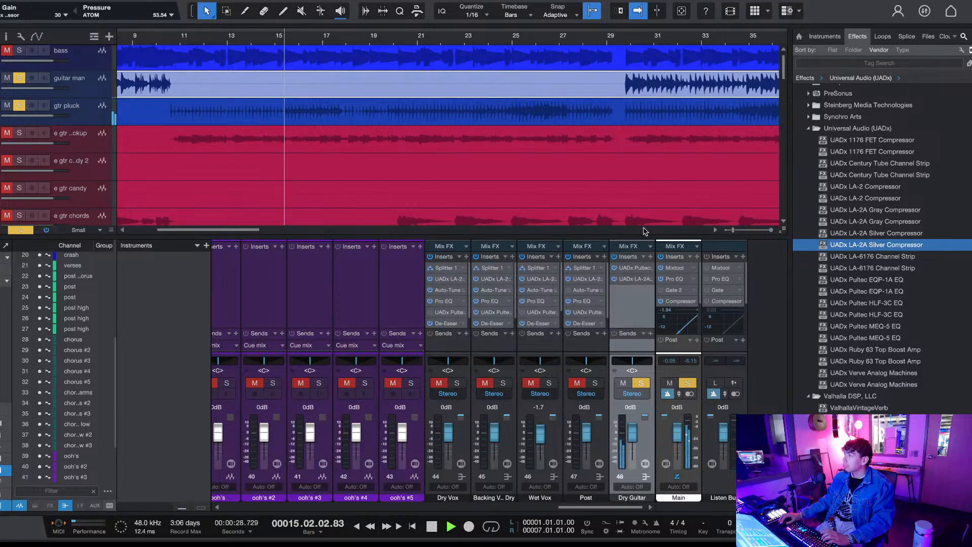
Step: Look through the effects library for another Dry Guitar plug-in while the bus plays, clearing the effects search
scroll(930, 271, up, 5)
scroll(931, 271, down, 5)
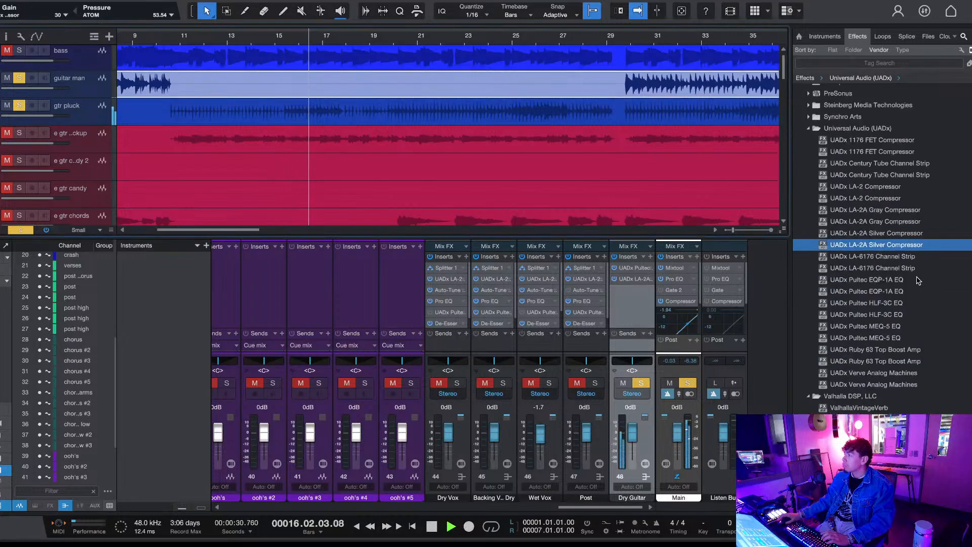
scroll(913, 287, up, 5)
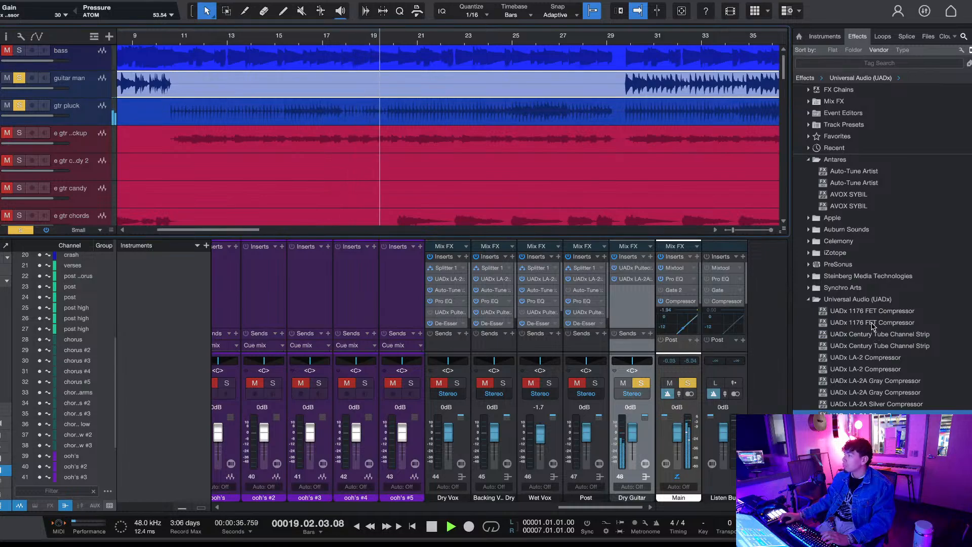
scroll(875, 323, down, 5)
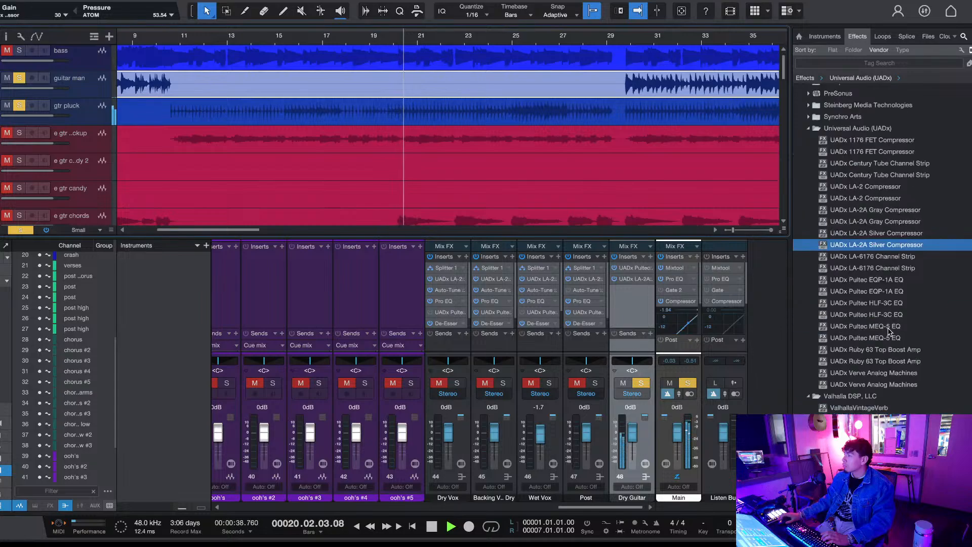
click(941, 64)
scroll(861, 228, up, 5)
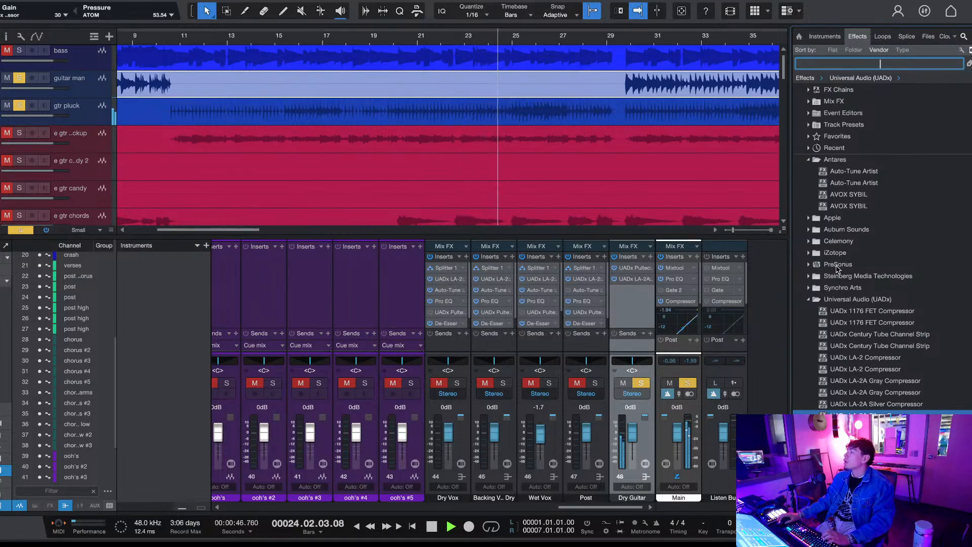
click(184, 39)
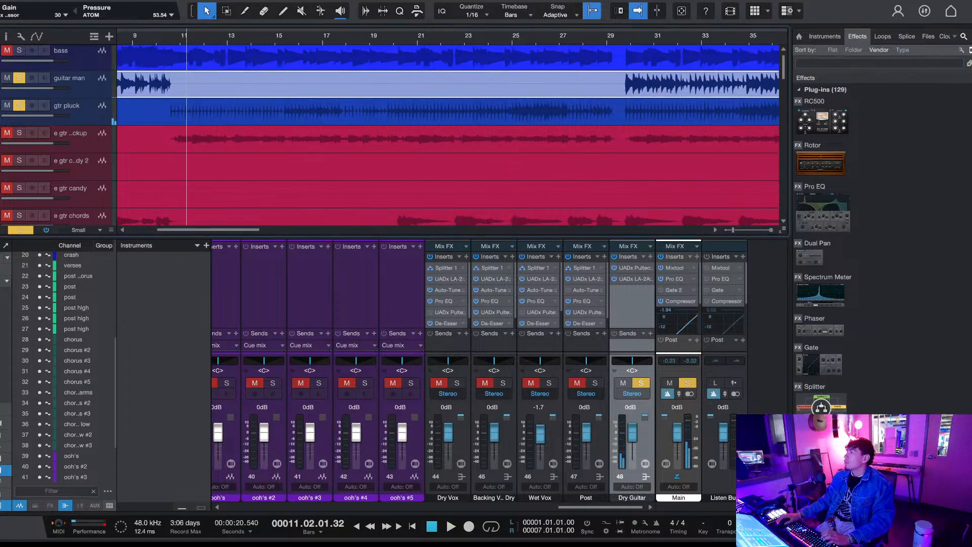
click(929, 125)
key(BackSpace)
scroll(896, 281, down, 5)
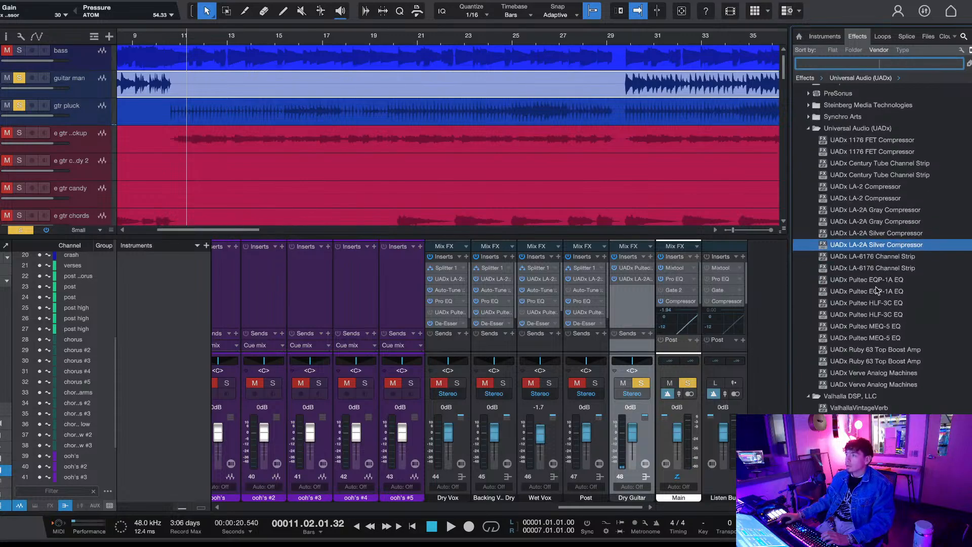
scroll(876, 290, up, 5)
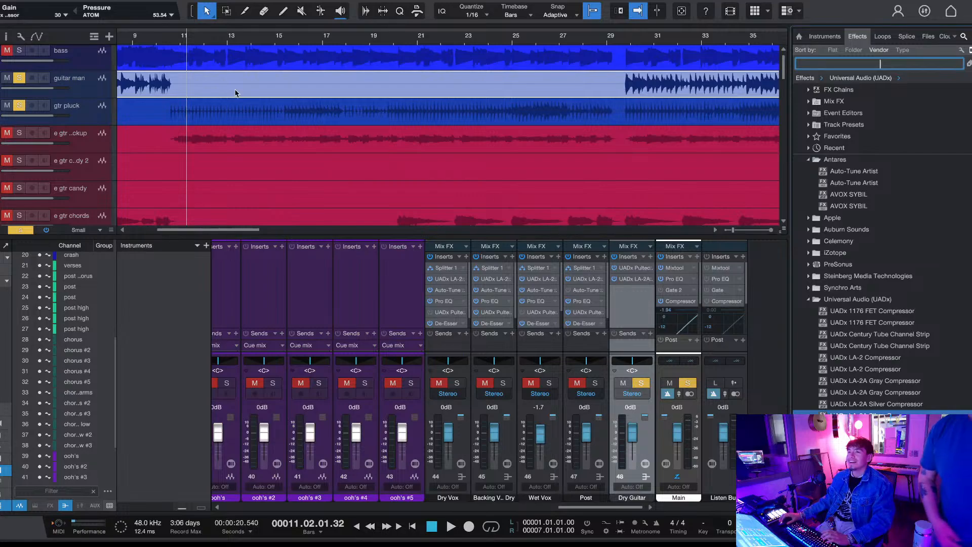
Step: Play the Dry Guitar bus briefly from its first verse section, stop, and restore the full effects list by clearing the search
click(175, 37)
key(space)
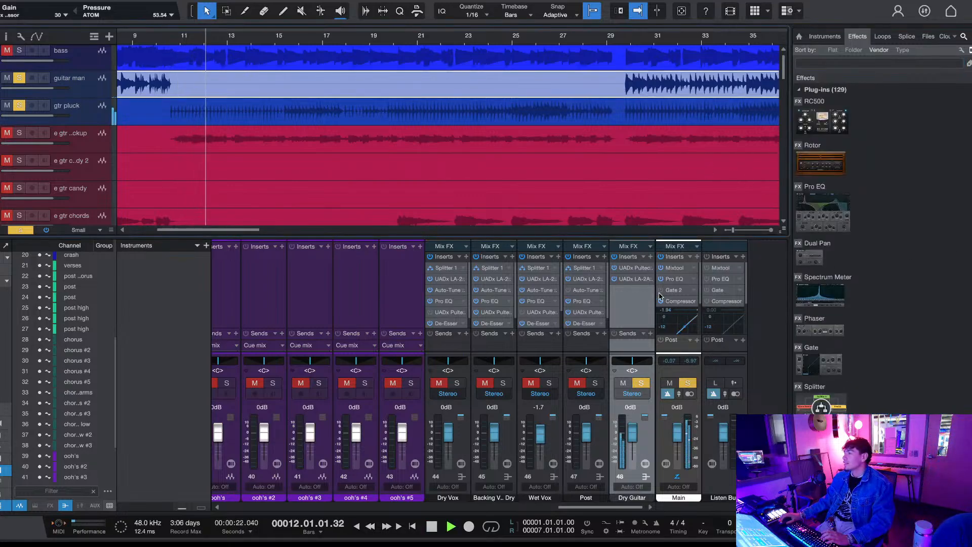
key(space)
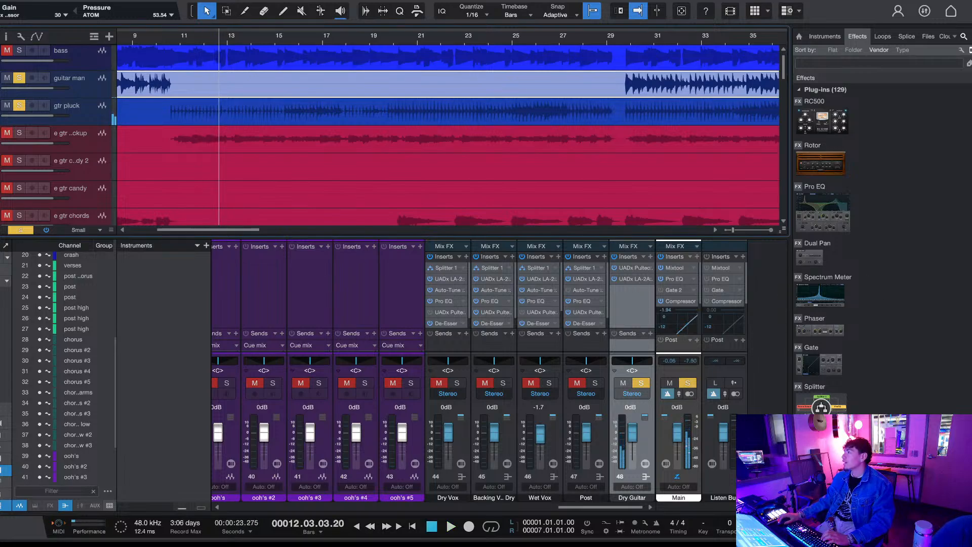
click(904, 64)
key(BackSpace)
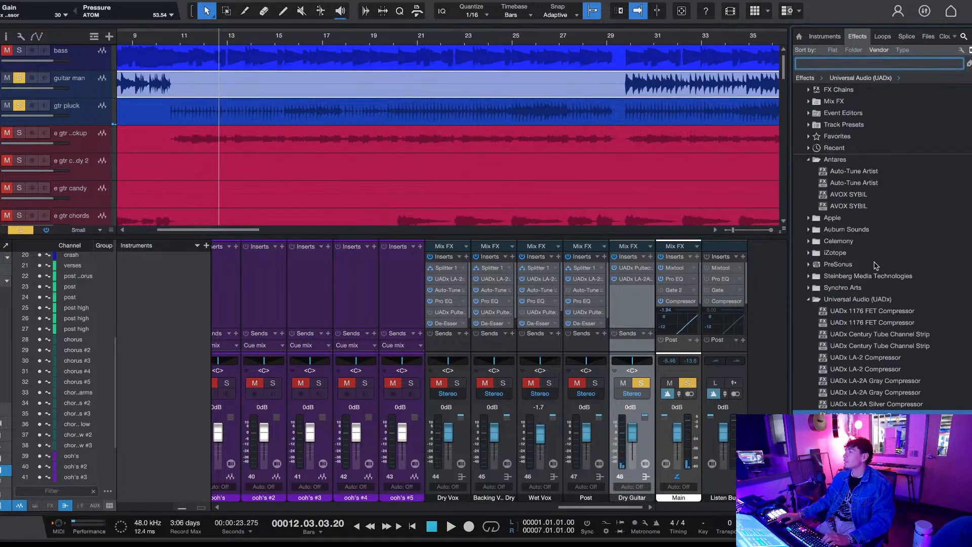
Step: Examine the Auburn Sounds, Apple and Universal Audio effect folders for a plug-in suited to the guitars
scroll(859, 341, down, 1)
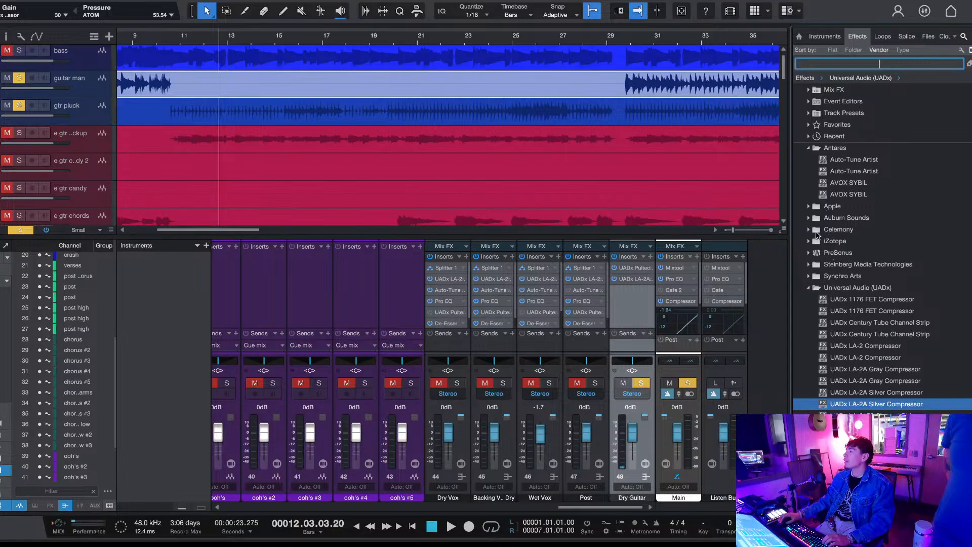
click(809, 218)
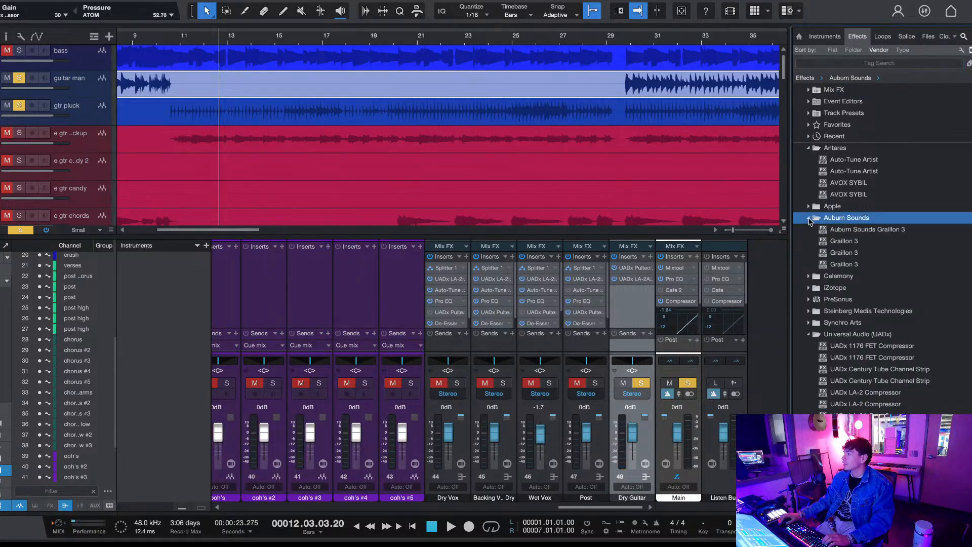
click(810, 219)
click(809, 208)
click(809, 207)
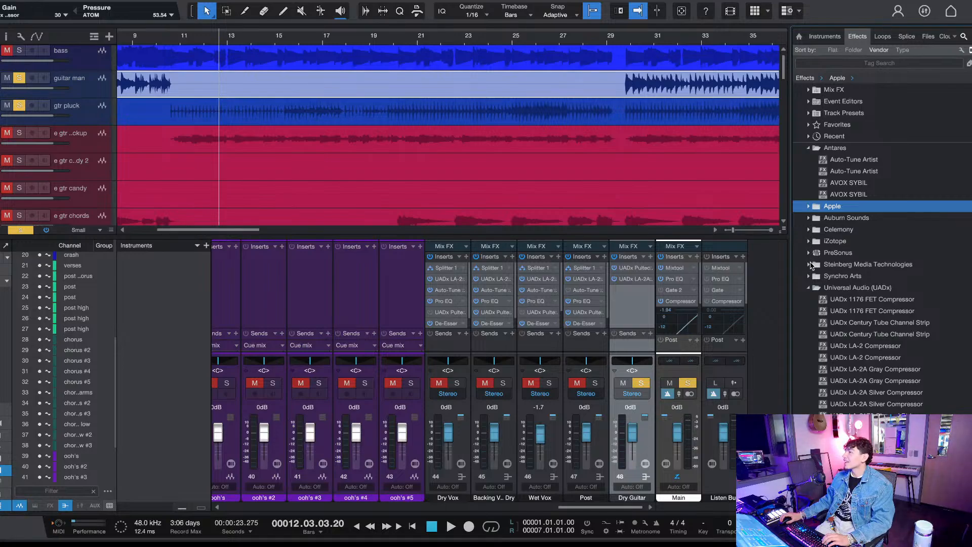
scroll(813, 184, up, 1)
scroll(831, 213, down, 5)
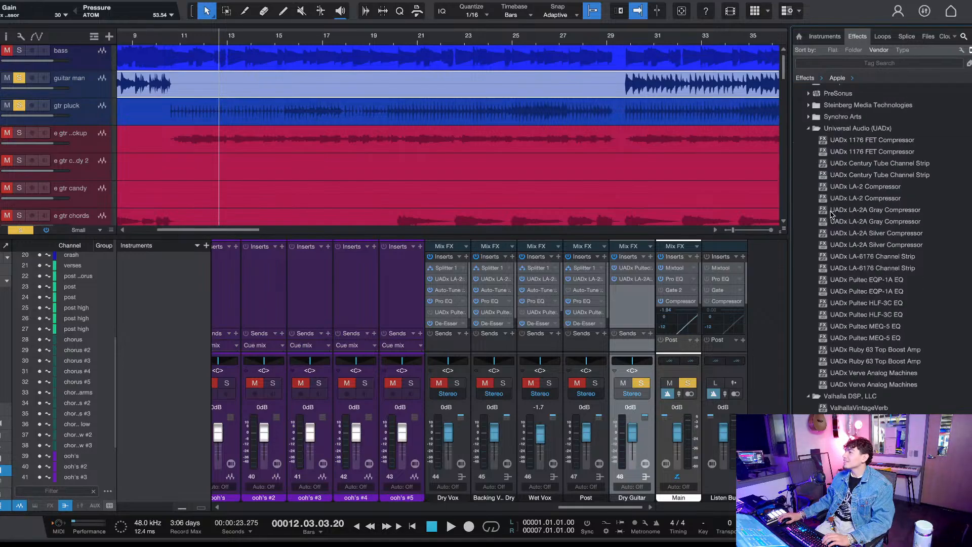
scroll(859, 327, up, 5)
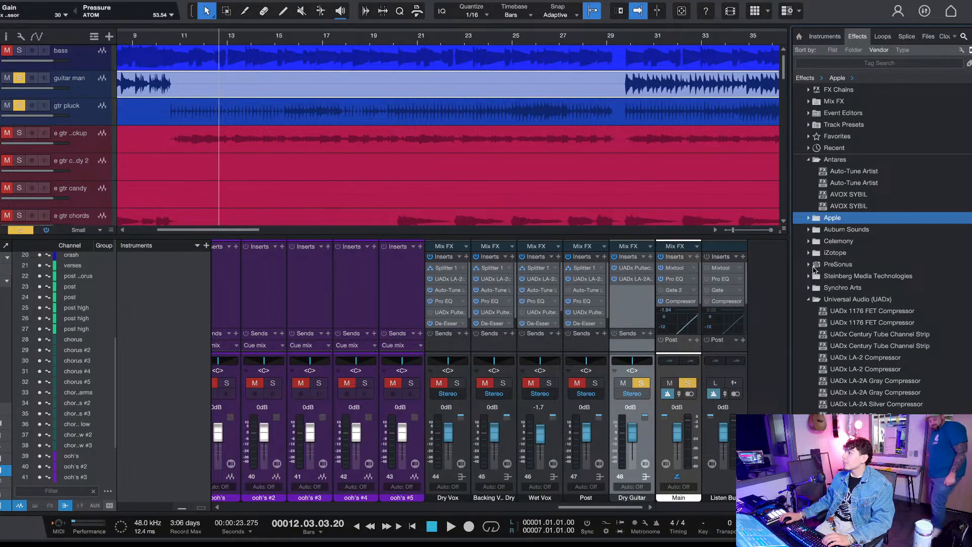
Step: Insert the PreSonus Binaural Pan after the compressor on the Dry Guitar bus and play the result
click(809, 267)
scroll(832, 166, down, 6)
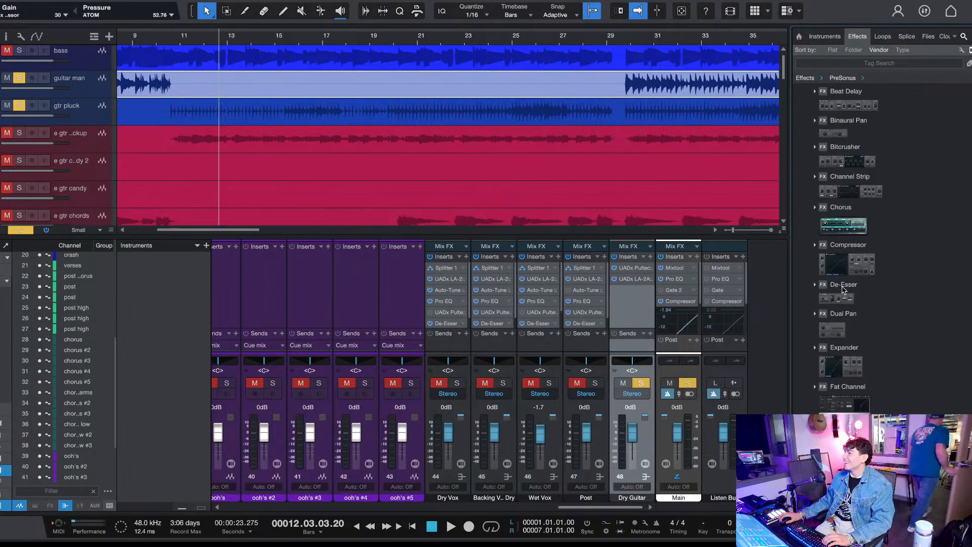
drag(833, 133, 641, 298)
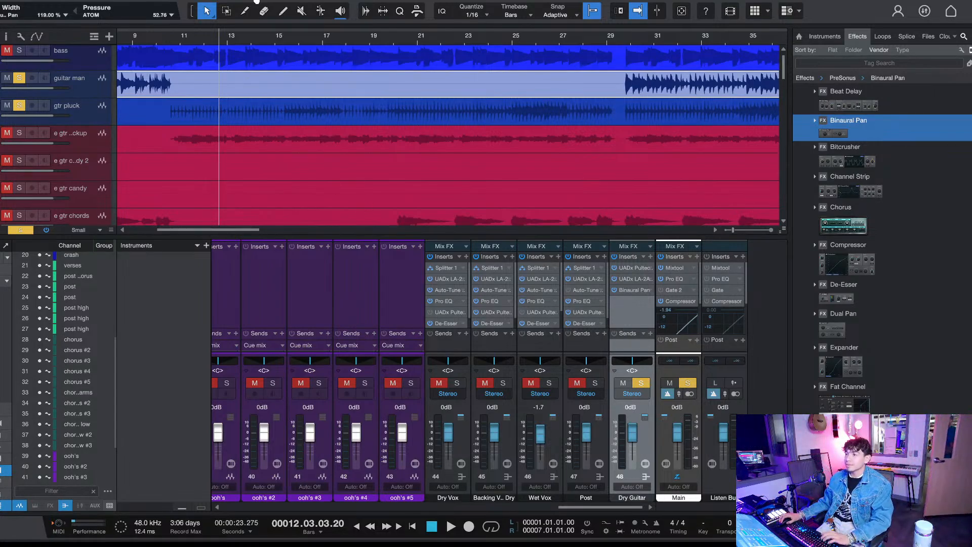
key(space)
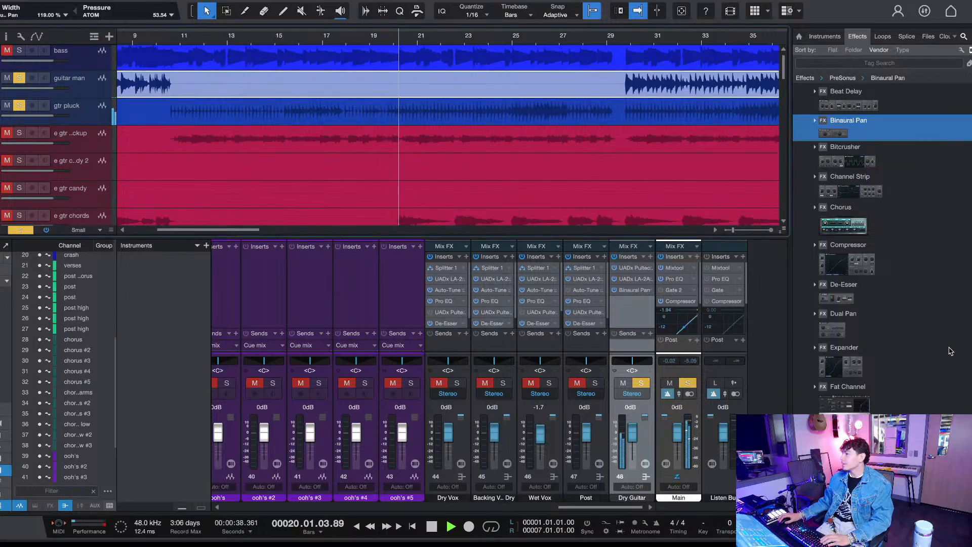
Step: Stop playback and insert the ValhallaVintageVerb reverb after the Binaural Pan on the Dry Guitar bus
scroll(881, 253, down, 8)
scroll(882, 253, down, 10)
key(space)
drag(872, 411, 628, 318)
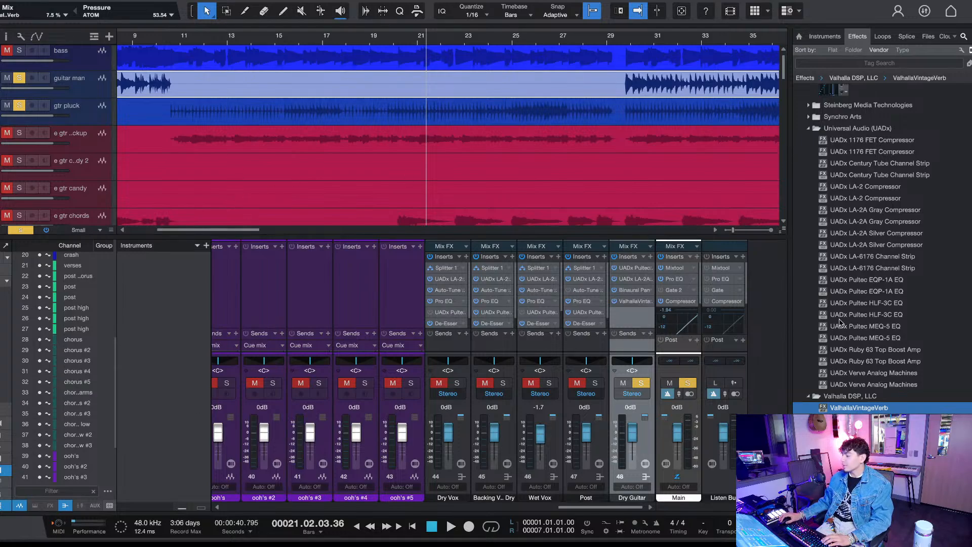
Step: Play the Dry Guitar bus from about bar 10 and compare it with all its inserts bypassed and active
click(163, 43)
key(space)
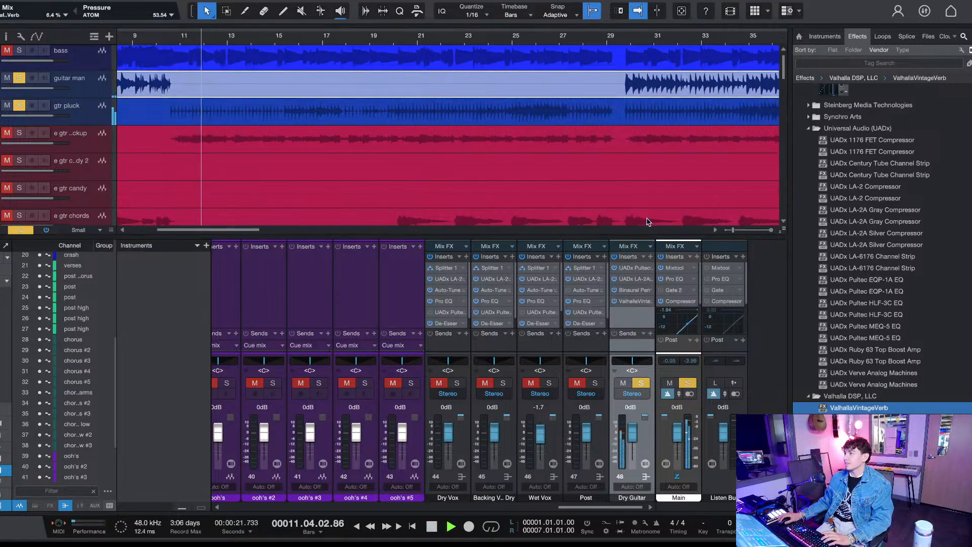
click(615, 257)
click(615, 257)
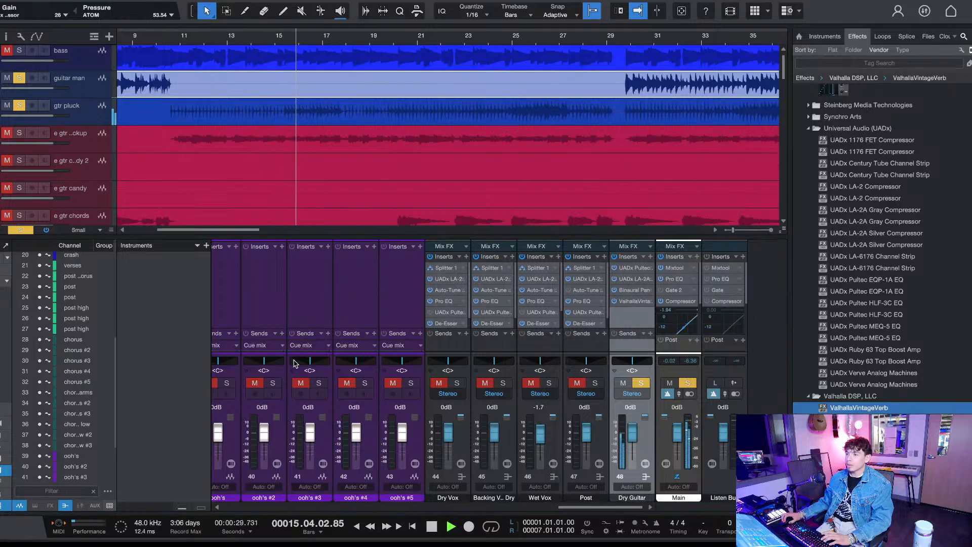
Step: Clear all track solos, play the full mix from about bar 10 and again from about bar 29, and stop
click(19, 231)
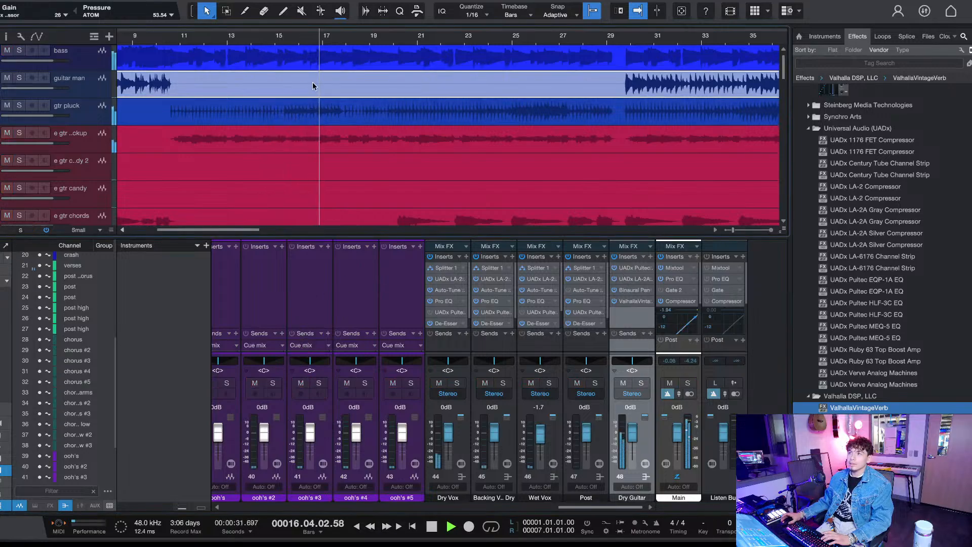
click(163, 41)
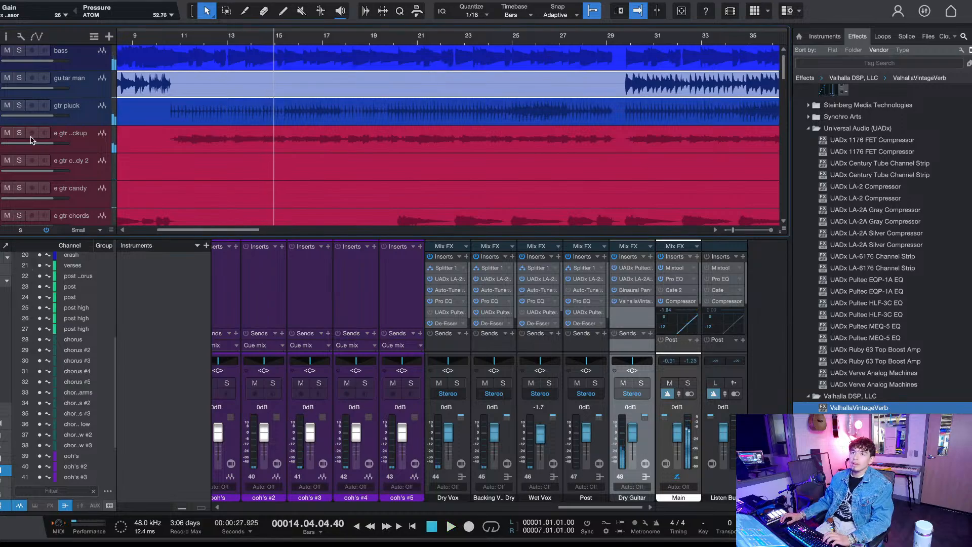
click(613, 36)
key(space)
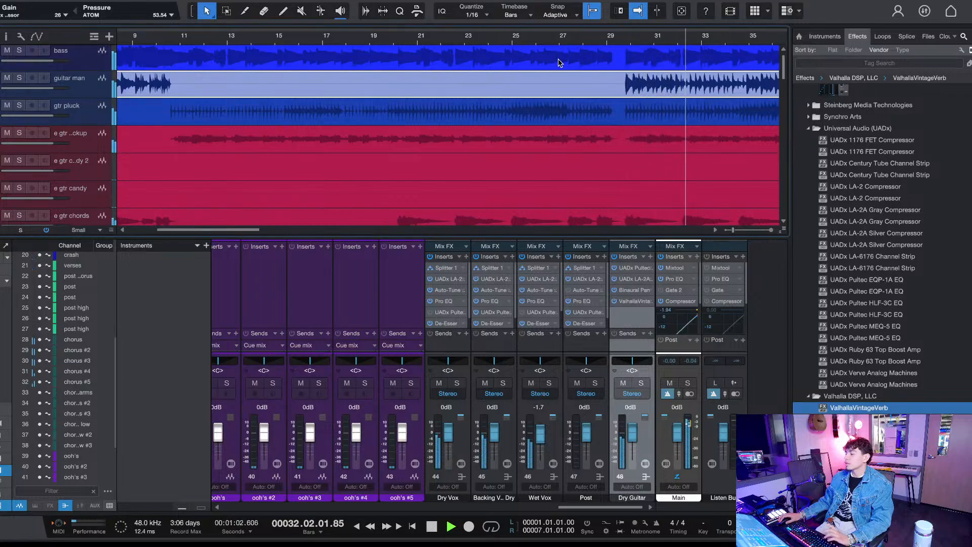
key(space)
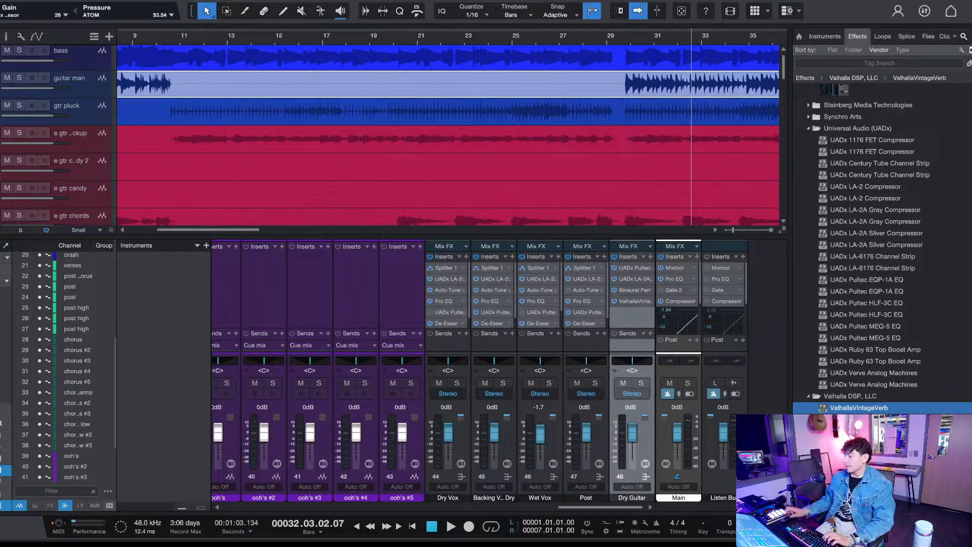
Step: Select and solo the e gtr backup track, and play it from 10.03.01
click(169, 37)
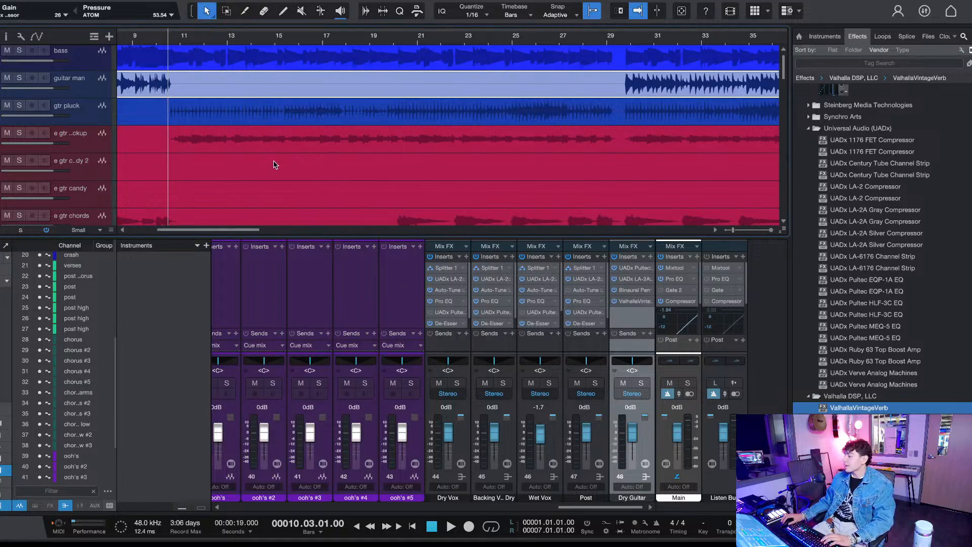
scroll(66, 161, up, 1)
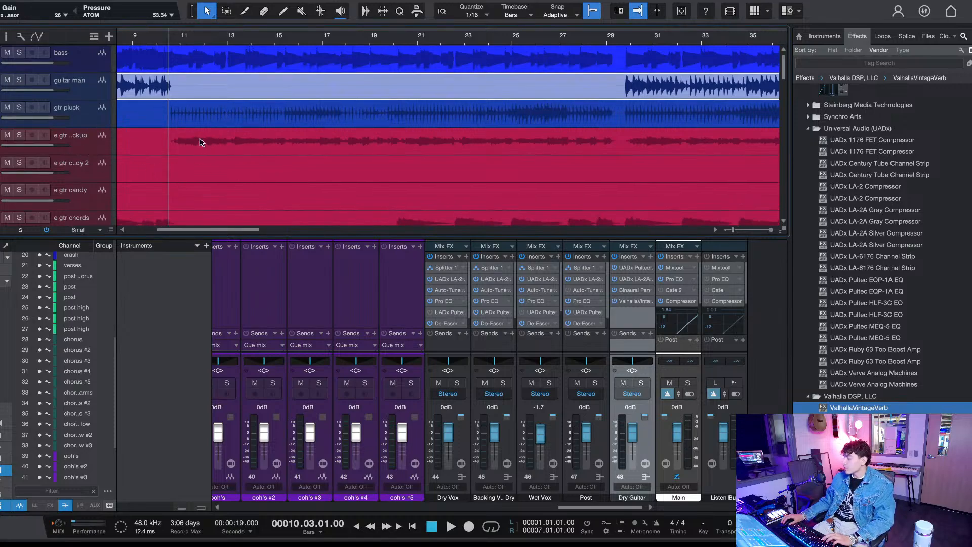
click(93, 140)
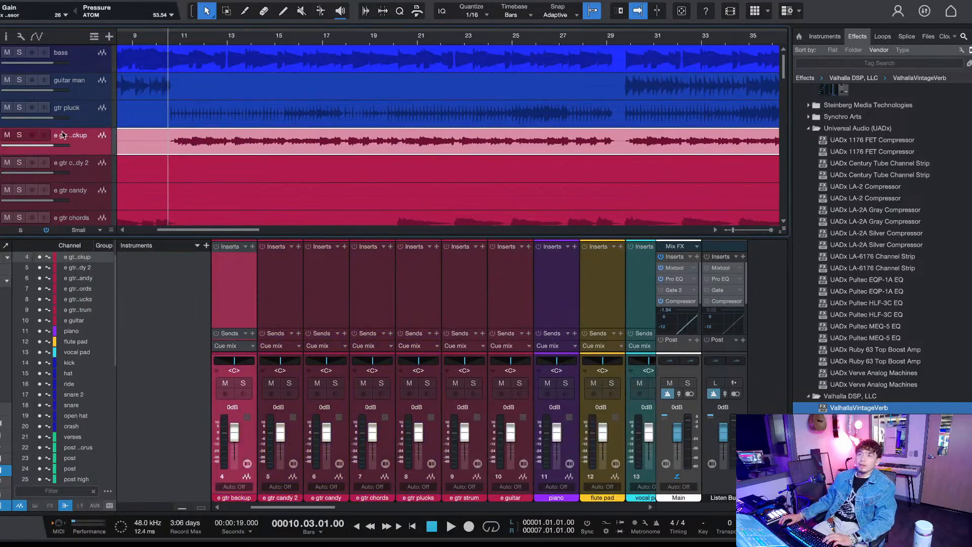
click(18, 136)
key(space)
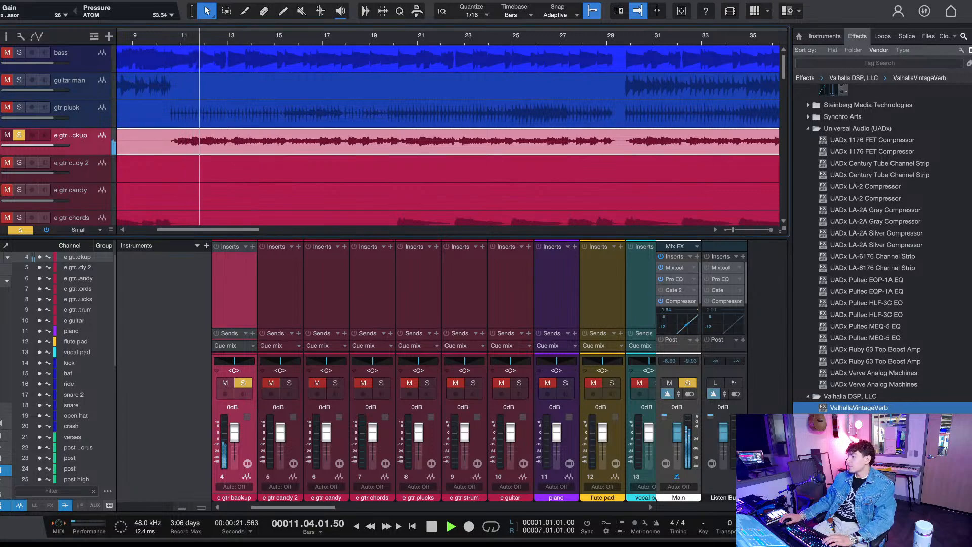
Step: Set the loop range to 10.03.01–10.04.01 and play the soloed e gtr backup track from 10.03.01
key(F3)
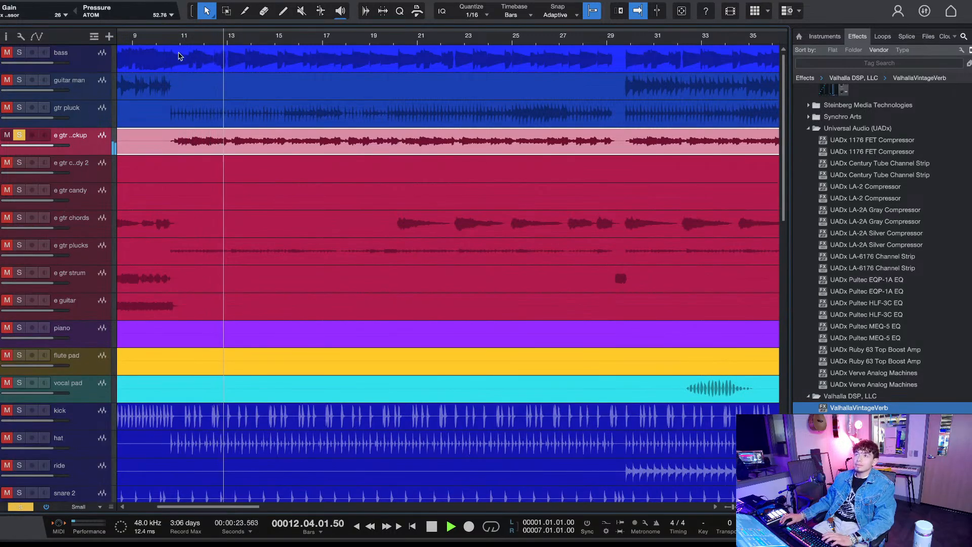
click(173, 31)
click(168, 42)
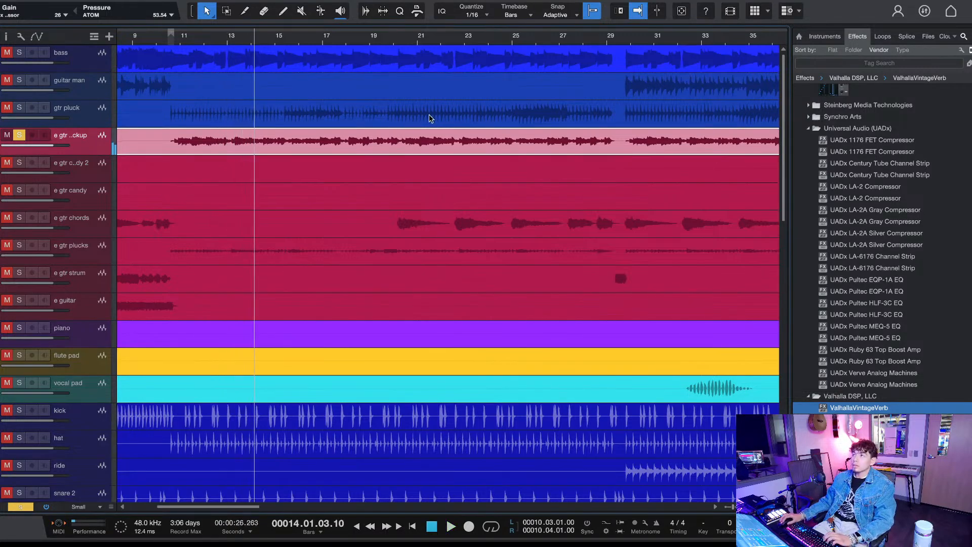
key(space)
Step: Solo the e gtr chords track together with e gtr backup and listen to both from 19.04.01
click(387, 43)
key(z)
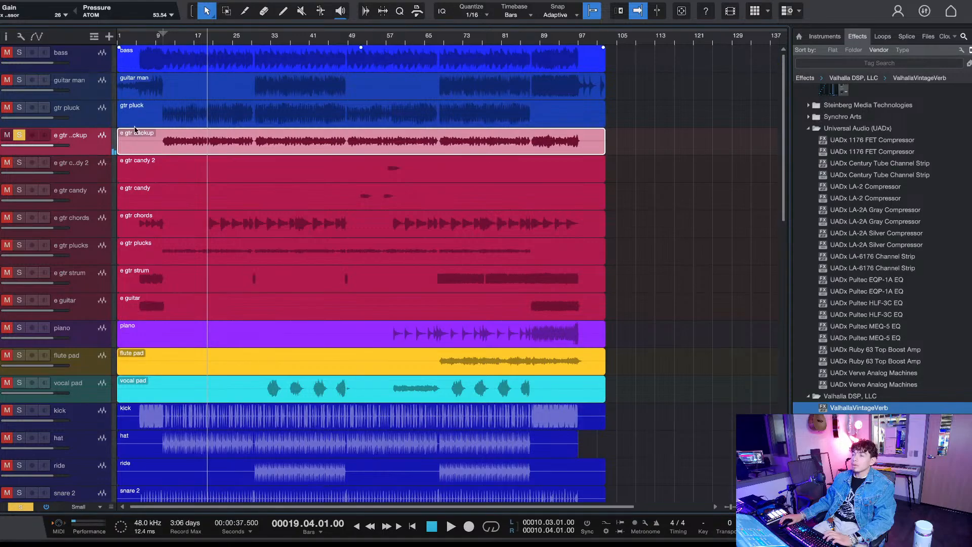
click(19, 218)
key(space)
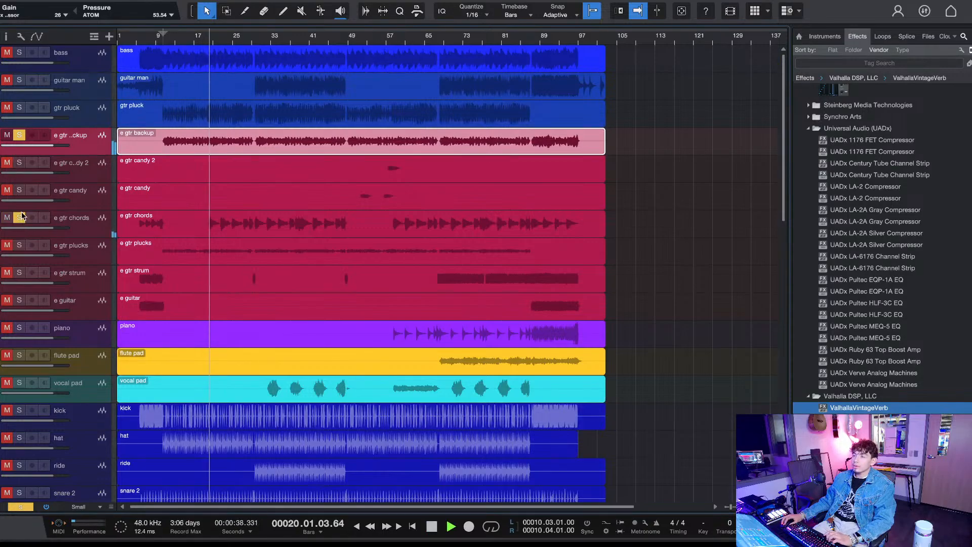
click(19, 218)
Step: Listen to e gtr plucks soloed without e gtr backup, and return the solo to e gtr backup only
click(19, 245)
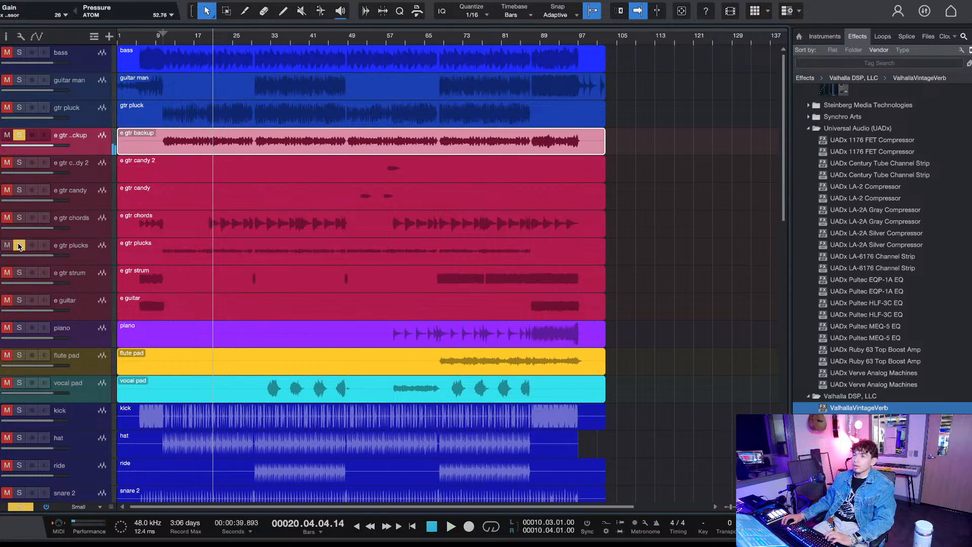
click(19, 135)
key(space)
click(20, 135)
click(19, 245)
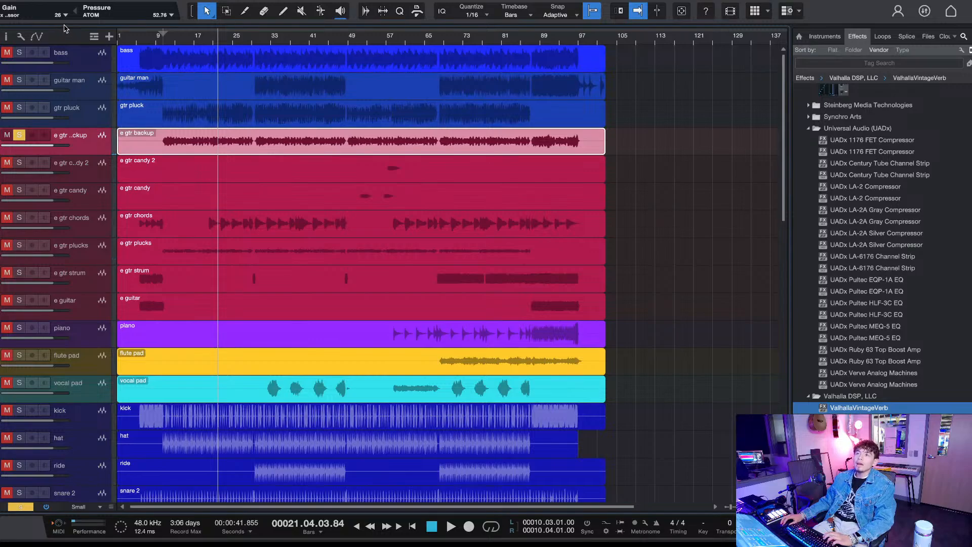
Step: Solo e gtr strum and e guitar, play them from 6.01.01, and return the solo to e gtr backup only
click(142, 38)
click(20, 272)
click(19, 300)
key(space)
click(140, 38)
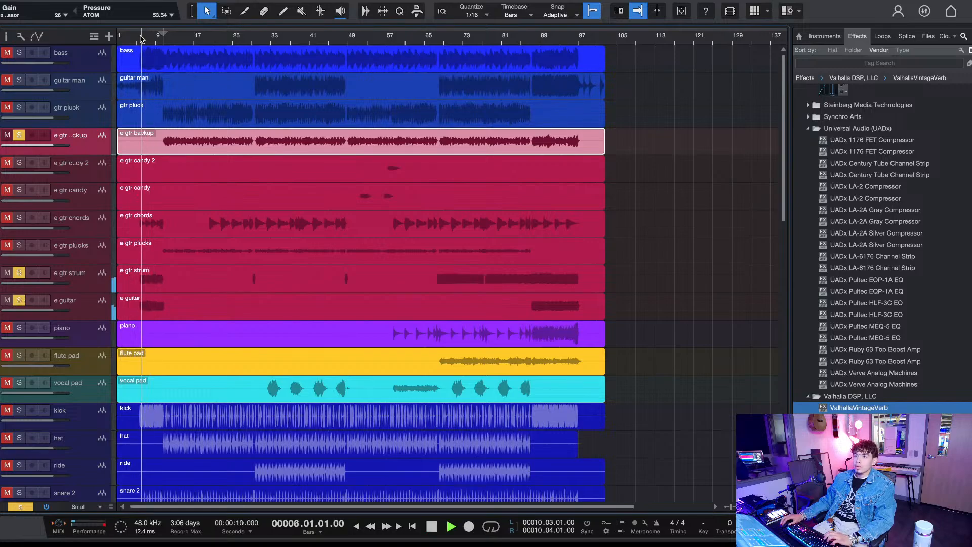
scroll(140, 39, up, 5)
key(space)
click(19, 300)
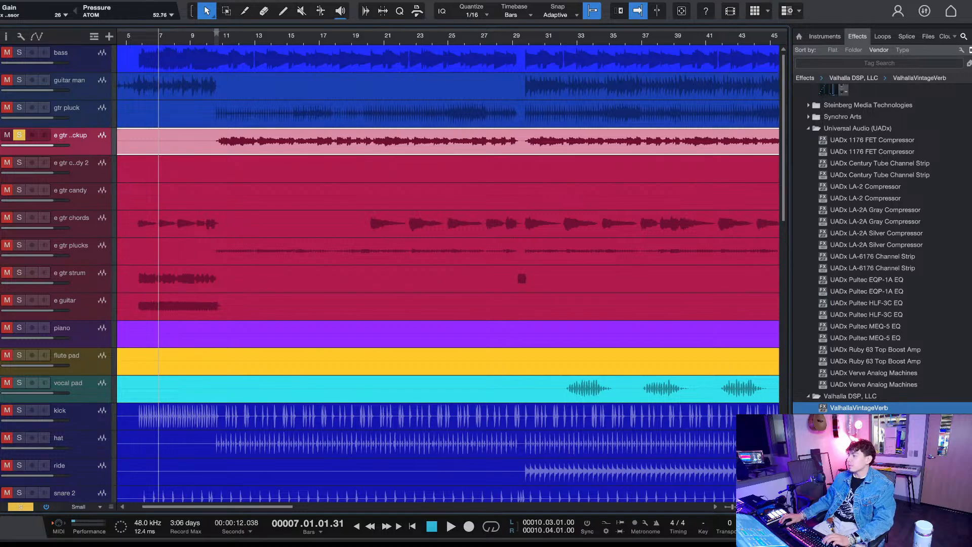
Step: Insert the UADx Pultec EQP-1A EQ on the e gtr backup channel while playing it, and return to 10.03.01
key(F3)
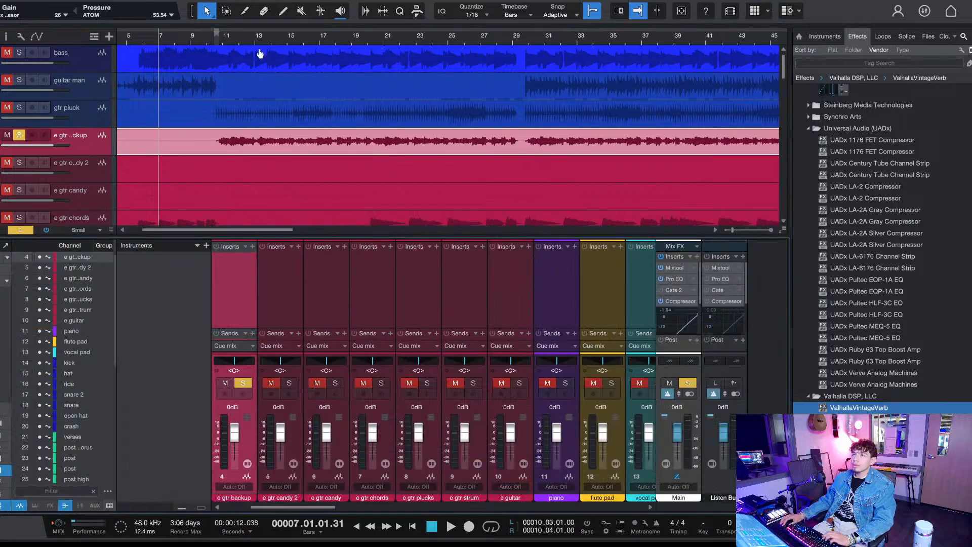
key(space)
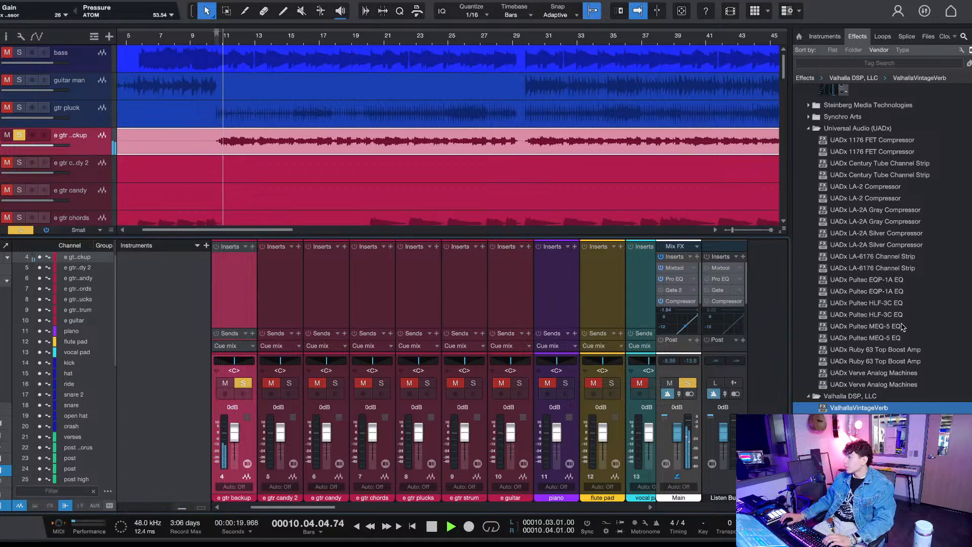
drag(841, 279, 220, 296)
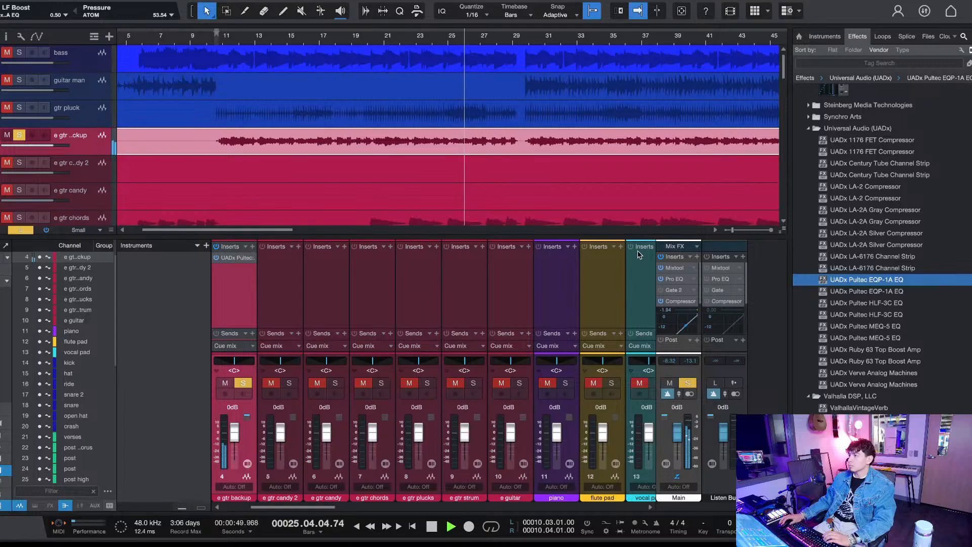
key(space)
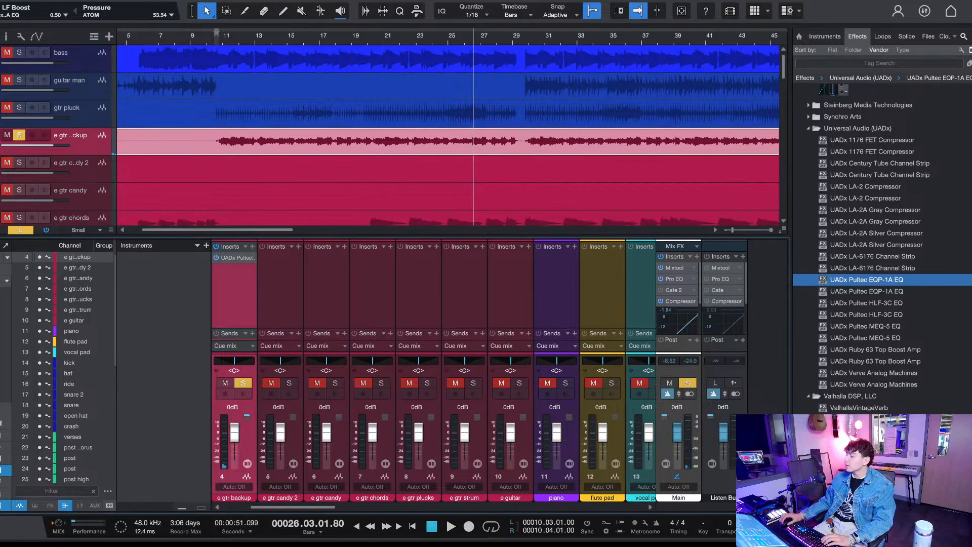
key(KP_0)
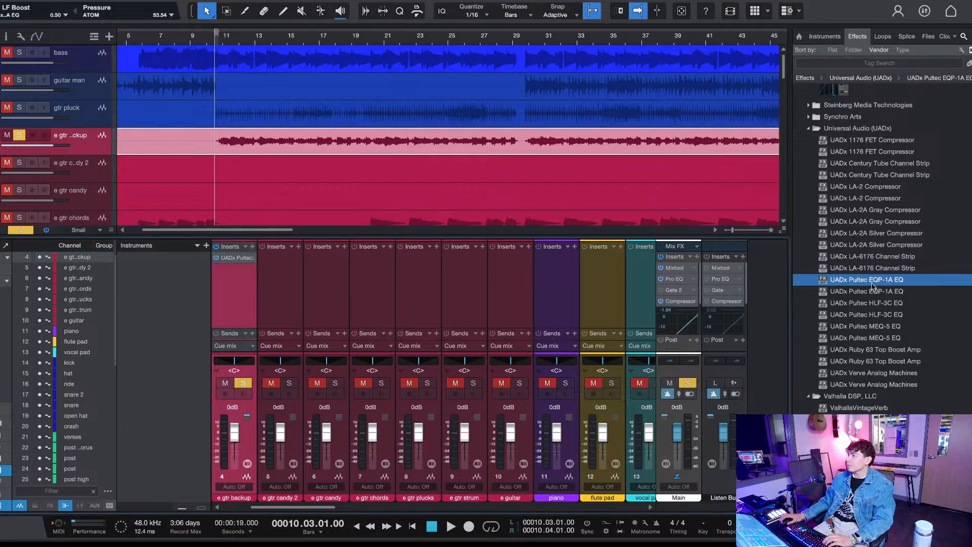
Step: Insert the UADx LA-2A Silver Compressor after the Pultec on e gtr backup and audition it from 10.03.01
drag(896, 244, 238, 310)
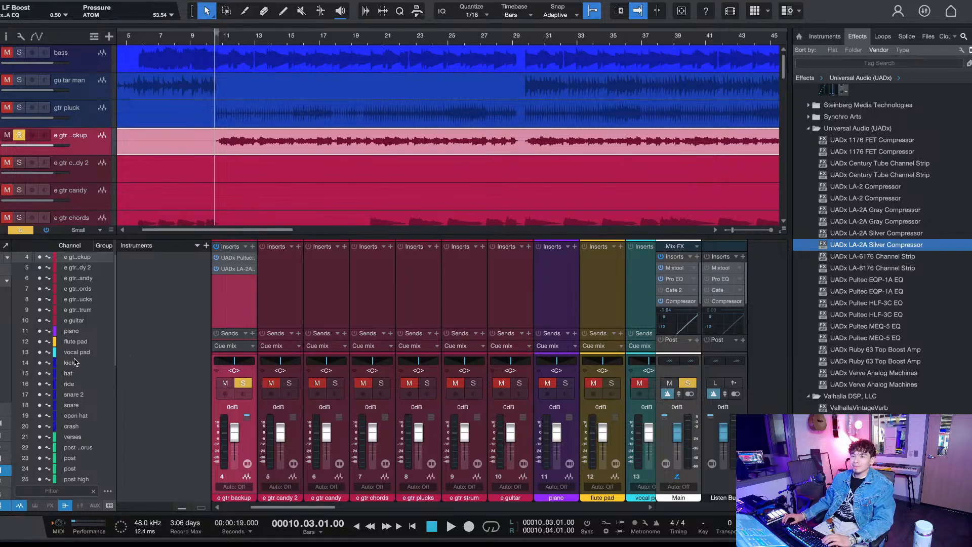
drag(72, 425, 74, 415)
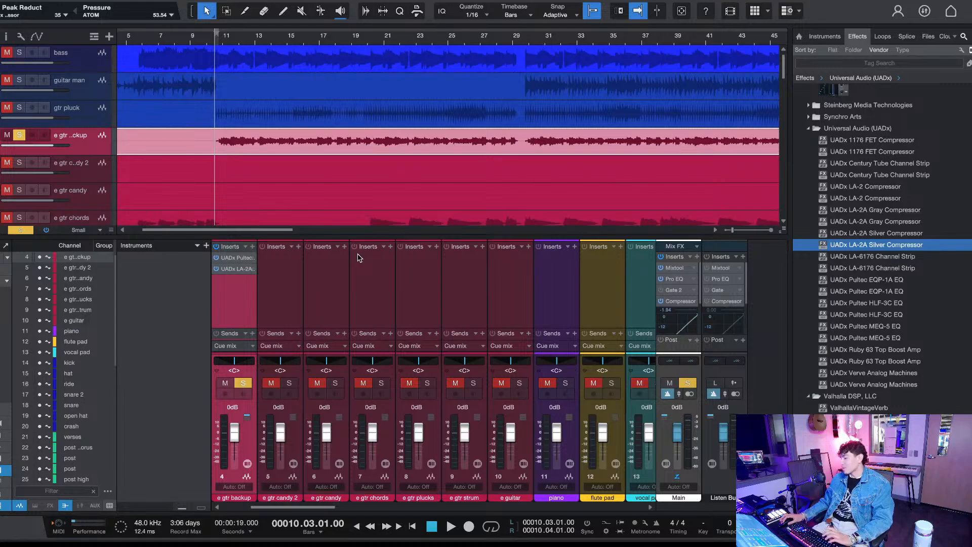
key(space)
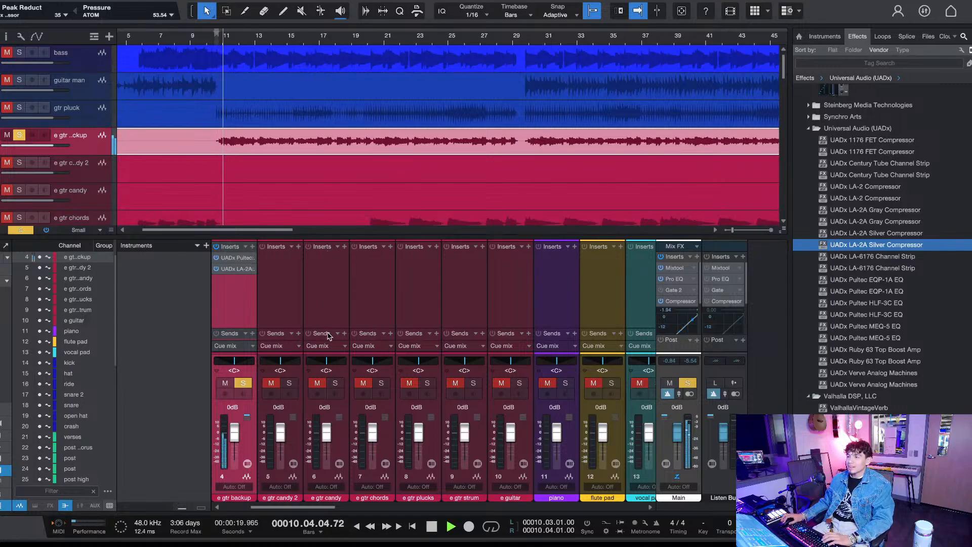
key(space)
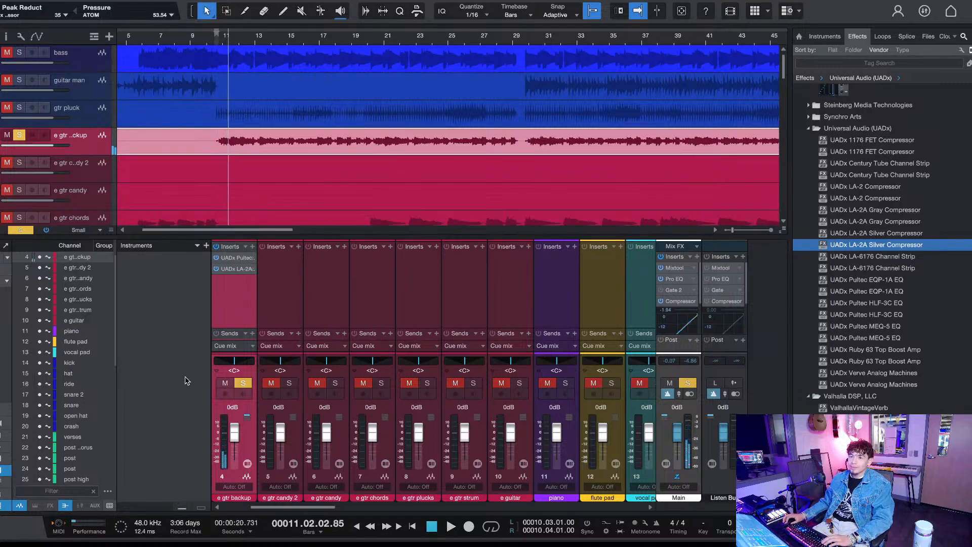
key(space)
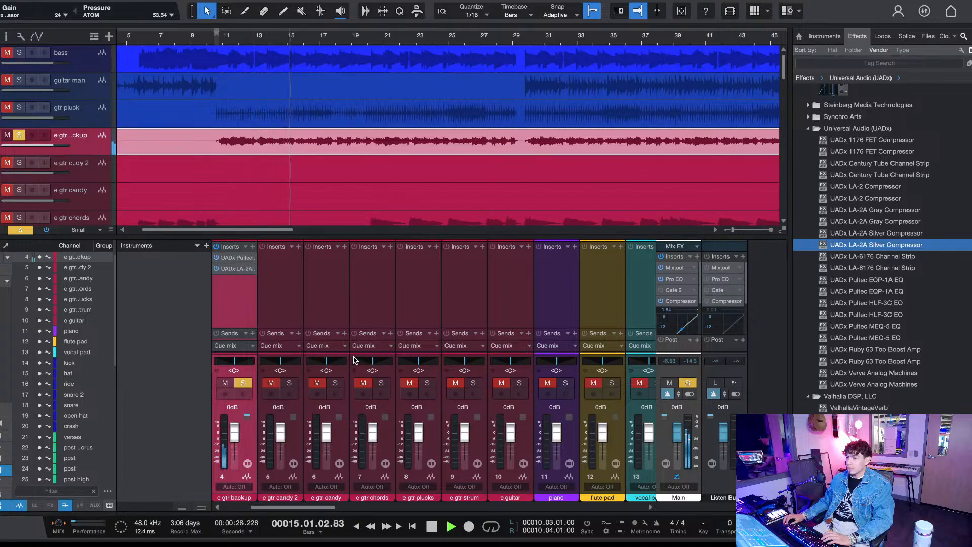
Step: Clear all track solos, listen to e gtr backup within the full mix, and stop playback
click(25, 230)
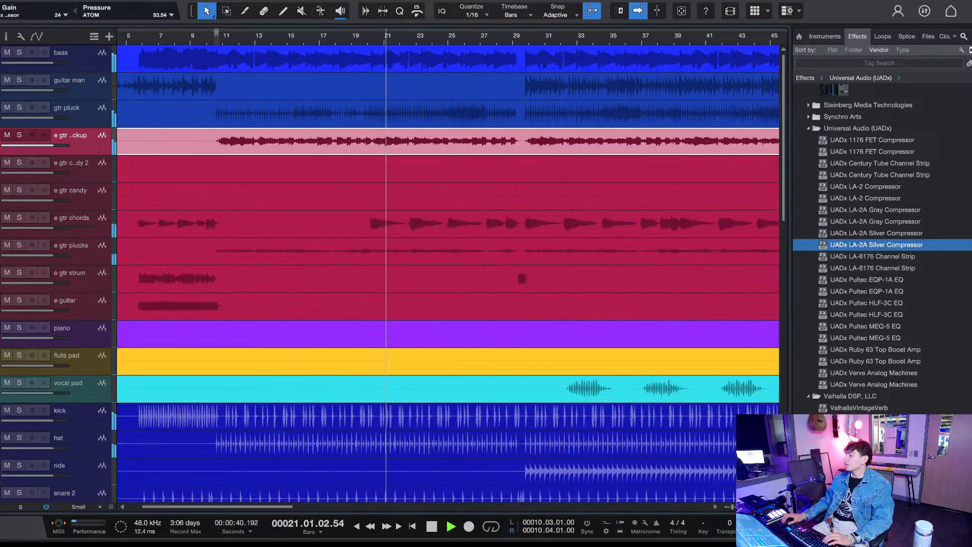
key(F3)
drag(298, 42, 298, 29)
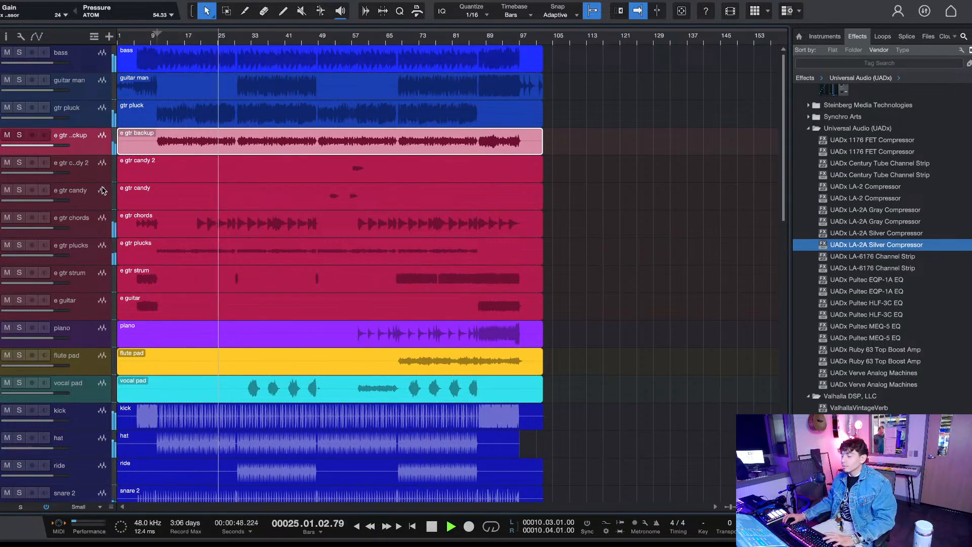
key(space)
Step: Solo the verses vocal track and play it from 25.02.01
scroll(199, 230, down, 5)
scroll(199, 231, down, 8)
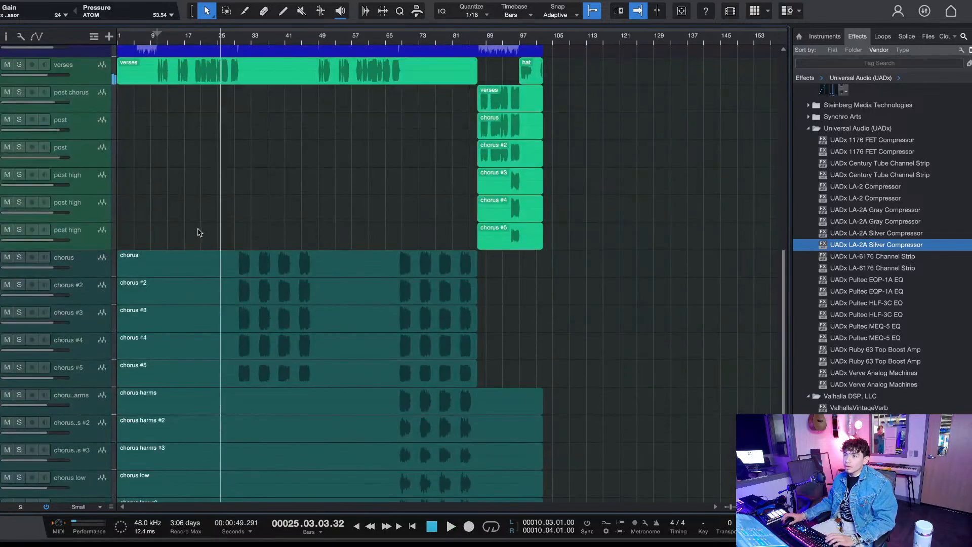
scroll(197, 228, up, 3)
click(211, 42)
scroll(211, 42, up, 8)
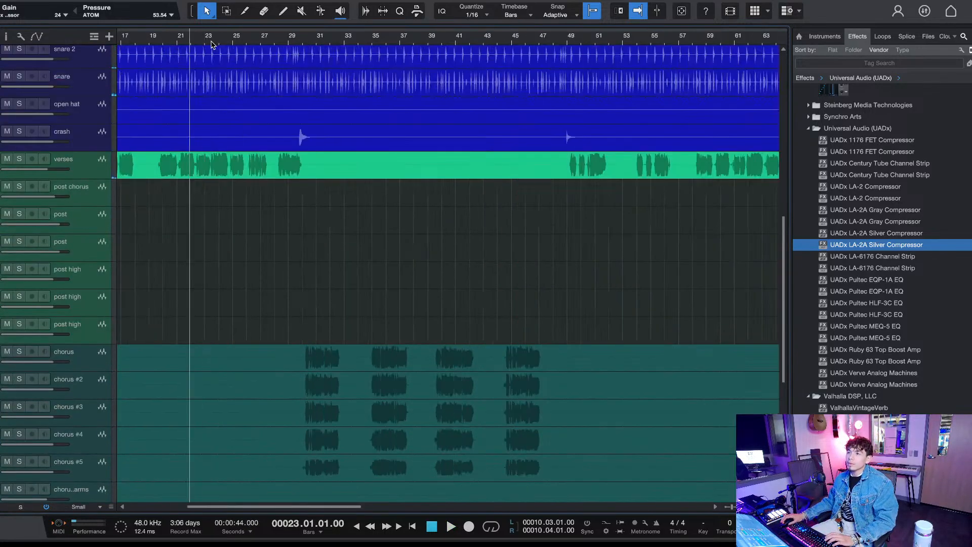
click(298, 43)
click(20, 159)
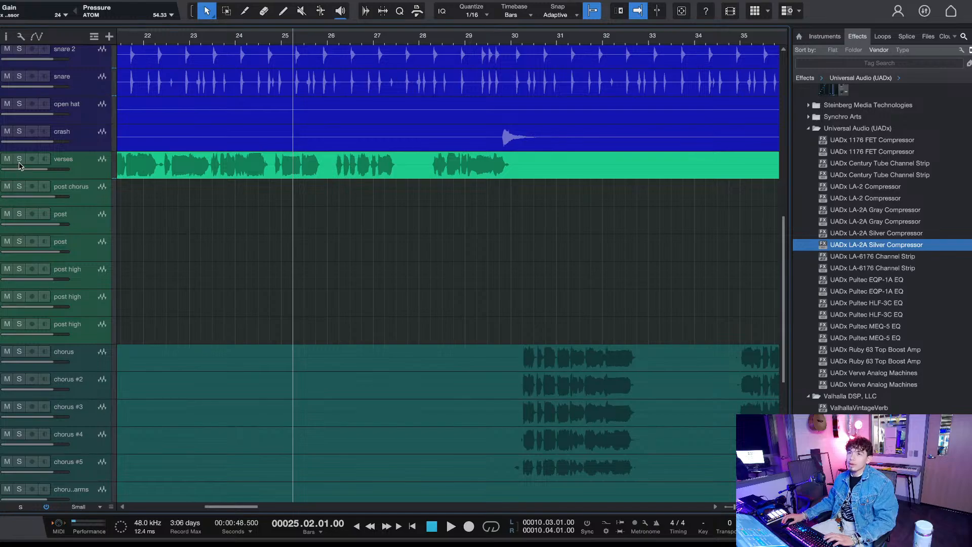
key(space)
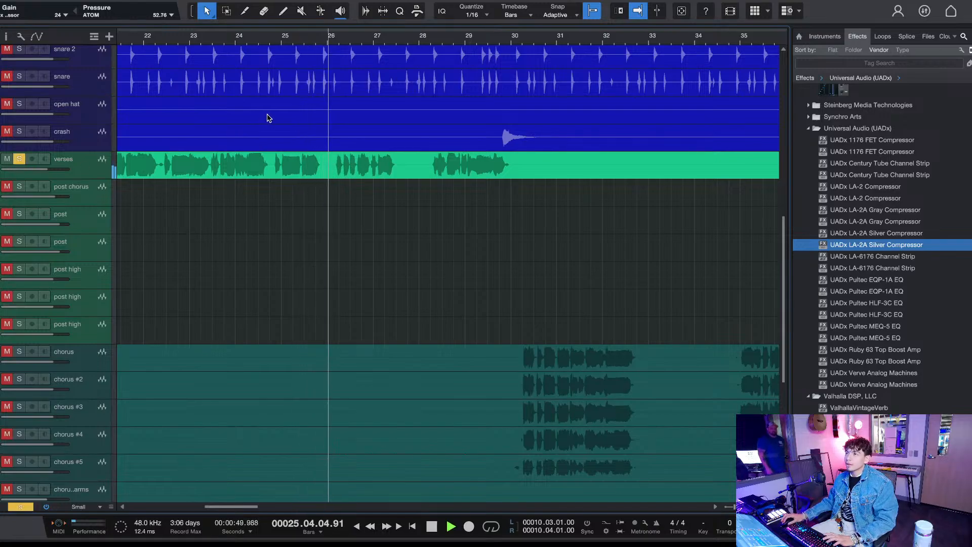
Step: Replay the soloed verses vocal from earlier positions to locate the end of the phrase around 24.03
key(space)
click(236, 36)
scroll(242, 38, up, 3)
key(space)
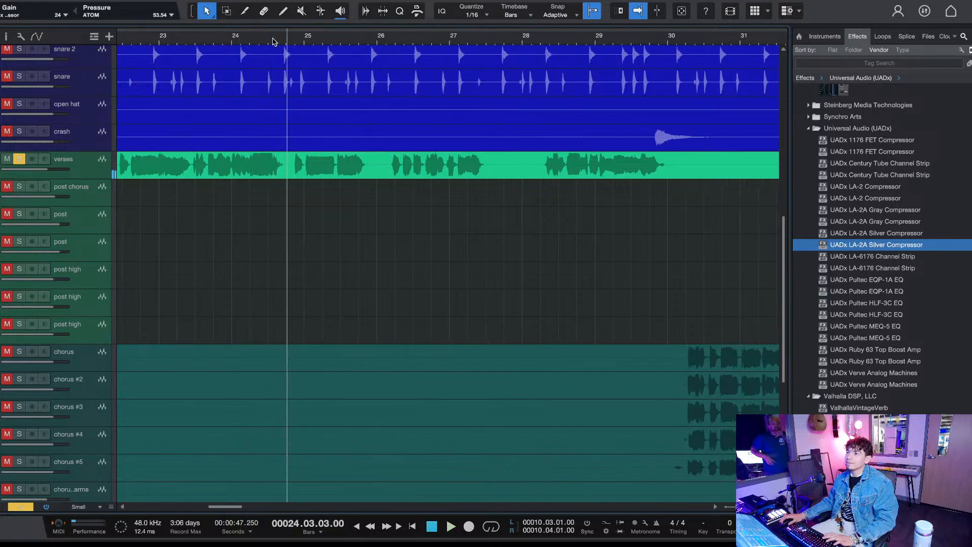
scroll(286, 43, up, 3)
key(space)
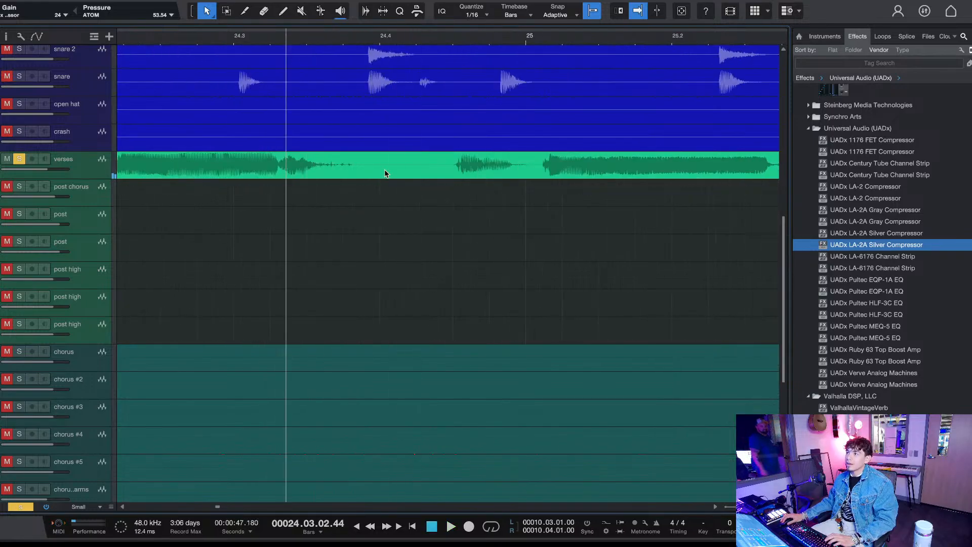
Step: Split the verses vocal event at about 24.04 and add a fade-out to the end of the part before the split
click(384, 169)
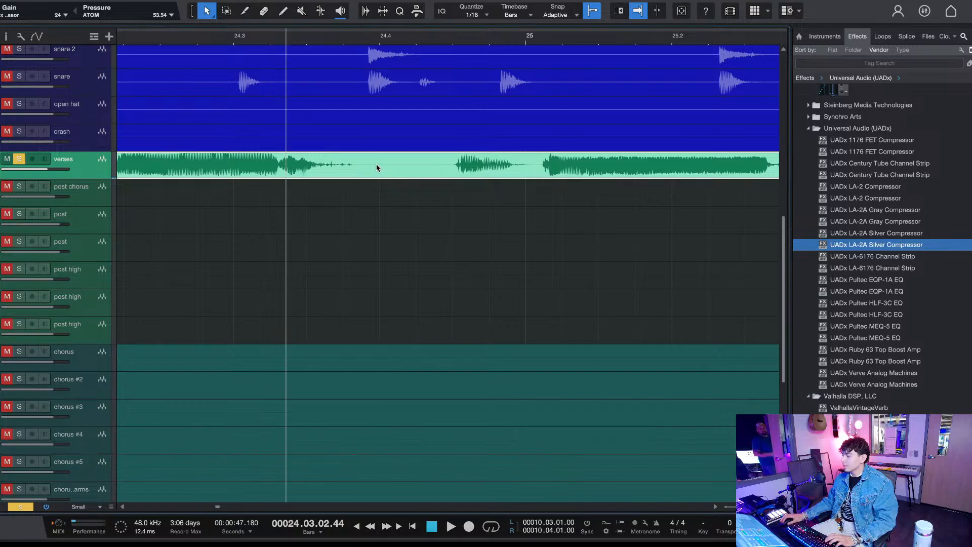
click(244, 10)
click(380, 165)
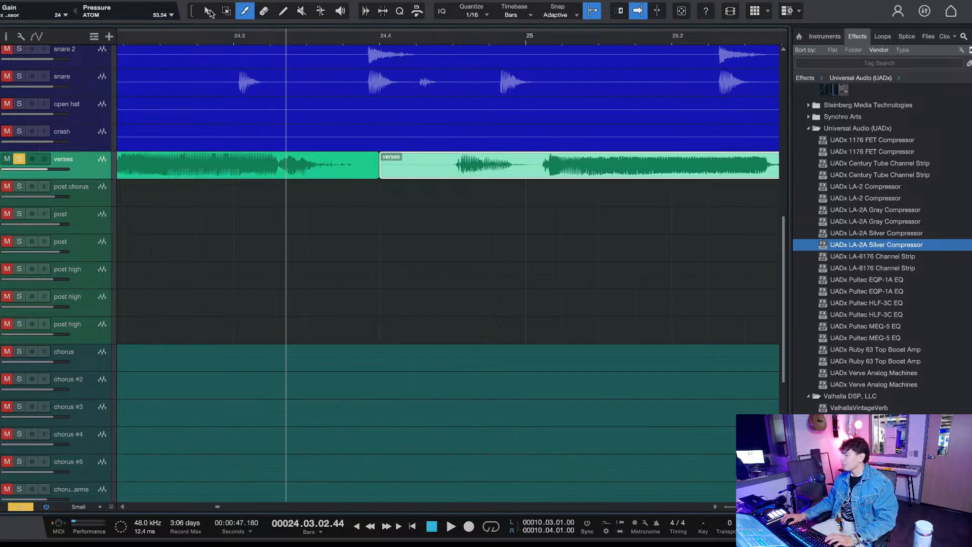
key(1)
click(348, 164)
drag(346, 154, 323, 157)
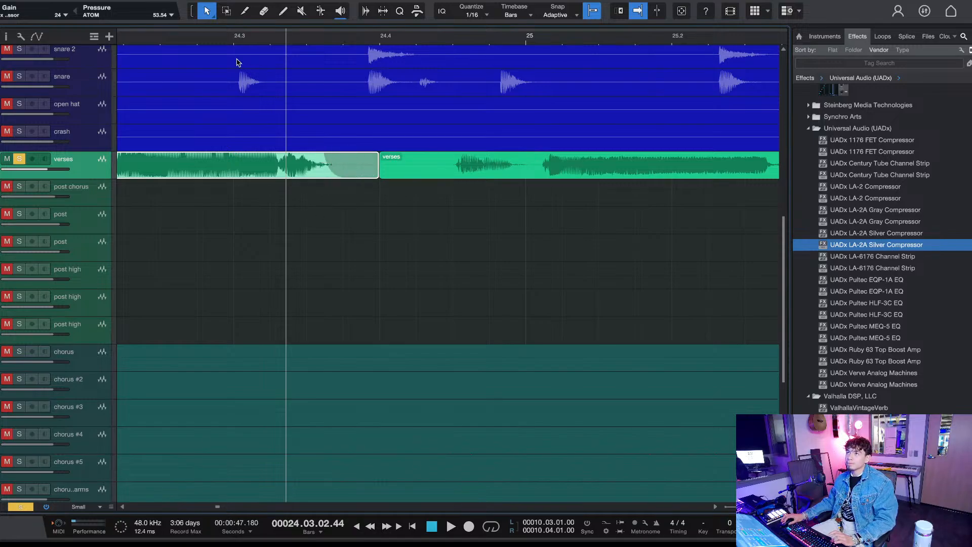
Step: Play the soloed verses vocal through the faded split several times, starting from about 24.02 and from about bar 24
click(187, 43)
key(space)
key(space)
click(138, 38)
key(space)
key(space)
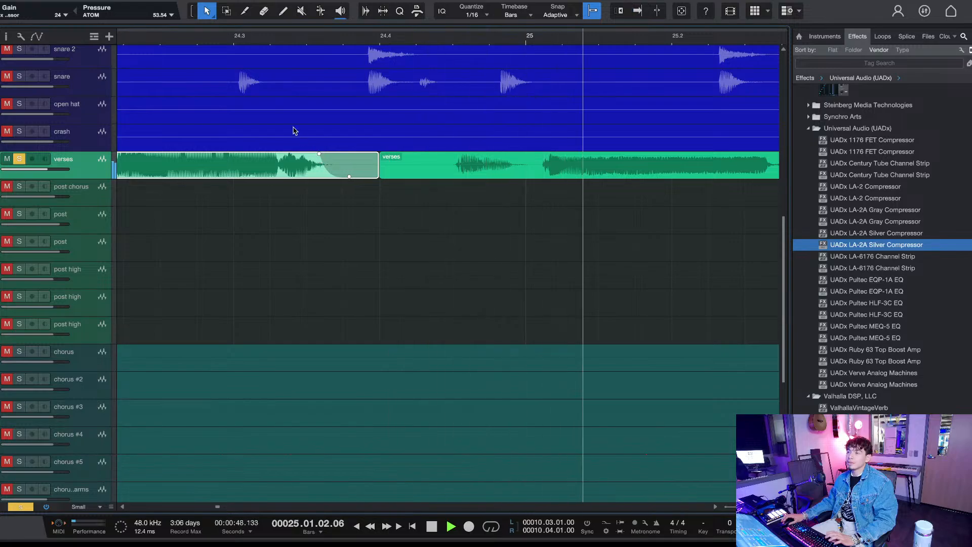
key(space)
scroll(208, 41, down, 5)
click(137, 38)
key(space)
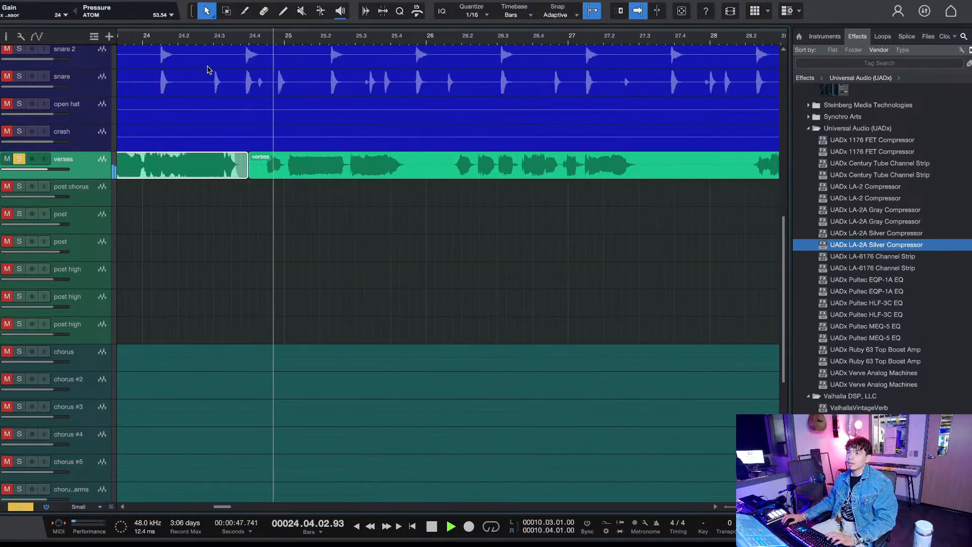
key(space)
Step: Unsolo the verses track and check the vocal edit in the full mix from about bar 24
click(20, 158)
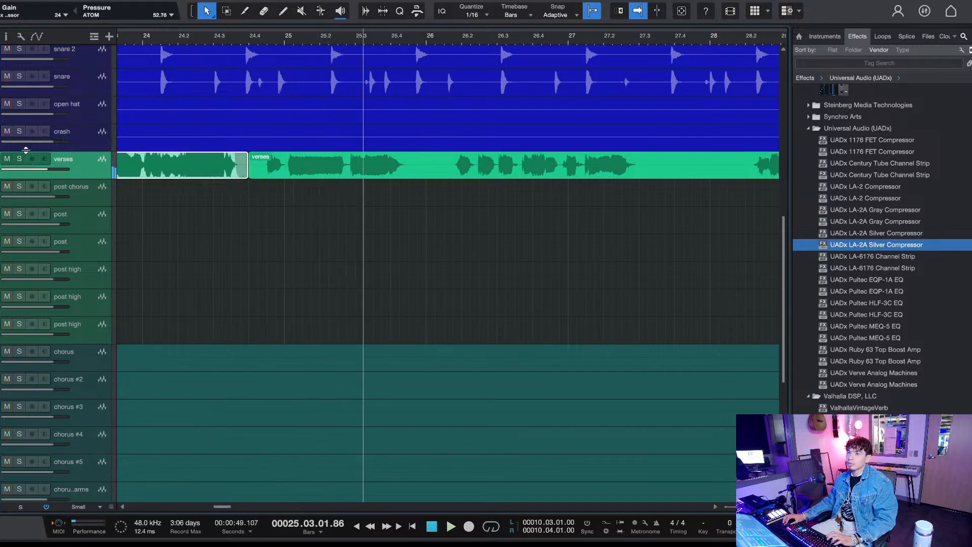
click(150, 35)
key(space)
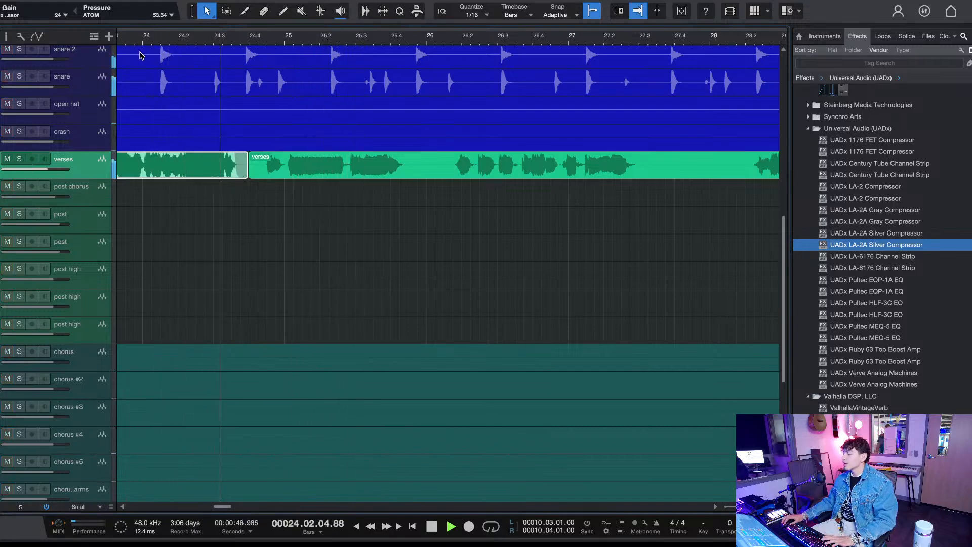
key(space)
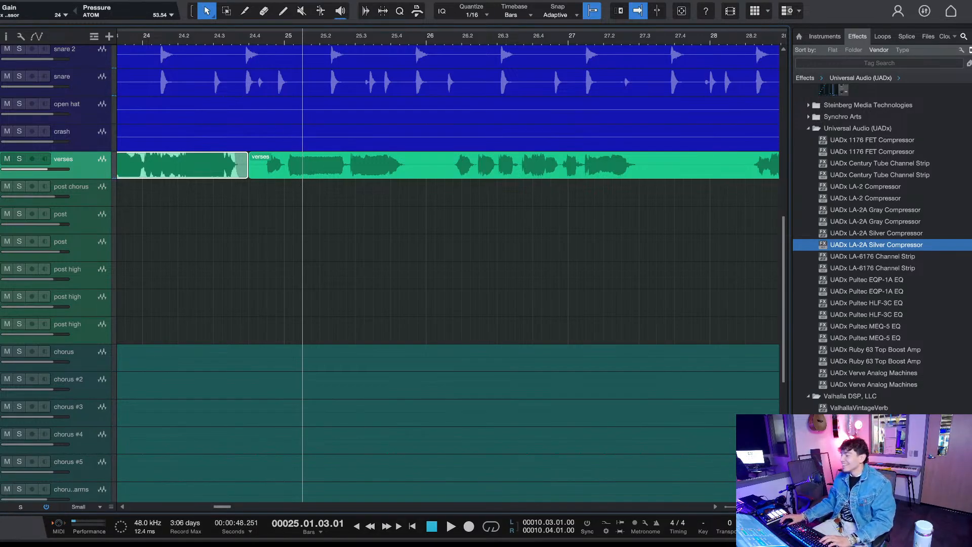
scroll(378, 254, up, 10)
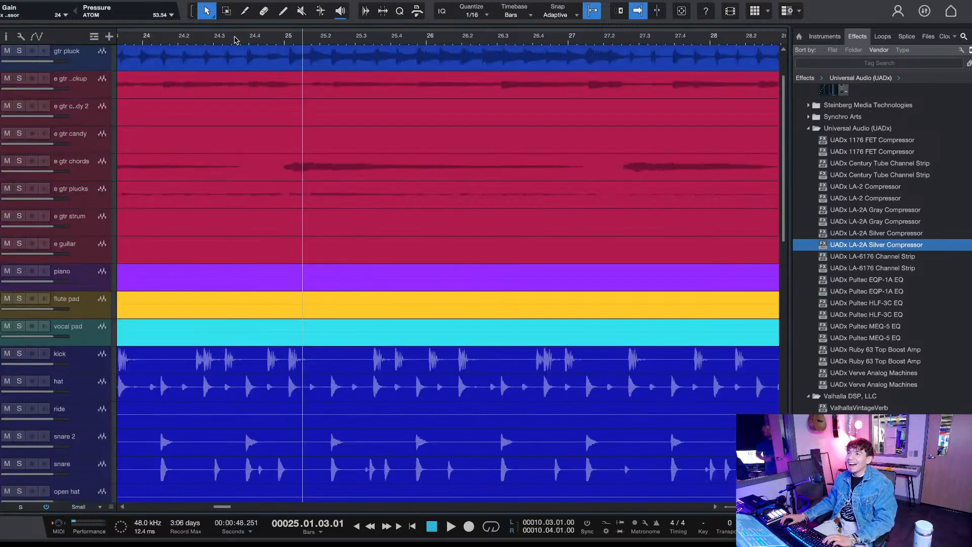
Step: Zoom out to the full song, play the mix from 10.03, and look over the guitar, drum and vocal tracks
scroll(235, 40, down, 10)
click(202, 39)
key(KP_1)
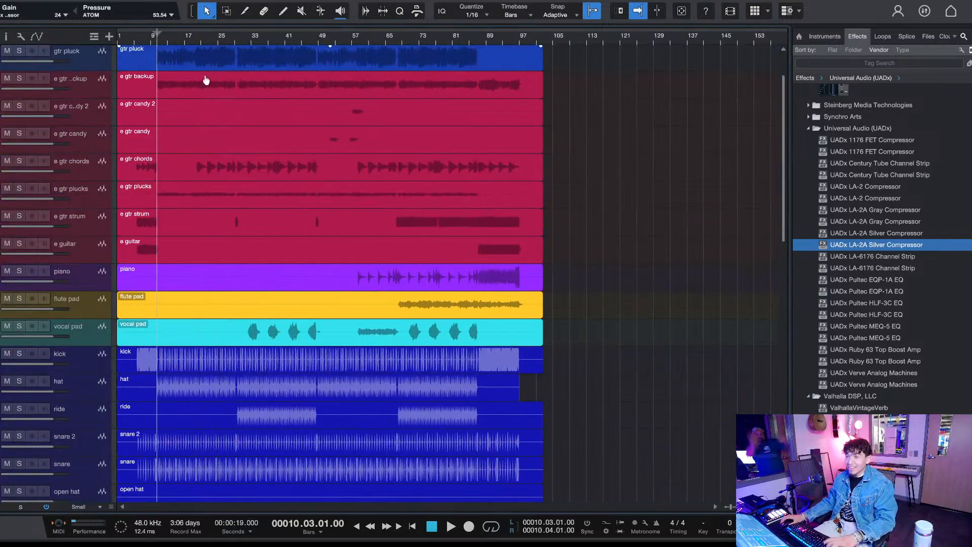
key(space)
scroll(144, 171, up, 3)
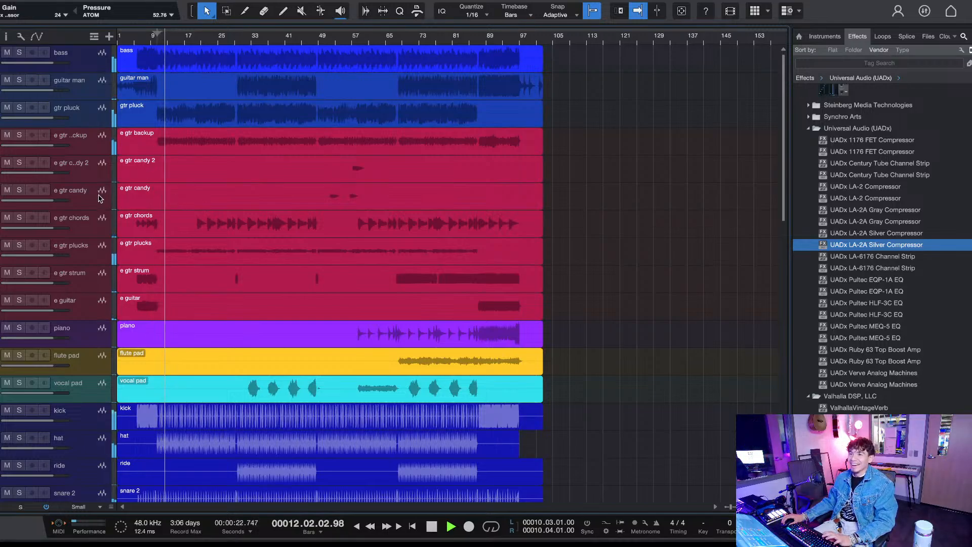
scroll(207, 204, down, 6)
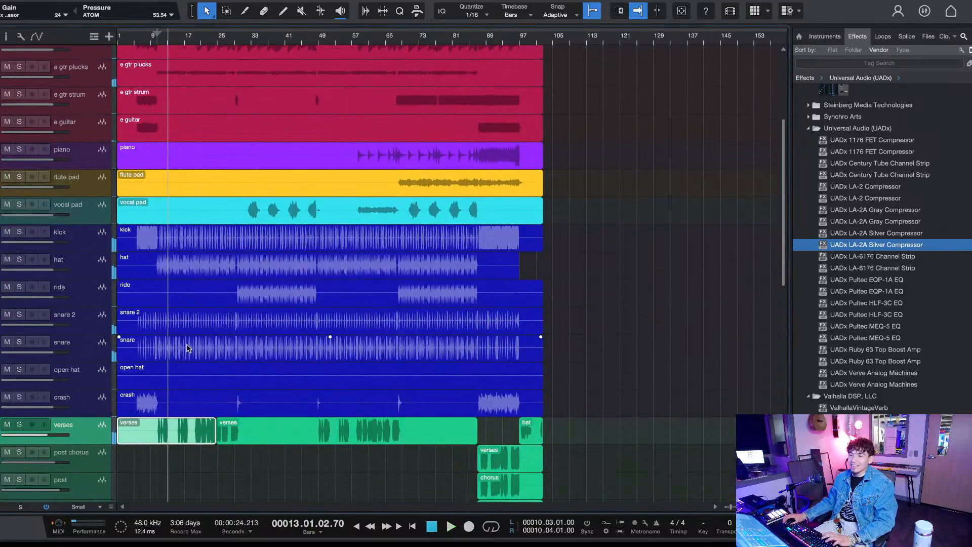
scroll(246, 350, up, 6)
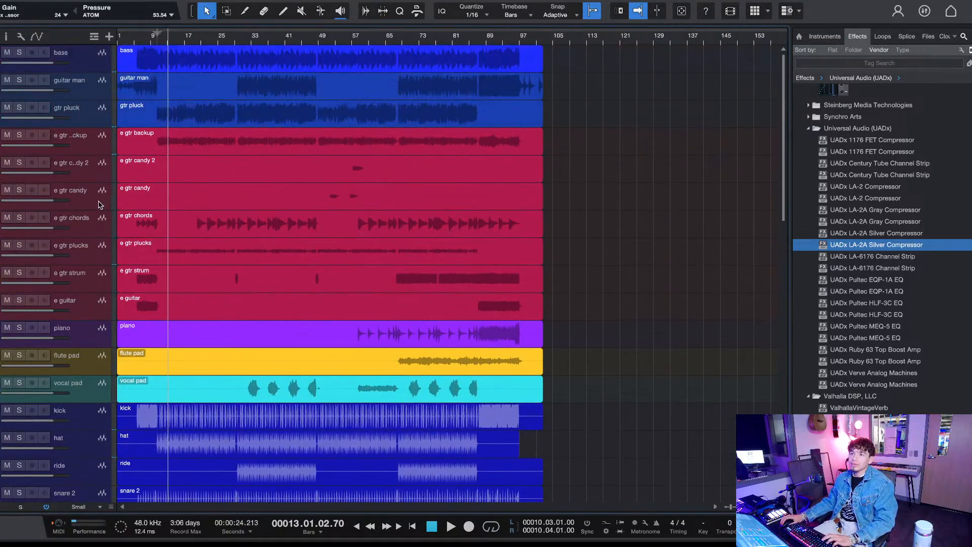
Step: Solo e gtr candy and e gtr candy 2, and move both tracks below e guitar
click(327, 40)
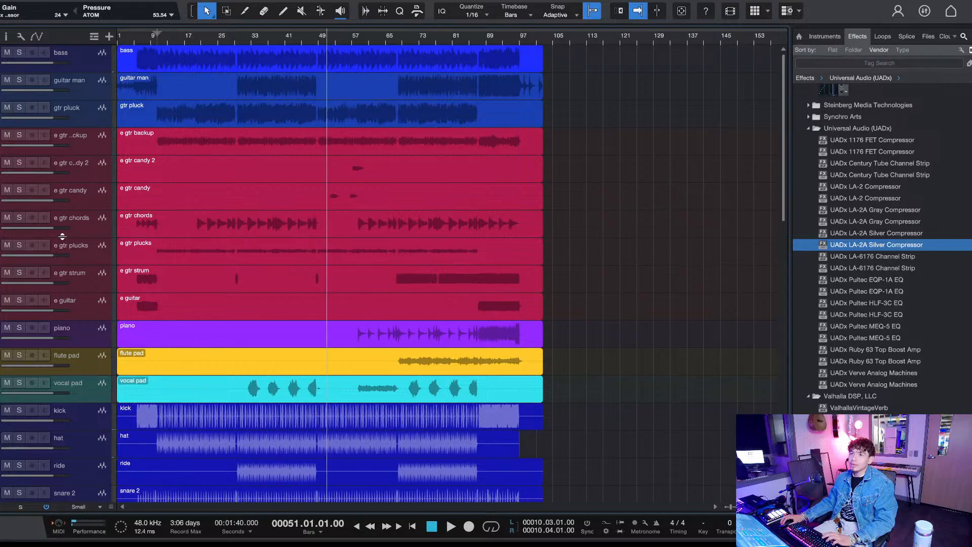
click(20, 190)
click(19, 170)
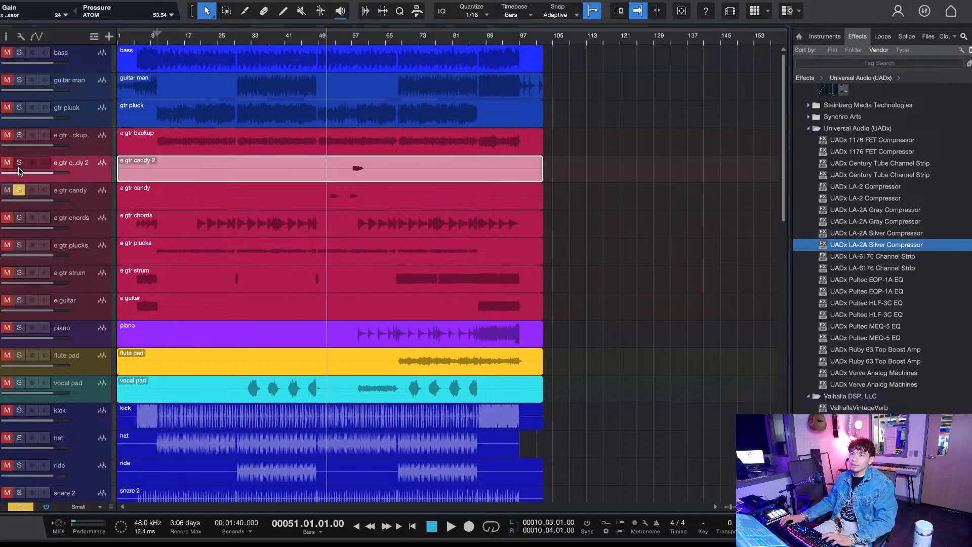
click(21, 167)
shift+click(86, 196)
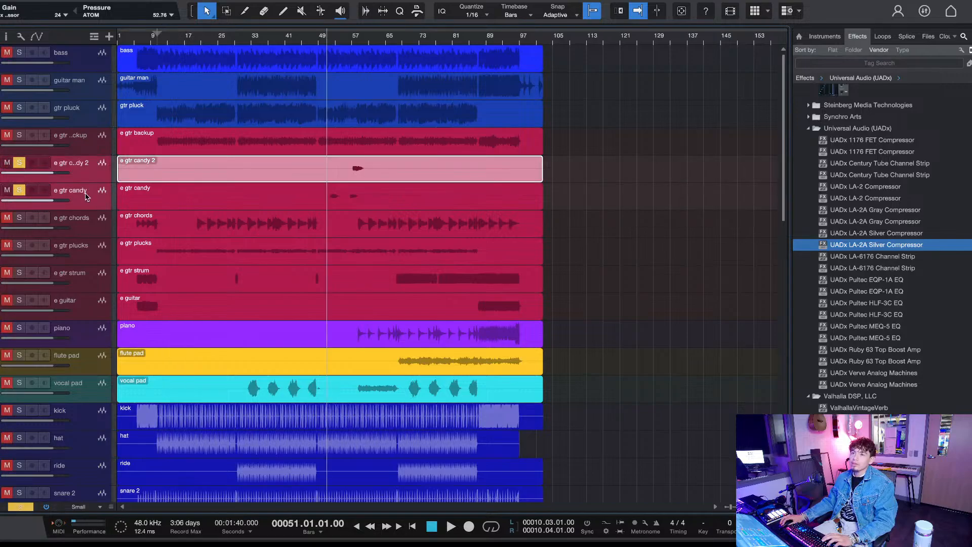
drag(85, 192, 87, 329)
Step: Play only the two e gtr candy tracks soloed, starting from bar 51 and from about bar 55
click(19, 162)
click(22, 277)
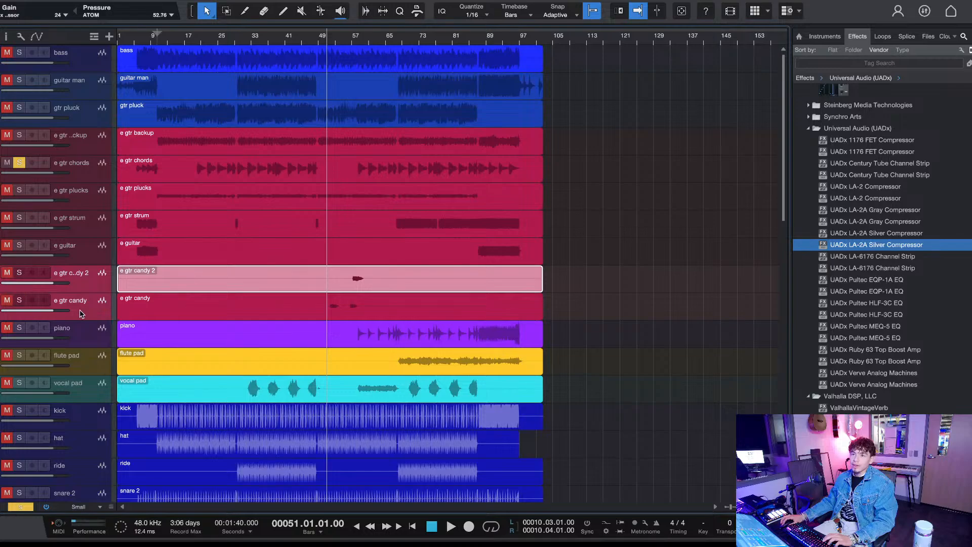
click(18, 276)
key(space)
click(19, 163)
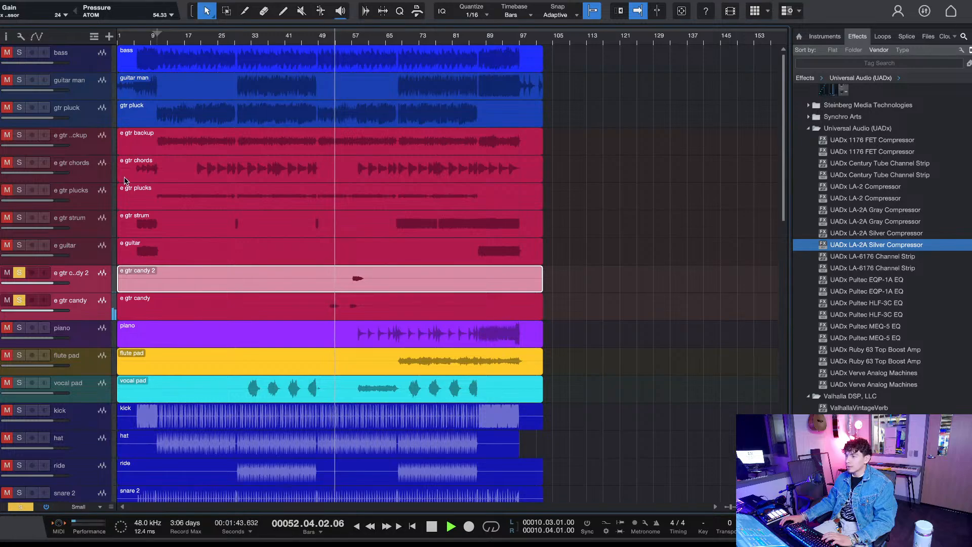
click(347, 39)
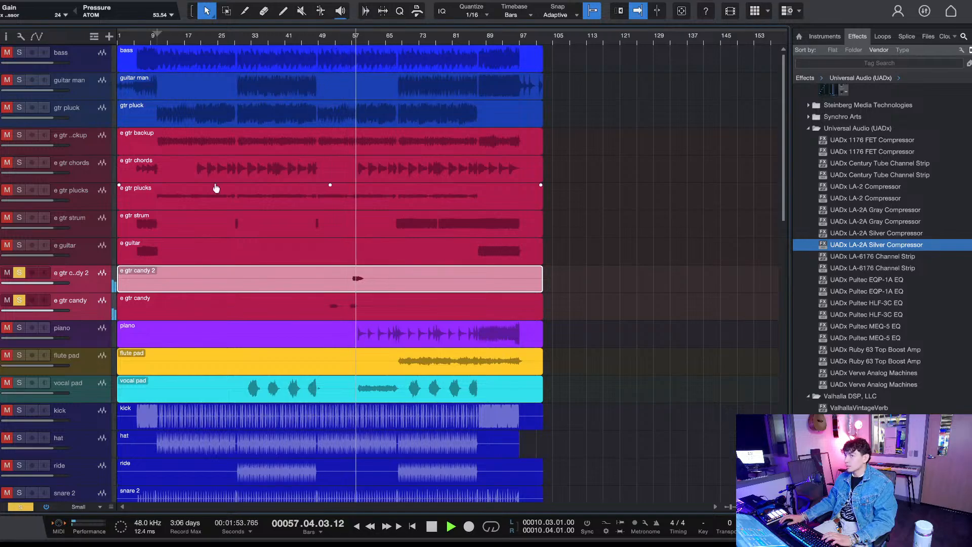
key(space)
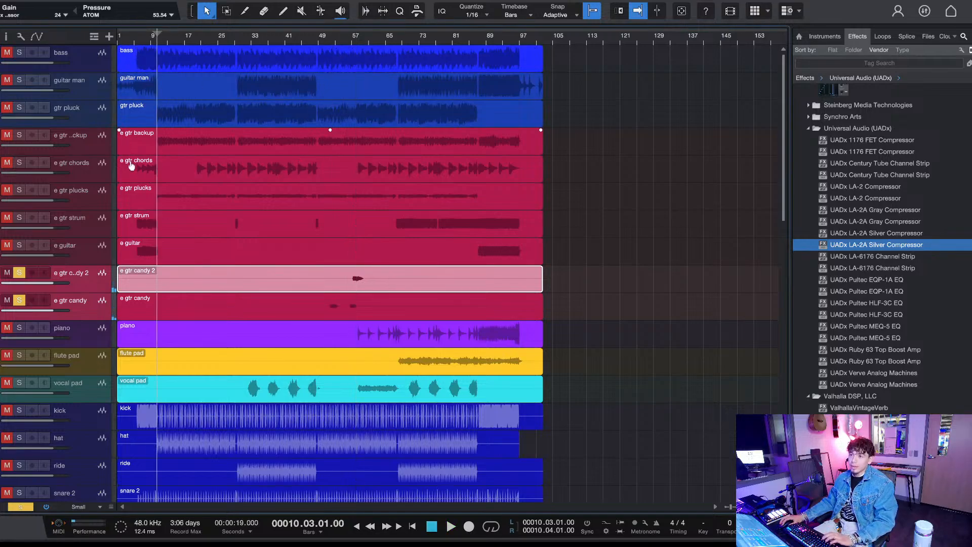
Step: Unsolo the two e gtr candy tracks, solo e gtr chords, and play it from about bar 5
click(21, 273)
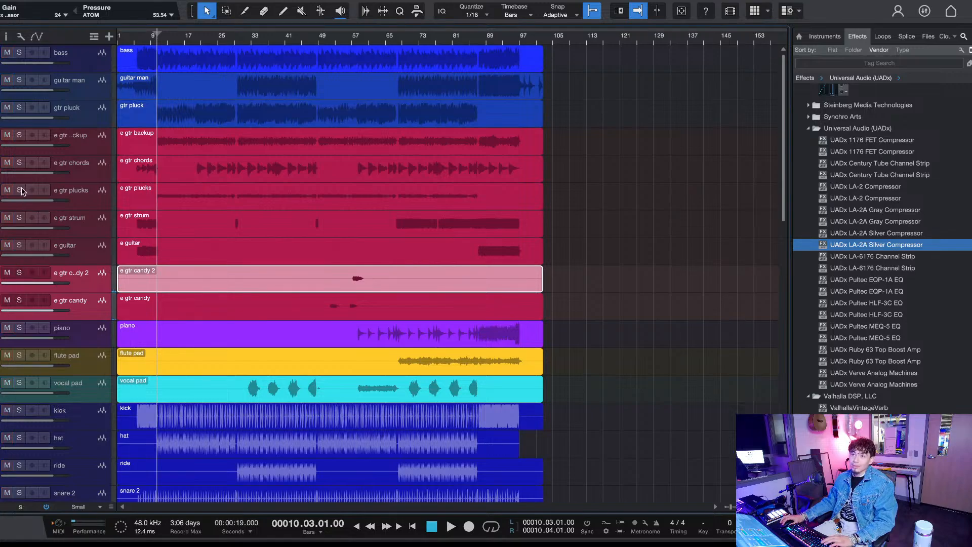
click(18, 162)
click(135, 41)
key(space)
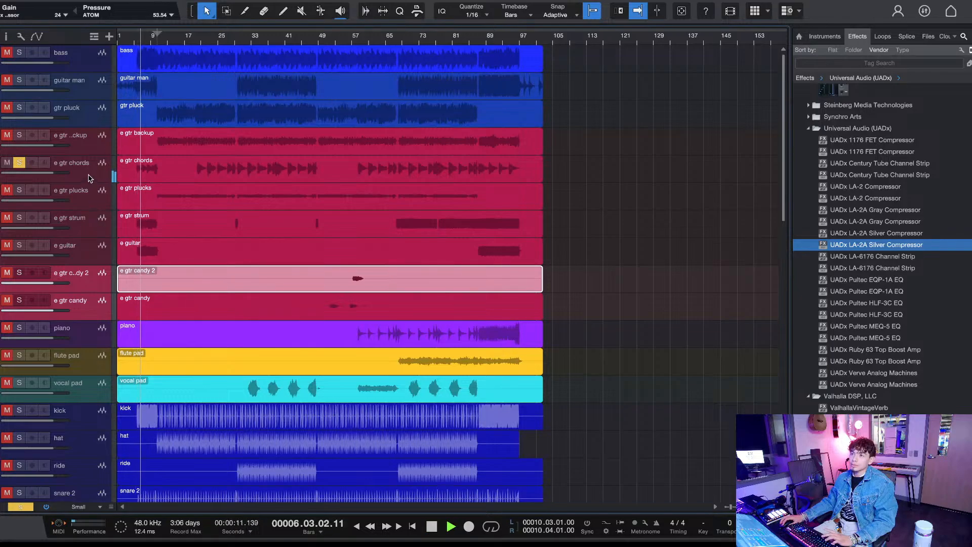
Step: Insert the UADx Pultec EQP-1A EQ on the e gtr chords channel, set HF Boost to 5.35, and adjust LF Atten during playback
click(70, 173)
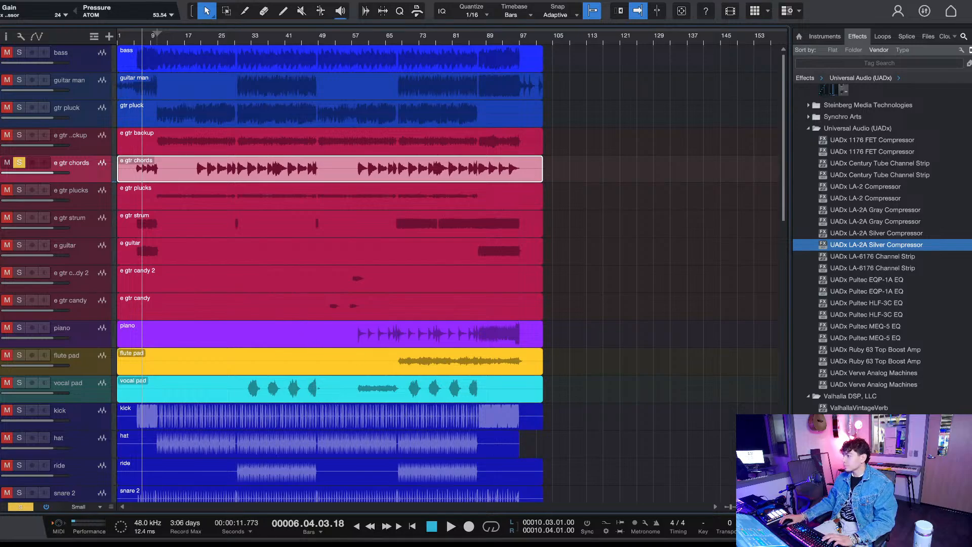
key(F3)
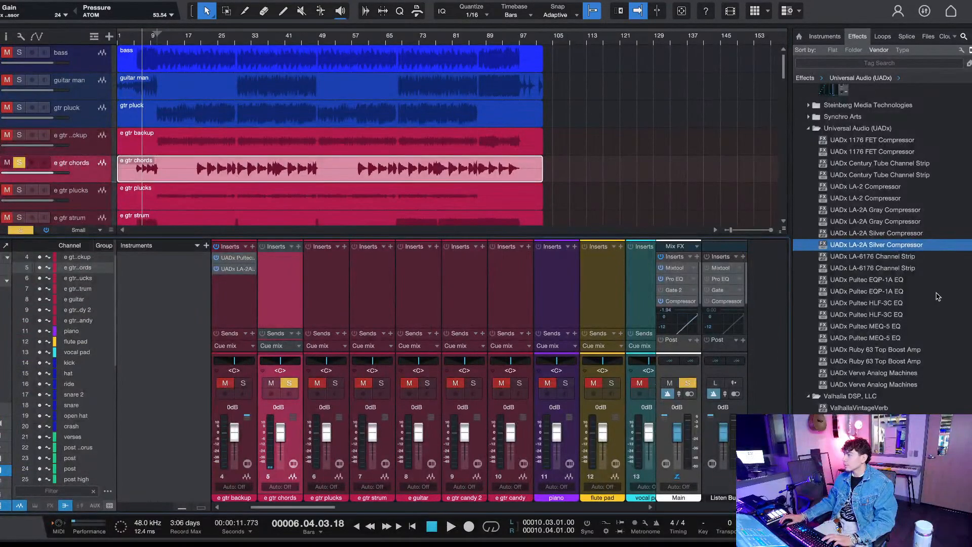
drag(883, 285, 291, 310)
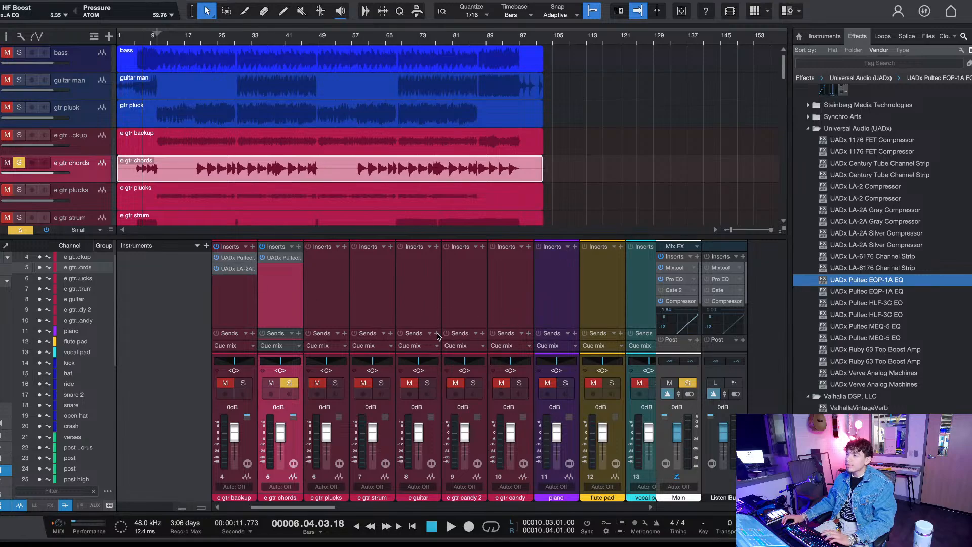
key(space)
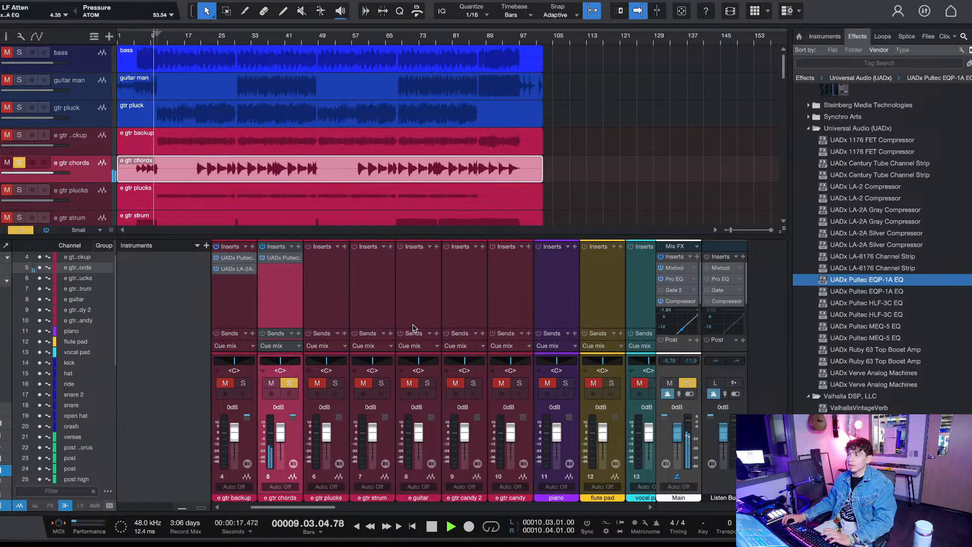
key(space)
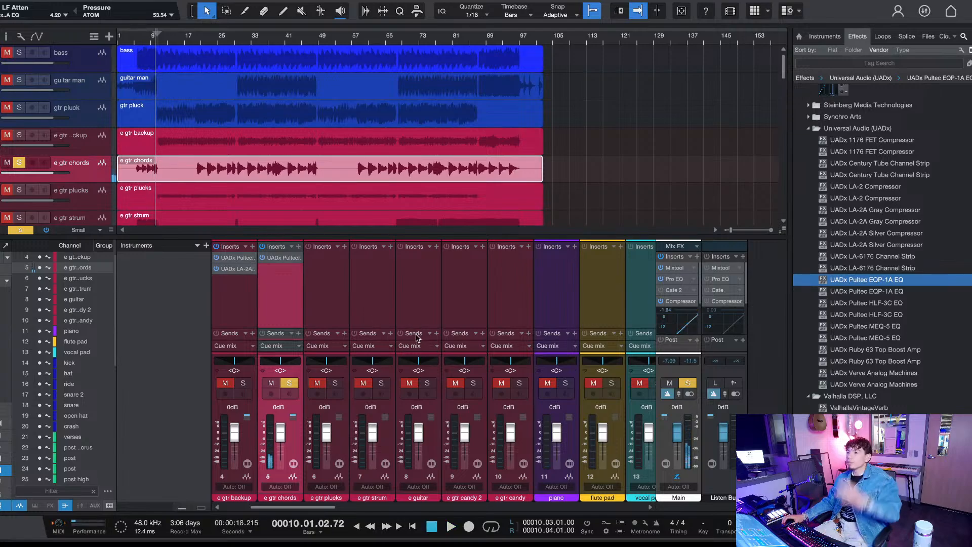
Step: Set the loop range from 5.03 to 7.03 and play the soloed e gtr chords from its start
key(KP_1)
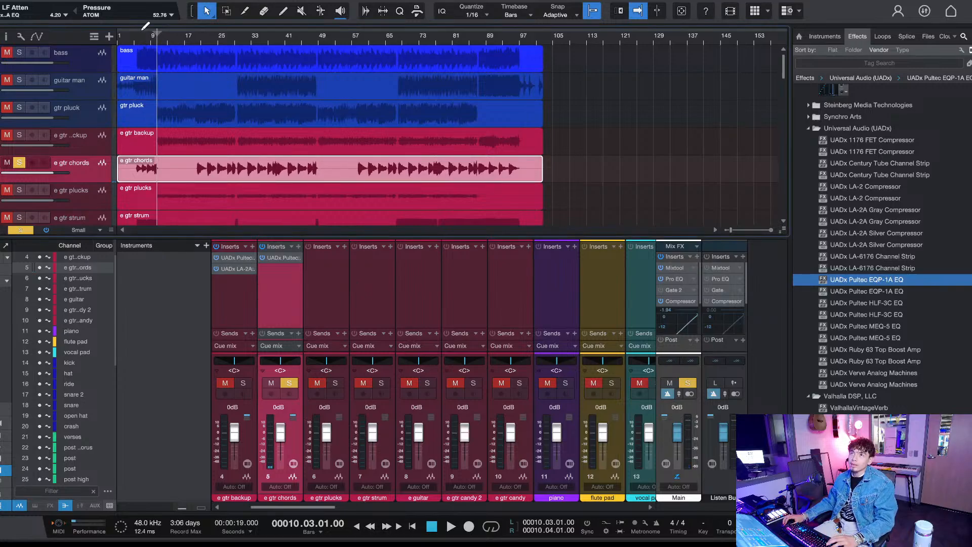
drag(132, 28, 145, 30)
scroll(136, 32, up, 3)
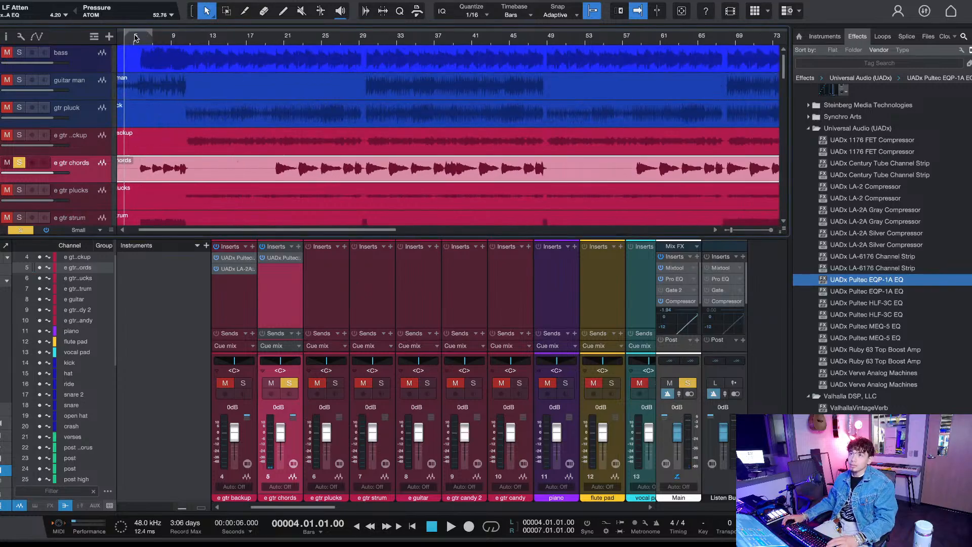
drag(174, 24, 141, 32)
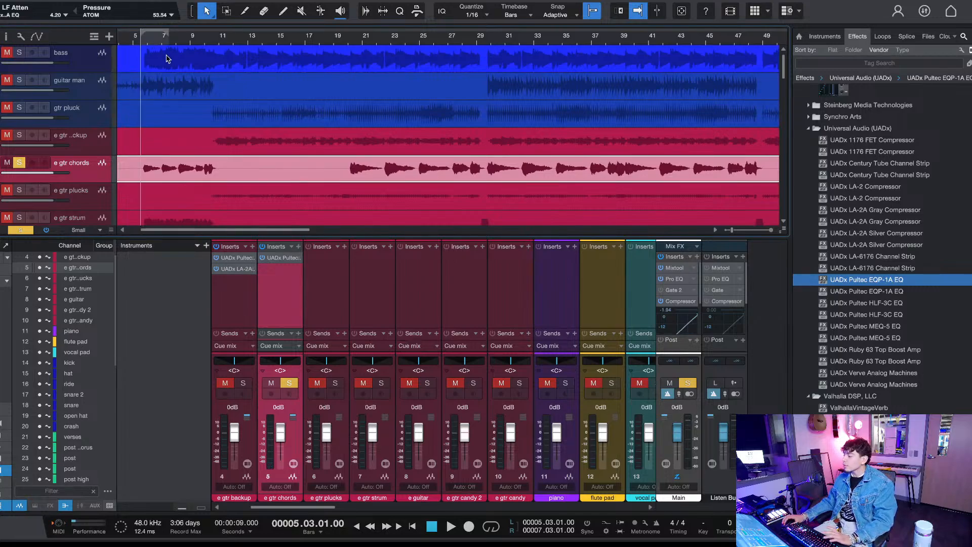
key(space)
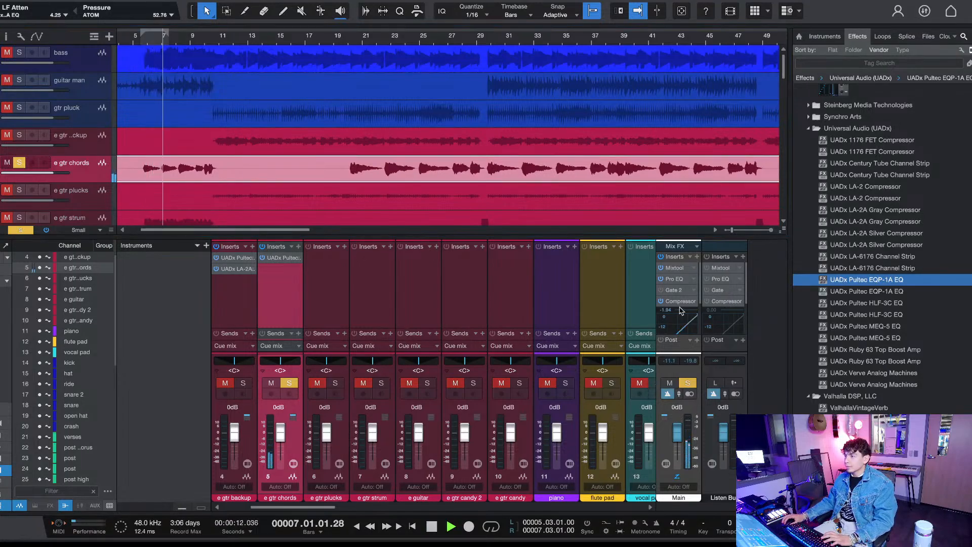
key(space)
Step: Insert the UADx LA-2A Silver Compressor after the EQ on e gtr chords and set its Peak Reduct to 24
drag(896, 246, 278, 320)
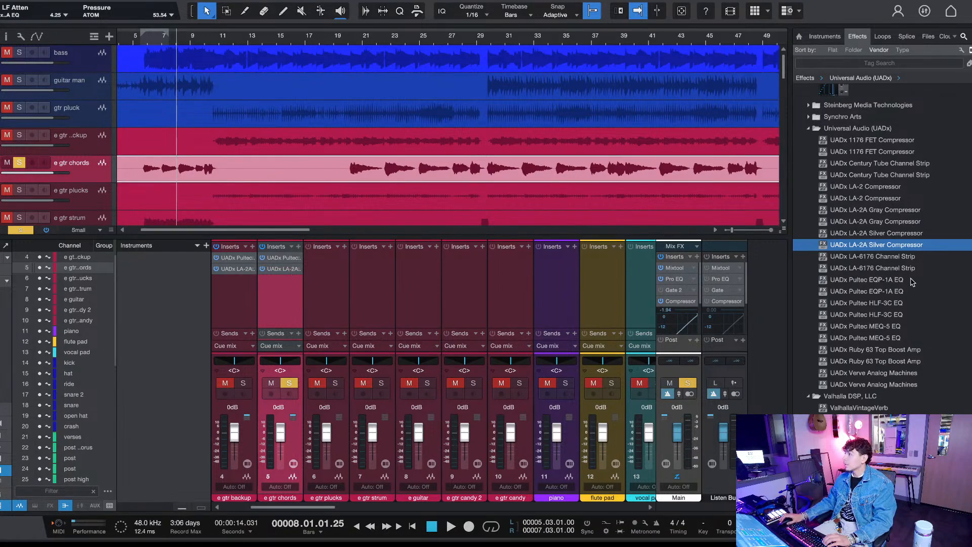
scroll(894, 261, up, 1)
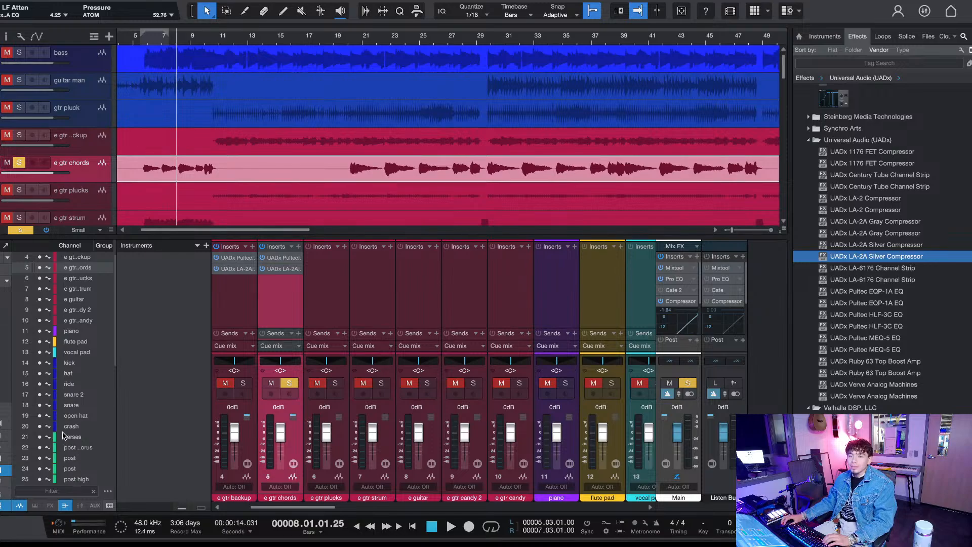
drag(57, 430, 63, 445)
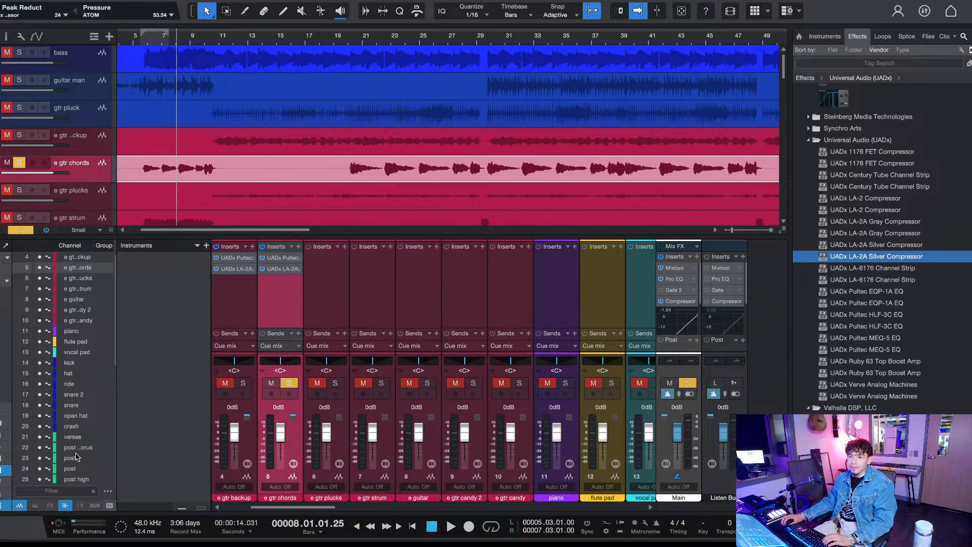
Step: Play the compressed e gtr chords, set the compressor's Gain to 25 and the Pultec's LF Atten to 4.70
key(space)
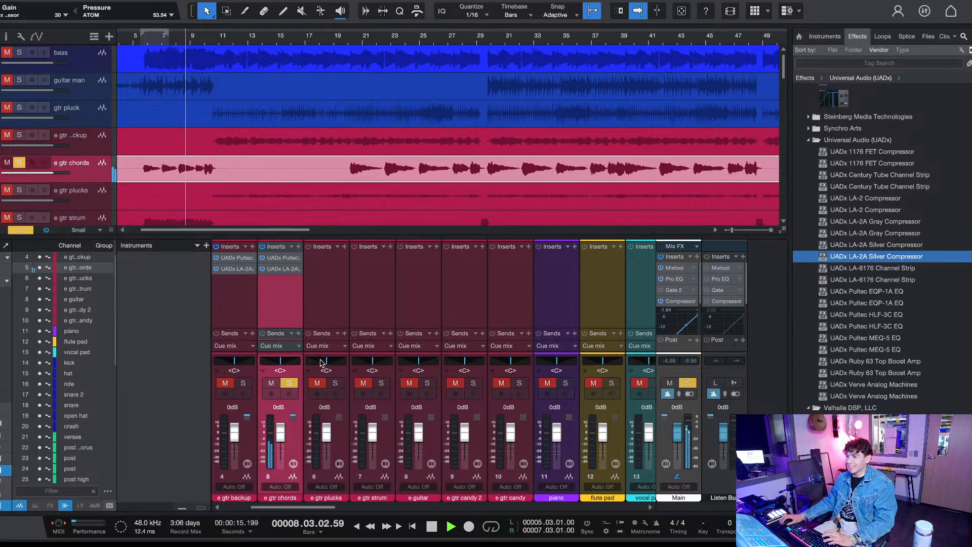
key(space)
key(KP_1)
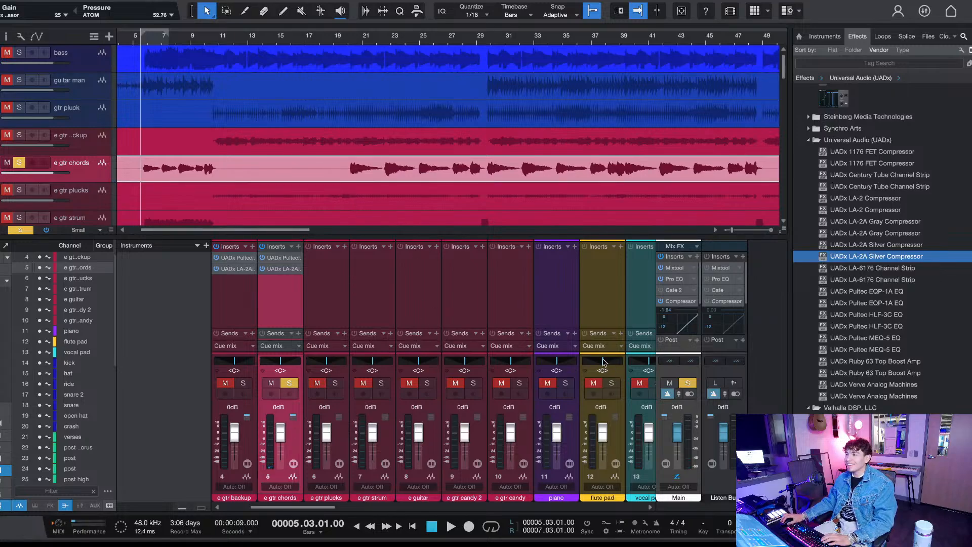
key(space)
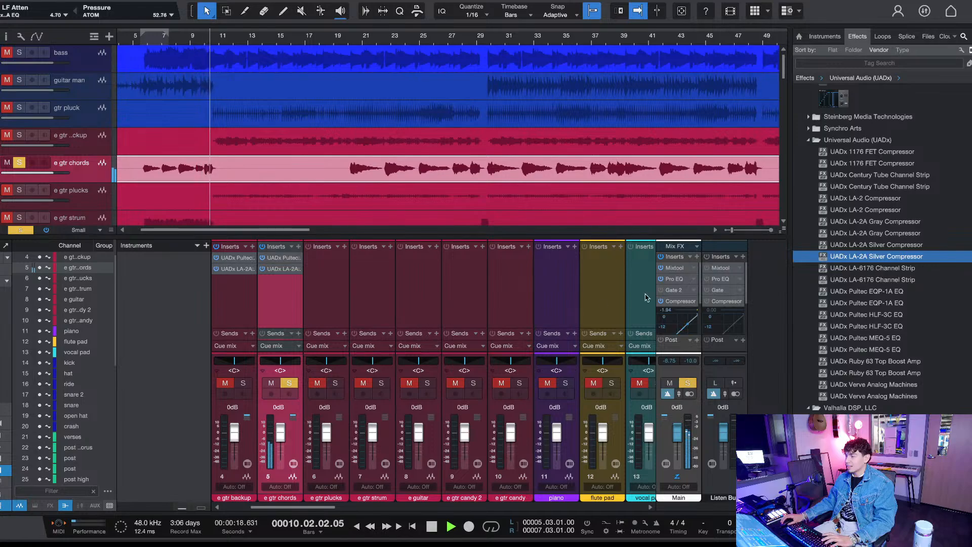
Step: Hide the mixer, solo the bass and kick alongside e gtr chords, and play them together from 5.03
key(F3)
scroll(186, 302, down, 1)
scroll(187, 300, up, 1)
key(KP_1)
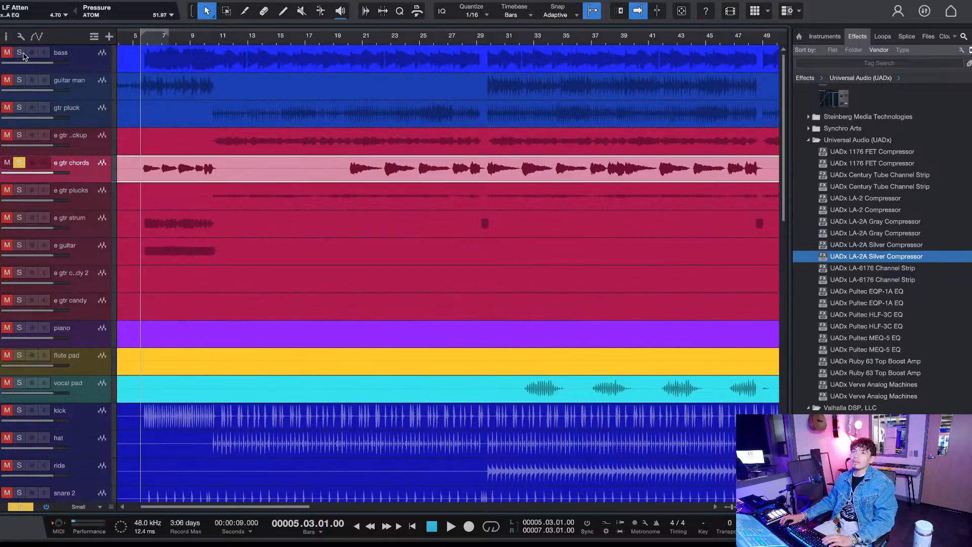
scroll(170, 217, down, 4)
click(19, 194)
key(space)
scroll(113, 223, up, 1)
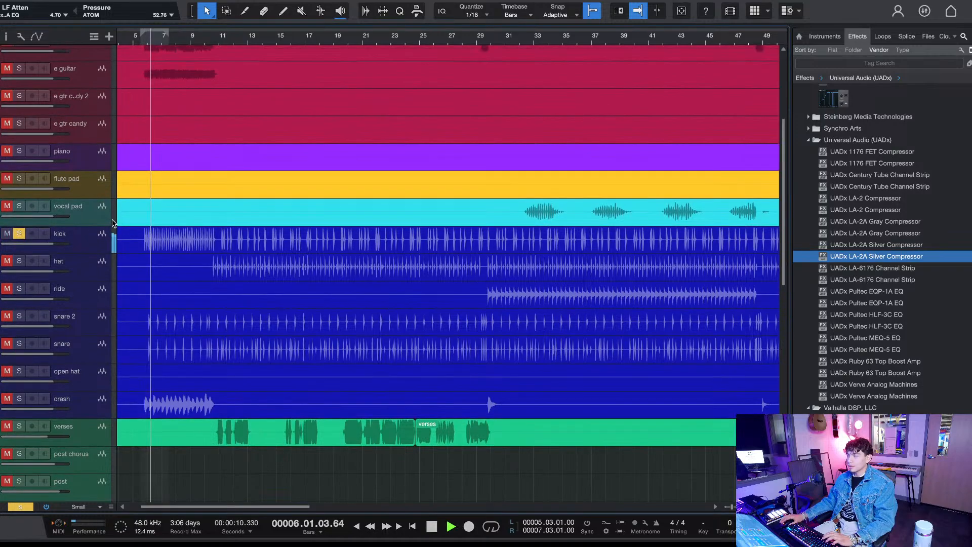
Step: Compare the e gtr chords with the kick solo switched off and on, and return to 5.03
scroll(112, 223, up, 3)
click(20, 360)
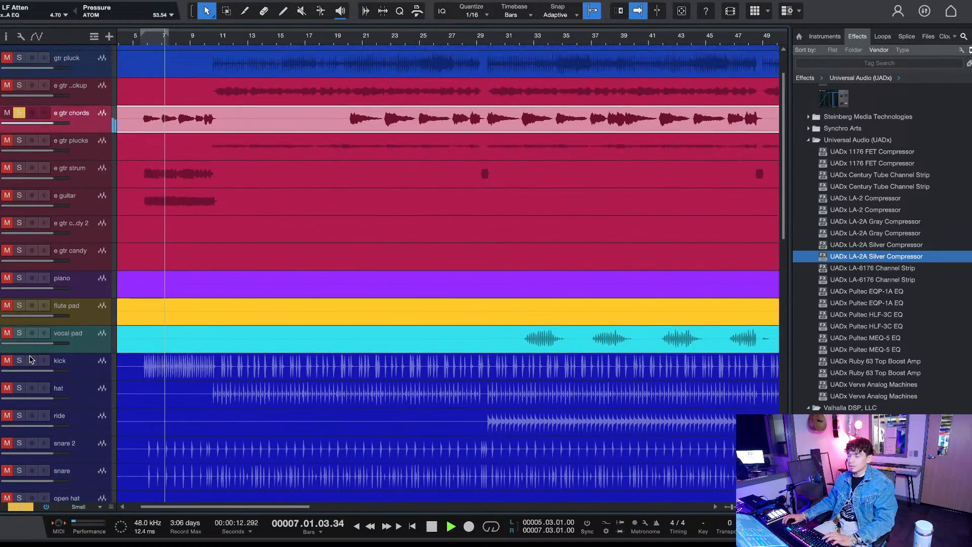
click(27, 359)
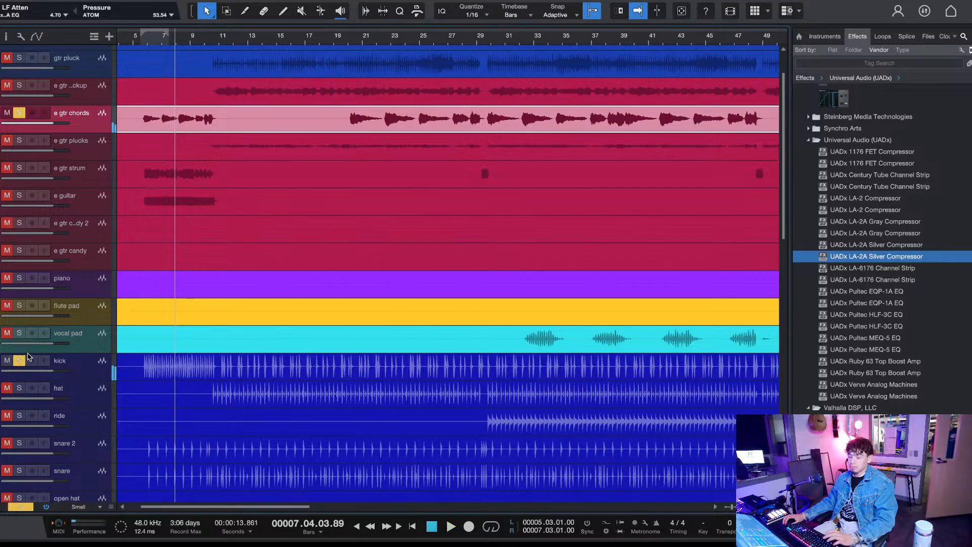
key(KP_0)
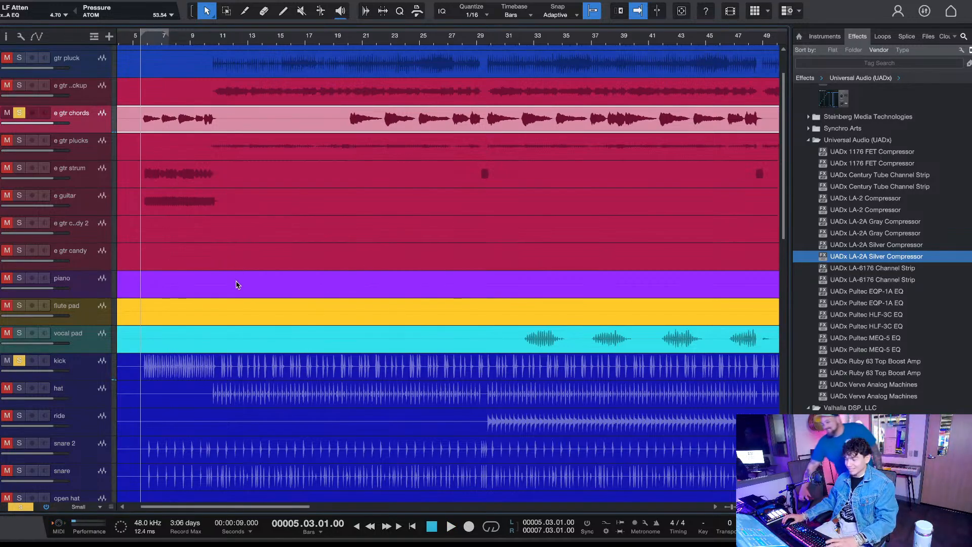
Step: Unsolo the e gtr chords track
scroll(240, 226, up, 2)
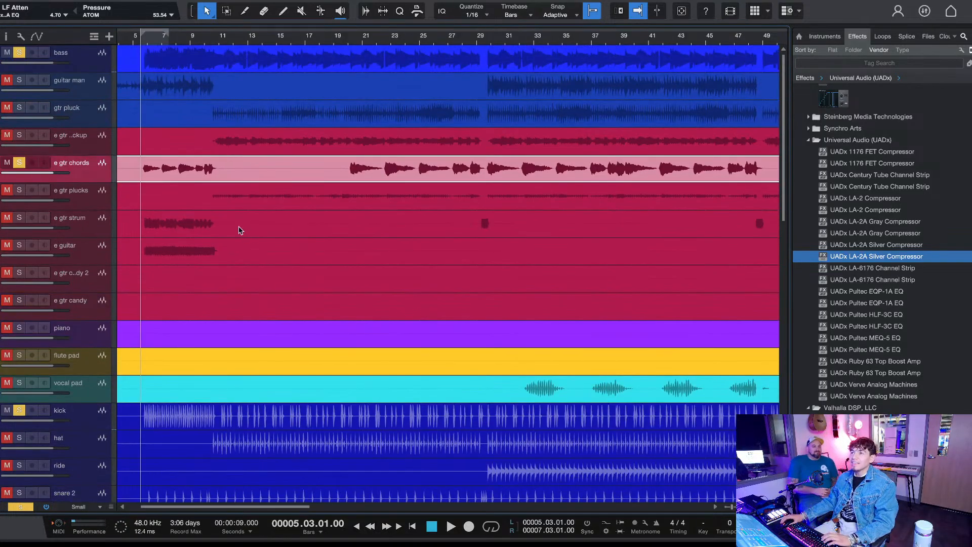
click(22, 164)
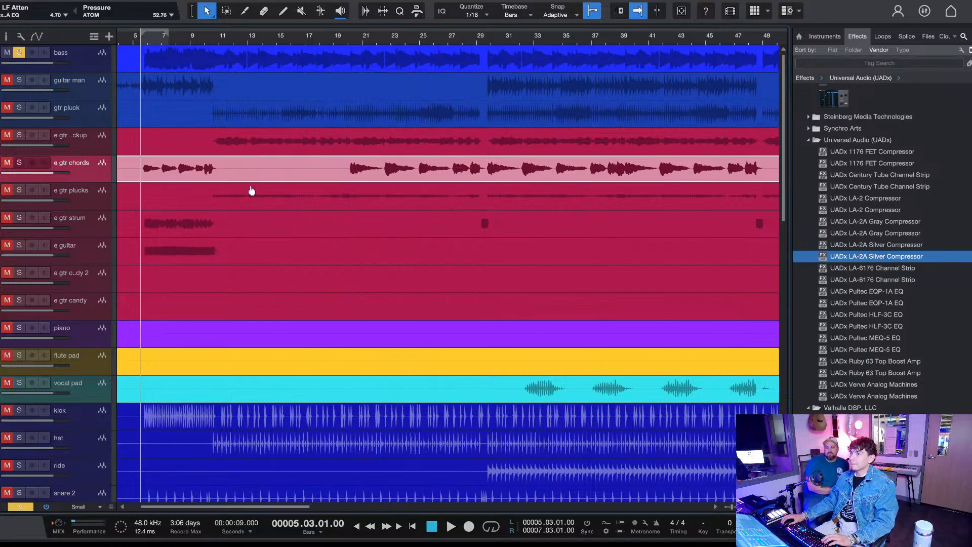
Step: Insert the UADx 1176 FET Compressor on the bass track
click(81, 61)
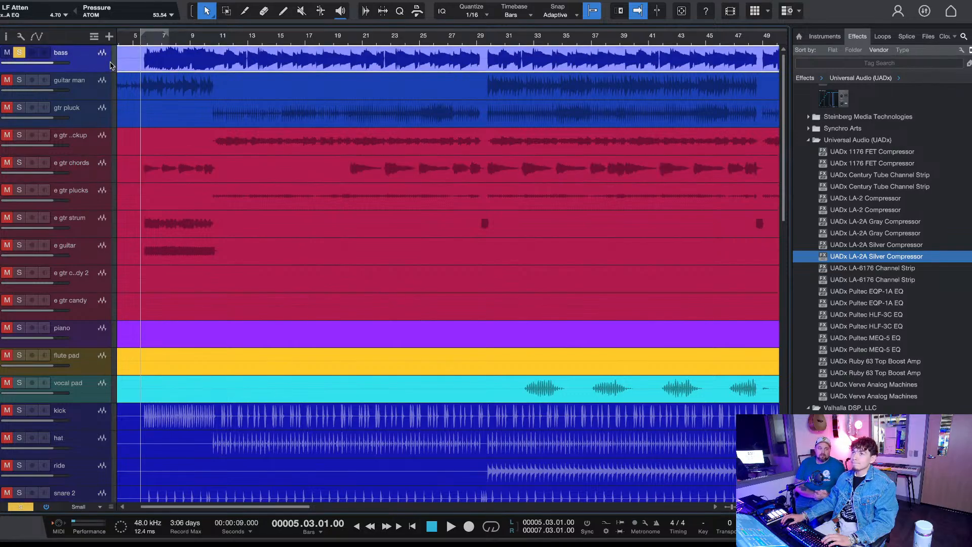
scroll(135, 42, up, 4)
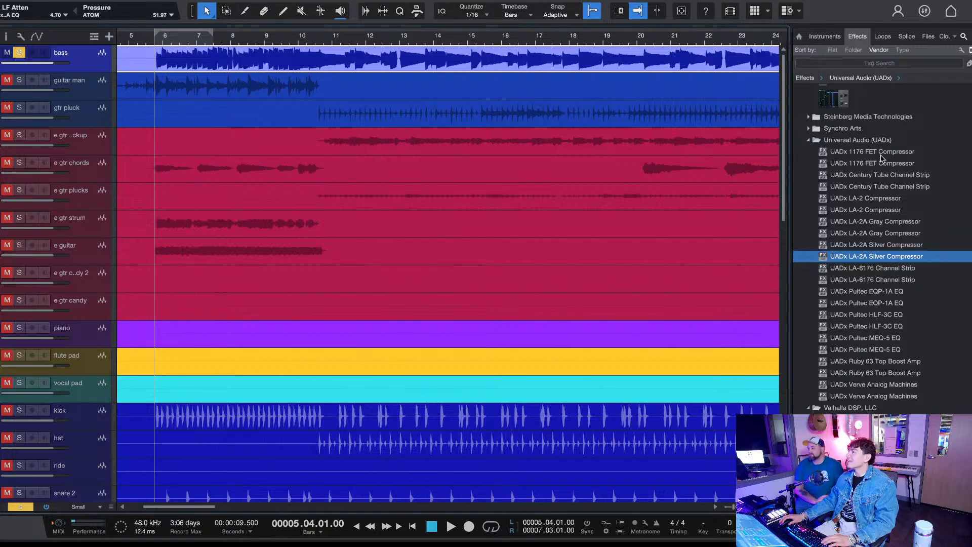
drag(881, 155, 612, 66)
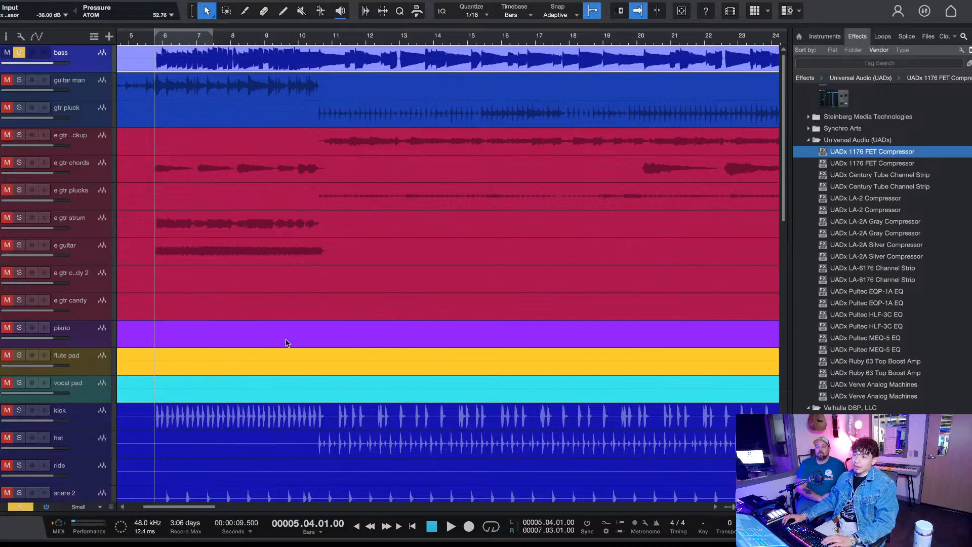
Step: Play the soloed bass through the 1176, set its Output to -14.16 dB, and replay it from 5.04
key(space)
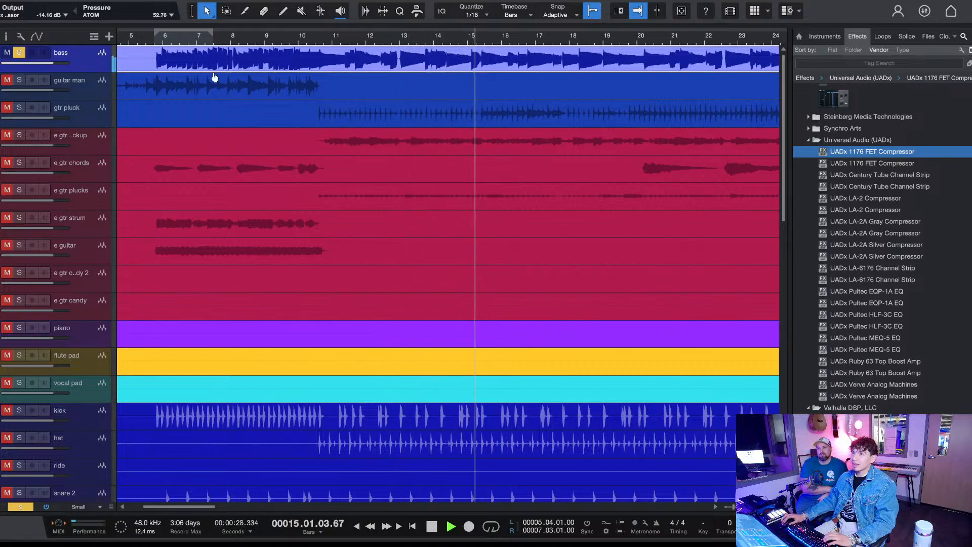
key(space)
key(space)
key(KP_1)
key(KP_2)
key(KP_1)
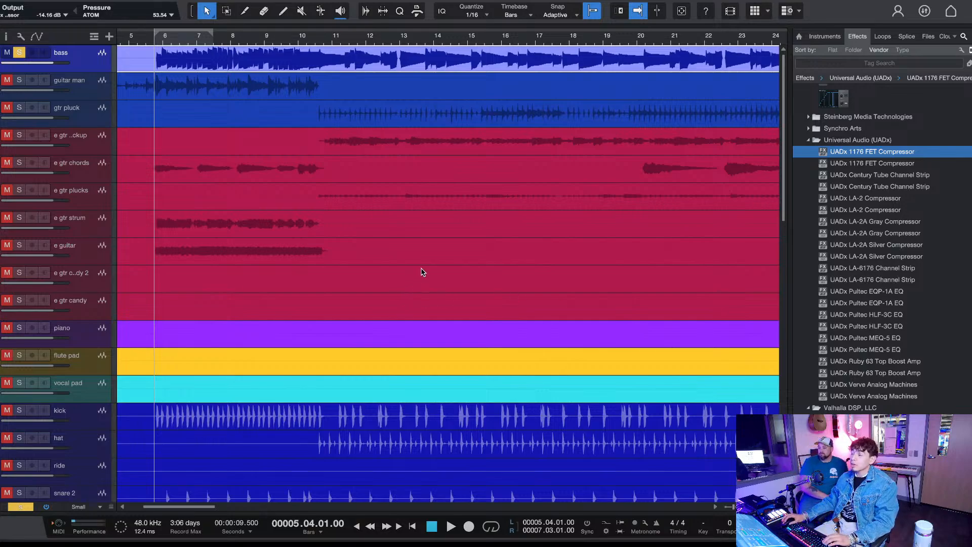
key(space)
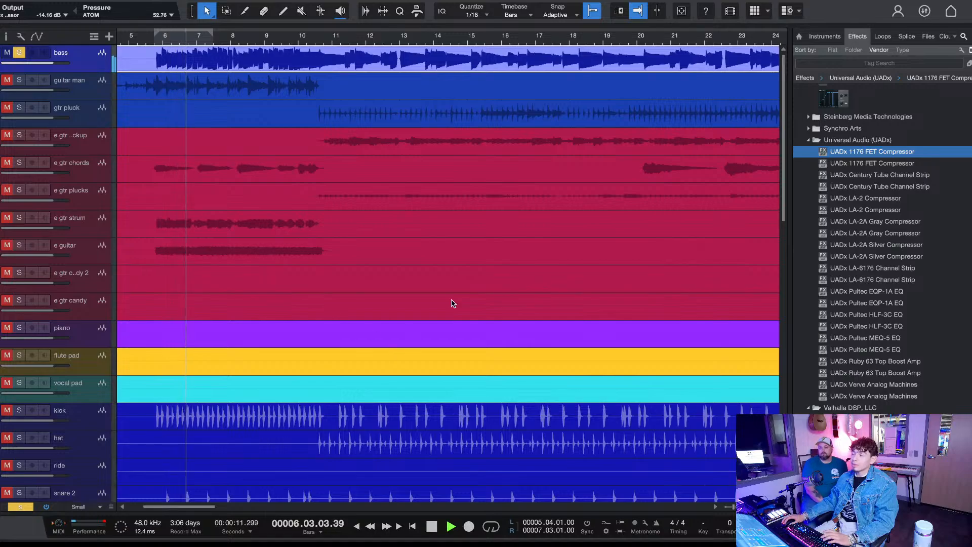
key(space)
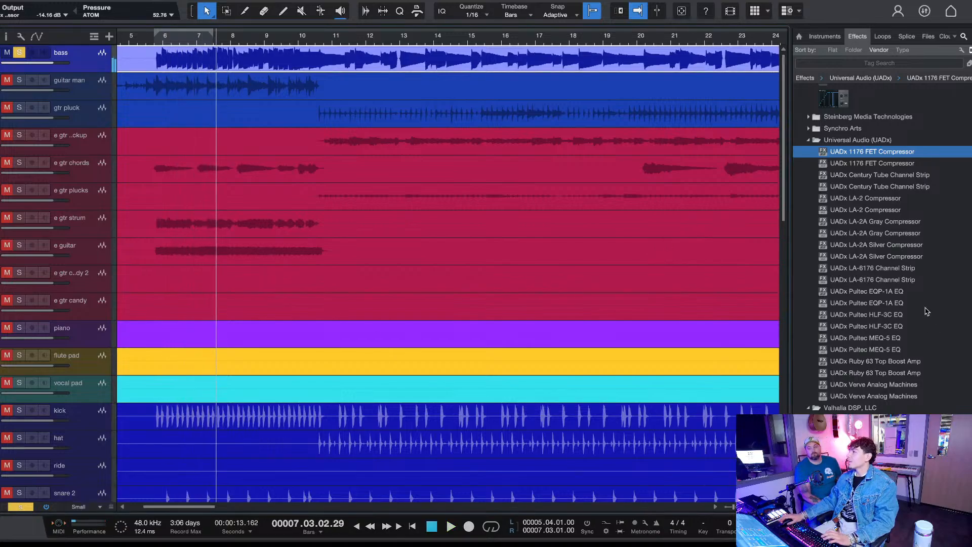
Step: Add the PreSonus Compressor to the bass track after the 1176
scroll(893, 298, up, 10)
scroll(893, 297, up, 15)
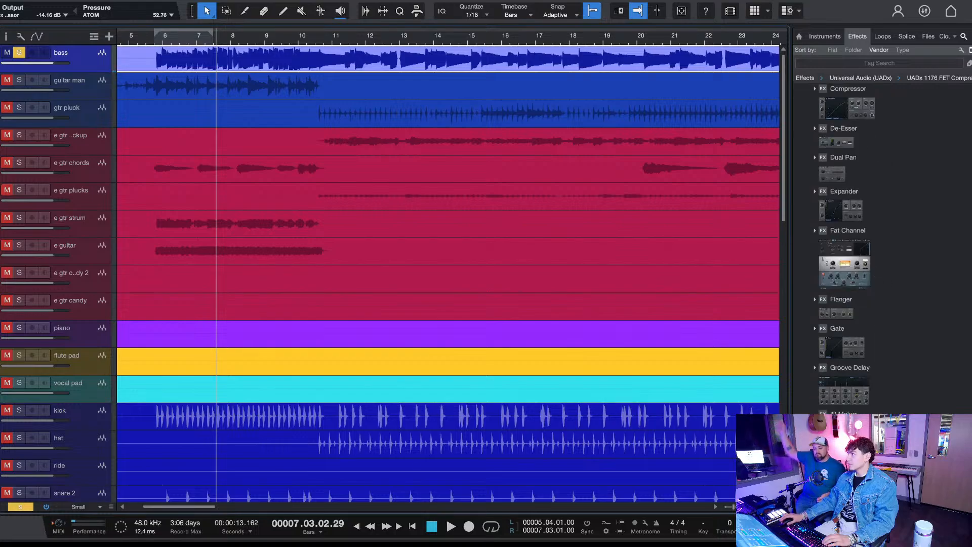
drag(865, 120, 597, 57)
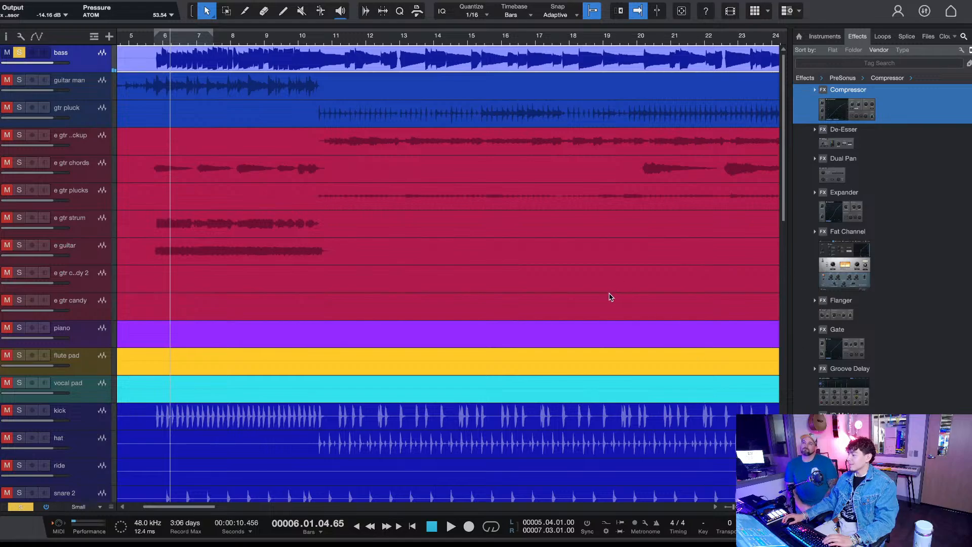
Step: Solo the kick as well and play it together with the bass from 5.04
scroll(322, 339, down, 3)
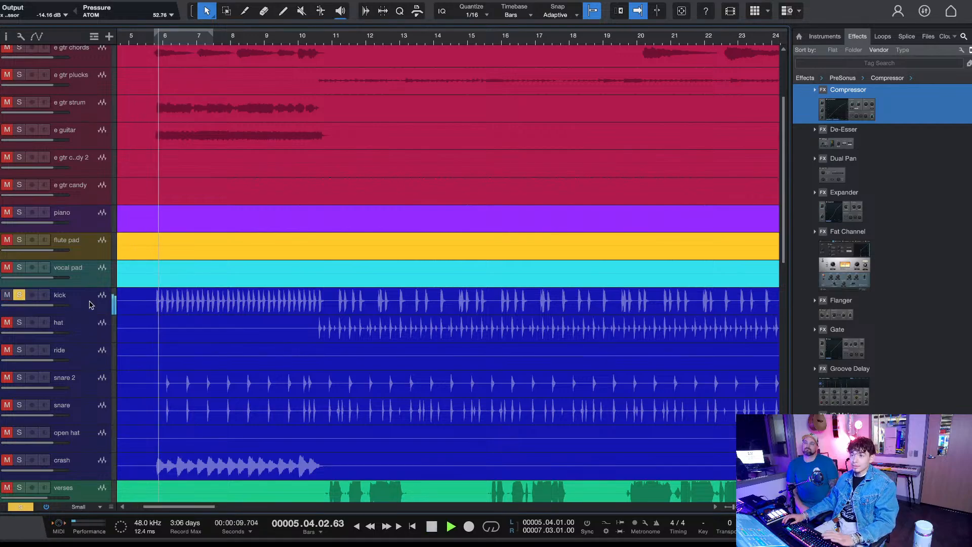
scroll(121, 291, up, 2)
scroll(214, 293, up, 2)
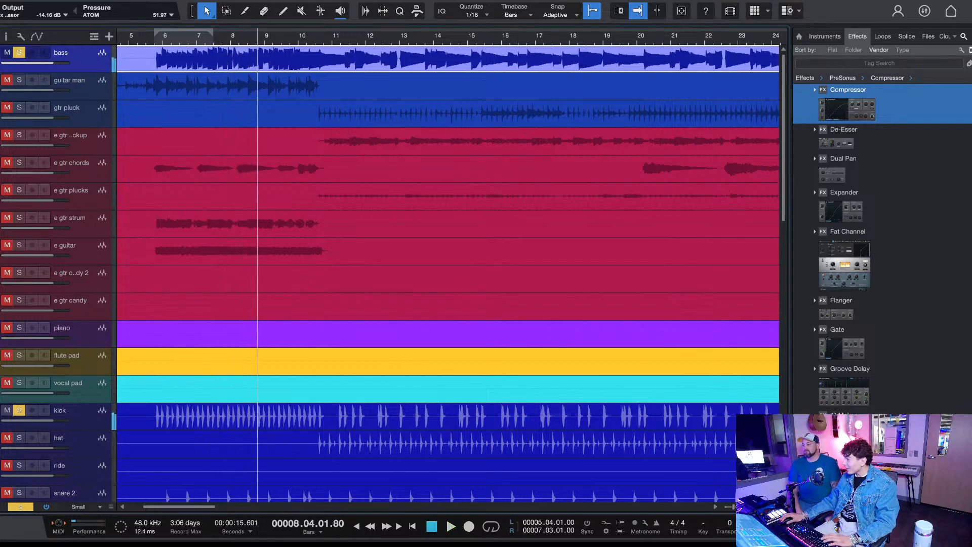
Step: Show the mixer and set the bass Compressor's Threshold to -11.20 dB while bass and kick play
key(F3)
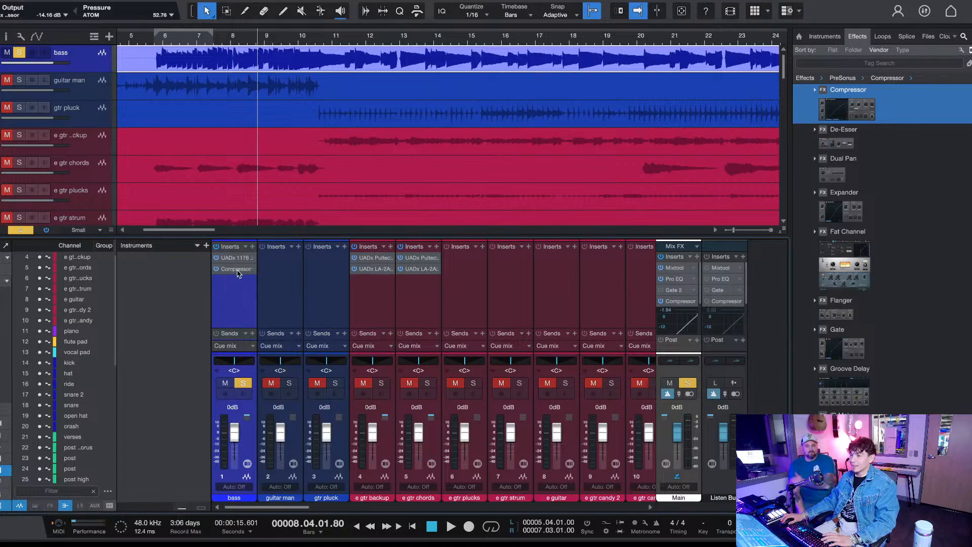
key(space)
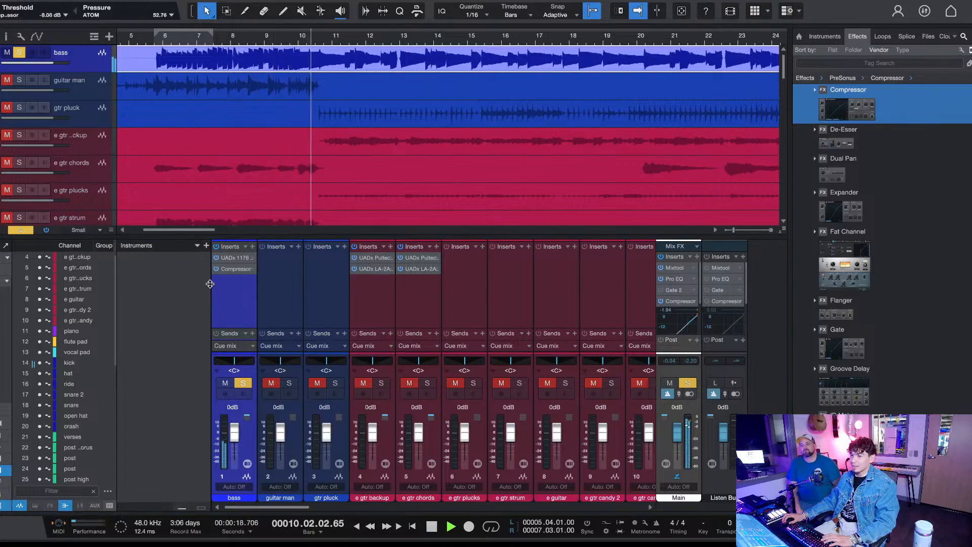
key(space)
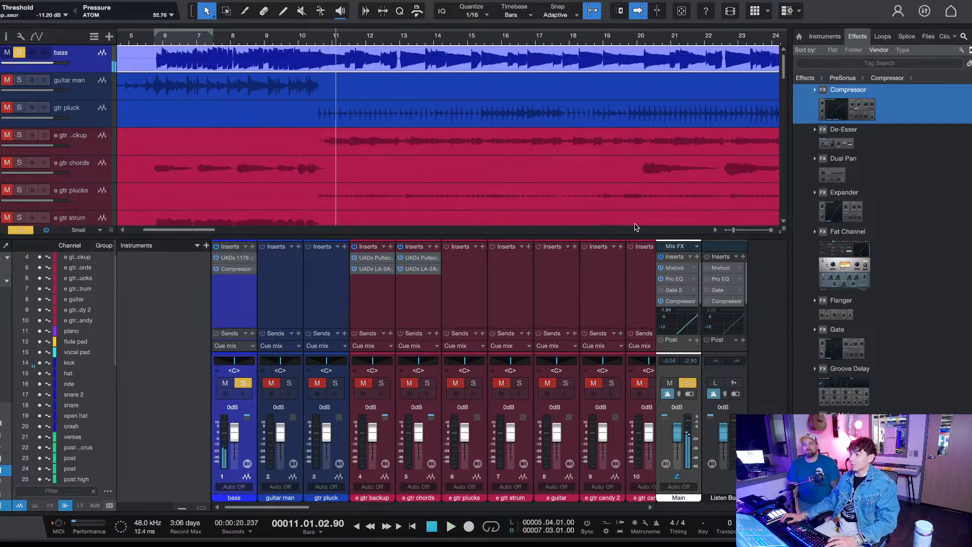
Step: Switch off all solos and play the full mix from 5.04
key(KP_1)
key(space)
key(space)
click(21, 231)
key(space)
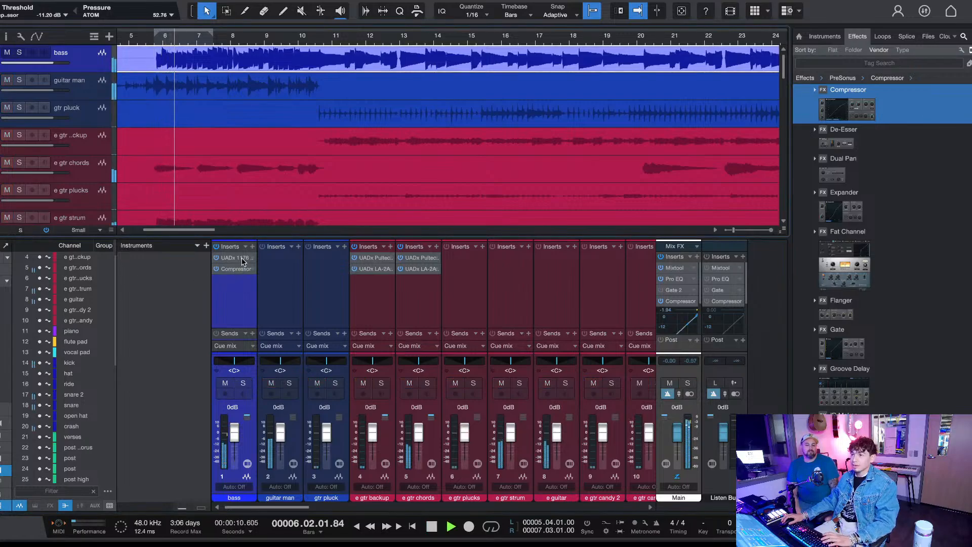
key(space)
Step: Insert the UADx Pultec EQP-1A EQ before the 1176 on the bass channel and set its Low Freq to 100 CPS
scroll(877, 284, up, 3)
scroll(877, 283, down, 6)
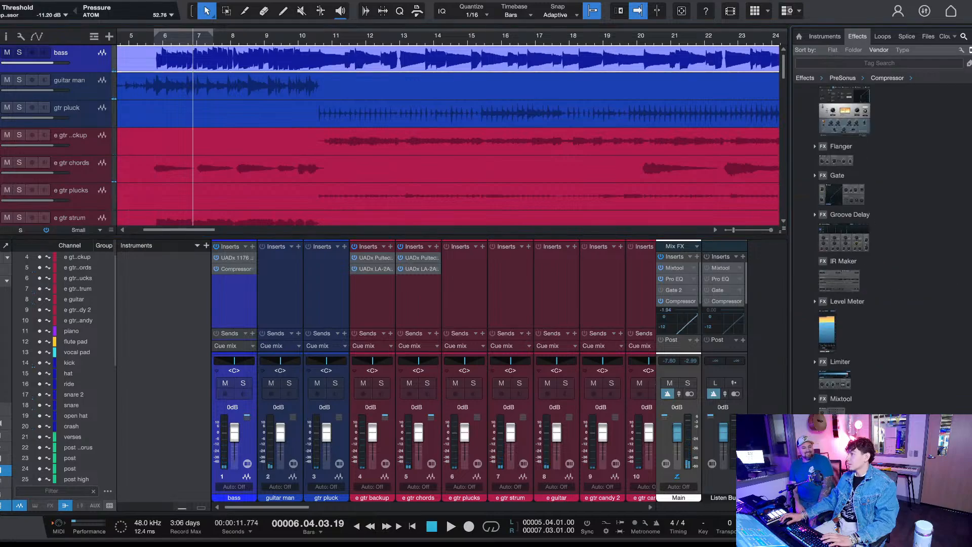
scroll(877, 283, down, 10)
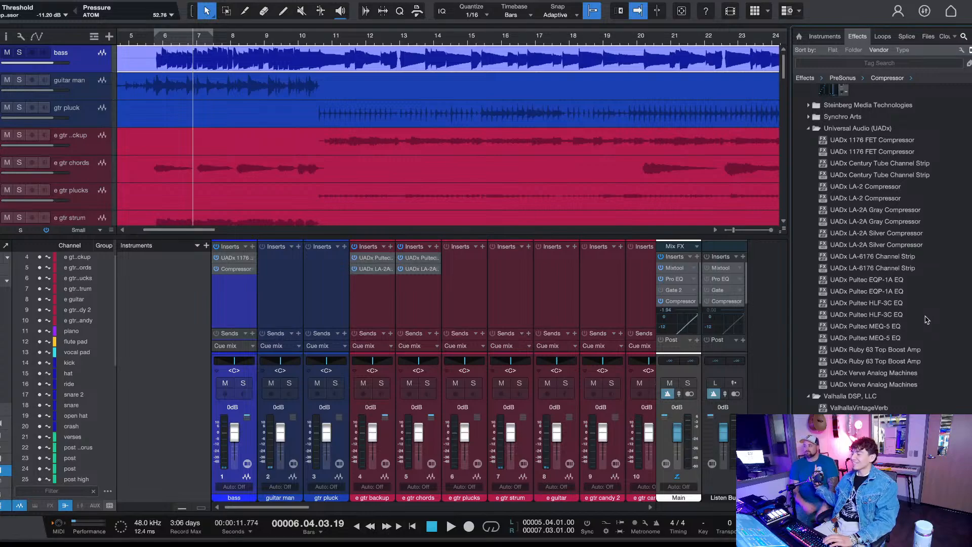
drag(899, 285, 226, 255)
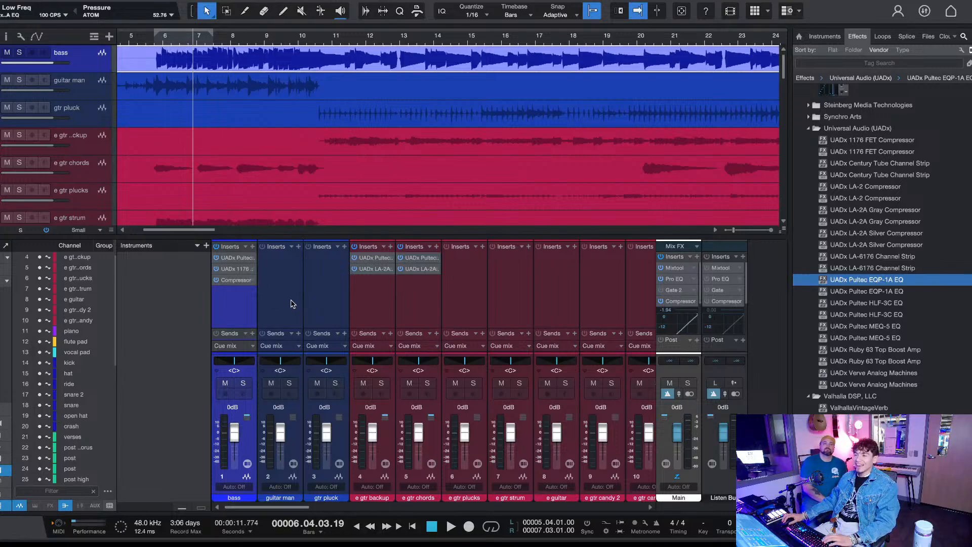
Step: Solo the bass and kick again, play them from 5.04, and set the bass Pultec's HF Boost to 2.05
key(space)
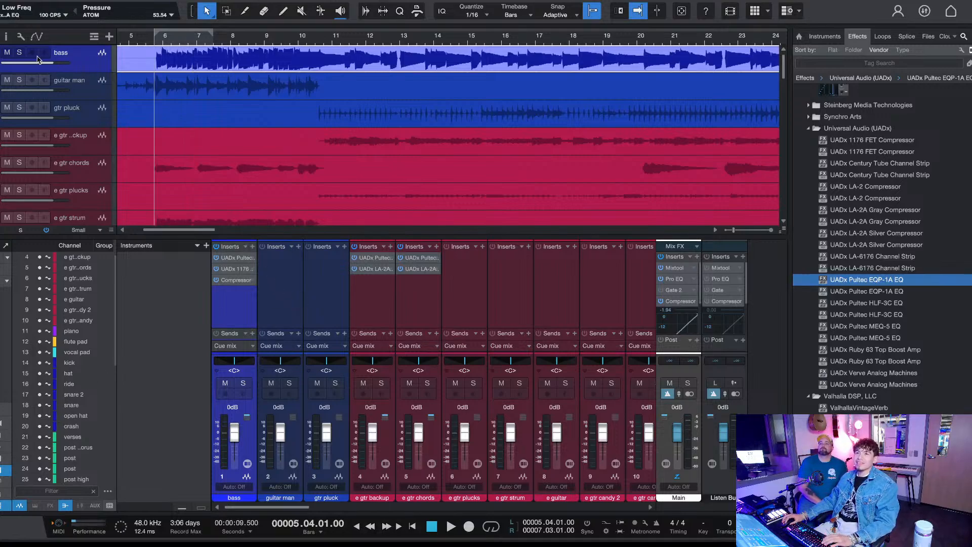
click(19, 53)
key(space)
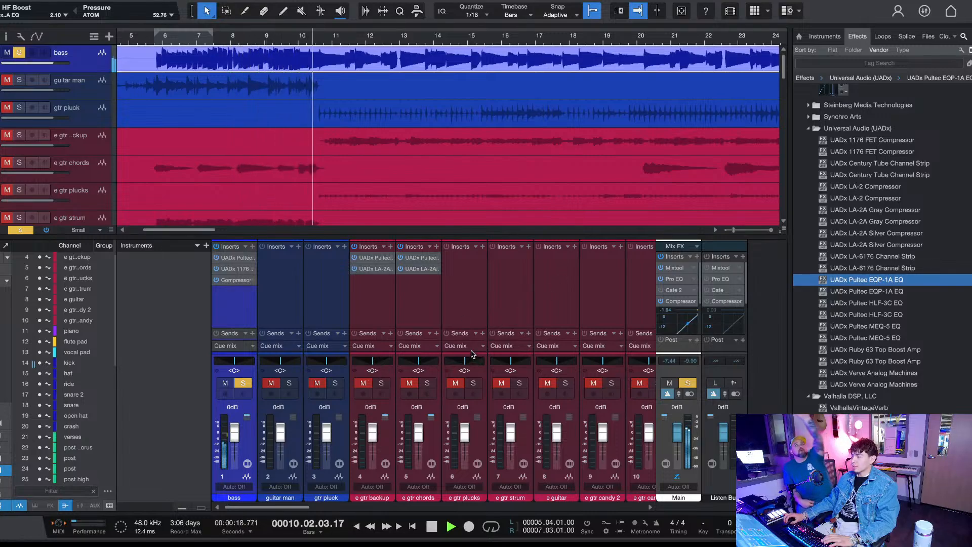
key(space)
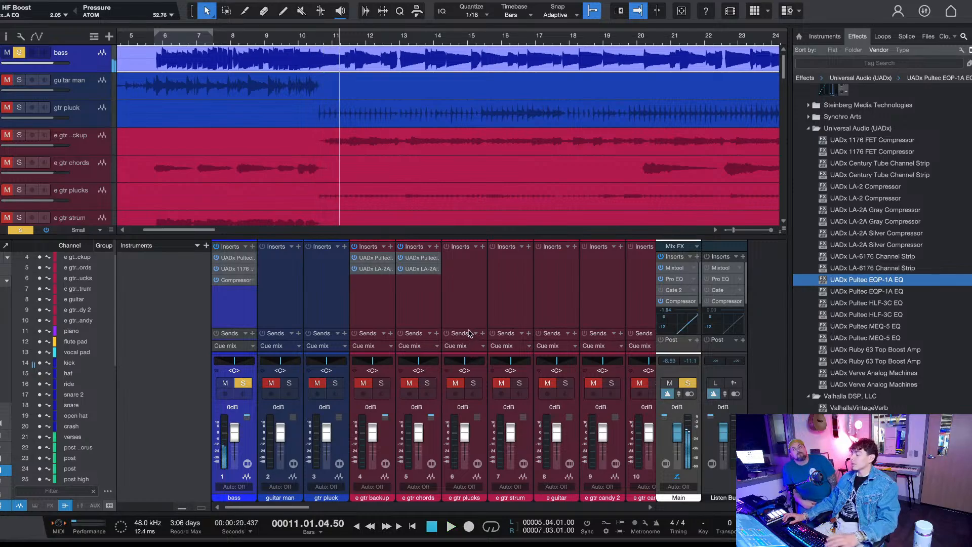
key(KP_1)
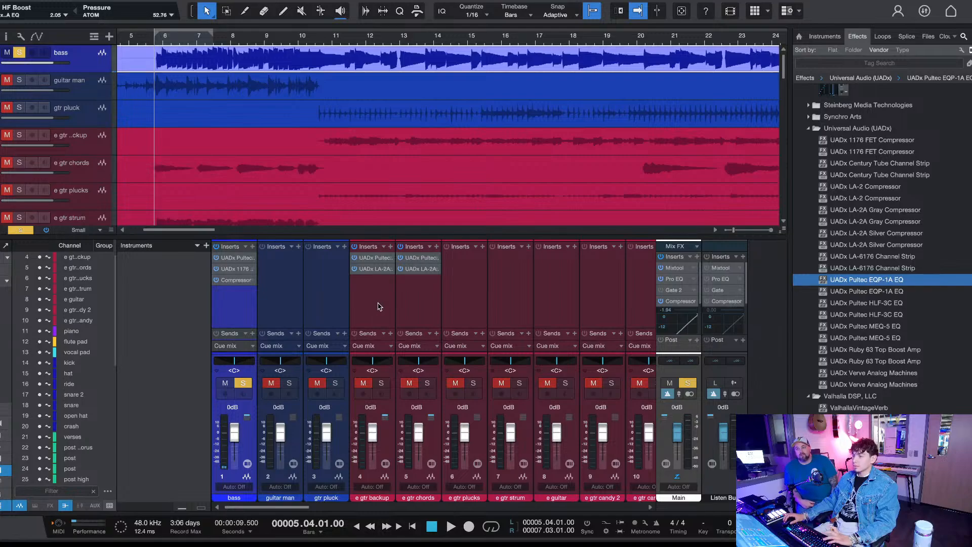
key(space)
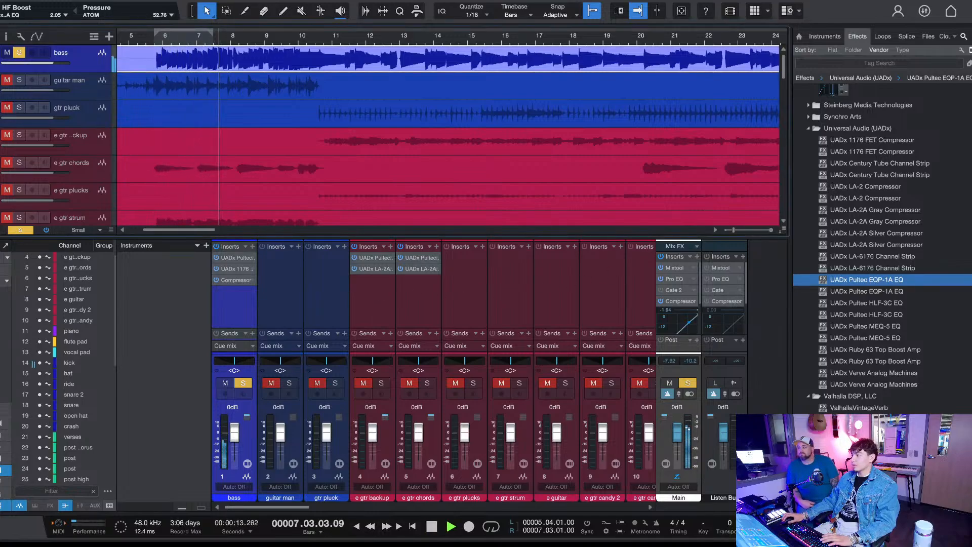
Step: Hide the mixer and listen to the processed bass with the kick, restarting from 5.04
key(F3)
key(space)
key(space)
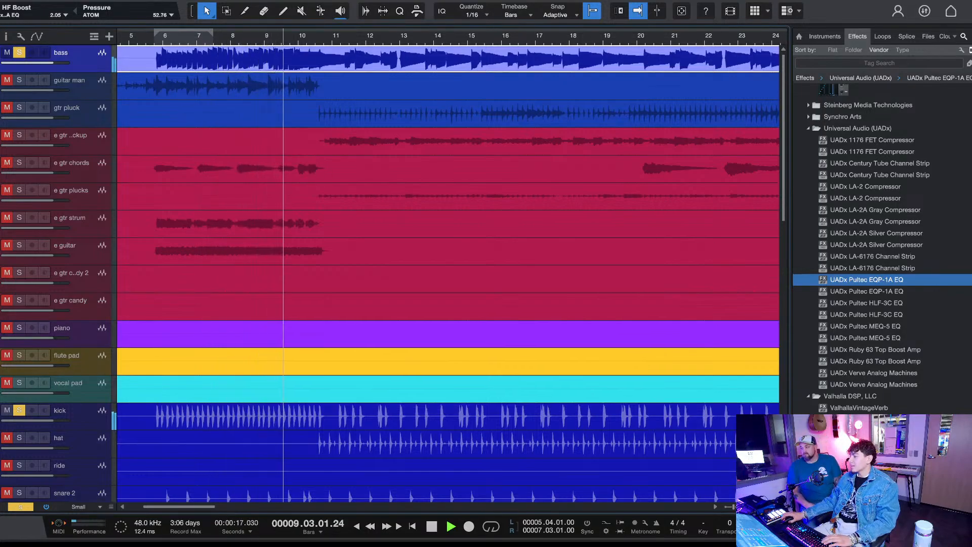
key(space)
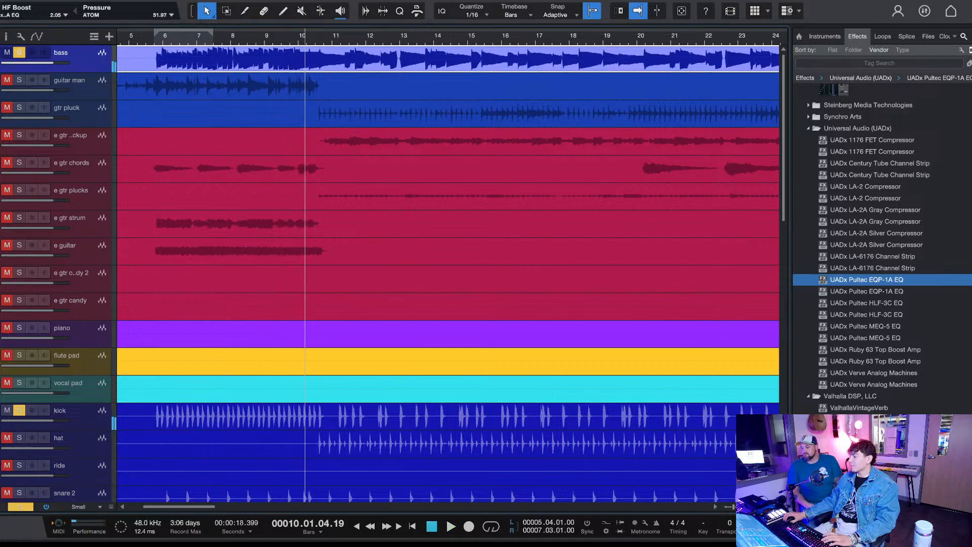
key(KP_1)
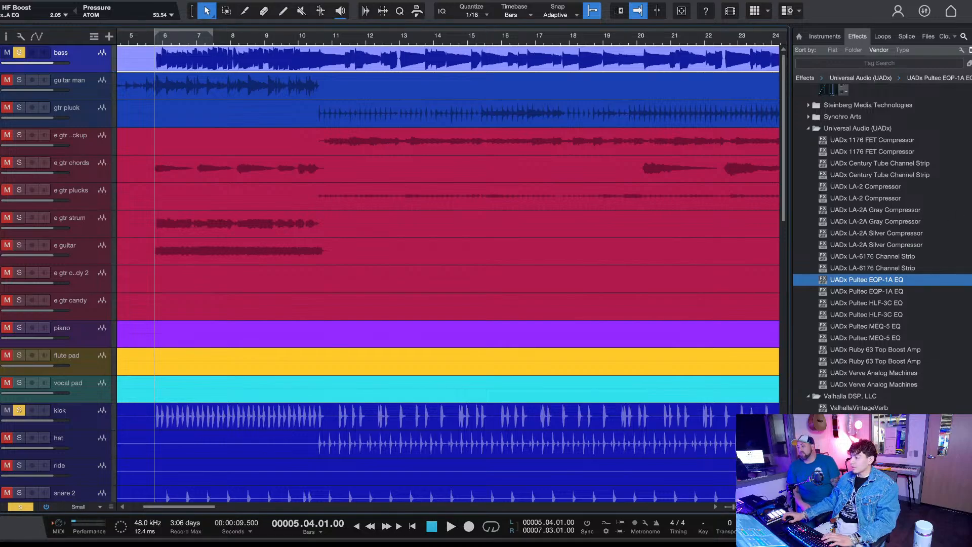
scroll(147, 221, down, 5)
scroll(147, 222, up, 5)
key(space)
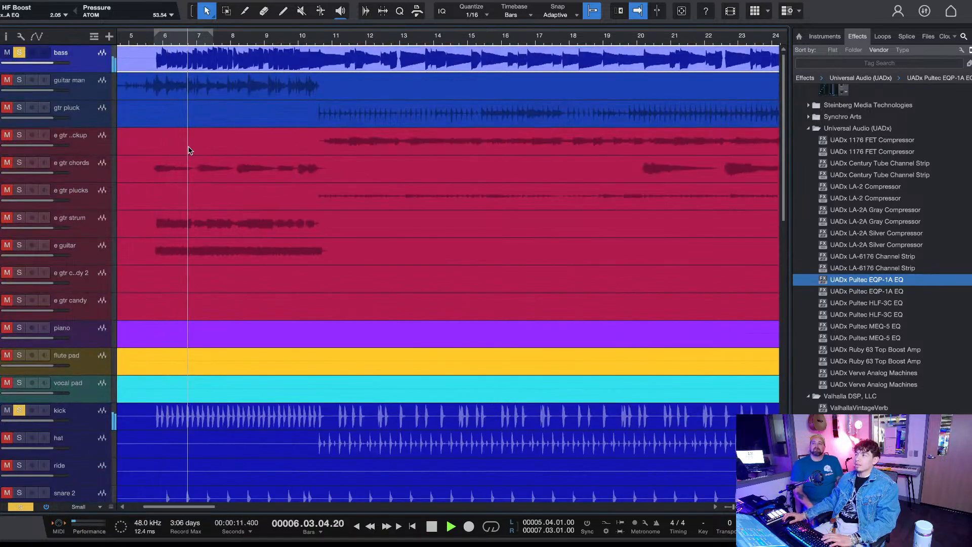
key(space)
key(space)
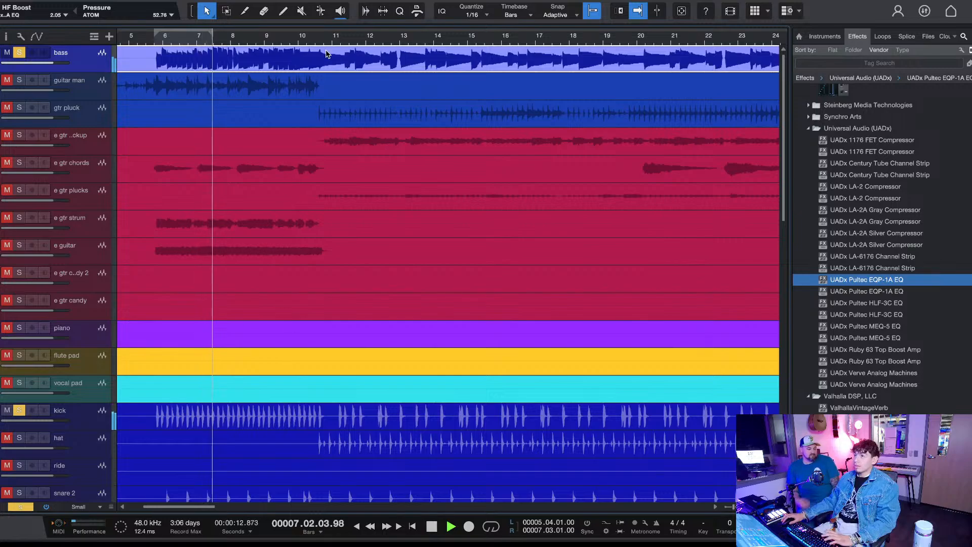
Step: Move the playback start to 10.03 and set the loop range from 10.03 to 12.02
scroll(400, 264, down, 1)
click(315, 38)
drag(322, 26, 375, 28)
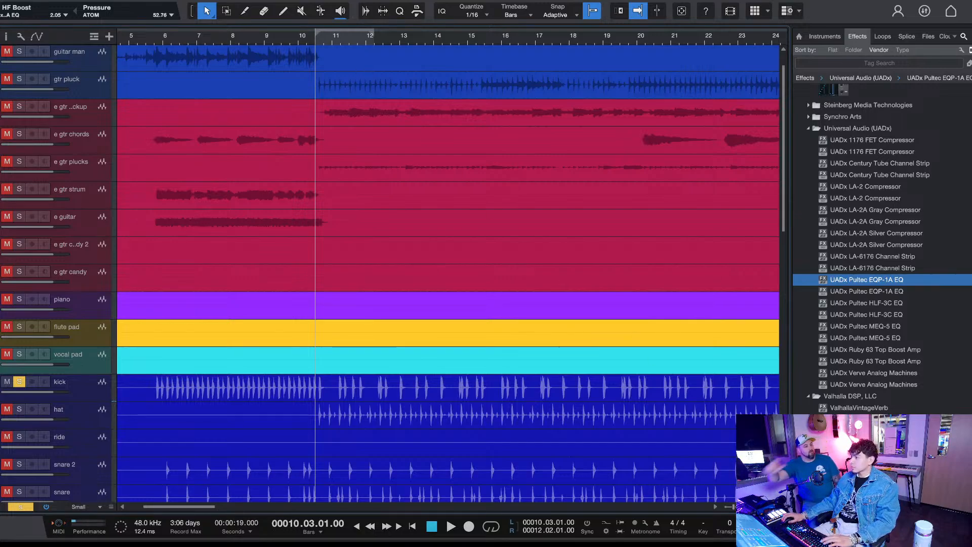
scroll(454, 306, up, 1)
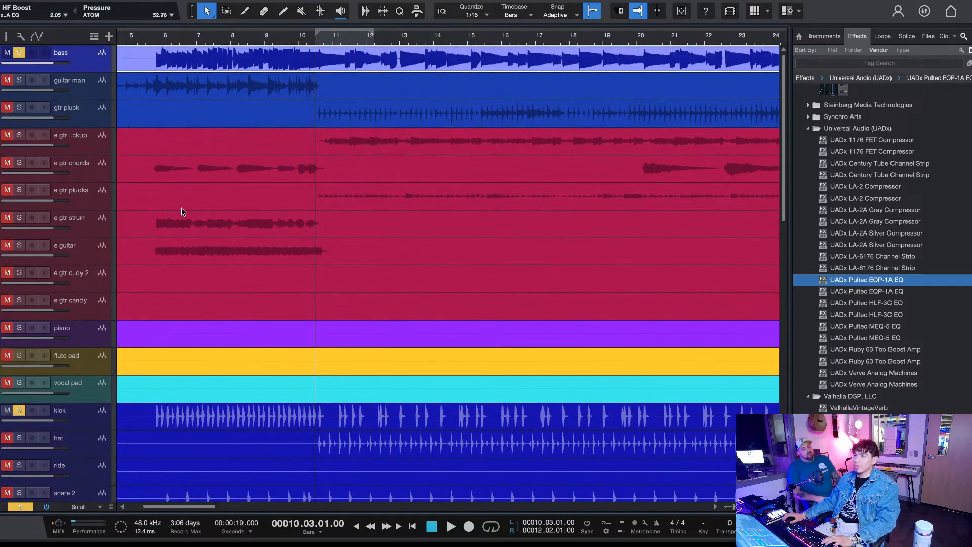
Step: Select all drum tracks from kick through crash and solo them together
scroll(233, 309, down, 5)
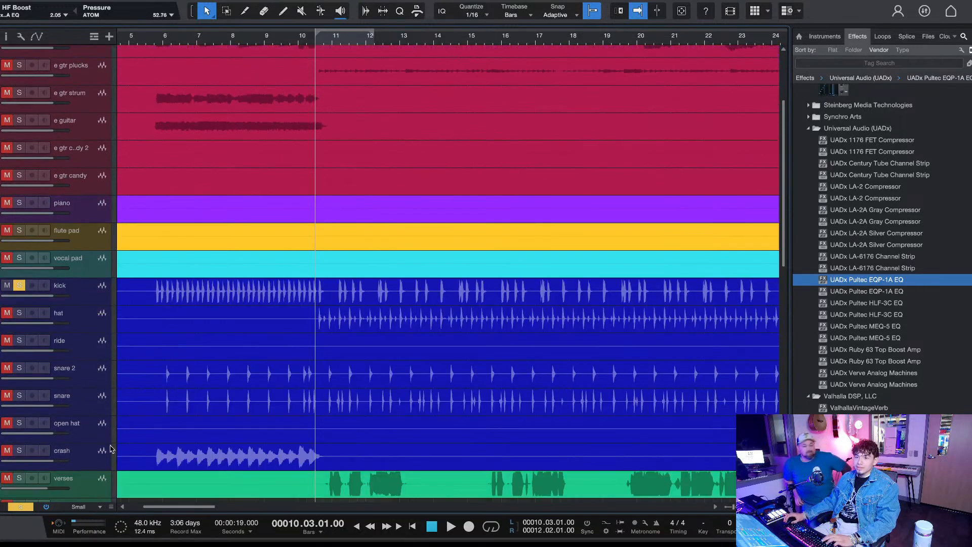
shift+click(100, 458)
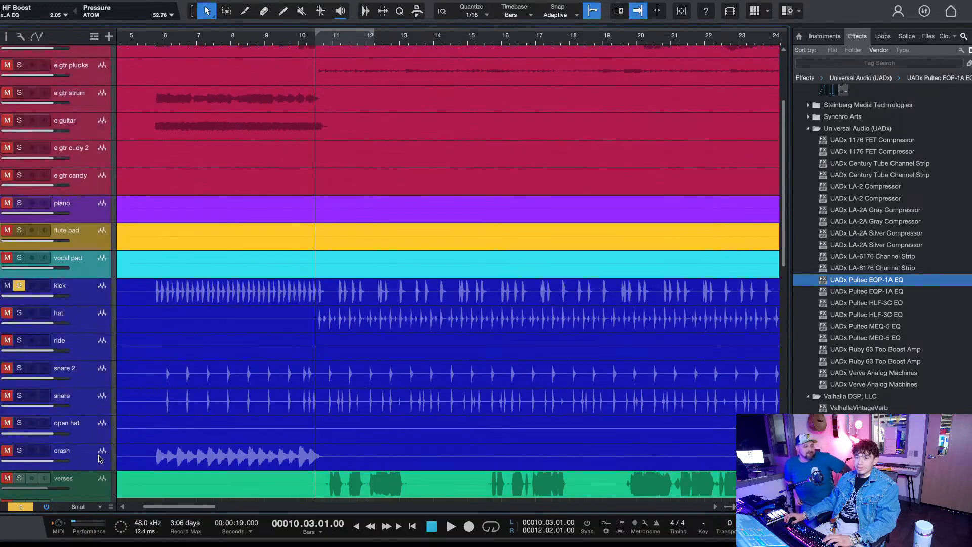
click(82, 301)
shift+click(85, 463)
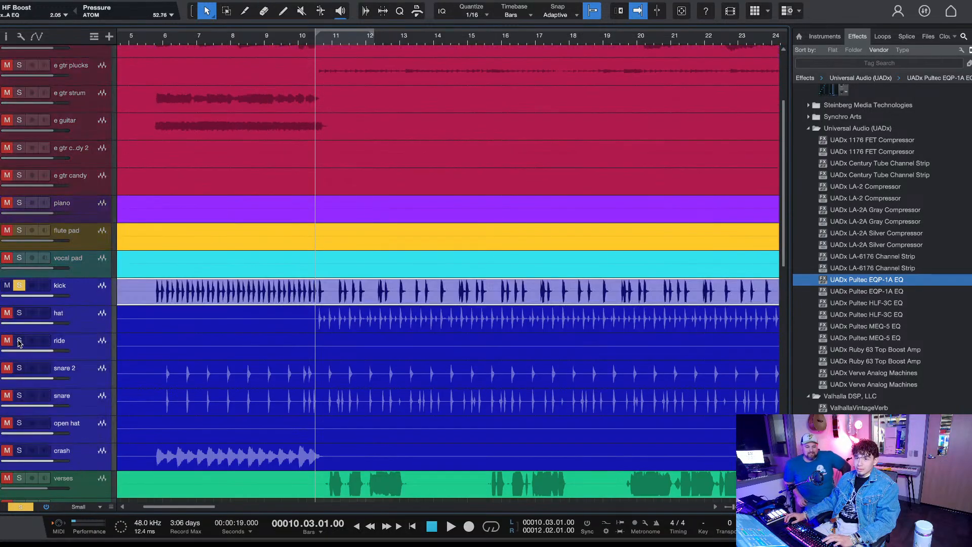
click(19, 342)
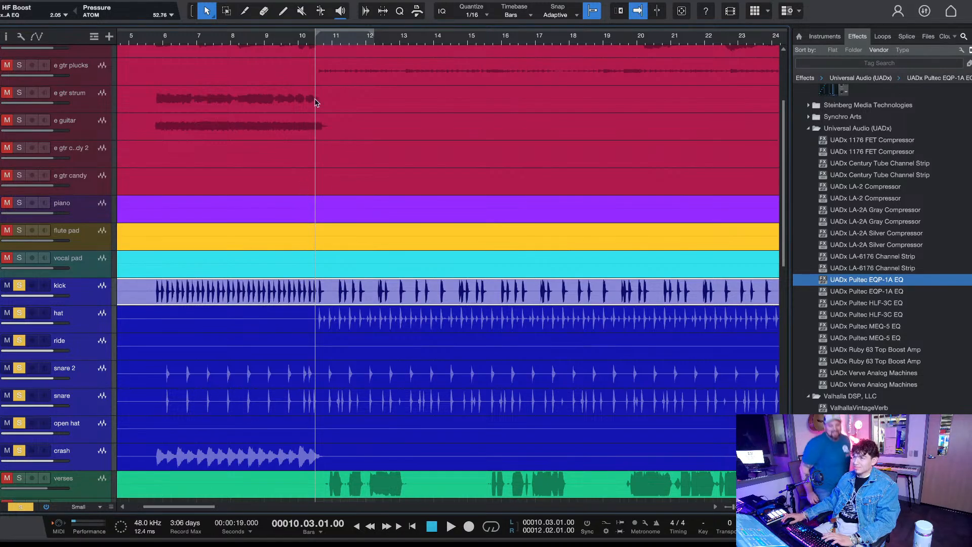
Step: Play the soloed drums briefly from 10.03, and place the playback position at 10.04
scroll(318, 41, up, 5)
key(space)
key(space)
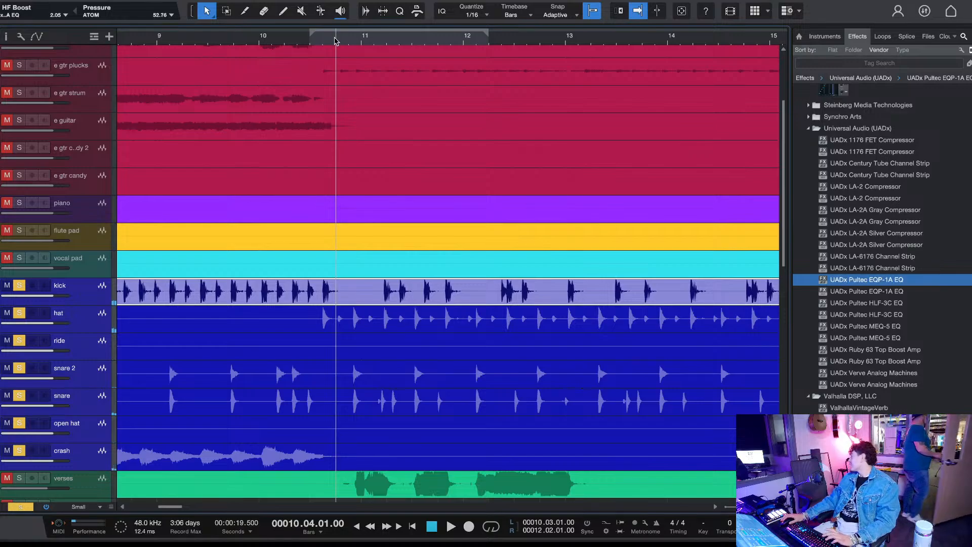
Step: Play the soloed drums from 10.04 and select the snare and snare 2 tracks together
click(336, 39)
key(space)
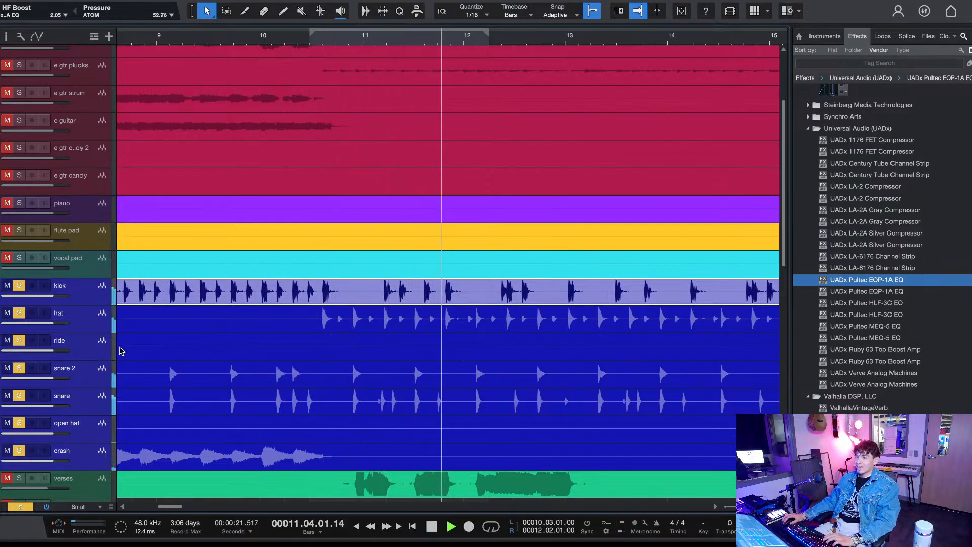
click(85, 351)
click(131, 393)
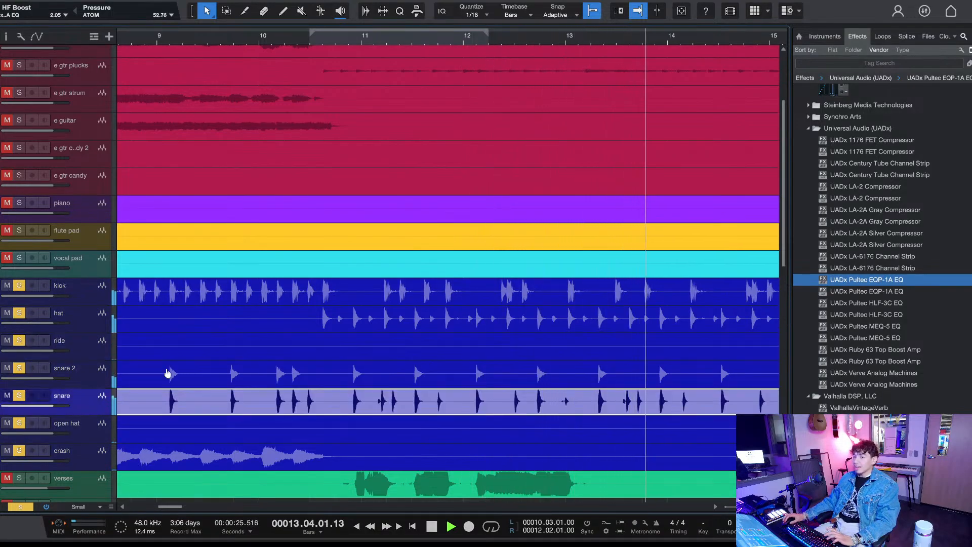
shift+click(103, 369)
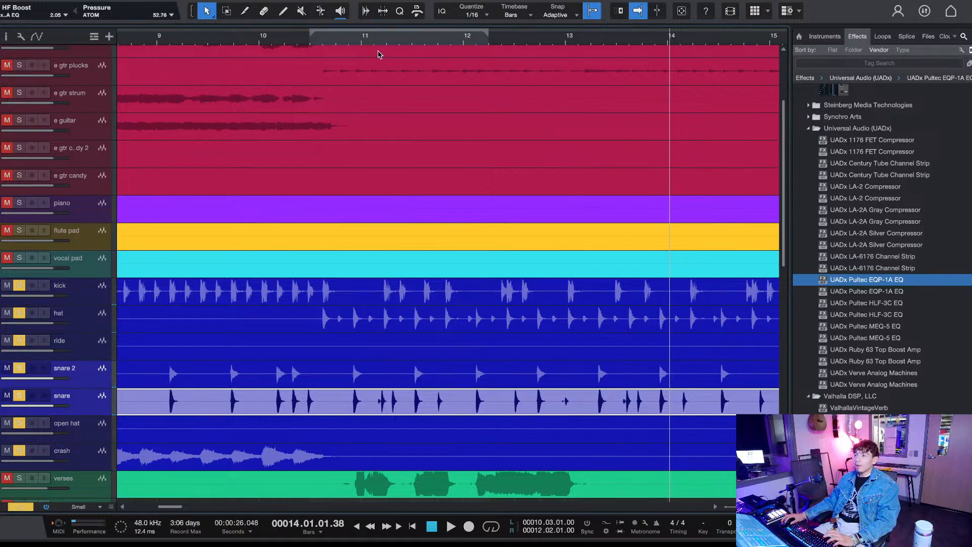
Step: Listen to the soloed drums again through the start of bar 12
key(space)
key(space)
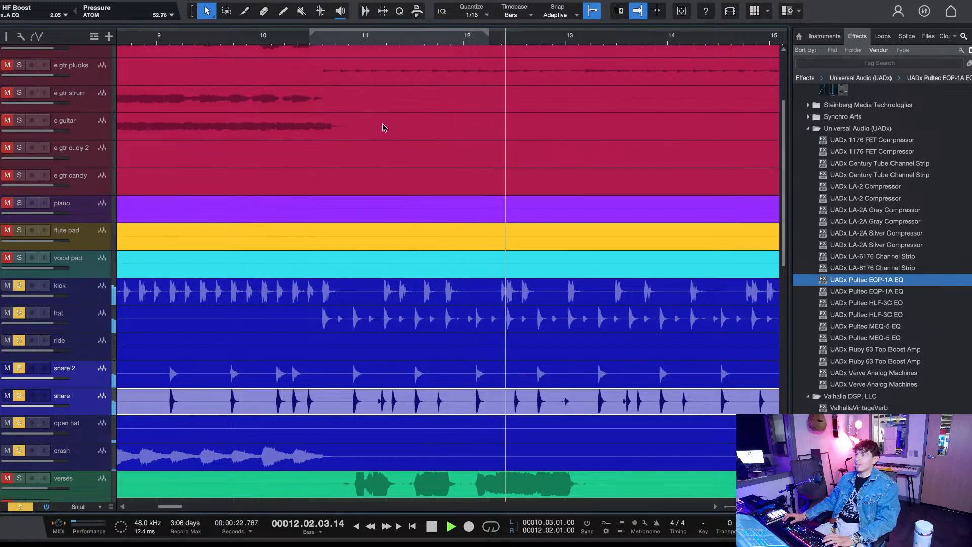
key(space)
Step: Move the loop start to 10.03.03 and play the drums together with the bass from there
scroll(362, 143, up, 4)
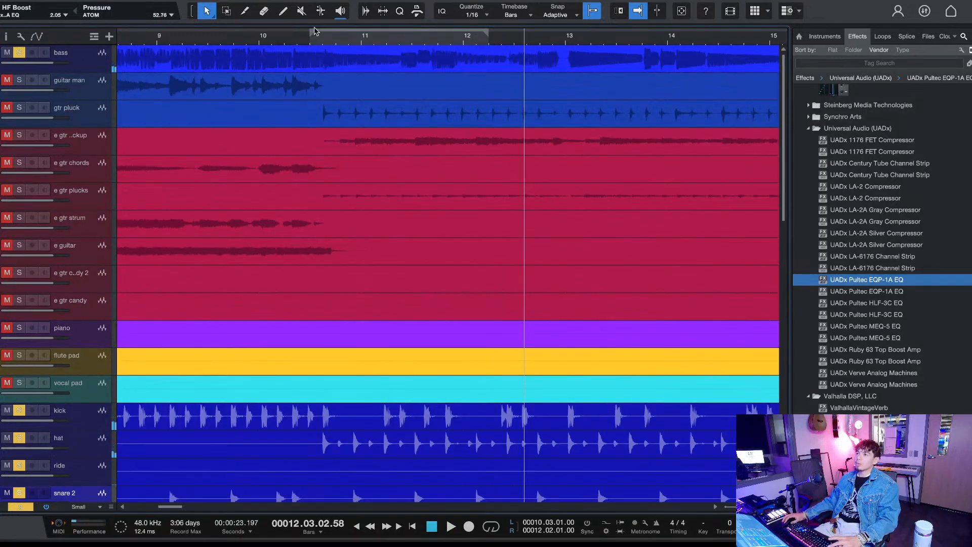
click(317, 42)
key(space)
scroll(337, 114, down, 5)
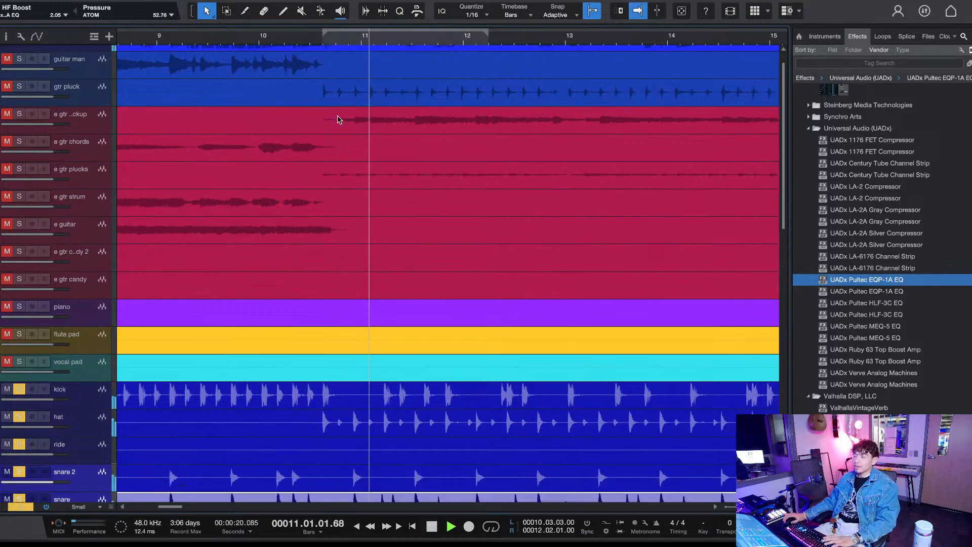
scroll(321, 212, down, 1)
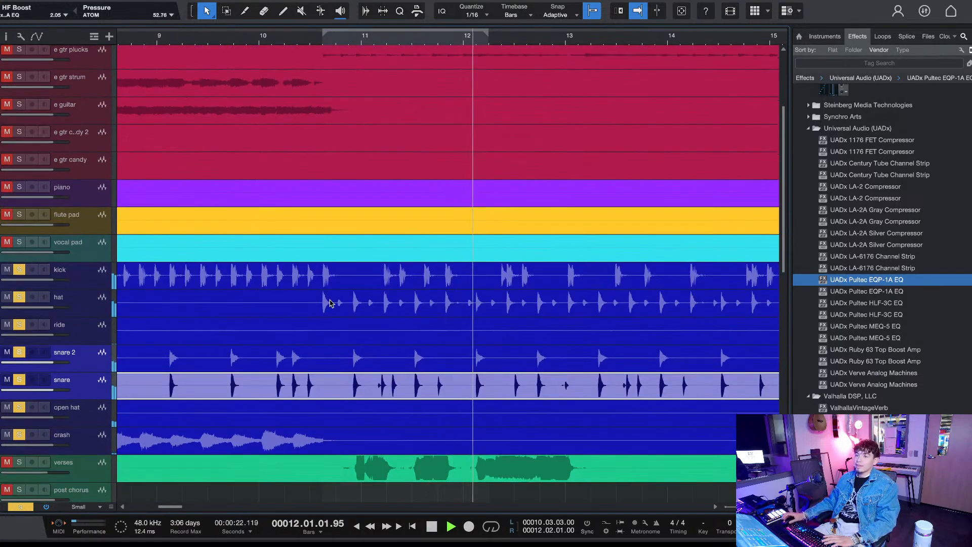
key(space)
Step: Clear all solos, solo only snare and snare 2, and play them from the loop start
click(21, 507)
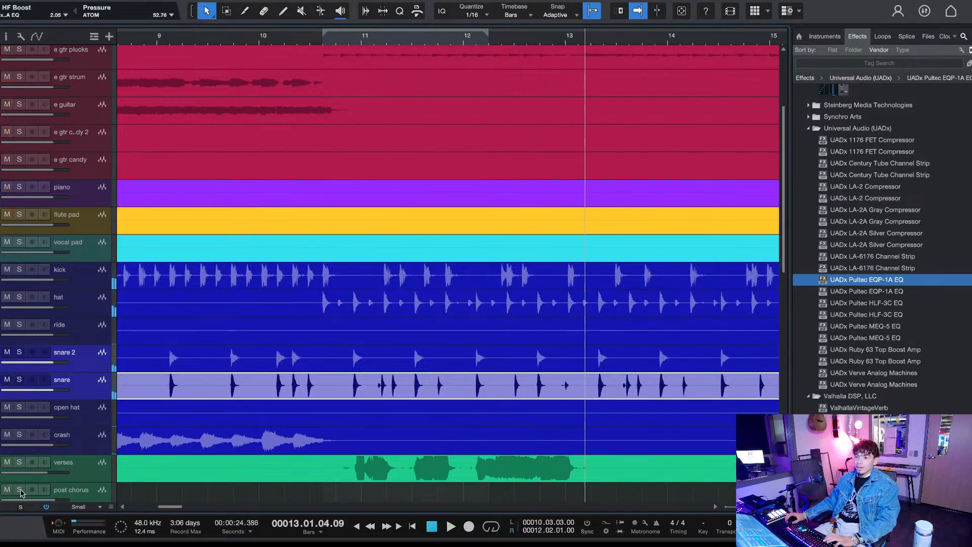
click(19, 379)
key(space)
key(KP_1)
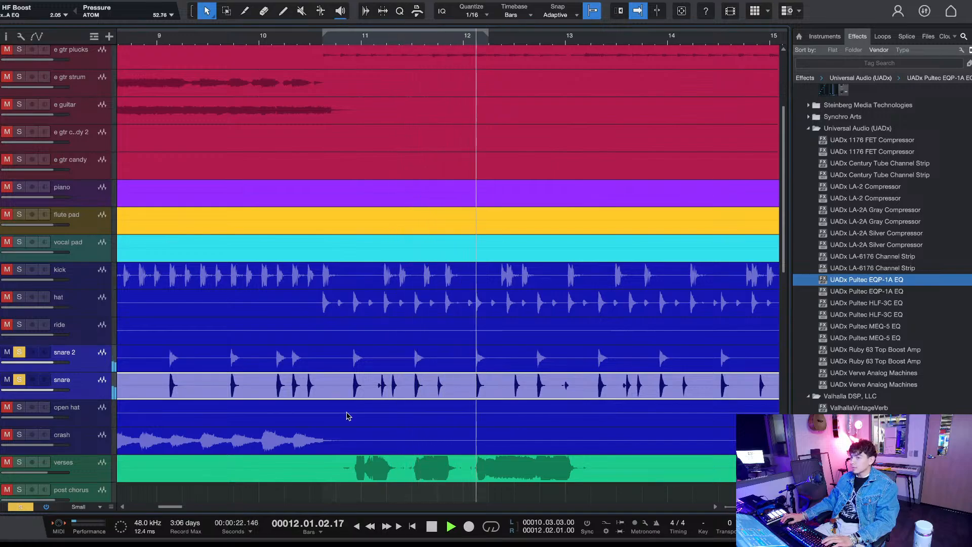
Step: Unsolo snare 2 to hear the snare alone, restarting playback from 10.03.03
click(87, 356)
click(19, 354)
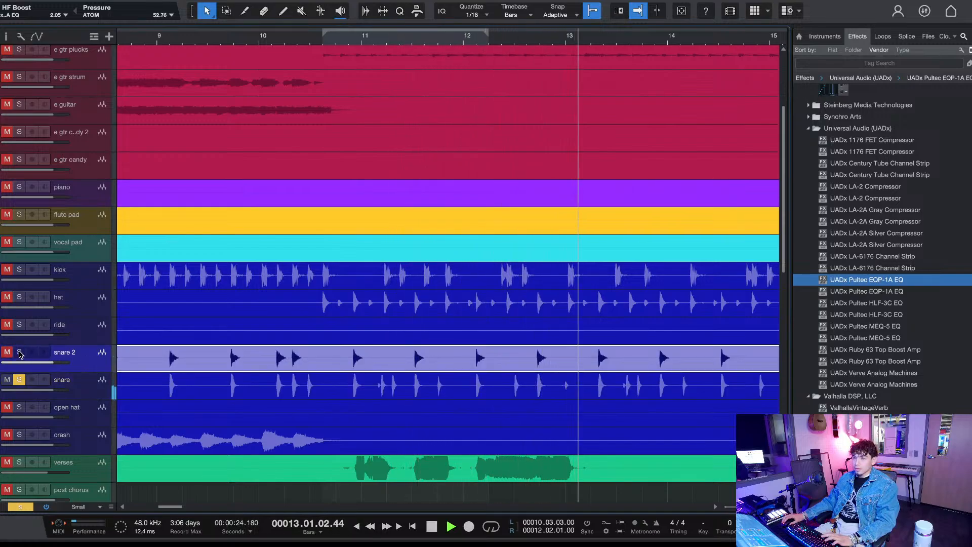
key(KP_1)
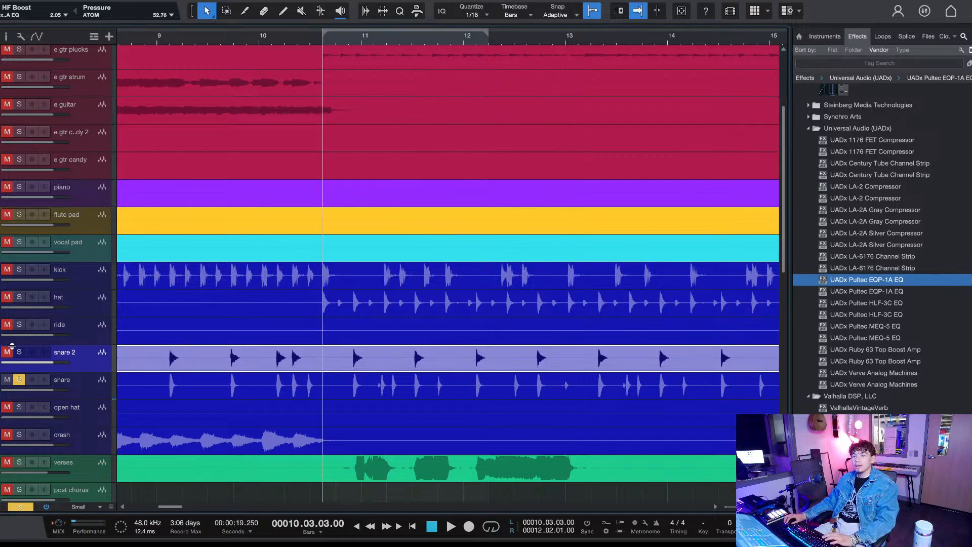
key(space)
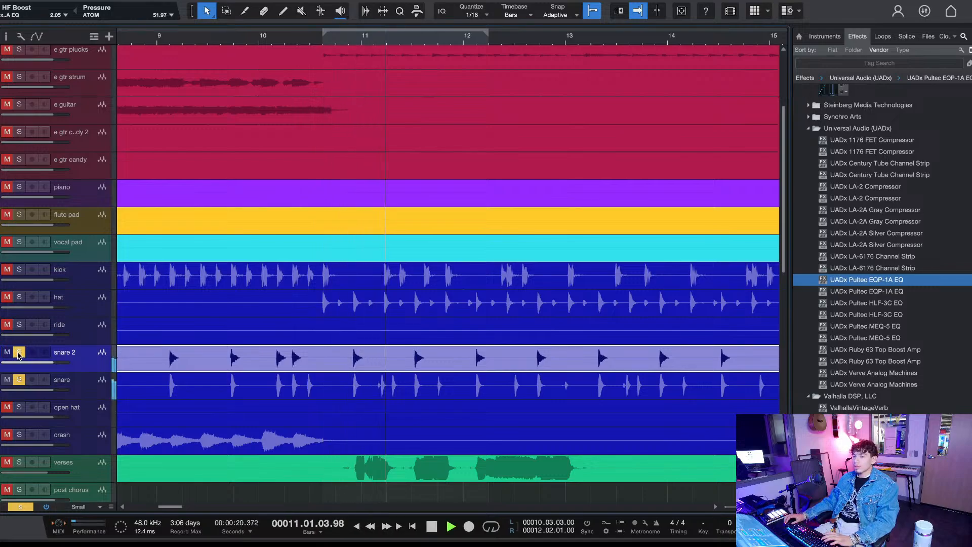
Step: Compare the two snare layers by playing snare 2 alone and switching the solo to snare
key(space)
click(19, 380)
click(19, 352)
key(space)
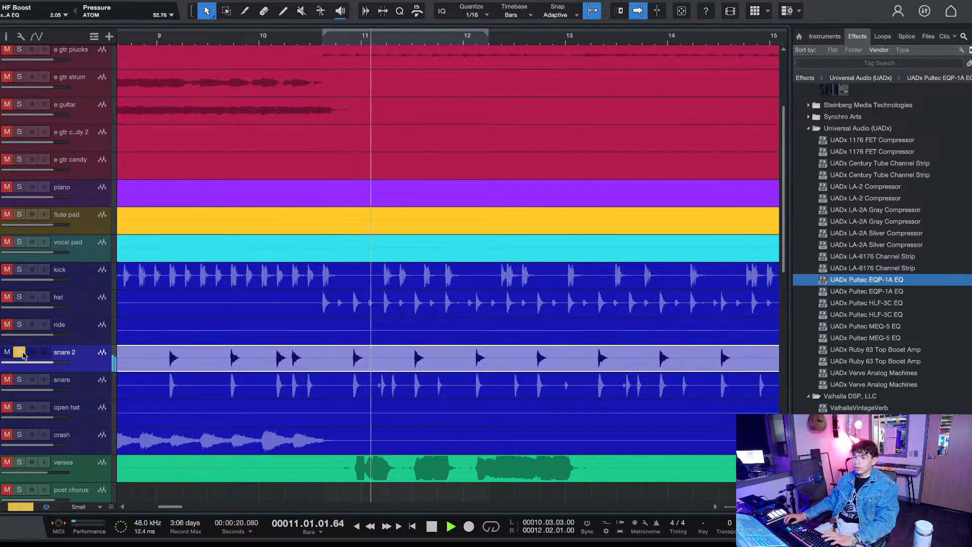
click(20, 352)
click(18, 379)
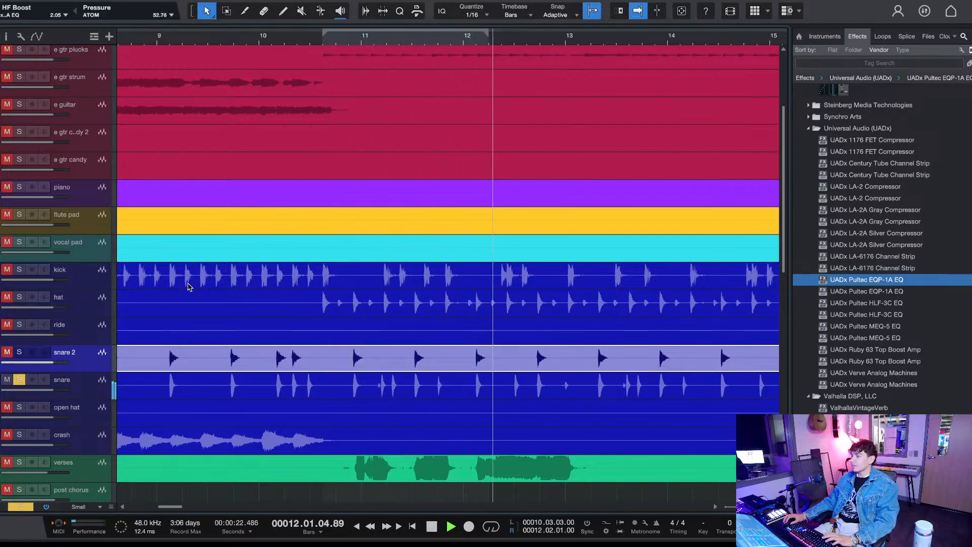
Step: Audition snare 2 alone once more, and play both snare layers together from 10.03.03
key(space)
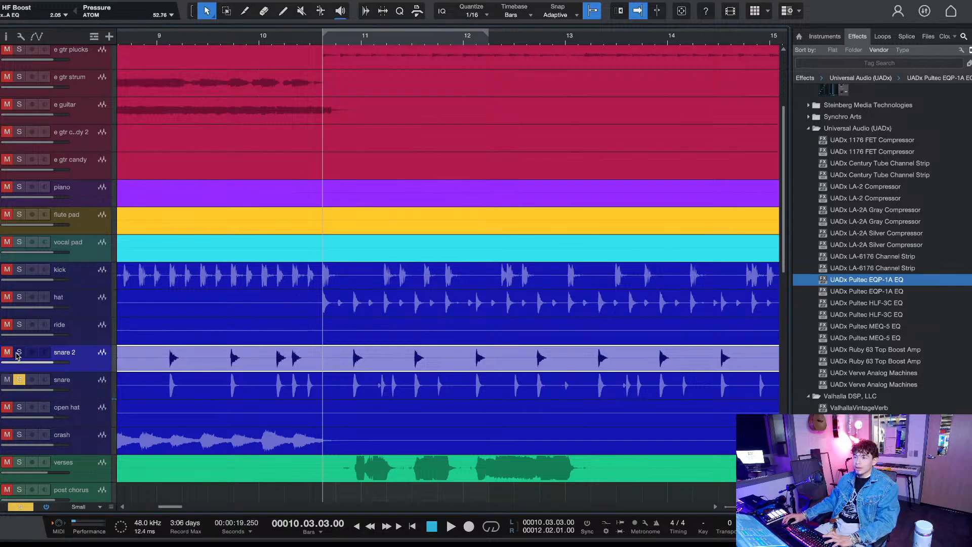
click(19, 380)
click(19, 352)
key(space)
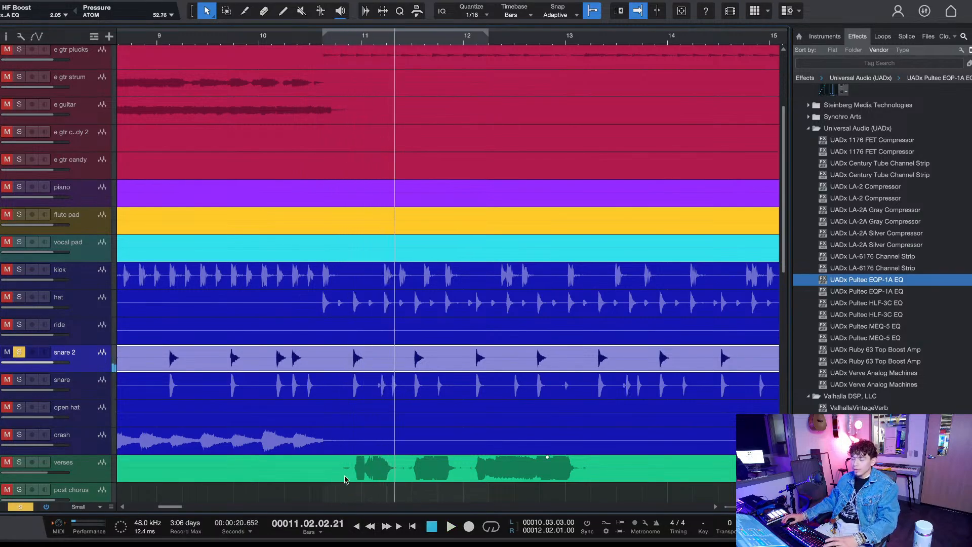
key(space)
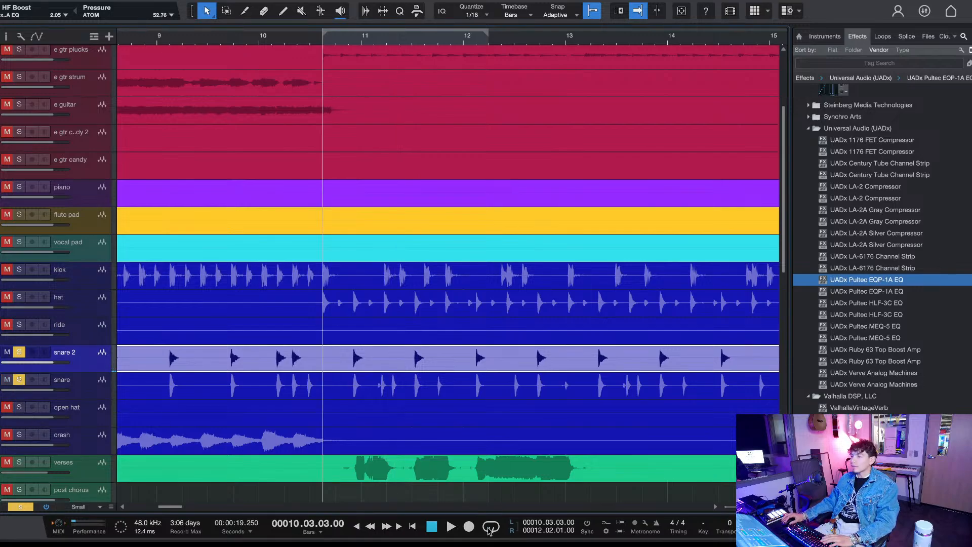
key(space)
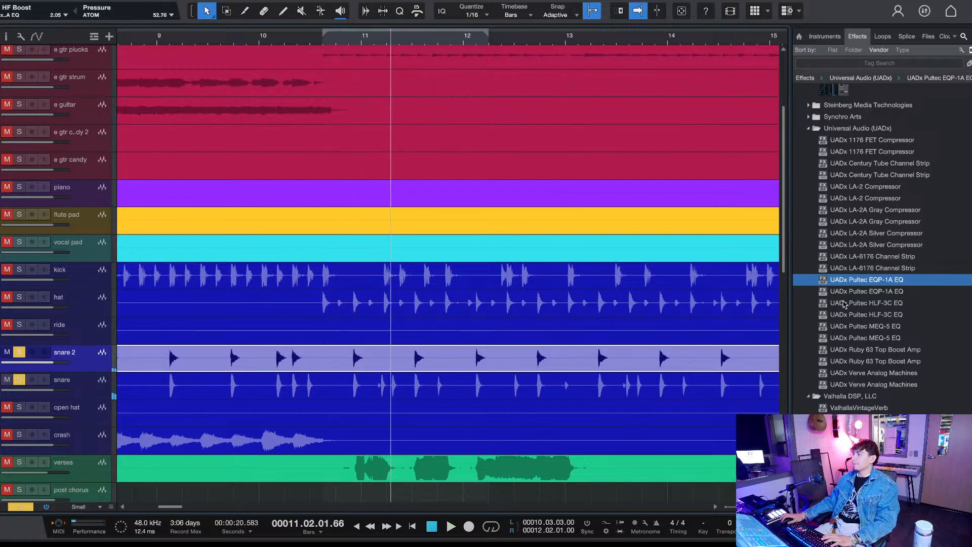
Step: Route snare and snare 2 to a new bus in the mixer and name it Snare
shift+click(110, 390)
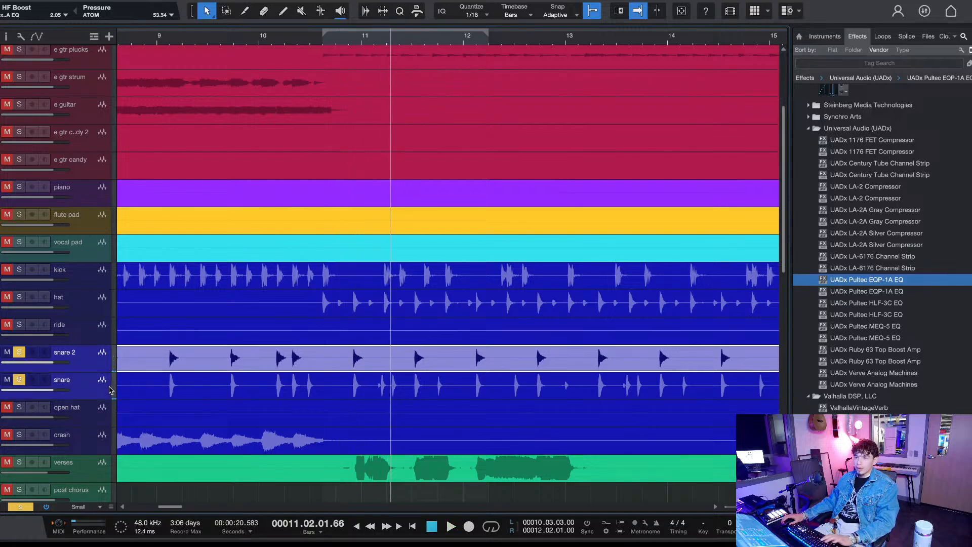
key(F3)
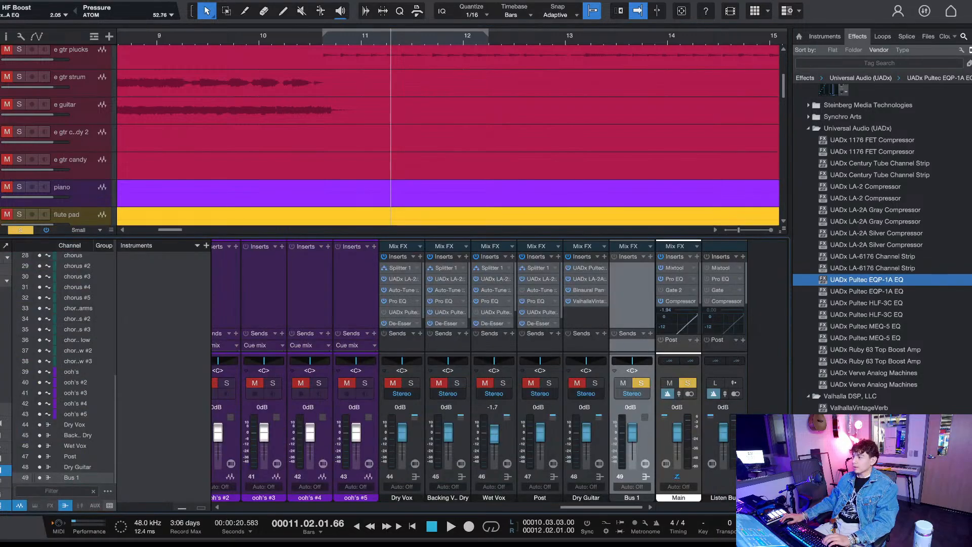
double_click(631, 498)
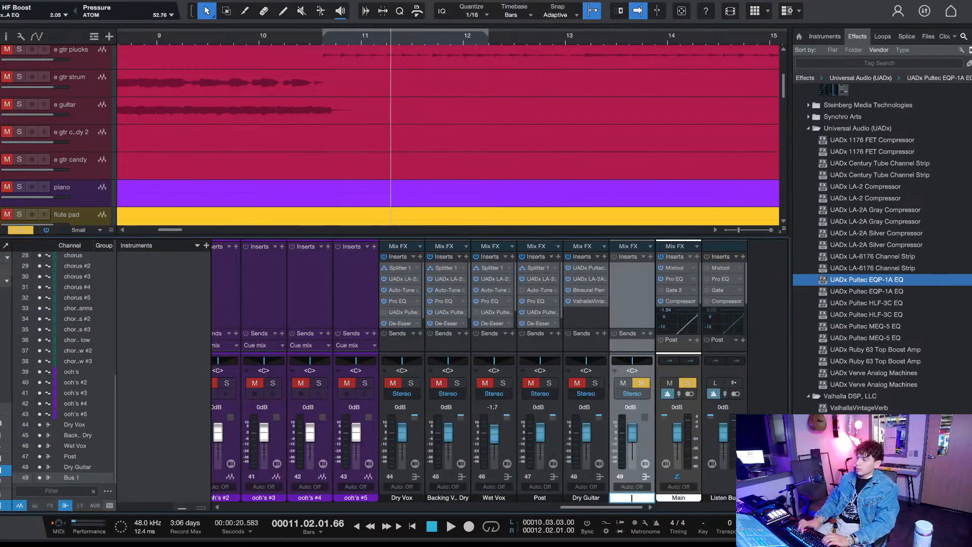
text(Snare)
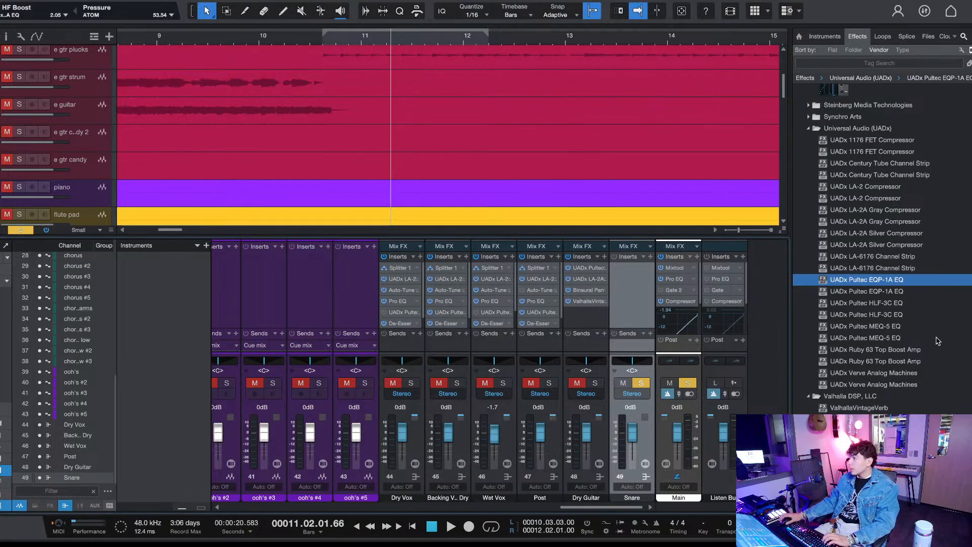
Step: Insert the UADx Pultec EQP-1A EQ on the Snare bus with a 3.60 LF boost at 100 CPS, auditioning the snares
drag(898, 287, 636, 293)
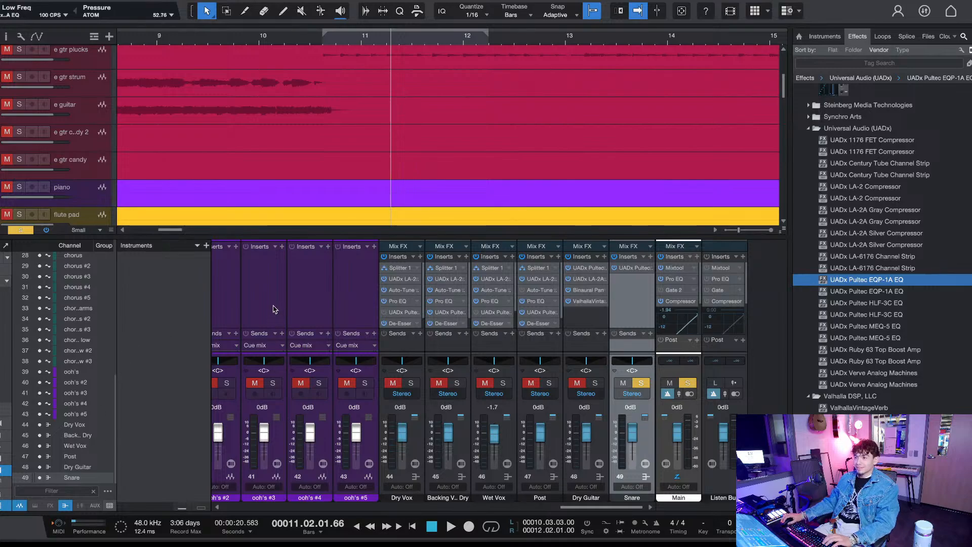
key(space)
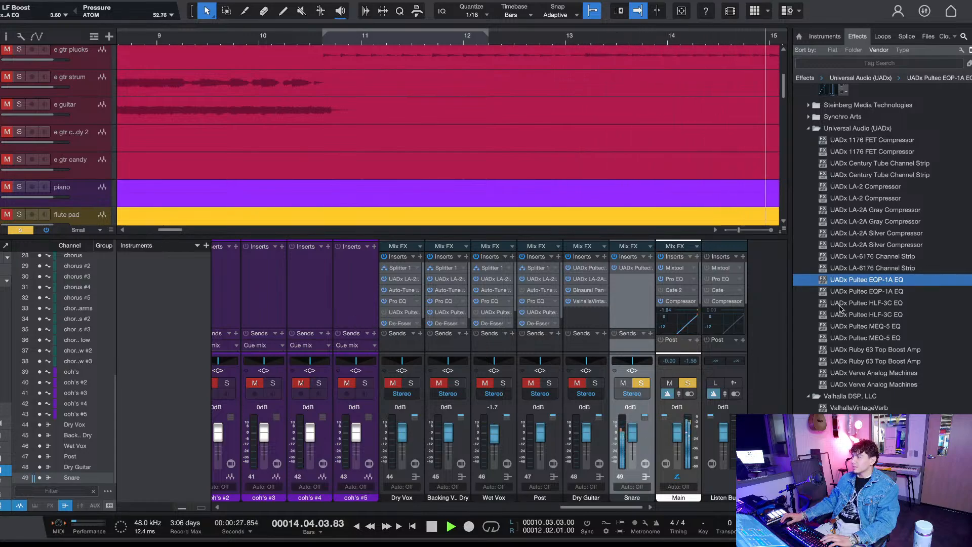
key(space)
Step: Add the UADx 1176 FET Compressor after the Pultec EQ on the Snare bus
double_click(880, 245)
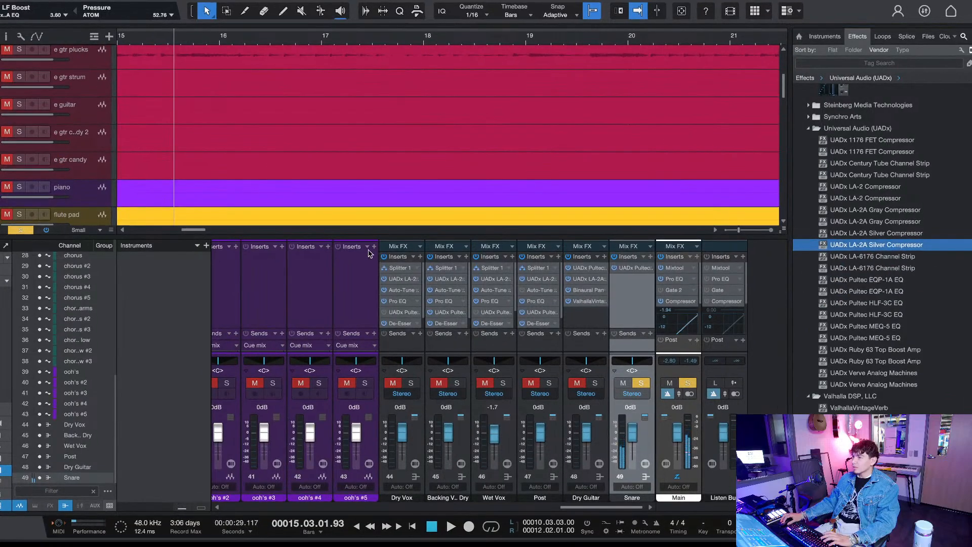
drag(353, 242, 881, 185)
drag(872, 150, 391, 238)
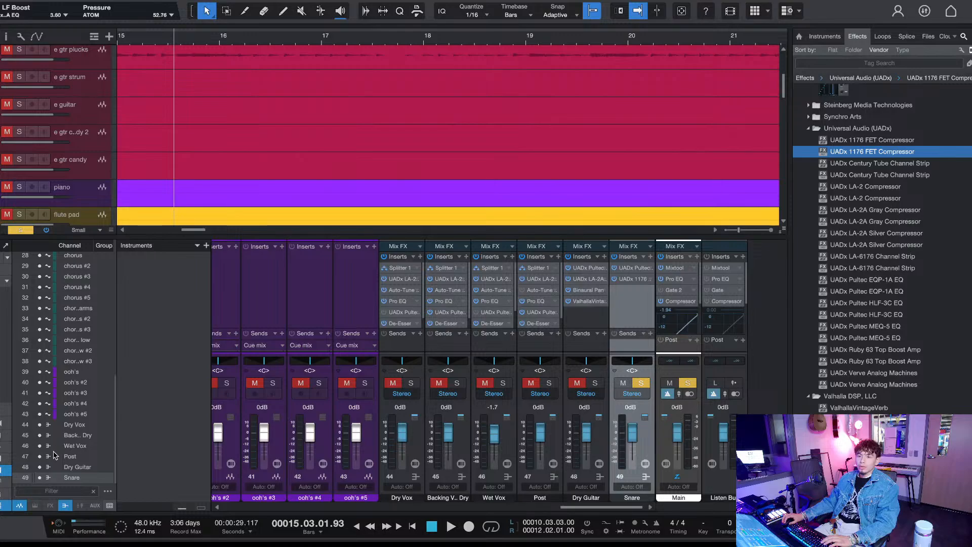
Step: Adjust the 1176 compressor's release on the Snare bus while auditioning the snares, replaying them from the loop start
key(space)
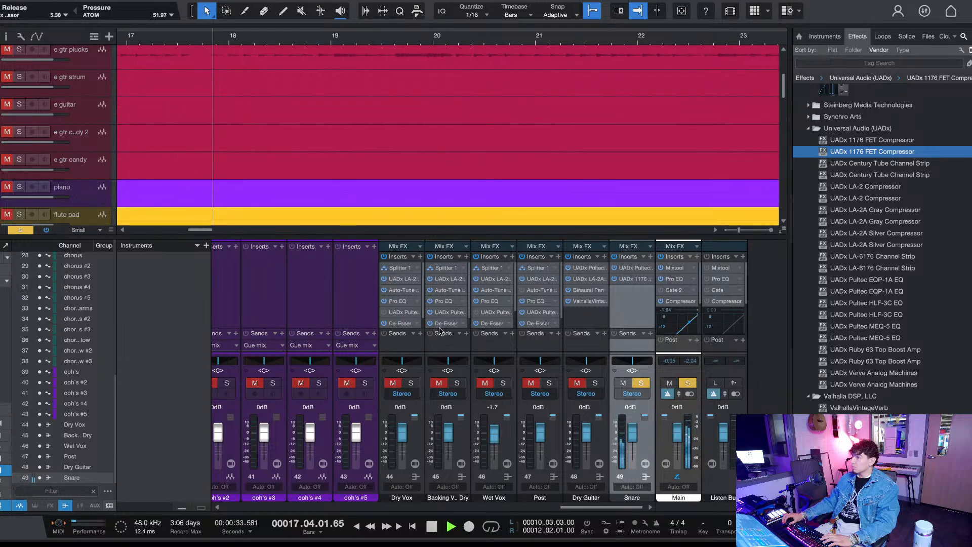
key(space)
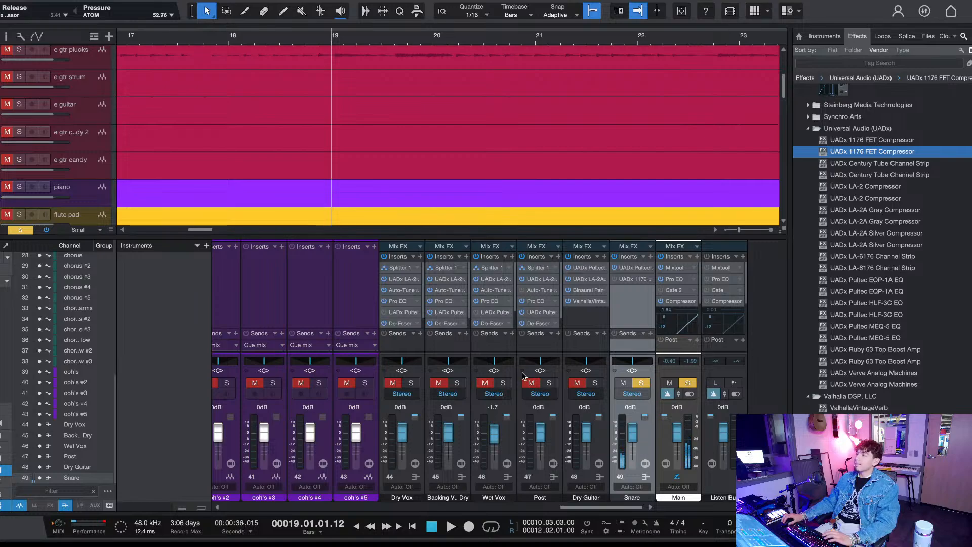
key(space)
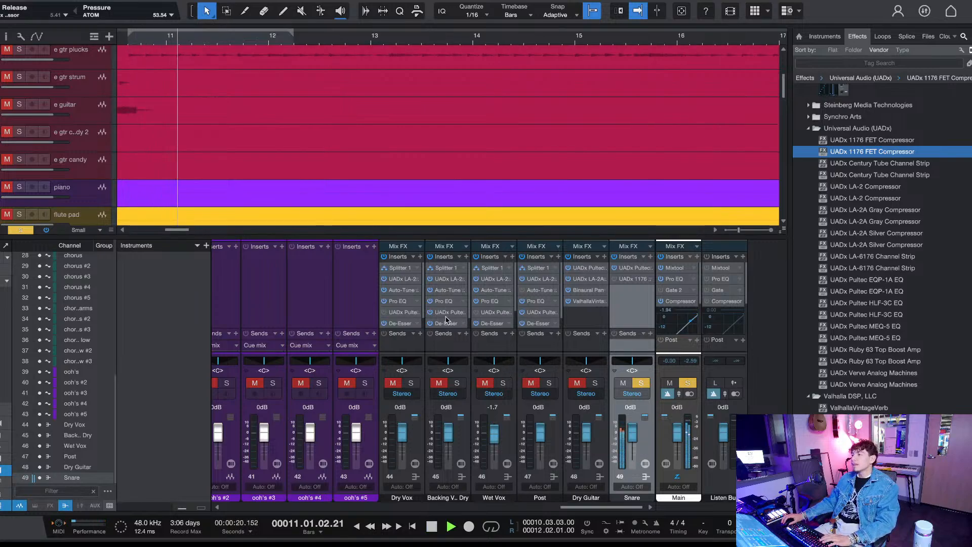
key(space)
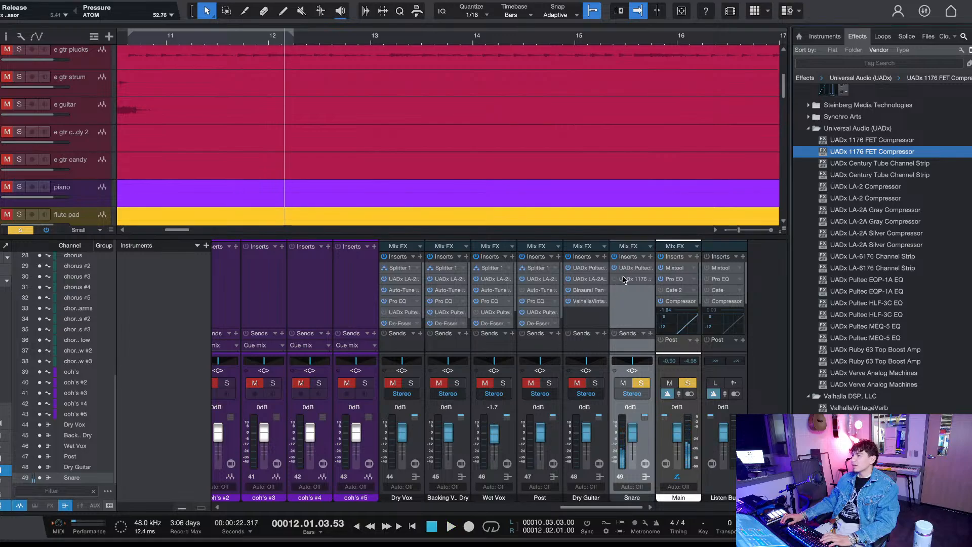
Step: Insert the UADx LA-2A Silver Compressor after the 1176 on the Snare bus and set its gain to 20 while auditioning
drag(897, 247, 618, 313)
key(space)
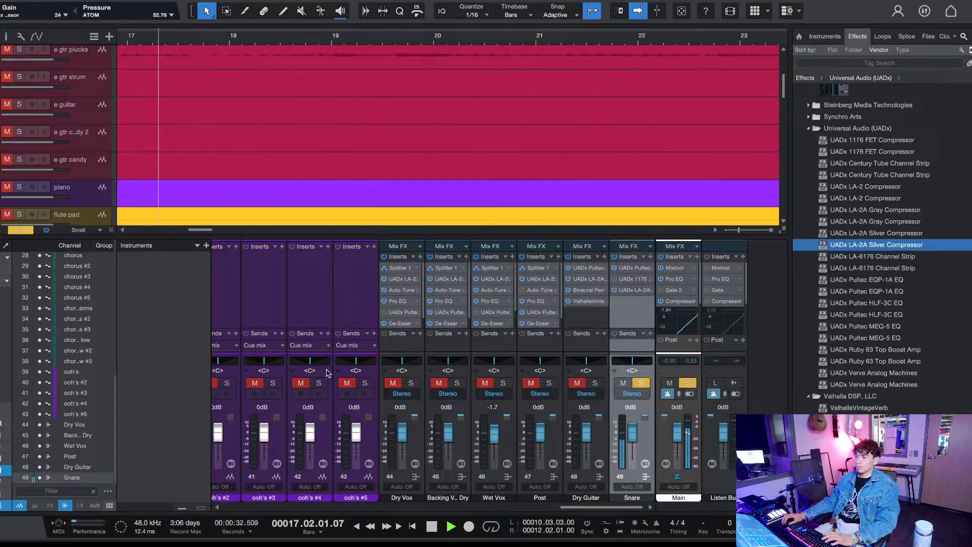
key(KP_1)
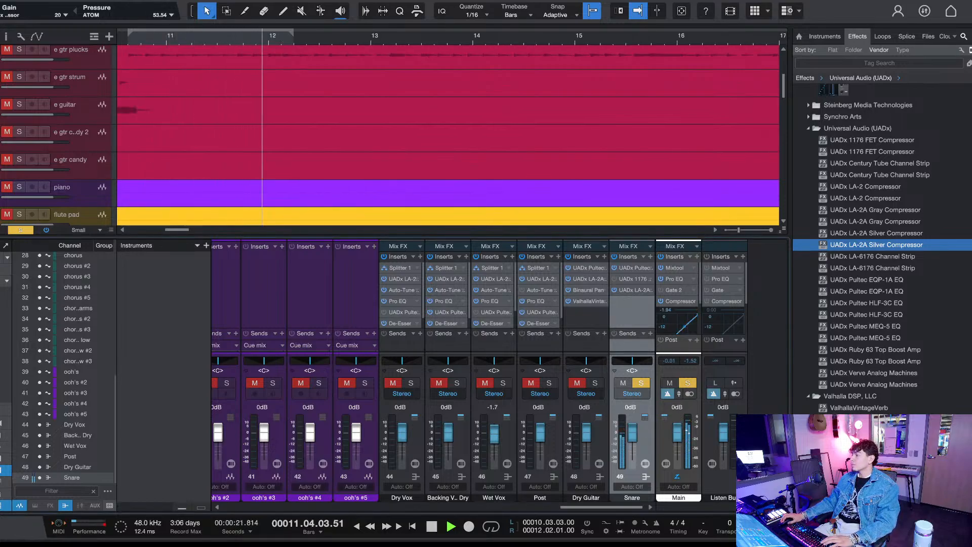
Step: Hide the mixer and listen to the processed snare layers in the arrangement
key(F3)
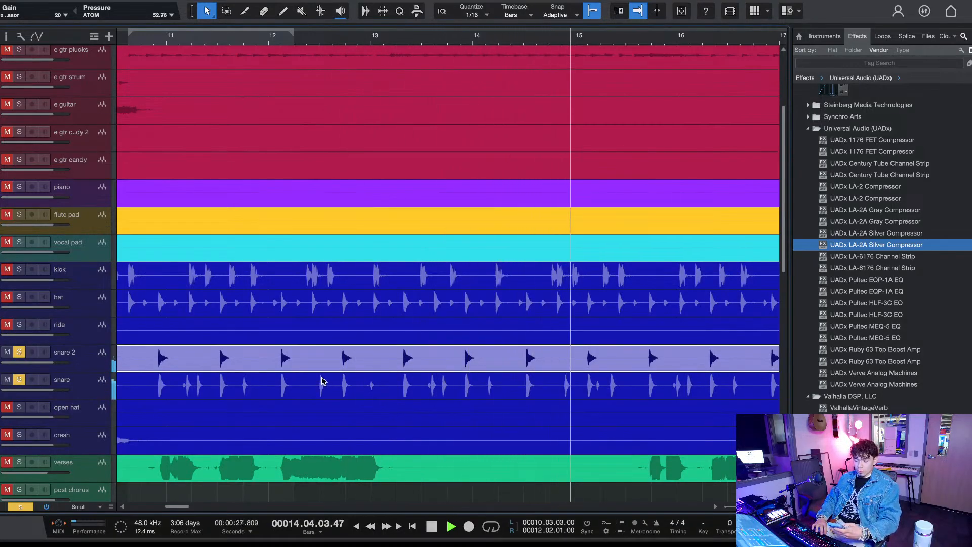
key(space)
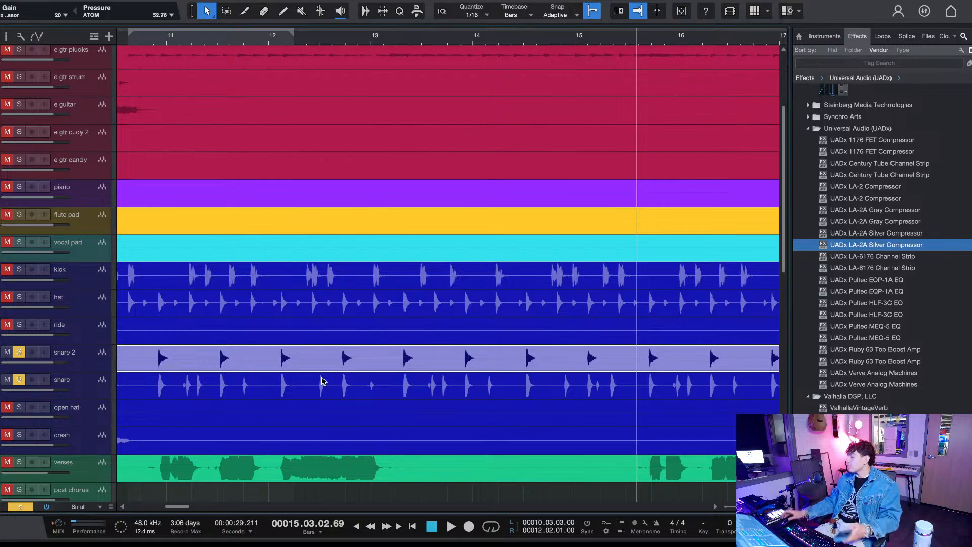
key(space)
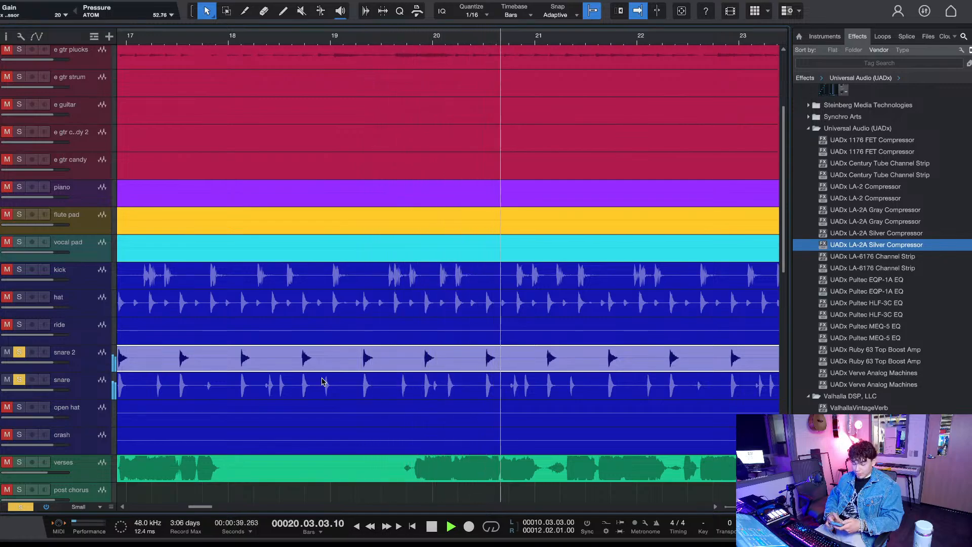
Step: Solo the kick alongside both snare layers and listen to them together from the loop start
key(space)
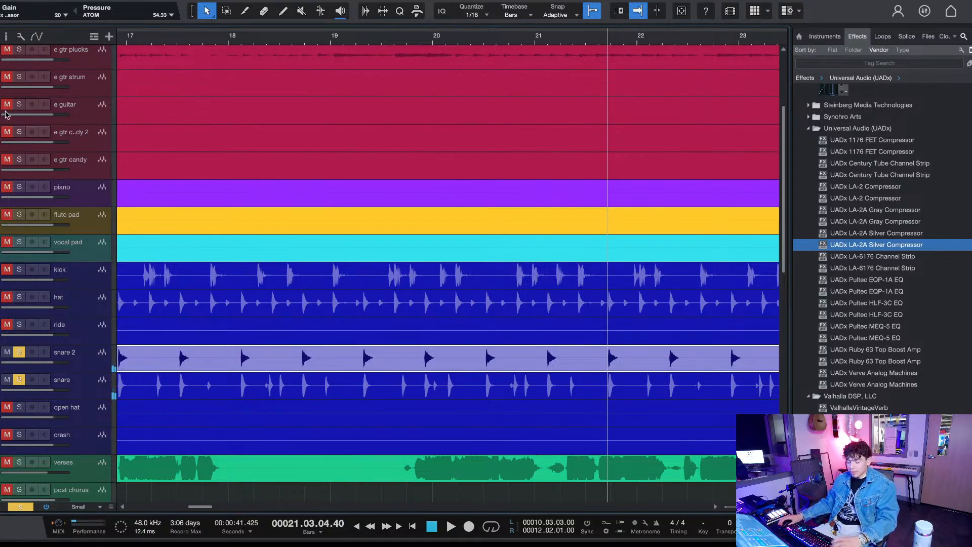
key(KP_1)
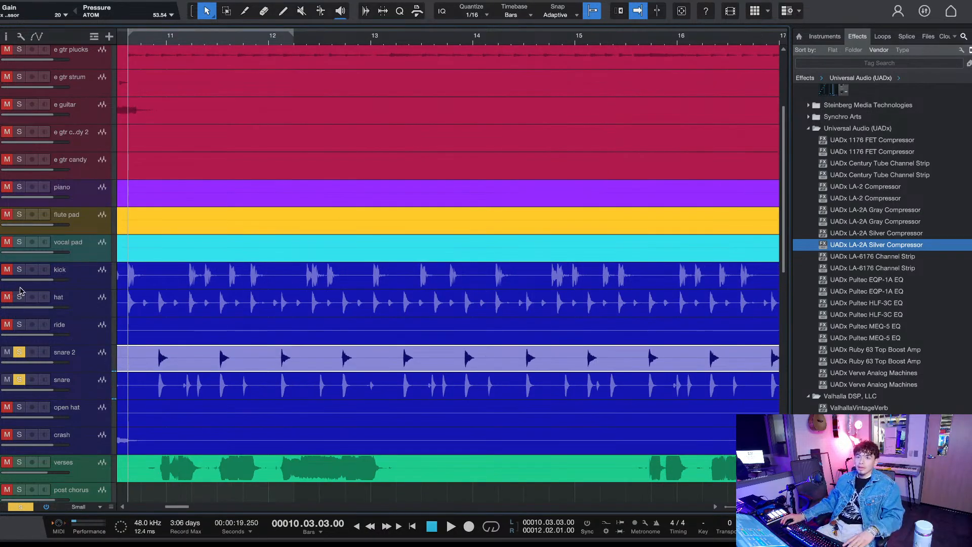
click(756, 11)
key(space)
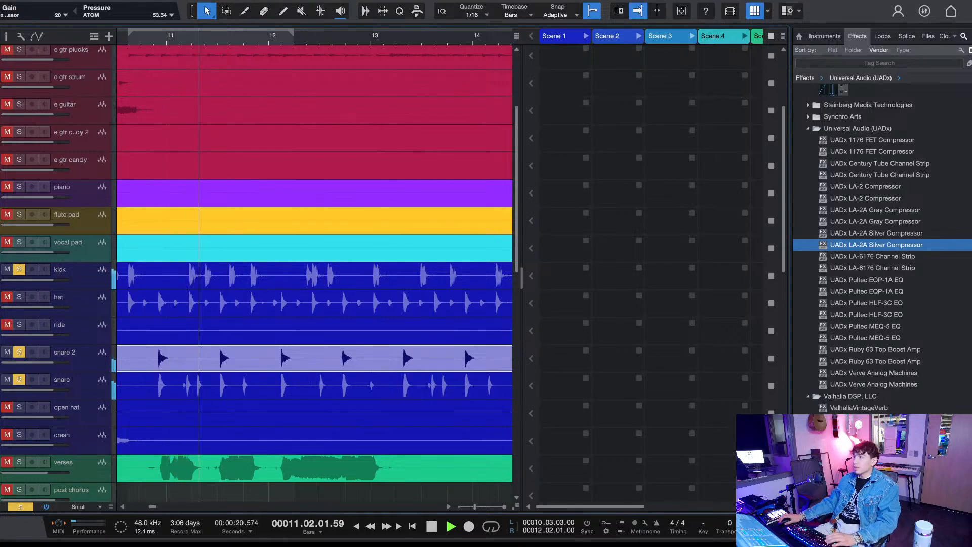
click(769, 10)
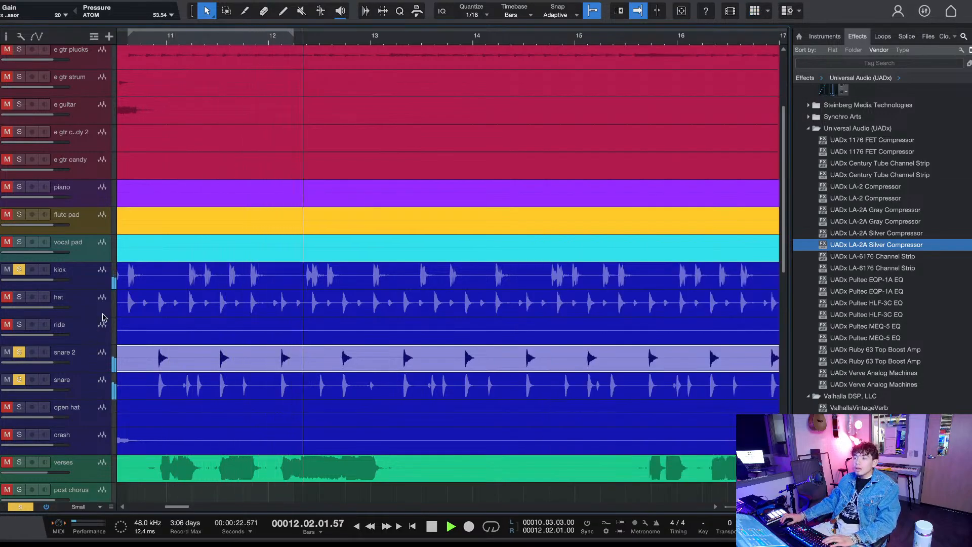
scroll(219, 284, left, 3)
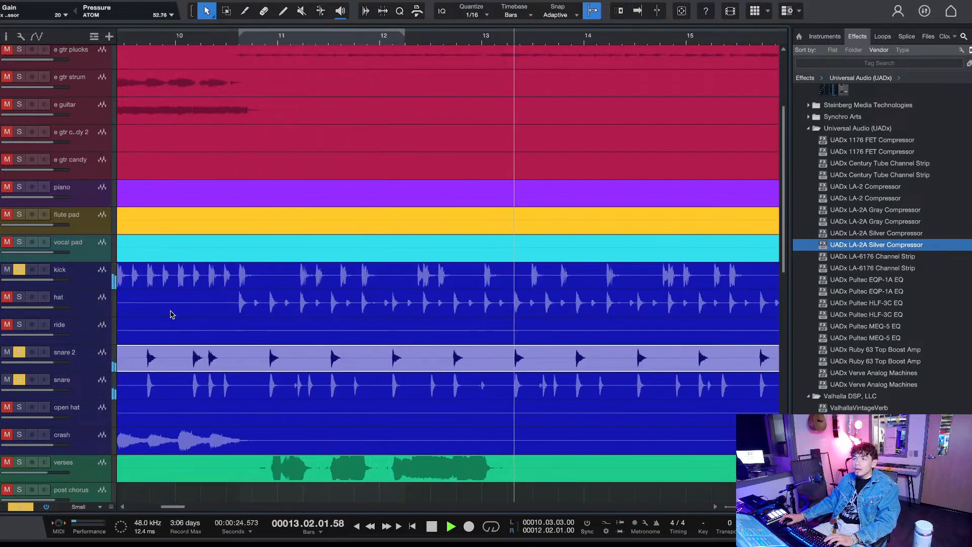
key(space)
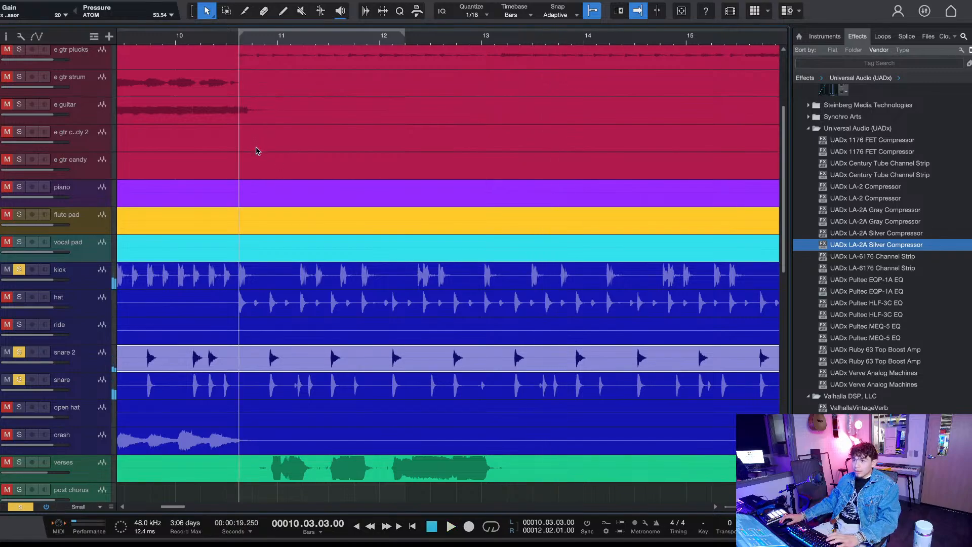
Step: Unsolo the snare layers and kick, solo the hat, and play it from the loop start
click(20, 381)
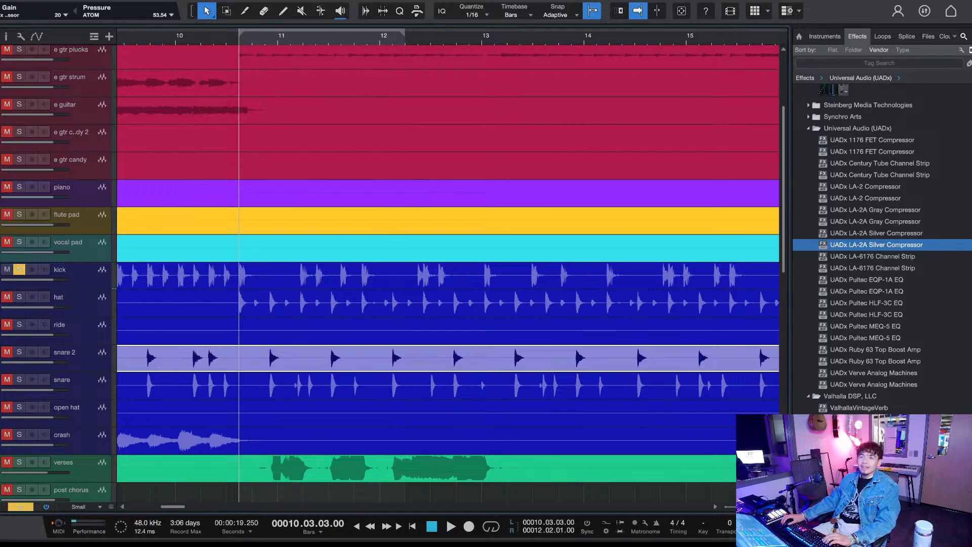
click(19, 272)
click(19, 297)
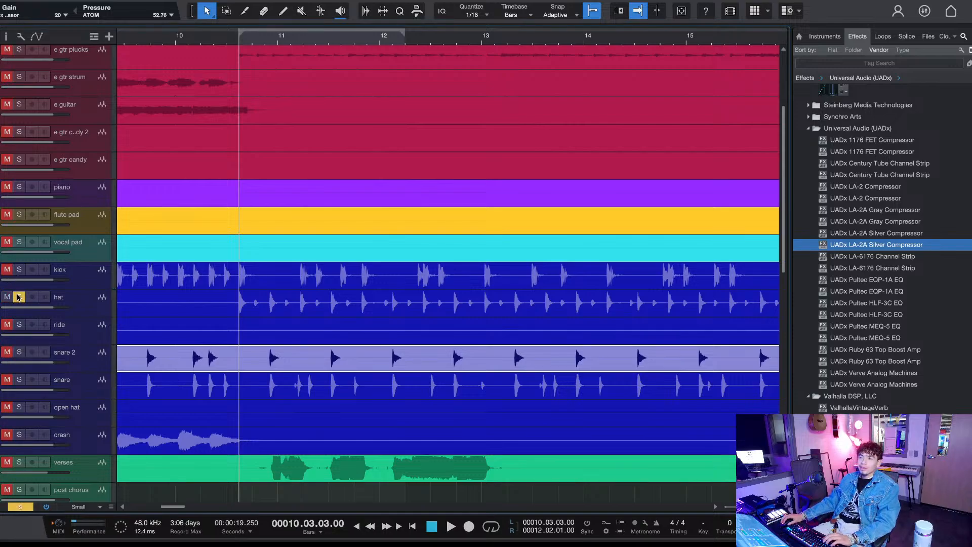
key(space)
key(space)
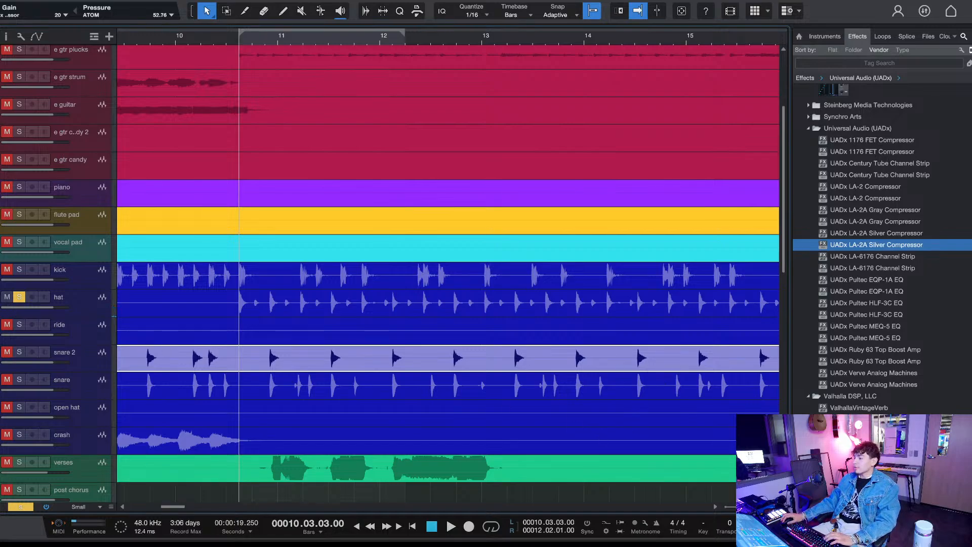
key(space)
key(F3)
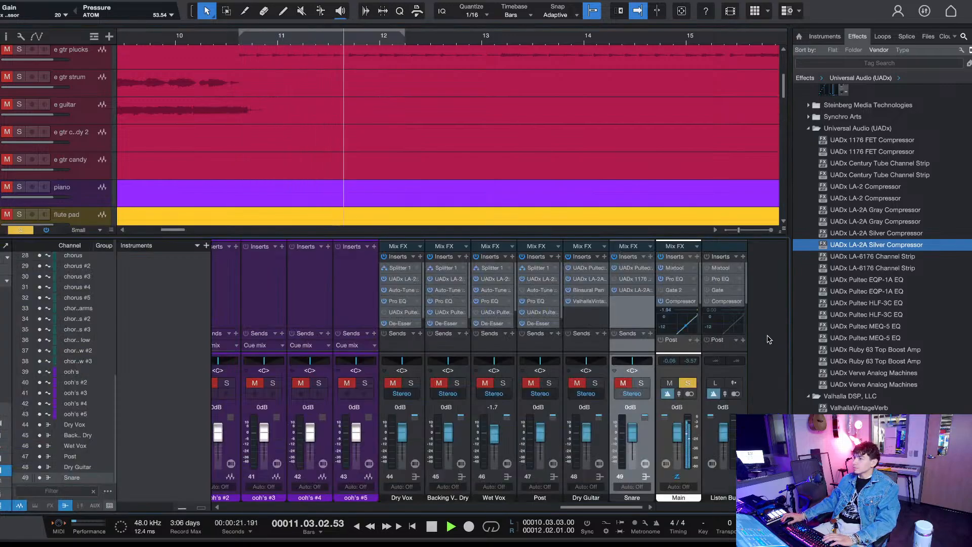
key(F3)
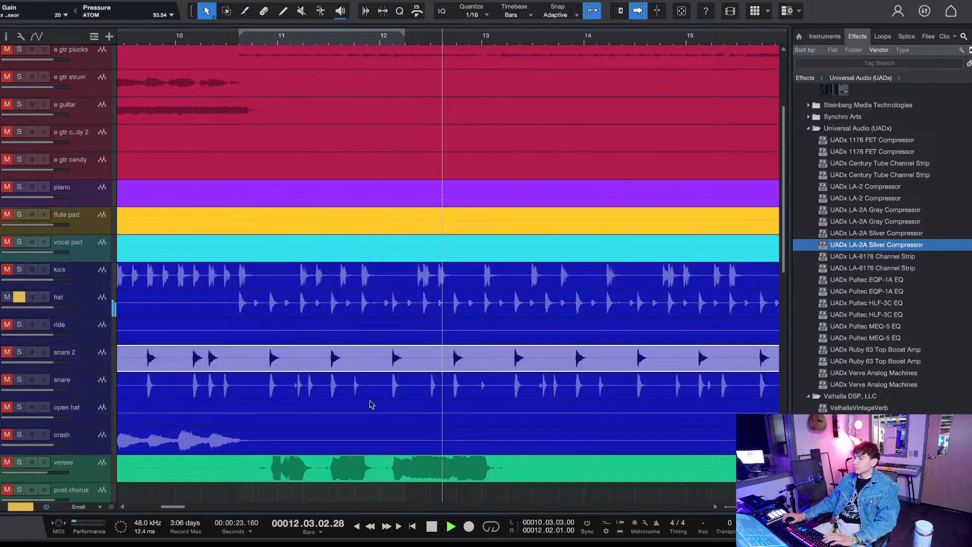
Step: Insert the UADx Pultec EQP-1A EQ and UADx LA-2A Silver Compressor on the hat and adjust its peak reduction while auditioning
click(79, 311)
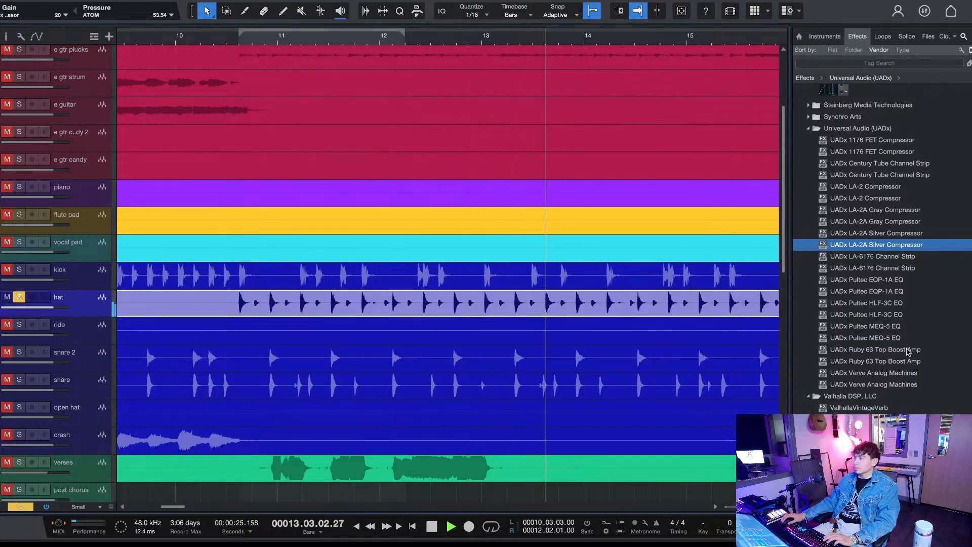
drag(867, 279, 606, 300)
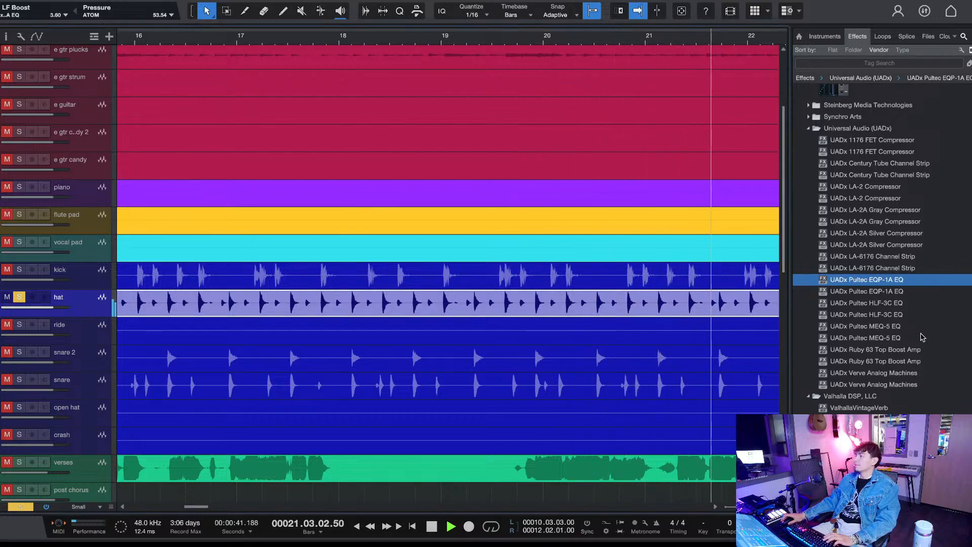
drag(876, 233, 481, 308)
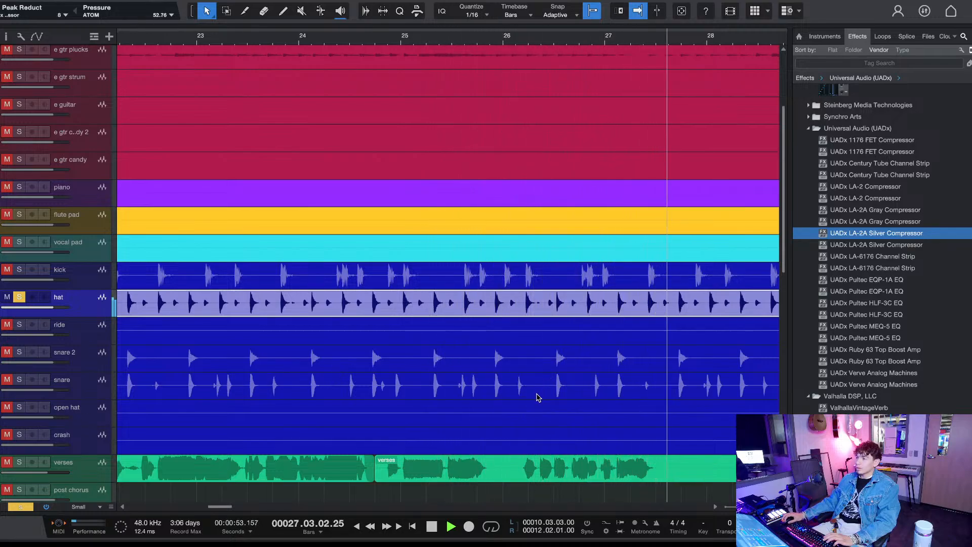
key(space)
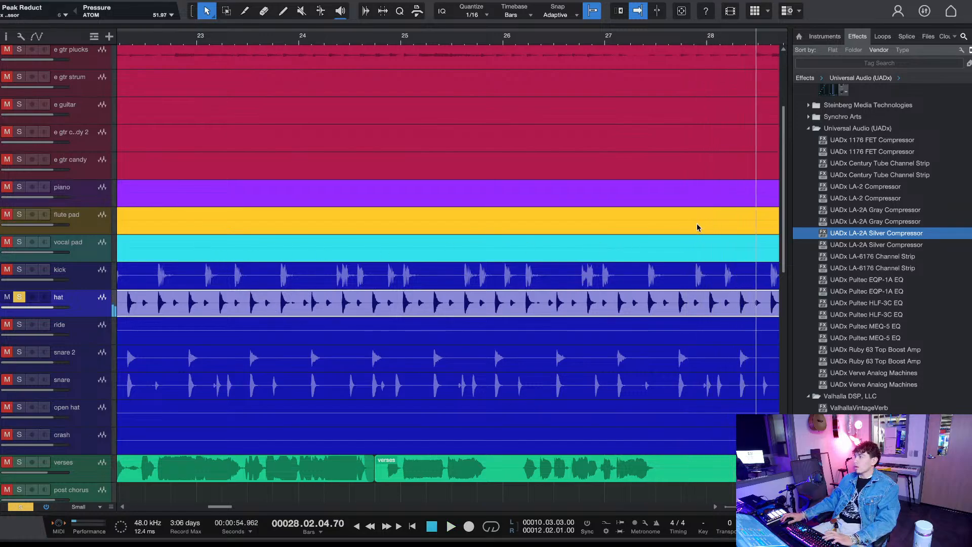
Step: Add ValhallaVintageVerb to the hat track and set its mix to 7.0 % while auditioning
drag(858, 408, 642, 478)
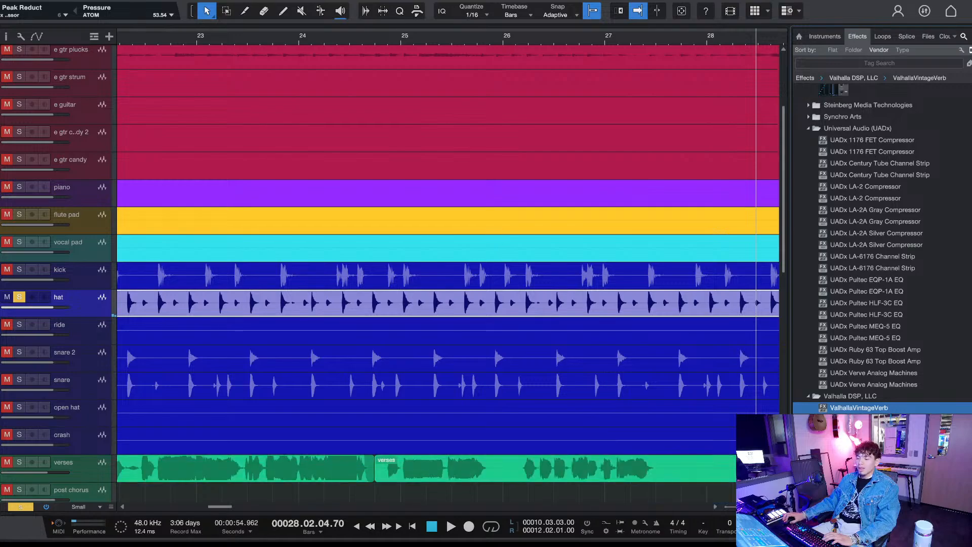
drag(858, 408, 338, 303)
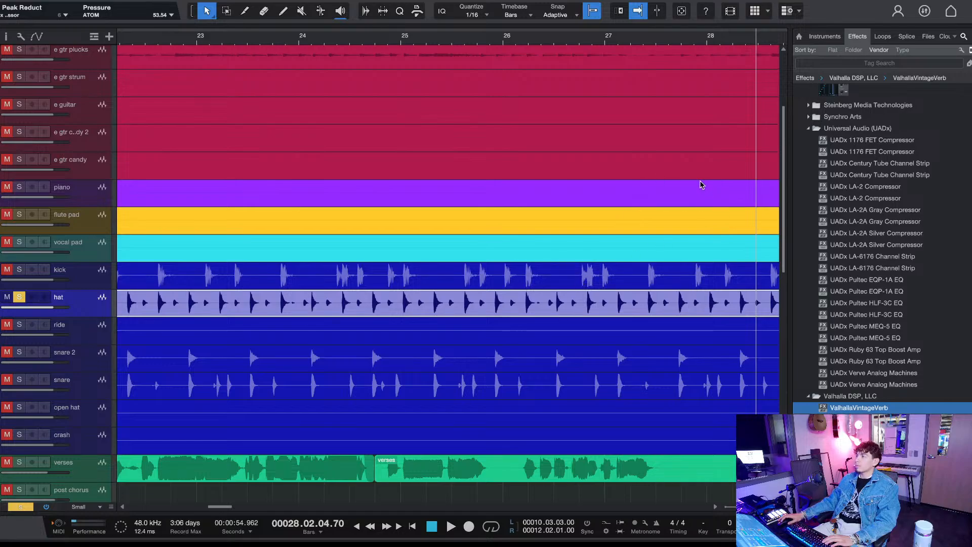
key(space)
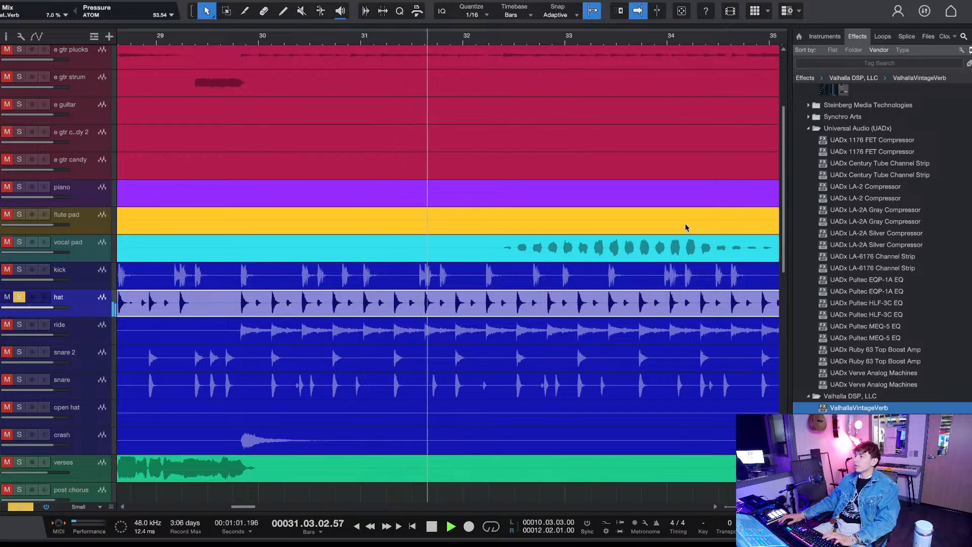
Step: Solo the kick and both snare layers alongside the hat, and fit the whole song in the arrangement
click(20, 270)
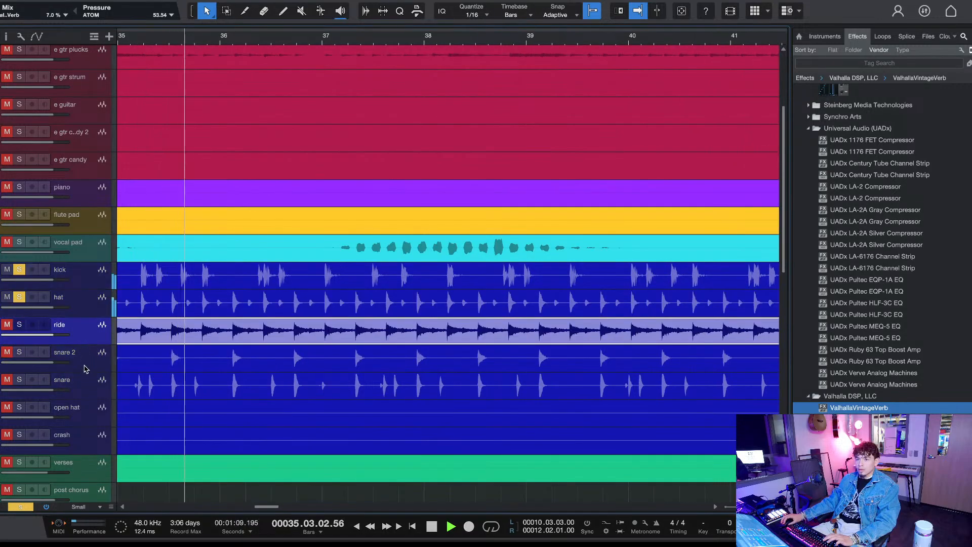
click(81, 348)
click(22, 353)
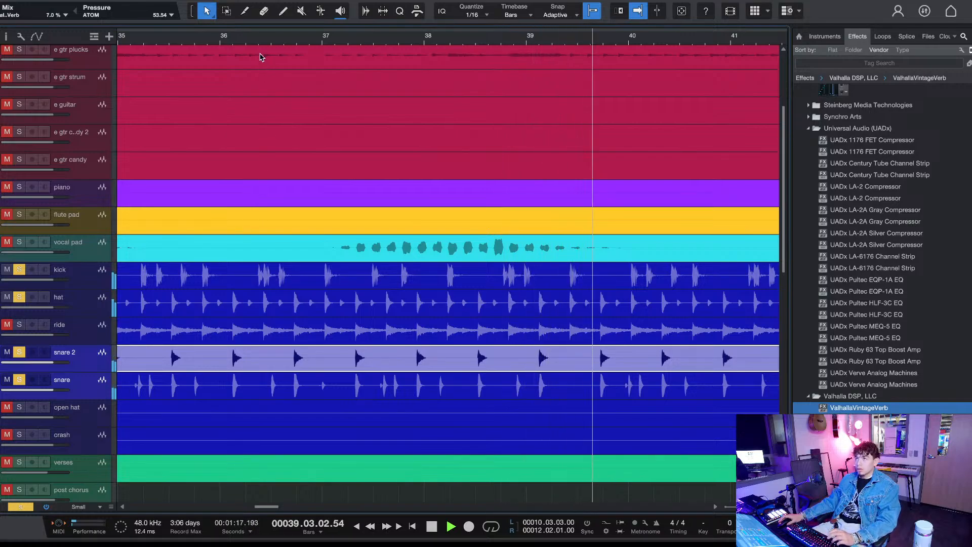
scroll(255, 57, down, 2)
scroll(256, 57, left, 10)
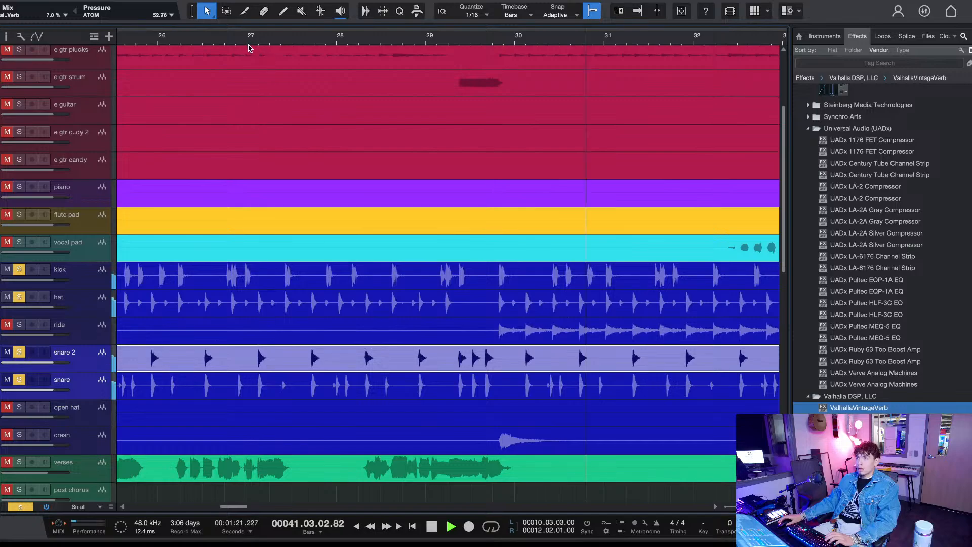
key(shift+z)
key(f)
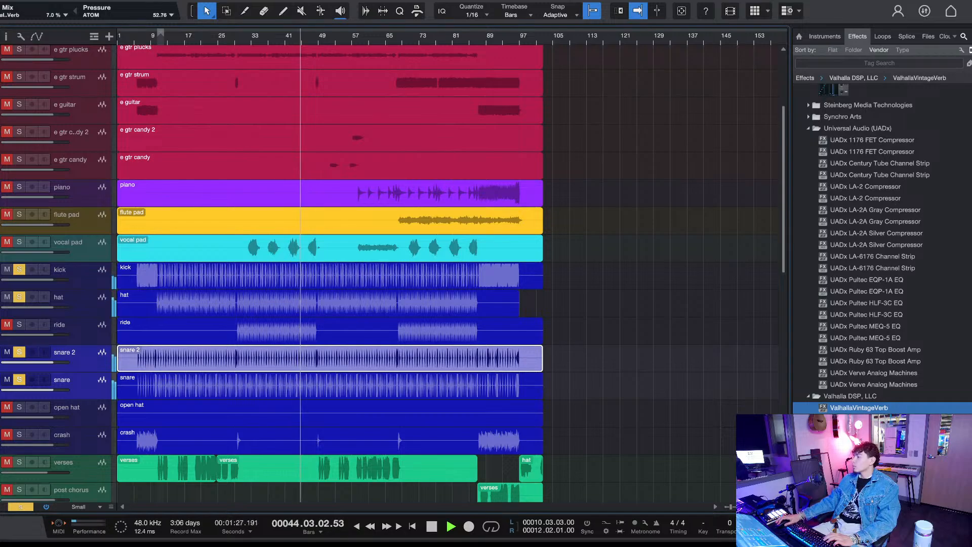
Step: Set the low-frequency attenuation of the hat's Pultec EQ to 2.15 while the soloed drums play
key(F3)
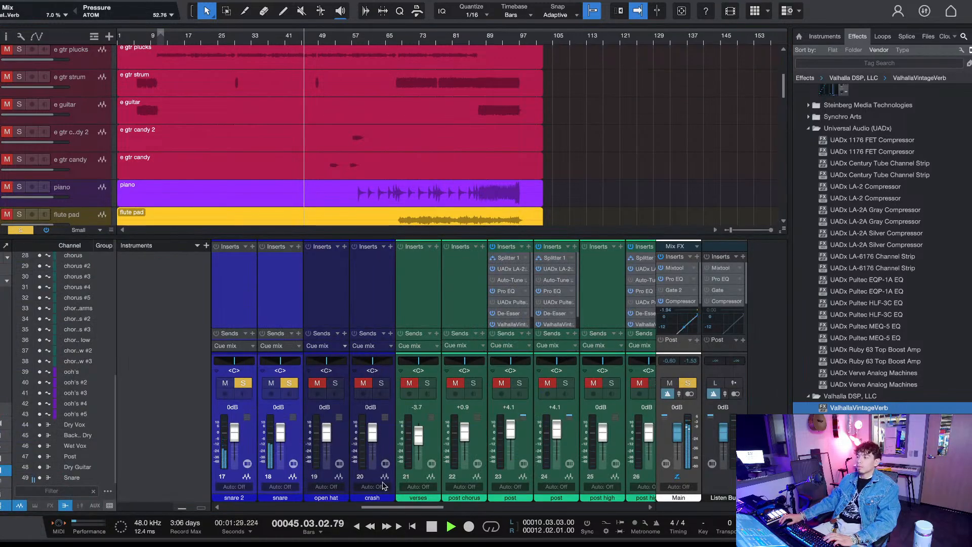
drag(410, 507, 379, 515)
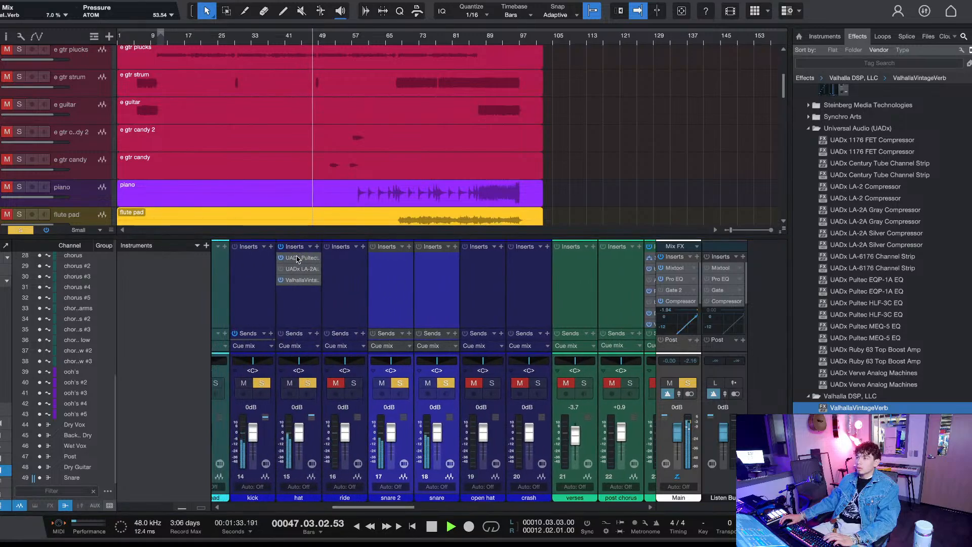
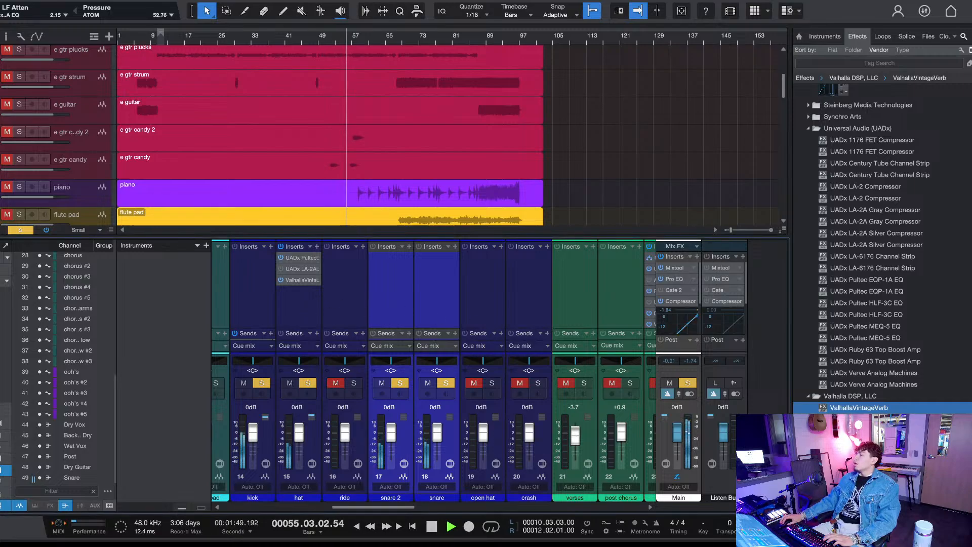
key(F3)
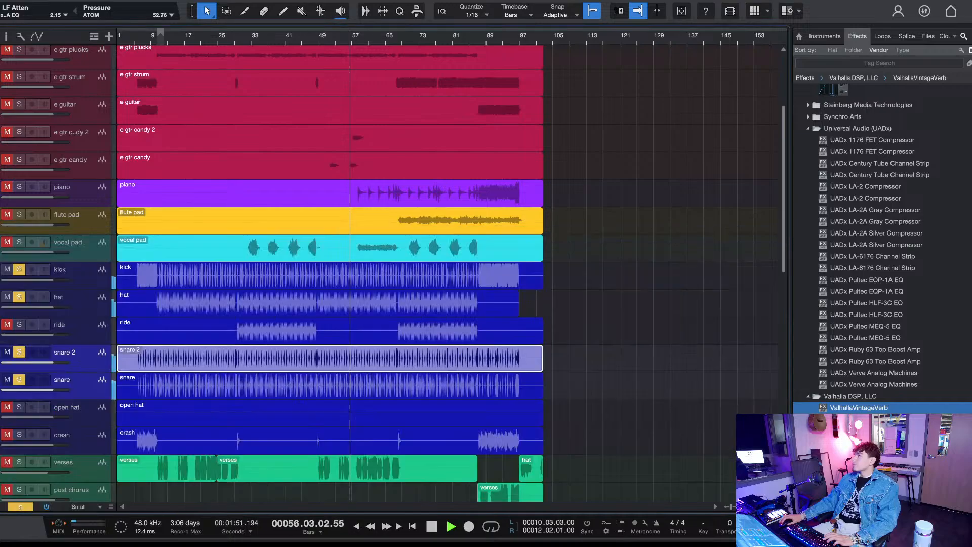
Step: Solo the ride with the other drums, select its track, and play from where the ride enters around bar 29
key(space)
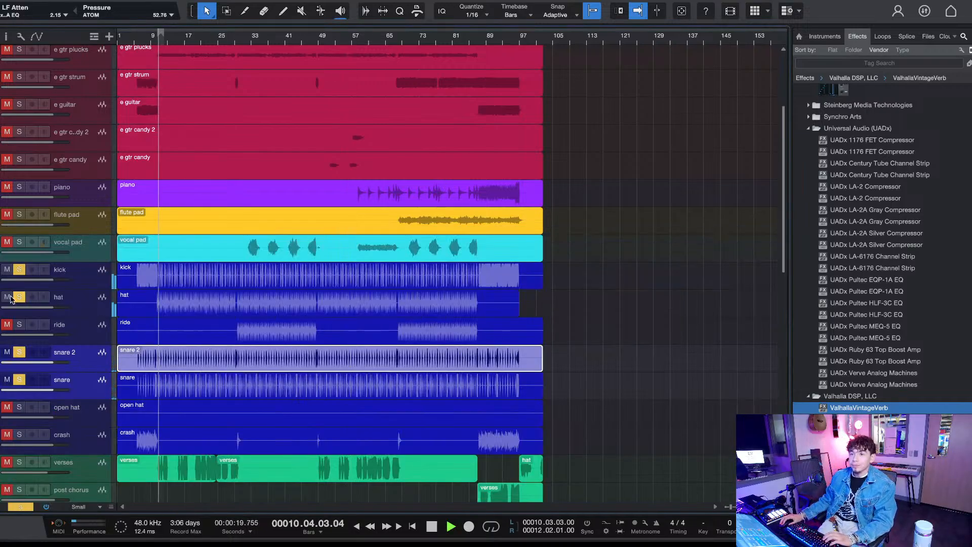
click(20, 325)
click(235, 38)
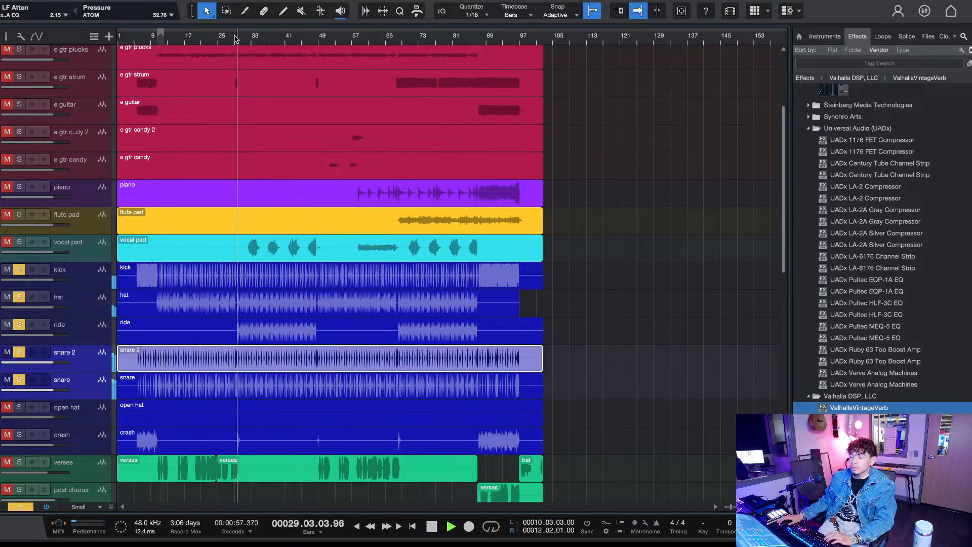
click(102, 327)
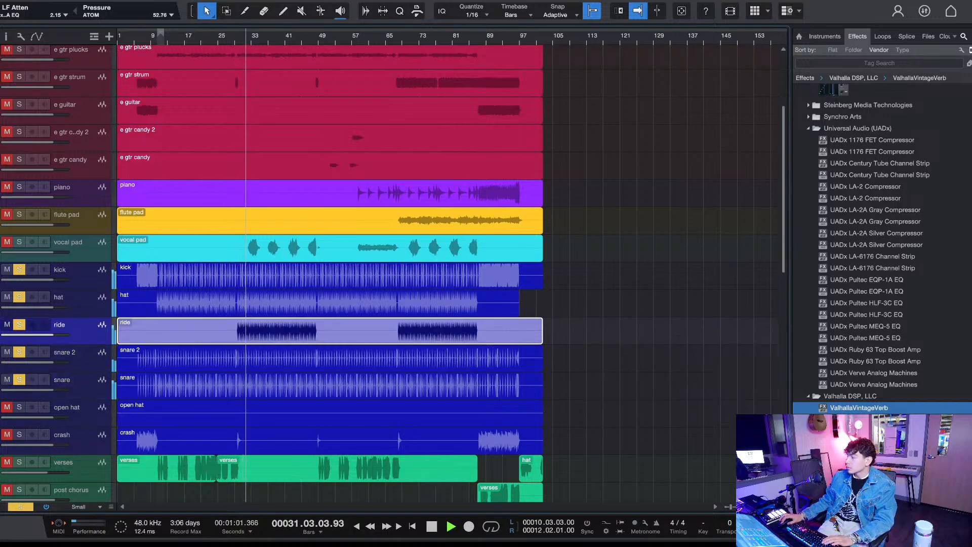
Step: Copy the hat's insert chain to the ride channel and set its ValhallaVintageVerb decay to 1.67 s and size to 23.2 %
key(F3)
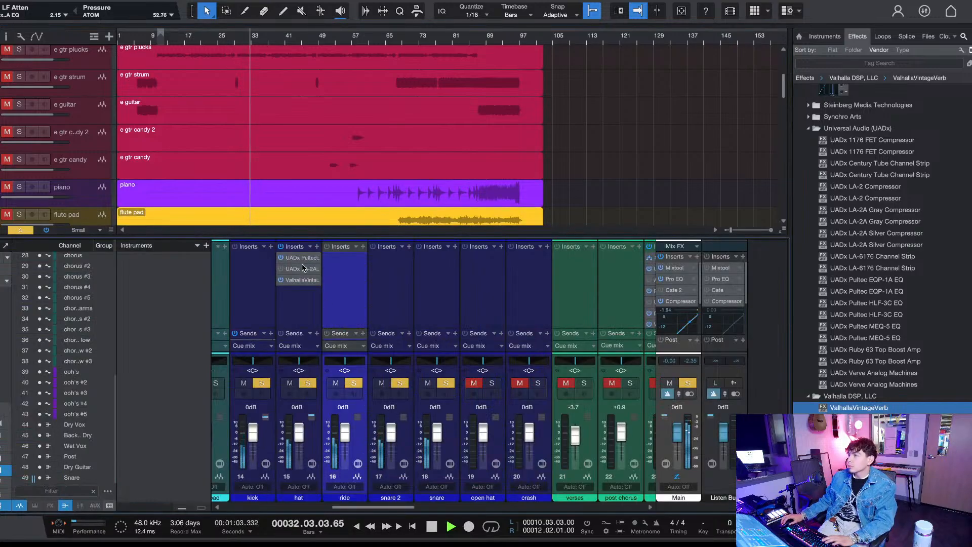
key(space)
drag(296, 250, 334, 289)
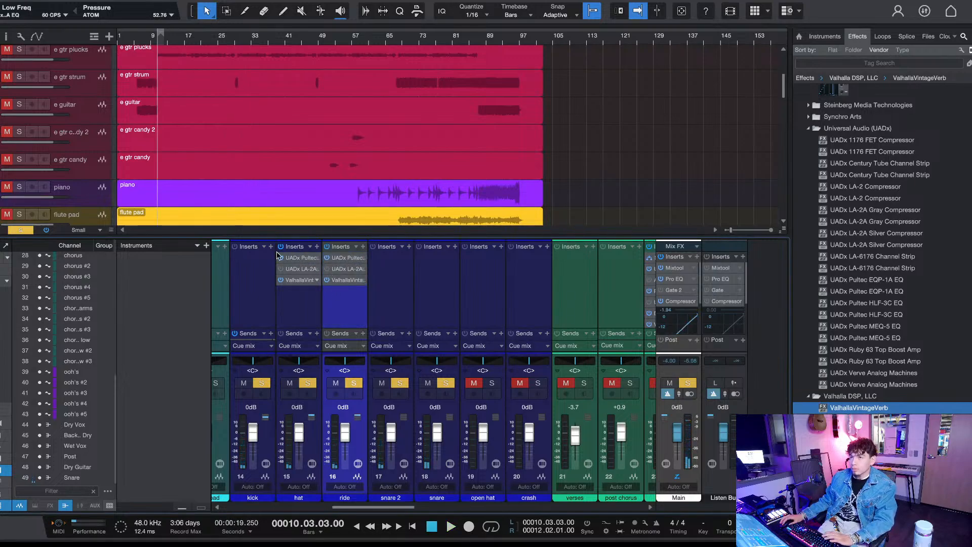
scroll(252, 193, down, 3)
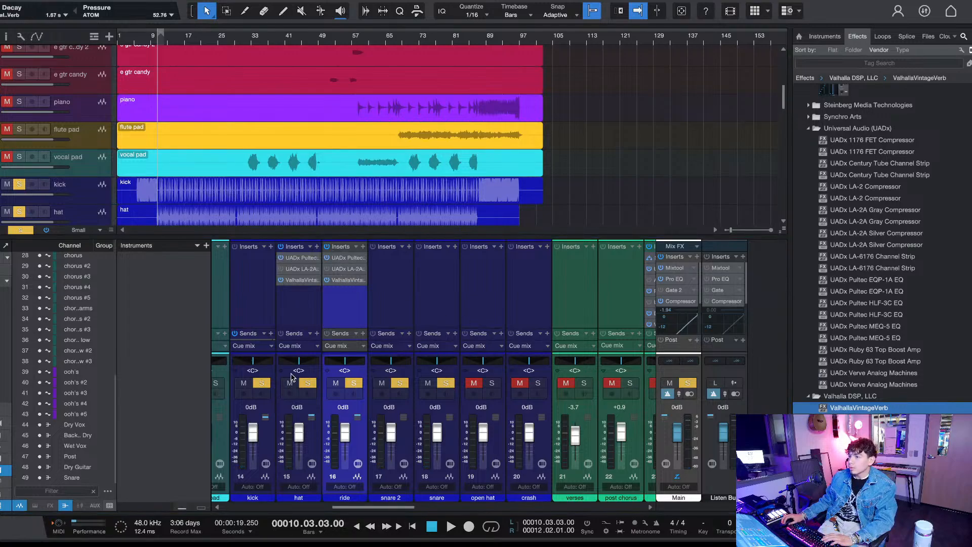
key(space)
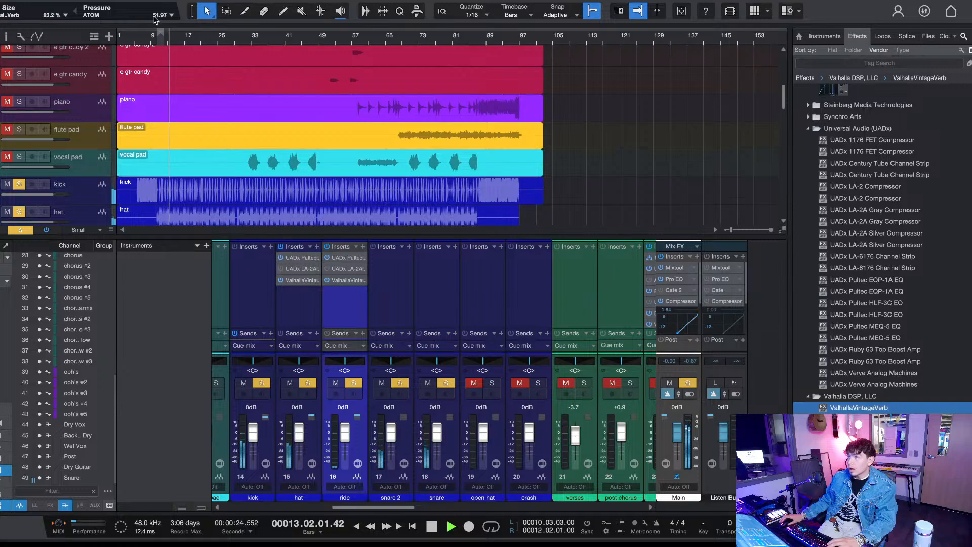
Step: Set the loop range to bars 29 to 31 and adjust the high-frequency boost of the ride's Pultec EQ during playback
scroll(169, 132, down, 1)
key(f)
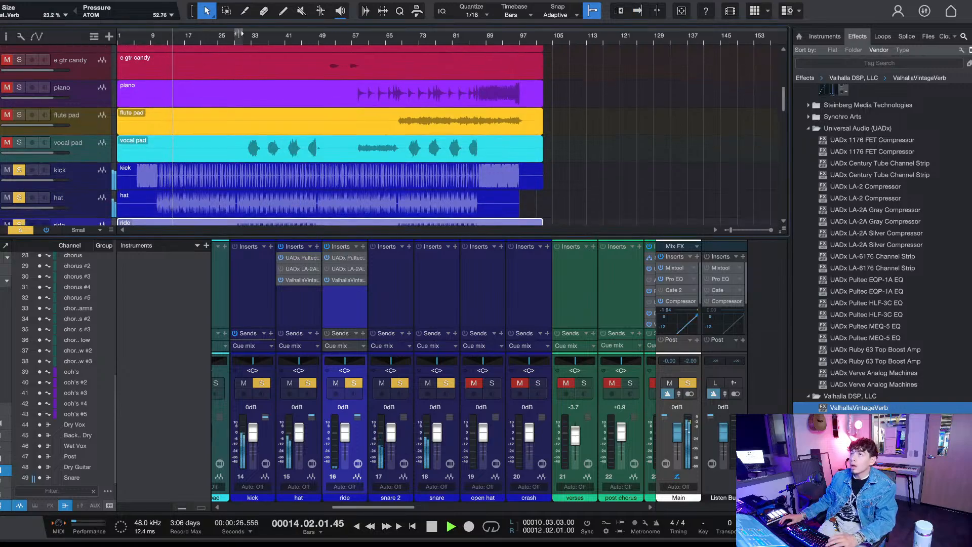
click(235, 38)
key(f)
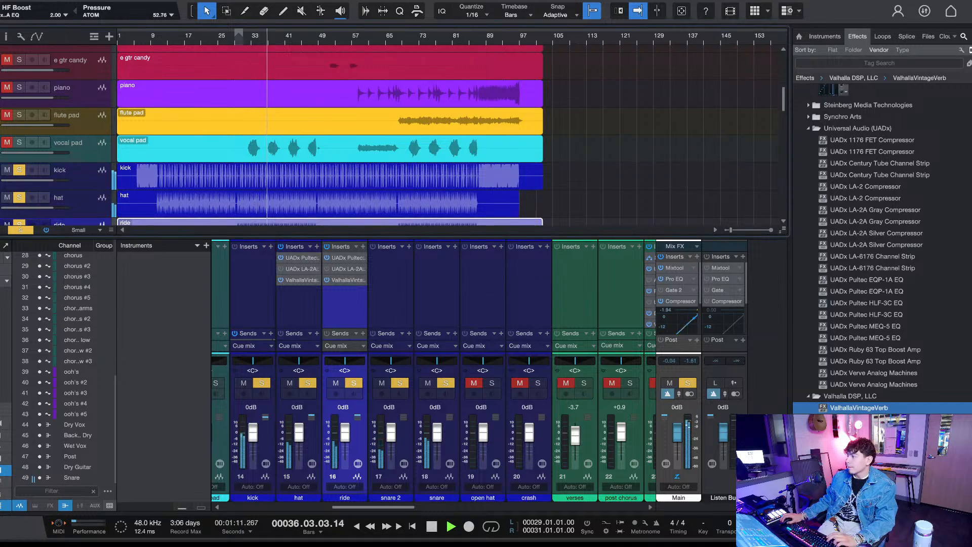
Step: Solo the open hat with the other drums and select its event in the arrangement during playback
key(F3)
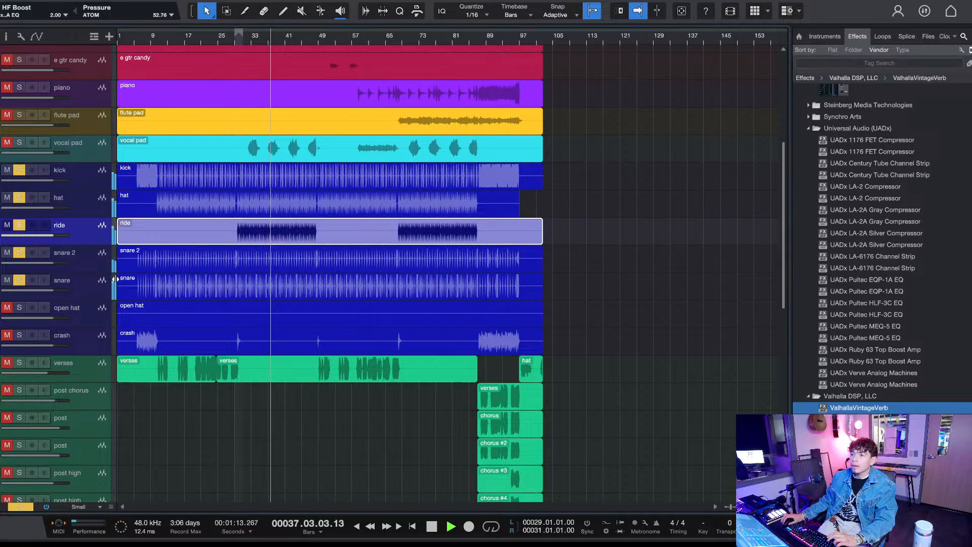
click(19, 308)
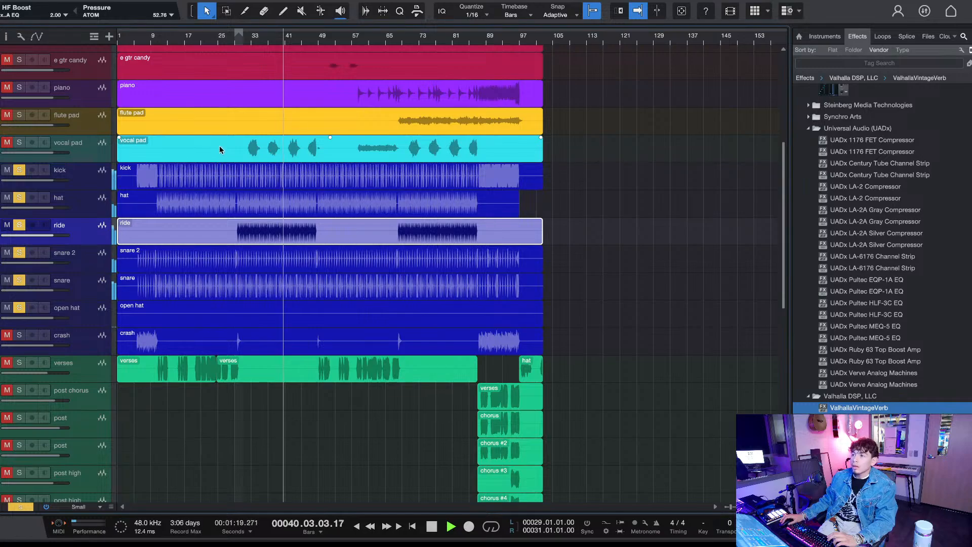
scroll(286, 39, up, 8)
scroll(287, 43, down, 8)
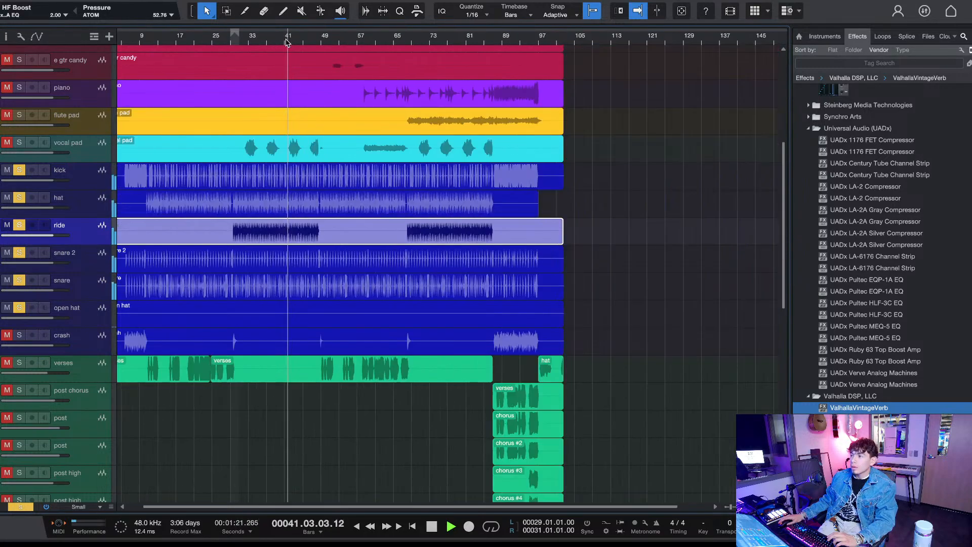
click(337, 308)
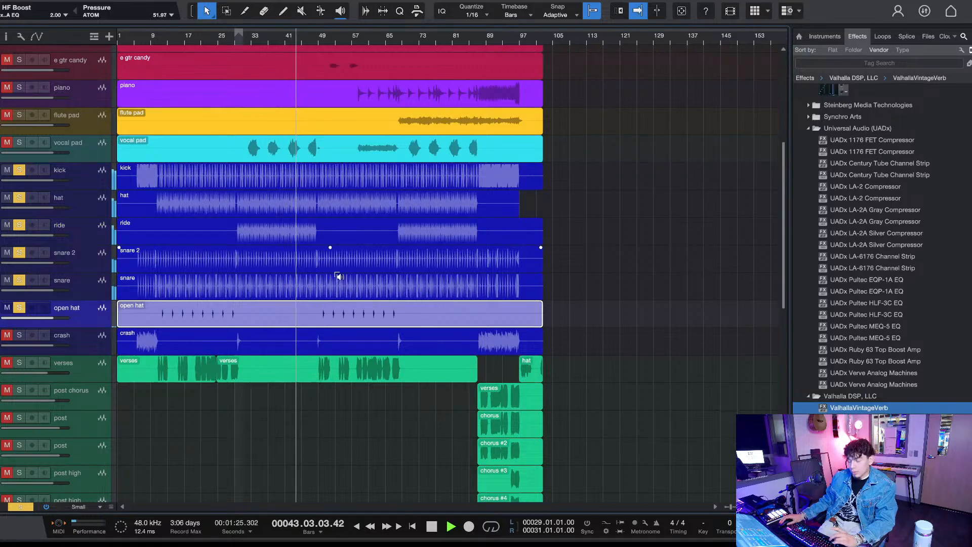
key(alt+z)
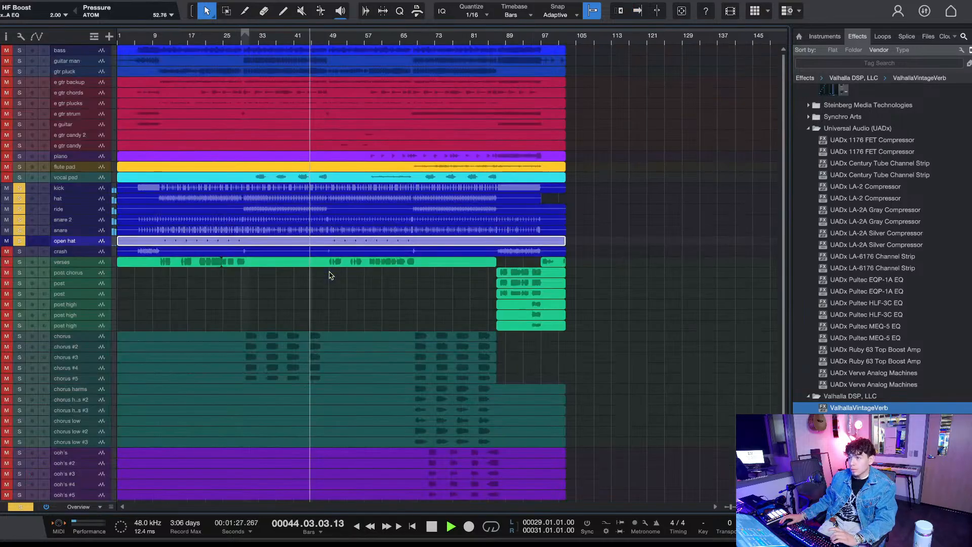
key(shift+e)
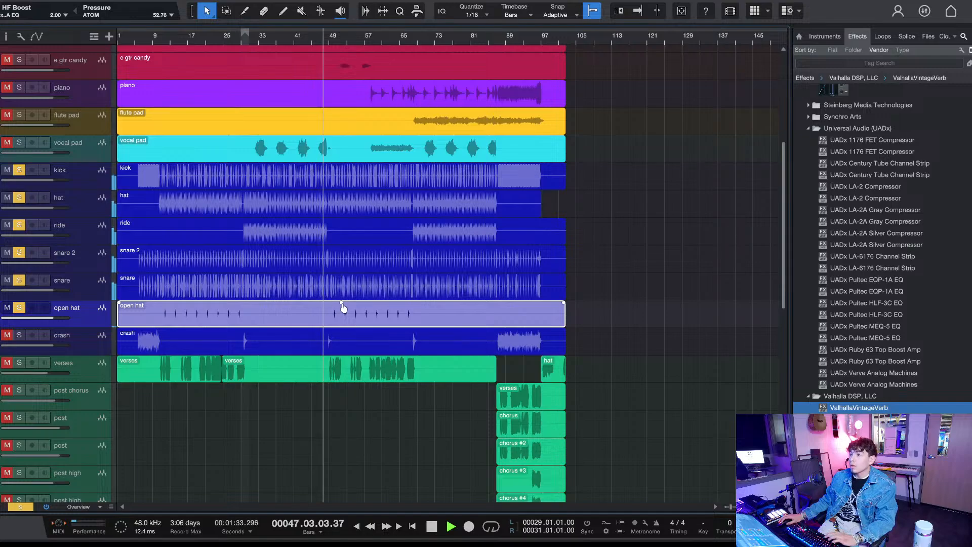
Step: Play the soloed drums from bar 47 into bar 49 to audition the open hat
key(space)
key(f)
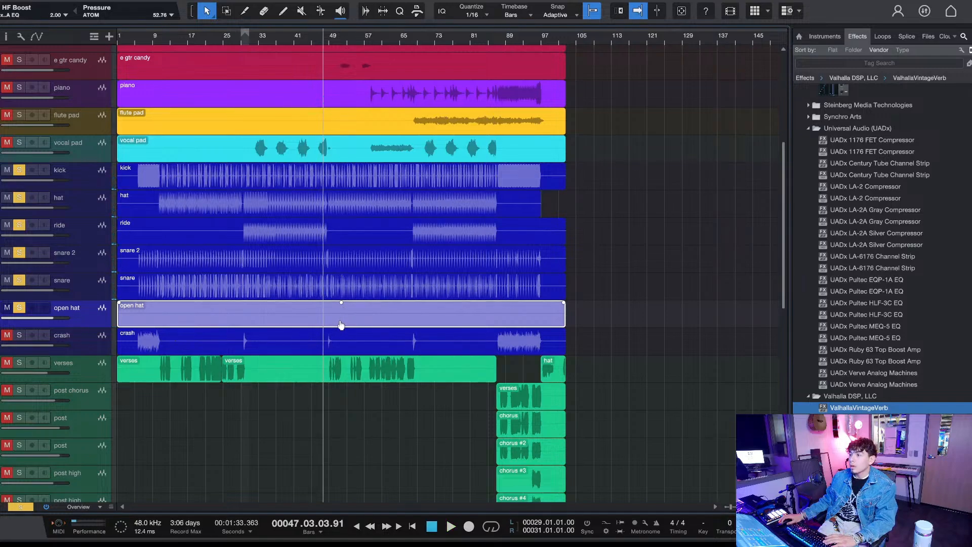
key(space)
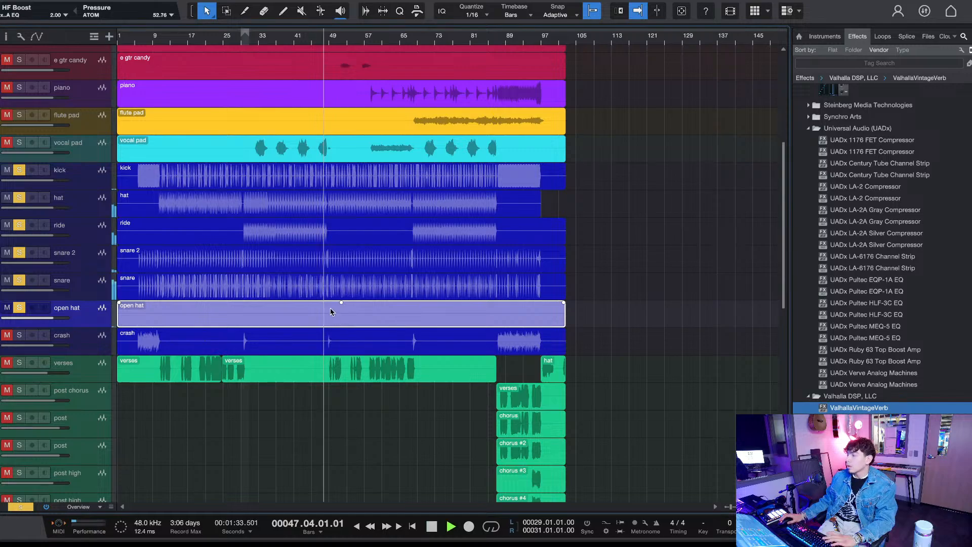
scroll(324, 43, up, 2)
scroll(325, 43, up, 3)
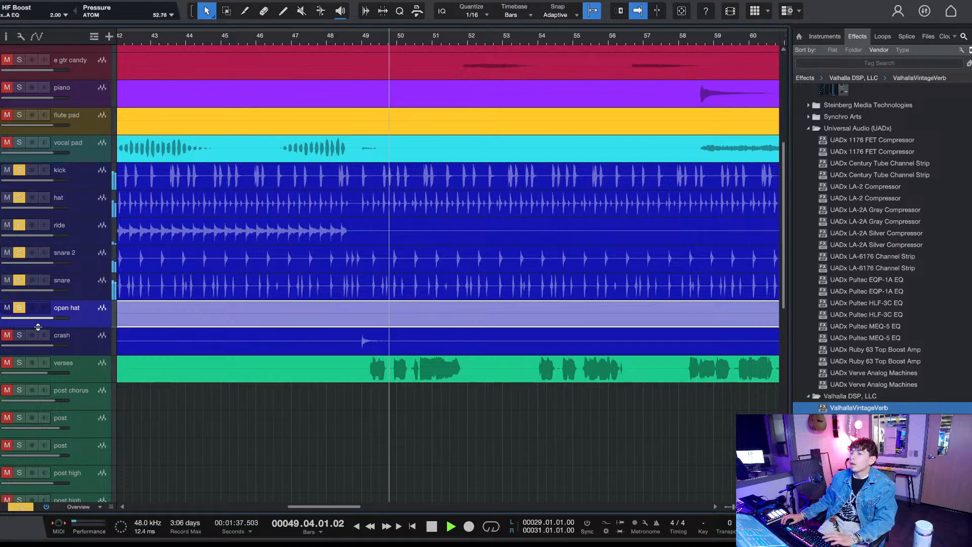
Step: Solo the crash with the other drums and play on from where it enters at bar 49
key(space)
click(7, 335)
click(19, 335)
drag(371, 41, 415, 44)
key(space)
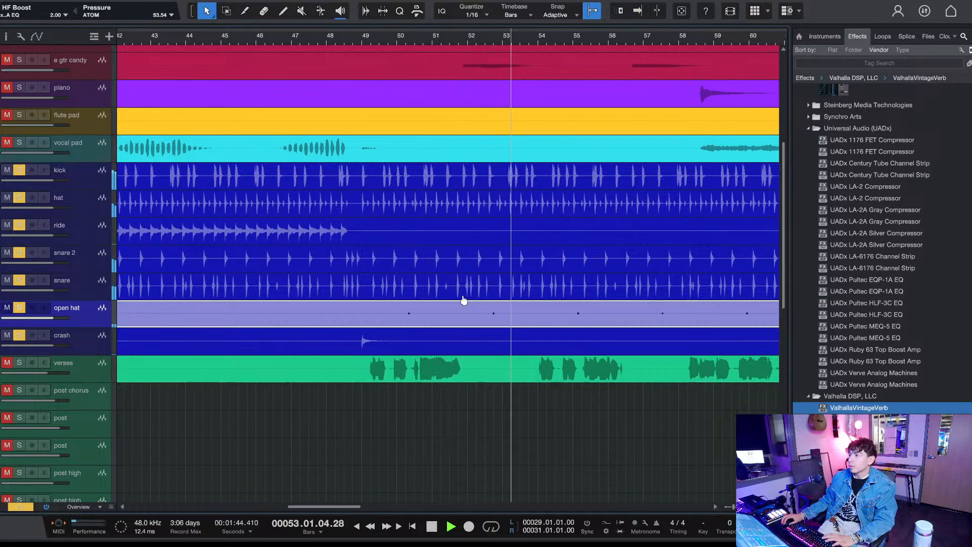
Step: Replay the drums around bar 52 to listen closely to the open hat hits
key(space)
click(503, 41)
click(487, 41)
key(space)
scroll(501, 43, up, 5)
key(space)
scroll(501, 43, down, 3)
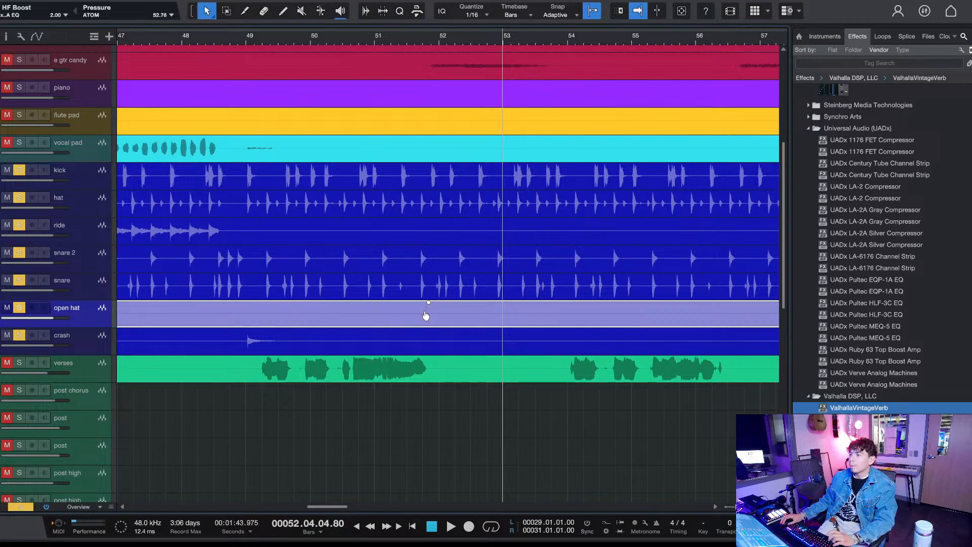
Step: Mute the open hat event with the Mute tool while the drums play from around bar 47
click(161, 38)
click(301, 11)
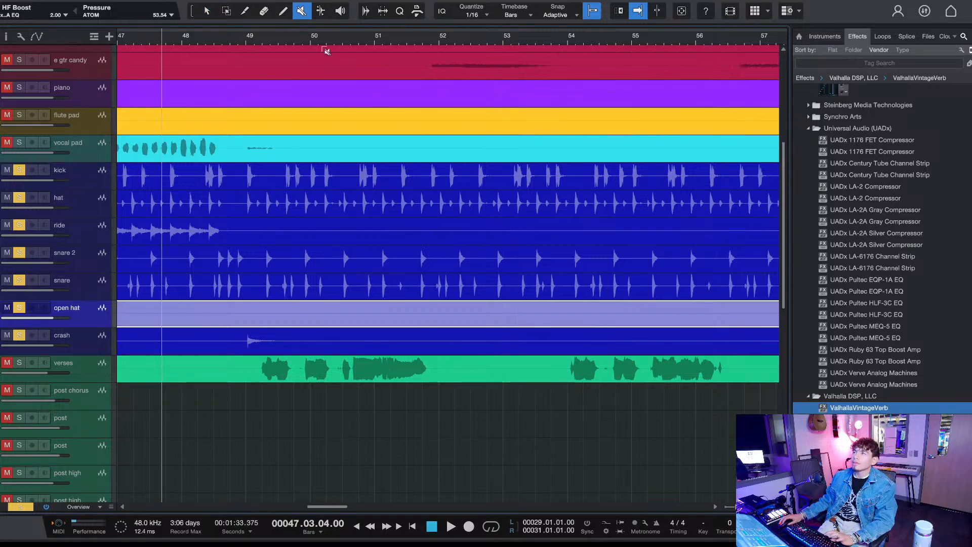
key(space)
click(272, 321)
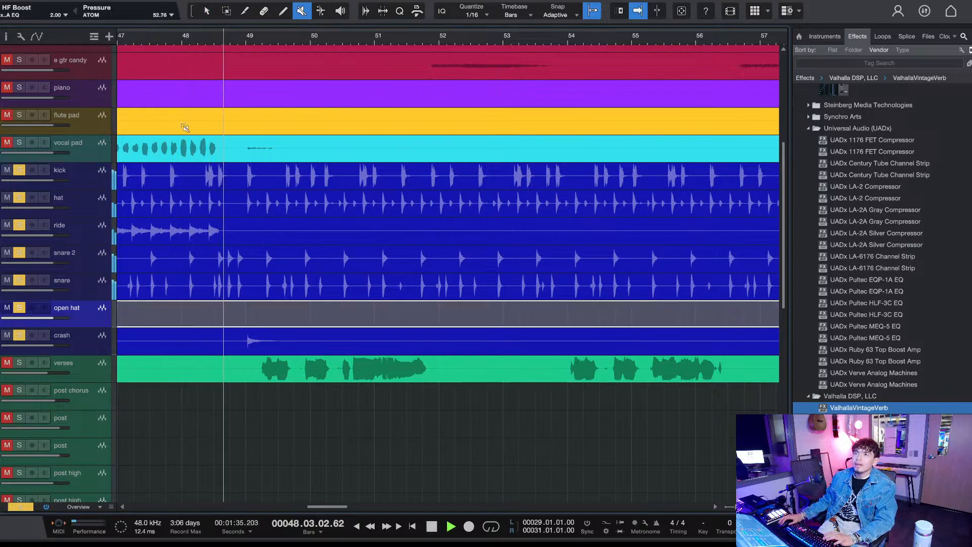
key(1)
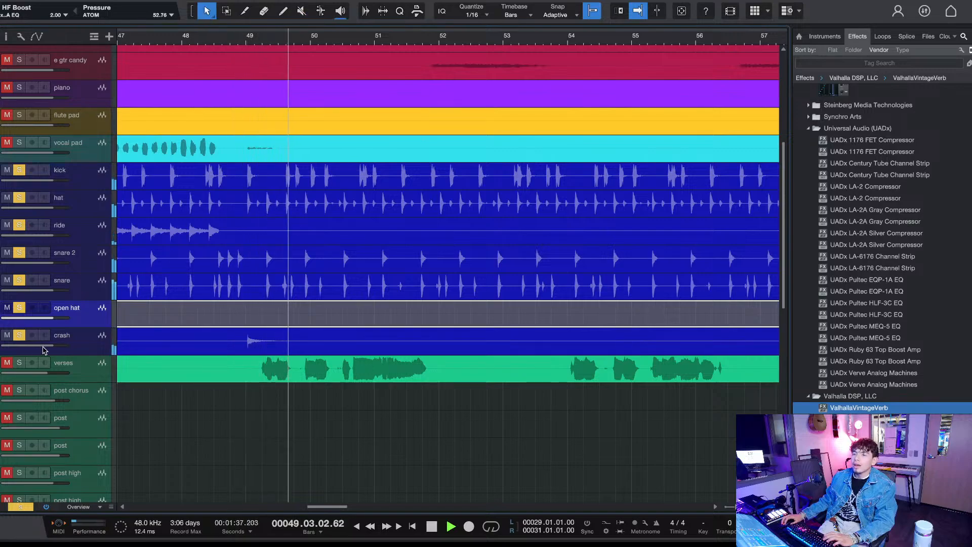
Step: Select the crash event and play the drums from its hit around bar 68
key(space)
click(254, 344)
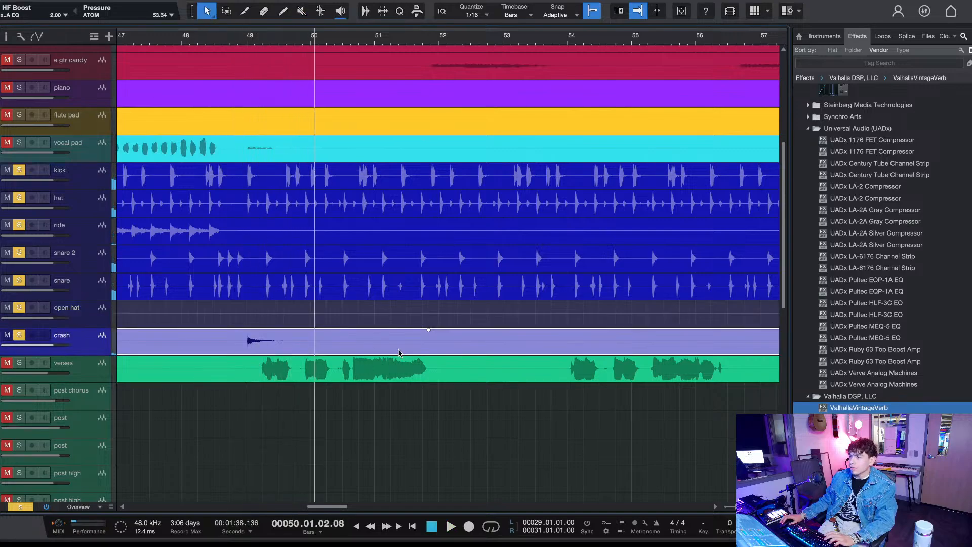
scroll(352, 42, down, 10)
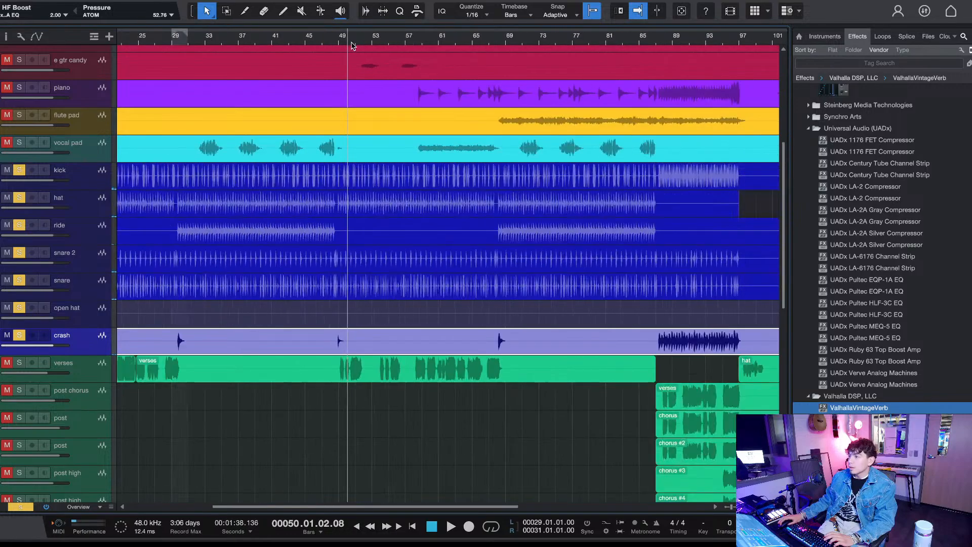
click(500, 42)
key(space)
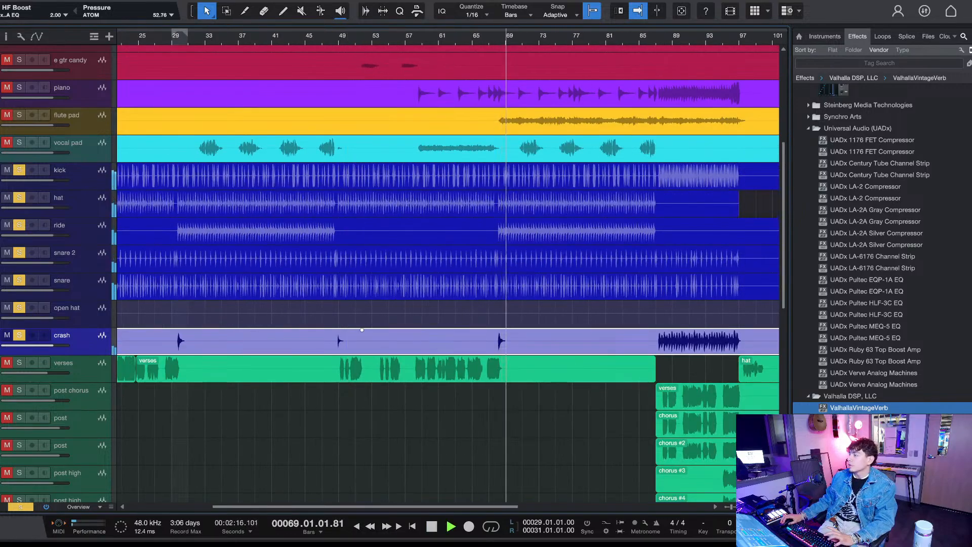
key(space)
Step: Insert a UADx Pultec EQP-1A EQ on the crash channel and play it with the loop range at bars 68 to 69
key(F3)
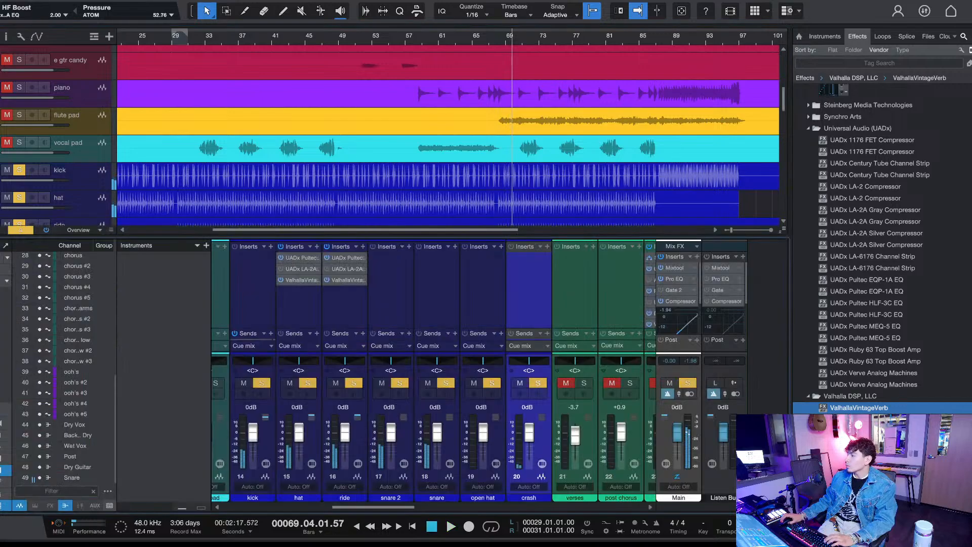
scroll(451, 144, down, 9)
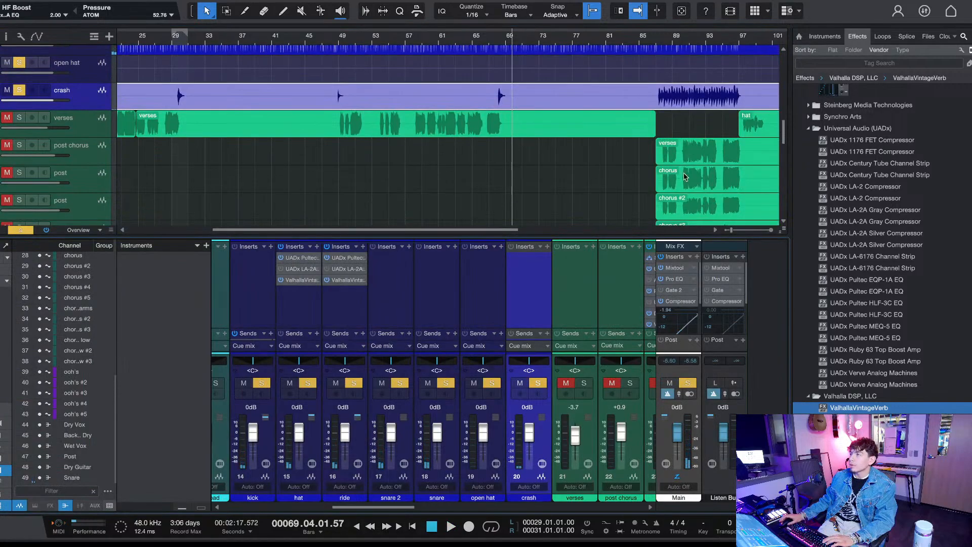
scroll(692, 184, up, 4)
drag(872, 279, 532, 290)
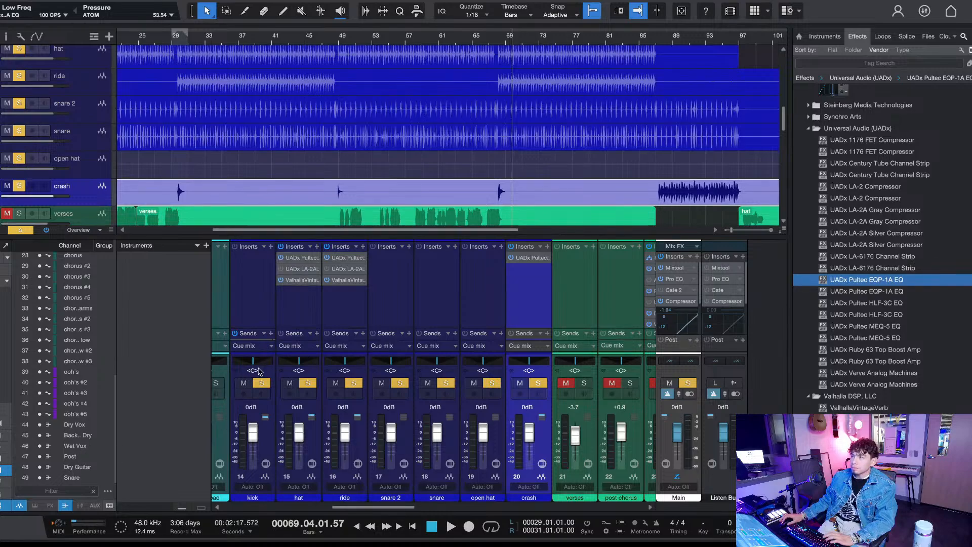
key(space)
click(501, 33)
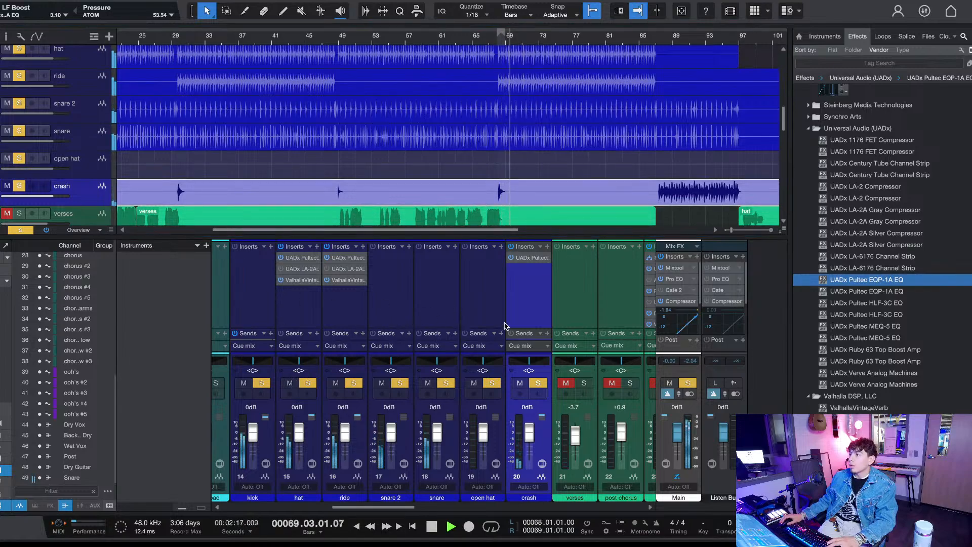
Step: Add ValhallaVintageVerb after the crash's Pultec EQ and set its decay to 2.17 s during playback
click(873, 408)
drag(385, 225, 351, 236)
key(space)
key(space)
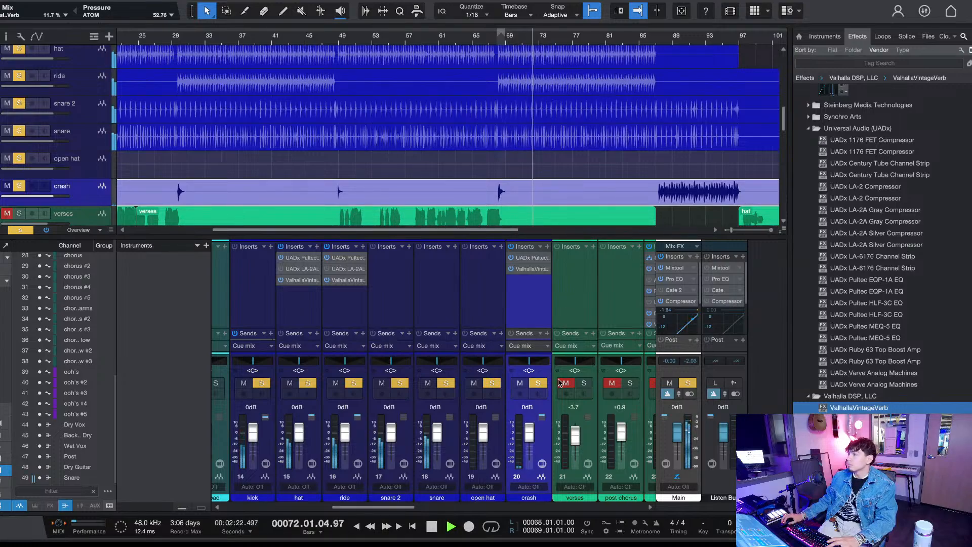
key(space)
key(space)
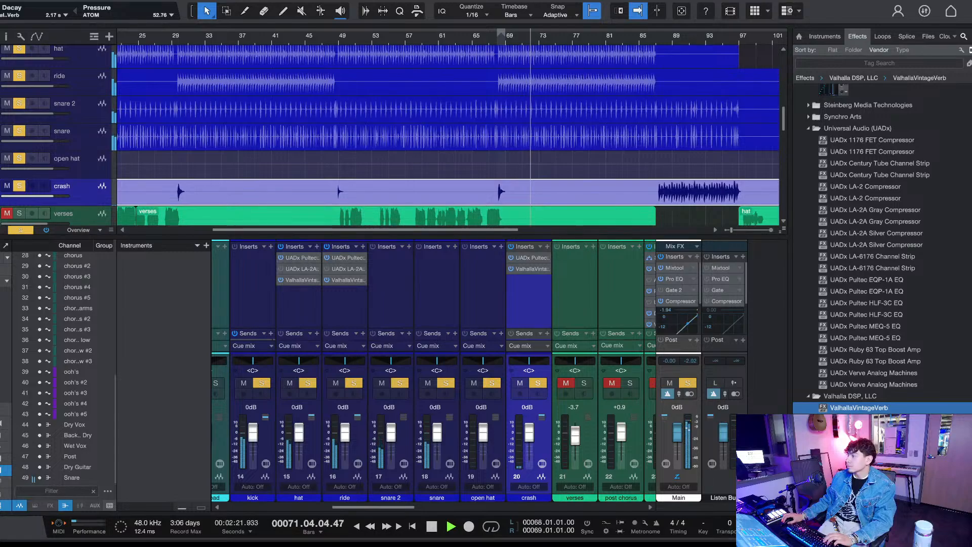
Step: Clear all solos and play the full mix from bar 68
key(F3)
key(space)
key(space)
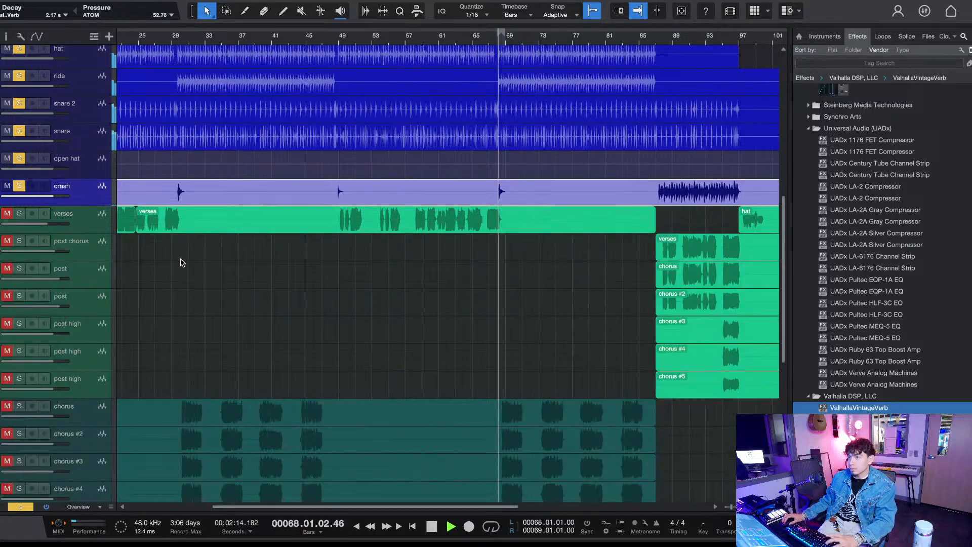
click(28, 503)
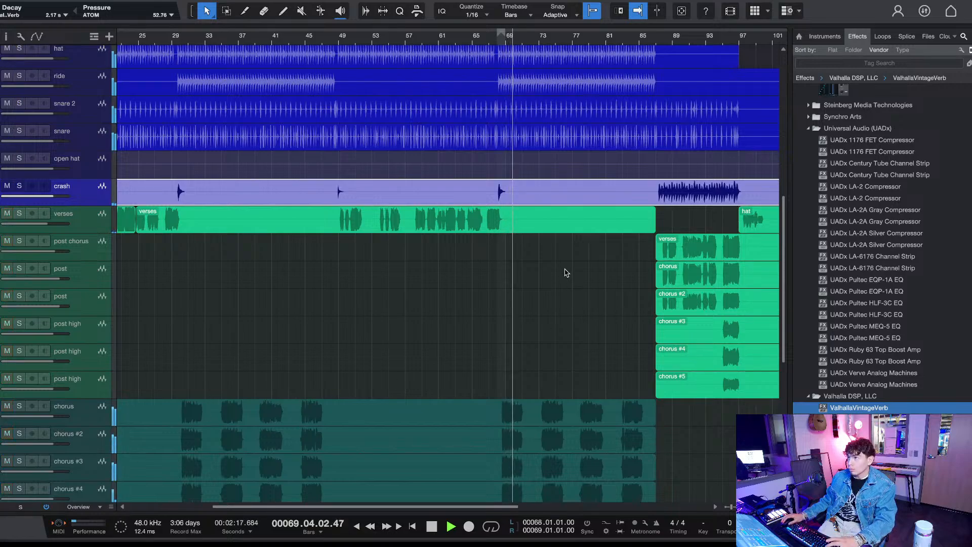
Step: Select all the chorus vocal tracks, from chorus through chorus low #3, and solo them for playback
scroll(550, 265, up, 4)
scroll(549, 266, up, 9)
scroll(547, 264, down, 13)
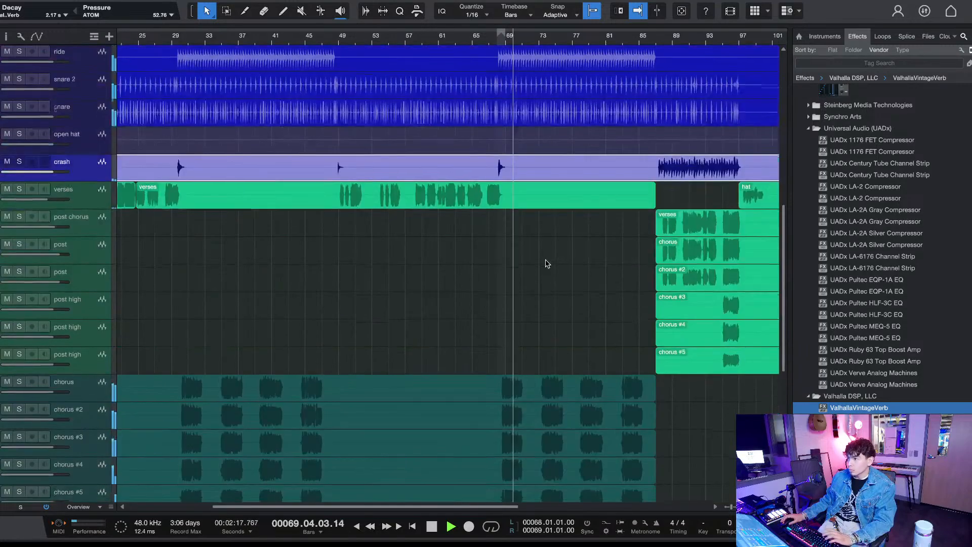
scroll(546, 263, down, 5)
scroll(557, 213, down, 5)
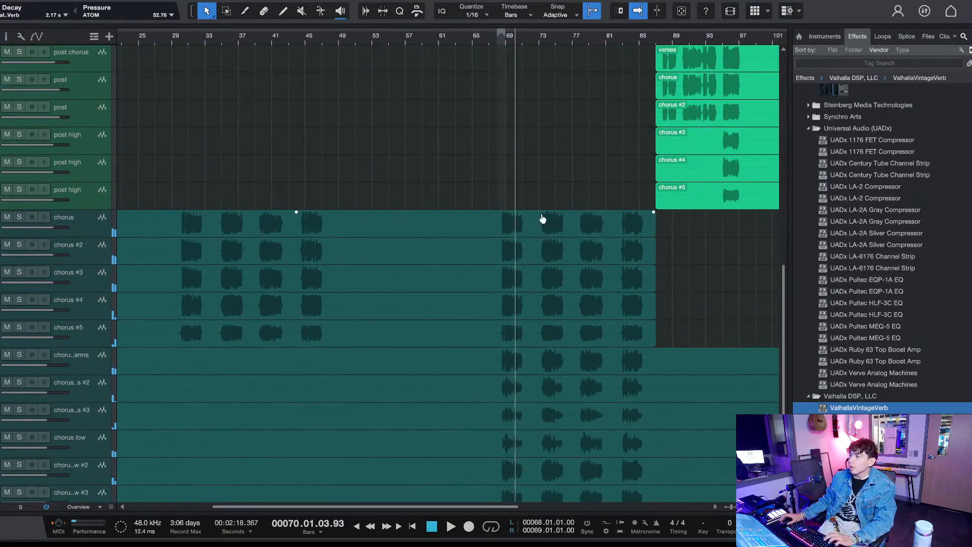
click(81, 122)
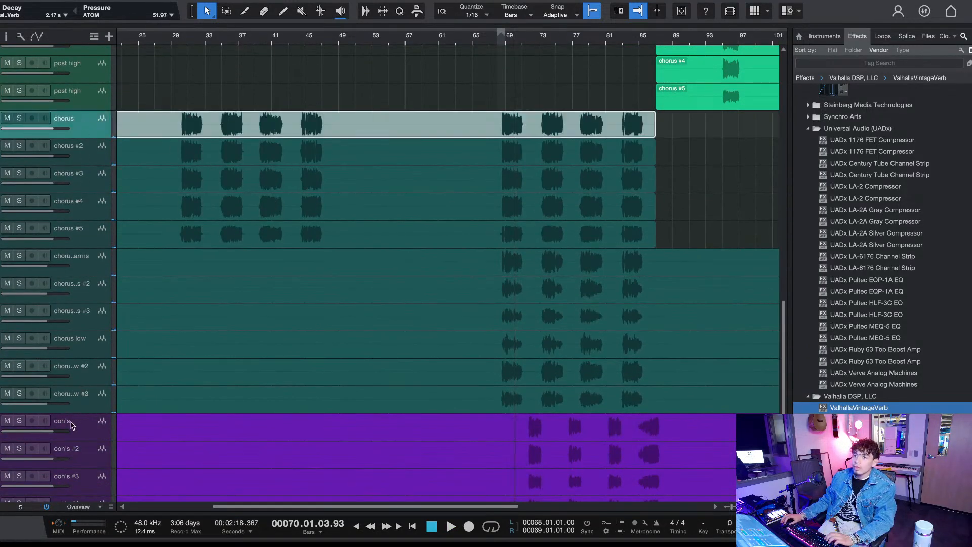
shift+click(81, 406)
click(20, 365)
key(space)
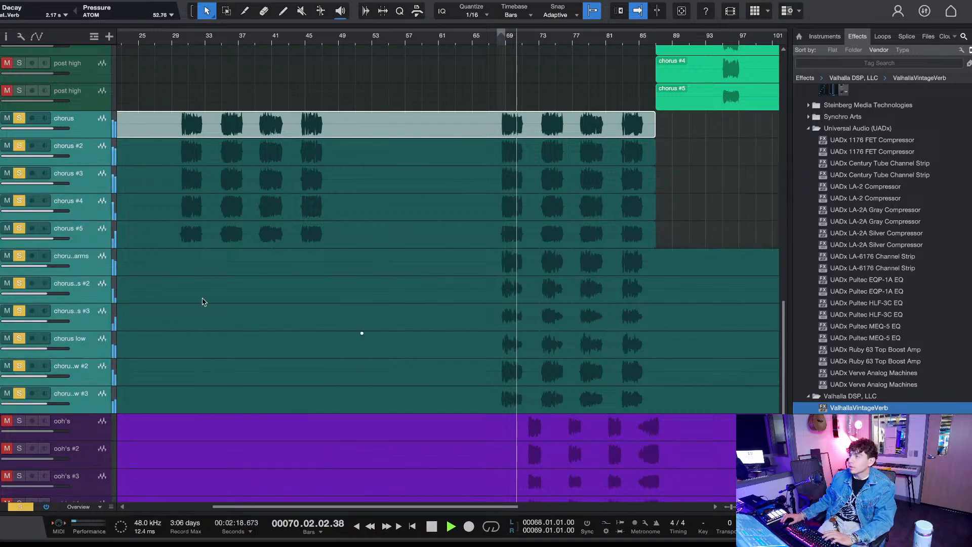
Step: Play the soloed chorus vocals from the second chorus near bar 68, and from the first chorus near bar 30
click(498, 39)
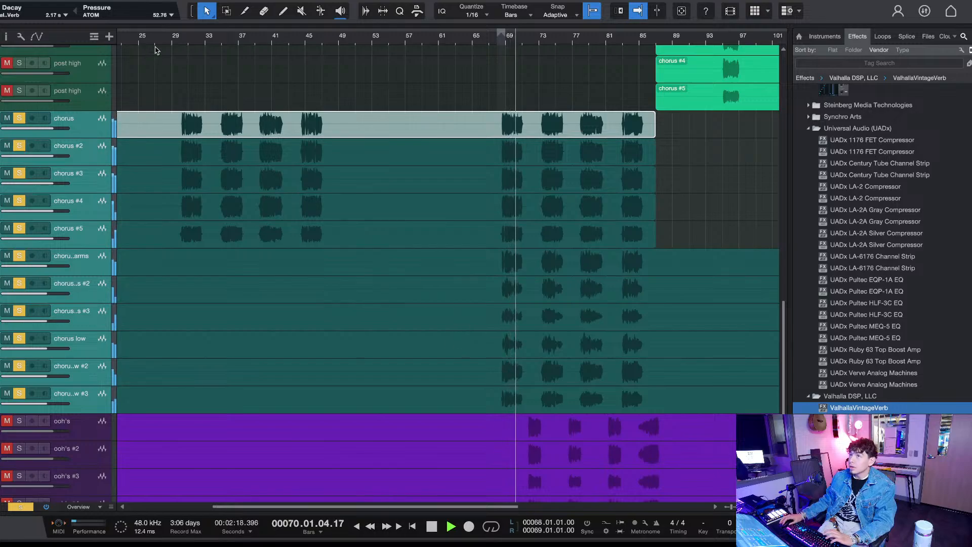
click(182, 39)
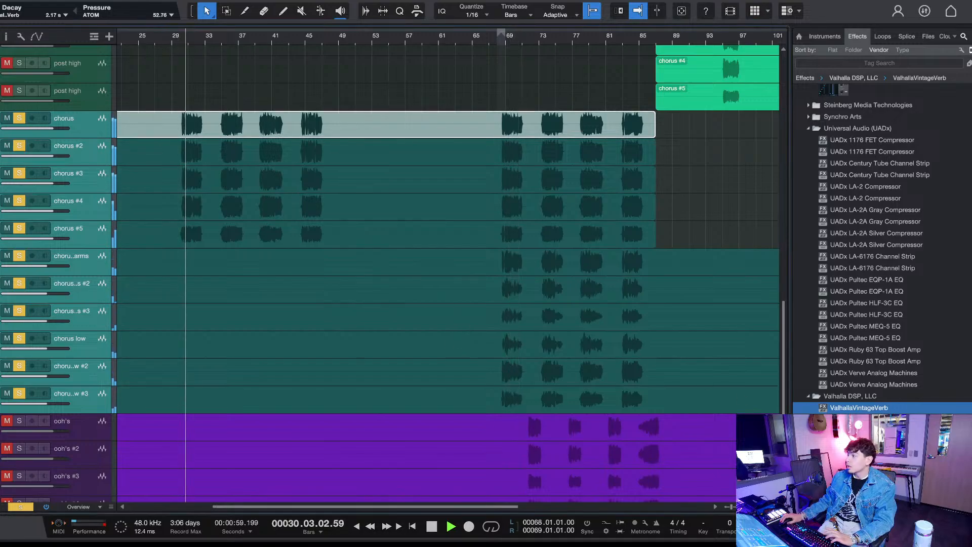
key(F3)
key(space)
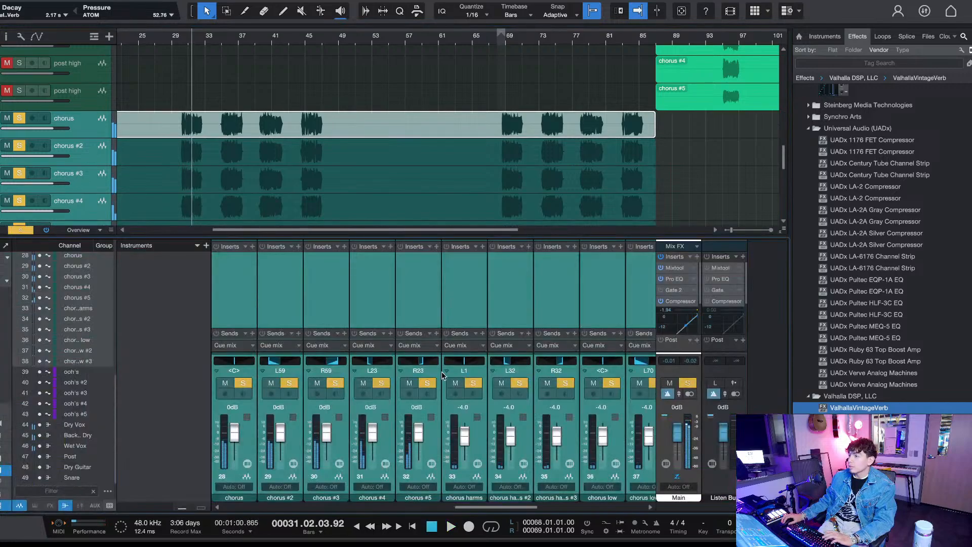
Step: Examine the vocal buses and their insert chains in the mixer, along with the chorus vocal channels
drag(500, 506, 639, 510)
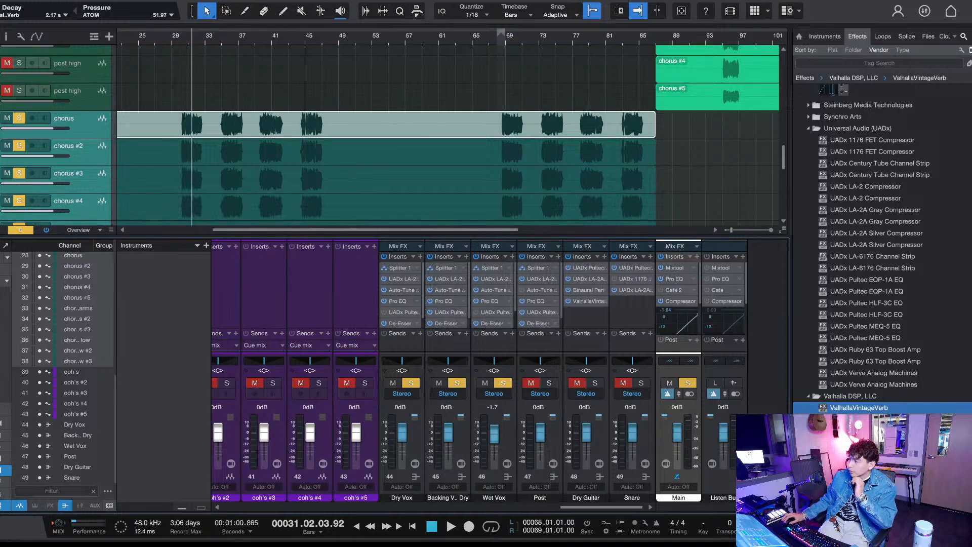
key(F3)
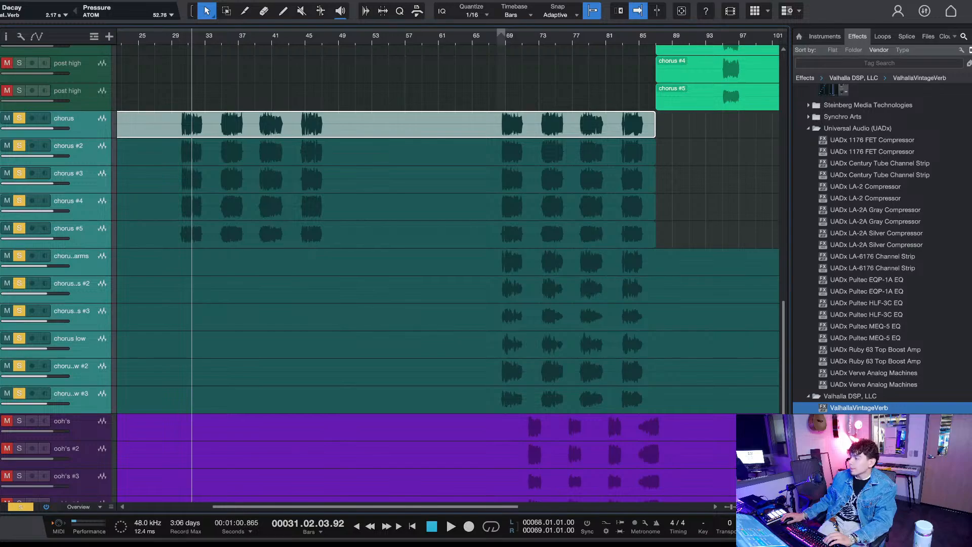
key(F3)
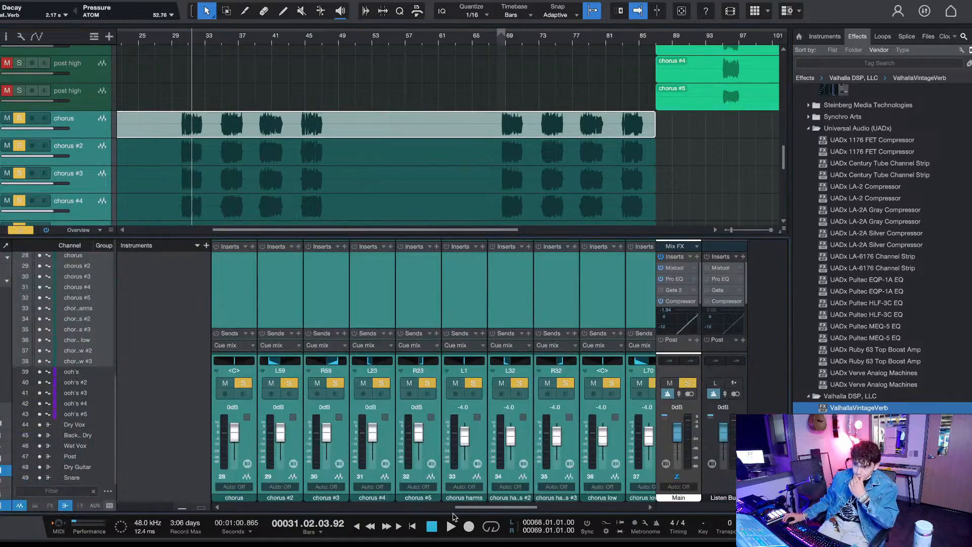
Step: Play the soloed chorus vocals from the first chorus at bar 30 with the vocal buses in view
drag(458, 507, 562, 507)
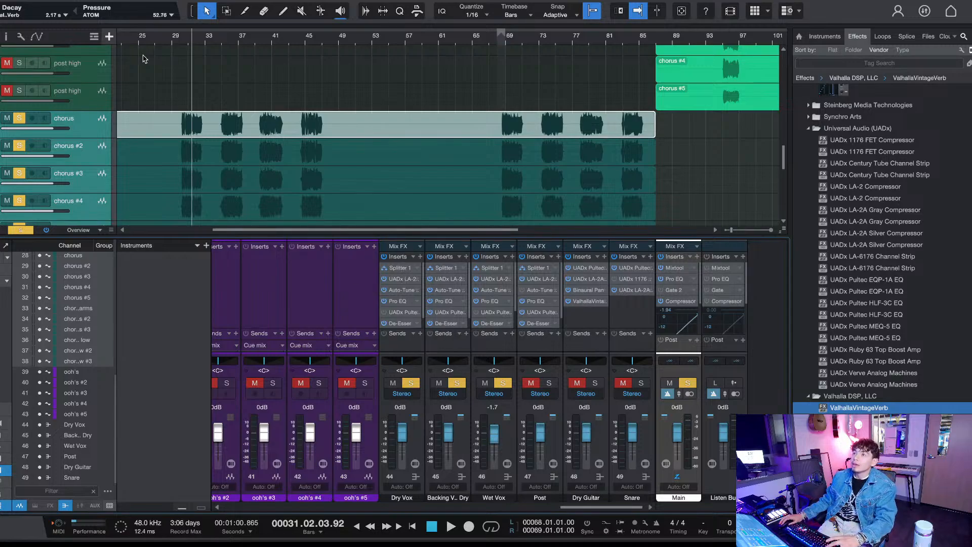
drag(187, 34, 188, 34)
click(181, 40)
key(space)
key(space)
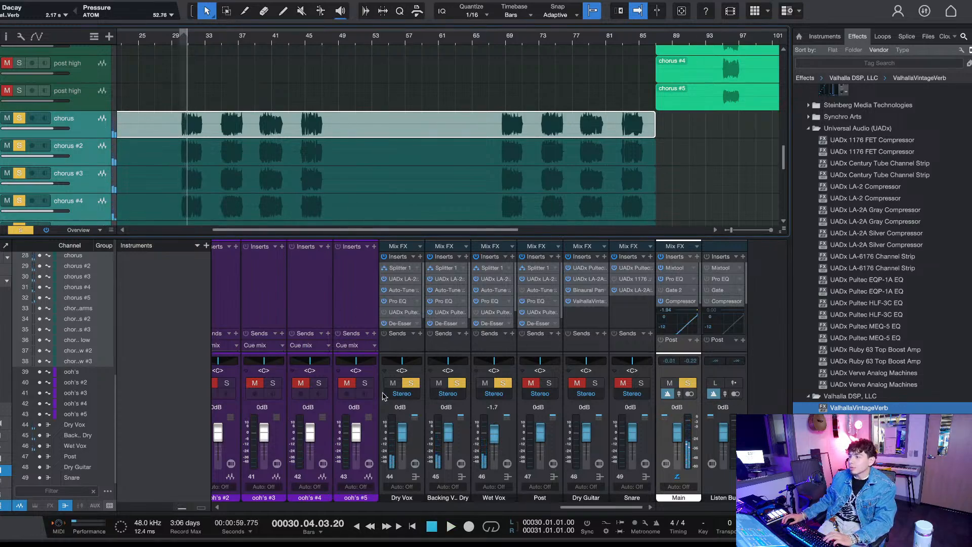
Step: Reveal the Dry Vox, Backing Vox Dry and Wet Vox bus lanes in the full-height arrangement and enlarge them to show volume automation
click(424, 444)
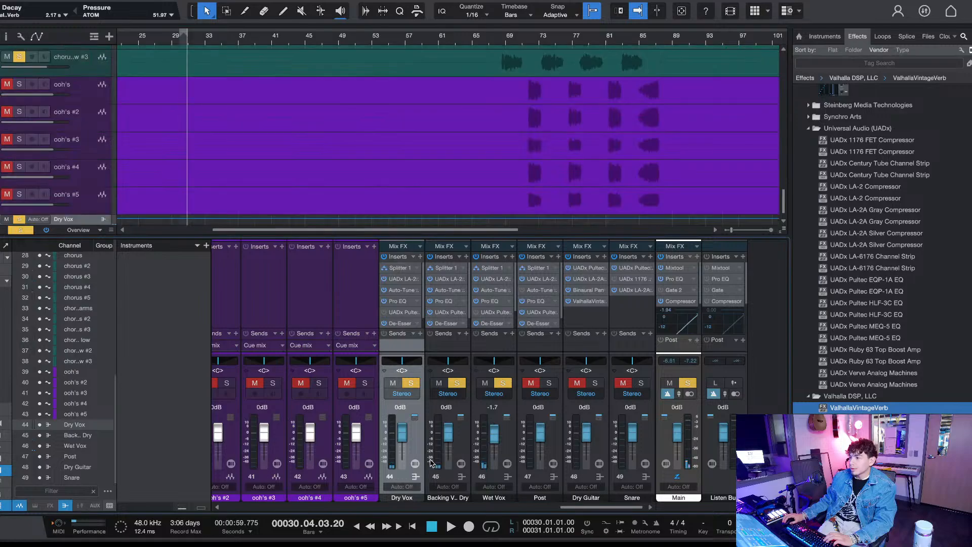
click(452, 438)
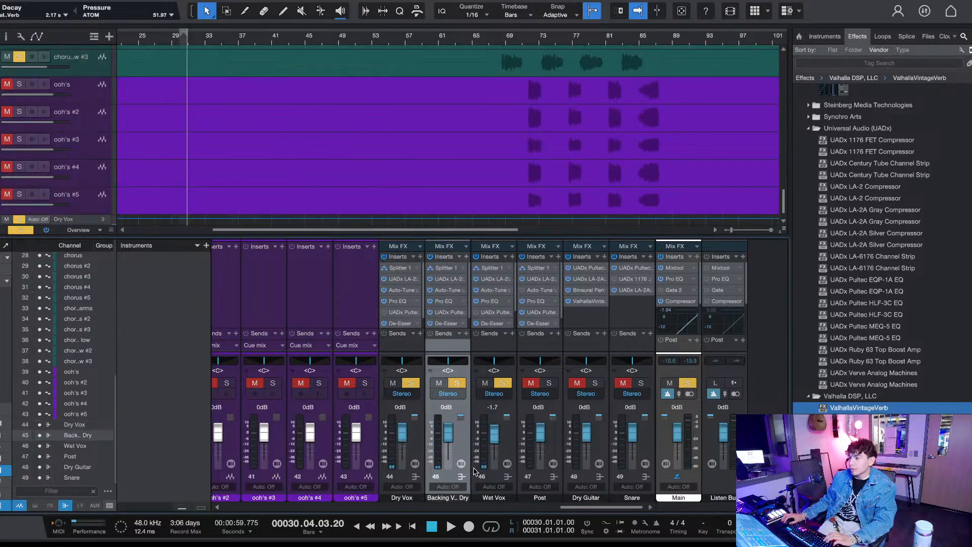
click(498, 444)
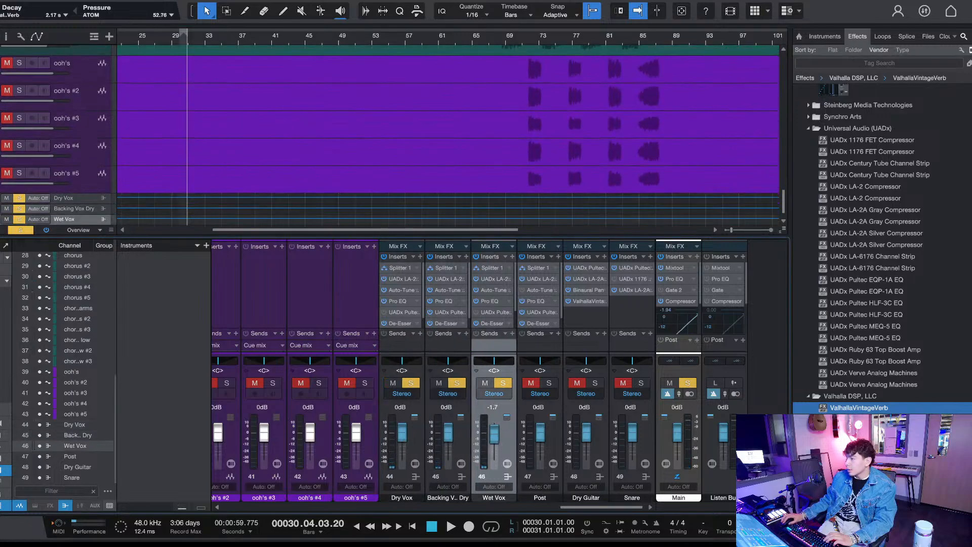
key(F3)
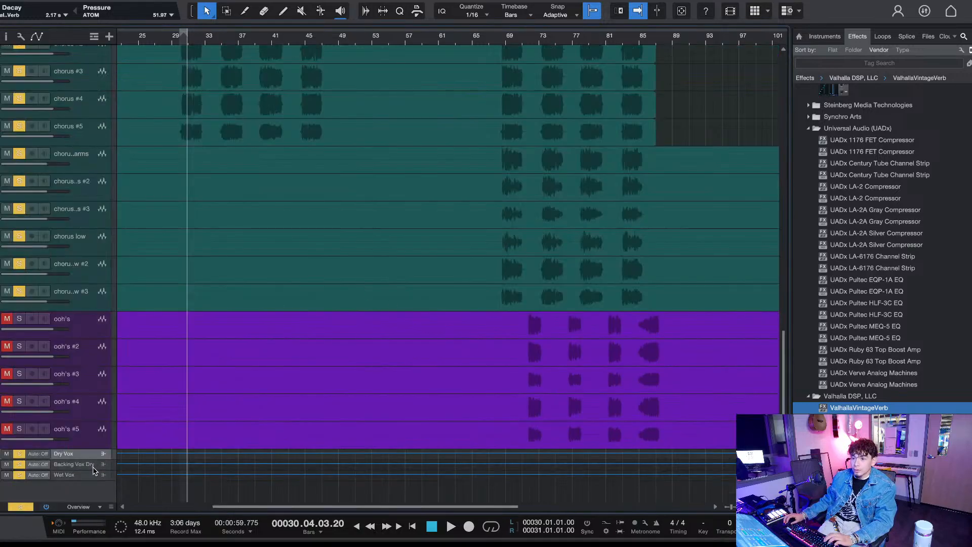
drag(85, 480, 88, 494)
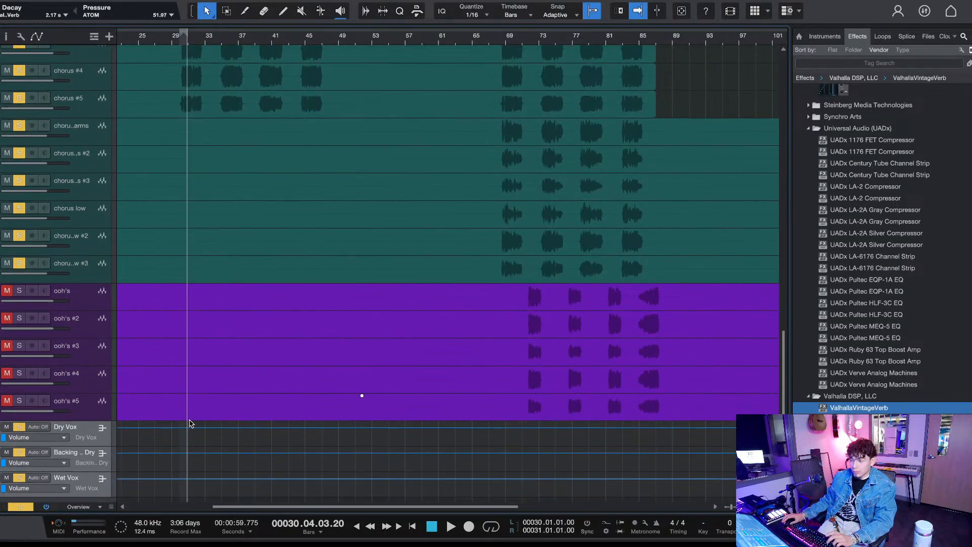
Step: Add a volume automation point at the song start on the Dry Vox, Backing Vox Dry and Wet Vox lanes
scroll(189, 424, left, 10)
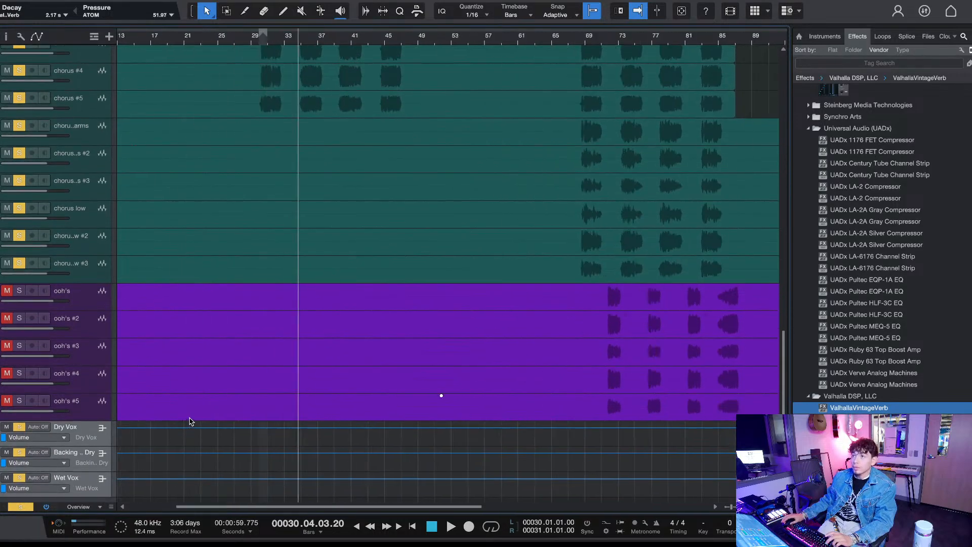
click(116, 427)
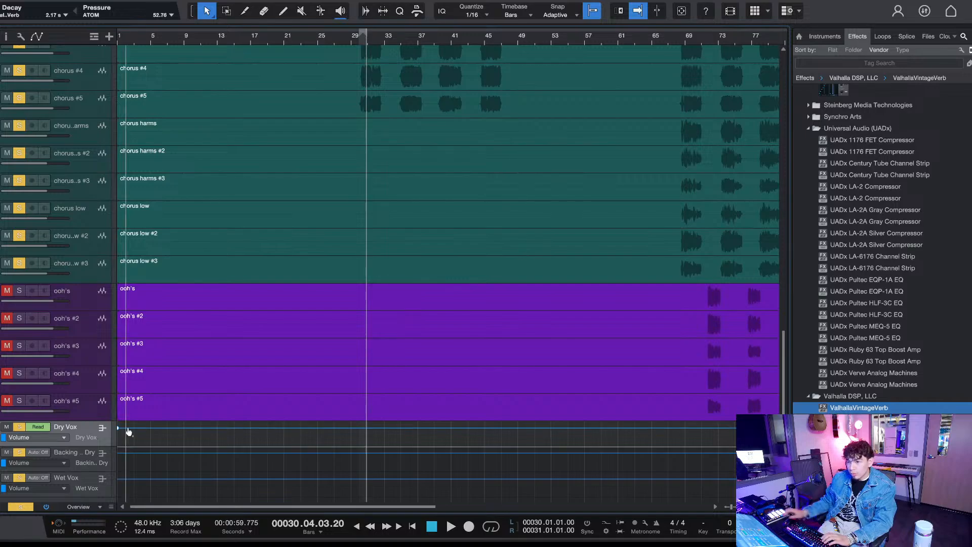
click(120, 453)
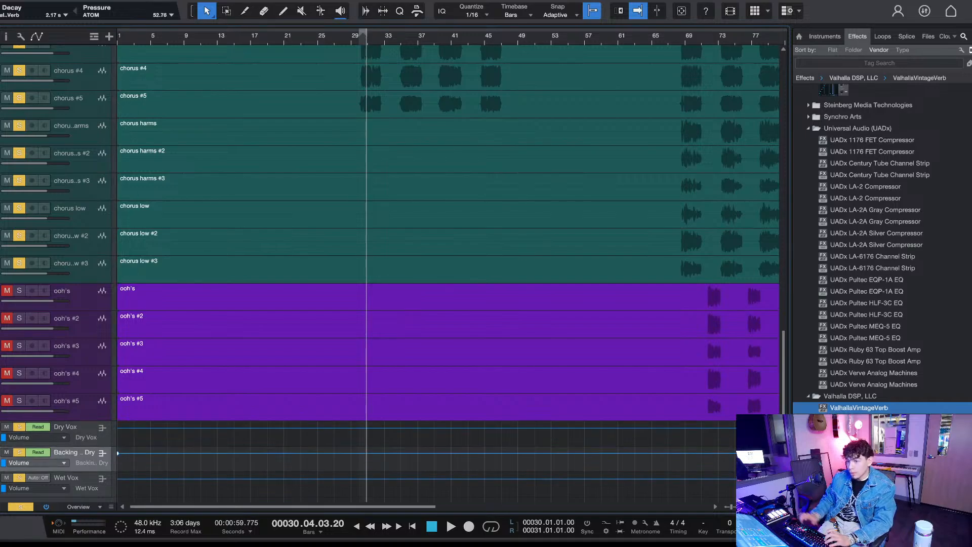
click(100, 488)
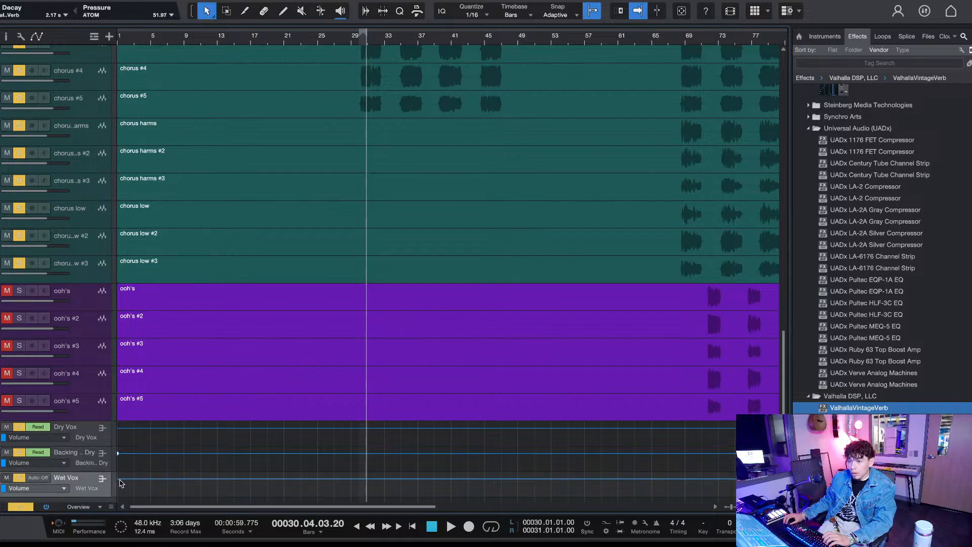
click(120, 481)
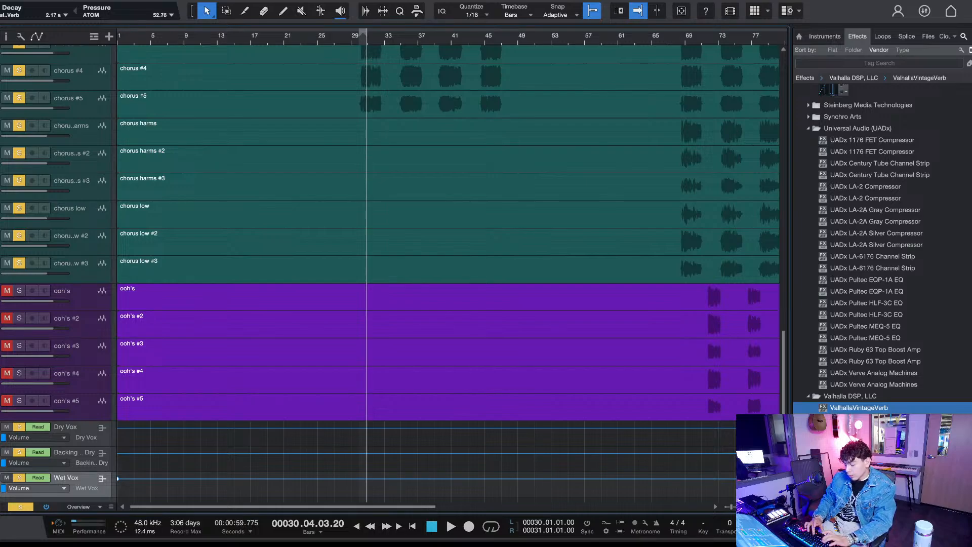
Step: Clear all solos and play the full mix from bar 30
key(space)
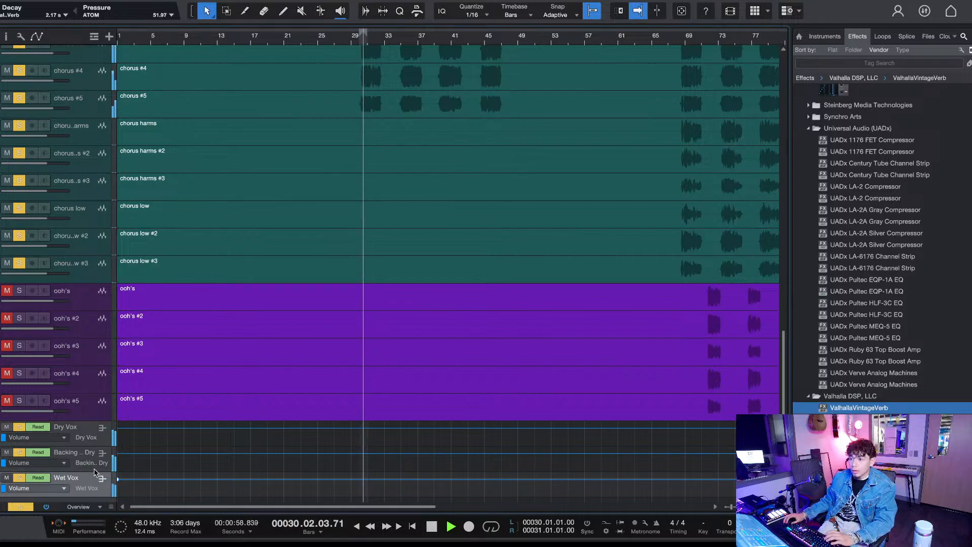
click(20, 507)
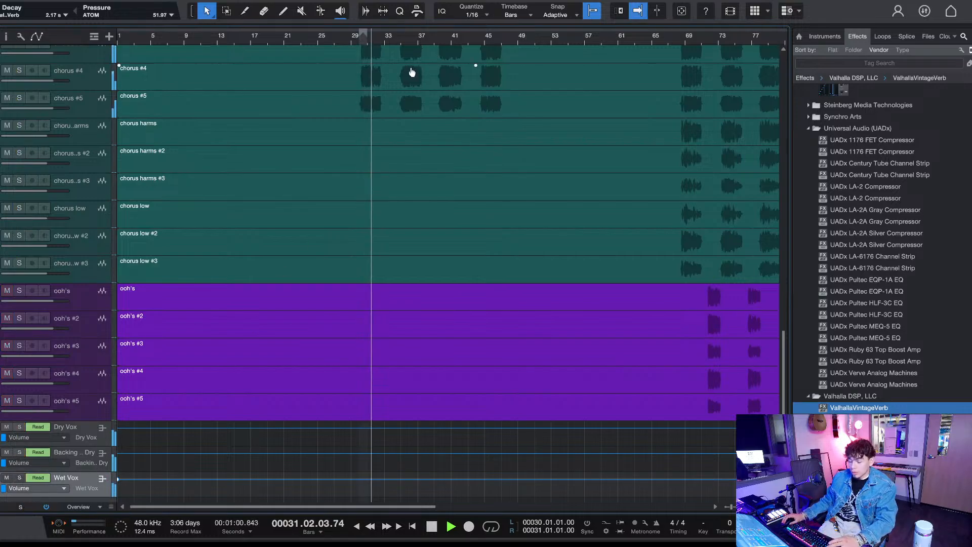
scroll(378, 85, up, 5)
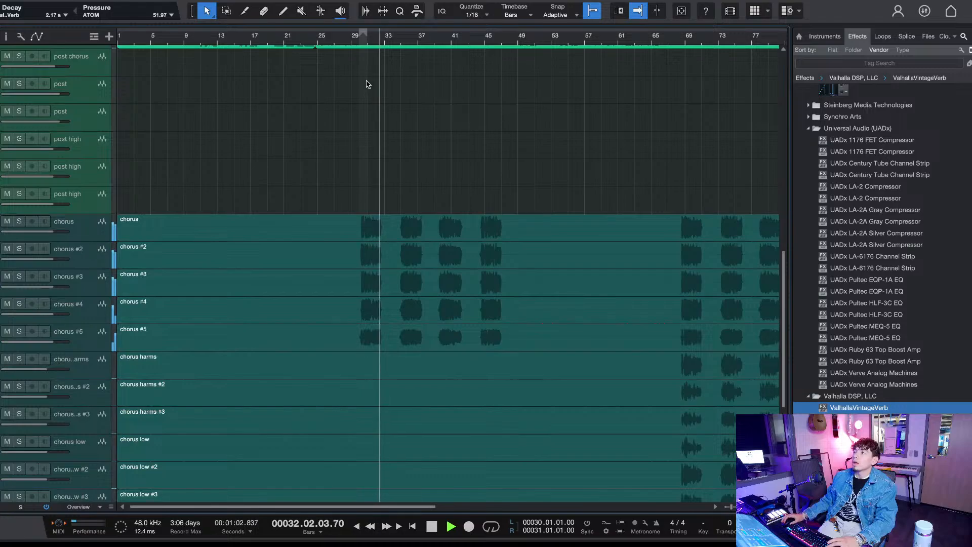
scroll(360, 84, up, 6)
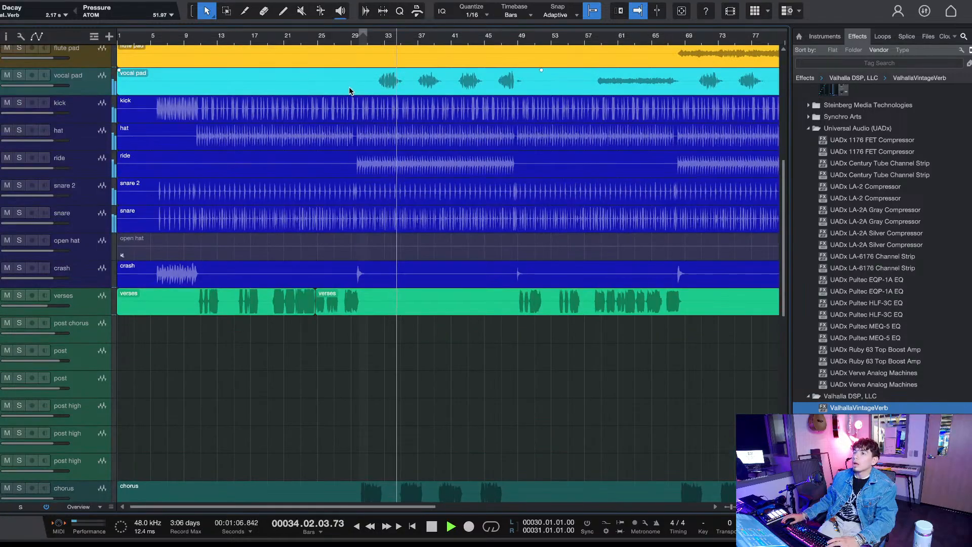
key(space)
key(space)
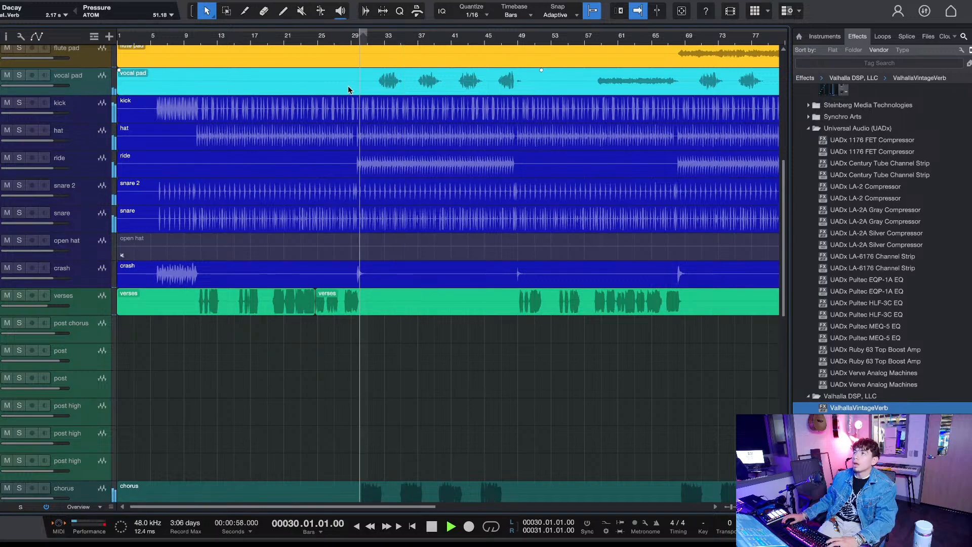
Step: Play the full mix from bar 29 and examine the vocal, drum and guitar tracks during the first chorus
key(space)
key(space)
key(space)
click(355, 26)
key(space)
scroll(420, 128, down, 4)
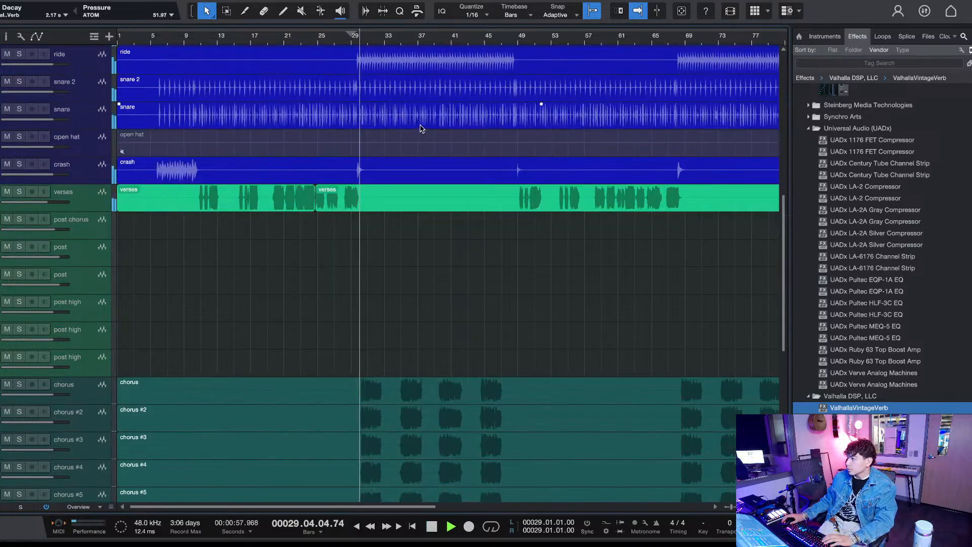
scroll(420, 128, down, 7)
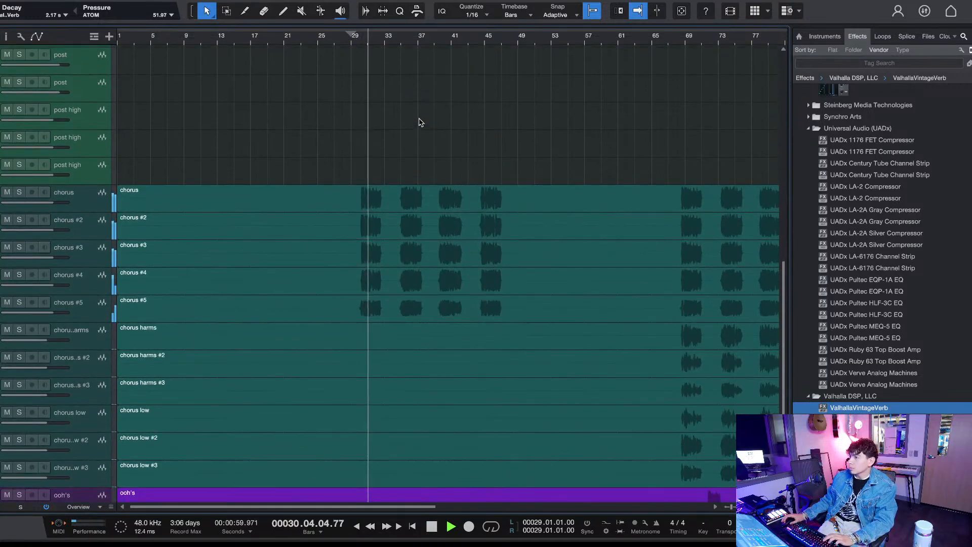
scroll(419, 122, down, 1)
scroll(425, 121, down, 1)
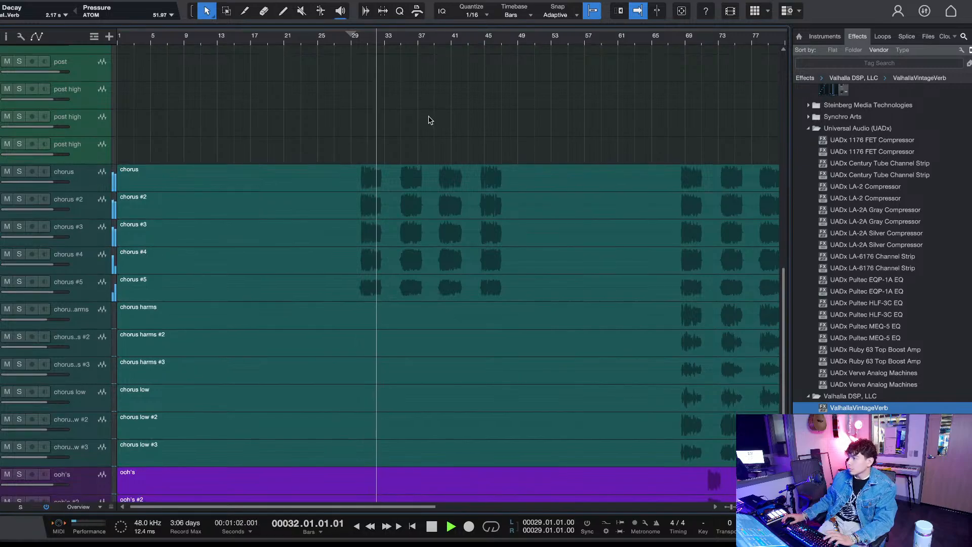
scroll(429, 120, right, 5)
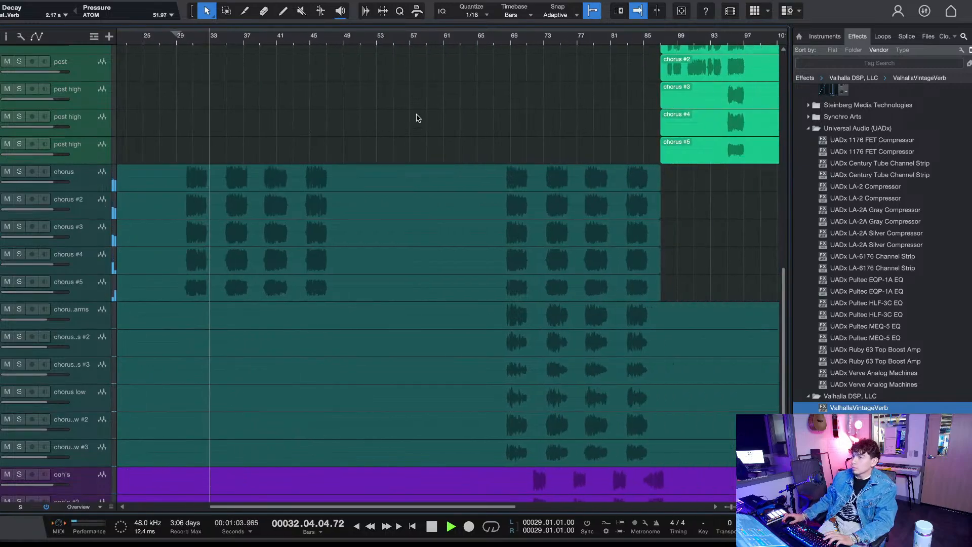
scroll(406, 127, up, 12)
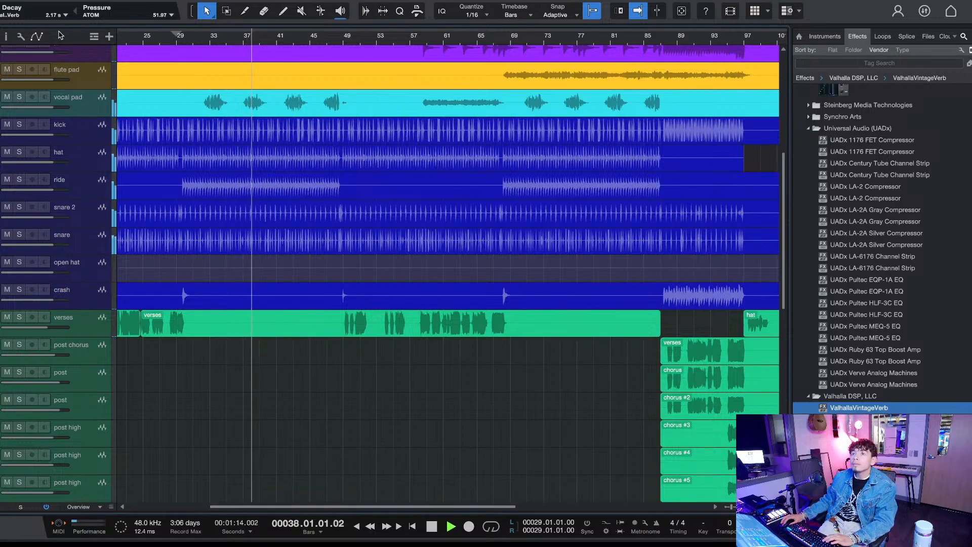
scroll(342, 243, up, 2)
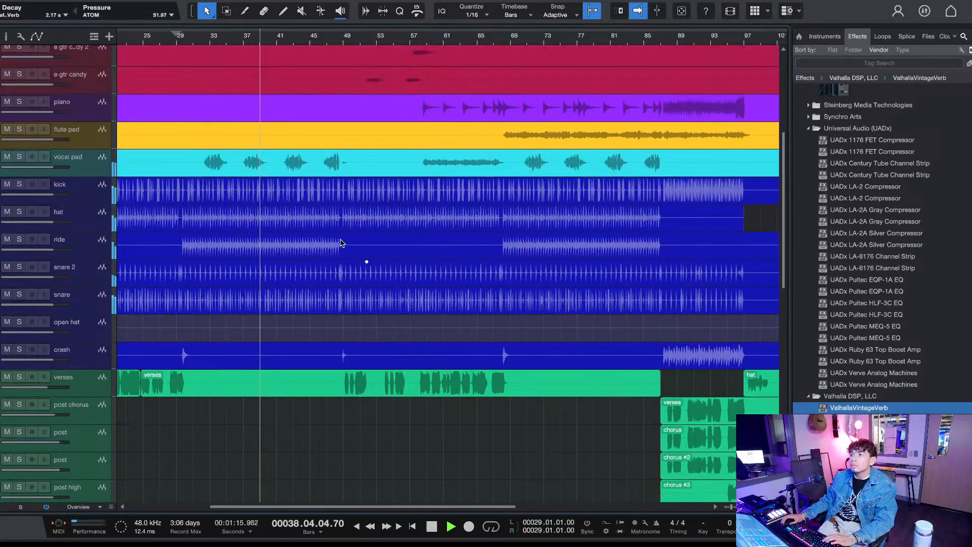
scroll(339, 240, up, 8)
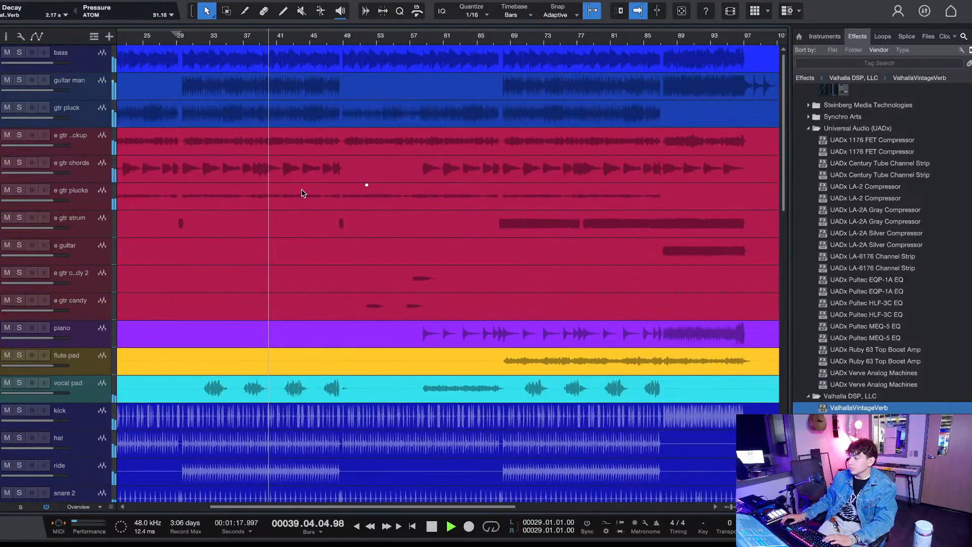
key(space)
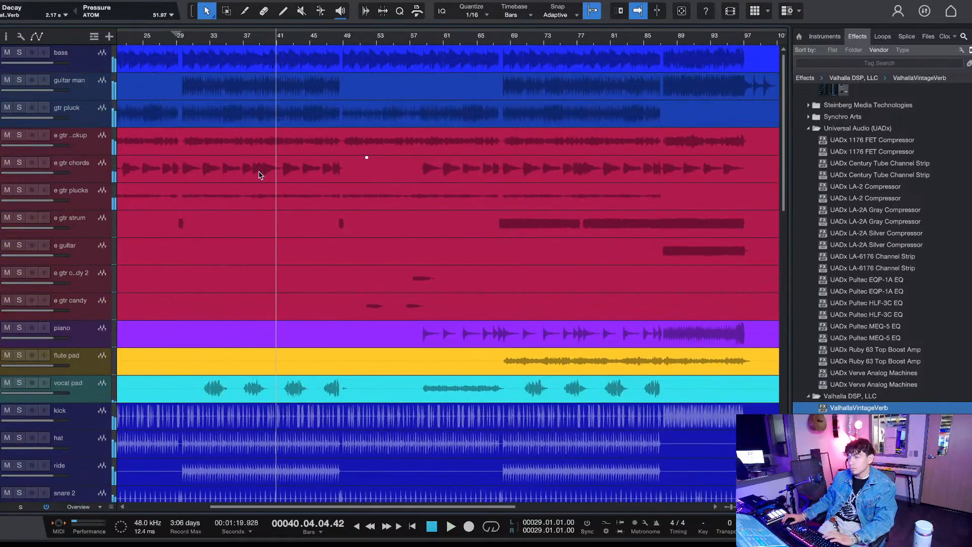
Step: Place the playback position at the start of the second chorus vocals, on beat 3 of bar 68
scroll(271, 282, down, 15)
click(504, 37)
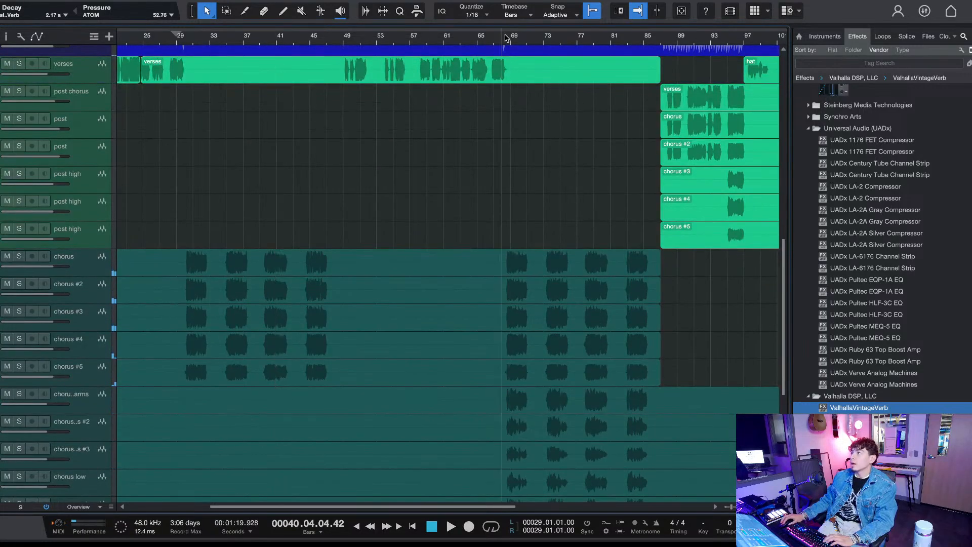
scroll(364, 260, down, 10)
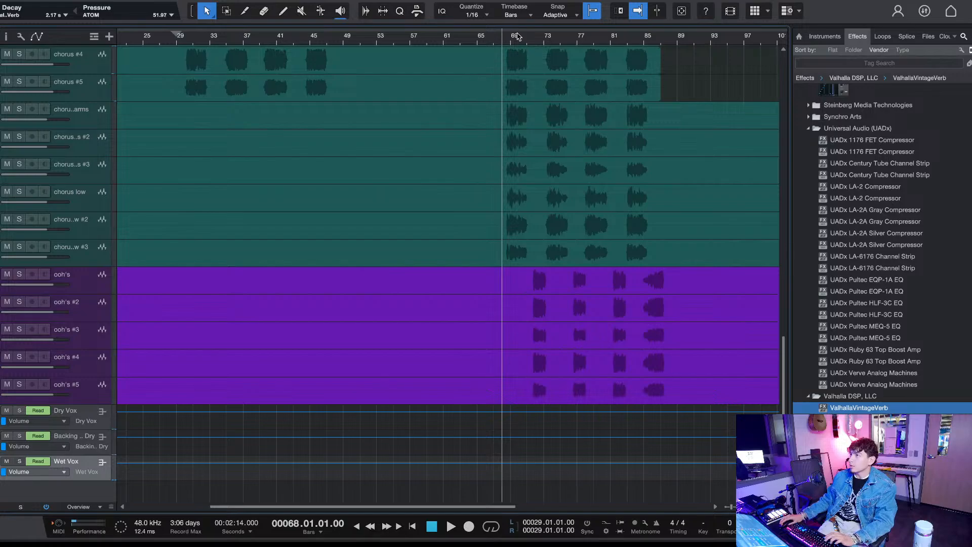
scroll(517, 35, up, 3)
click(483, 38)
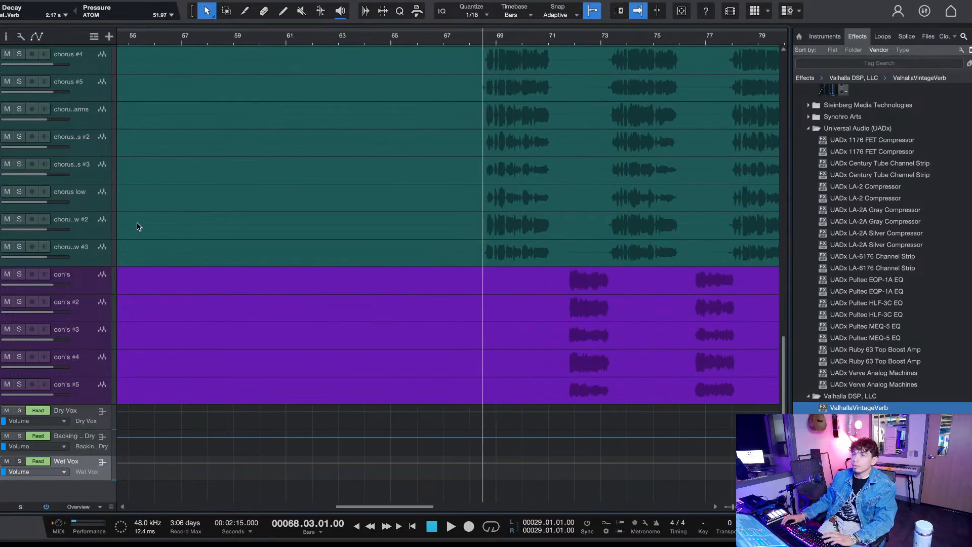
Step: Solo the three chorus harms tracks and play them from the start of the second chorus
scroll(137, 223, up, 4)
click(95, 94)
shift+click(90, 375)
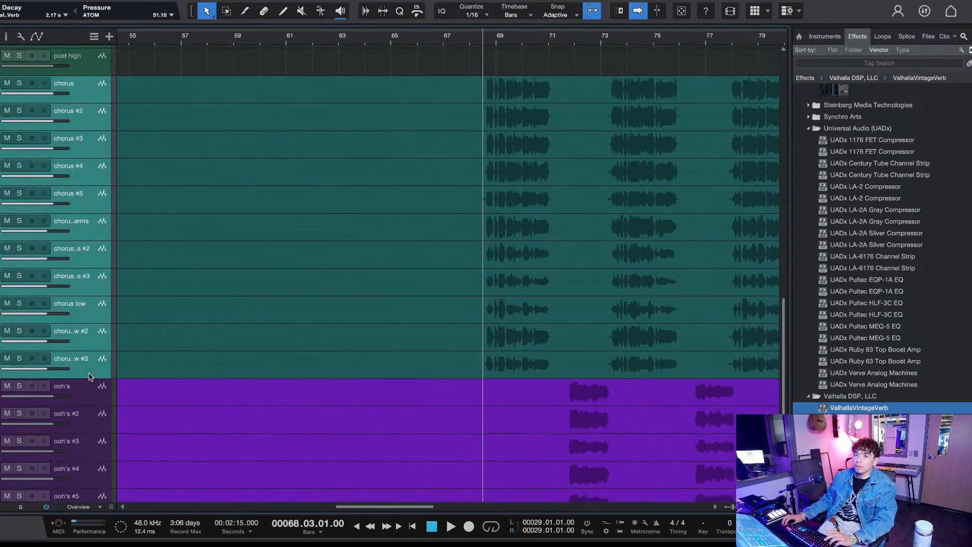
click(81, 284)
shift+click(42, 222)
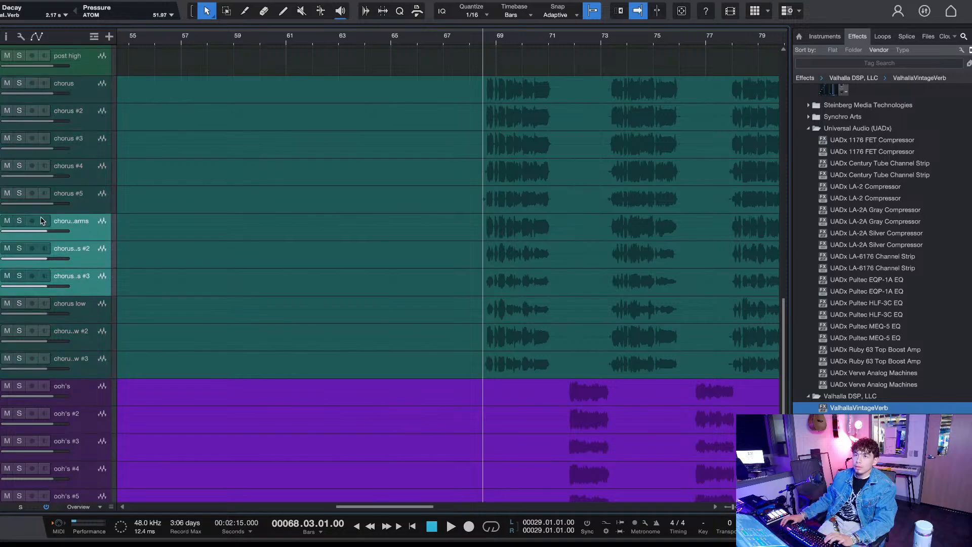
click(19, 221)
key(space)
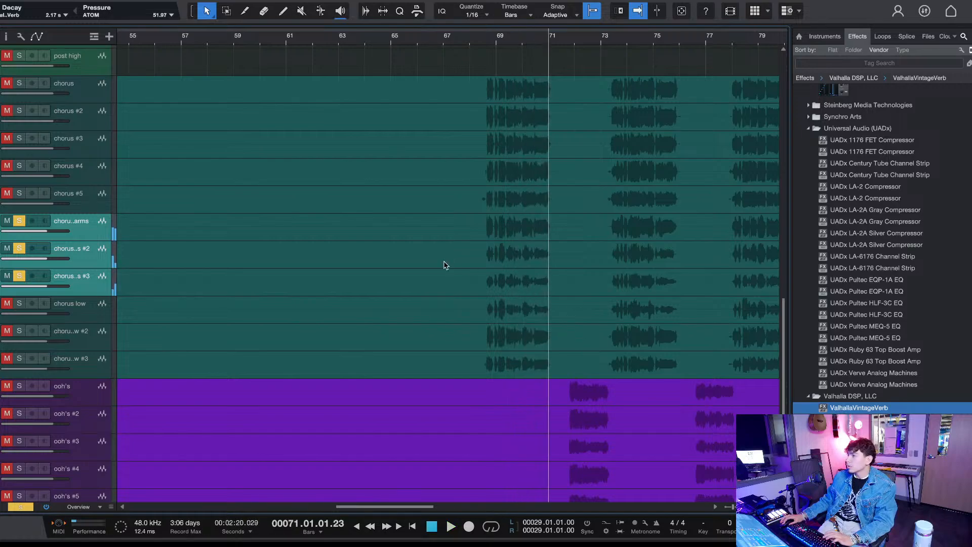
Step: Solo all chorus vocal tracks, from chorus through chorus low #3, and play them from the second chorus near bar 68
click(76, 90)
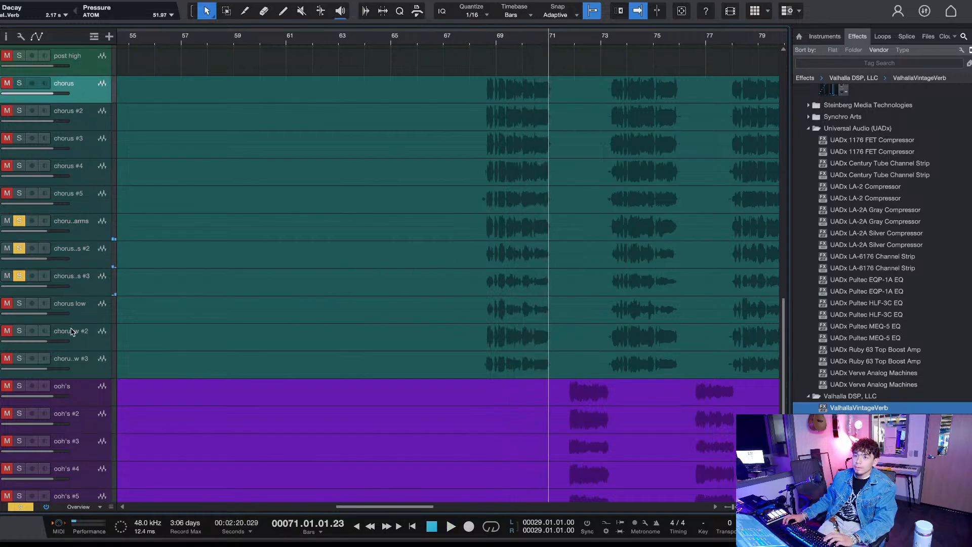
shift+click(84, 357)
click(19, 358)
key(space)
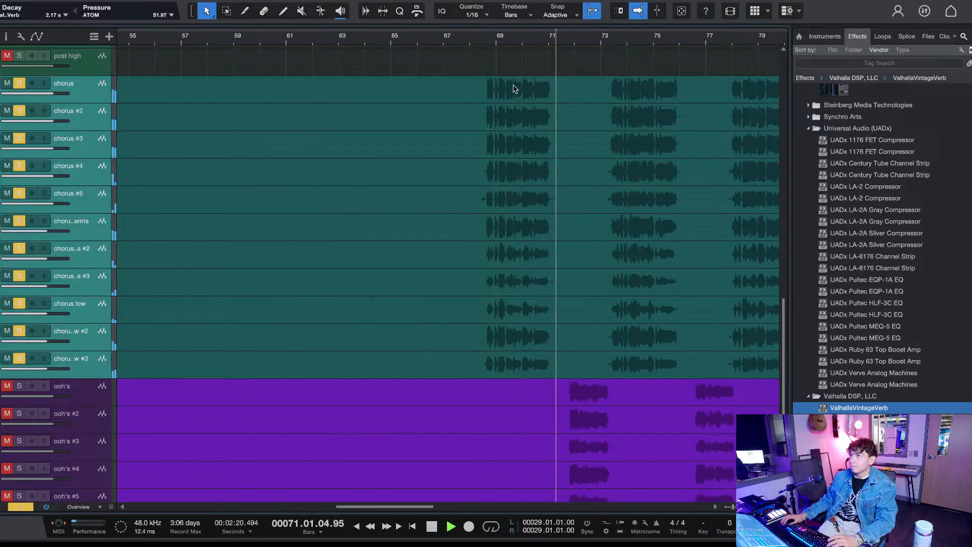
click(489, 39)
scroll(501, 350, down, 5)
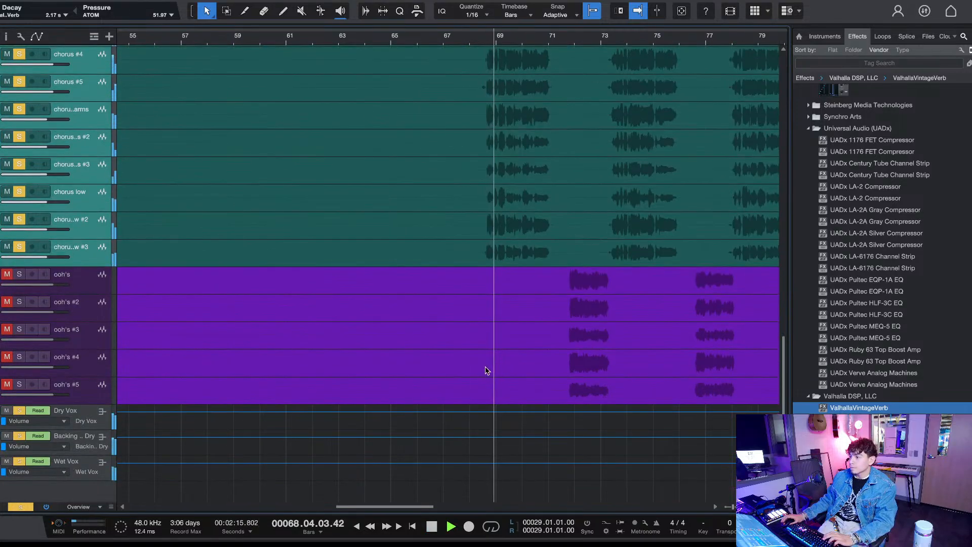
key(space)
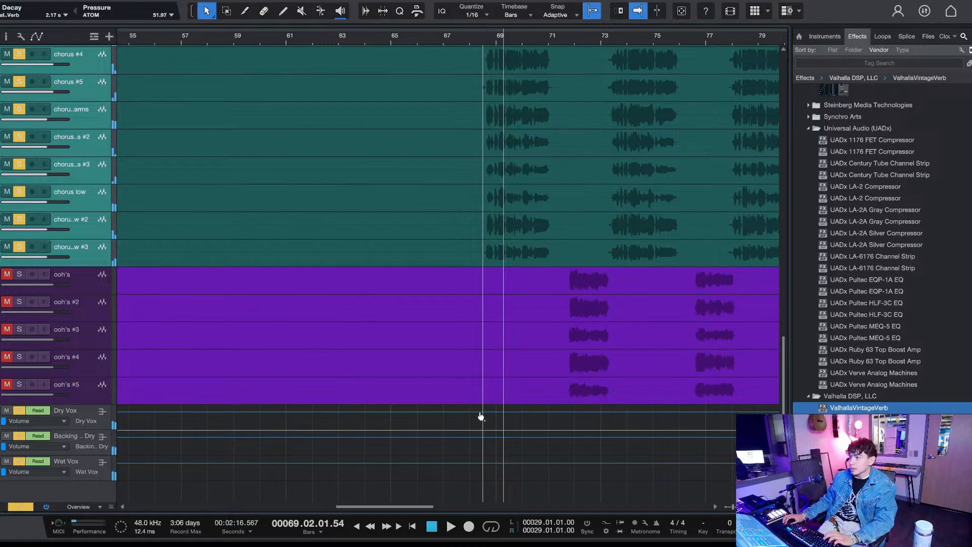
Step: Add volume automation points on the Dry Vox, Backing Dry and Wet Vox buses at bar 68, just before the second chorus vocals
click(483, 412)
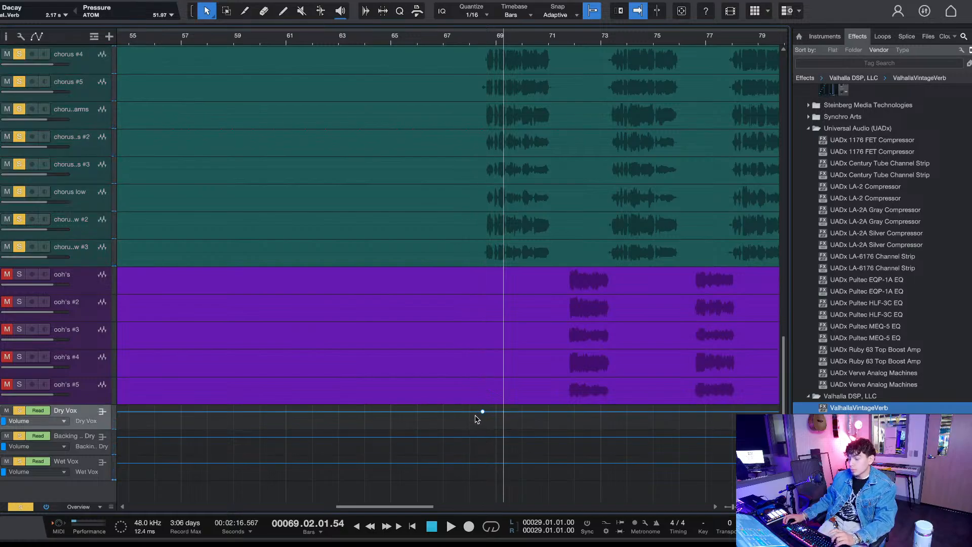
drag(477, 415, 469, 413)
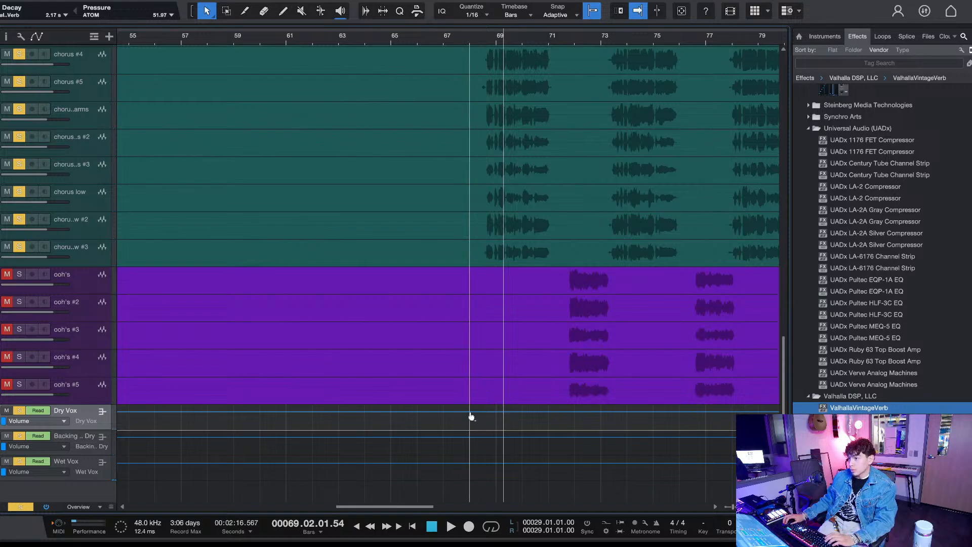
click(471, 443)
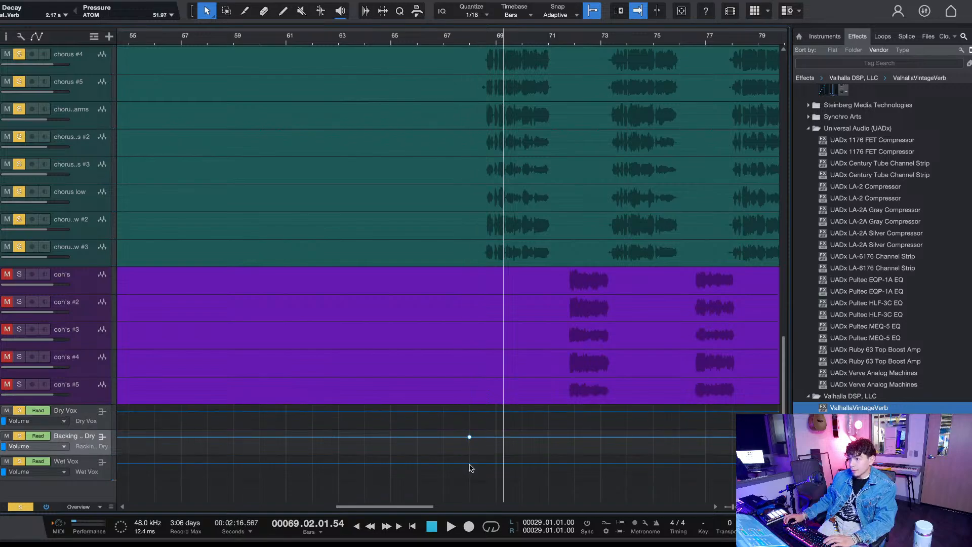
click(469, 463)
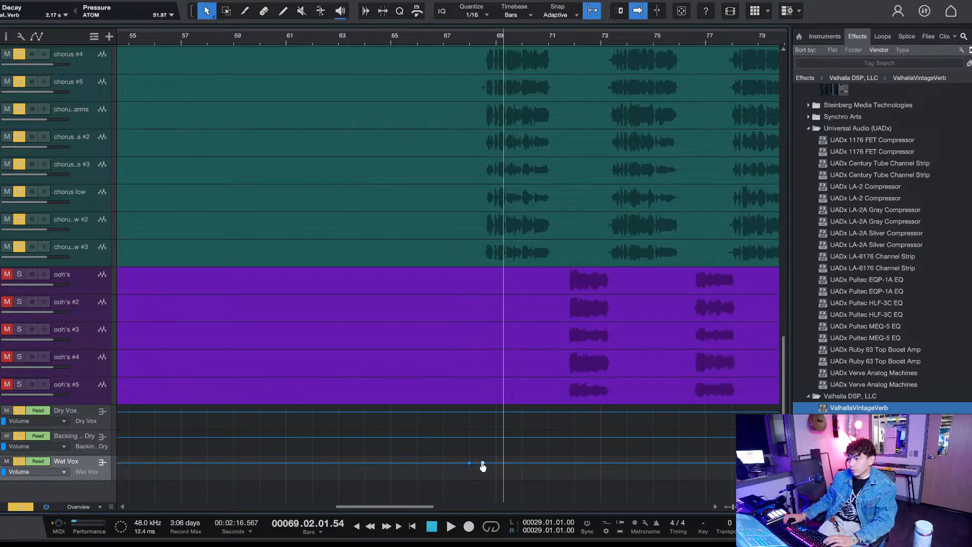
Step: Adjust the paired volume automation points around bar 68 on the Backing Dry and Dry Vox buses for the second chorus
key(Return)
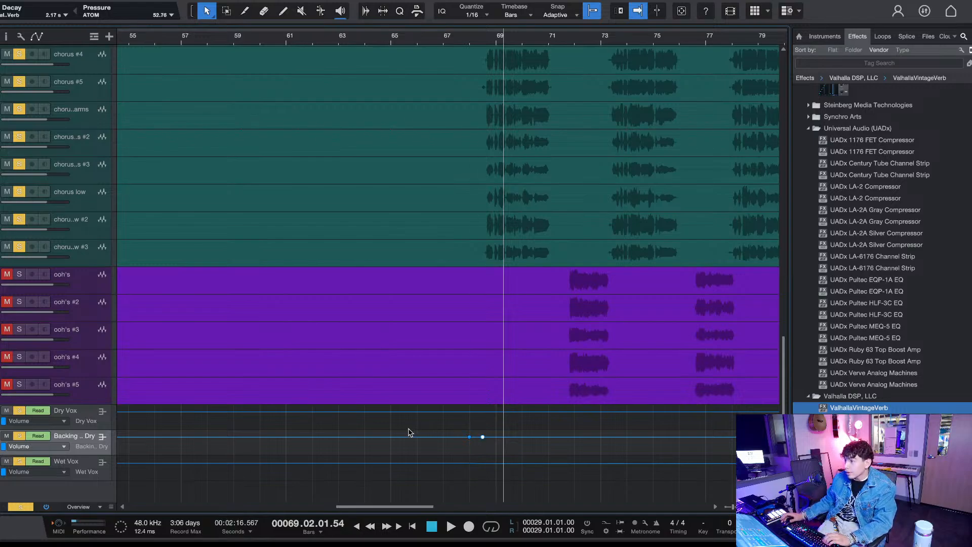
key(Return)
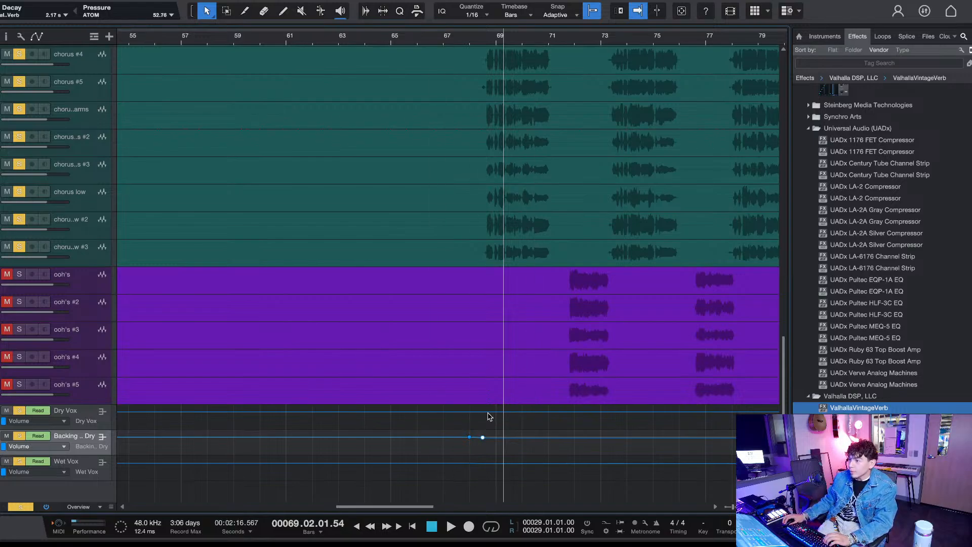
click(470, 412)
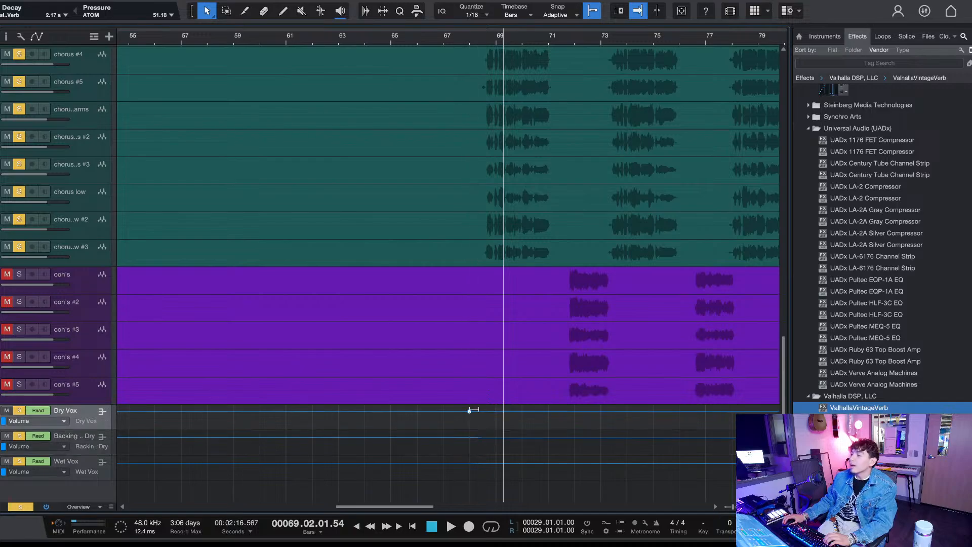
click(482, 411)
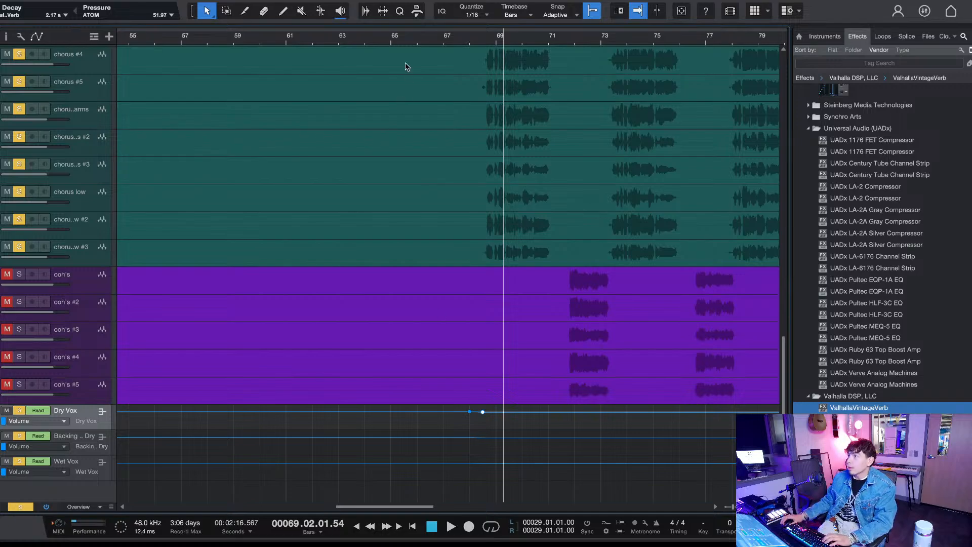
Step: Play the soloed chorus vocals from about beat 3 of bar 68, and clear all solos during playback
click(484, 54)
key(space)
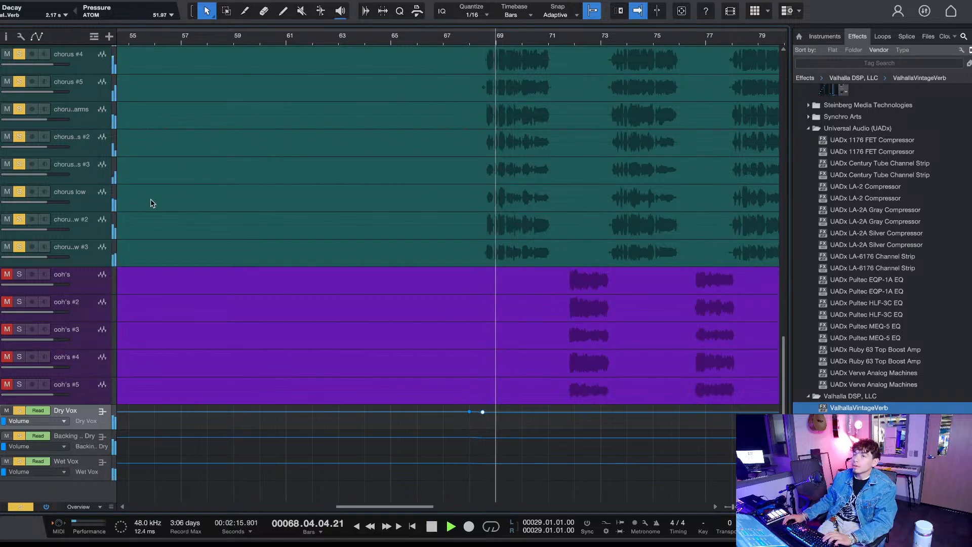
click(21, 507)
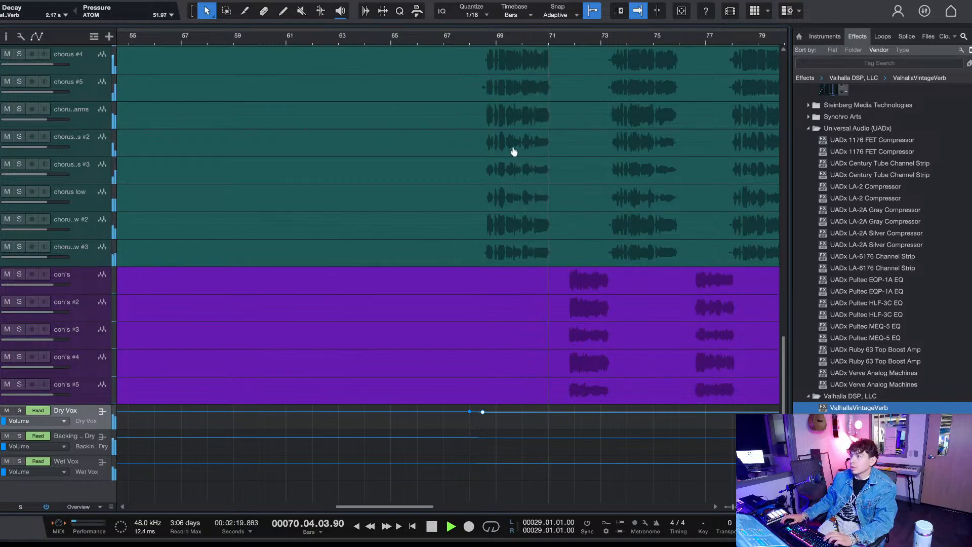
Step: Play the full mix from about bar 67 and examine the instrument, drum and vocal tracks through the start of the second chorus
click(448, 55)
scroll(521, 284, up, 5)
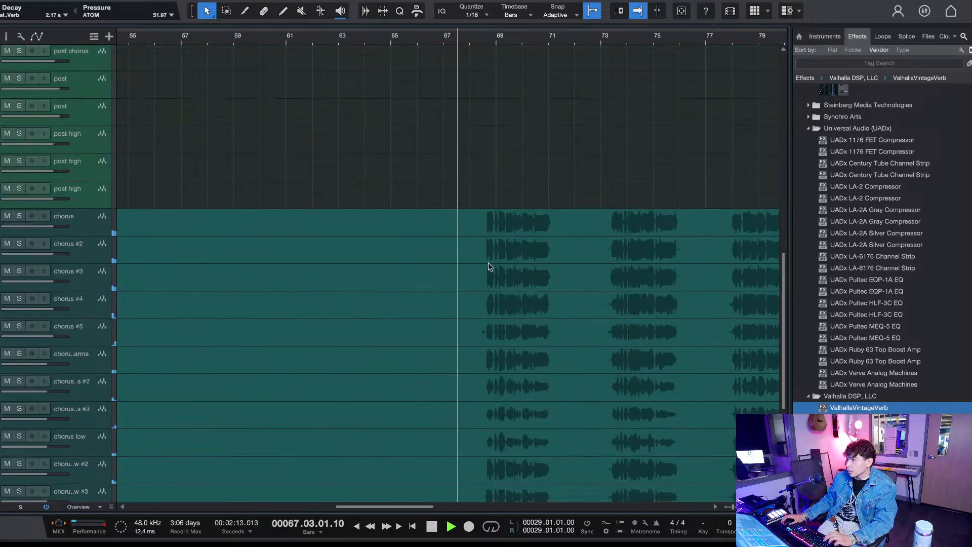
scroll(455, 226, up, 10)
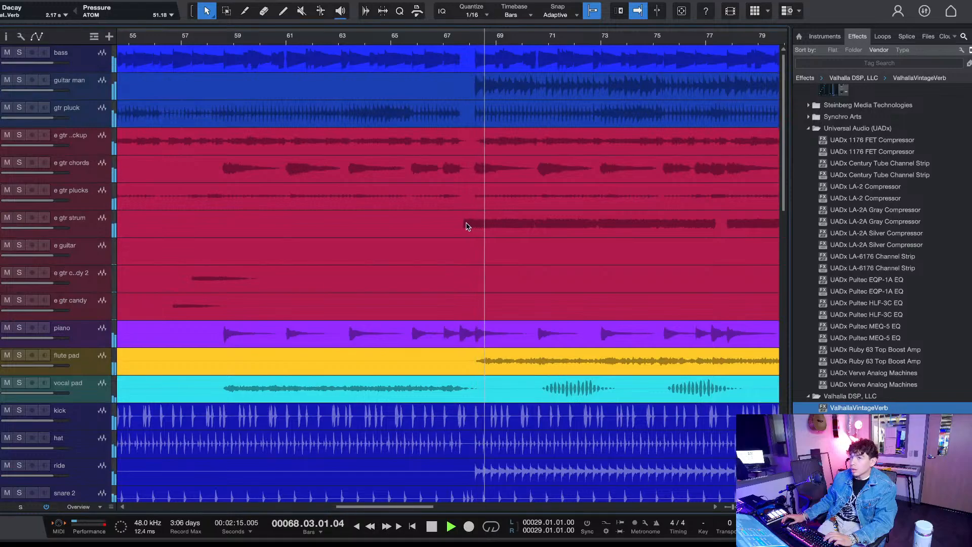
scroll(466, 227, down, 10)
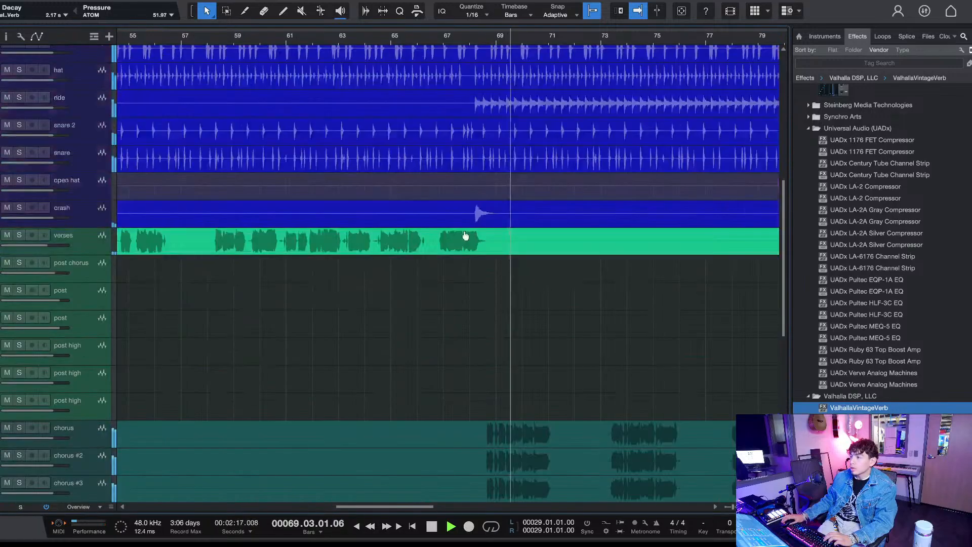
scroll(471, 256, down, 3)
scroll(463, 263, up, 10)
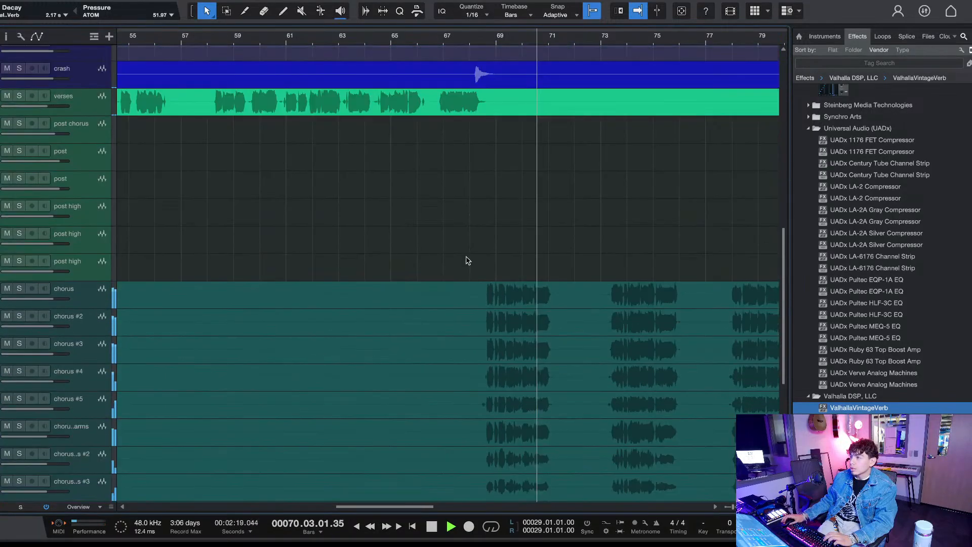
scroll(506, 277, up, 2)
Step: Examine the full song arrangement, from the bass and guitar tracks down to the ooh's tracks and the vocal bus automation
scroll(509, 332, left, 10)
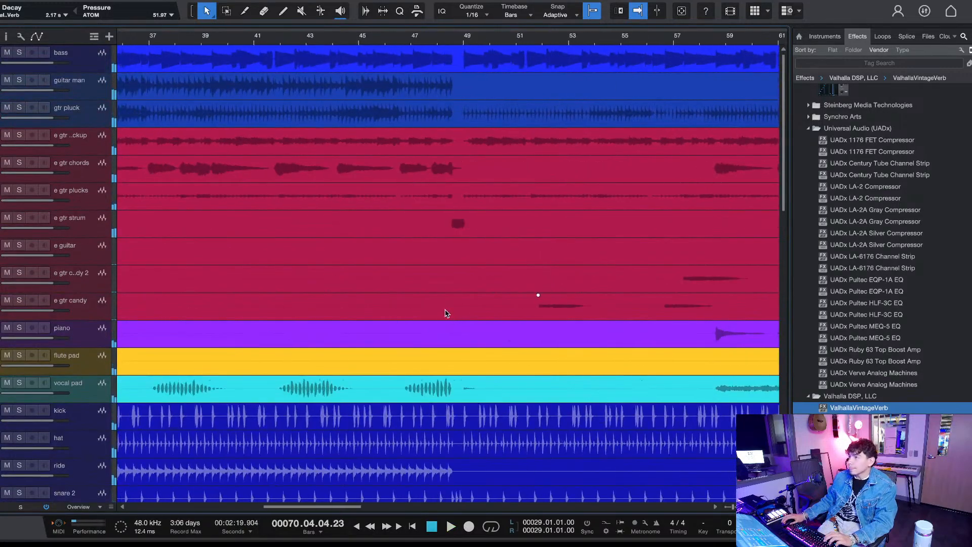
key(z)
click(284, 59)
key(space)
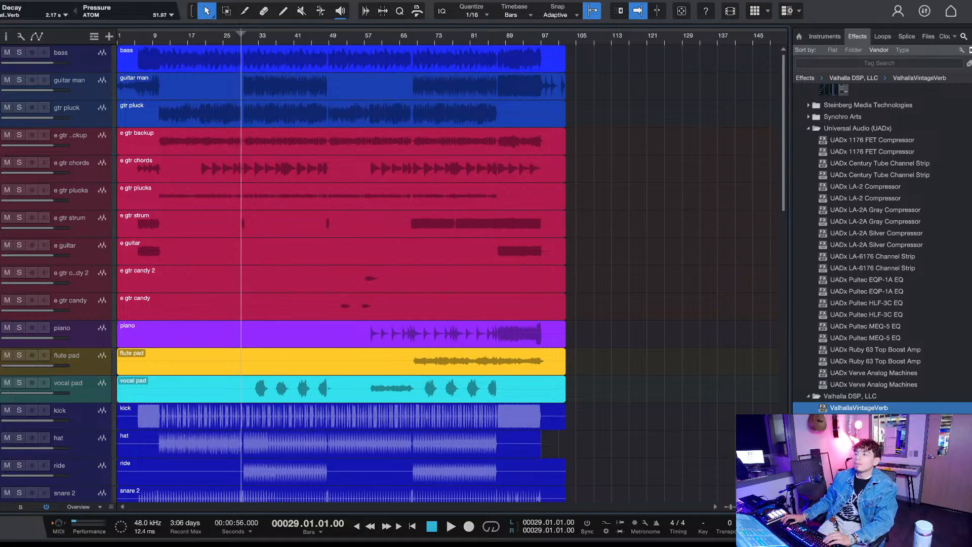
scroll(456, 405, down, 15)
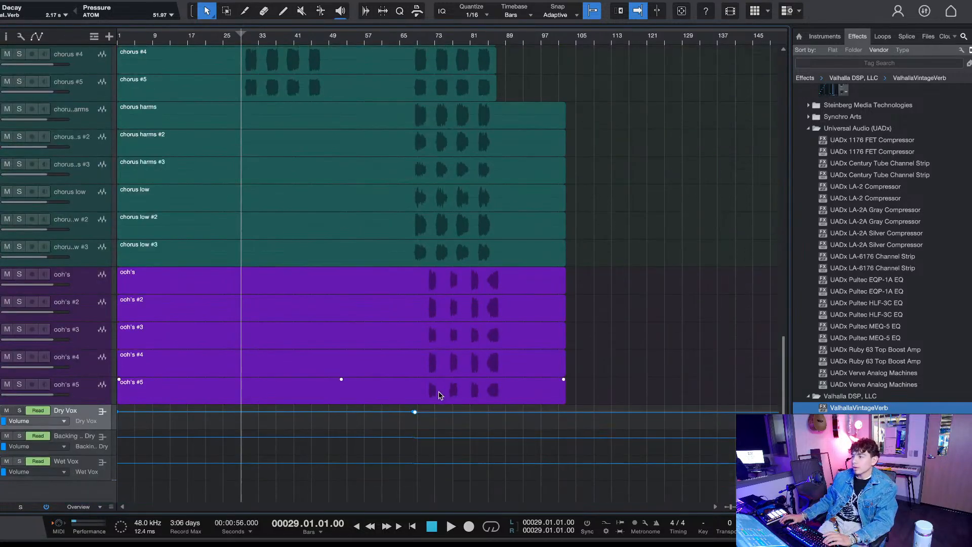
scroll(484, 327, up, 10)
scroll(465, 338, down, 10)
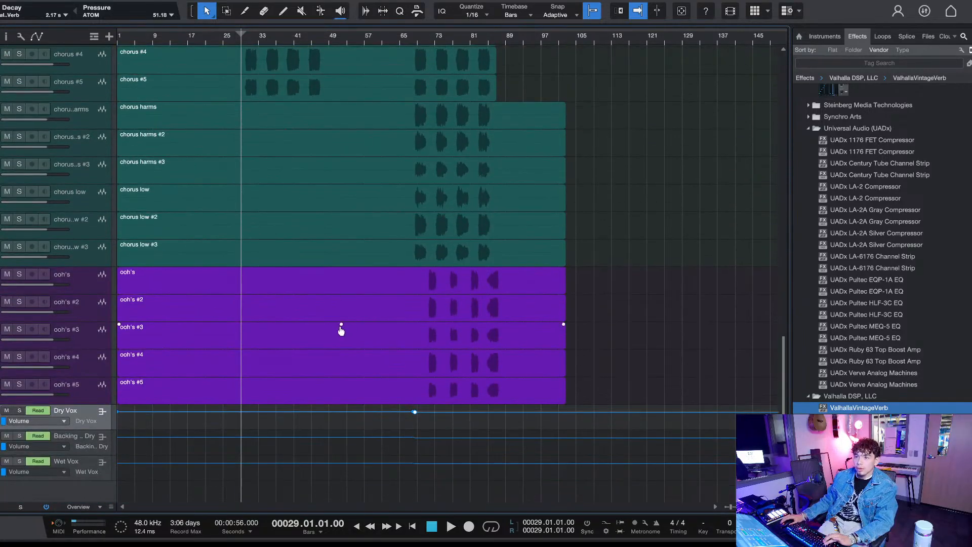
scroll(312, 337, up, 15)
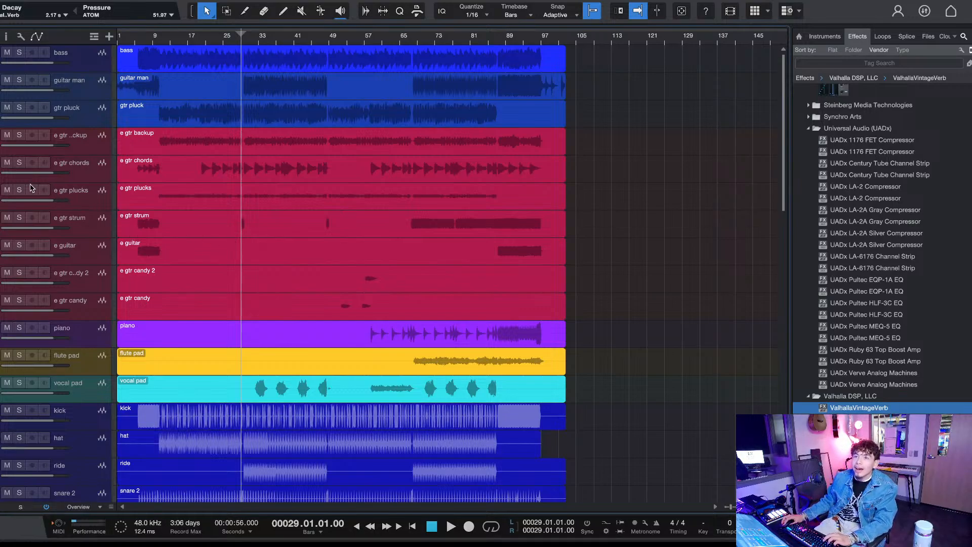
Step: Solo the e gtr plucks track and play it from its entrance on beat 3 of bar 10
click(19, 191)
key(space)
scroll(155, 40, up, 3)
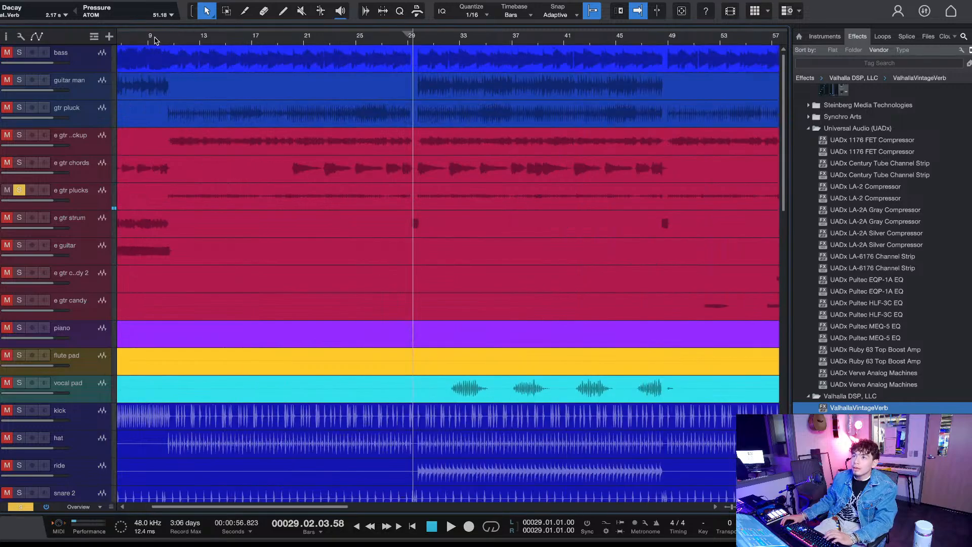
click(163, 40)
scroll(165, 42, up, 4)
click(192, 40)
click(198, 34)
key(space)
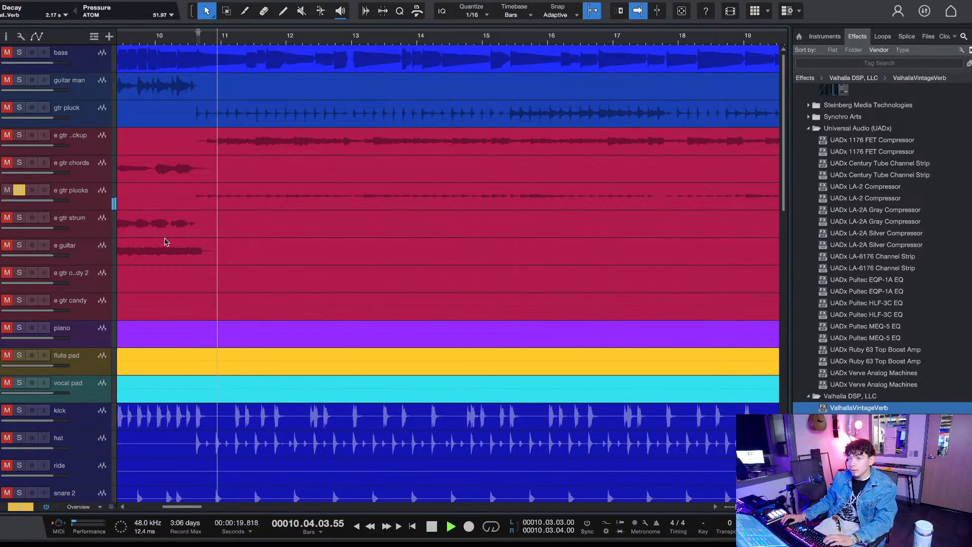
Step: Show the mixer for the e gtr plucks track and insert a UADx Pultec EQP-1A EQ on its channel
click(91, 209)
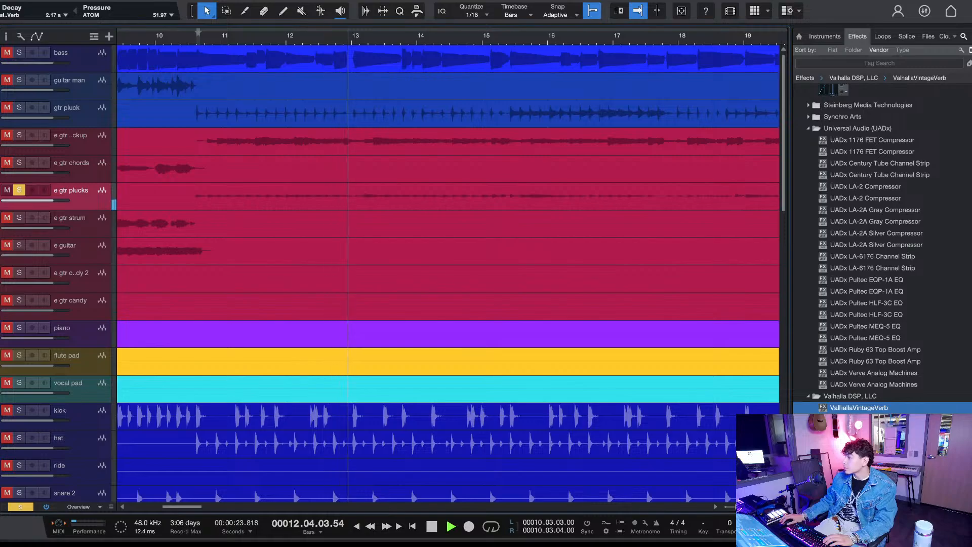
key(F3)
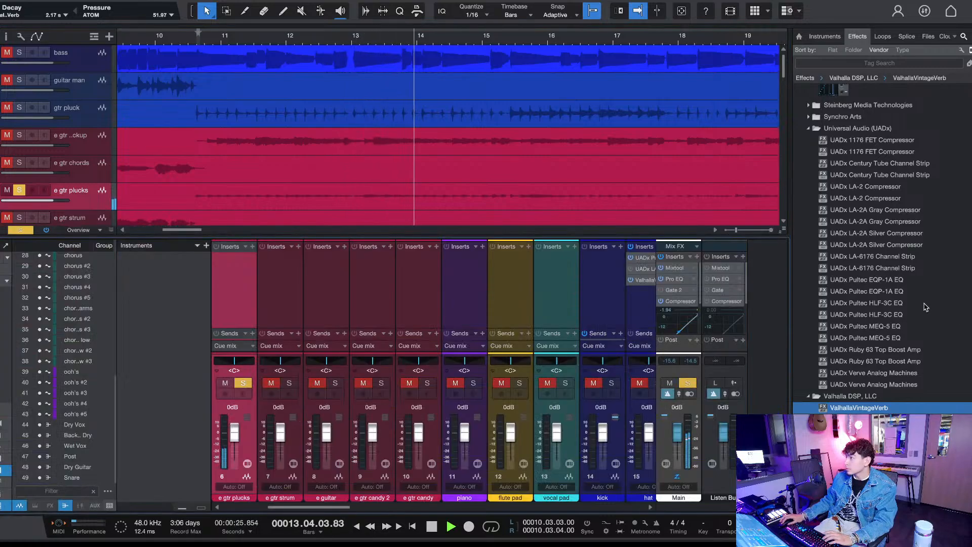
drag(867, 280, 245, 310)
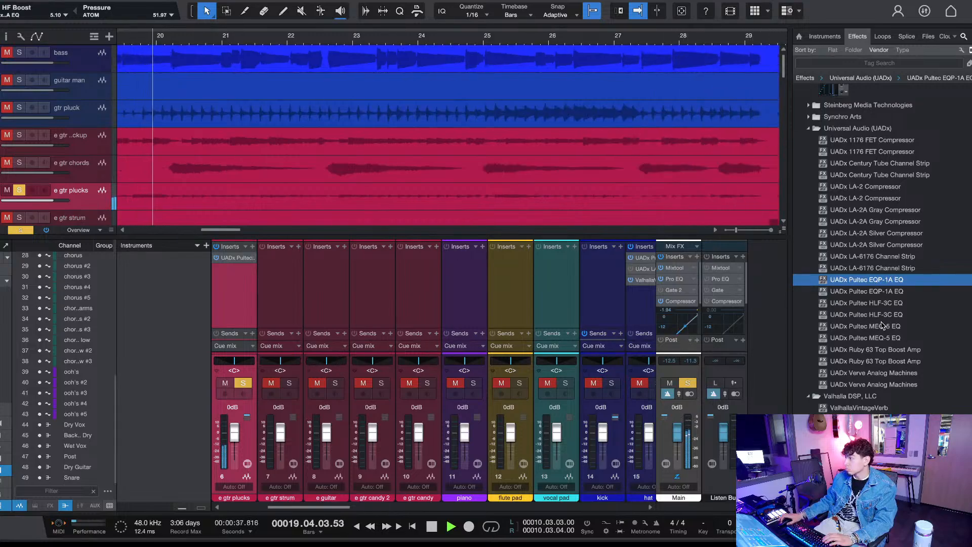
Step: Audition e gtr plucks and add a UADx LA-2A Silver Compressor after the Pultec EQ on its channel
key(space)
key(space)
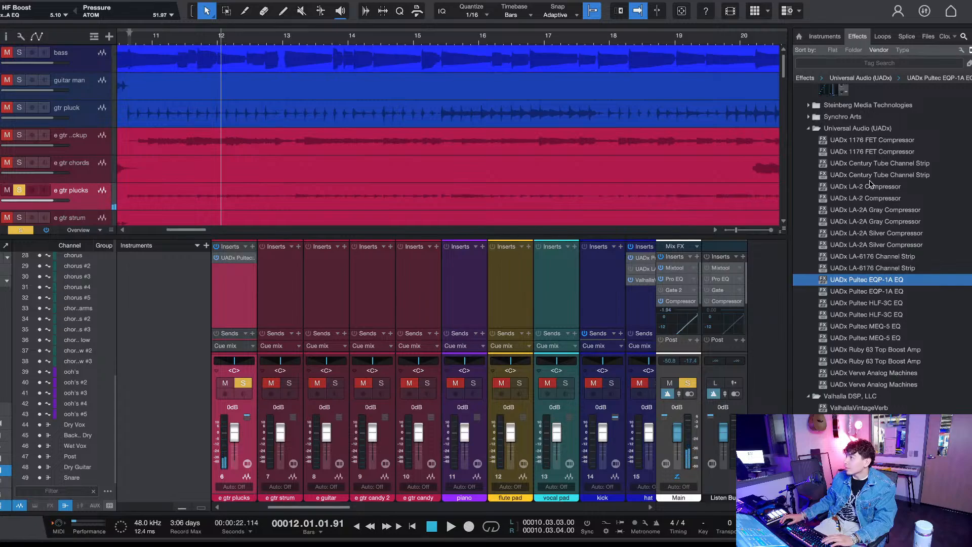
drag(872, 245, 597, 278)
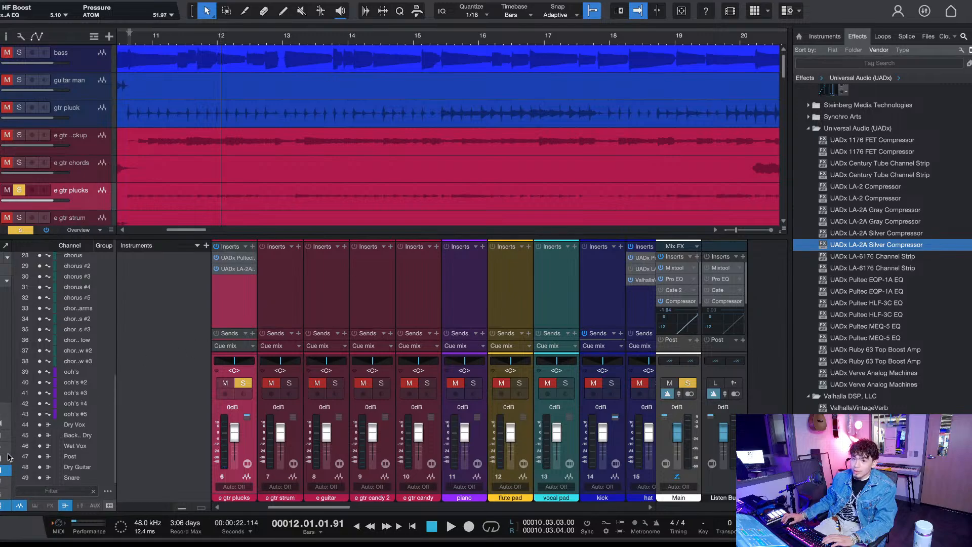
key(space)
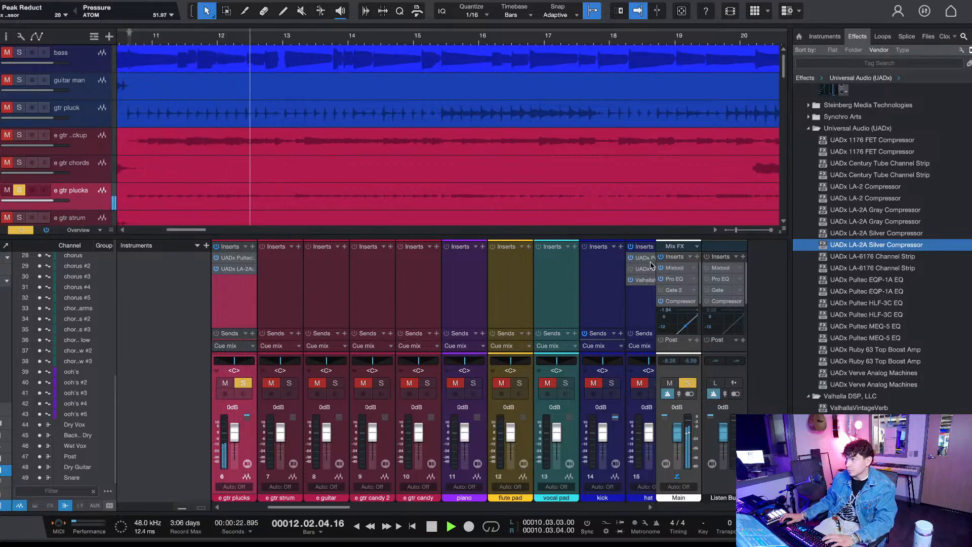
Step: Insert the UADx Ruby 63 Top Boost Amp and UADx Verve Analog Machines on the e gtr plucks channel and audition the soloed track
scroll(843, 283, up, 5)
scroll(843, 282, down, 5)
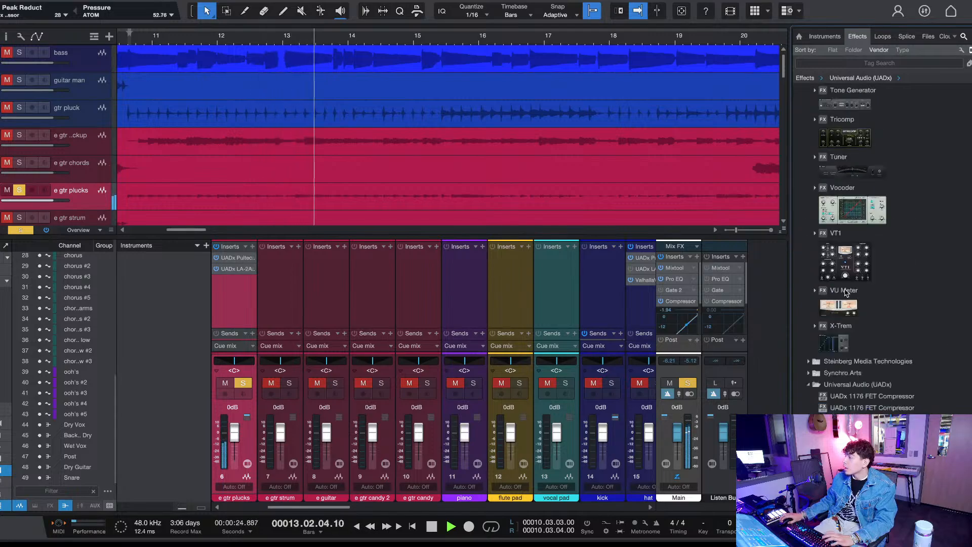
key(space)
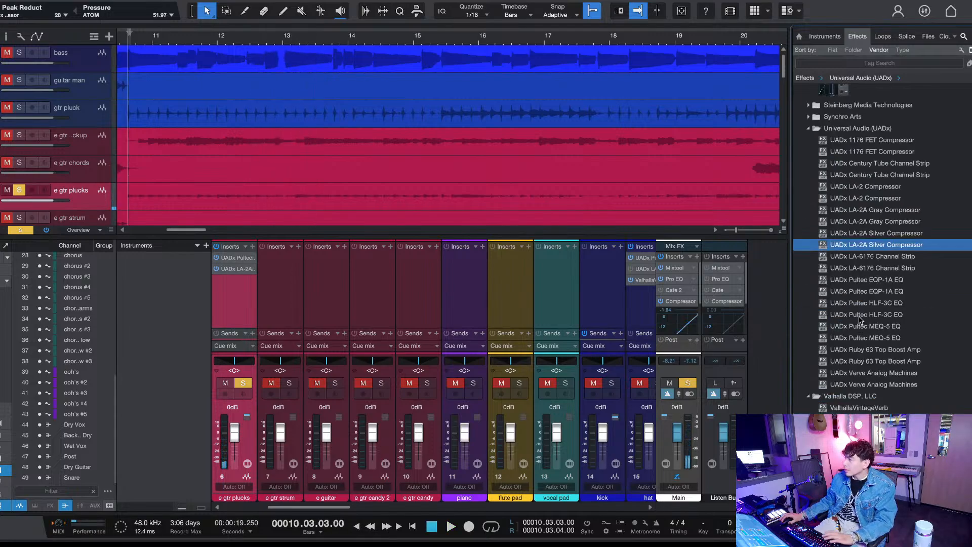
drag(866, 353, 243, 311)
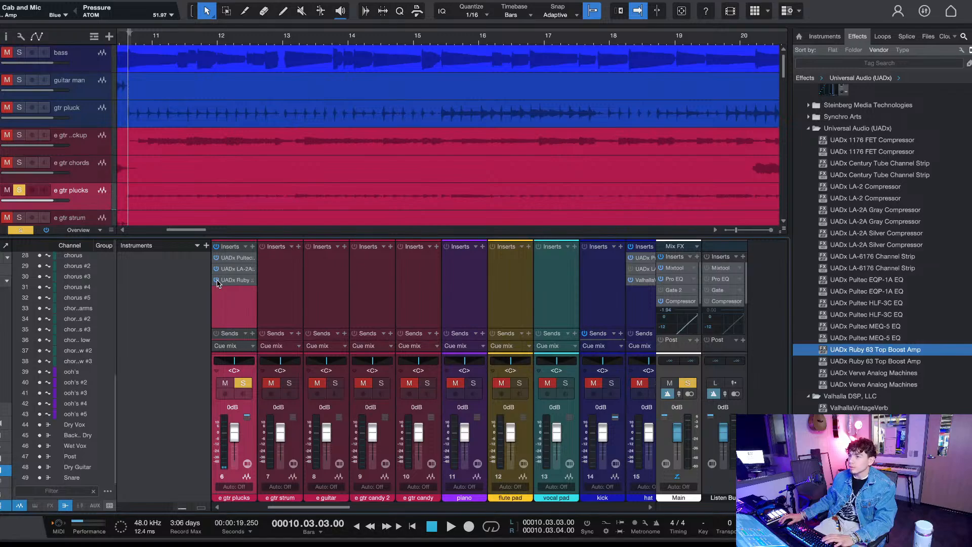
drag(885, 389, 358, 348)
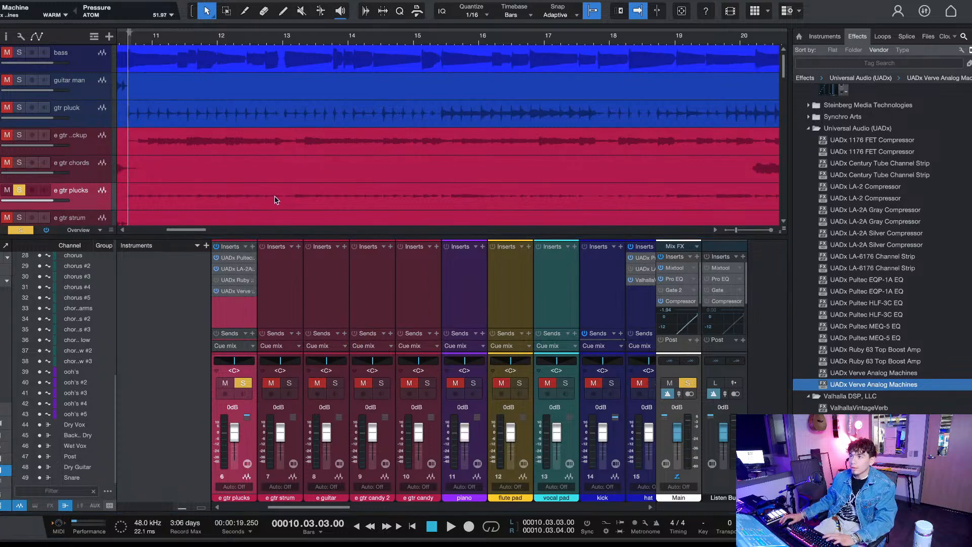
key(space)
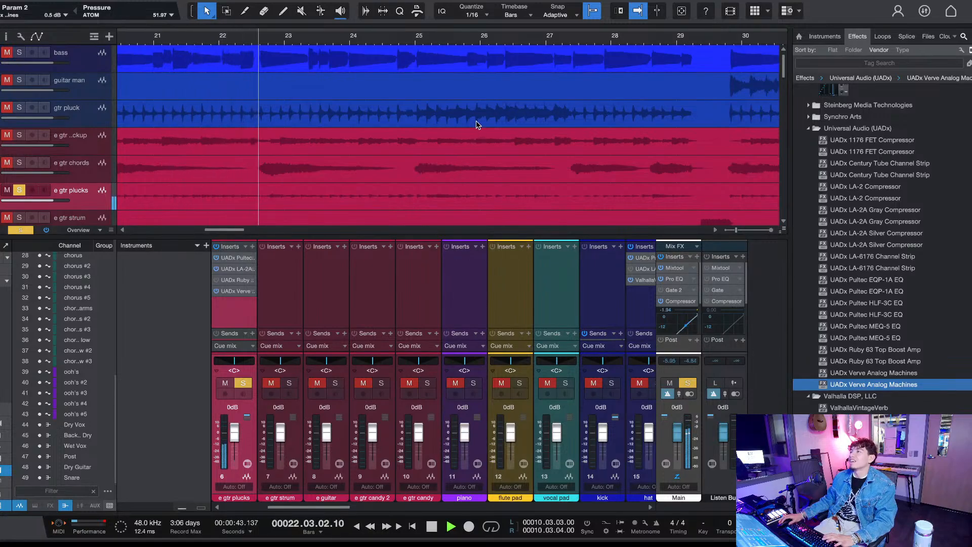
Step: Clear the solo, play the full mix and lower the e gtr plucks channel volume to -2.4 dB
click(20, 230)
key(space)
key(space)
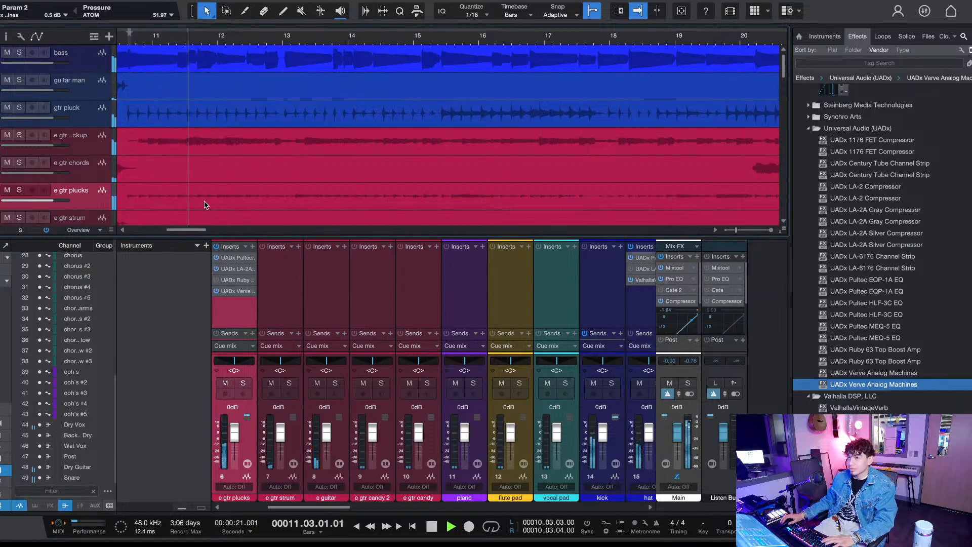
drag(234, 435, 238, 437)
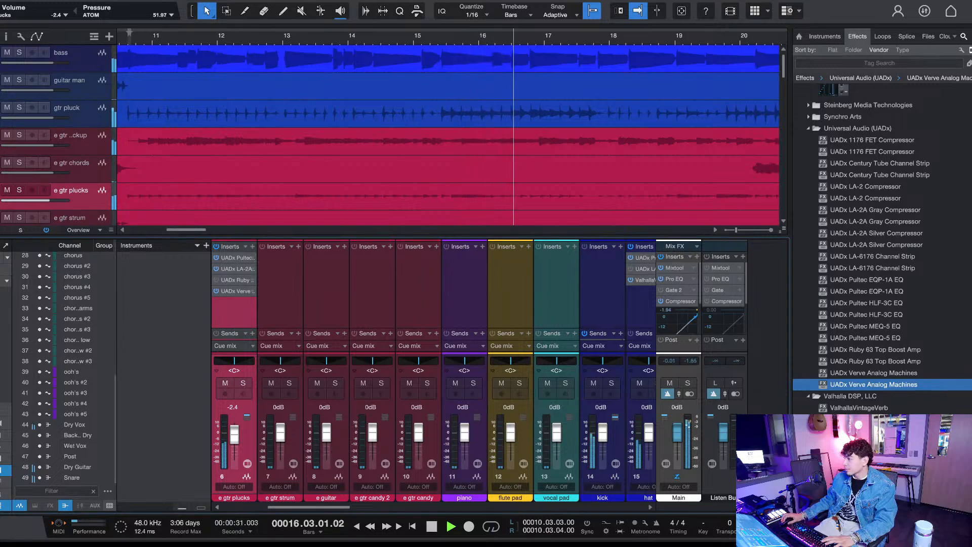
Step: Hide the mixer to view the whole track arrangement and replay the song from around bar 5
key(F3)
scroll(380, 43, down, 5)
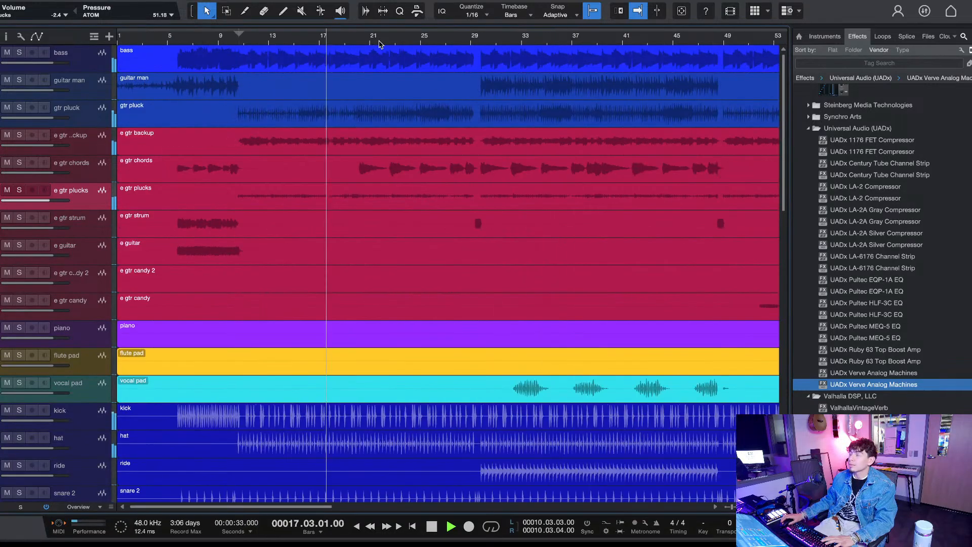
scroll(406, 202, down, 1)
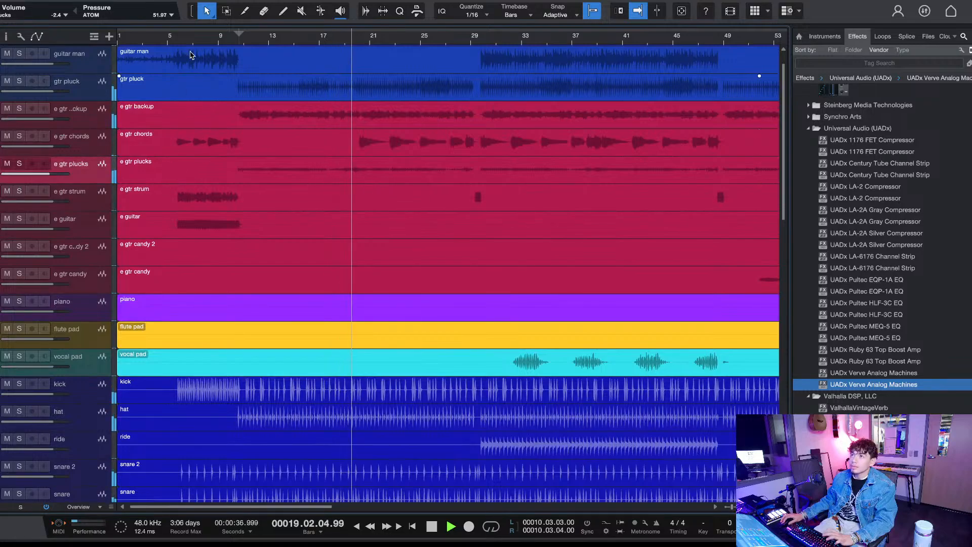
key(space)
click(172, 36)
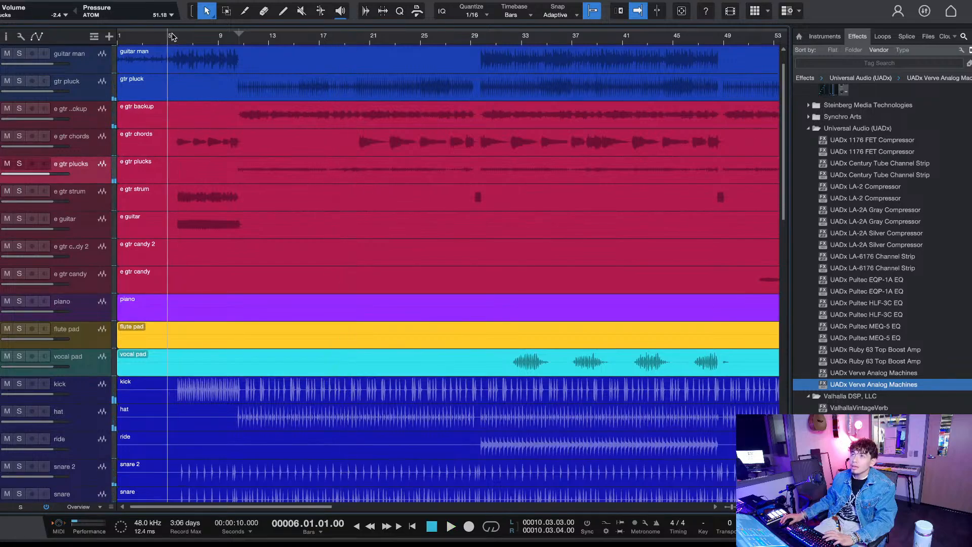
key(space)
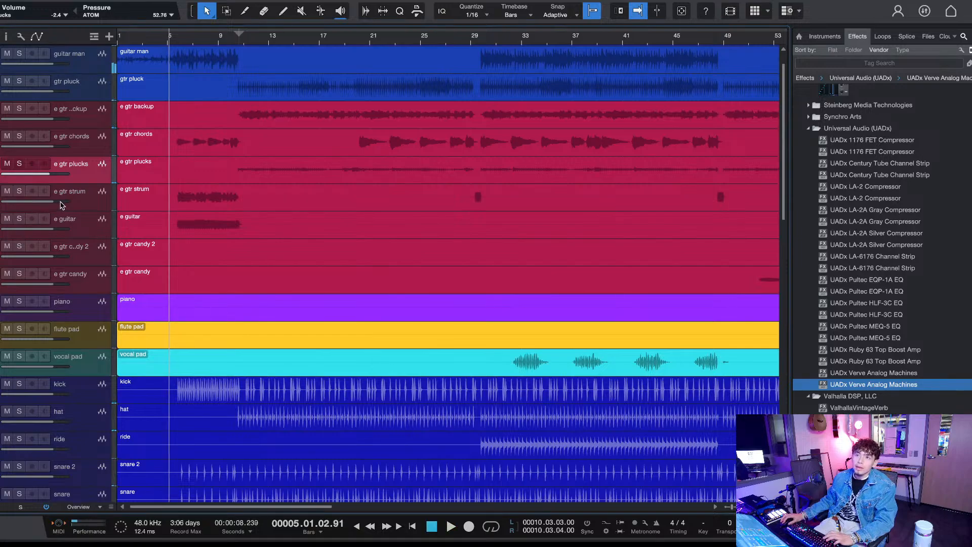
Step: Solo the e gtr strum and e guitar tracks together and play them from around bar 5
click(84, 204)
shift+click(78, 229)
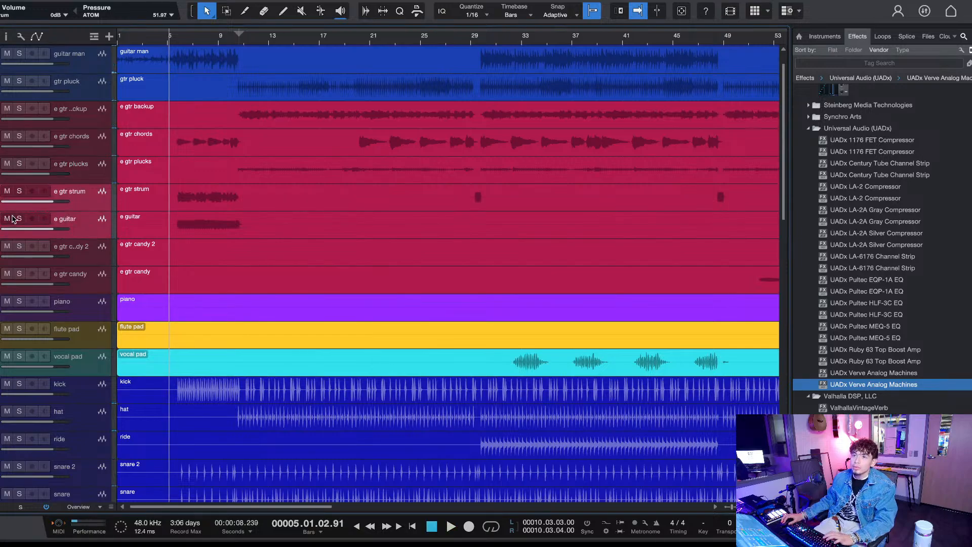
click(20, 219)
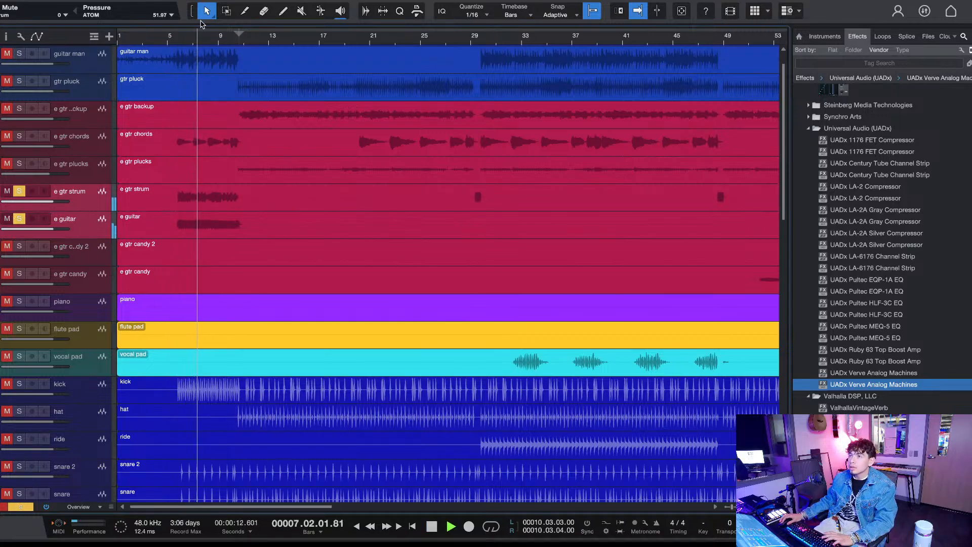
key(w)
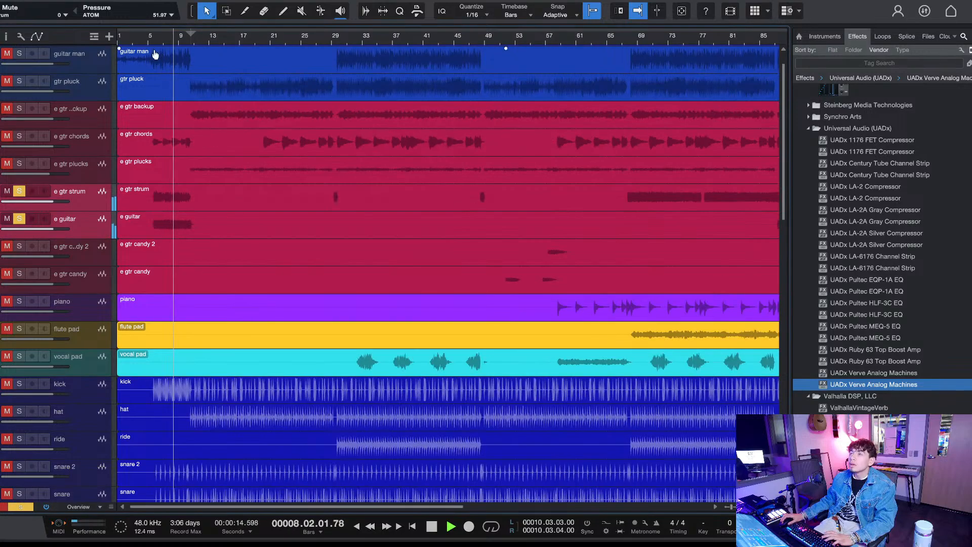
key(w)
click(144, 40)
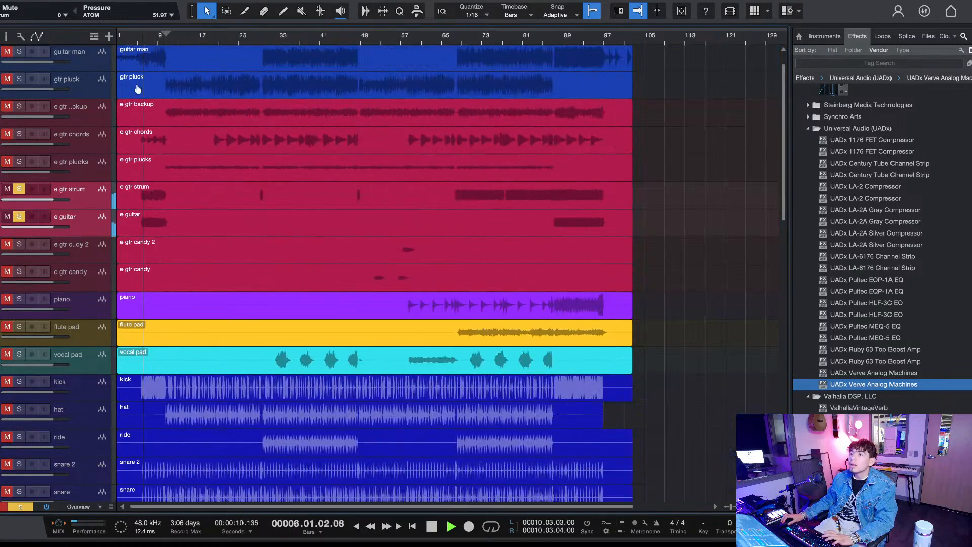
Step: Keep only the e guitar track soloed and insert the UADx LA-2A Silver Compressor on its channel
click(51, 198)
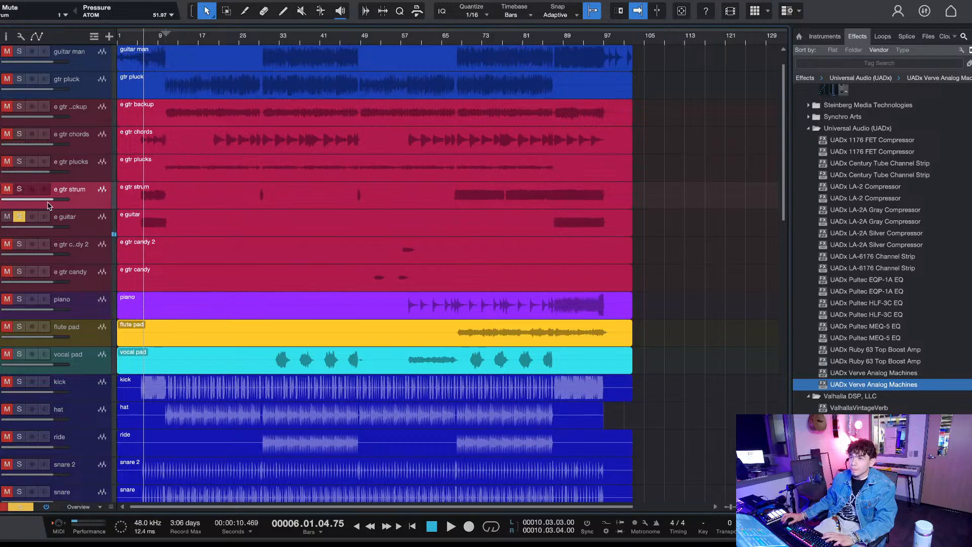
click(74, 219)
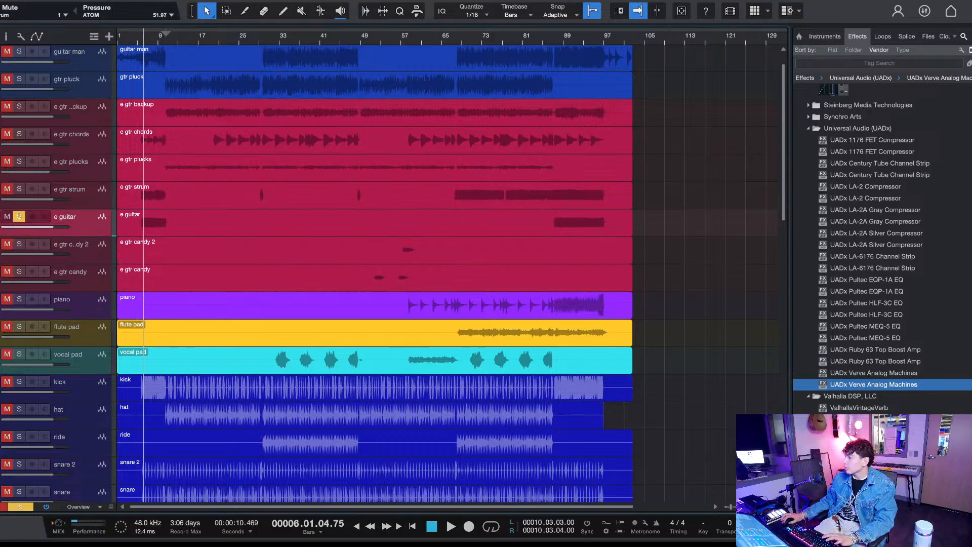
key(F3)
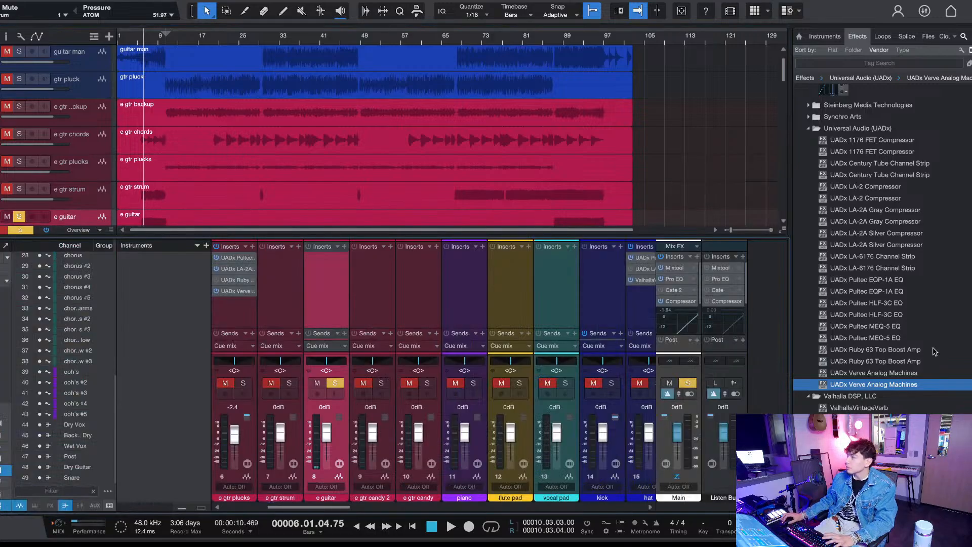
drag(892, 246, 342, 309)
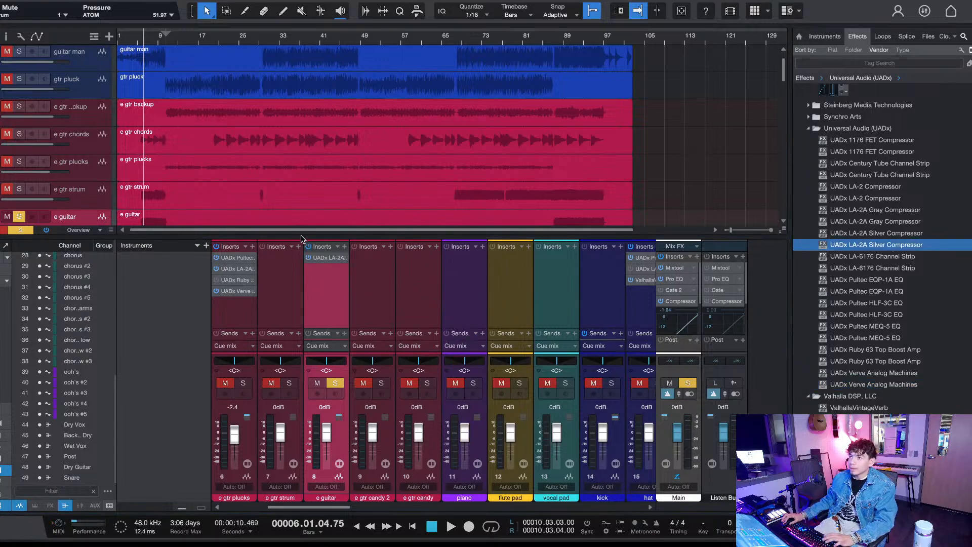
Step: Play the soloed e guitar track and set the gain of its LA-2A Silver Compressor to 29
key(space)
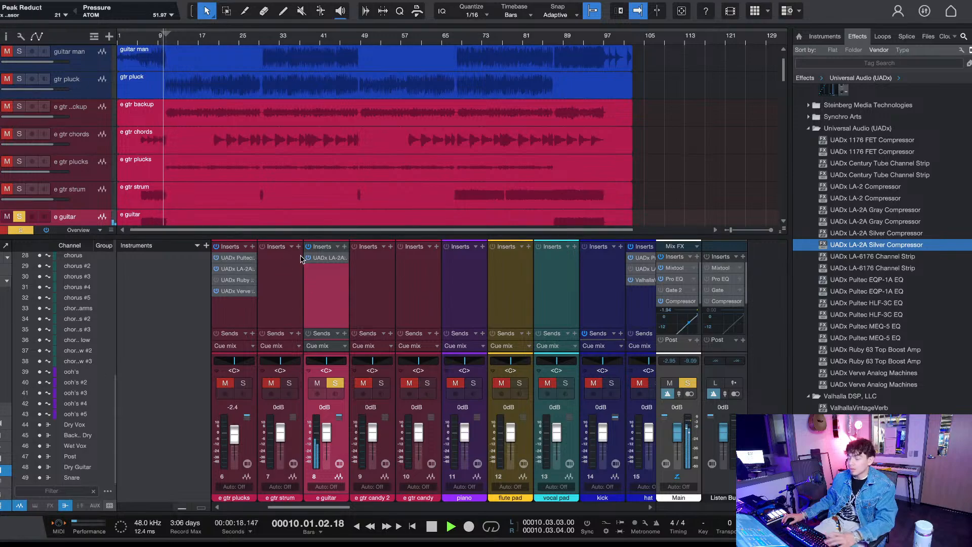
drag(301, 258, 300, 253)
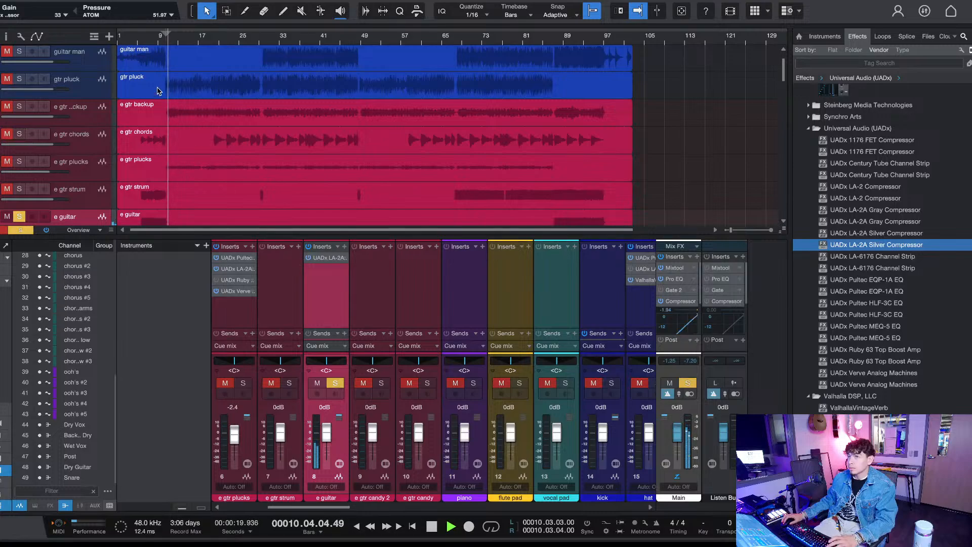
click(139, 31)
click(138, 37)
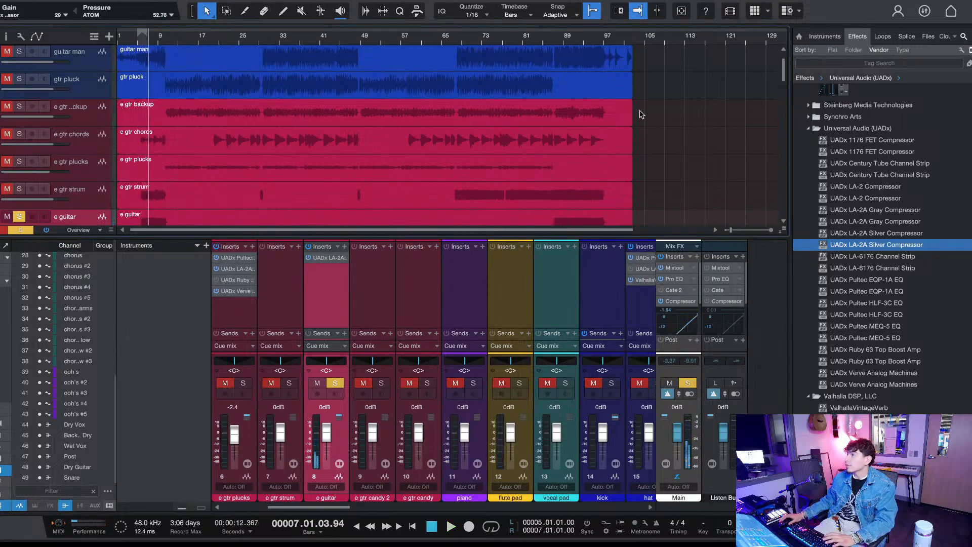
Step: Set the locator range from bar 5 beat 3 to bar 6 and play the soloed e guitar from there
scroll(541, 177, down, 1)
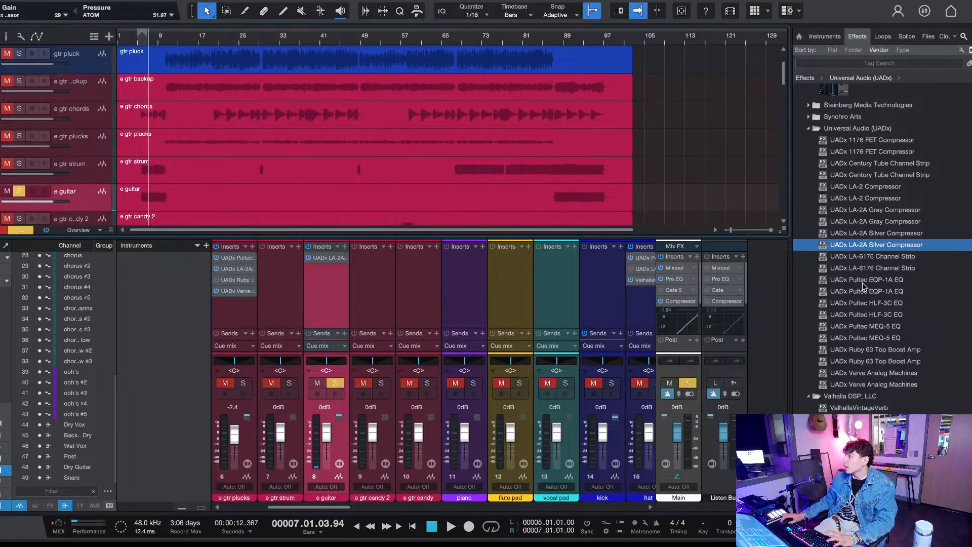
click(246, 100)
key(space)
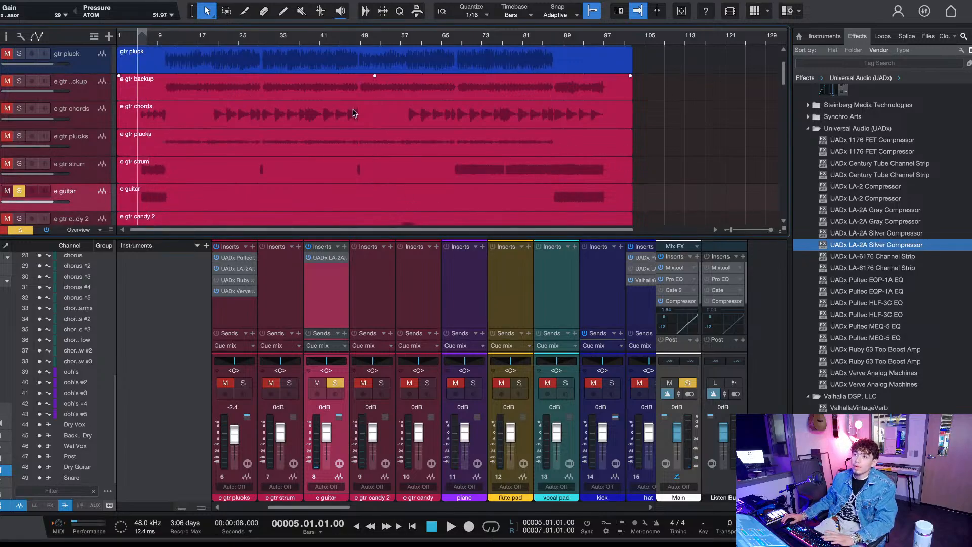
scroll(120, 40, up, 5)
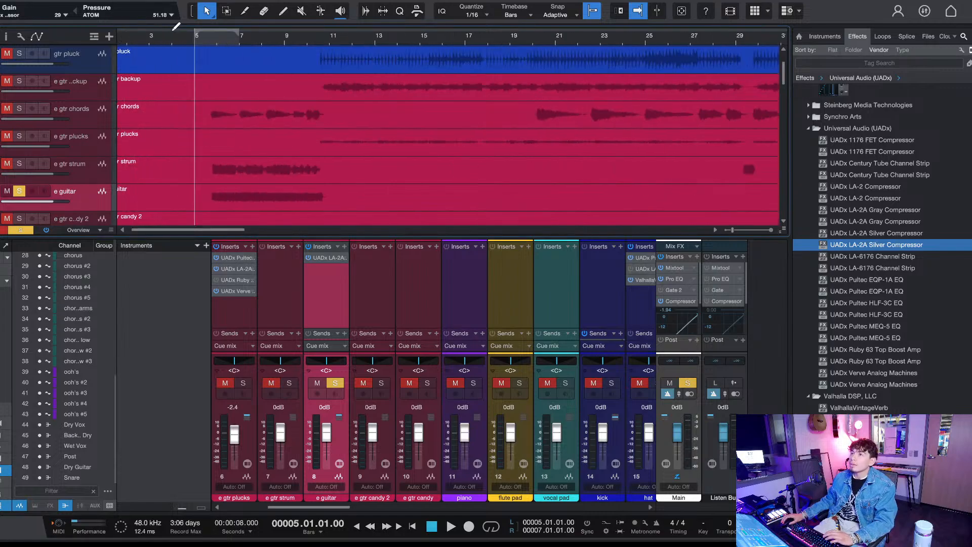
drag(209, 31, 212, 33)
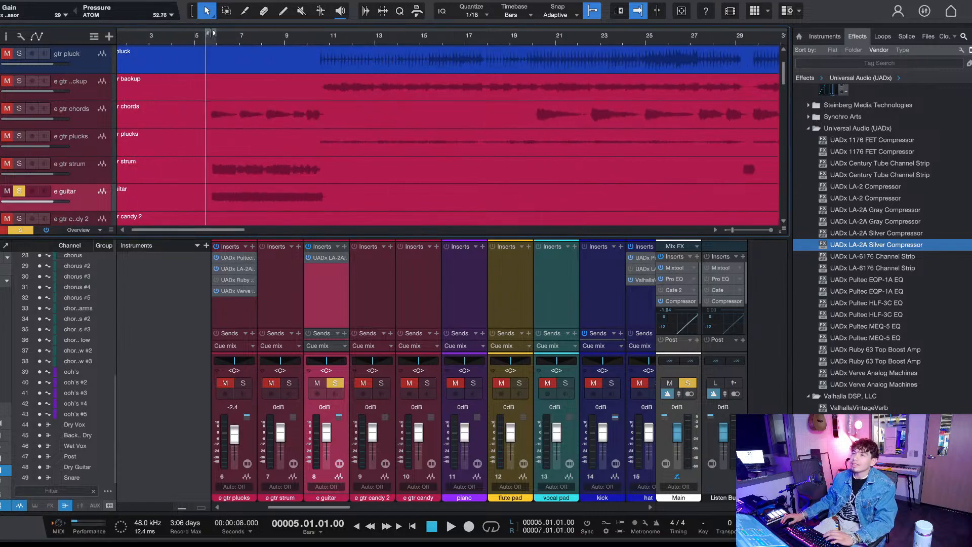
key(space)
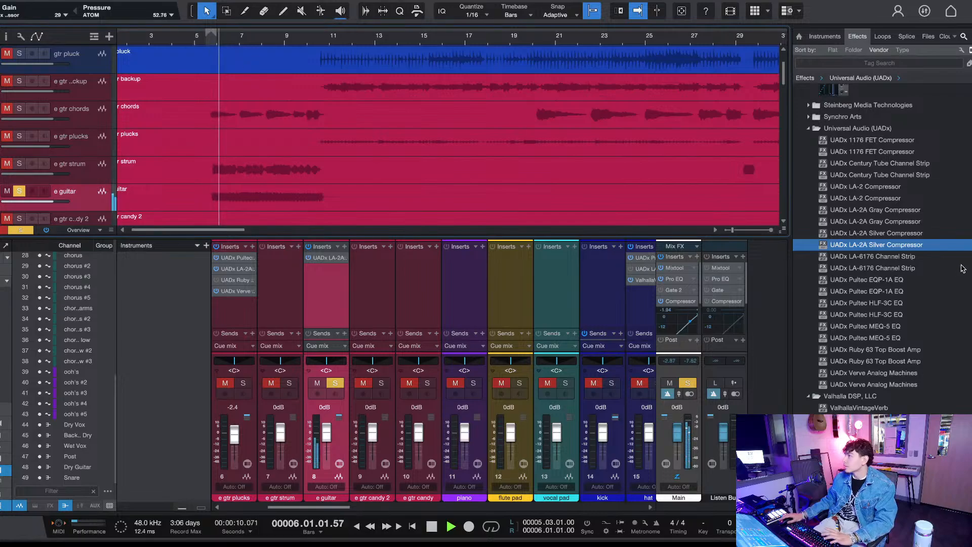
Step: Browse the effects for a color plug-in and insert XLN Audio's RC-20 Retro Color on the e guitar channel after the compressor
scroll(955, 270, up, 5)
scroll(955, 271, up, 10)
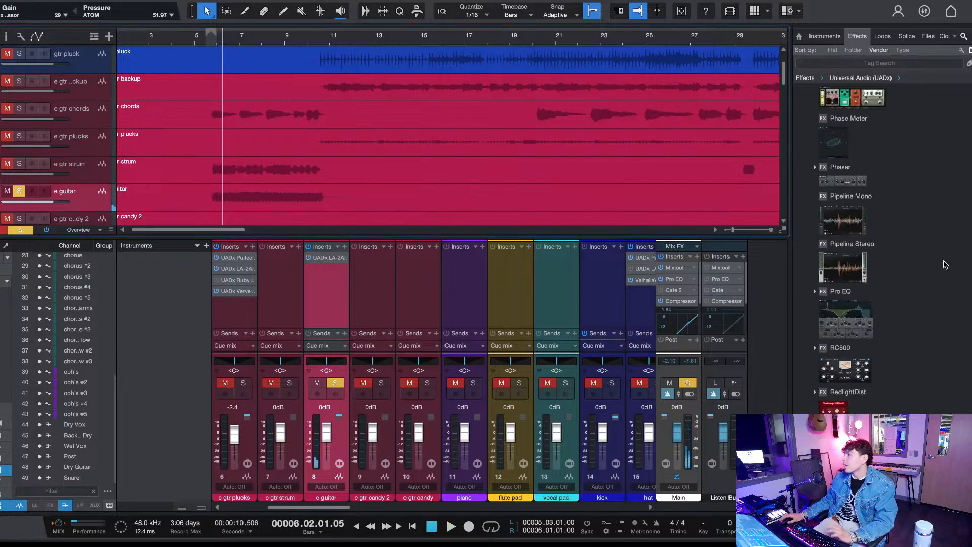
scroll(946, 263, down, 6)
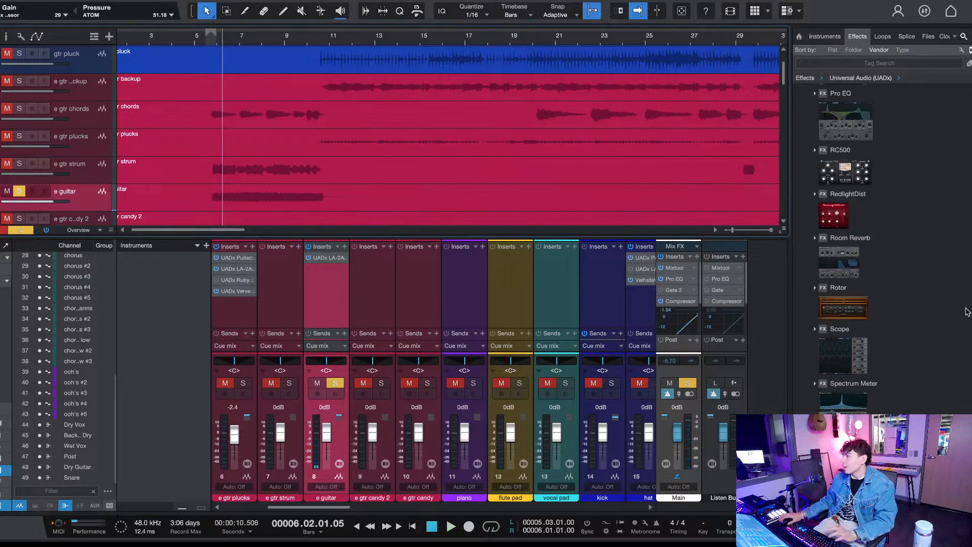
scroll(968, 309, down, 8)
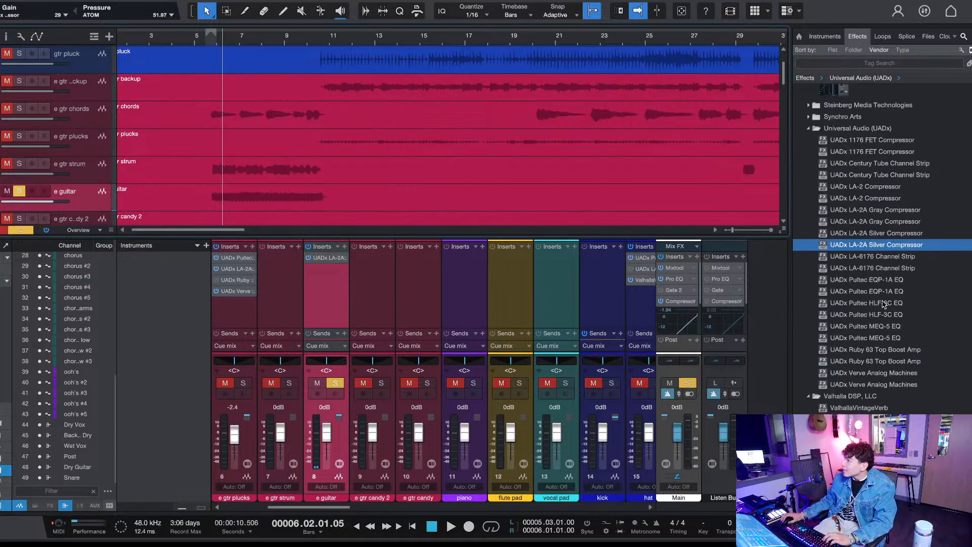
scroll(887, 365, up, 15)
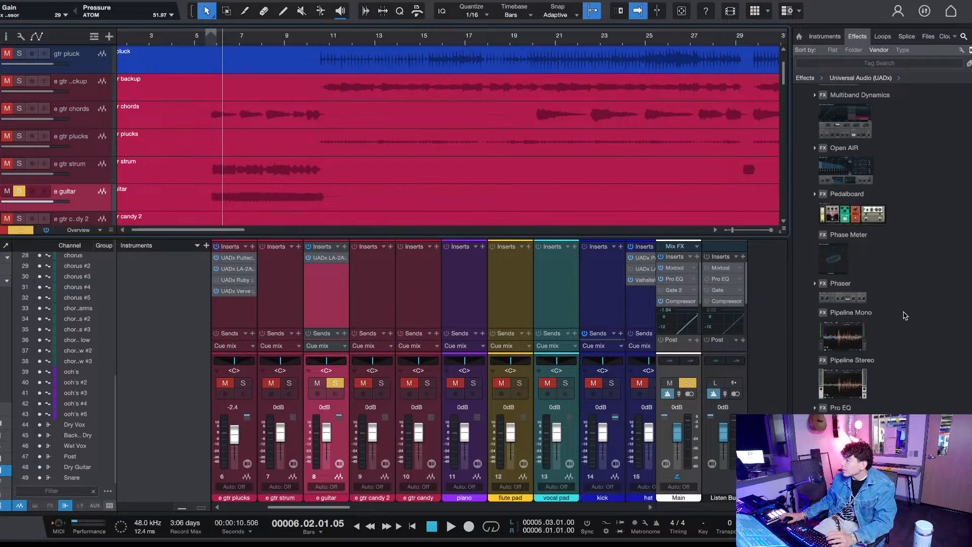
scroll(896, 320, up, 3)
scroll(882, 303, down, 6)
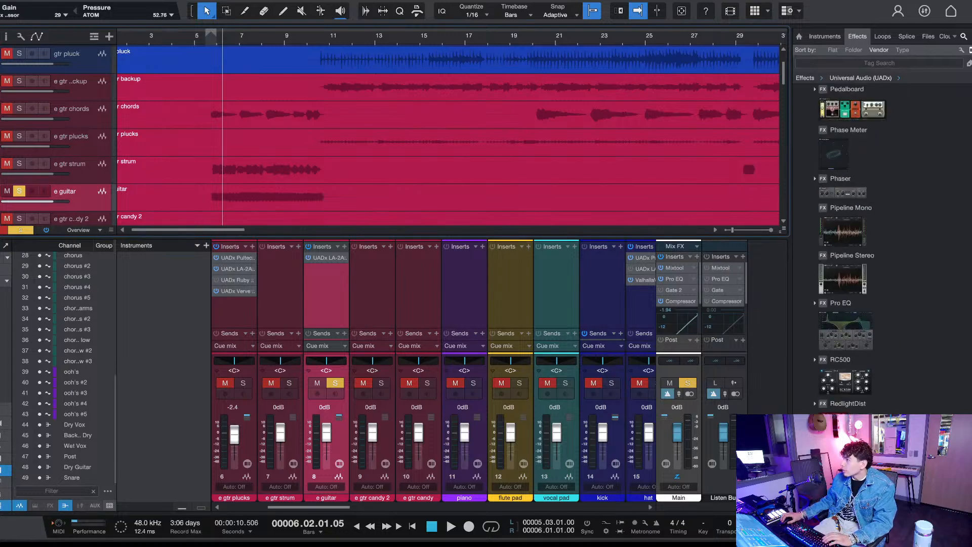
scroll(881, 244, down, 10)
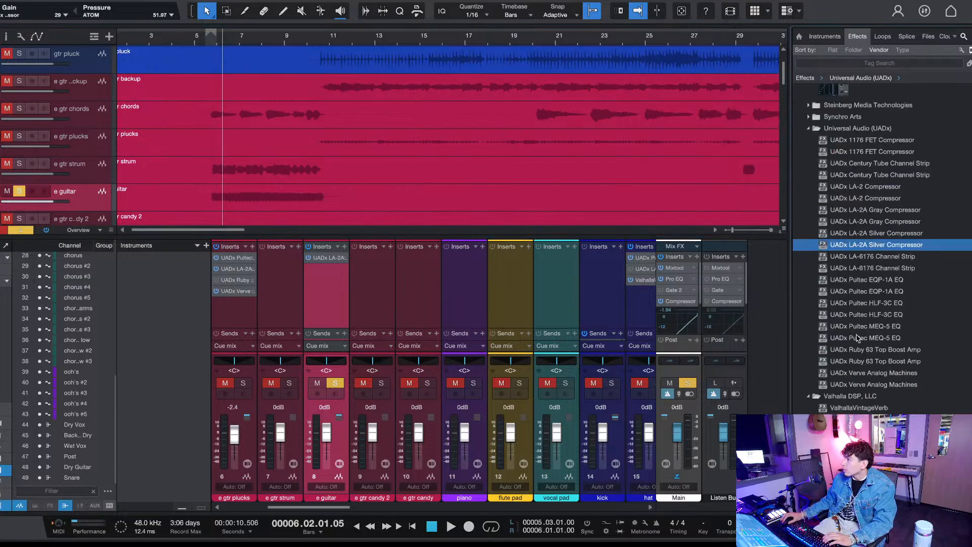
click(856, 443)
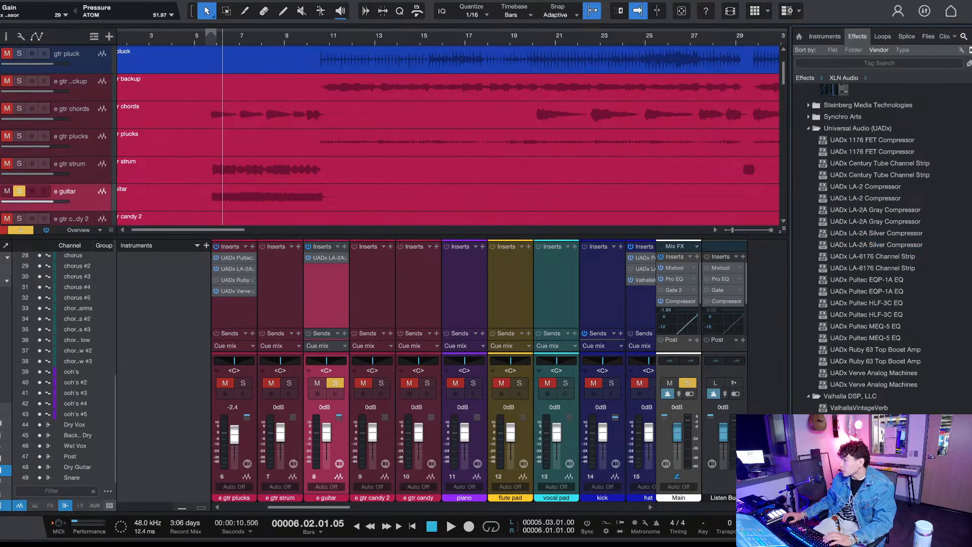
drag(857, 408, 244, 192)
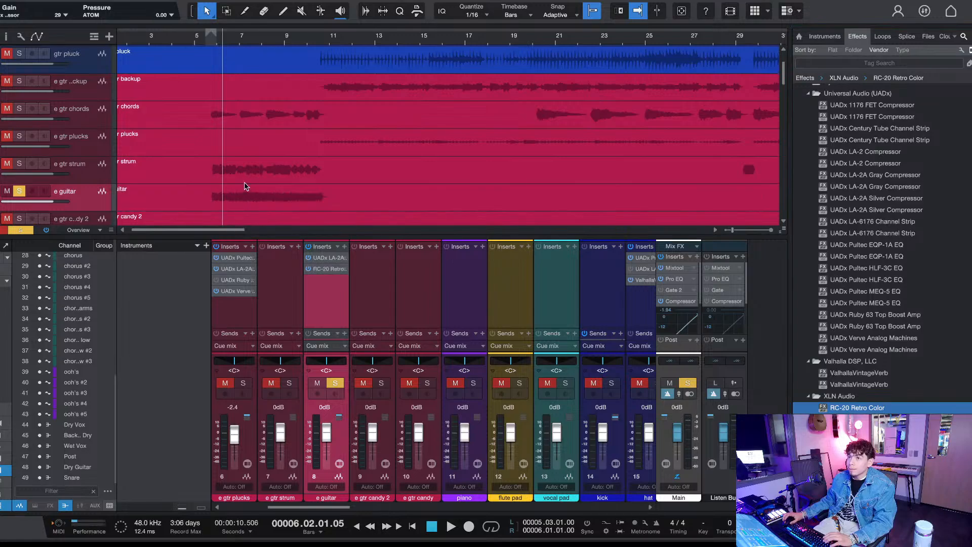
Step: Play the soloed e guitar from bar 5 beat 3 and set RC-20's distortion amount to 36% and space amount to 11%
key(KP_1)
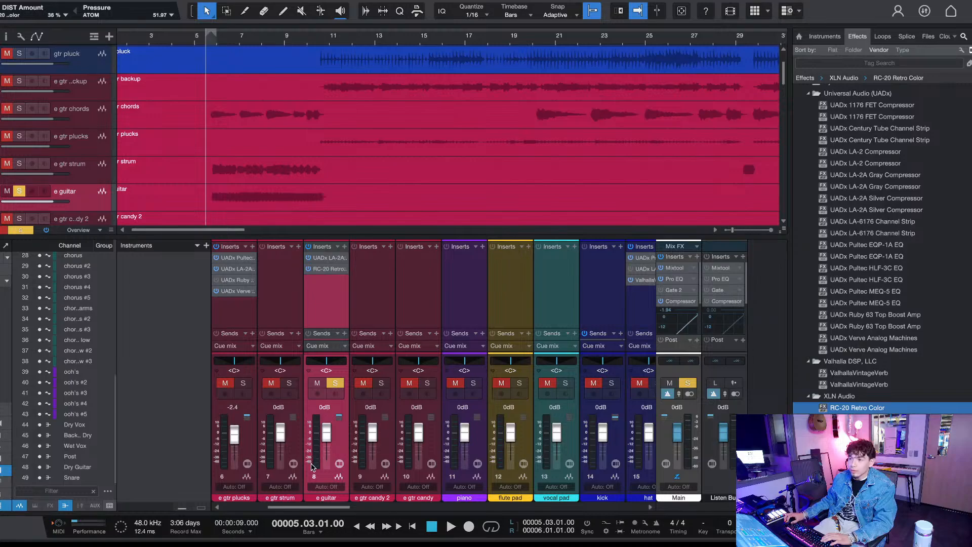
key(space)
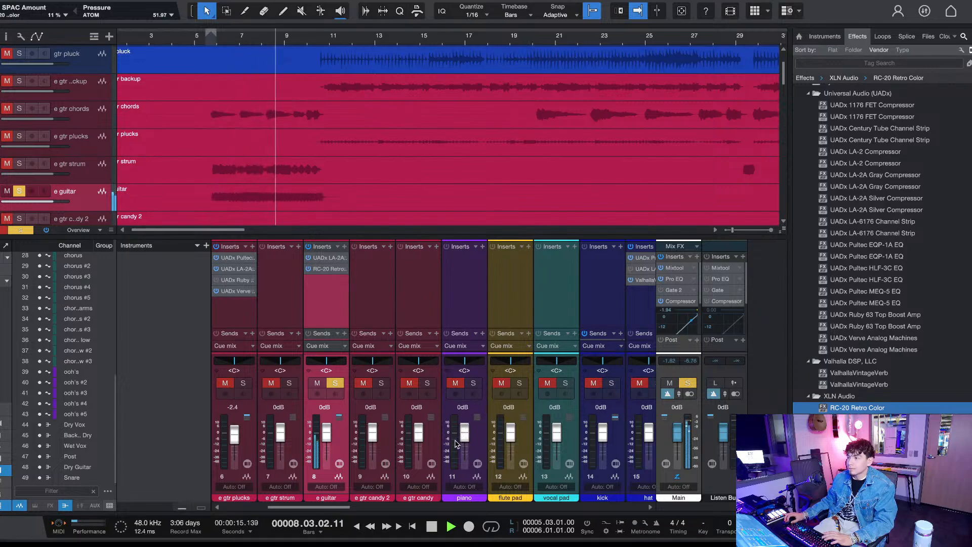
key(space)
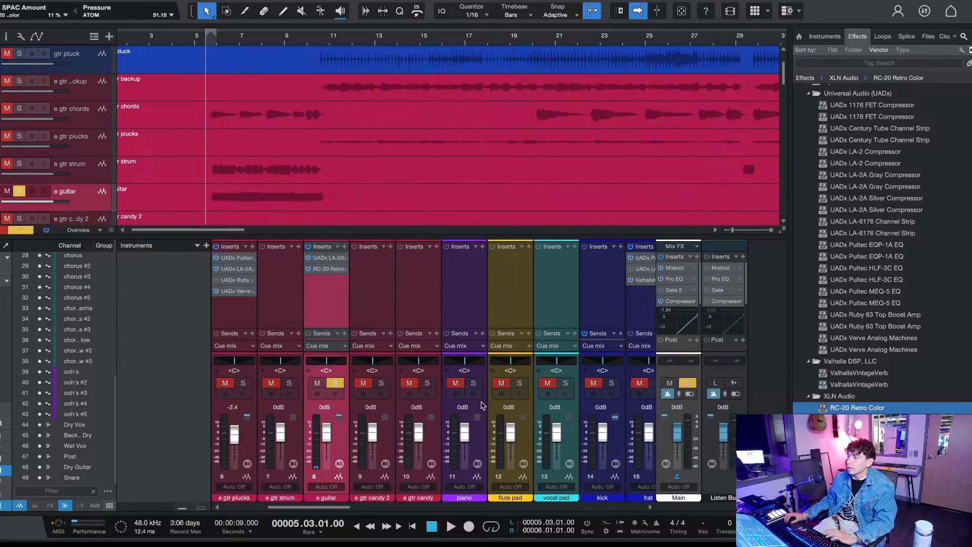
key(space)
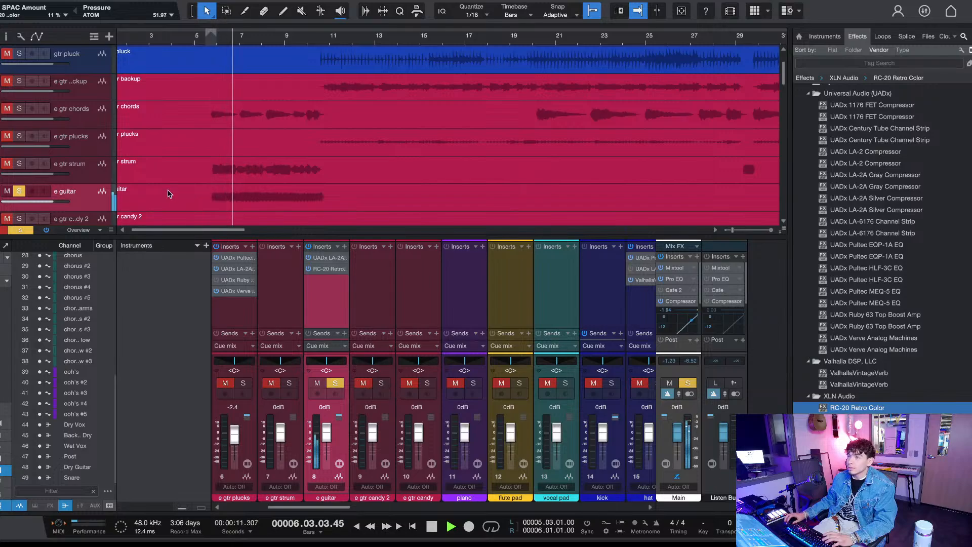
Step: Clear the solo, unmute e guitar and e gtr strum, set the LA-2A gain to 24, and play them in the full mix
click(20, 230)
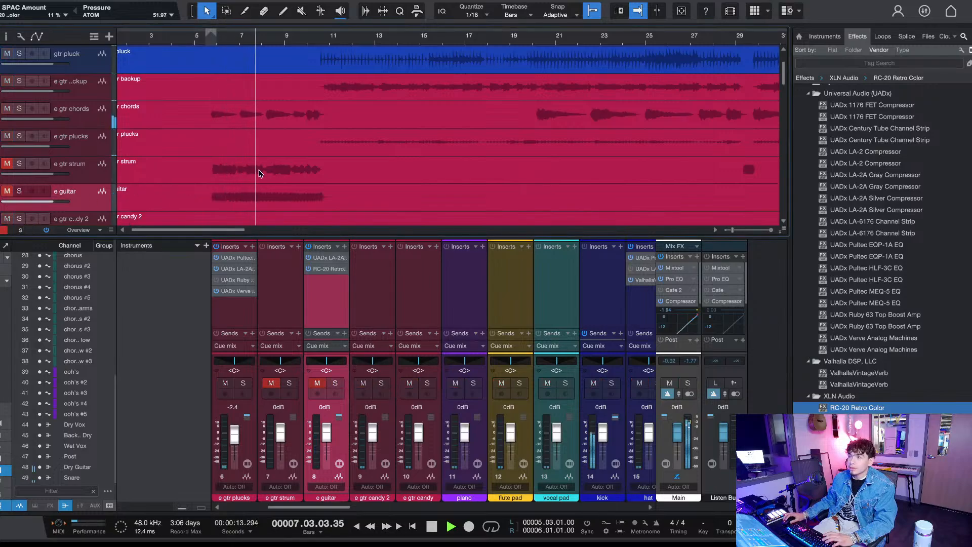
key(space)
click(7, 191)
click(8, 163)
key(space)
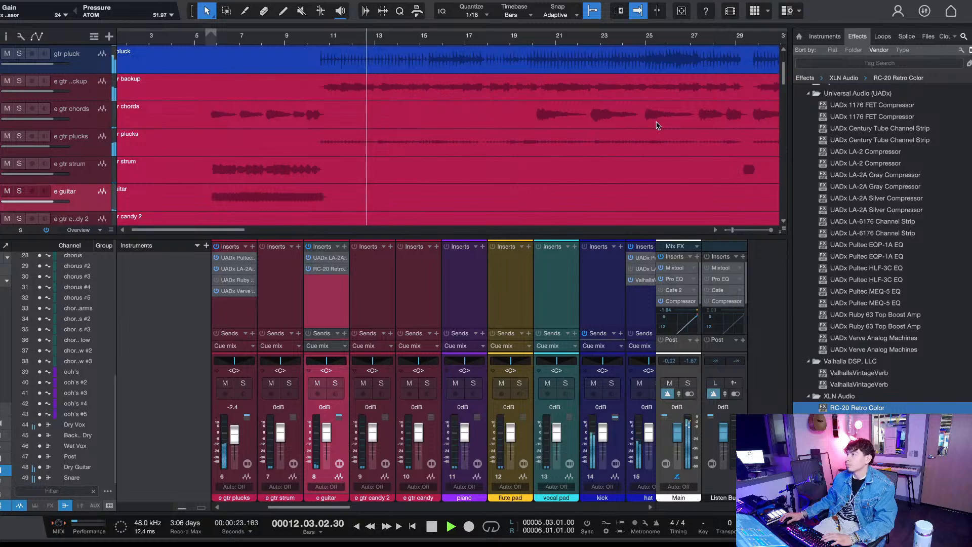
key(space)
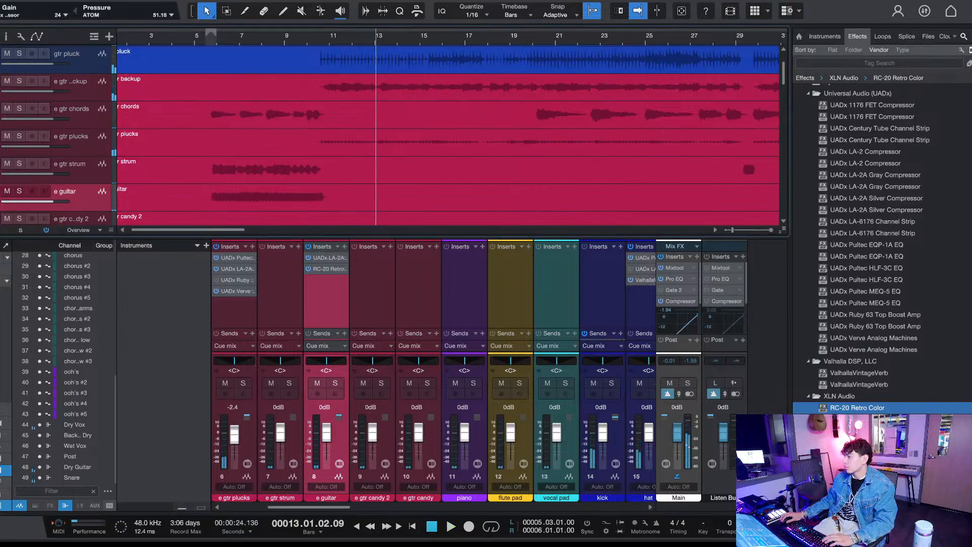
Step: Add Dry Vox volume automation points at about bar 10, bar 10 beat 3 and shortly before bar 30
key(F3)
scroll(375, 428, down, 15)
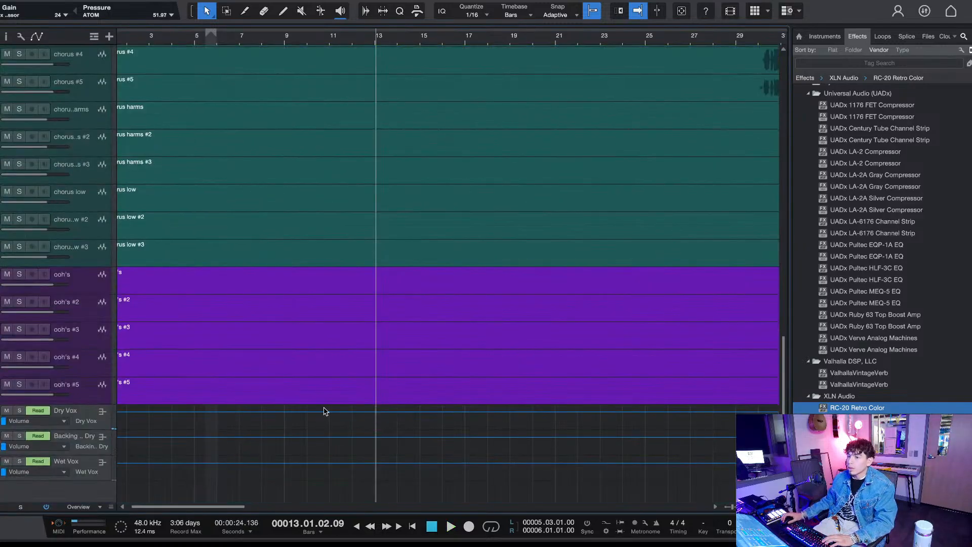
click(310, 36)
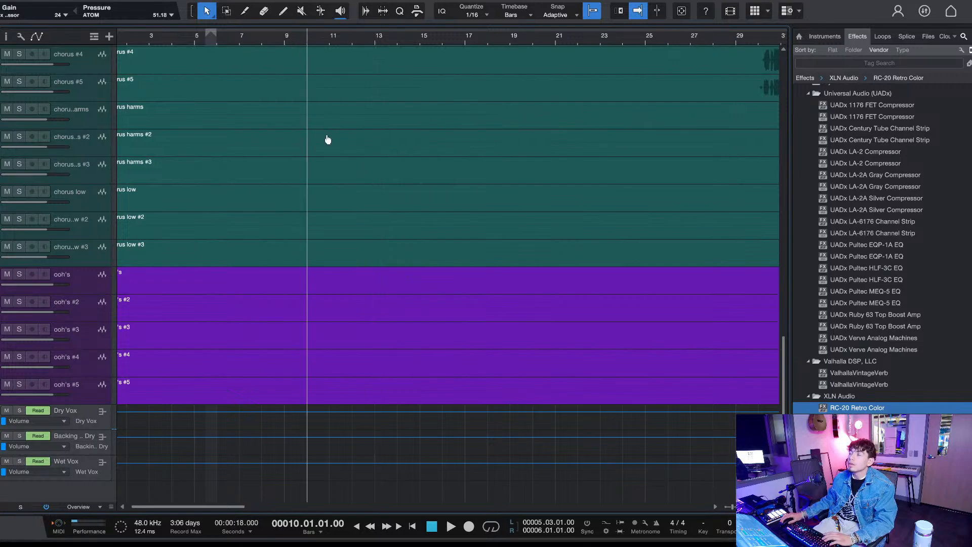
scroll(328, 139, up, 10)
scroll(323, 371, down, 12)
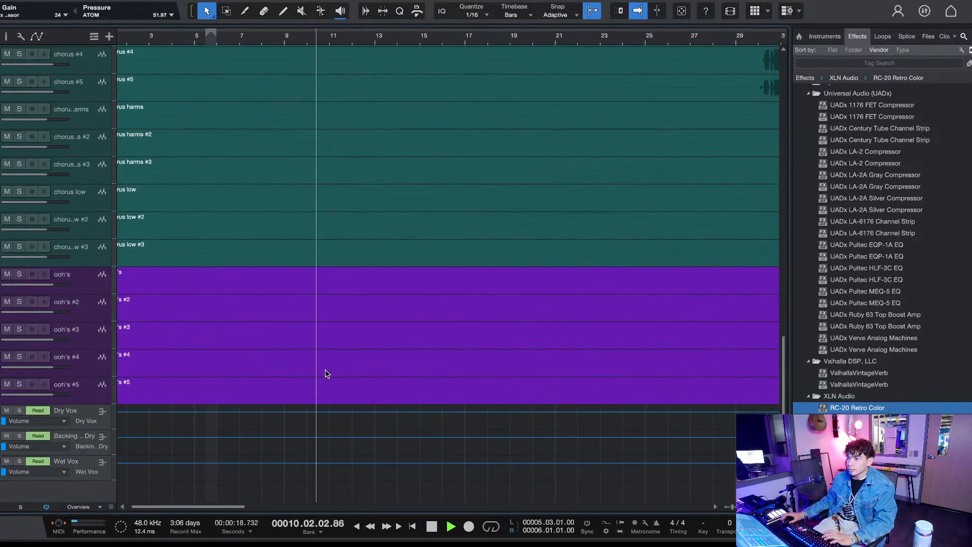
click(306, 411)
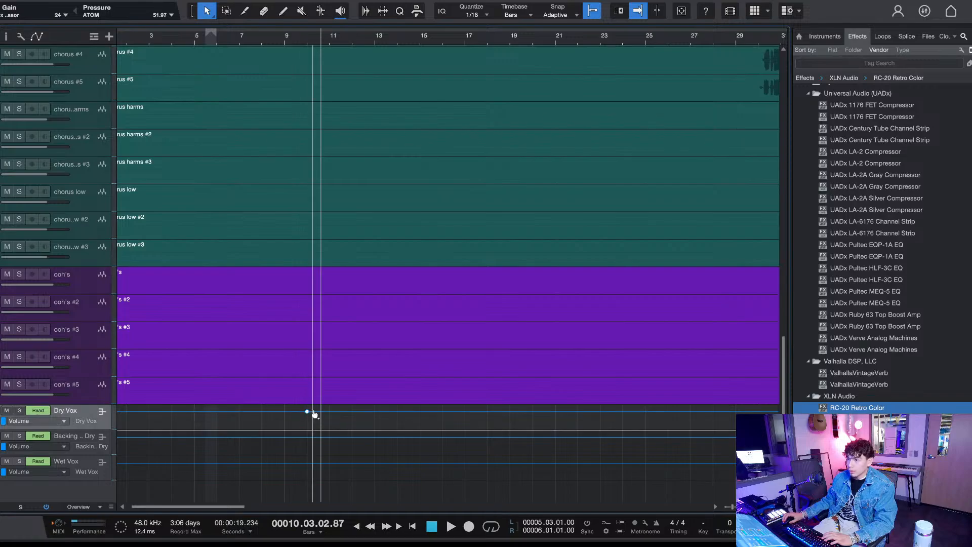
click(317, 412)
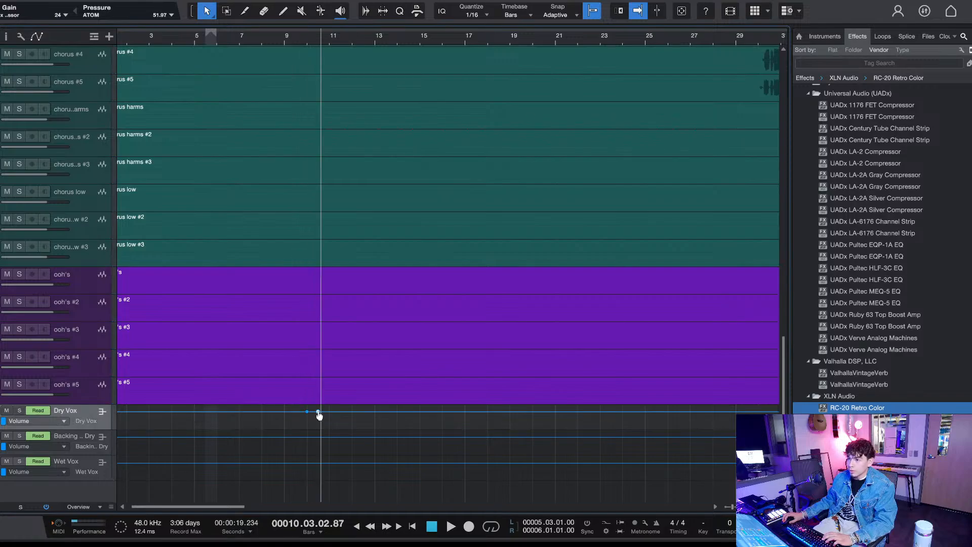
key(Up)
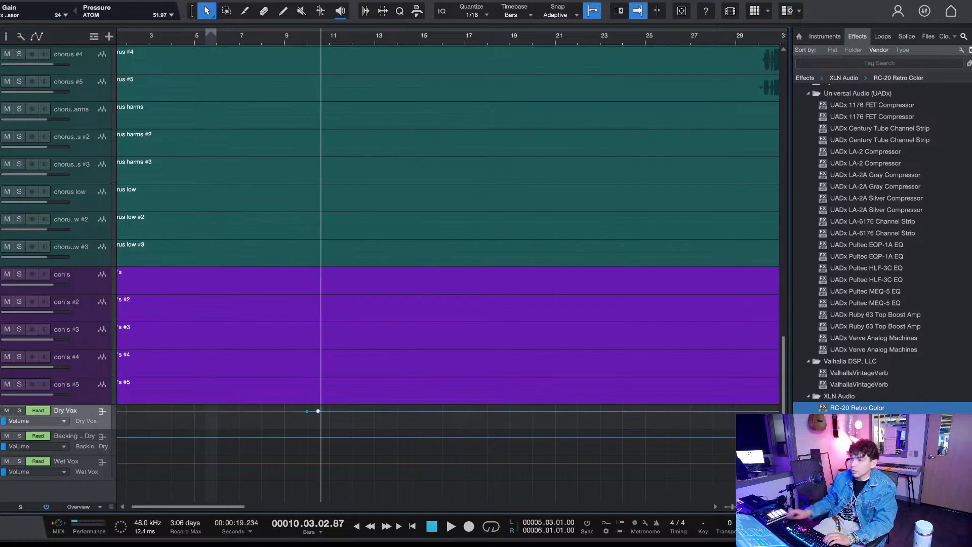
scroll(341, 42, down, 5)
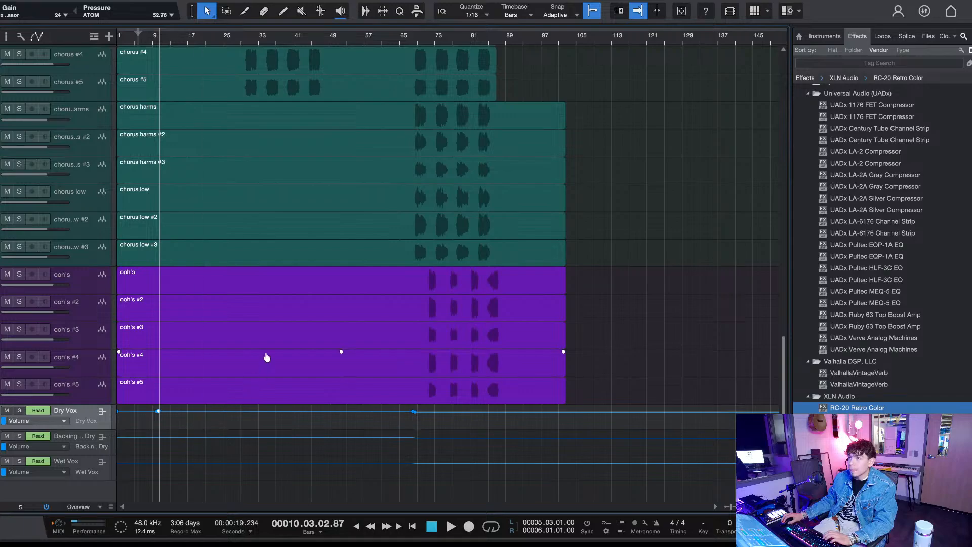
click(246, 39)
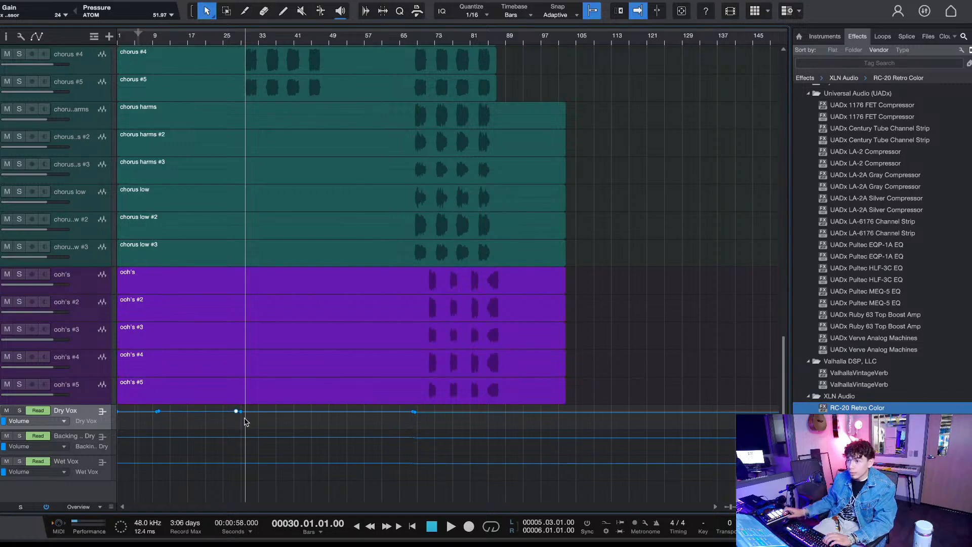
Step: Play the full mix from about bar 11 and slightly raise the Dry Vox volume automation point shortly before bar 30
click(163, 35)
key(space)
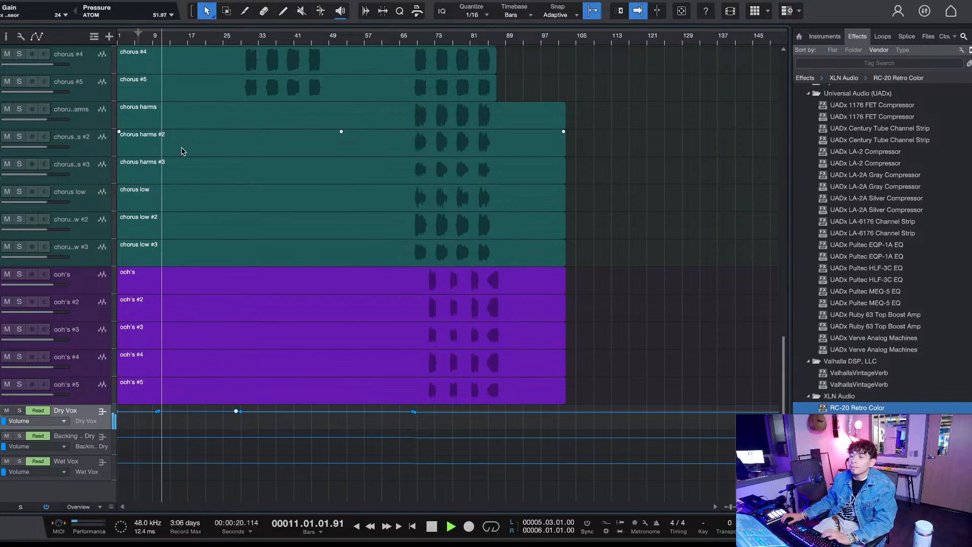
scroll(243, 245, up, 10)
scroll(244, 246, down, 10)
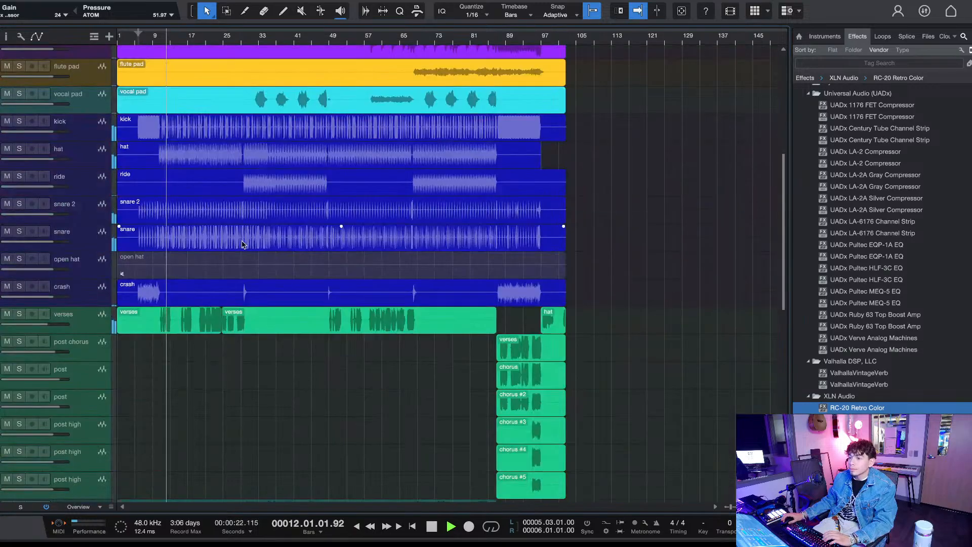
scroll(193, 297, down, 10)
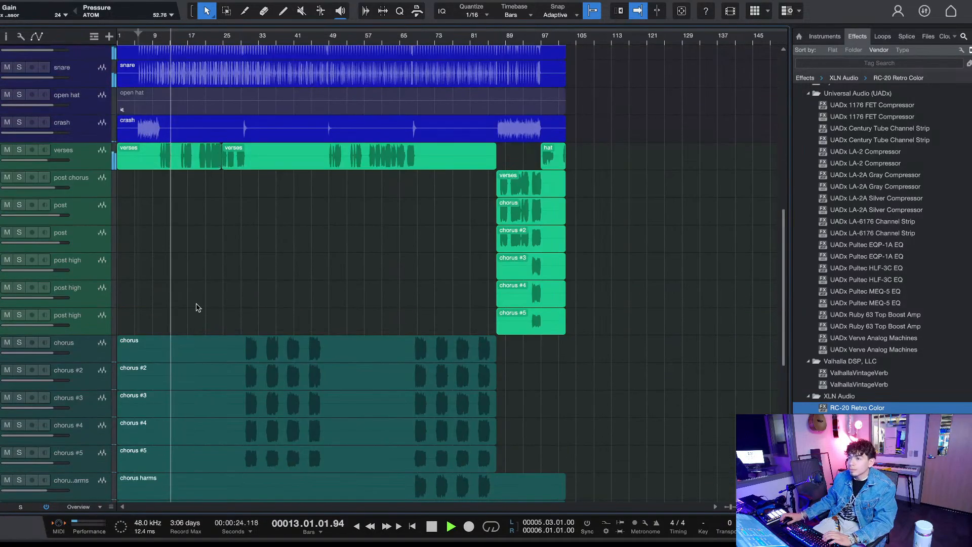
scroll(152, 314, down, 1)
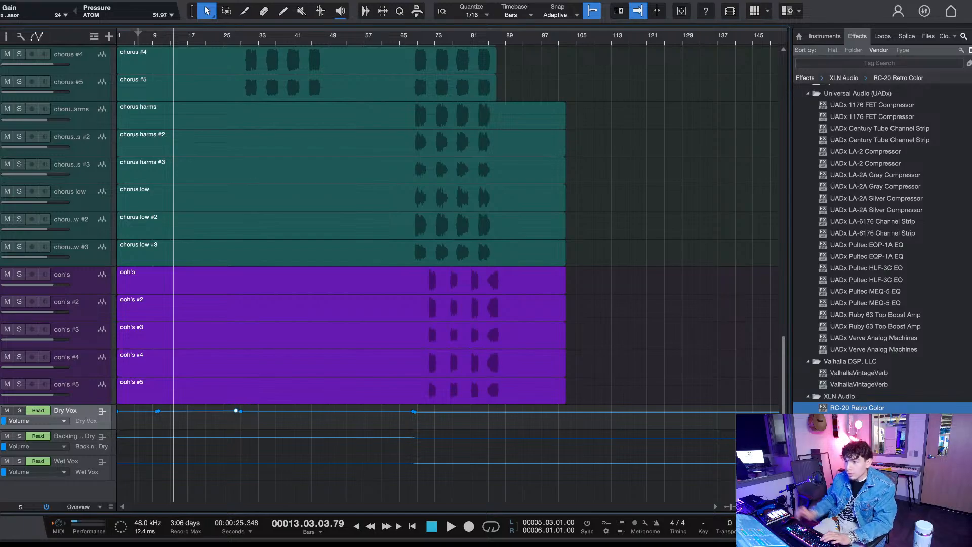
Step: Listen to the mix from bar 13 onward while reviewing where the electric guitar tracks play in the arrangement
scroll(196, 133, up, 15)
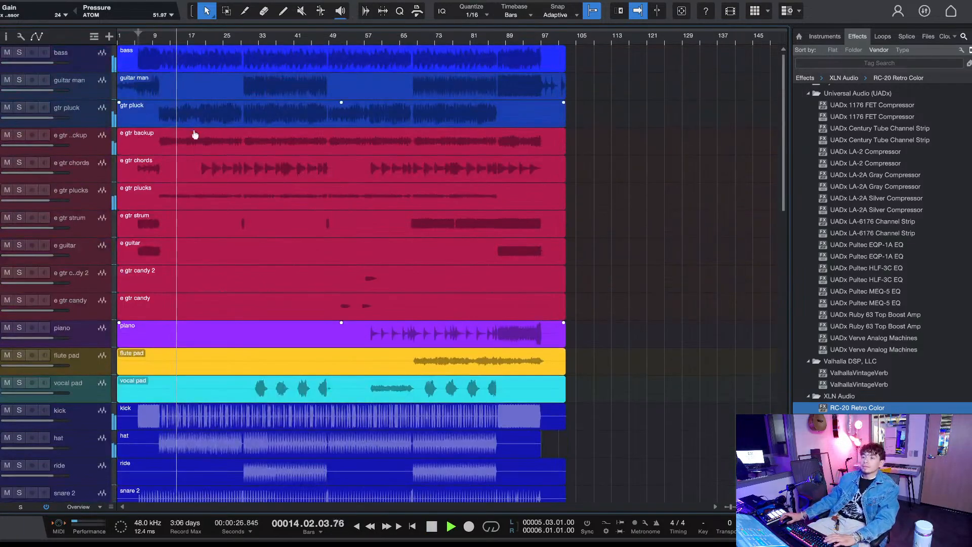
scroll(138, 139, down, 1)
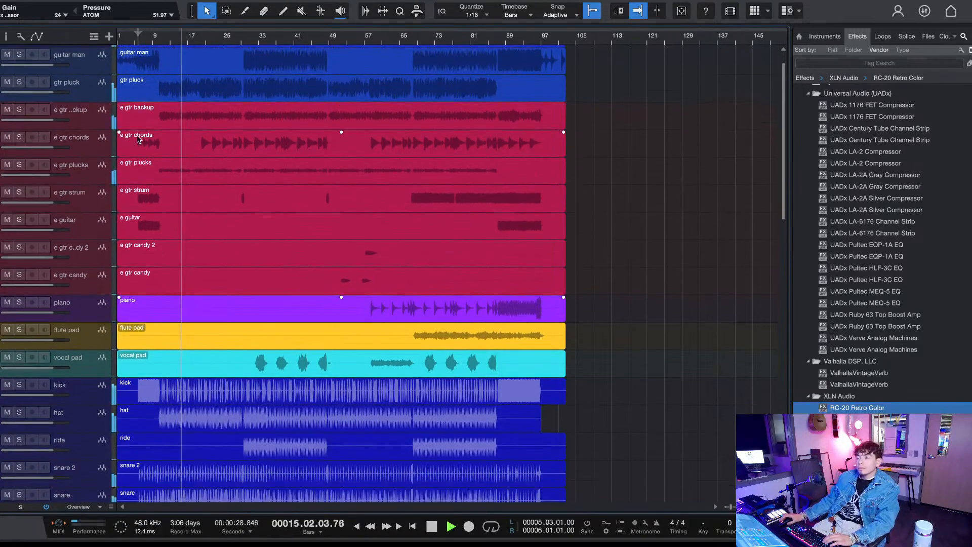
scroll(172, 194, down, 1)
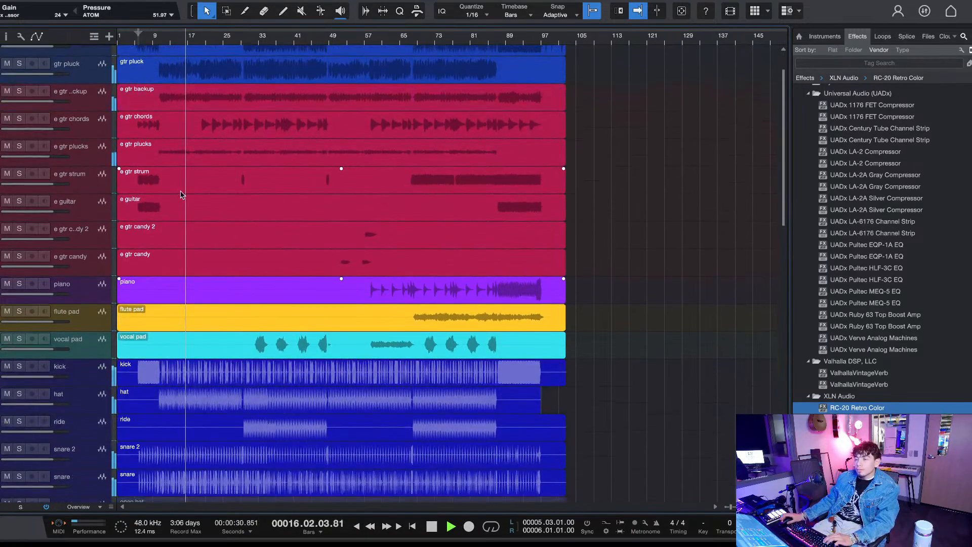
scroll(180, 195, down, 2)
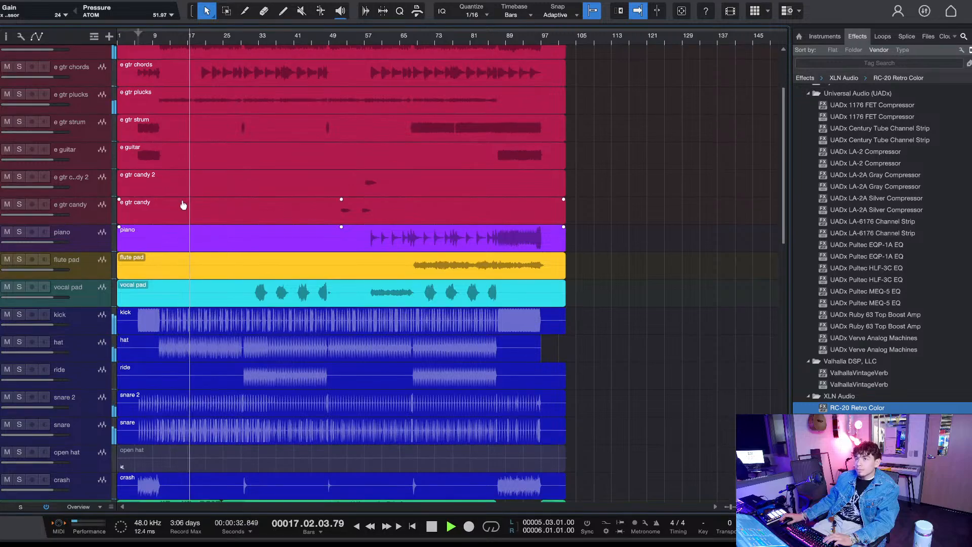
scroll(183, 203, up, 1)
Step: Play the intro from bar 5 beat 3 in the full mix and select the e gtr strum clip
key(space)
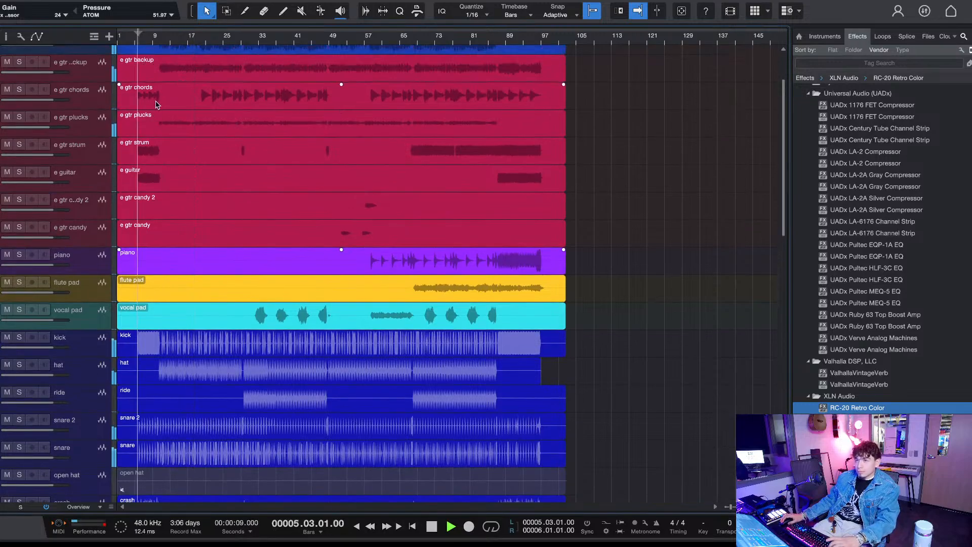
click(148, 176)
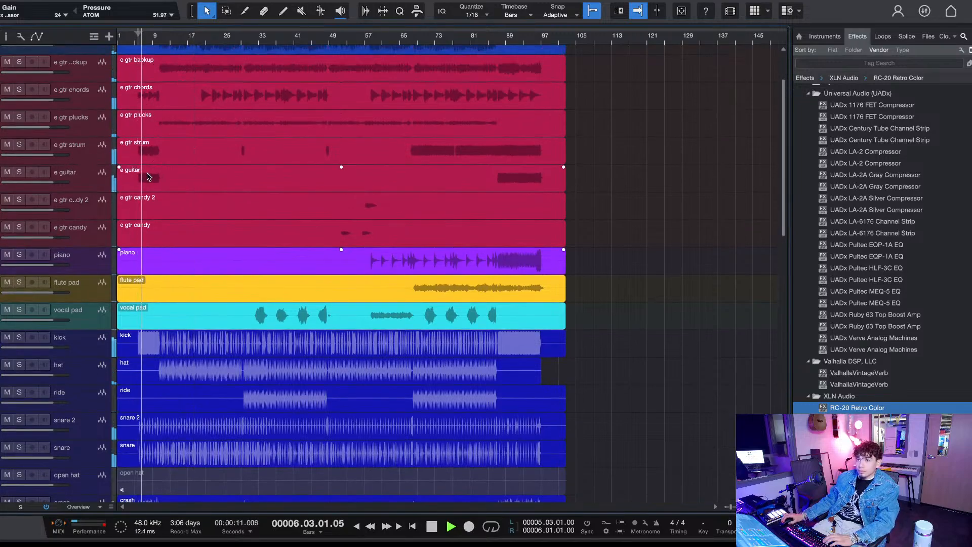
click(190, 161)
click(190, 161)
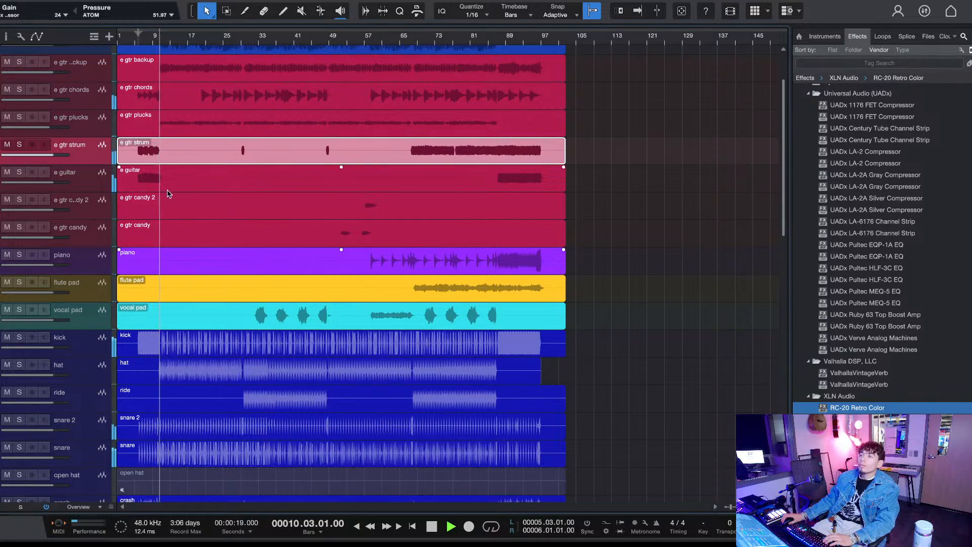
key(f)
key(space)
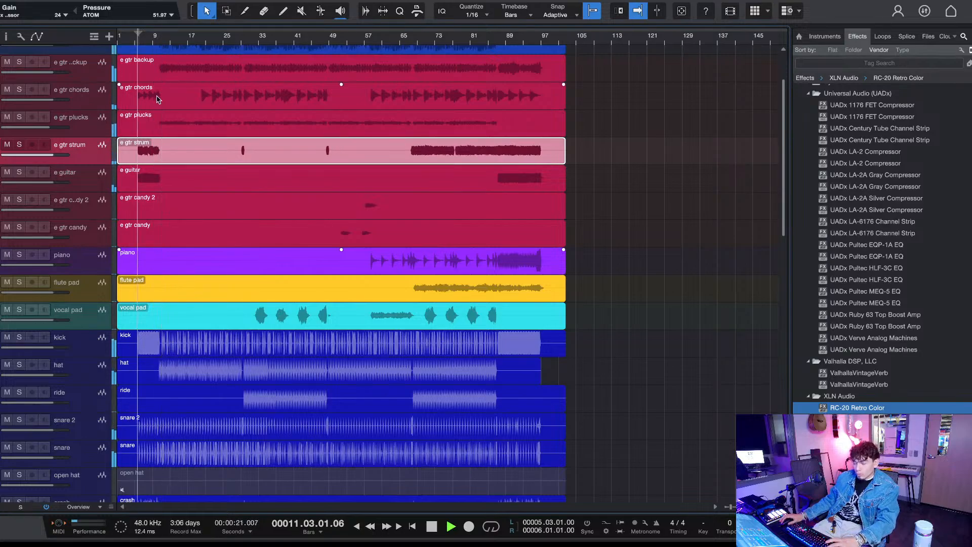
Step: Keep only the e gtr strum track soloed and audition it in the intro
key(space)
click(19, 144)
click(20, 173)
click(19, 173)
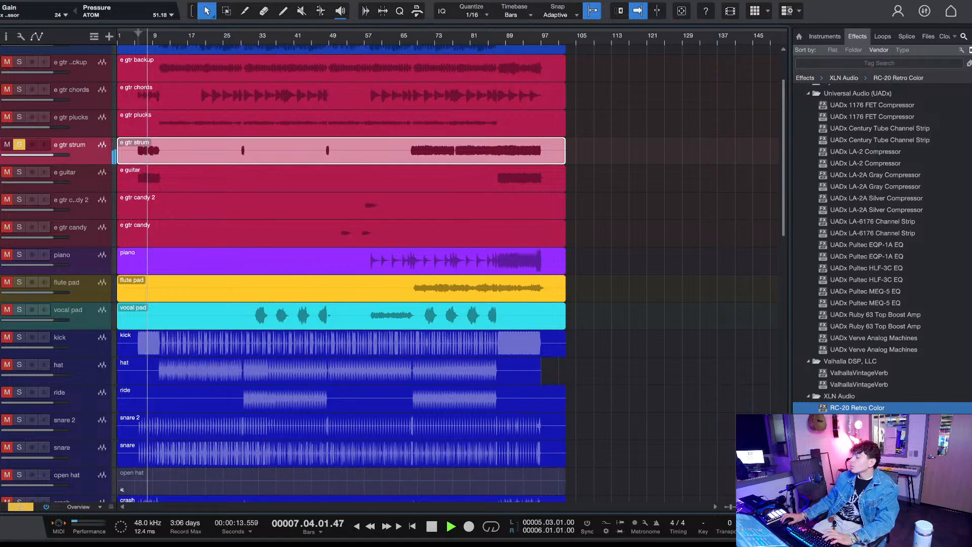
key(space)
Step: Insert UADx Verve Analog Machines on the e gtr strum channel and set its machine to Warm
key(F3)
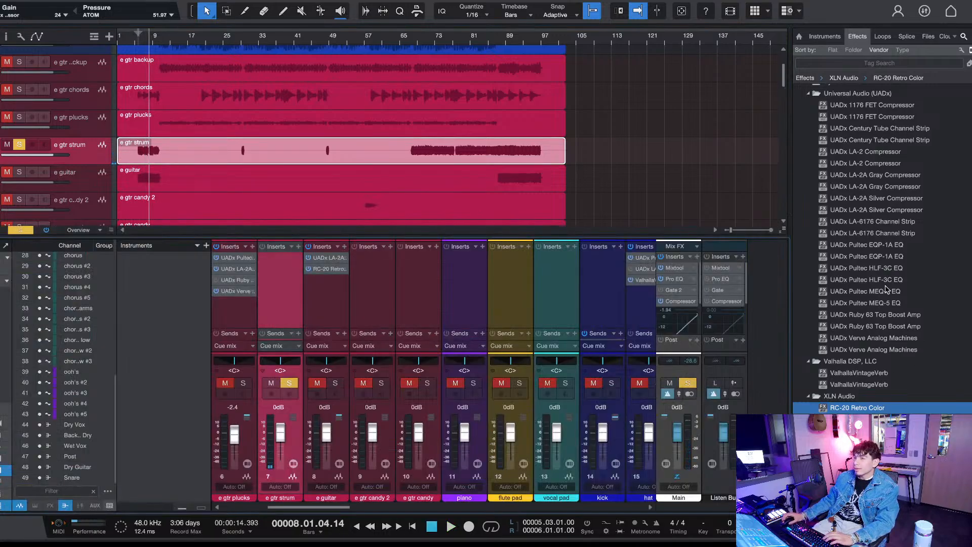
key(space)
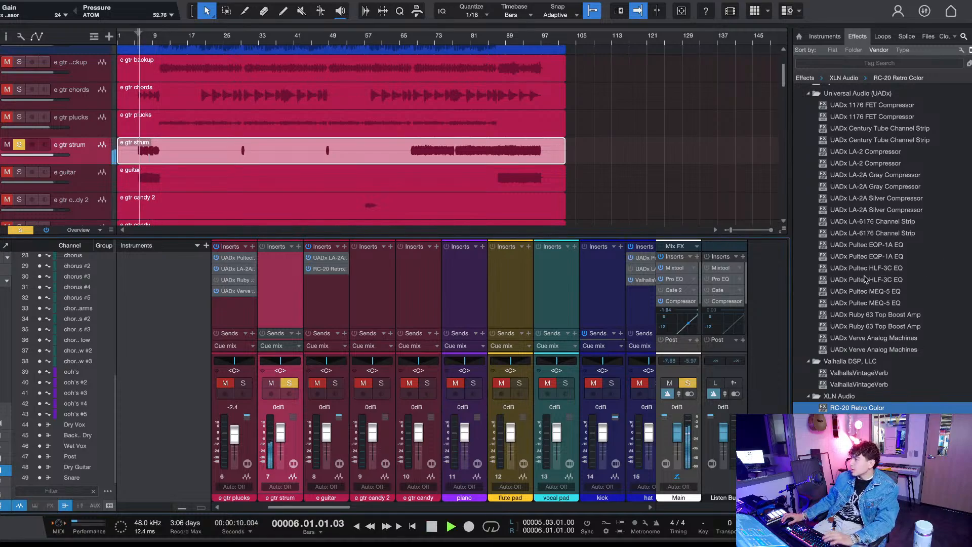
drag(875, 339, 295, 307)
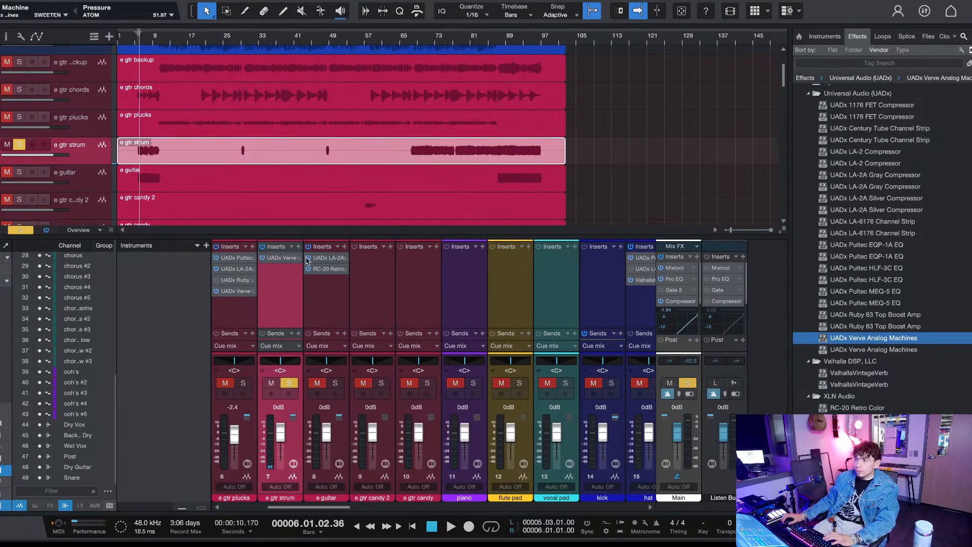
key(space)
key(space)
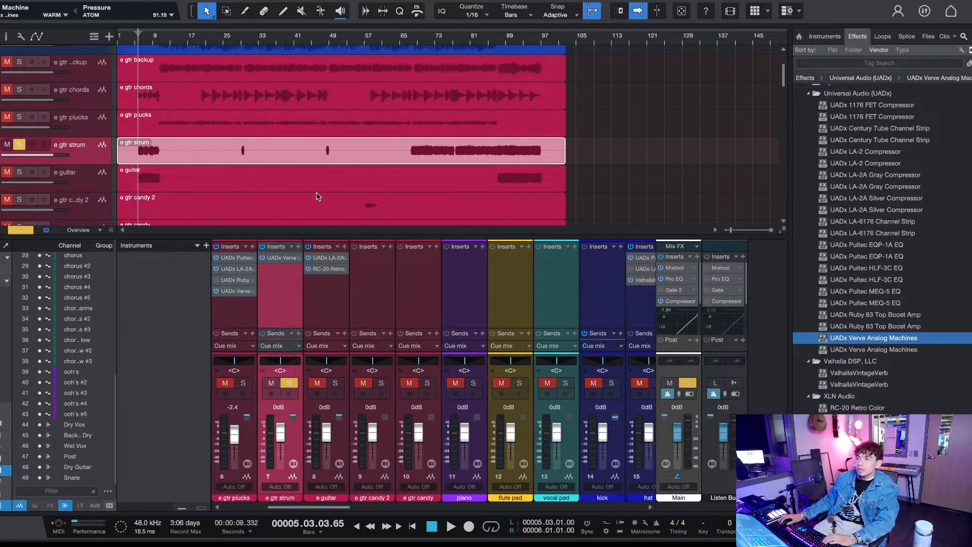
Step: Play the soloed e gtr strum from bar 5 beat 3 and set Param 1 of Verve Analog Machines to about 31%
key(space)
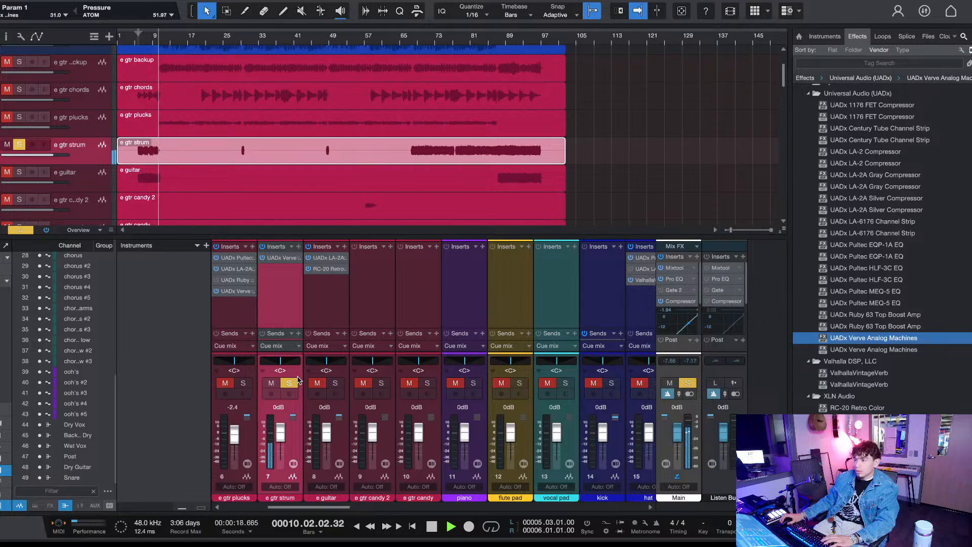
key(space)
key(space)
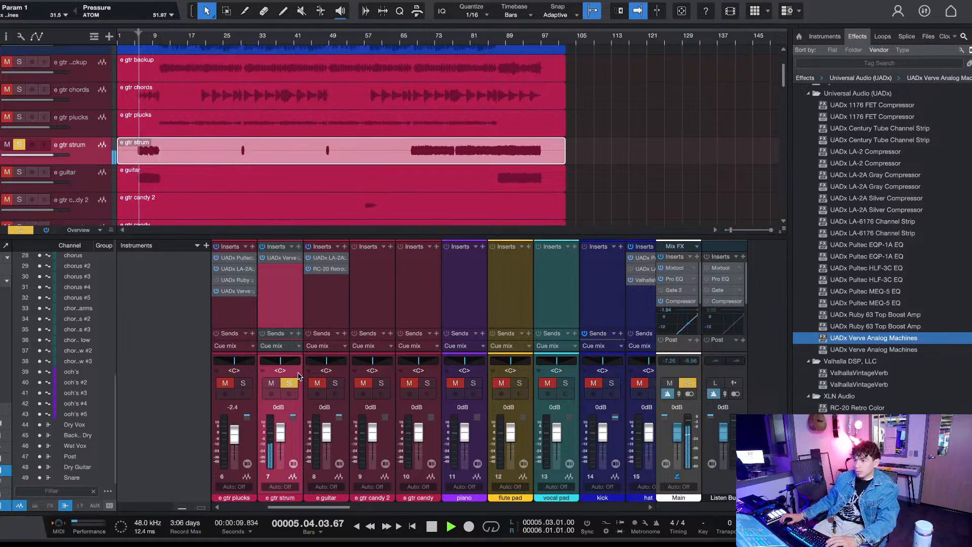
key(space)
Step: Insert ValhallaVintageVerb on the e gtr strum channel, adjust its mix and play the soloed track from bar 5 beat 3
click(878, 374)
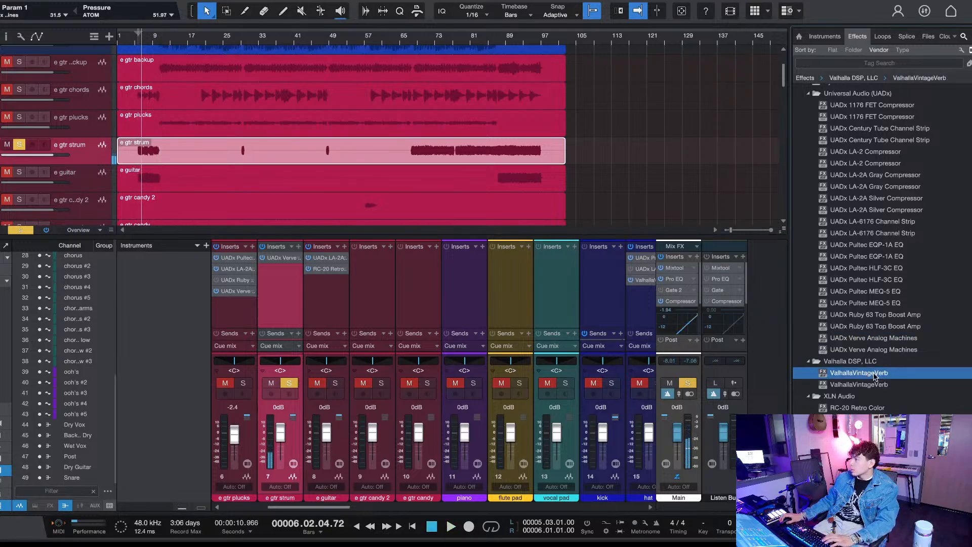
drag(316, 135, 311, 148)
key(KP_0)
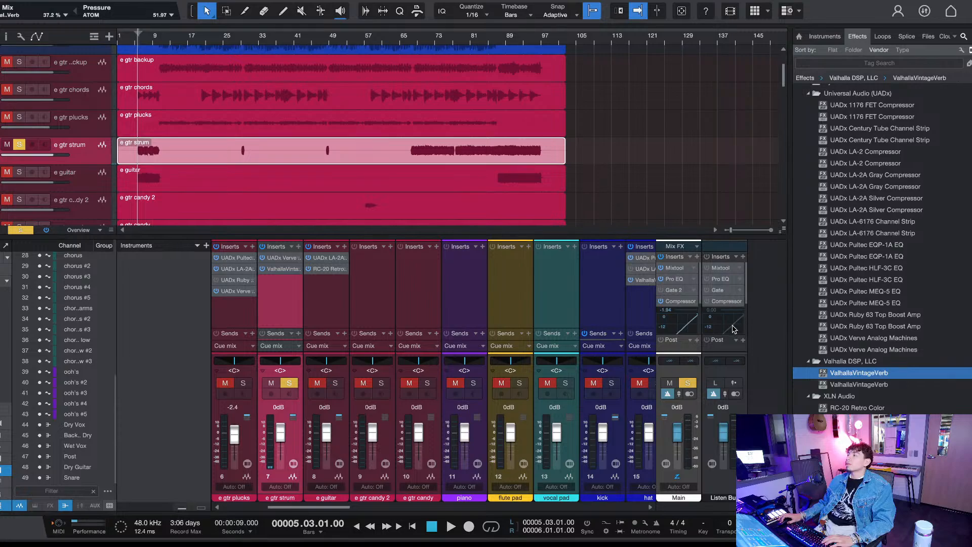
key(space)
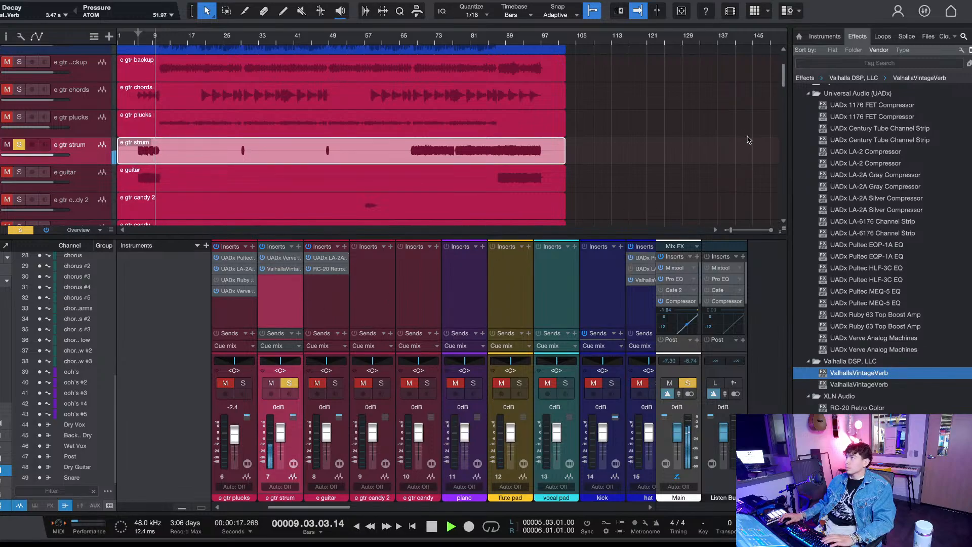
Step: Pan the e gtr strum channel to R53 and audition it soloed, then in the full mix
key(space)
drag(281, 361, 290, 360)
key(KP_0)
key(space)
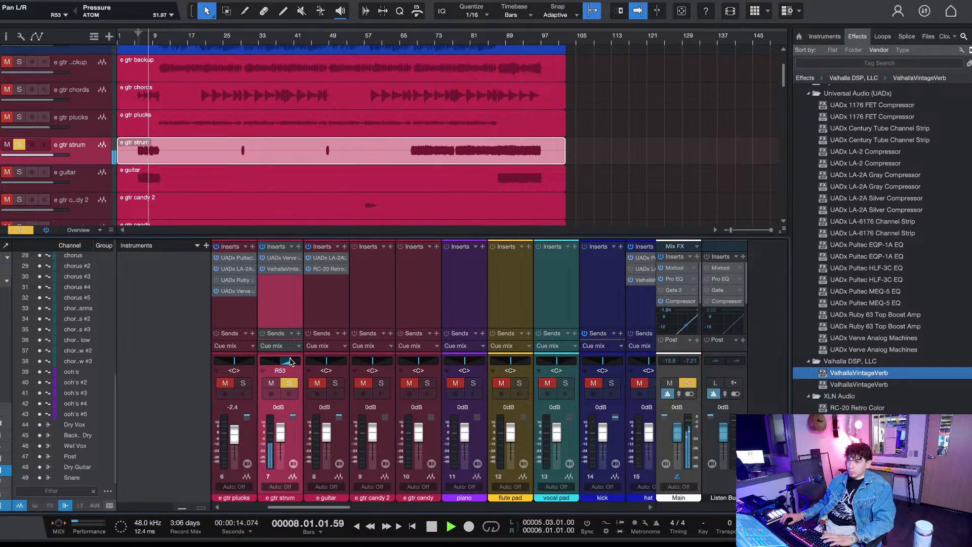
click(21, 230)
key(space)
key(space)
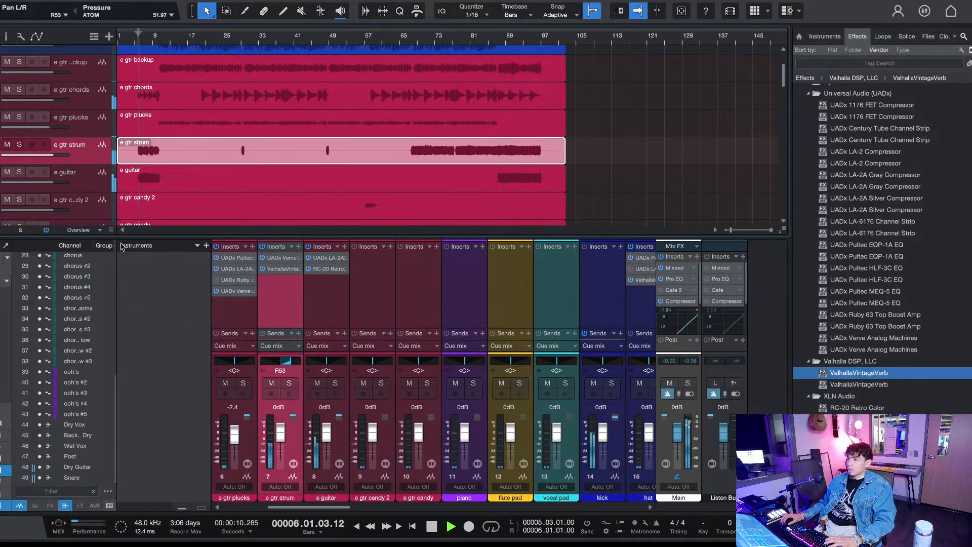
Step: Solo the e guitar and e gtr strum tracks together and pan the e guitar channel to L26 while auditioning the pair
click(19, 172)
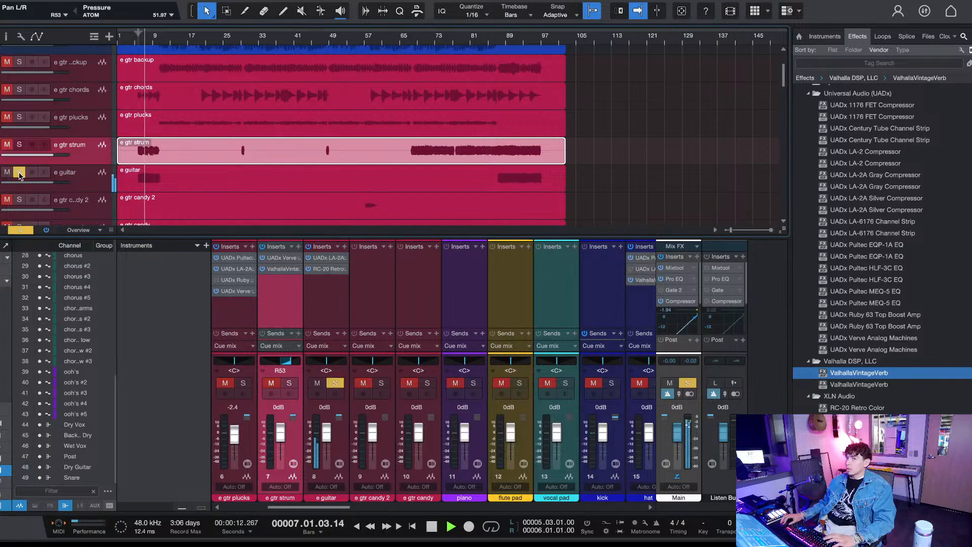
click(19, 144)
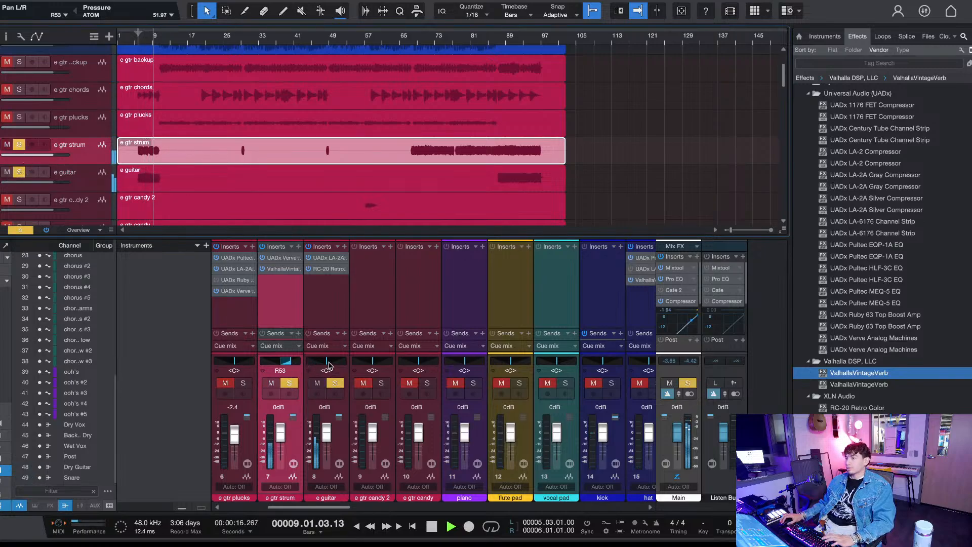
drag(326, 363, 321, 363)
key(space)
key(space)
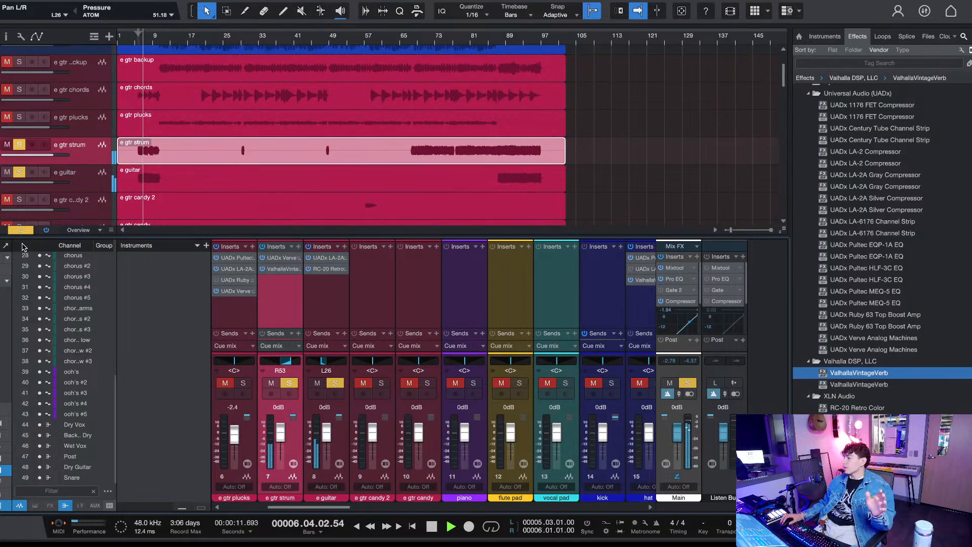
key(space)
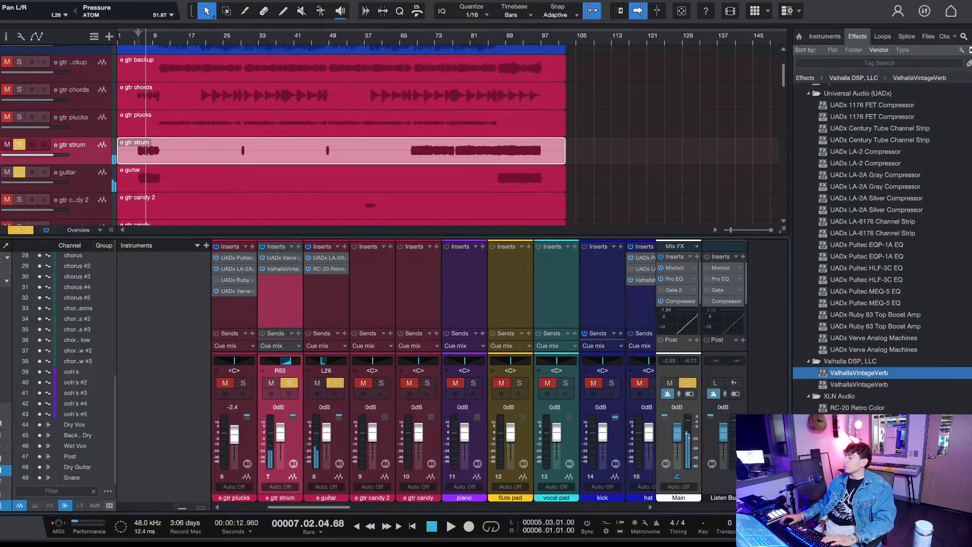
Step: Clear all solos and set the e gtr strum pan to R42 while playing the full mix
click(14, 232)
key(space)
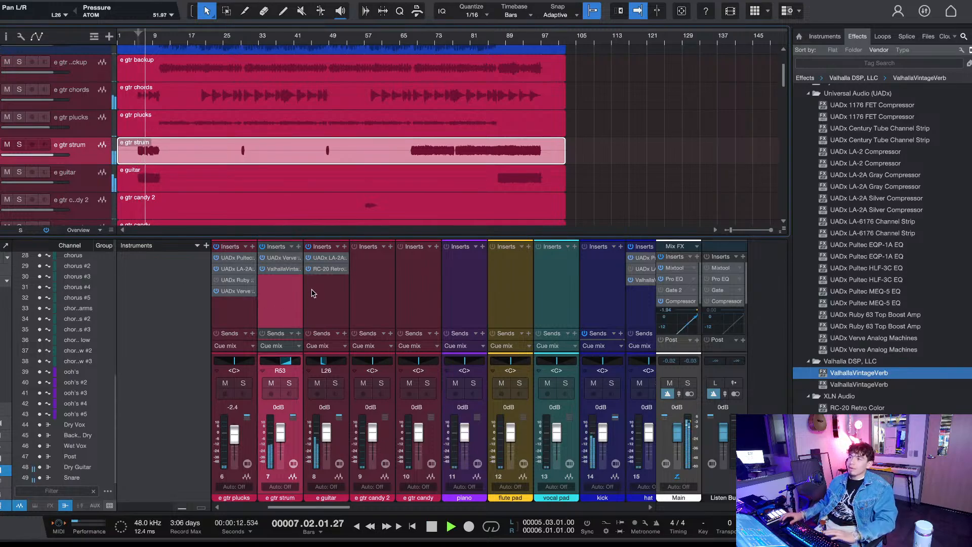
drag(290, 364, 289, 364)
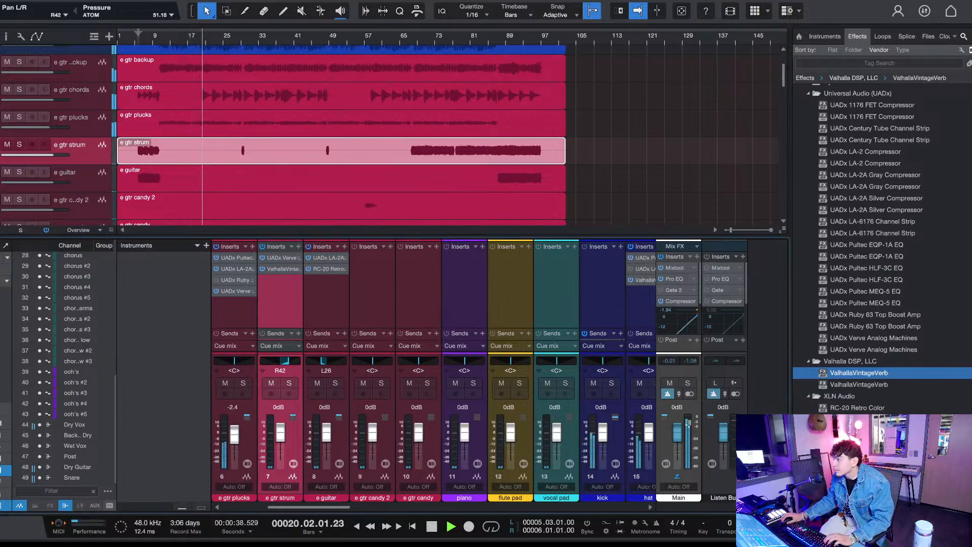
key(space)
Step: Solo the e gtr candy and e gtr candy 2 tracks and start auditioning them from bar 49
key(F3)
scroll(250, 352, down, 4)
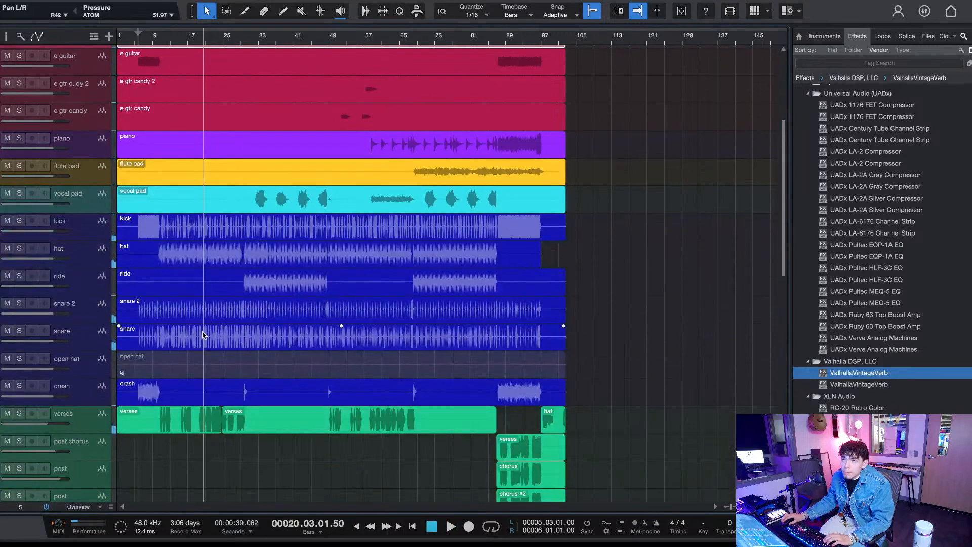
scroll(203, 333, up, 5)
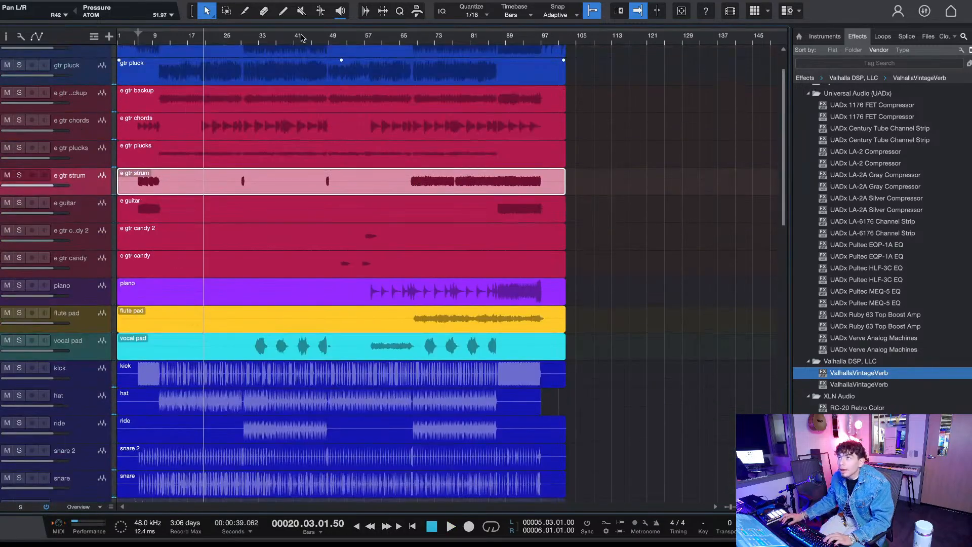
click(328, 36)
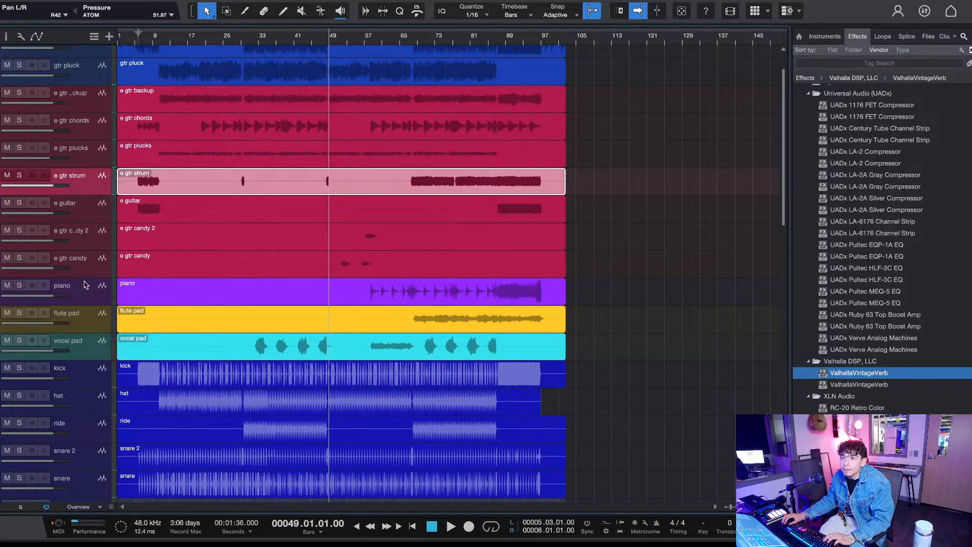
click(87, 256)
shift+click(86, 244)
key(s)
key(space)
key(space)
Step: Play the soloed candy tracks from just before the first e gtr candy phrase near bar 52
click(343, 48)
click(339, 40)
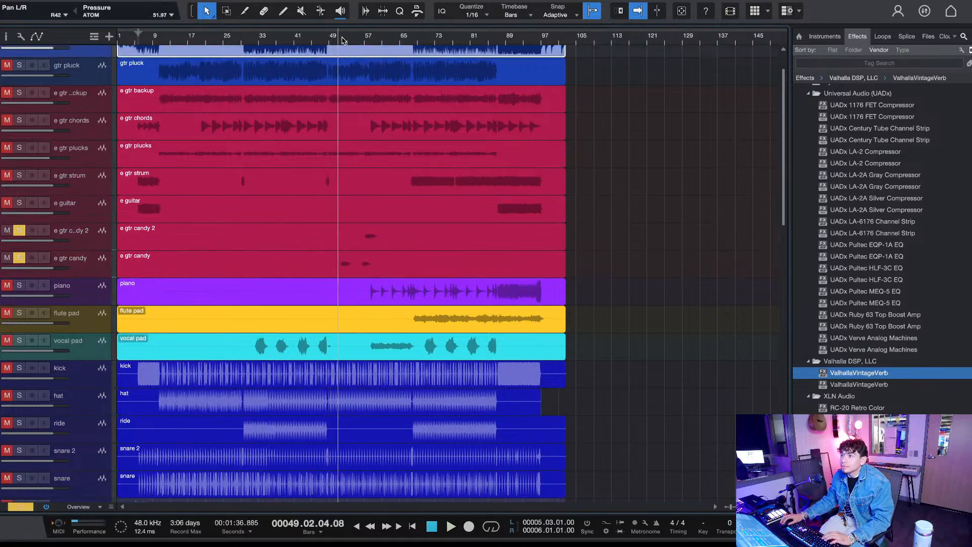
scroll(343, 40, up, 5)
click(338, 40)
key(space)
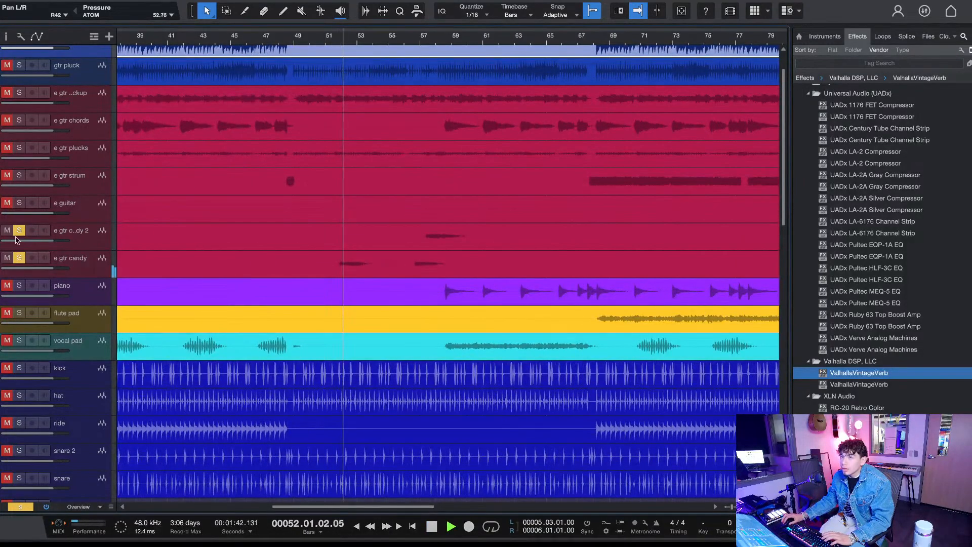
Step: Route the e gtr candy and e gtr candy 2 tracks to a new bus named "E gtr candy\"
click(87, 242)
shift+click(90, 260)
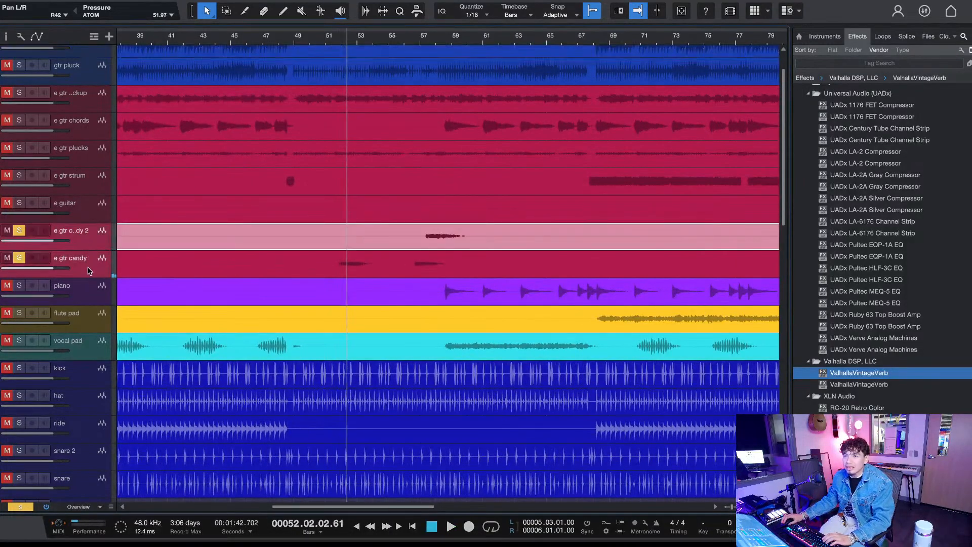
key(F3)
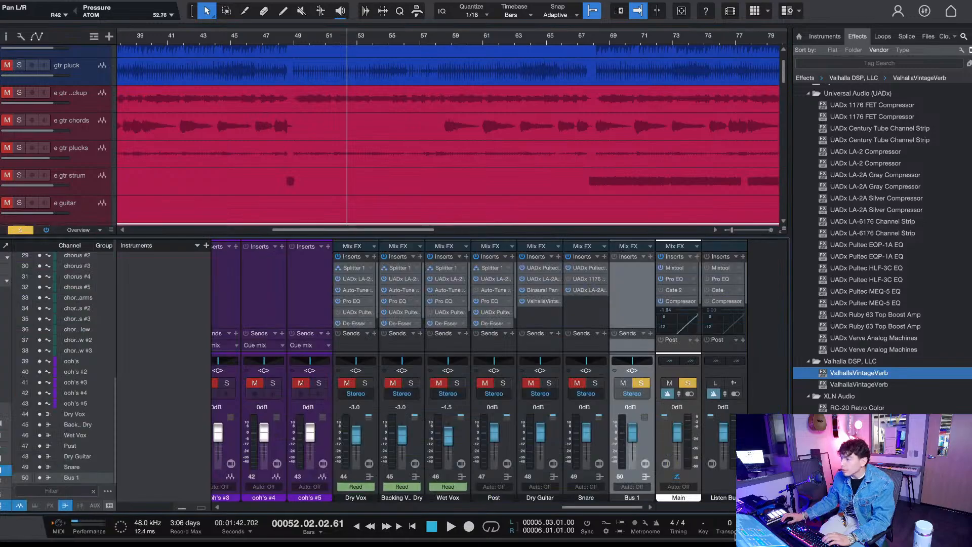
double_click(636, 498)
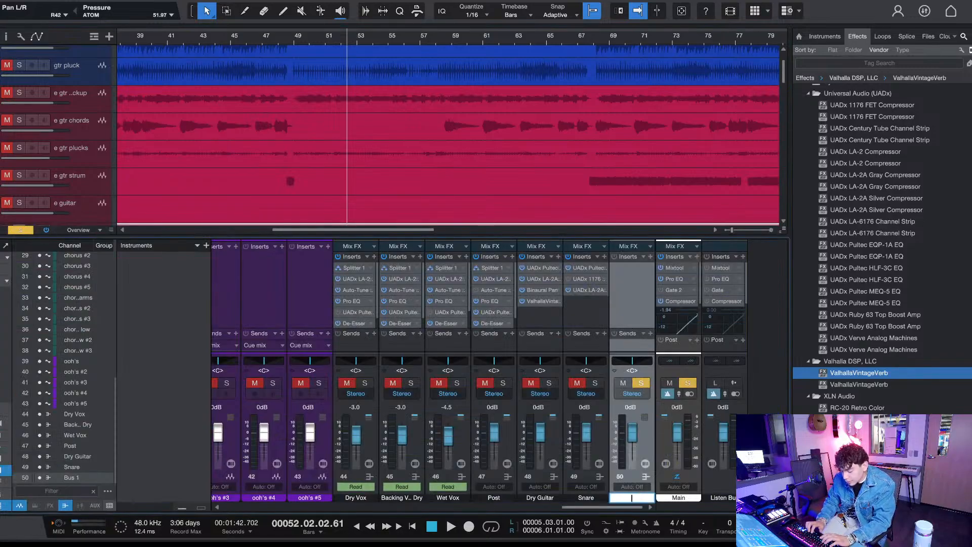
text(E gtr candy\)
key(Return)
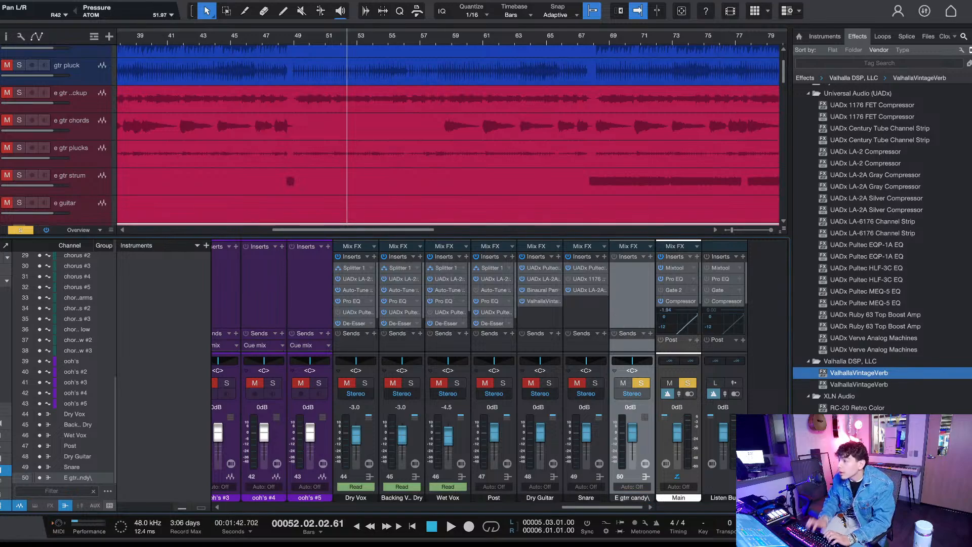
Step: Insert UADx Pultec EQP-1A EQ on the candy bus and set HF Boost to about 4.65 while auditioning from bar 51 beat 4
drag(863, 249, 631, 288)
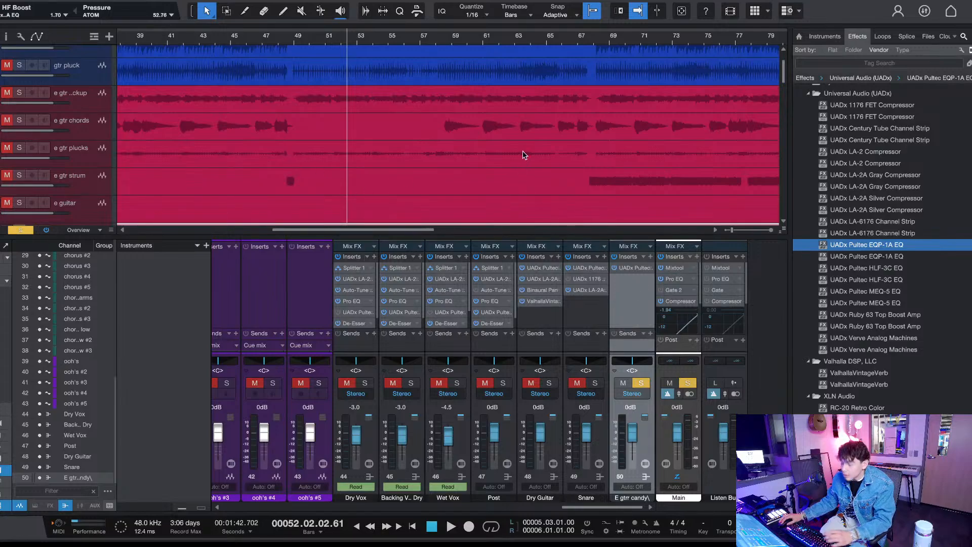
key(KP_1)
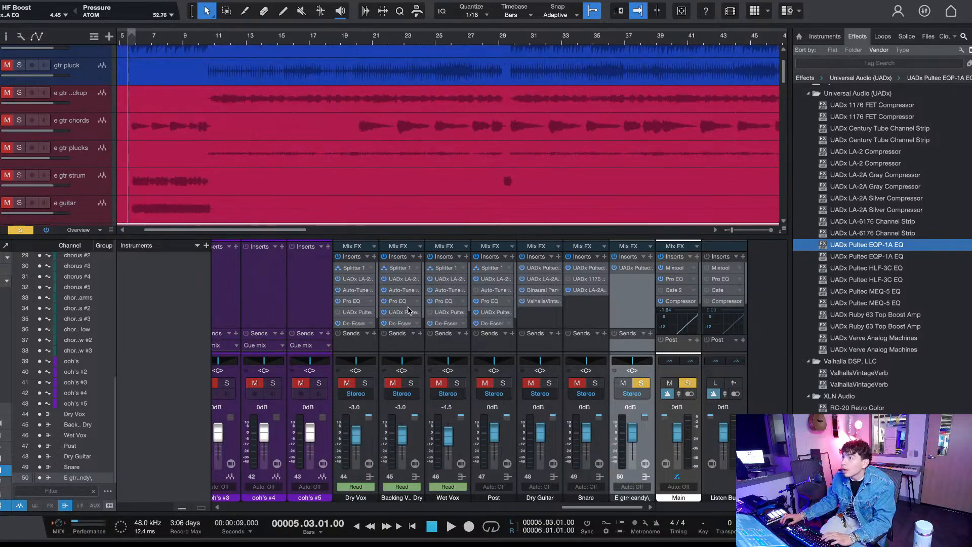
scroll(383, 116, down, 4)
scroll(380, 152, right, 10)
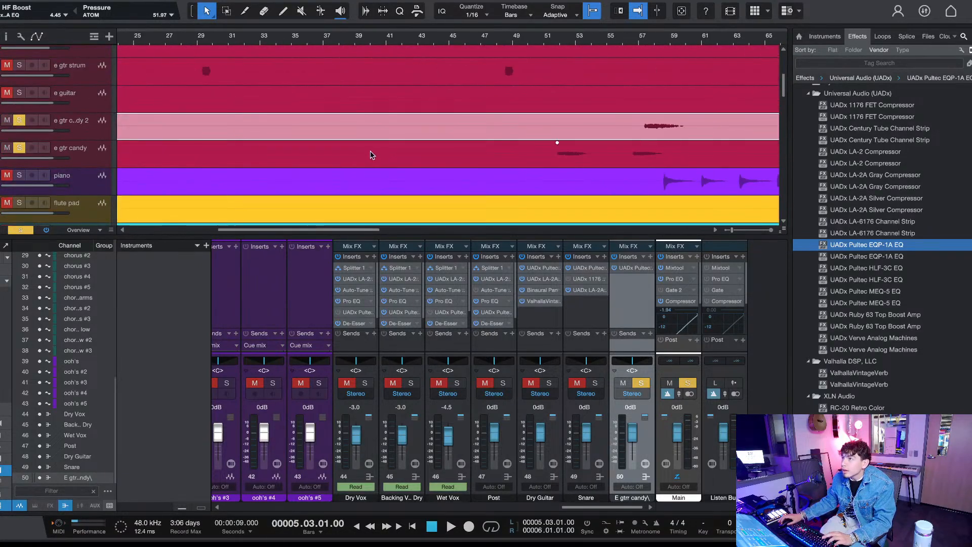
click(477, 38)
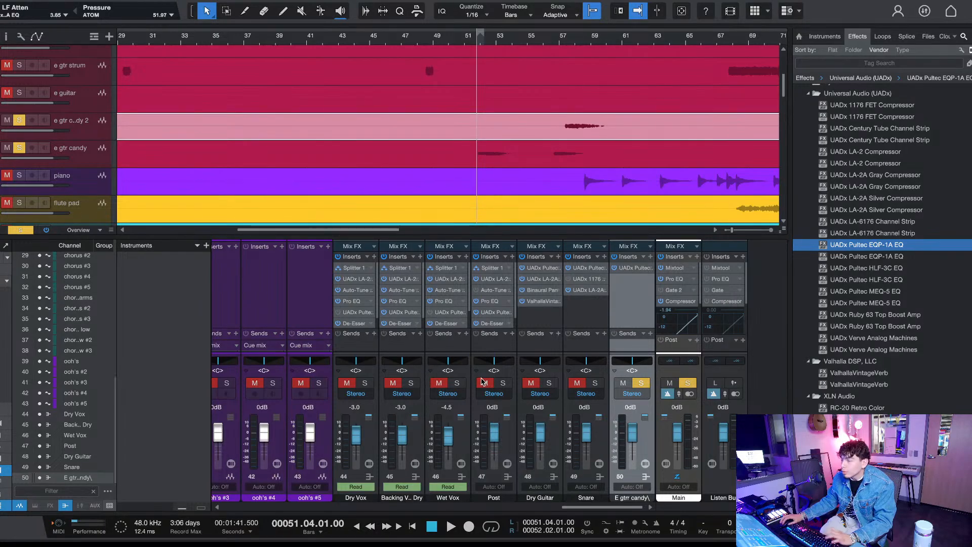
key(space)
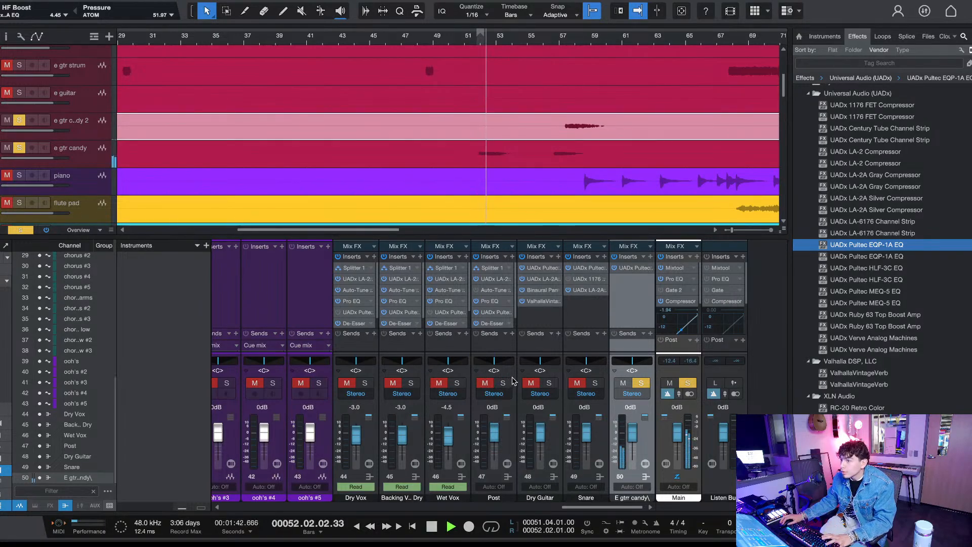
key(space)
key(space)
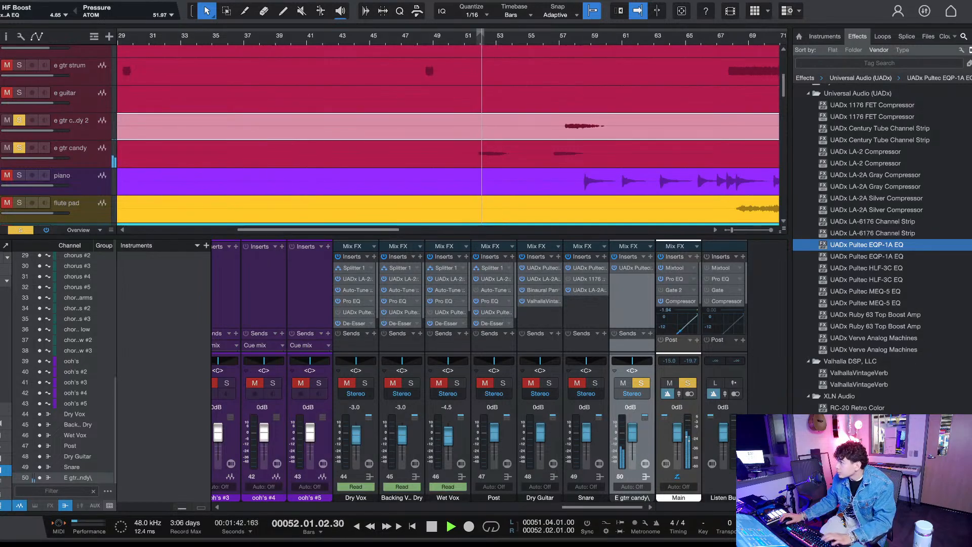
Step: Insert UADx LA-2A Silver Compressor on the candy bus and set its peak reduction to about 25 while playing the candy phrases
click(816, 210)
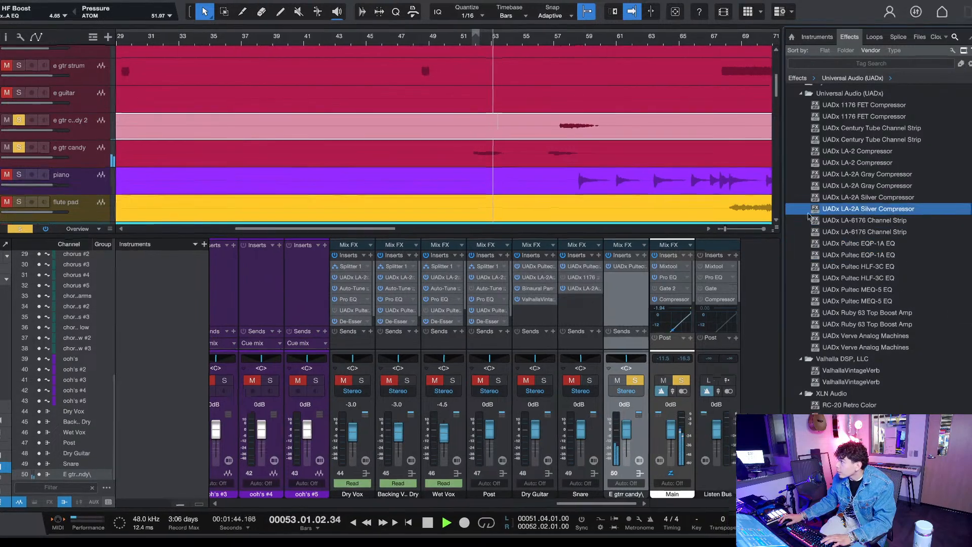
drag(809, 214, 626, 300)
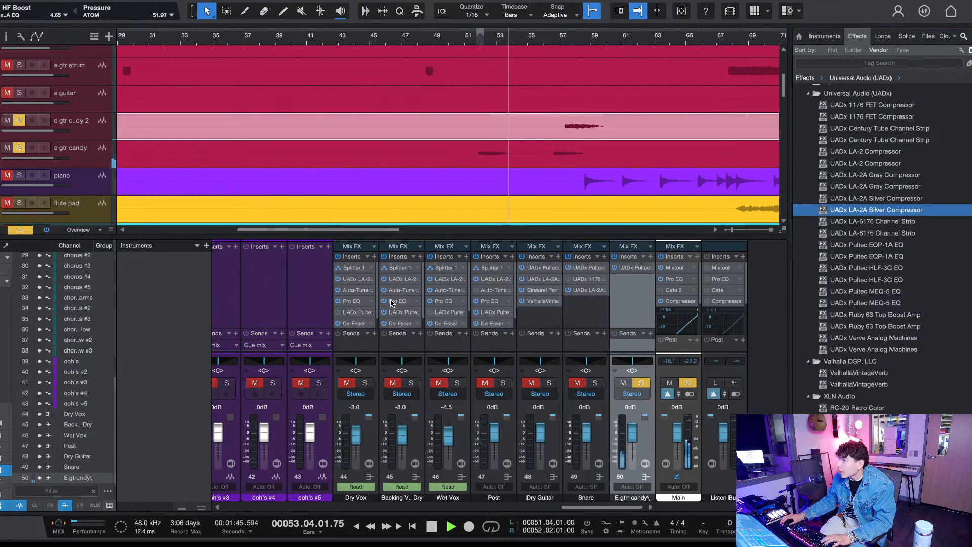
key(space)
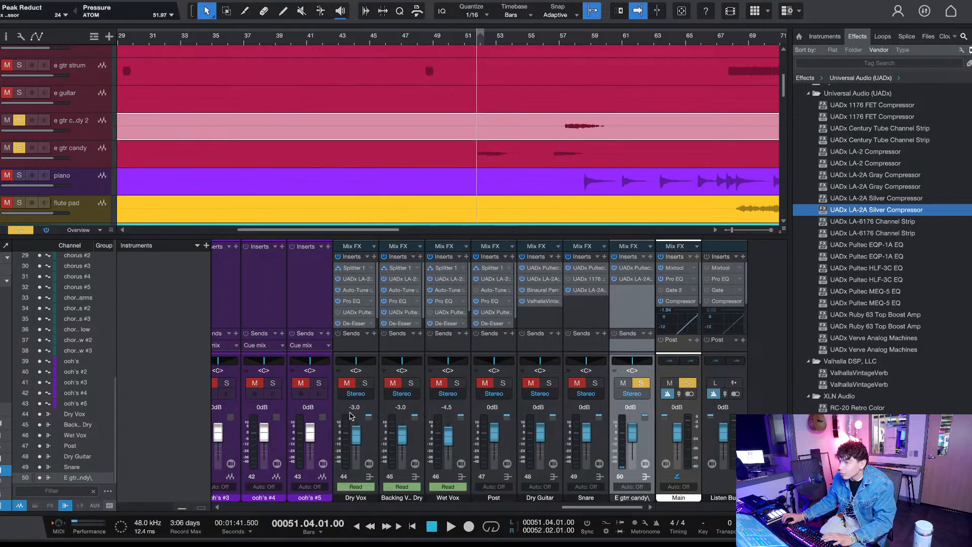
key(space)
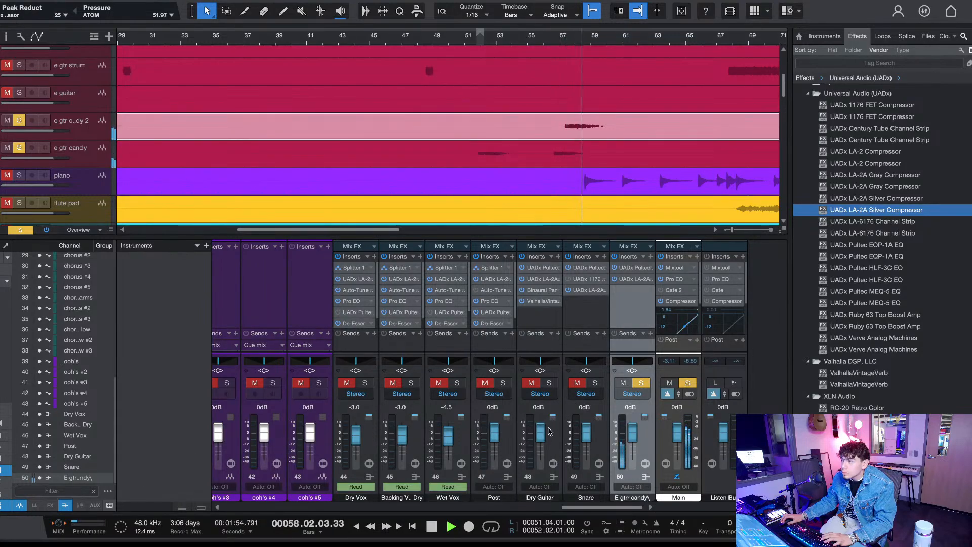
key(space)
Step: Insert ValhallaVintageVerb after the compressor on the candy bus and return the playhead to bar 51 beat 4
scroll(948, 294, up, 10)
scroll(948, 293, up, 6)
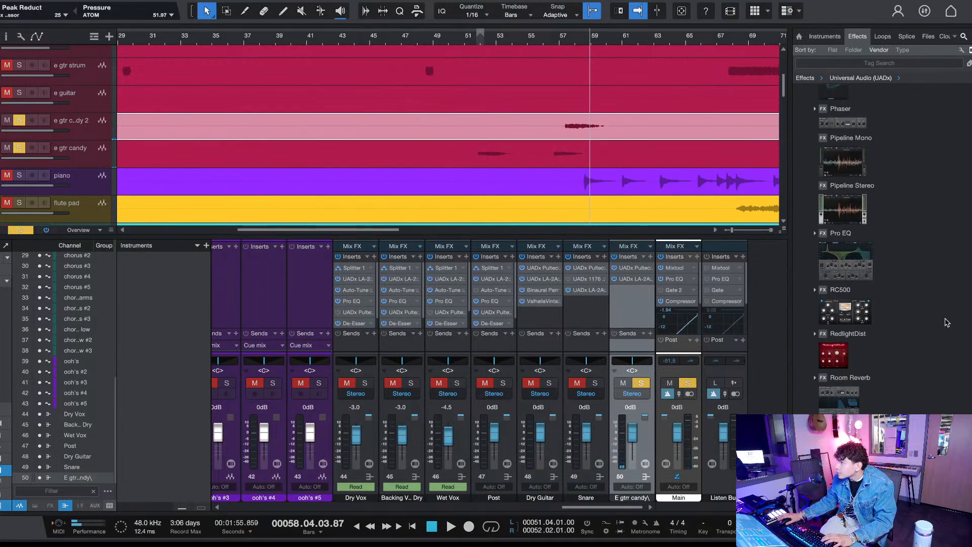
scroll(947, 322, up, 5)
scroll(955, 332, up, 3)
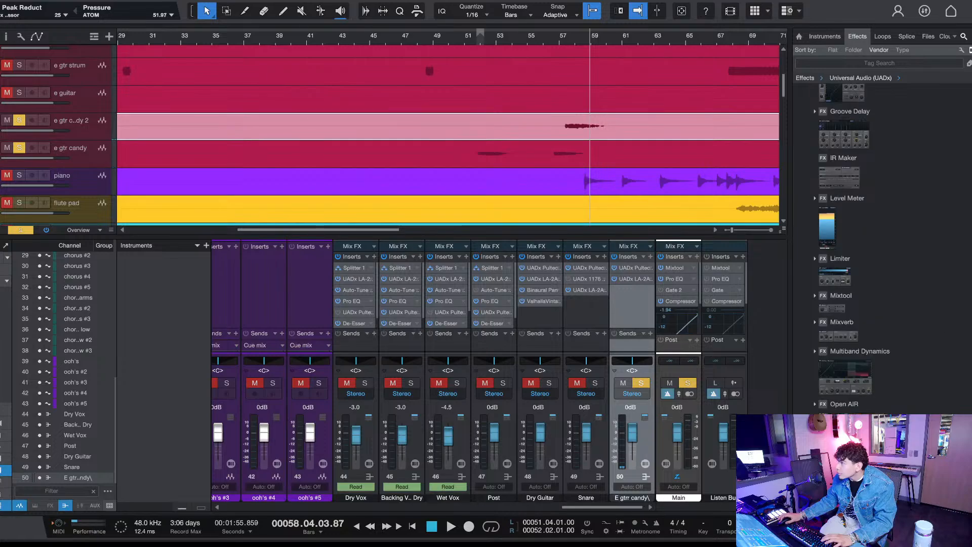
click(955, 333)
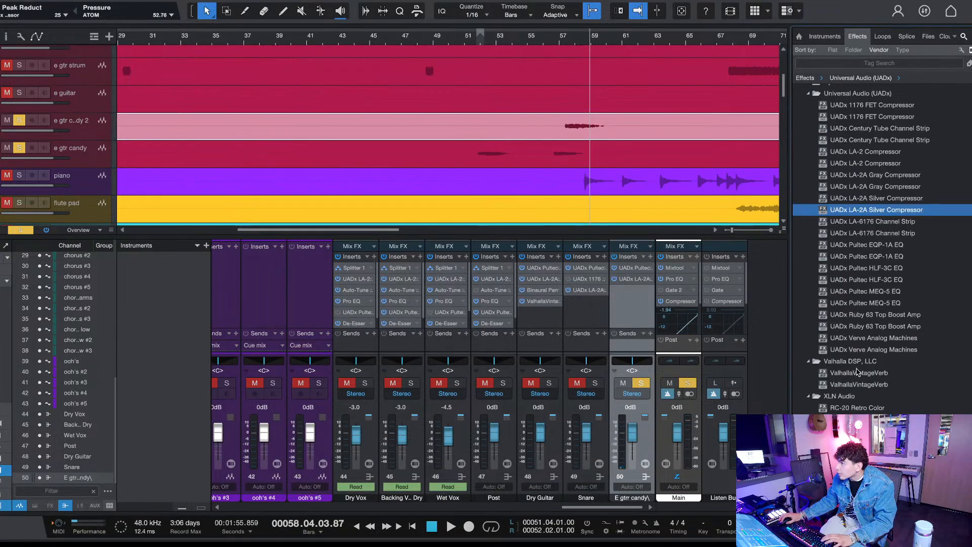
drag(859, 372, 641, 325)
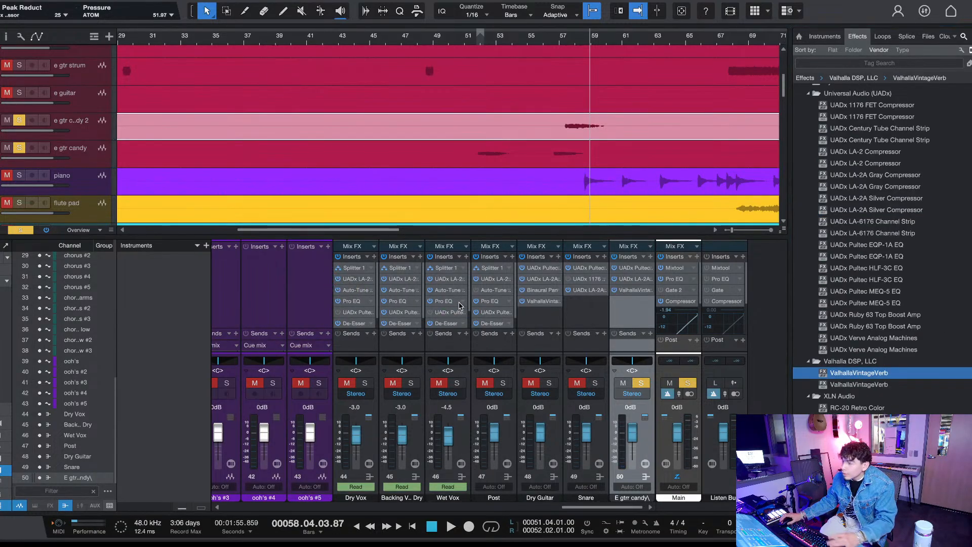
key(KP_0)
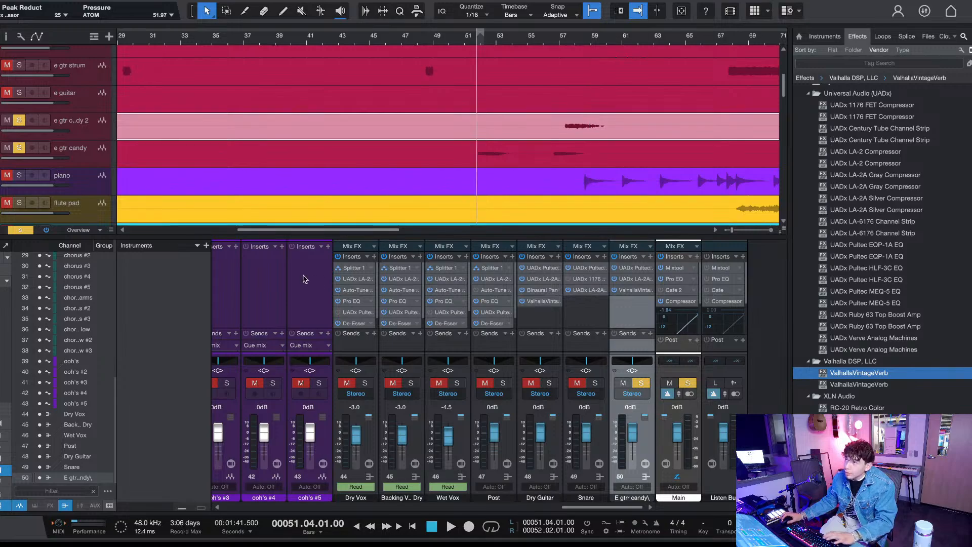
Step: Clear the solos and audition the candy phrases in the full mix, setting ValhallaVintageVerb's decay to 0.53 s and mix to about 26.5%
click(10, 232)
key(space)
key(space)
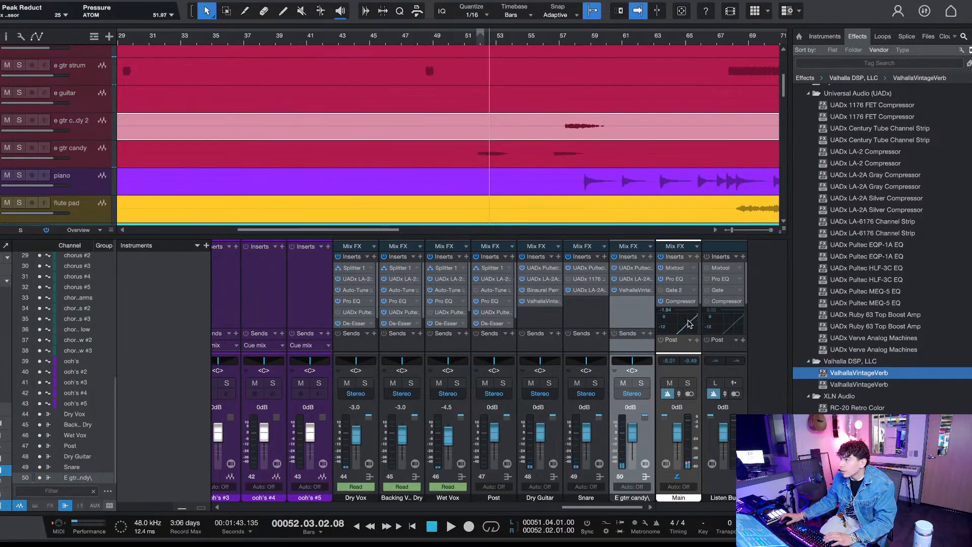
key(KP_1)
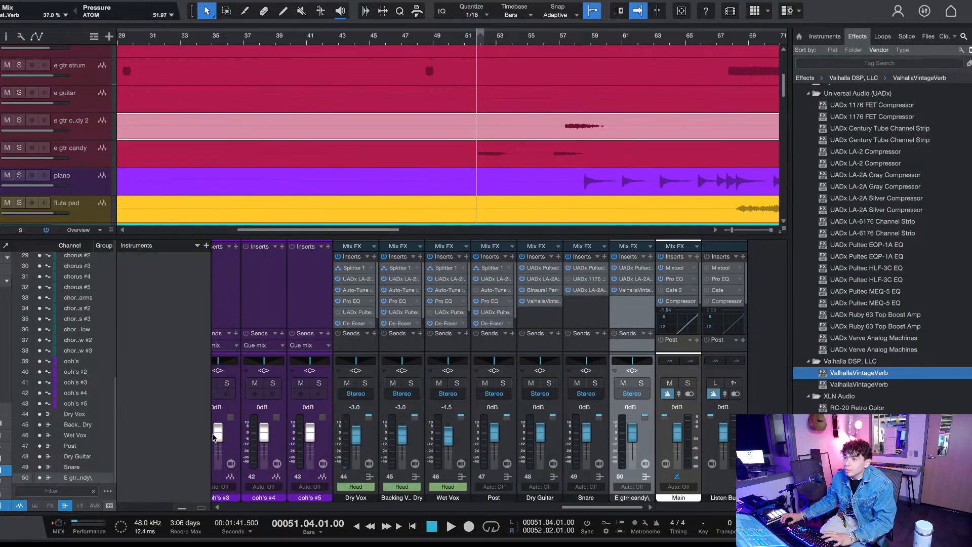
key(space)
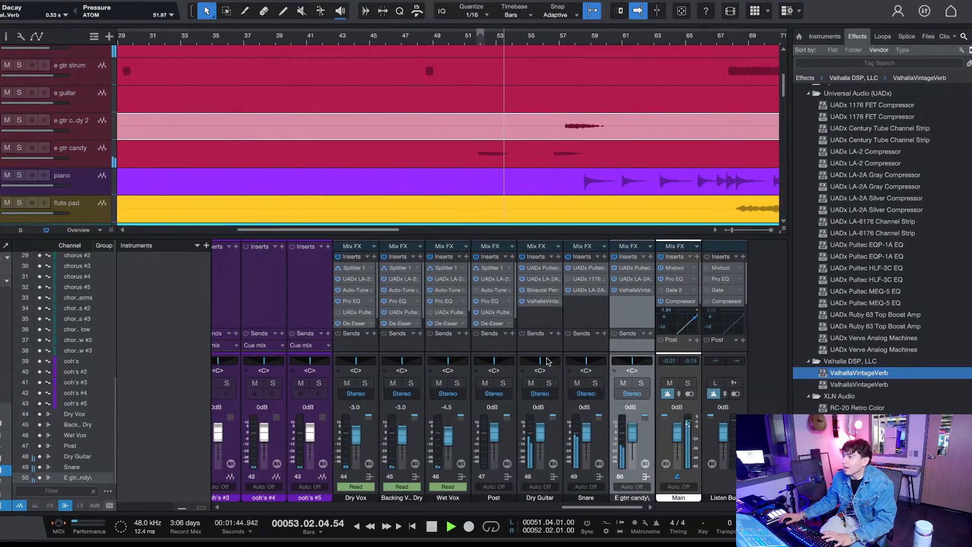
key(space)
key(space)
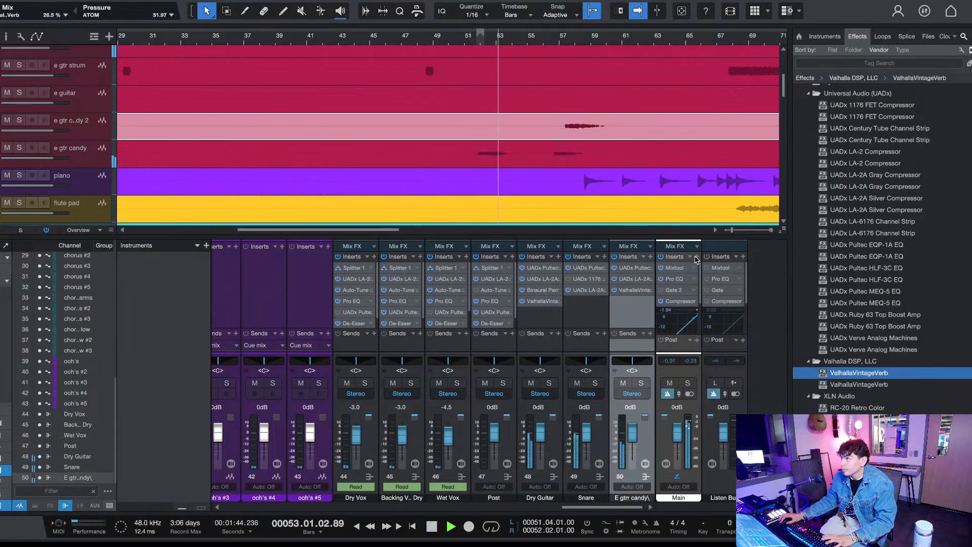
Step: Lower the E gtr candy bus volume to -3.0 dB during playback, keeping the Main fader at 0 dB
drag(677, 433, 673, 445)
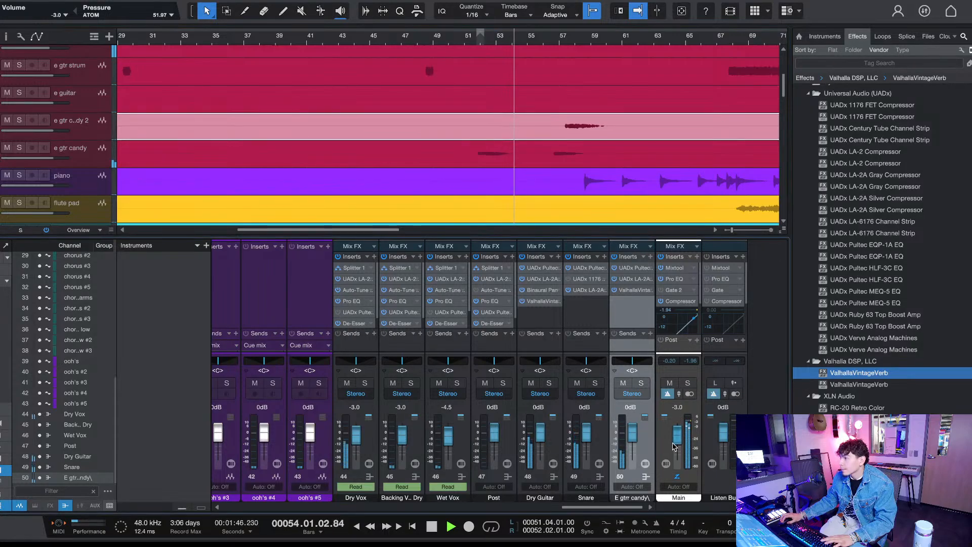
key(super+z)
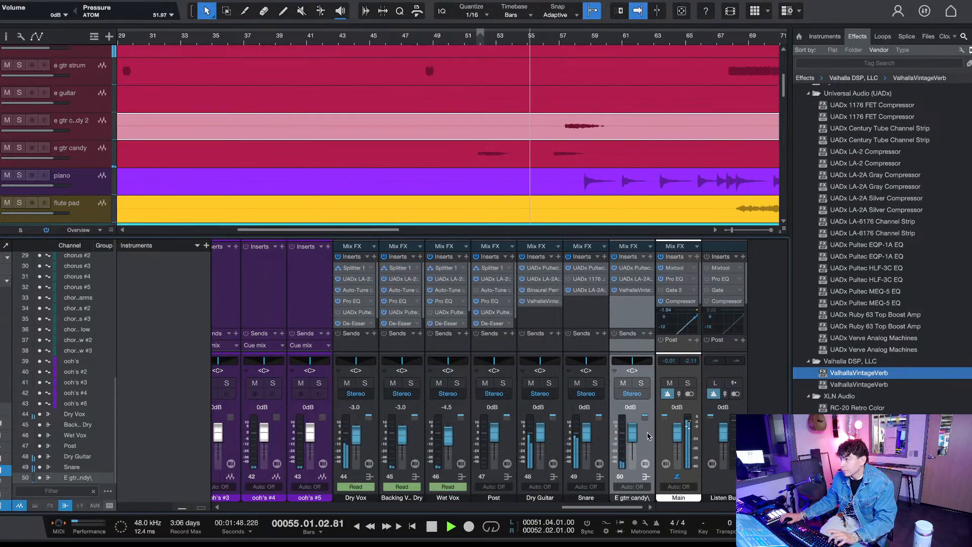
drag(632, 432, 631, 436)
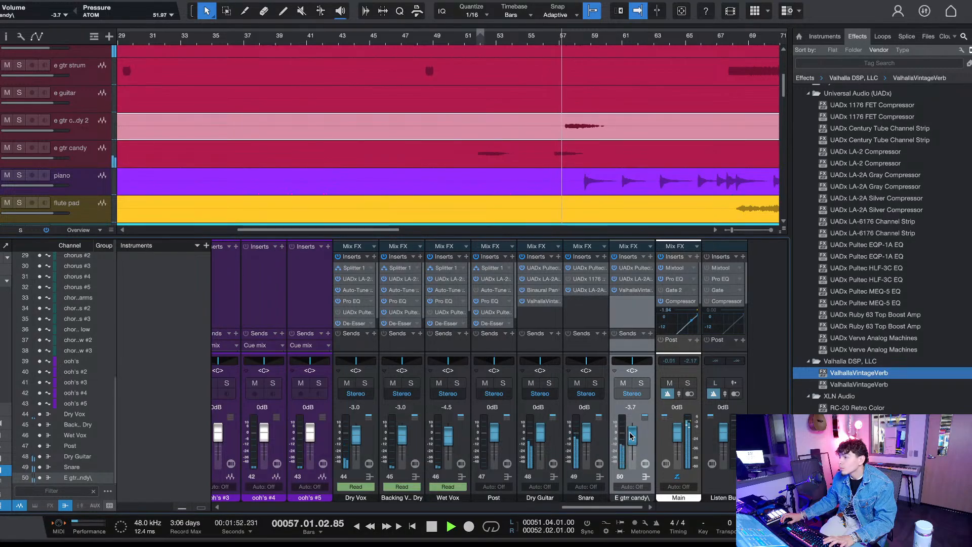
drag(632, 436, 631, 435)
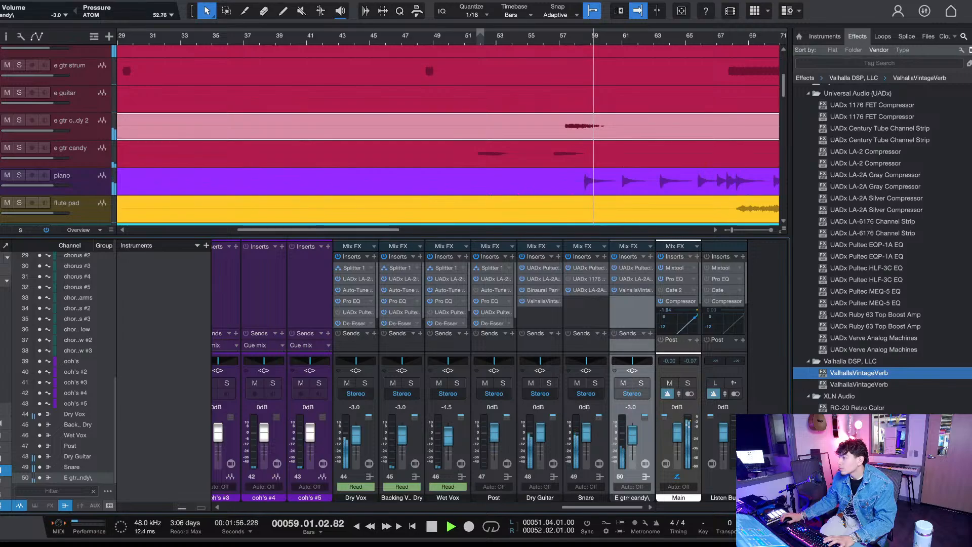
Step: Select the first raised section's volume automation points on the Dry Vox bus, between about bars 9 and 29
key(F3)
scroll(443, 195, down, 15)
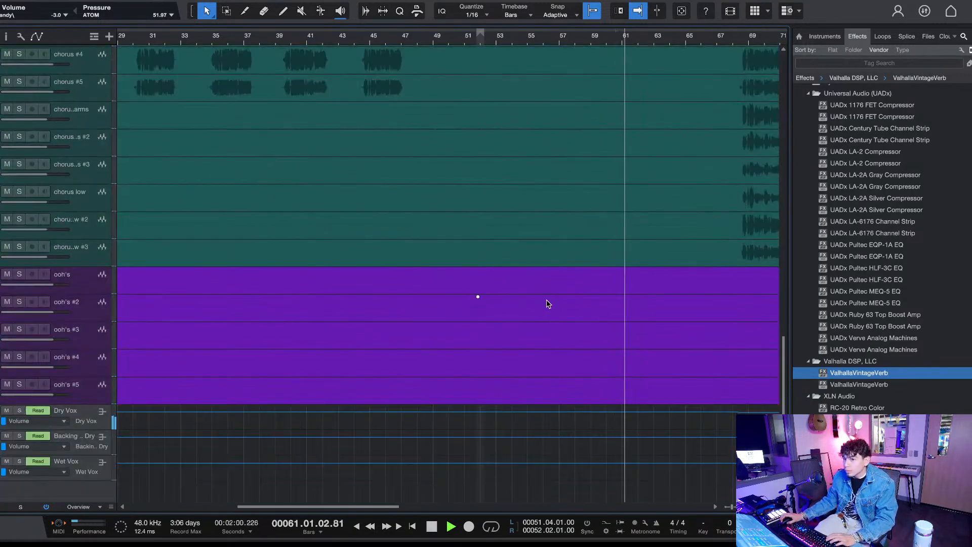
scroll(461, 42, down, 5)
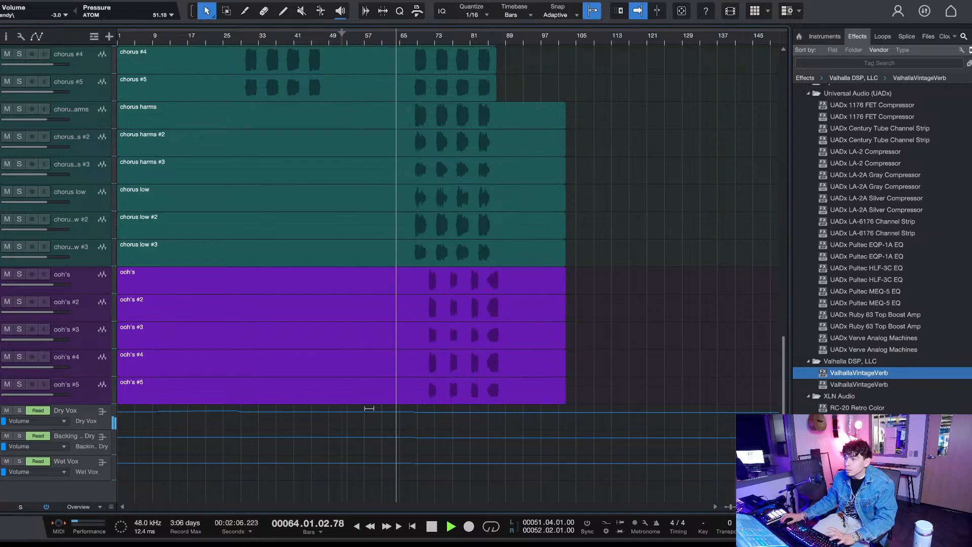
key(space)
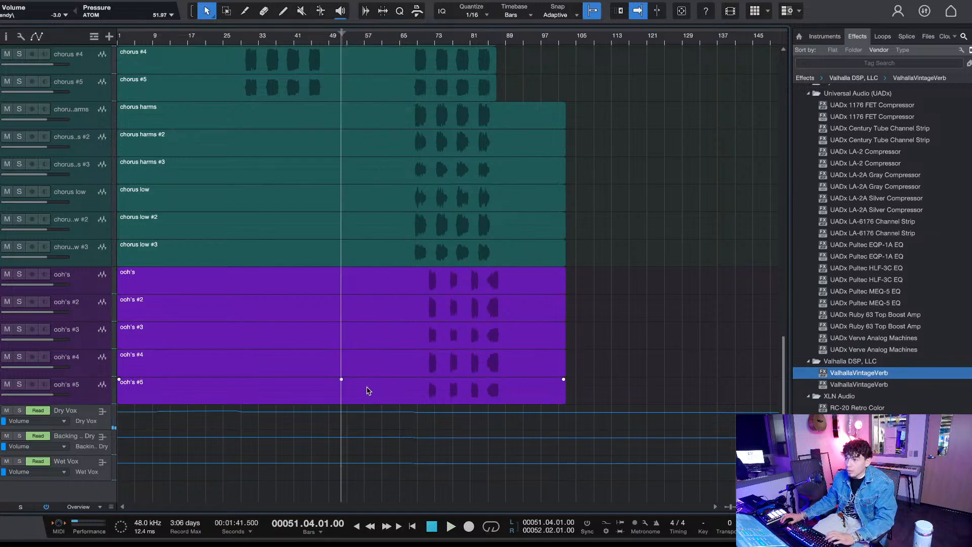
drag(238, 421, 178, 422)
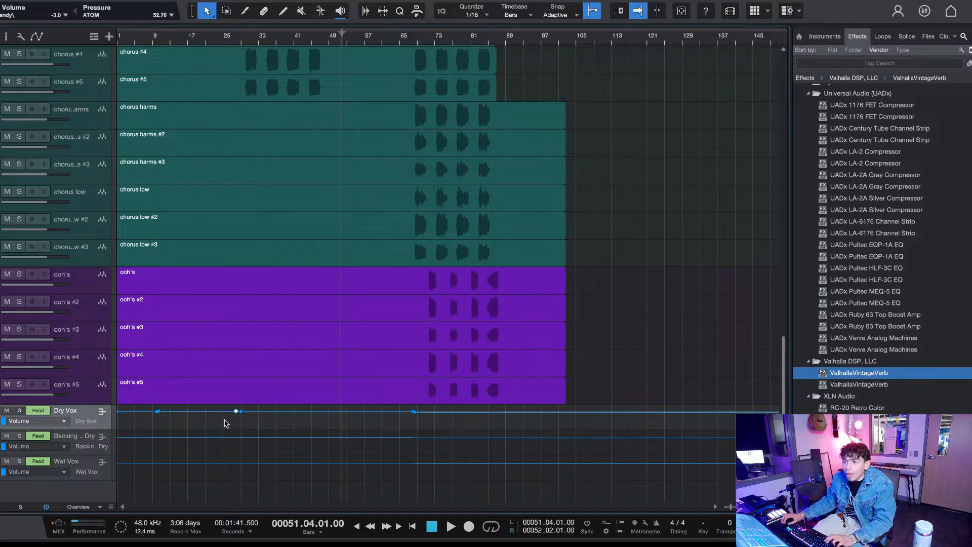
drag(238, 428, 159, 418)
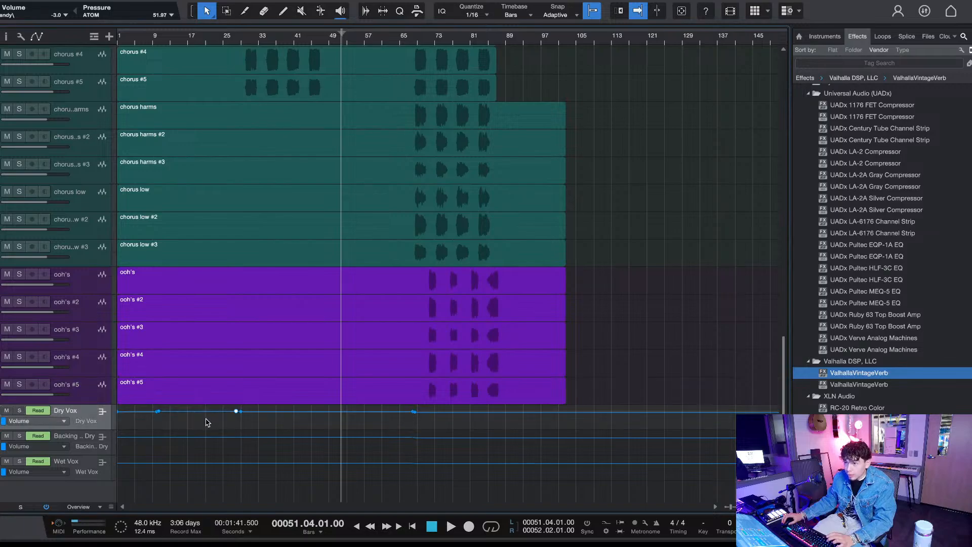
drag(245, 429, 155, 409)
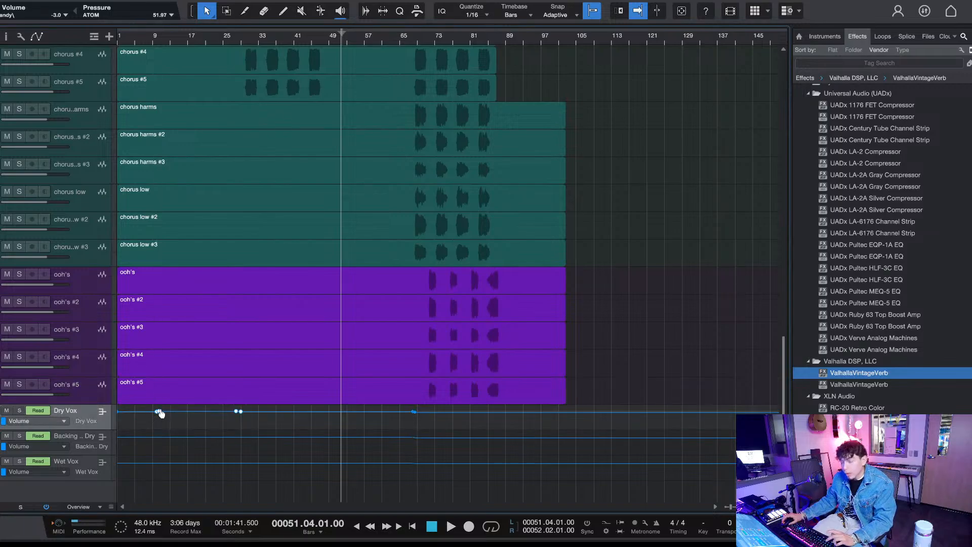
Step: Play around bars 47 to 49 to locate the next section's start, and place the playhead at bar 49
key(space)
scroll(341, 41, up, 5)
click(309, 40)
key(space)
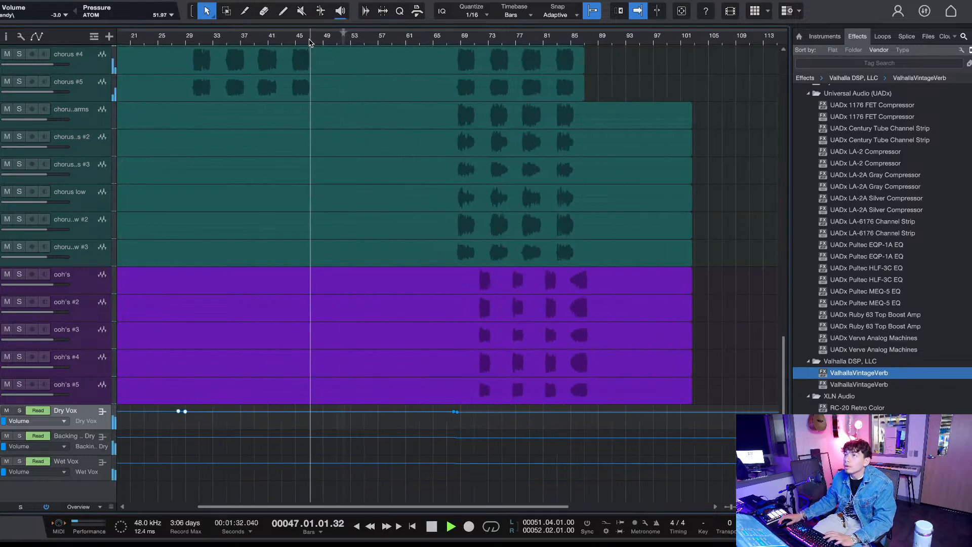
scroll(309, 42, up, 2)
key(space)
click(330, 40)
key(space)
key(space)
click(322, 38)
click(331, 40)
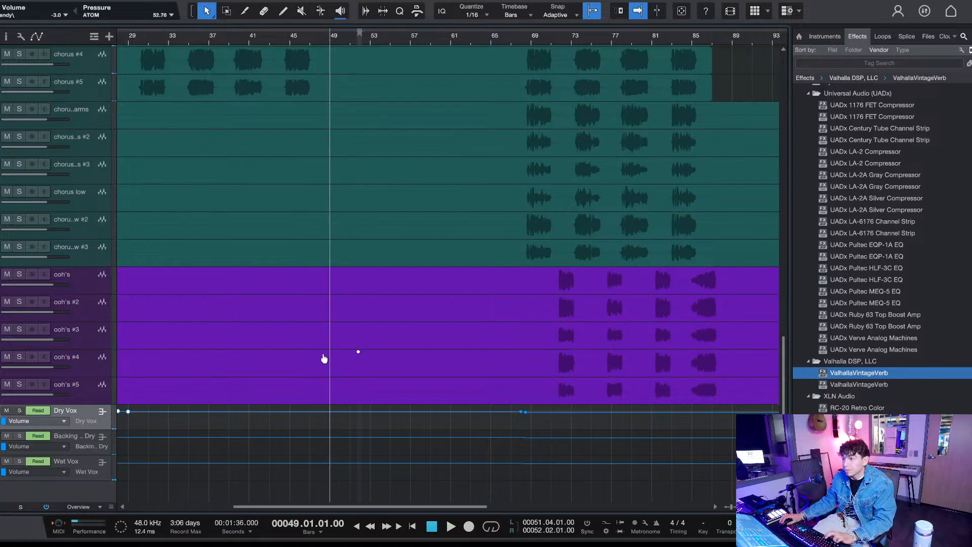
Step: Try pasting the copied Dry Vox volume automation at bar 49 and shifting it back to about bar 48
key(super+v)
key(space)
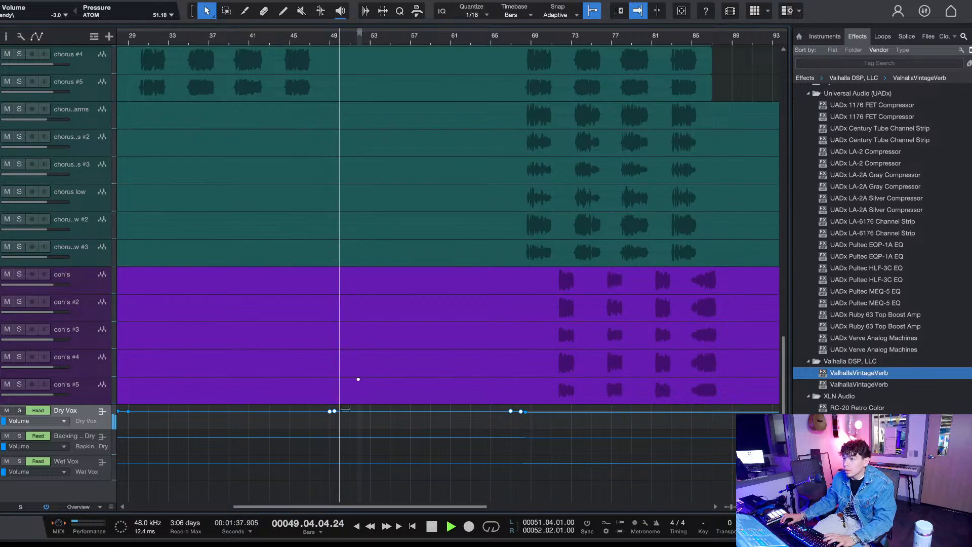
click(527, 428)
drag(530, 430, 321, 417)
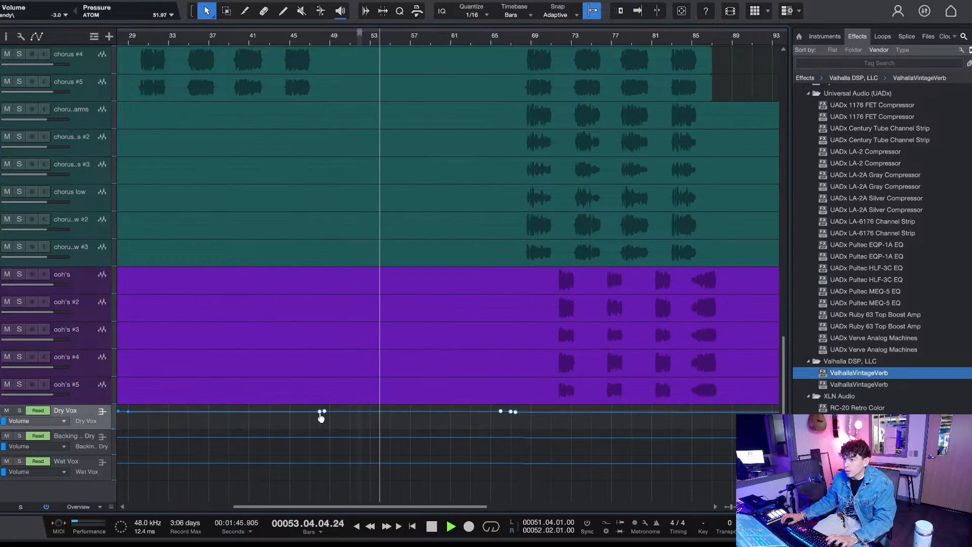
key(f)
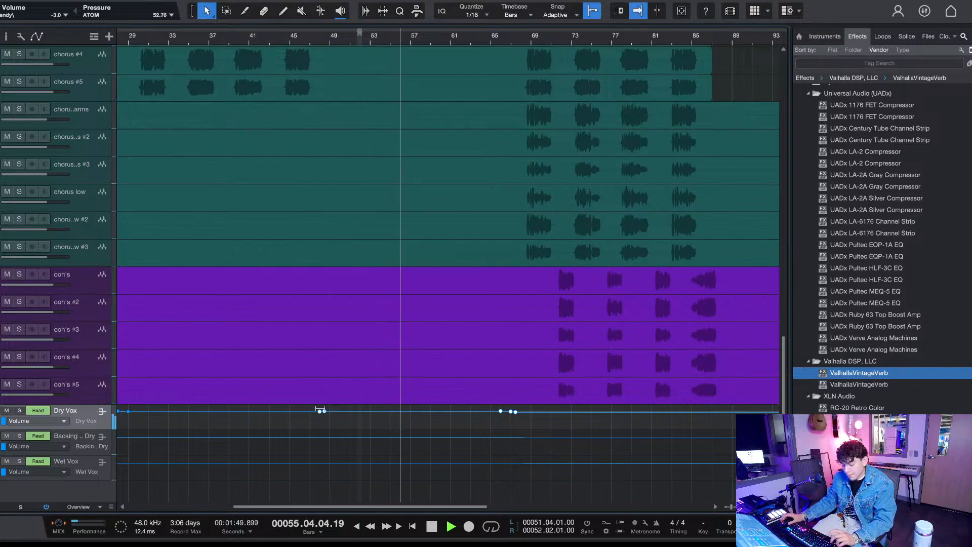
key(super+z)
key(super+z)
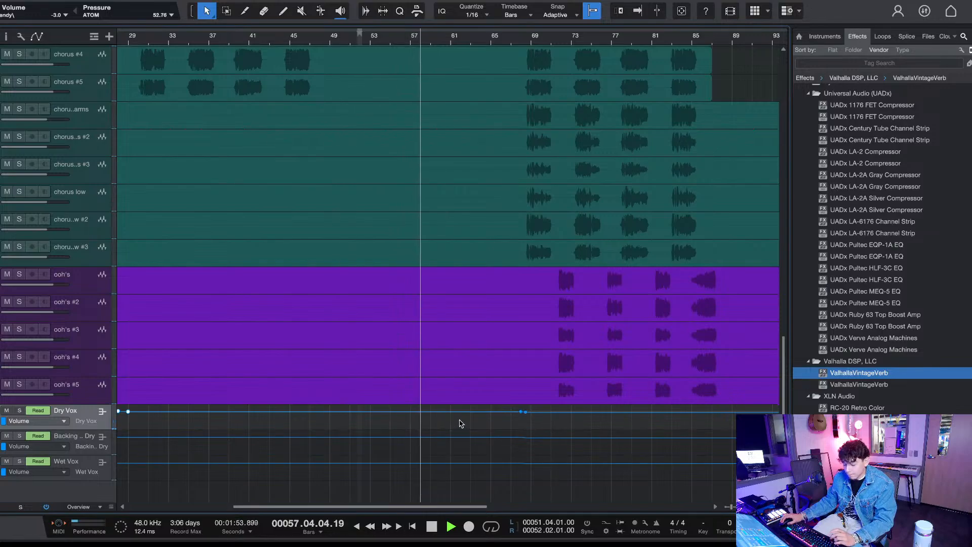
Step: Paste the copied volume automation points on the Dry Vox bus and move them to start at about bar 48
key(super+v)
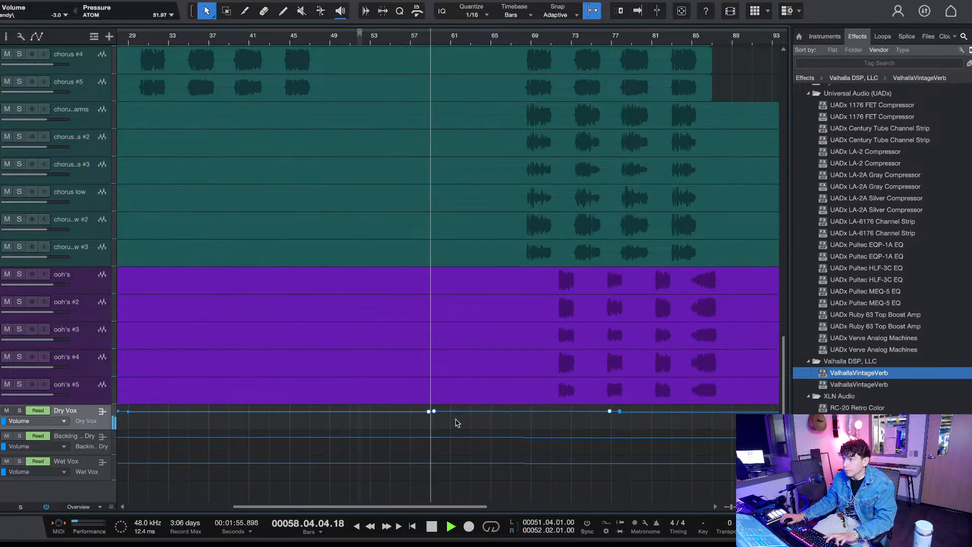
key(space)
click(321, 39)
key(space)
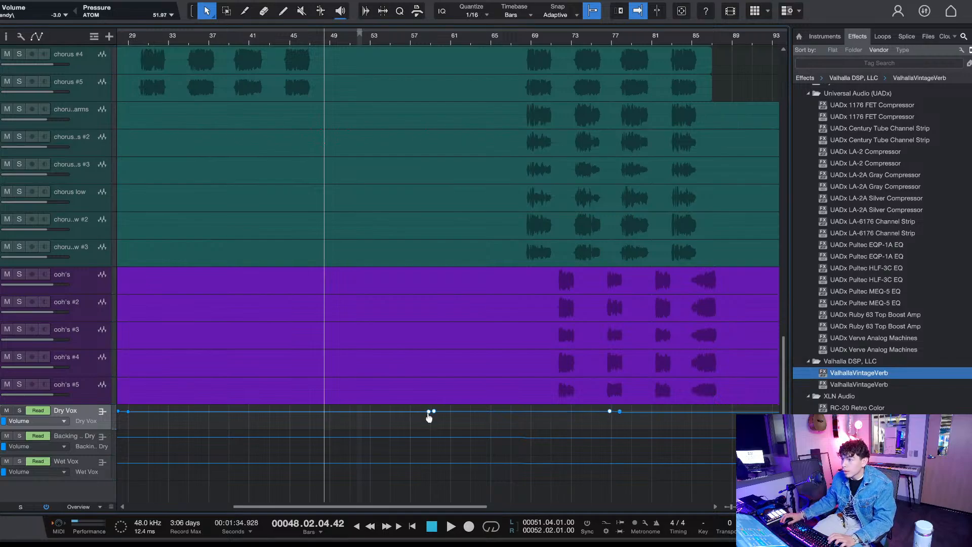
drag(429, 416, 324, 417)
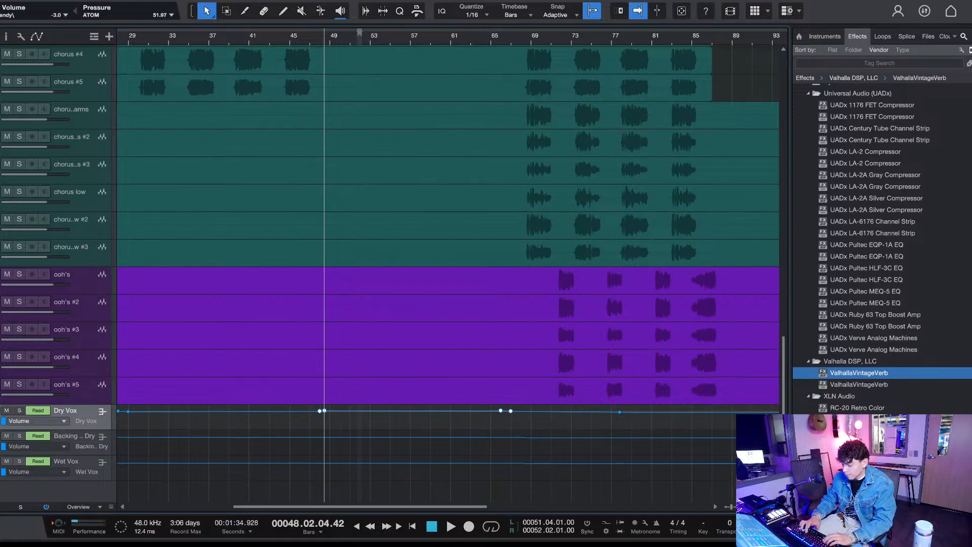
Step: Play the song from about bar 47 to check the pasted Dry Vox automation
click(322, 41)
click(312, 43)
key(space)
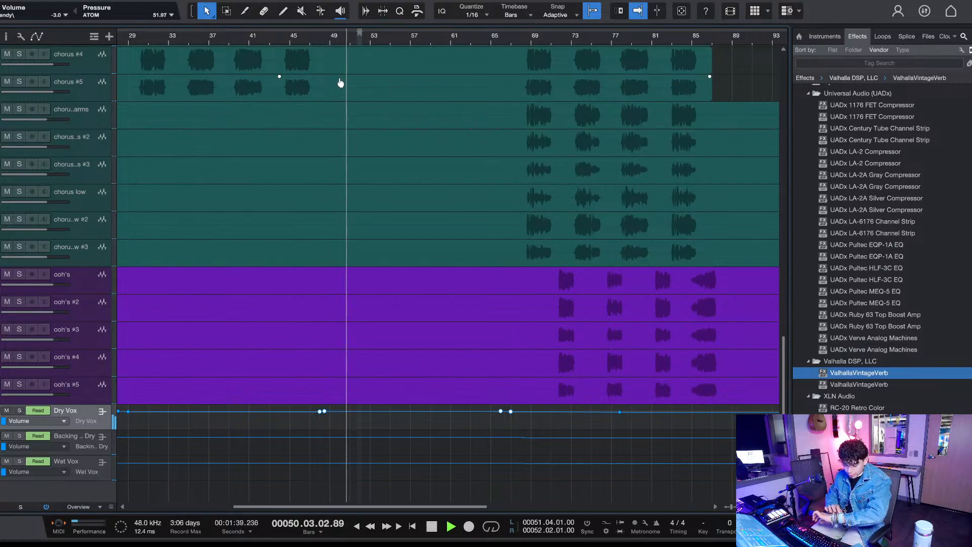
key(space)
Step: Solo the e gtr strum track and play its short strum from bar 48
scroll(335, 211, up, 15)
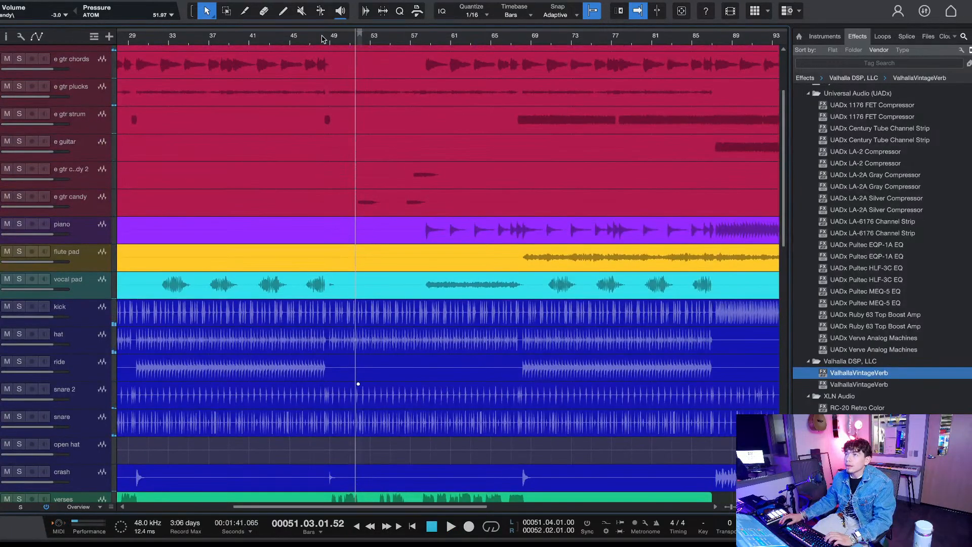
click(322, 39)
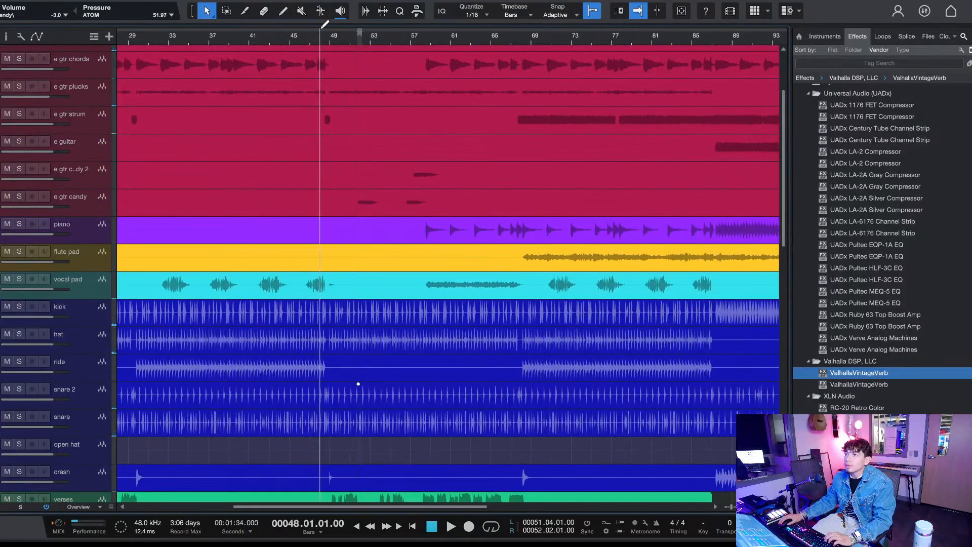
click(19, 114)
key(space)
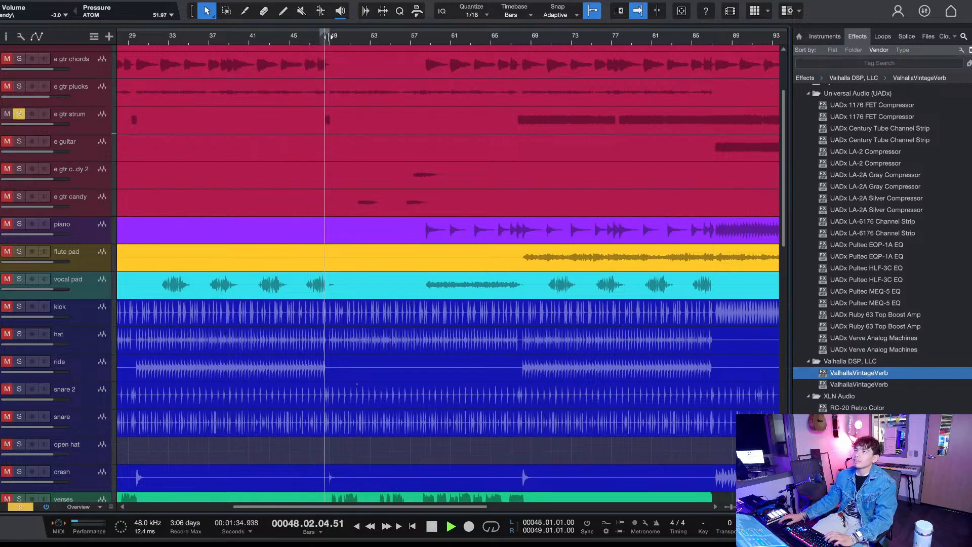
scroll(329, 37, up, 5)
key(space)
Step: Set the loop range from bar 48 beat 3 to bar 49 beat 2 and place the playhead at bar 48
drag(339, 29, 316, 31)
key(space)
click(313, 37)
click(300, 38)
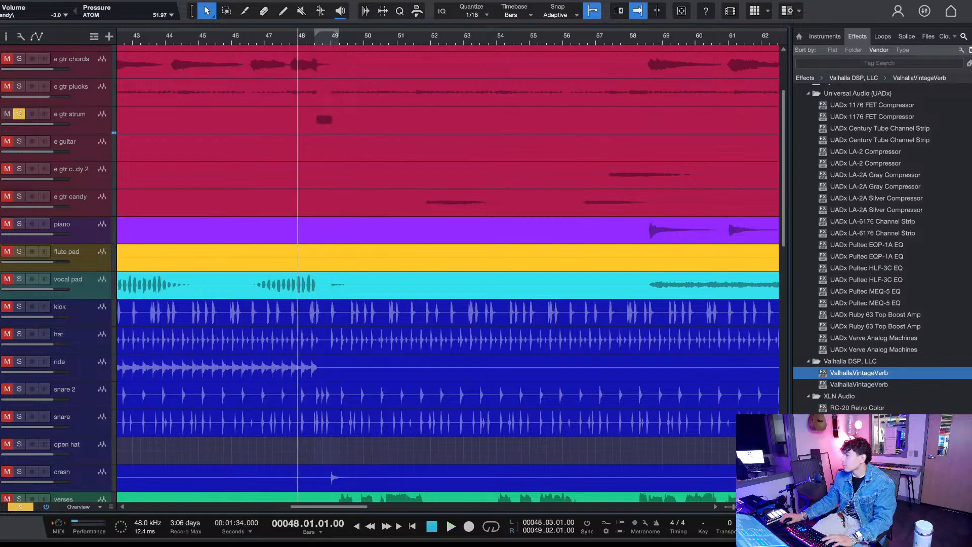
Step: Bring up the e gtr strum channel in the mixer and play its soloed strum
key(F3)
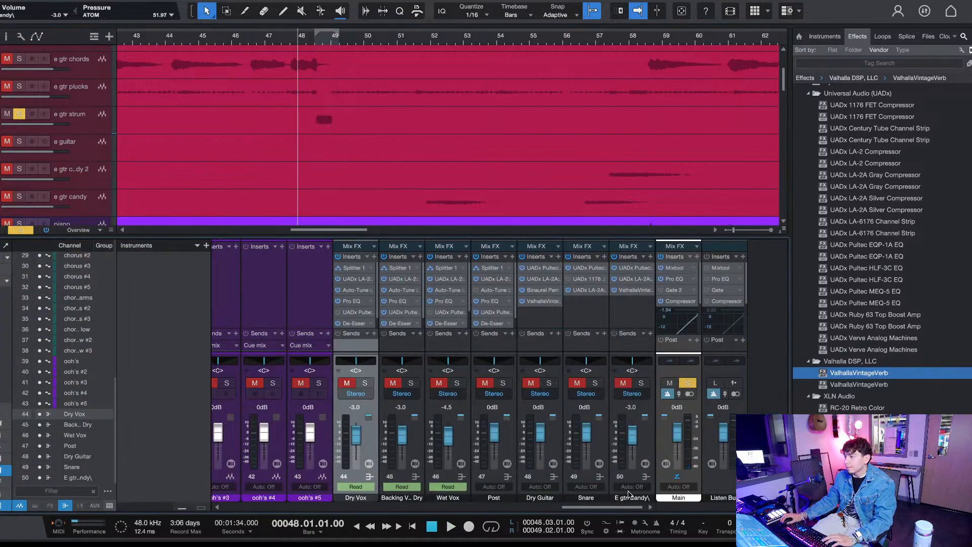
click(137, 126)
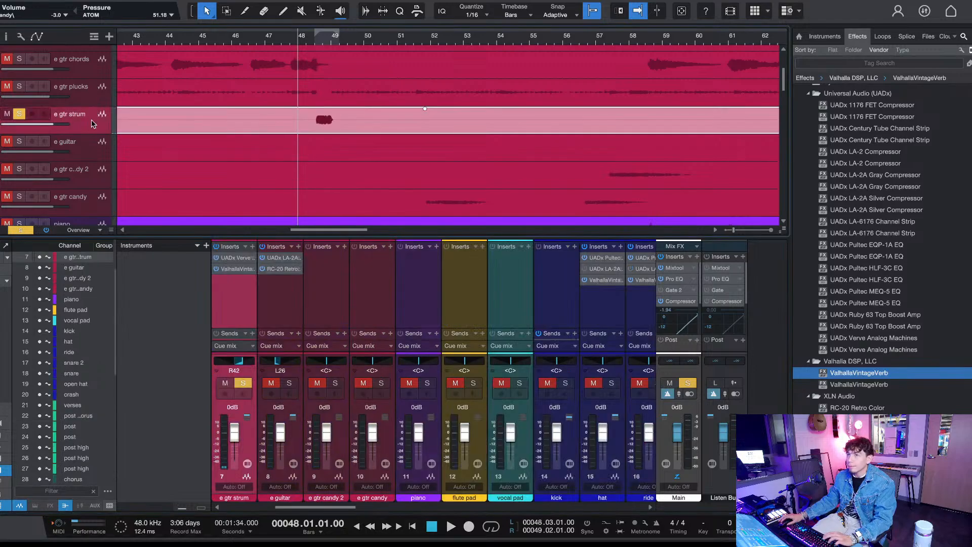
key(space)
key(space)
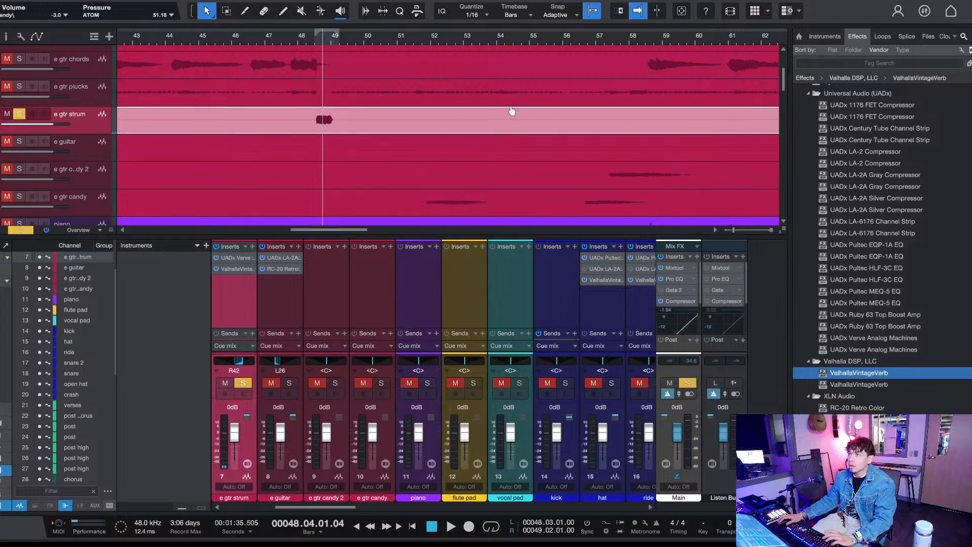
Step: Audition the strum from bar 48 beat 3 while setting UADx Verve Analog Machines' Param 1 to 31.5 and Param 2 to -5.4 dB
key(KP_1)
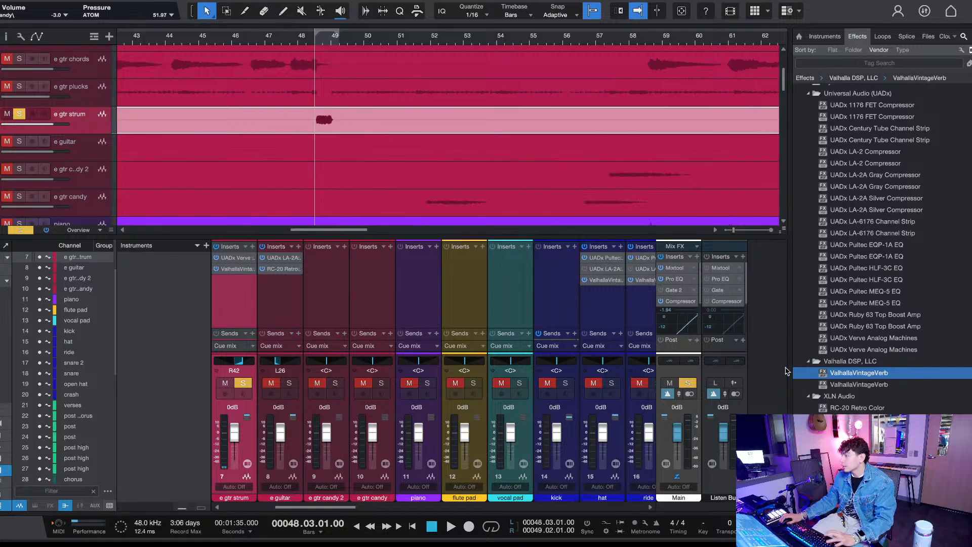
key(space)
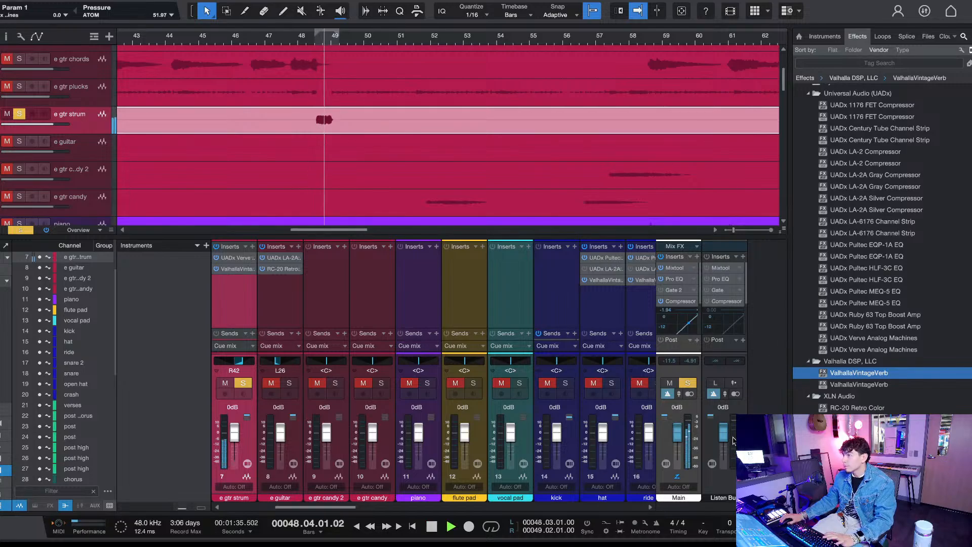
key(space)
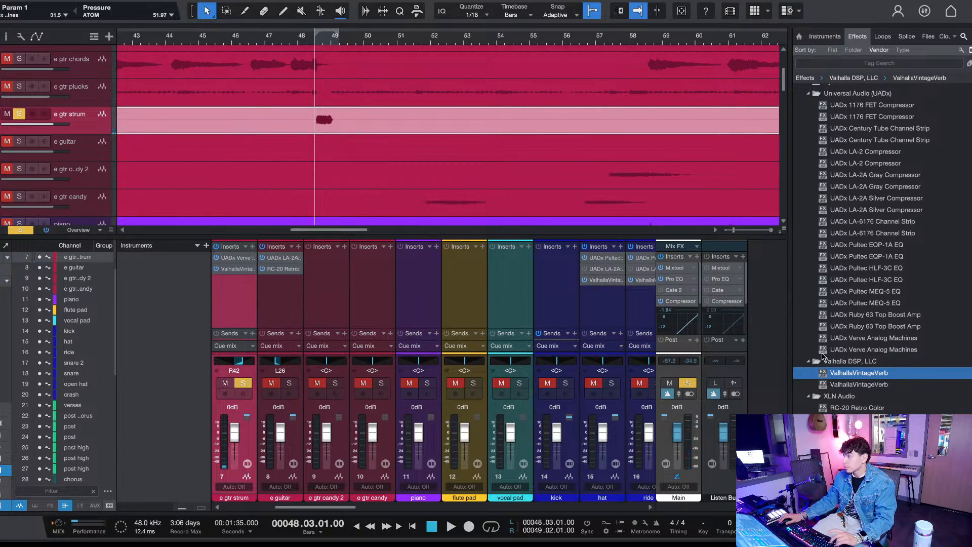
key(space)
key(space)
key(space)
key(space)
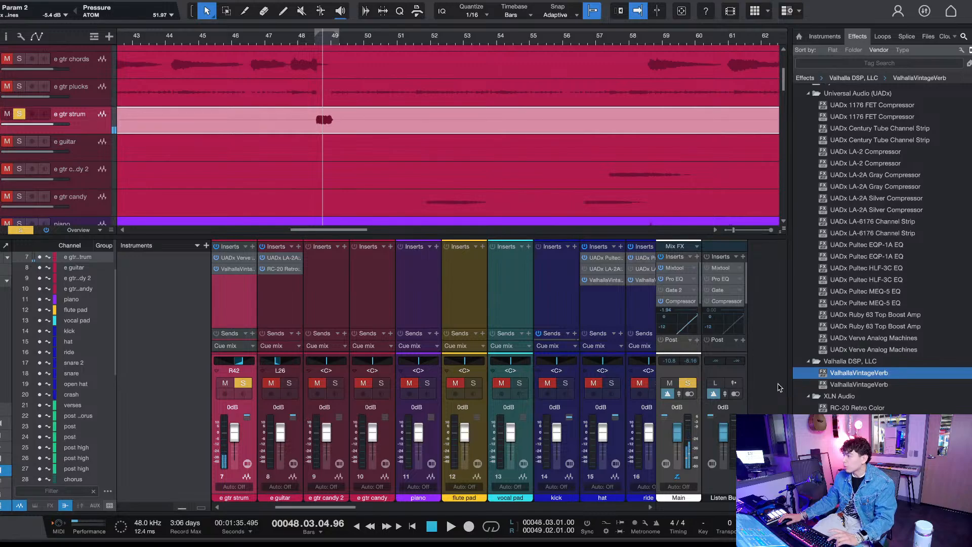
Step: Try a Param 1 automation take on e gtr strum, playing from bar 47 beat 3, and undo the written points
key(space)
key(space)
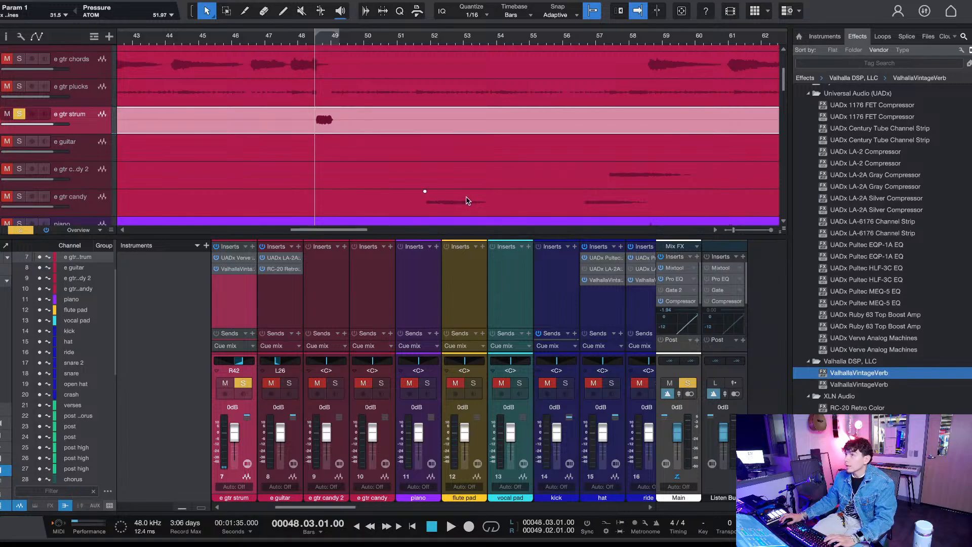
click(282, 39)
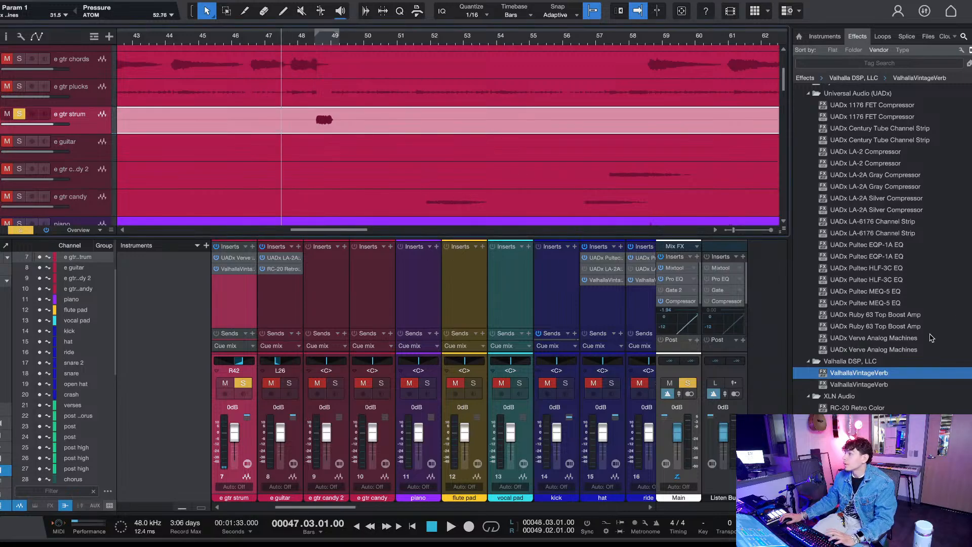
key(space)
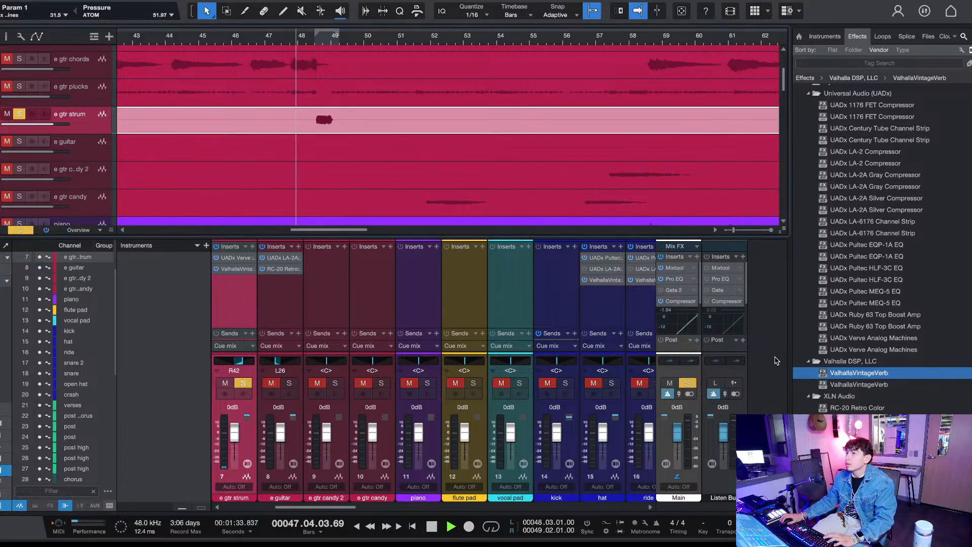
key(space)
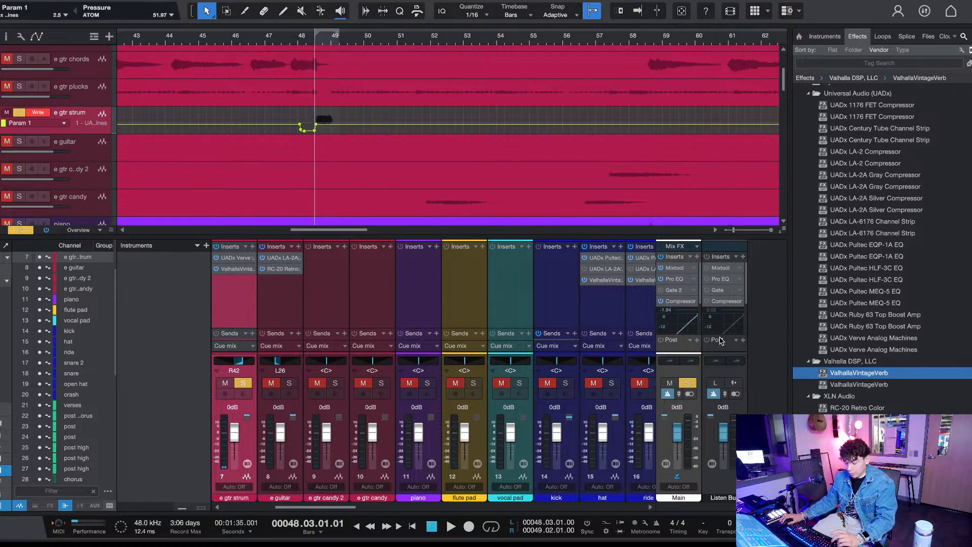
key(ctrl+z)
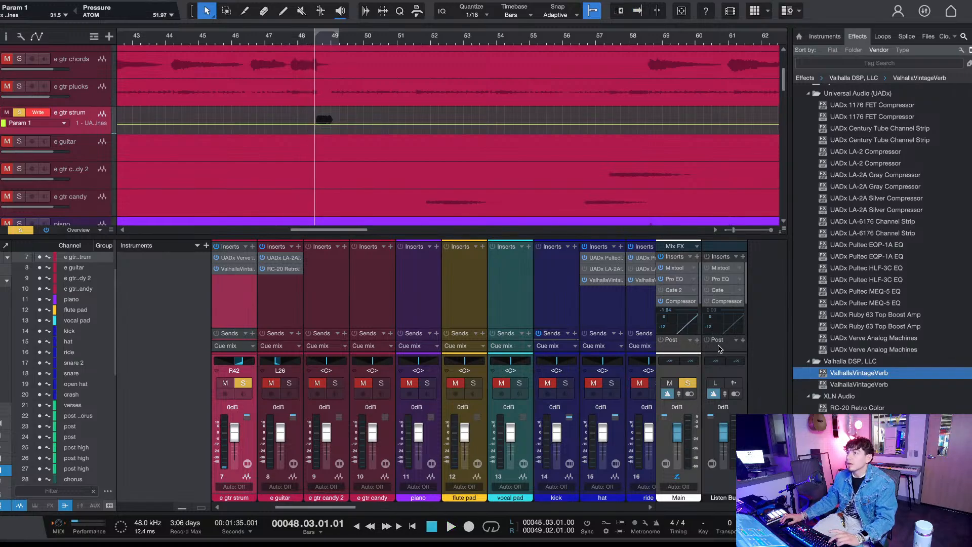
Step: Try another Param 1 automation take on e gtr strum from bar 47 beat 2, and undo it
click(274, 41)
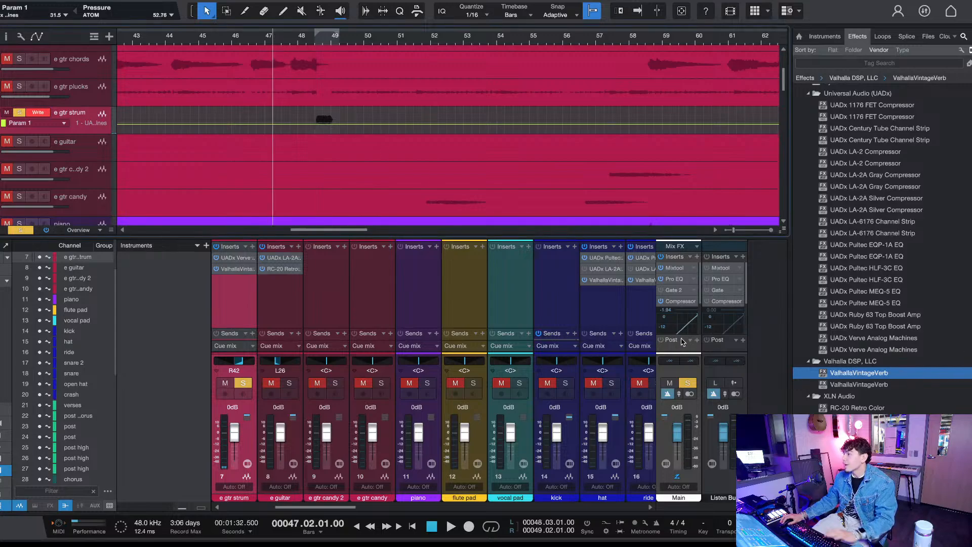
key(space)
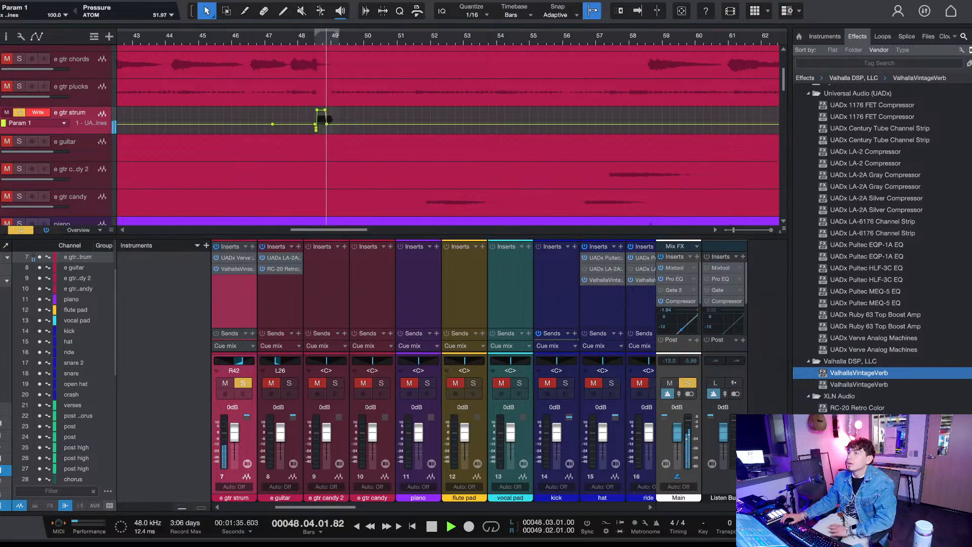
key(space)
key(ctrl+z)
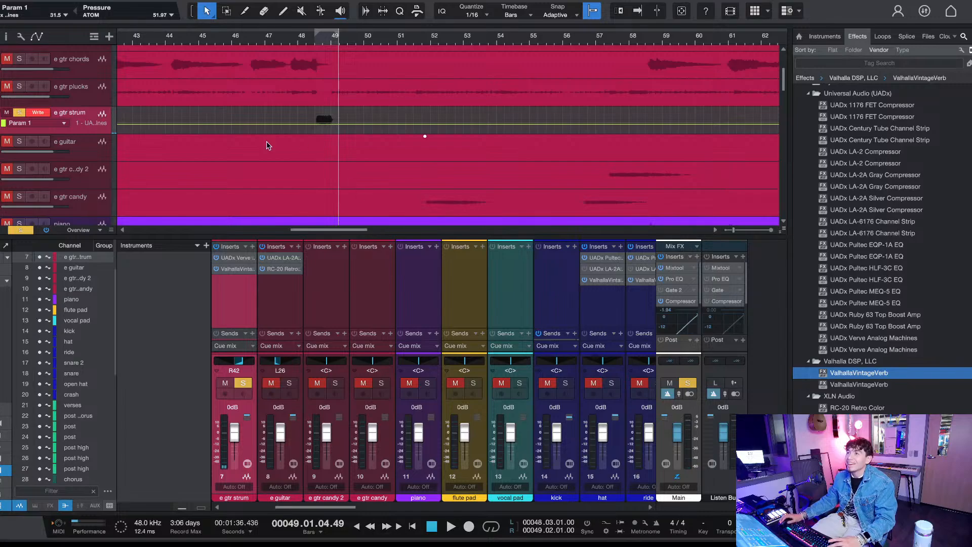
Step: Record e gtr strum's Param 1 automation down to 0.0 from bar 47 beat 4 to about bar 51, and return automation to Read
click(291, 35)
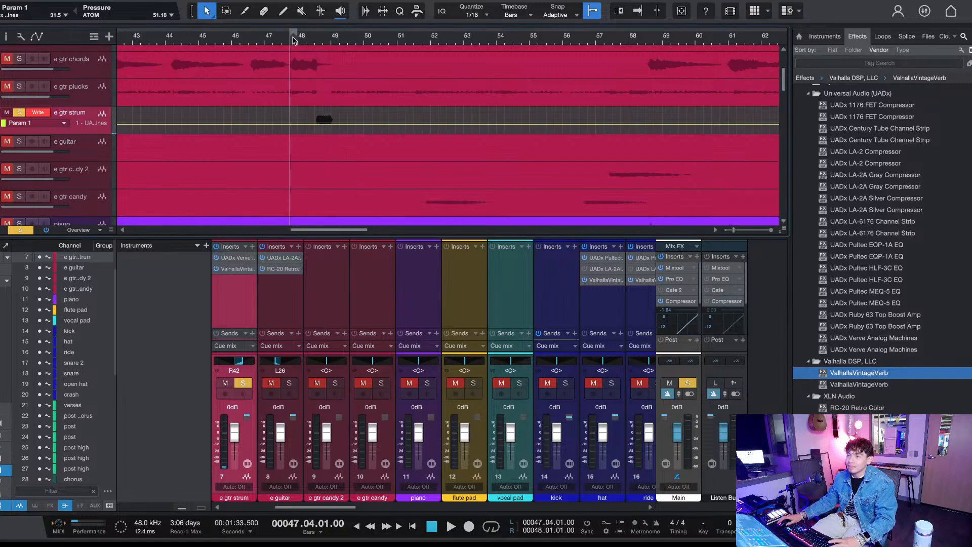
key(space)
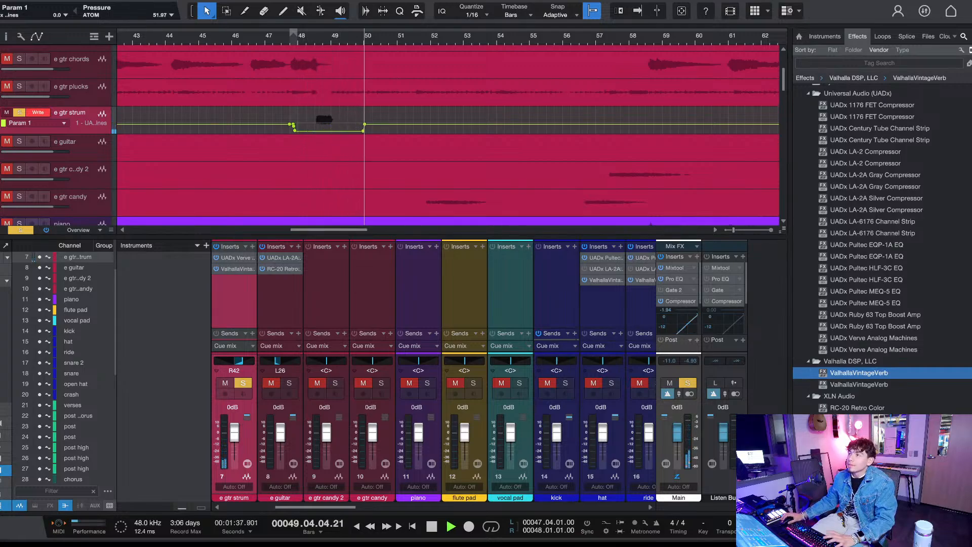
key(space)
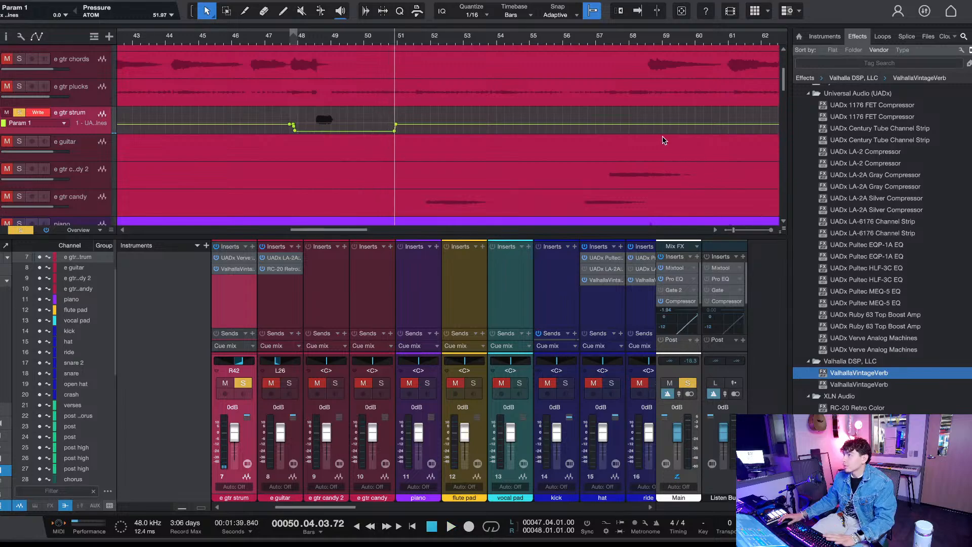
key(j)
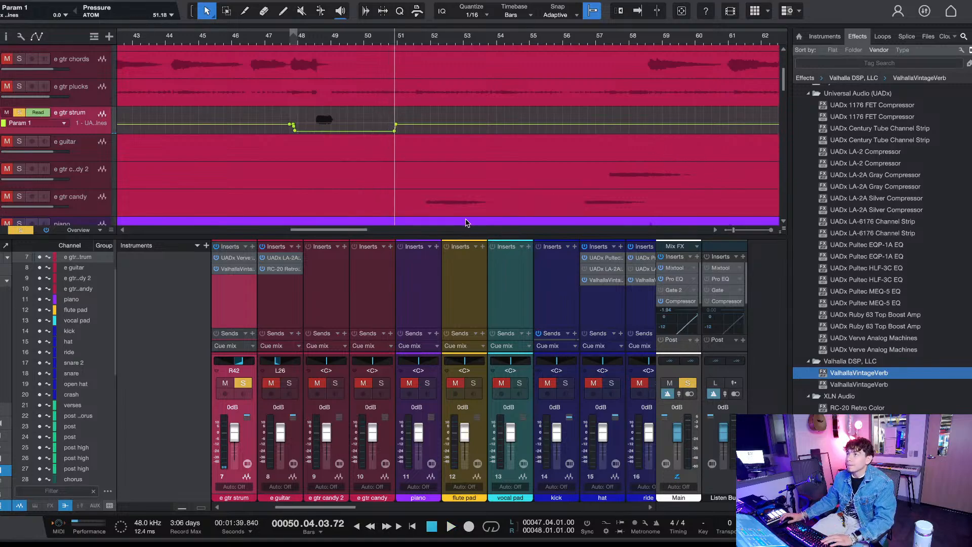
Step: Copy the Param 1 automation points spanning bars 47 to 51 on e gtr strum and paste them at bar 28
drag(403, 132, 272, 129)
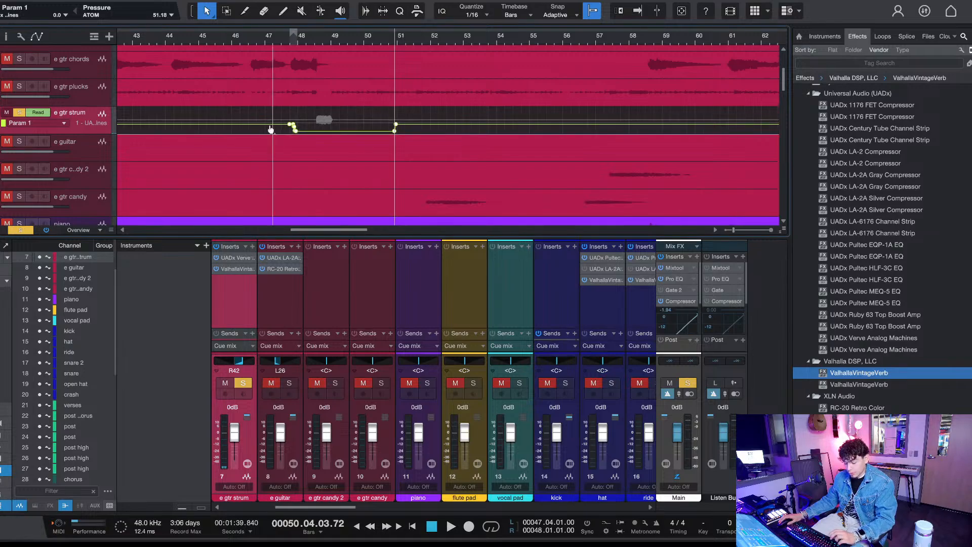
scroll(249, 41, down, 10)
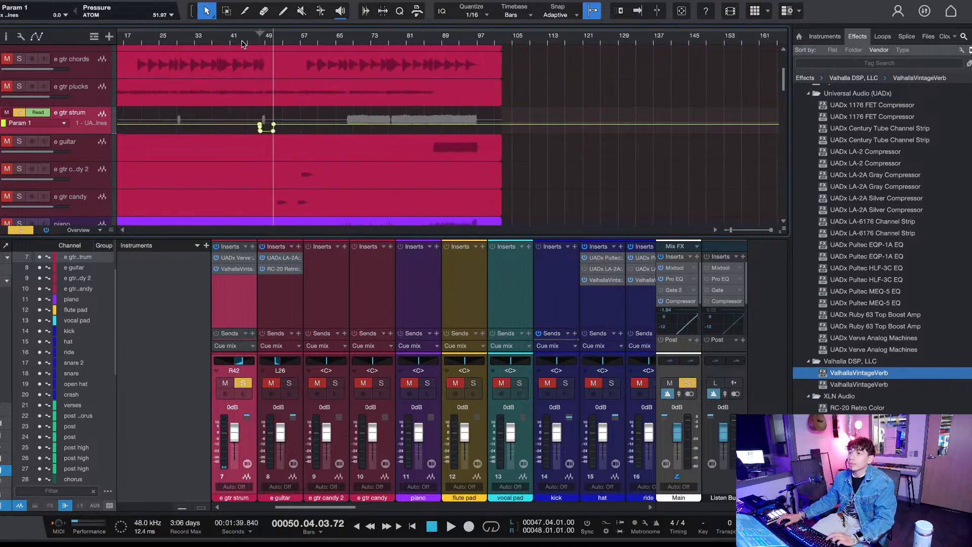
scroll(180, 44, up, 3)
drag(221, 42, 229, 42)
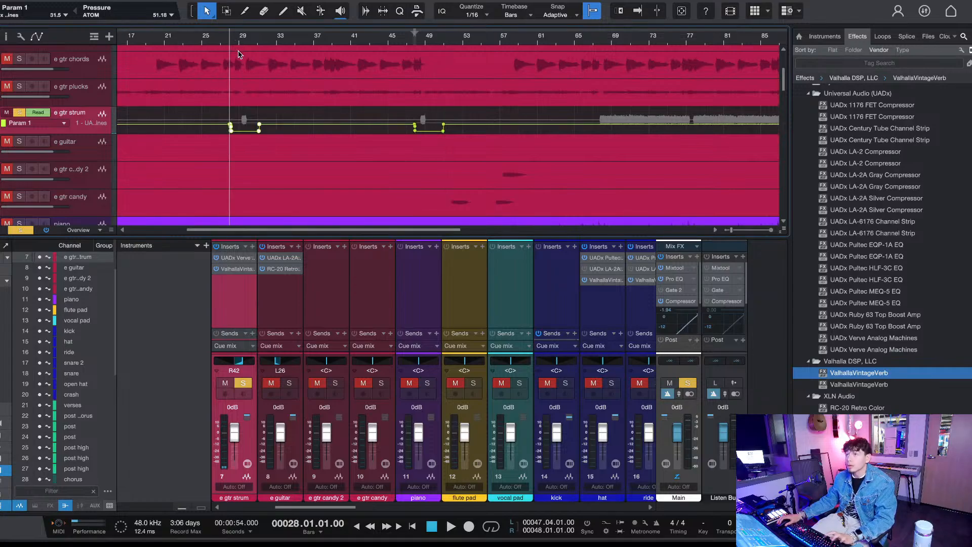
Step: Review the Param 1 automation along e gtr strum and play the soloed track's final section after bar 77
scroll(328, 155, left, 4)
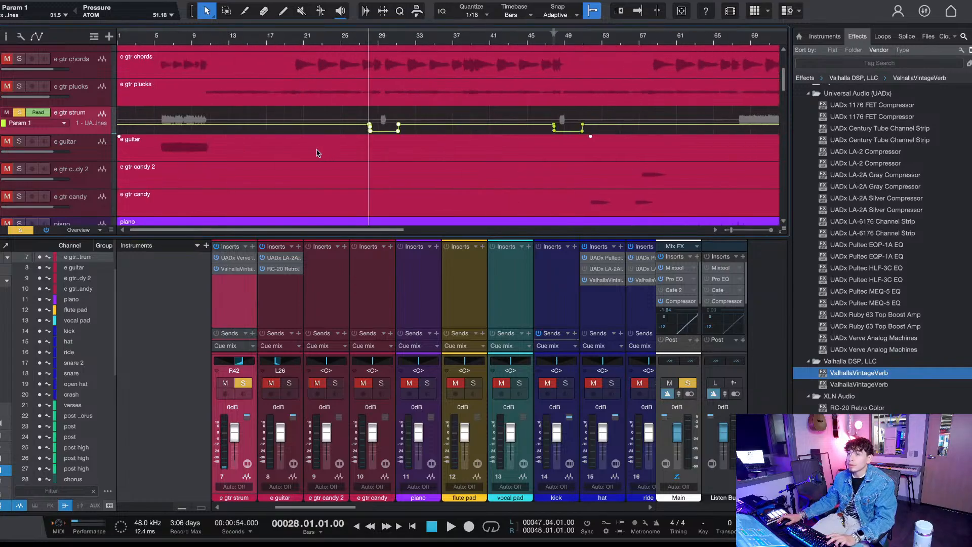
scroll(317, 154, right, 8)
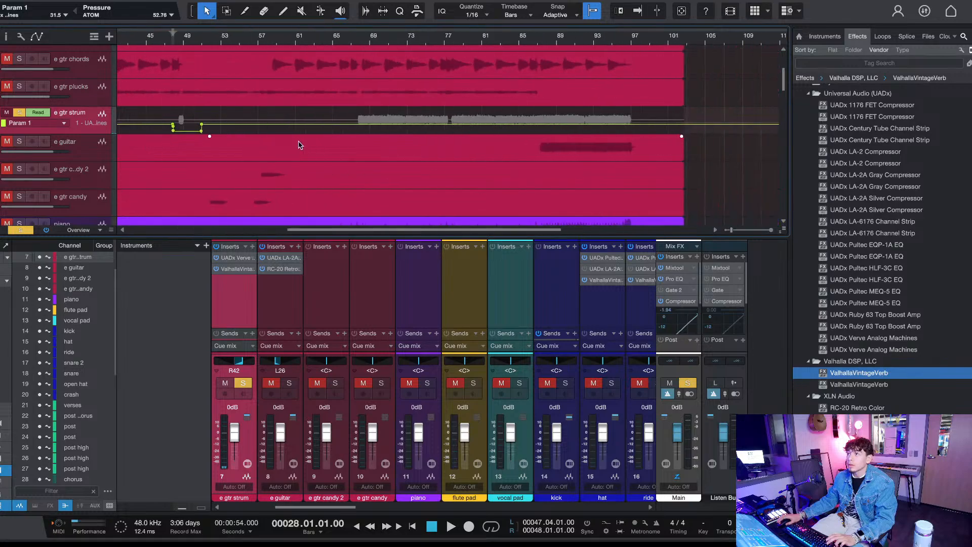
scroll(298, 145, right, 1)
click(414, 41)
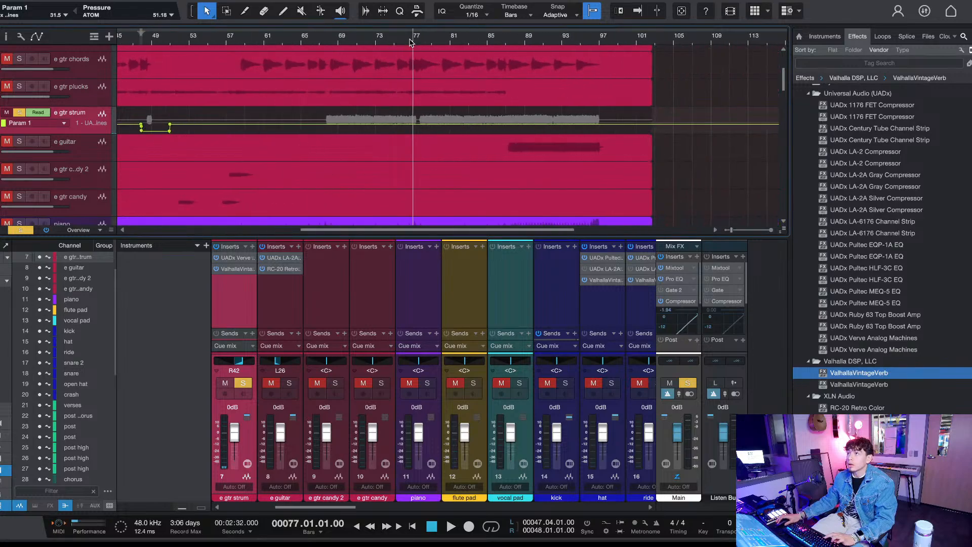
key(space)
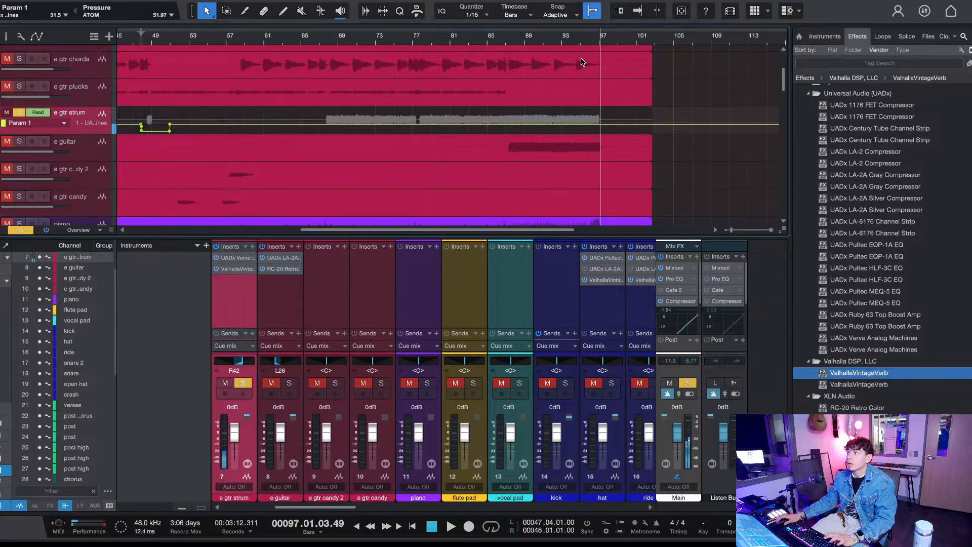
click(958, 419)
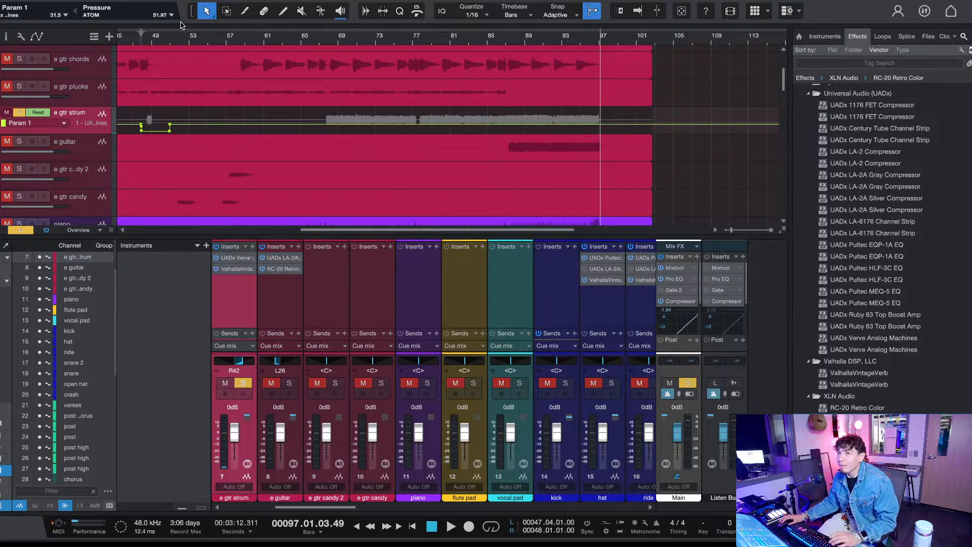
Step: Hide the mixer and play the soloed e gtr strum from bar 48 beat 2
click(179, 40)
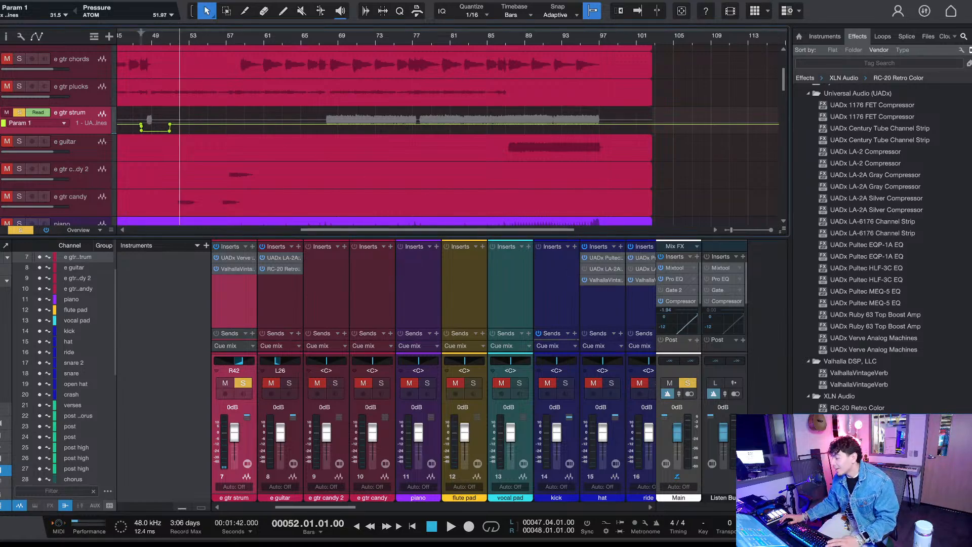
key(KP_1)
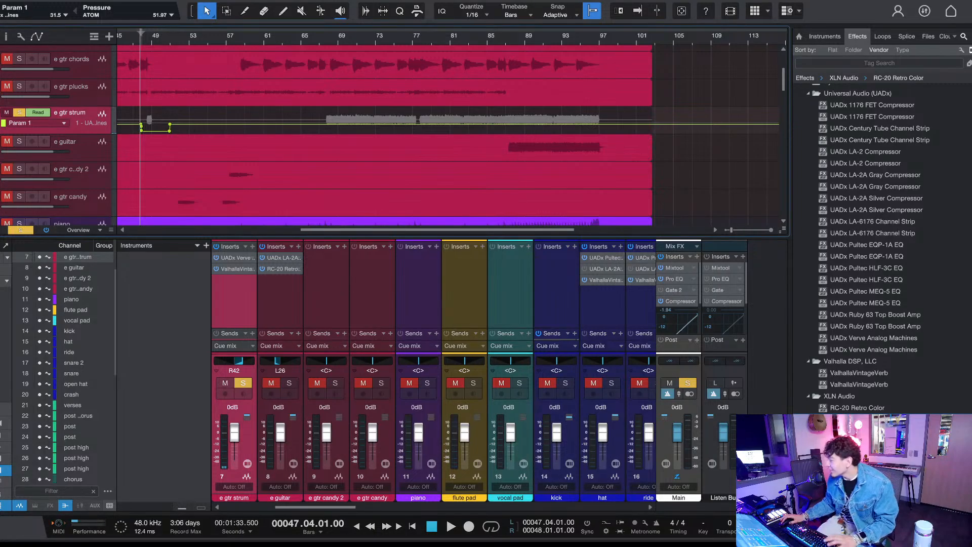
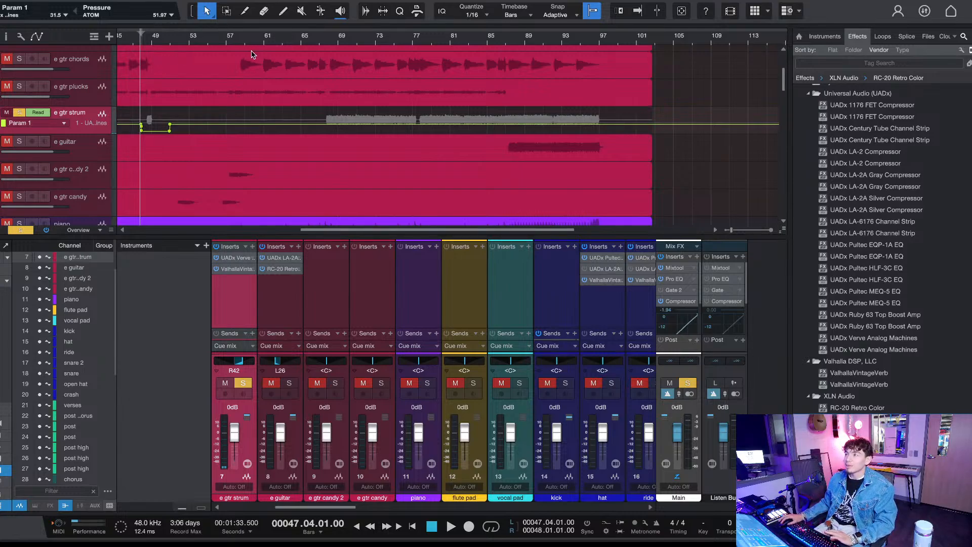
click(136, 41)
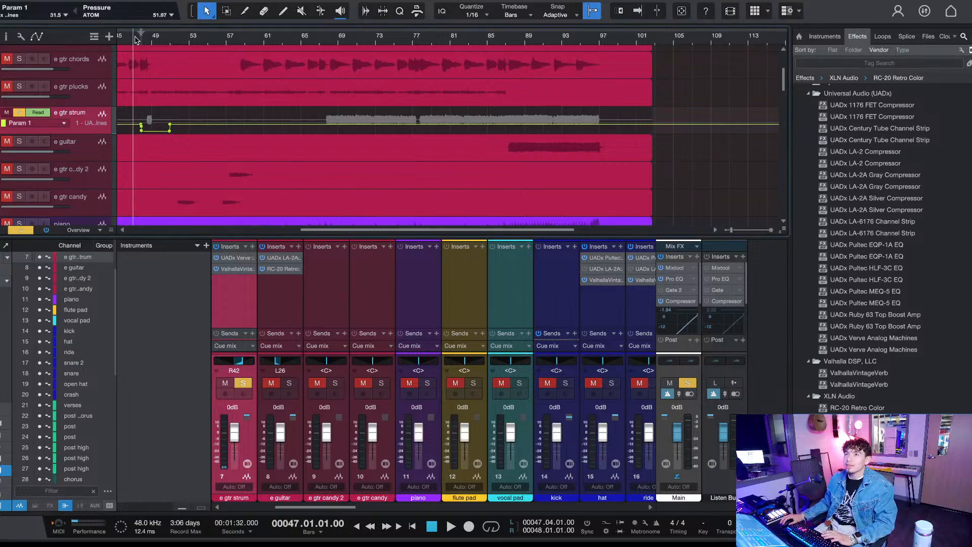
scroll(138, 42, up, 5)
click(178, 37)
scroll(174, 43, up, 2)
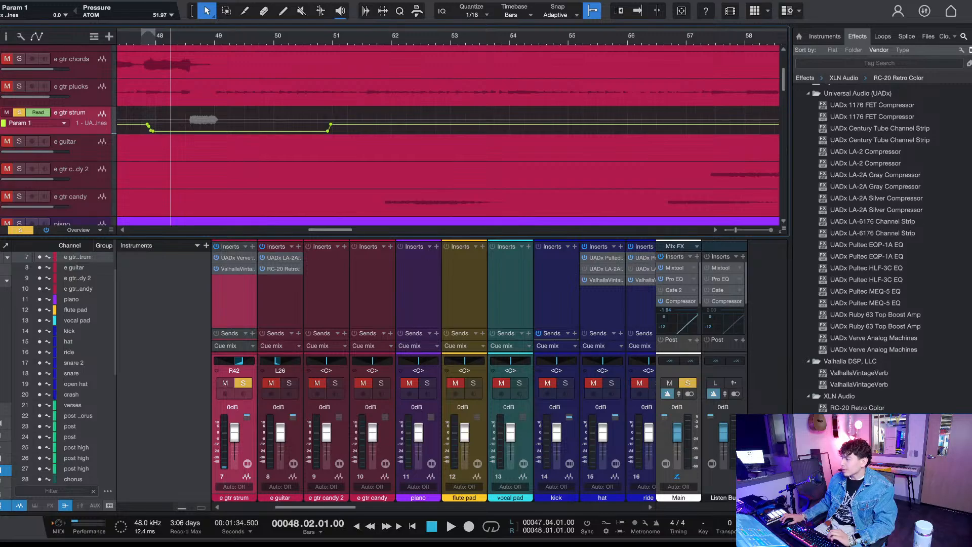
key(F3)
key(w)
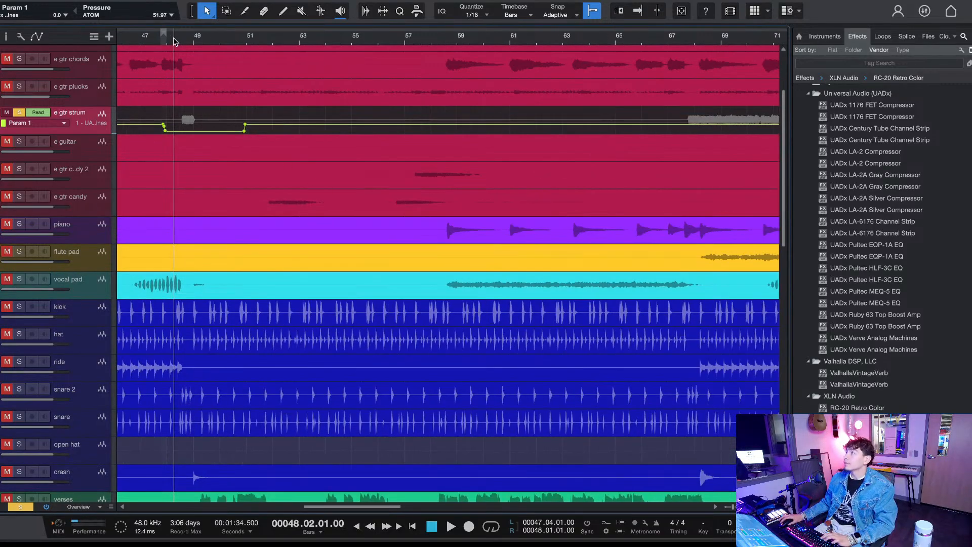
key(space)
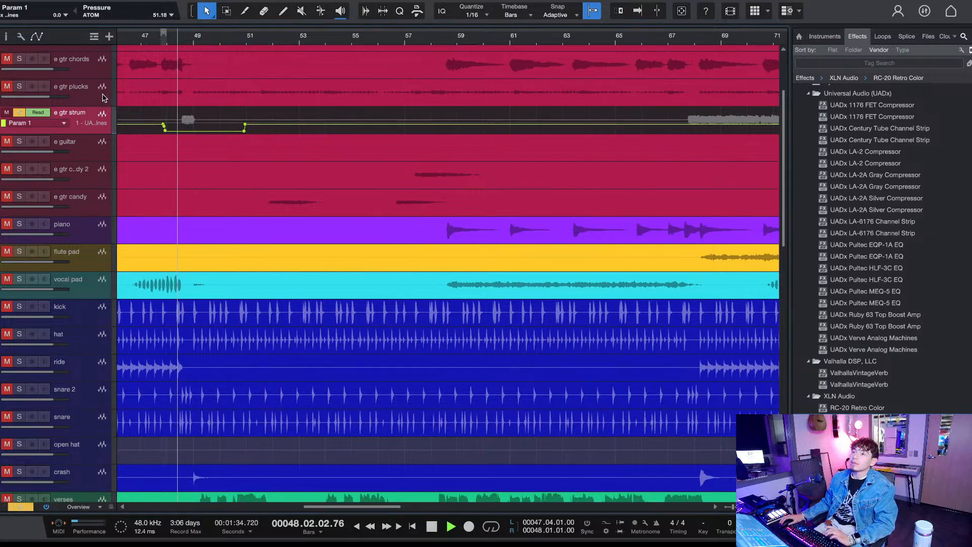
key(space)
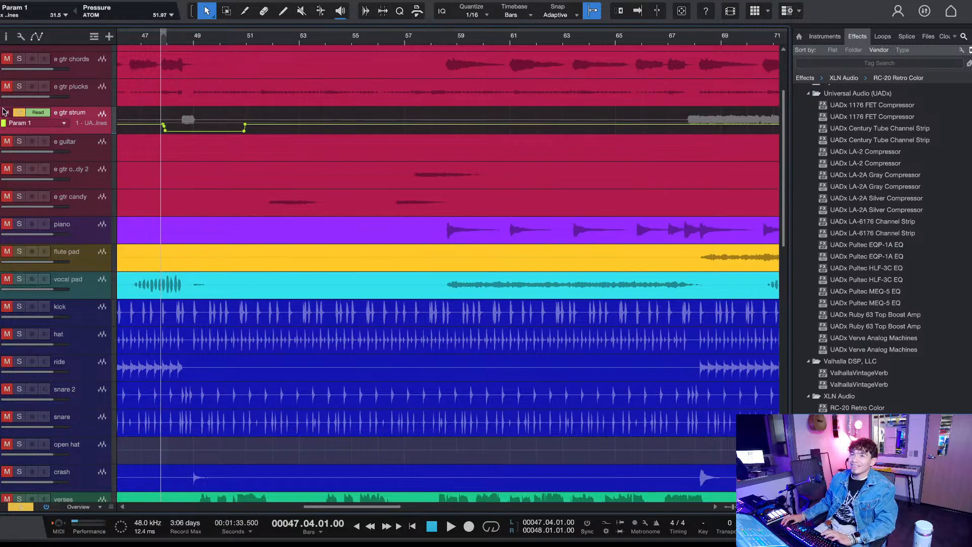
Step: Unsolo e gtr strum and play the full mix from bar 47 beat 4
click(19, 116)
key(space)
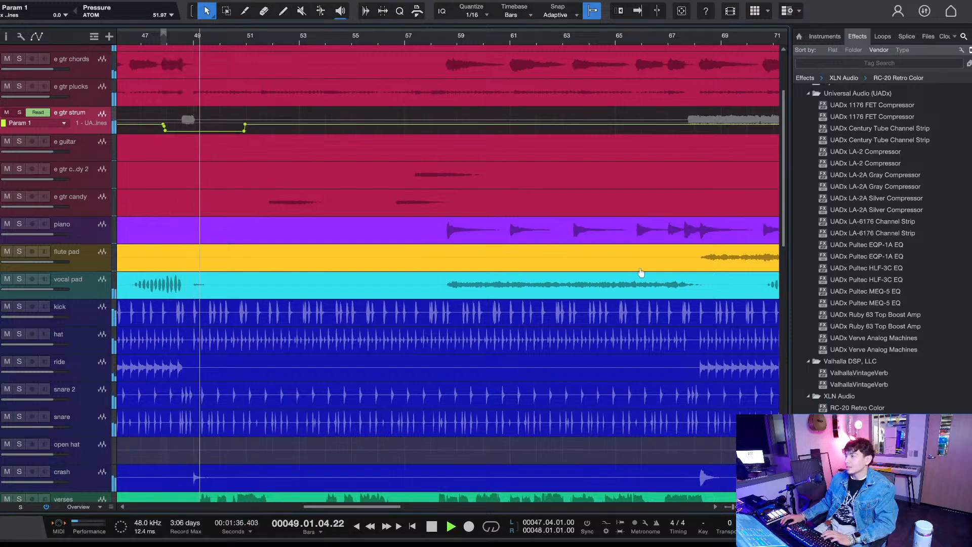
key(space)
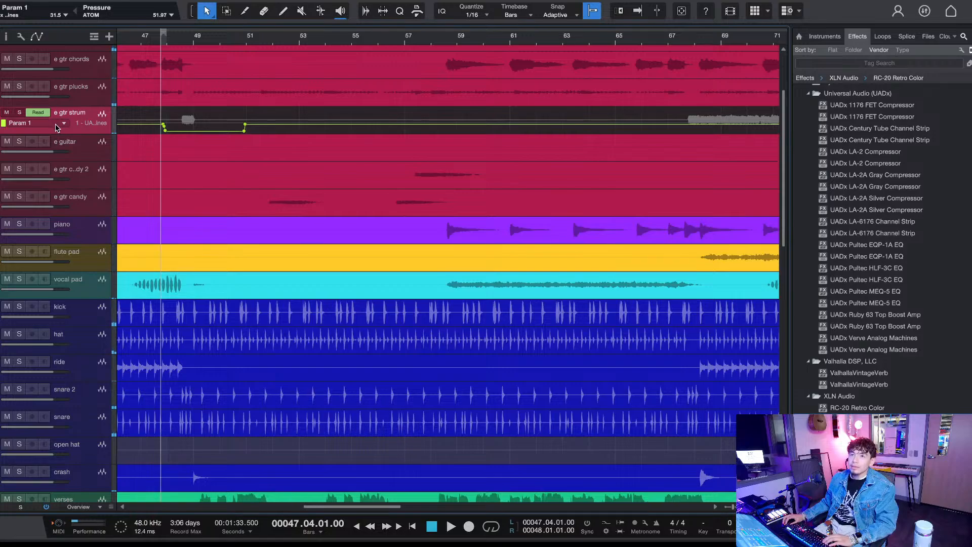
Step: Draw Pan L/R automation on e gtr strum toward center from about bar 48 beat 3, returning to the original pan at about bar 51
click(50, 160)
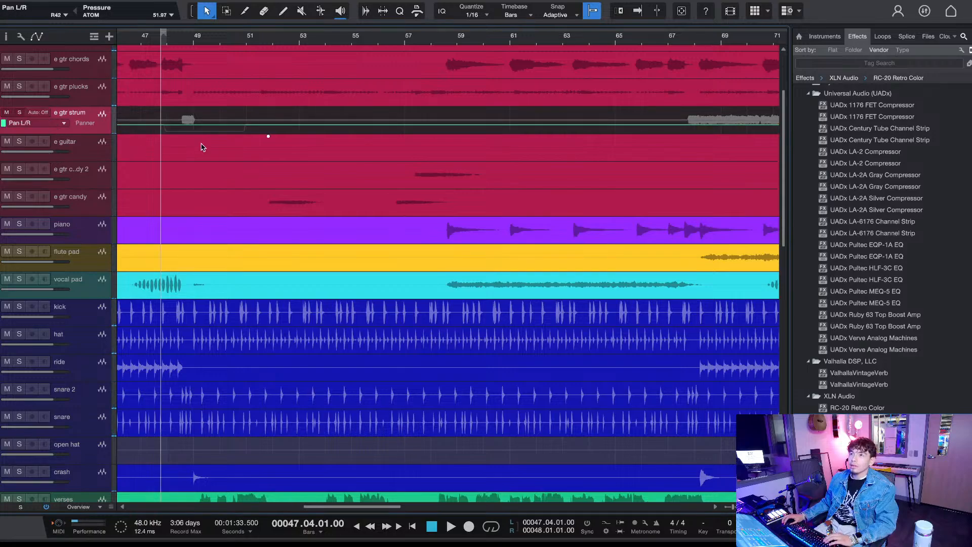
click(173, 125)
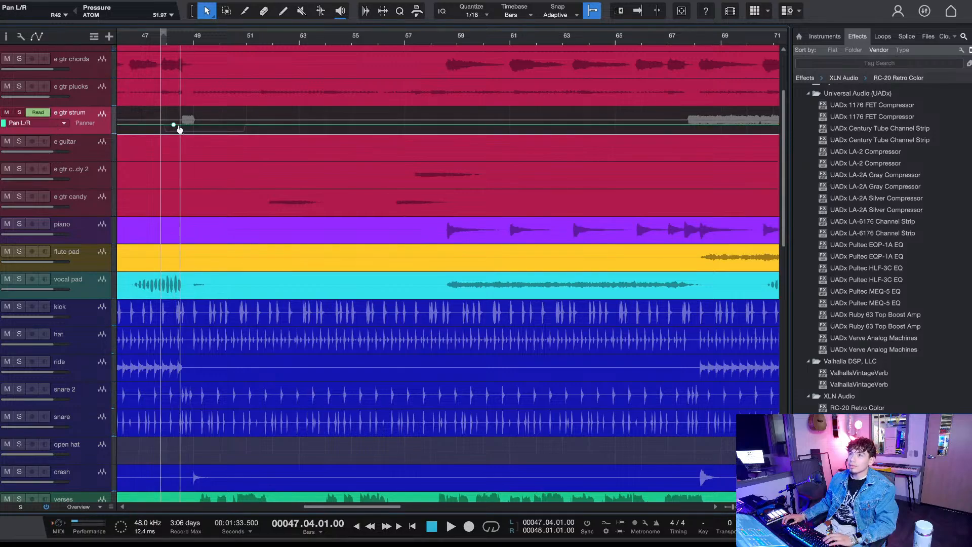
click(181, 121)
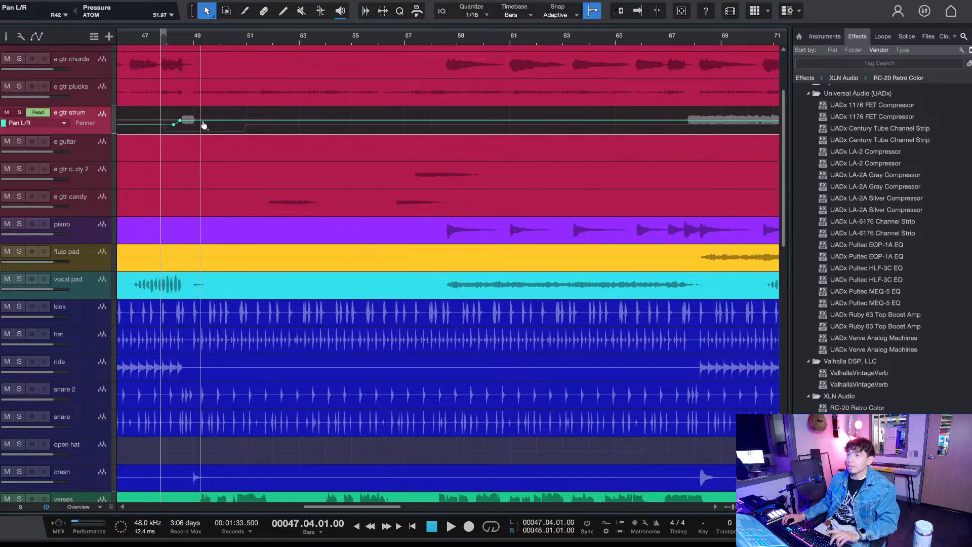
click(246, 121)
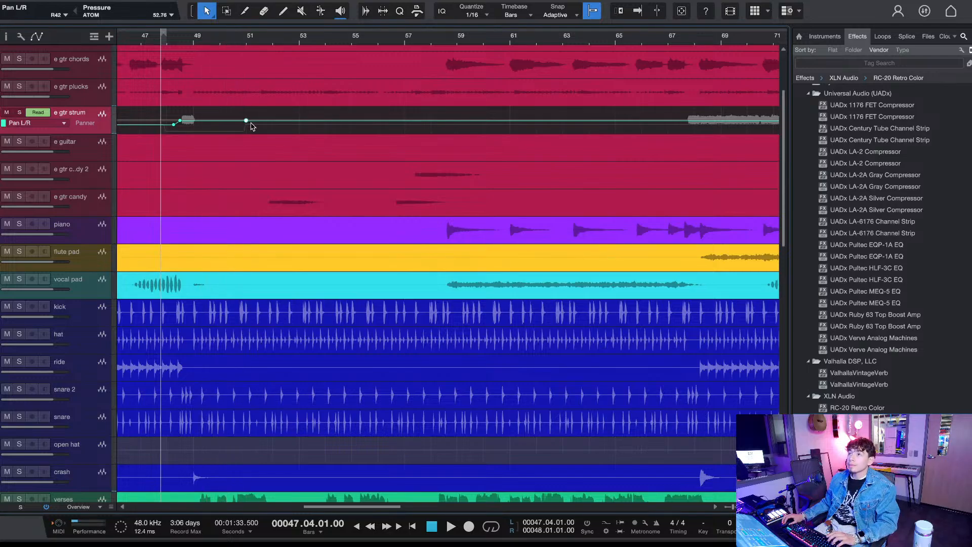
click(239, 121)
drag(247, 121, 246, 130)
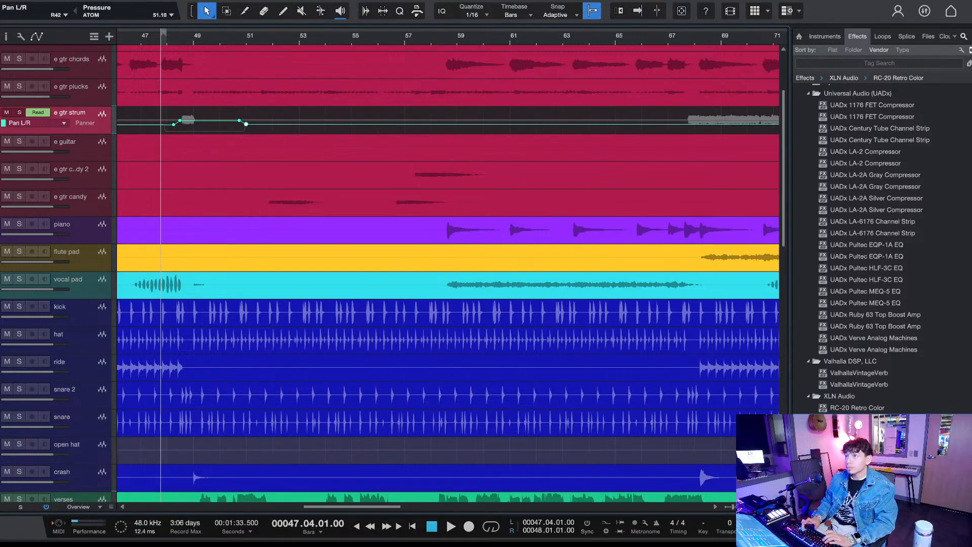
Step: Reset the e gtr strum Pan L/R point at bar 51 and draw a matching pan move toward center from about bar 28 to bar 31
drag(246, 124, 246, 121)
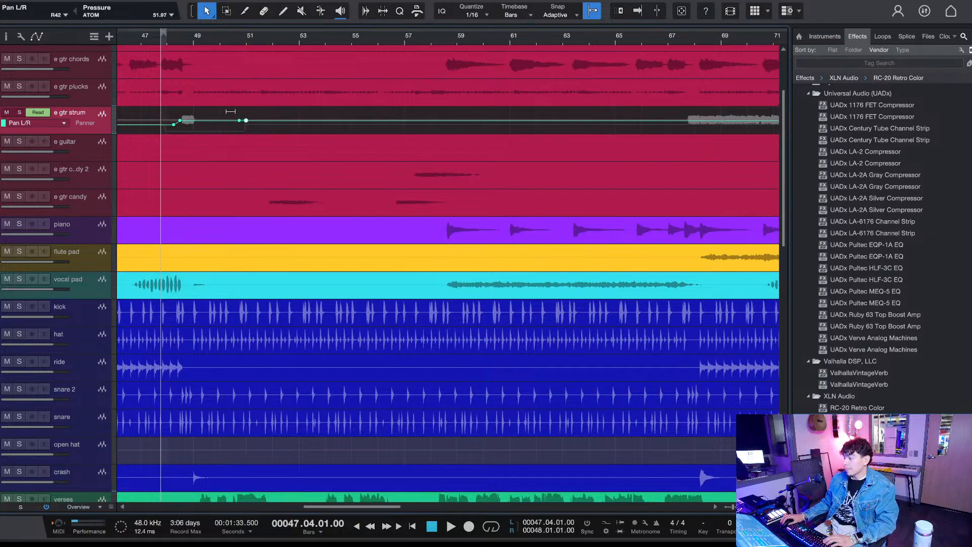
drag(247, 122, 247, 130)
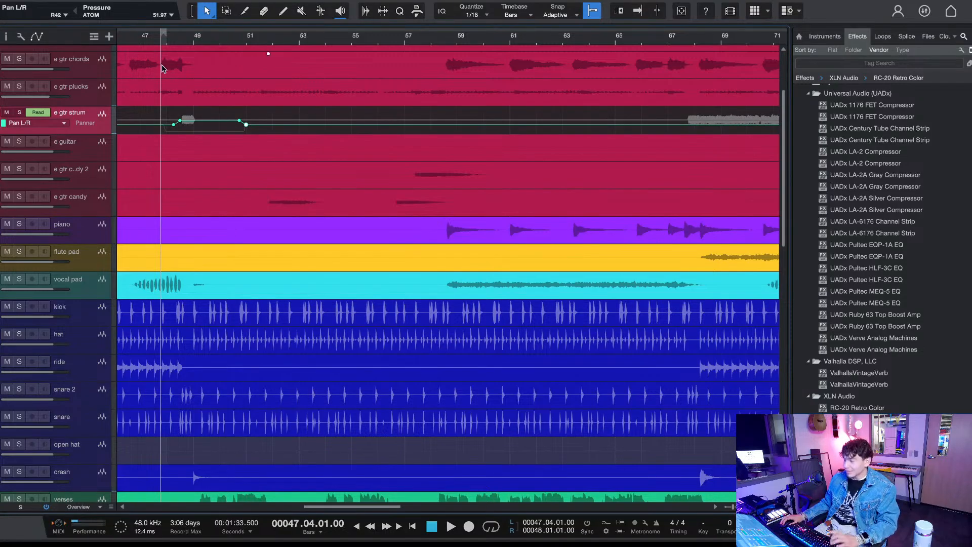
scroll(139, 25, down, 5)
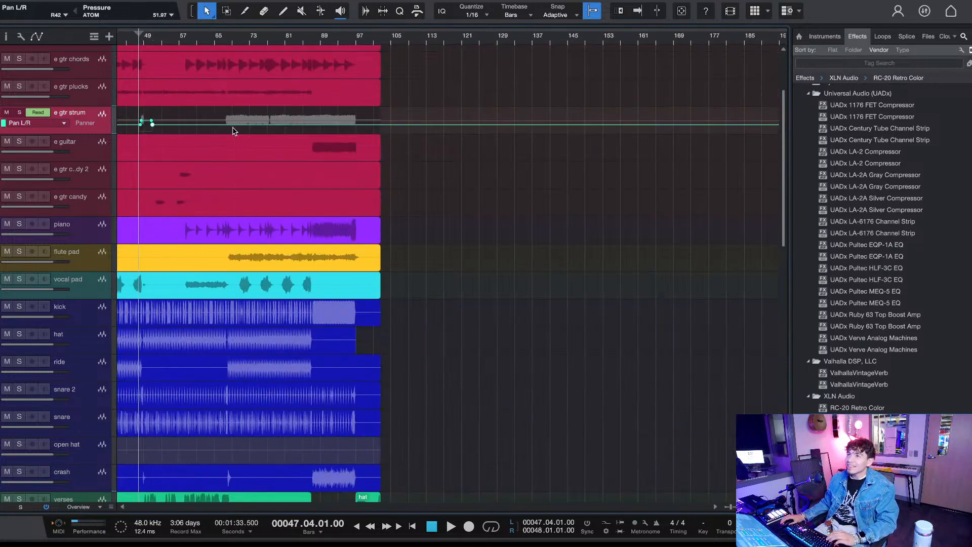
scroll(234, 131, left, 5)
click(241, 42)
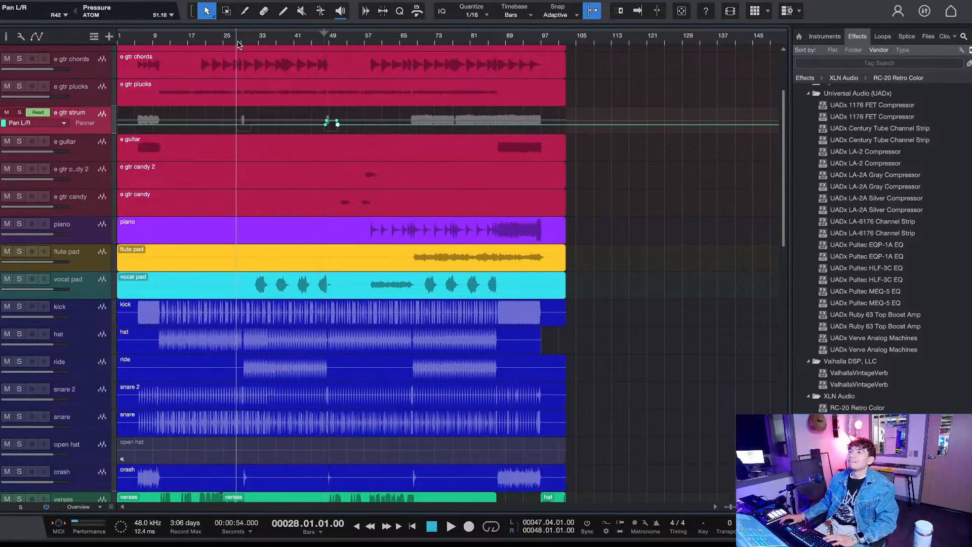
scroll(242, 42, up, 5)
click(221, 126)
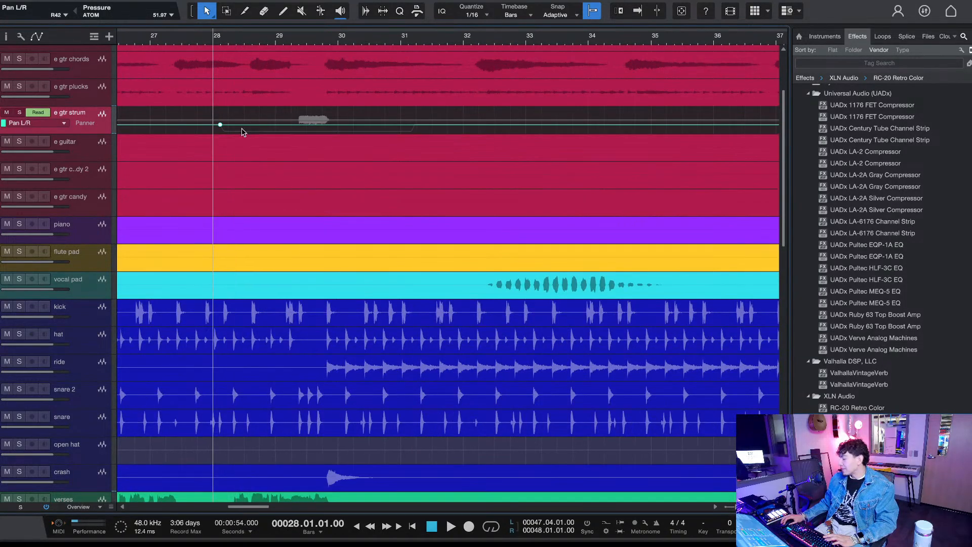
drag(233, 125, 234, 126)
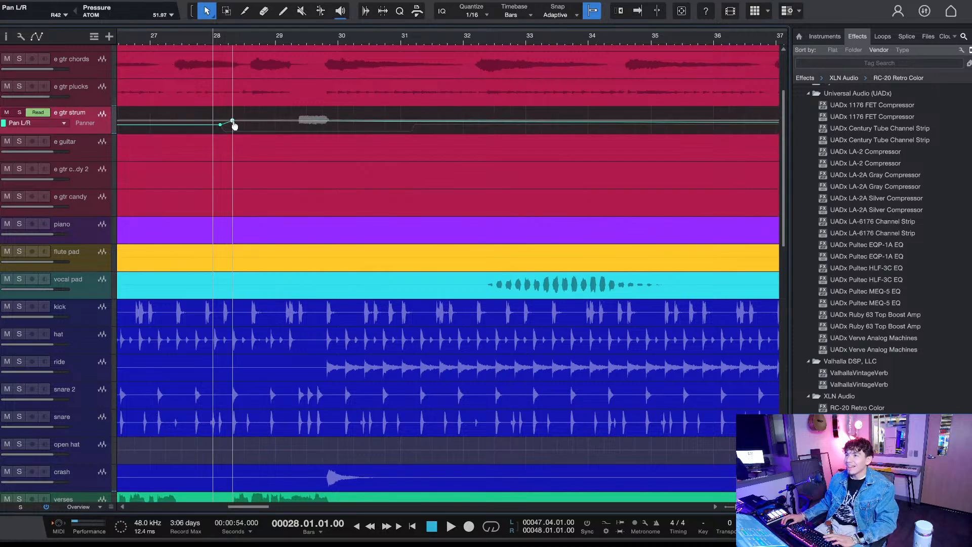
click(411, 123)
drag(421, 125, 421, 132)
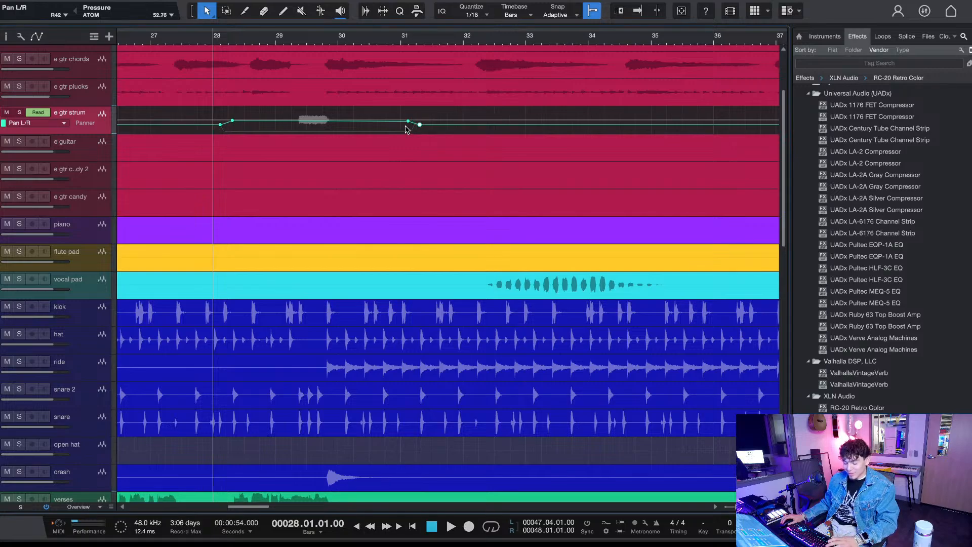
Step: Play the full mix from bar 27 beat 3 into the chorus to hear the e gtr strum pan move
key(KP_1)
click(183, 40)
key(w)
key(w)
key(w)
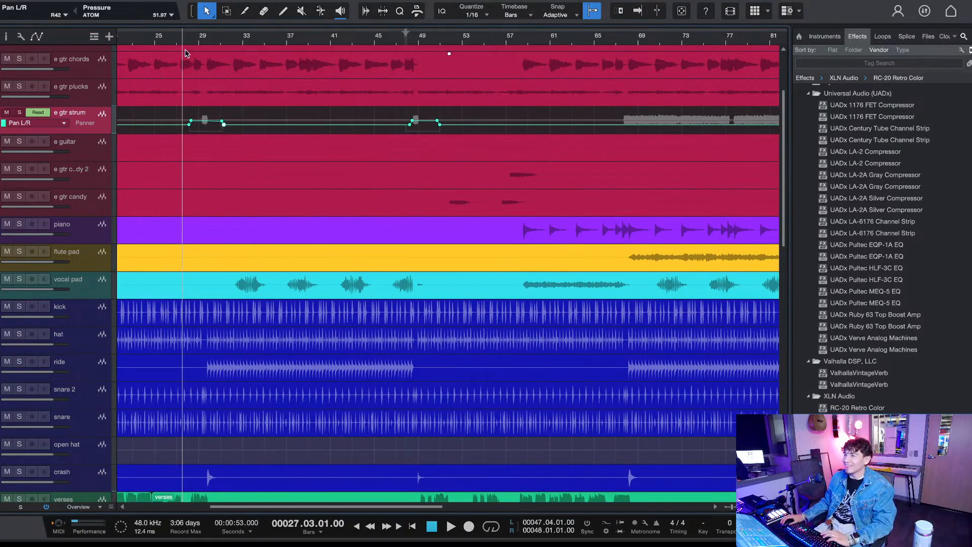
key(space)
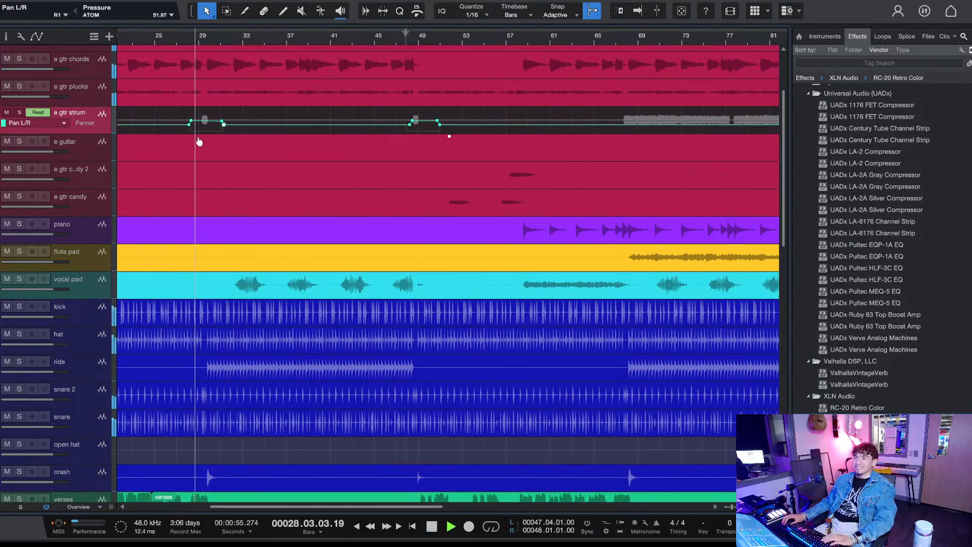
scroll(218, 146, down, 1)
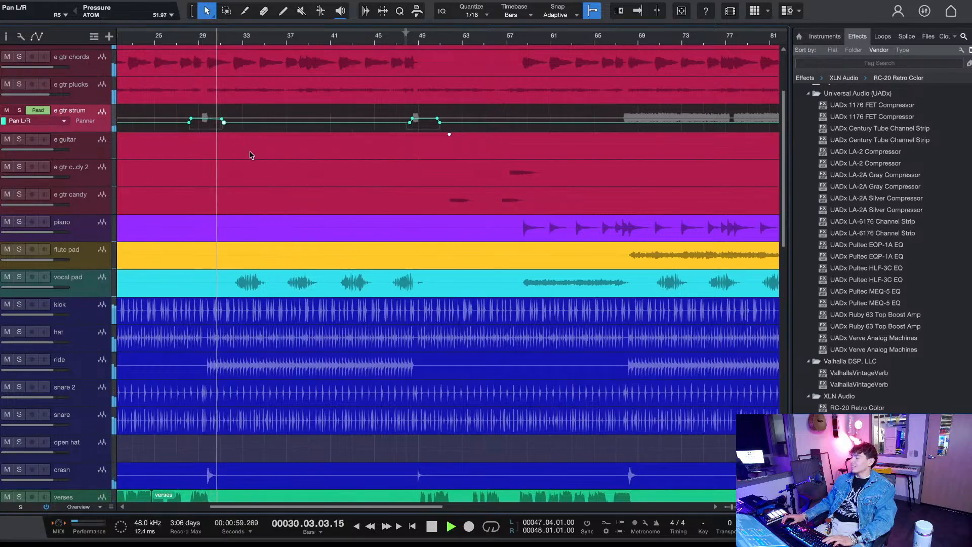
scroll(275, 191, down, 4)
scroll(275, 191, down, 7)
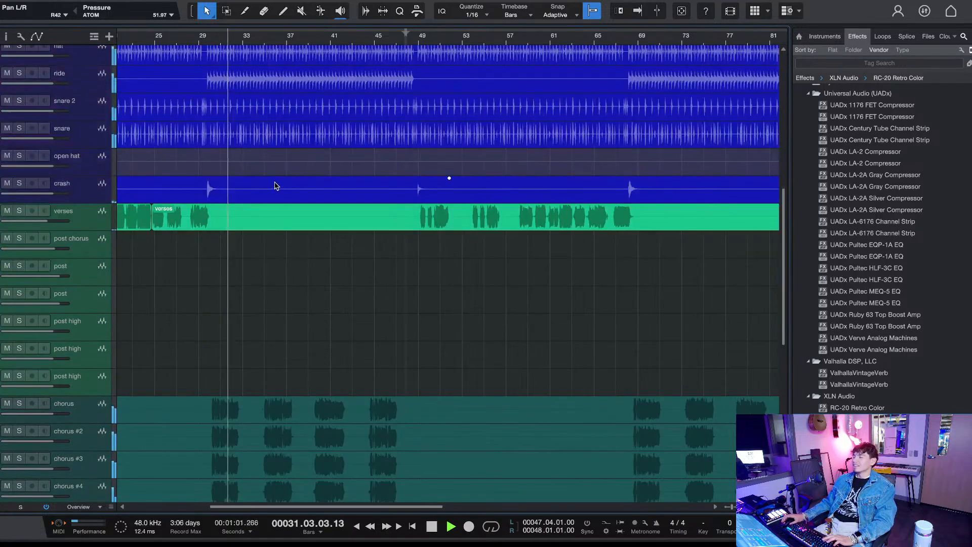
scroll(274, 187, up, 7)
scroll(271, 184, up, 3)
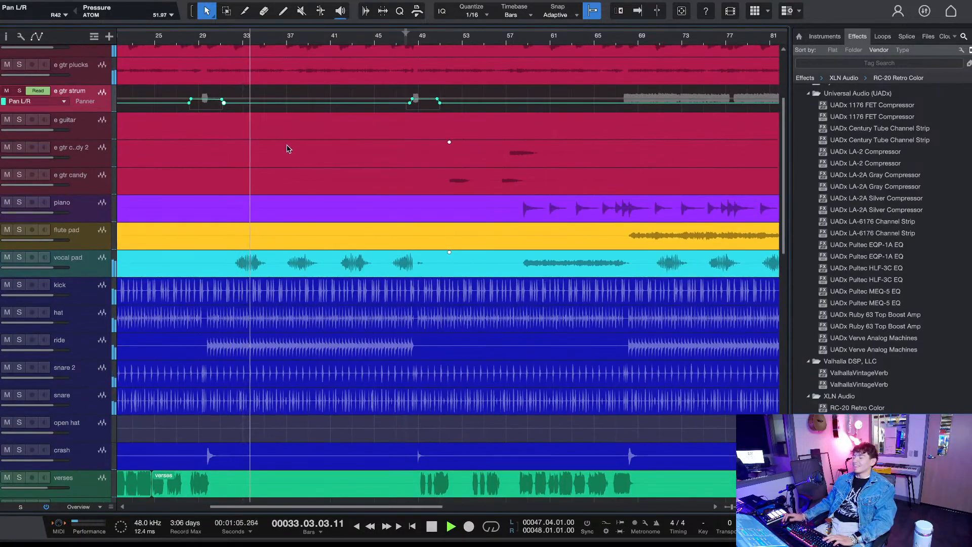
key(space)
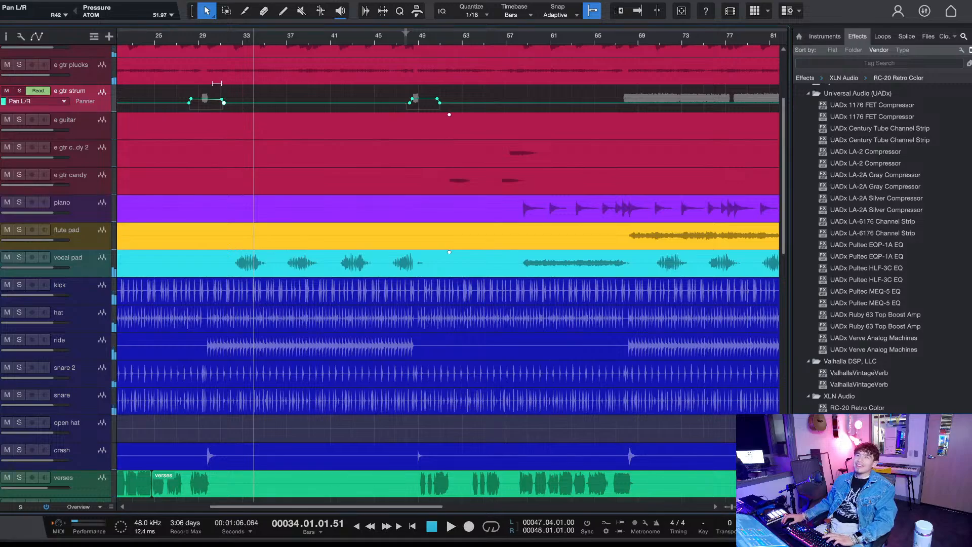
Step: Solo the vocal pad and play its sustained section from about bar 58
click(220, 46)
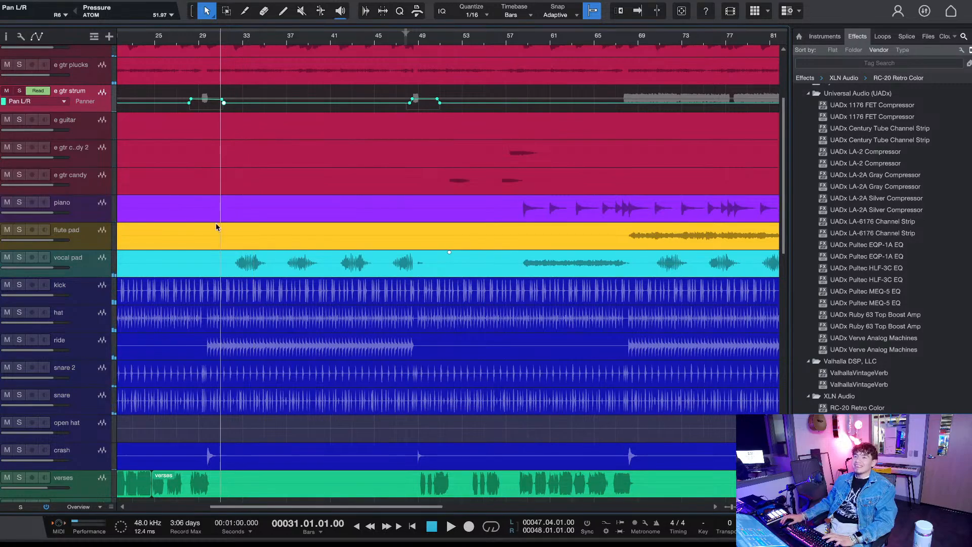
click(20, 258)
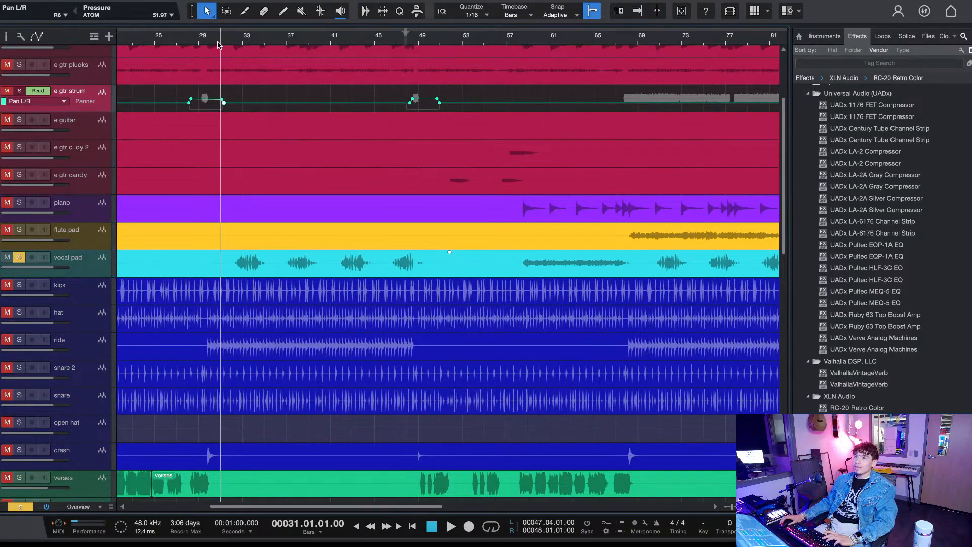
scroll(217, 45, down, 3)
click(333, 42)
scroll(333, 42, up, 5)
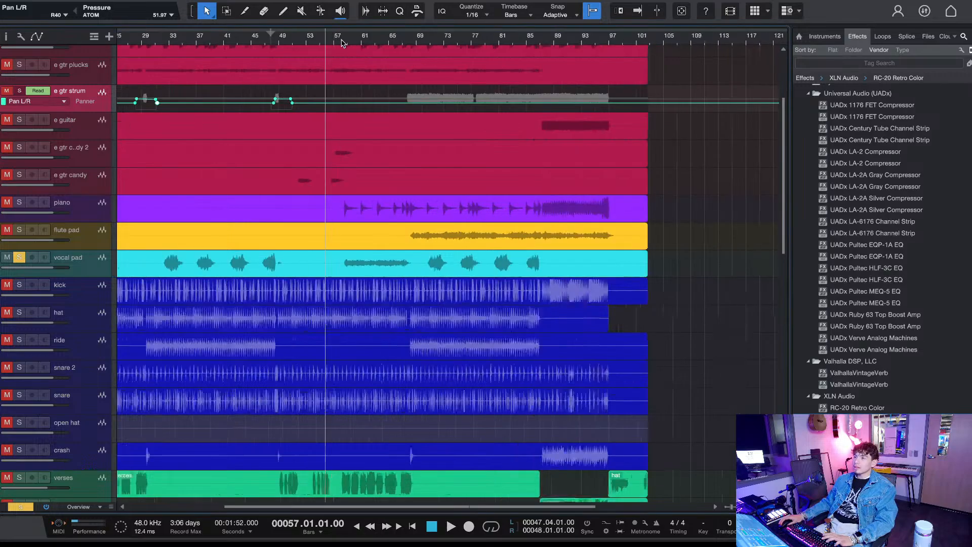
click(348, 44)
key(space)
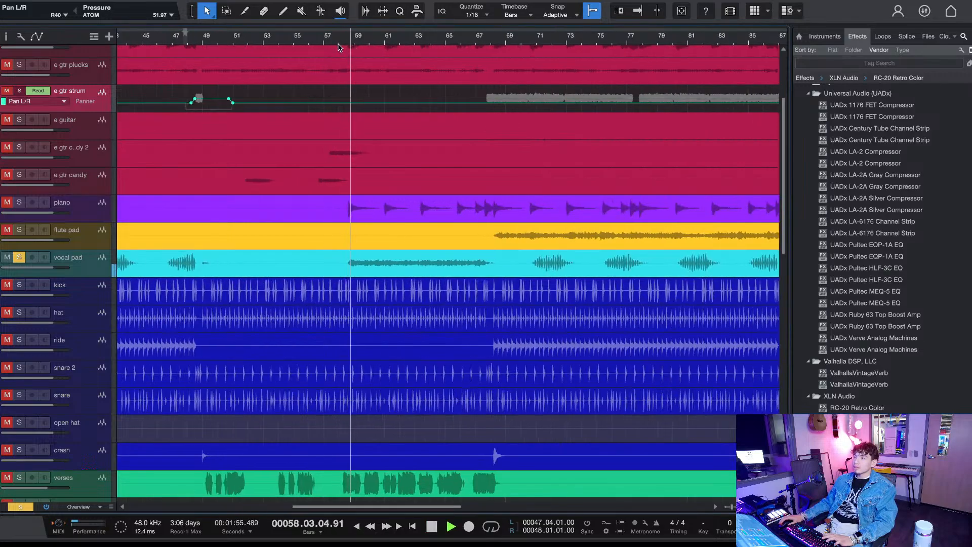
scroll(342, 44, down, 2)
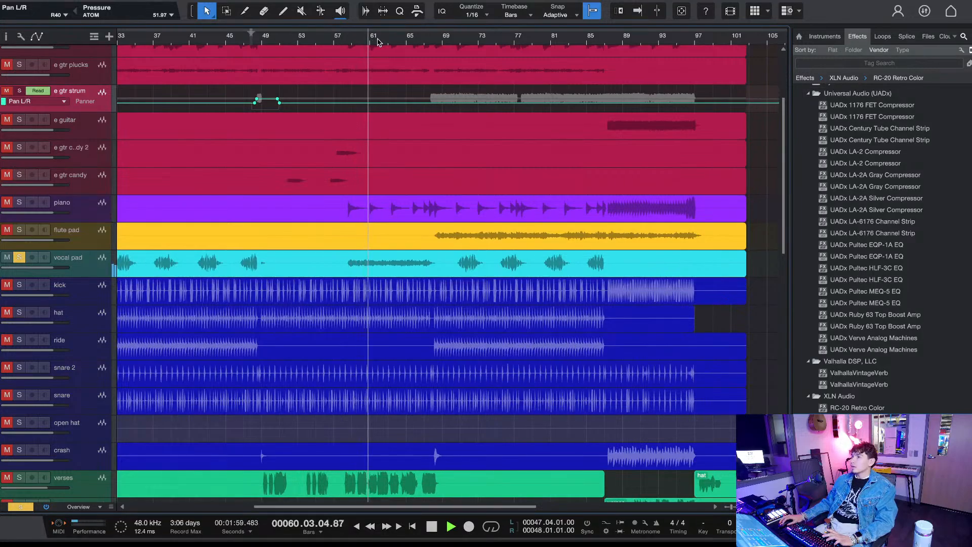
key(space)
Step: Play the soloed vocal pad's first chorus swell from about bar 32
scroll(223, 99, left, 2)
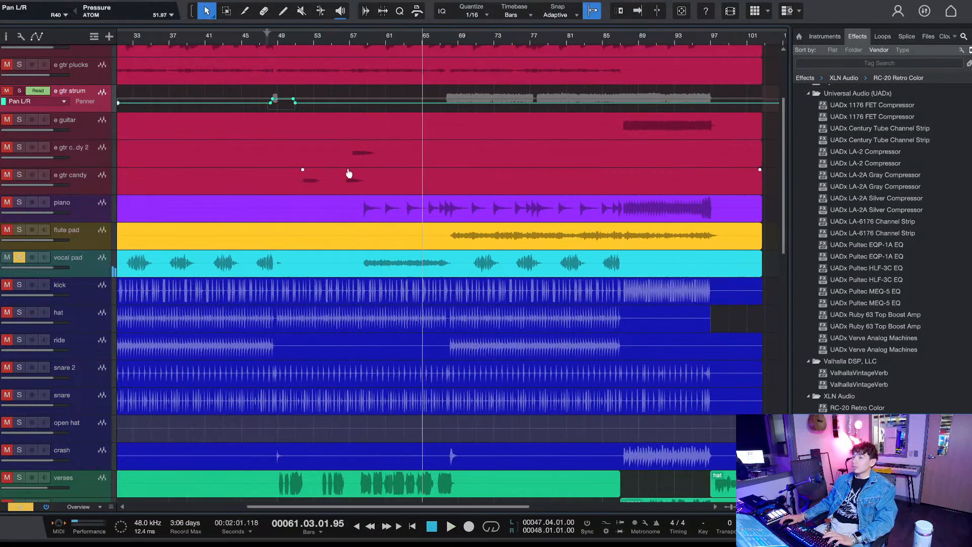
click(155, 44)
scroll(155, 43, up, 4)
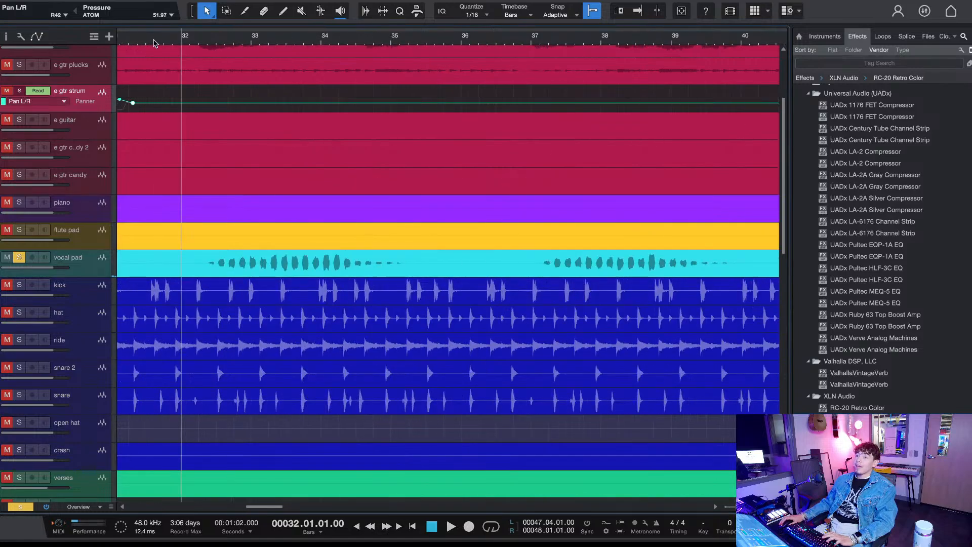
click(195, 45)
key(space)
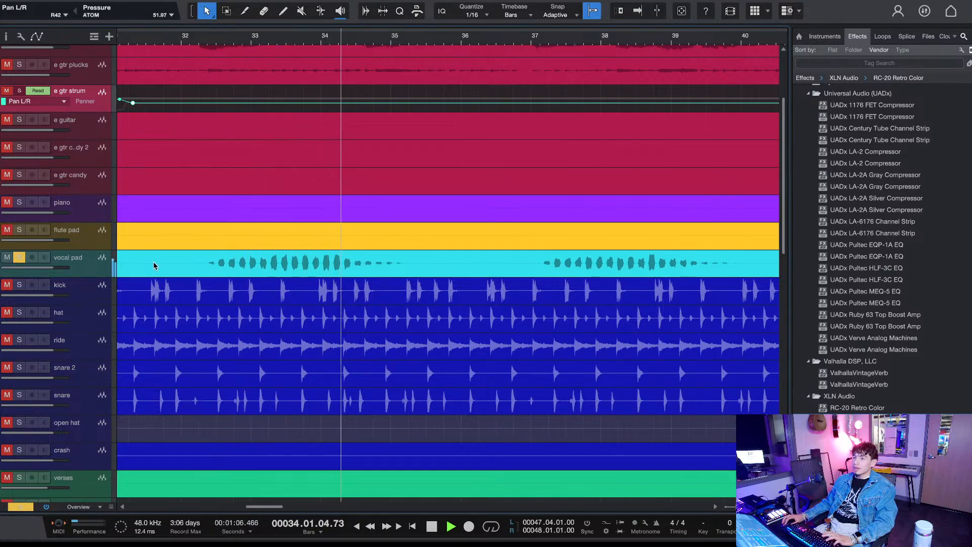
key(space)
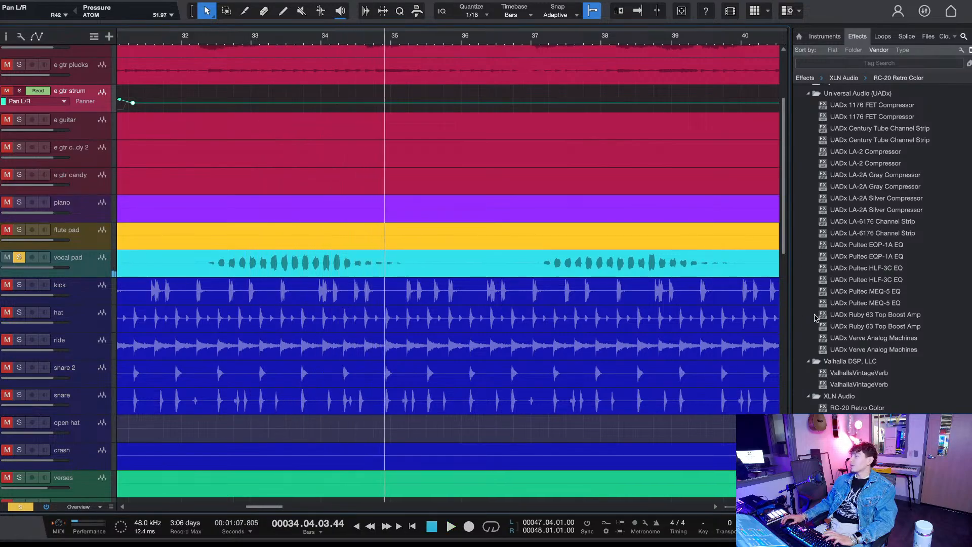
Step: Add UADx Pultec EQP-1A EQ to the vocal pad and set HF Atten to 1.75 while playing from bar 32 beat 2
drag(905, 250, 319, 271)
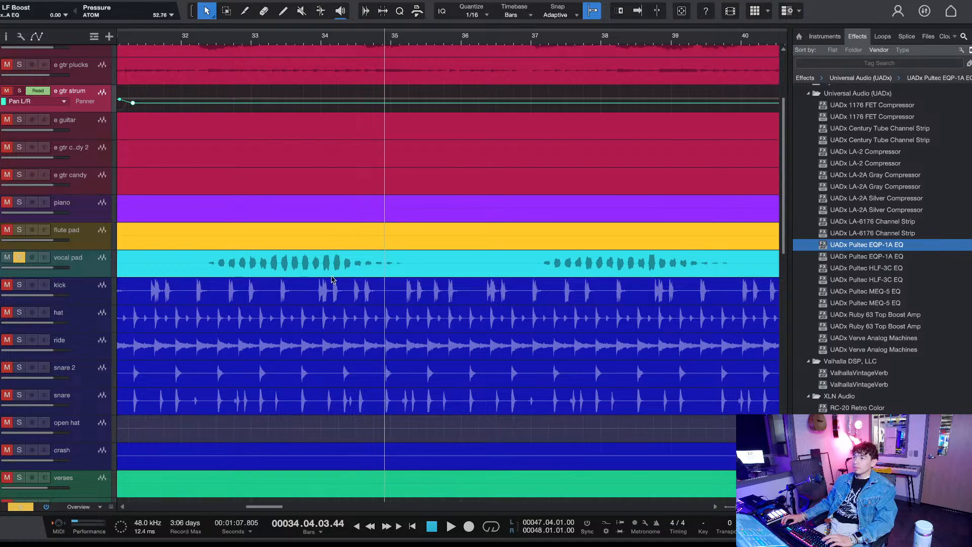
key(space)
click(217, 32)
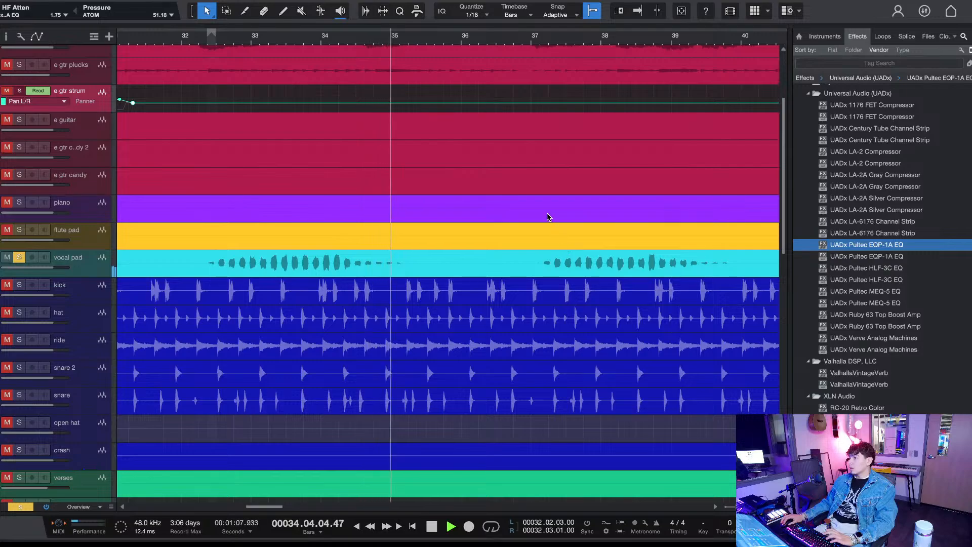
key(space)
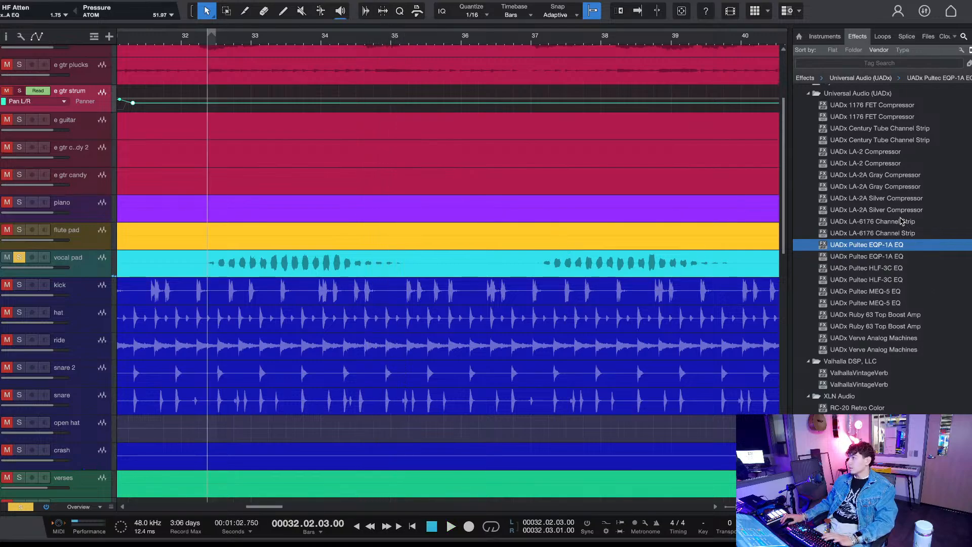
Step: Add ValhallaVintageVerb to the vocal pad and set its Mix to about 10% during playback
drag(869, 376, 389, 154)
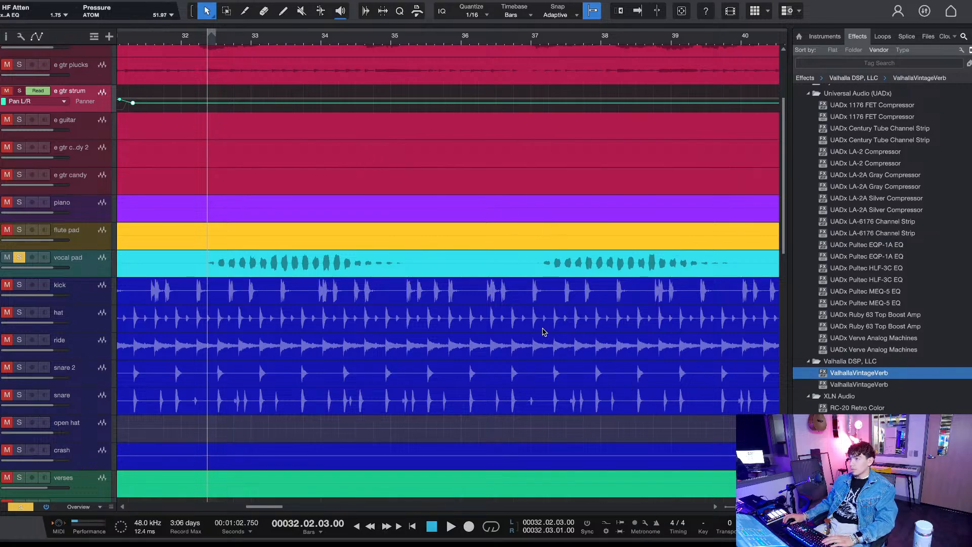
key(space)
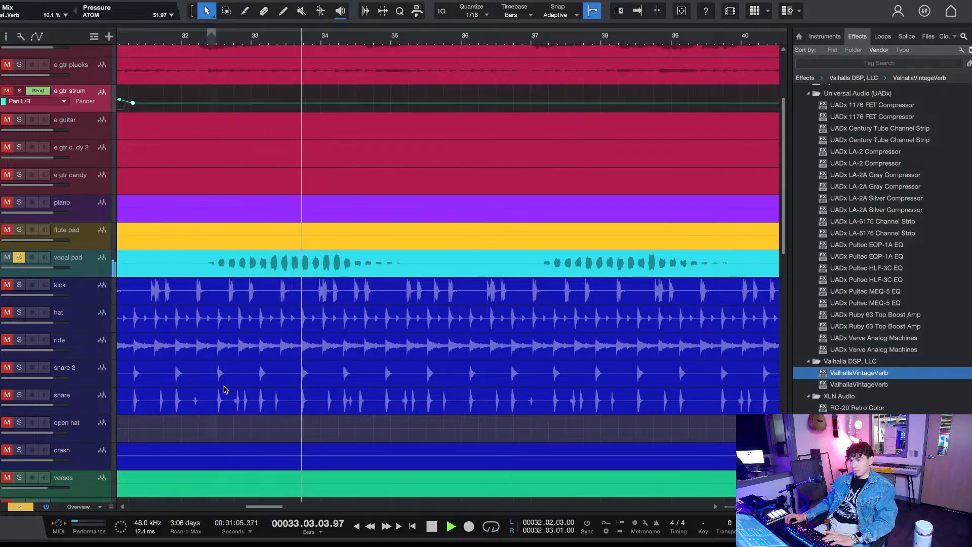
key(space)
key(space)
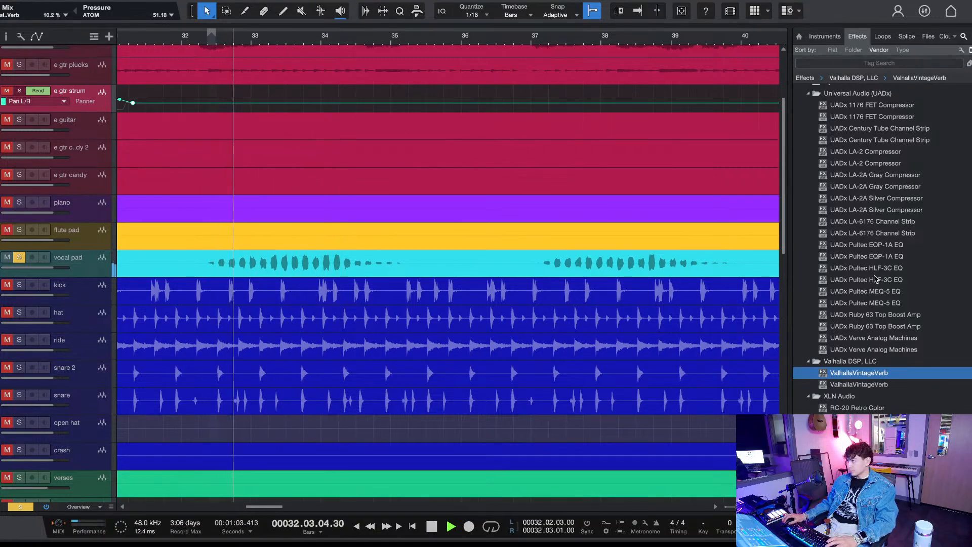
Step: Add UADx Verve Analog Machines to the vocal pad, choose the GLOW machine and set Param 2 to 2.4 dB during playback
drag(879, 338, 265, 163)
key(space)
key(space)
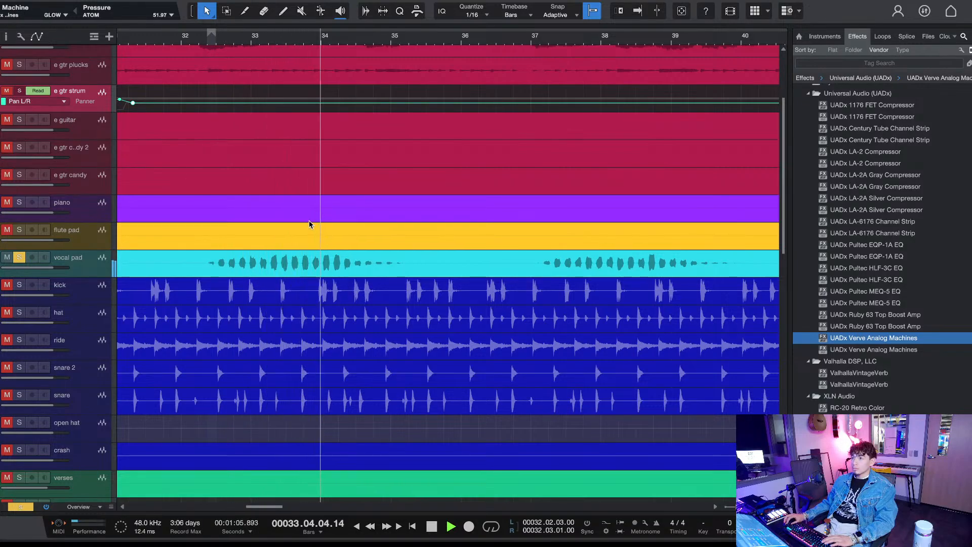
key(space)
key(space)
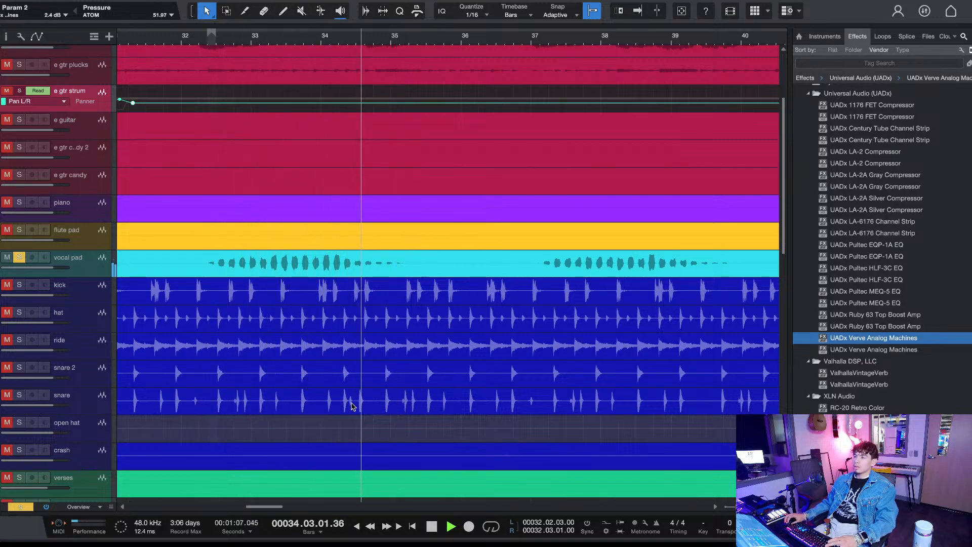
Step: Unsolo the vocal pad, set Verve's Param 1 to 28.5 and play the full mix from bar 32 beat 2
click(19, 257)
key(space)
key(space)
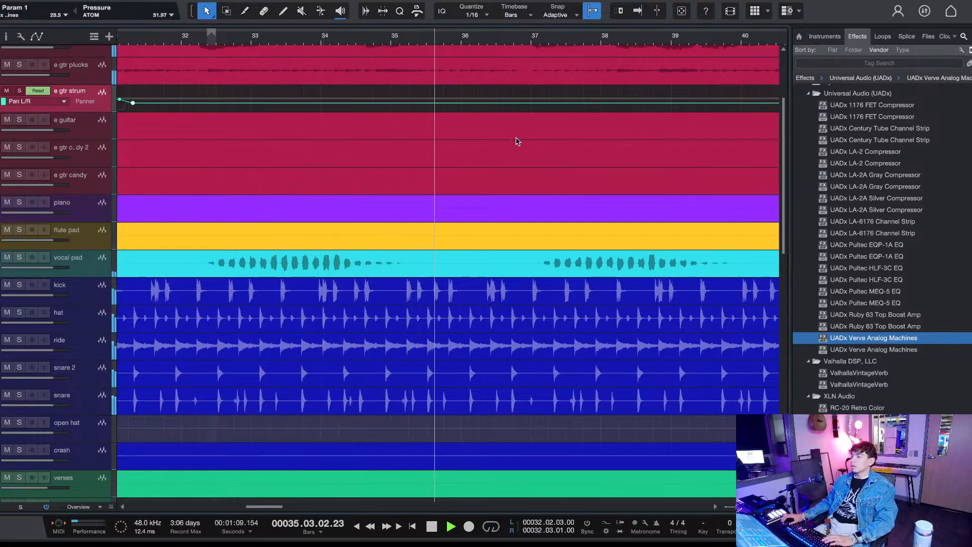
scroll(390, 41, down, 8)
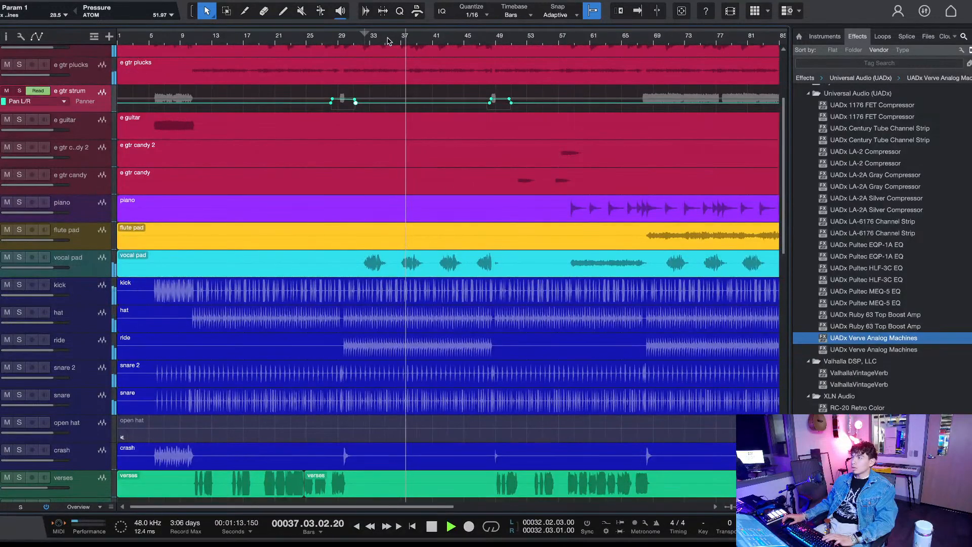
scroll(389, 42, down, 1)
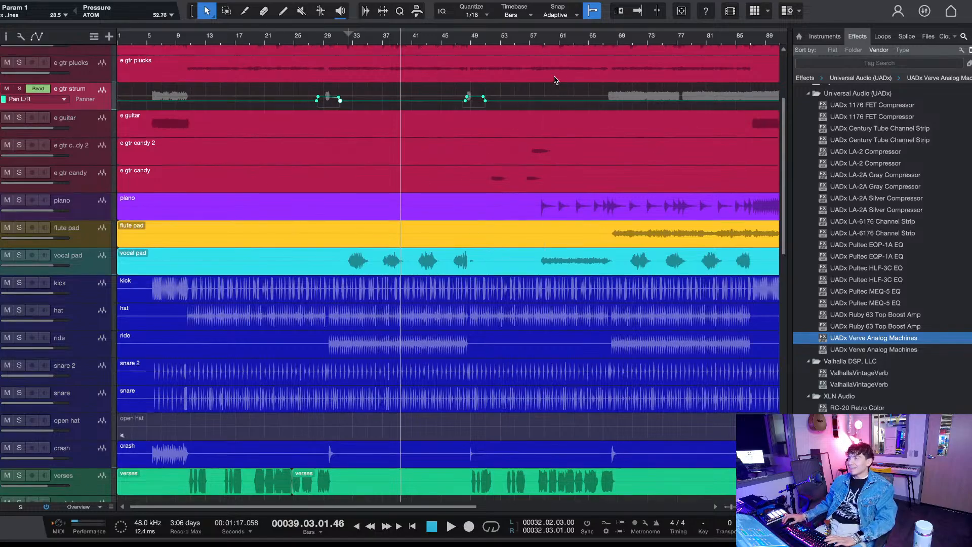
Step: Place the playhead at bar 61 and solo the piano track
click(561, 40)
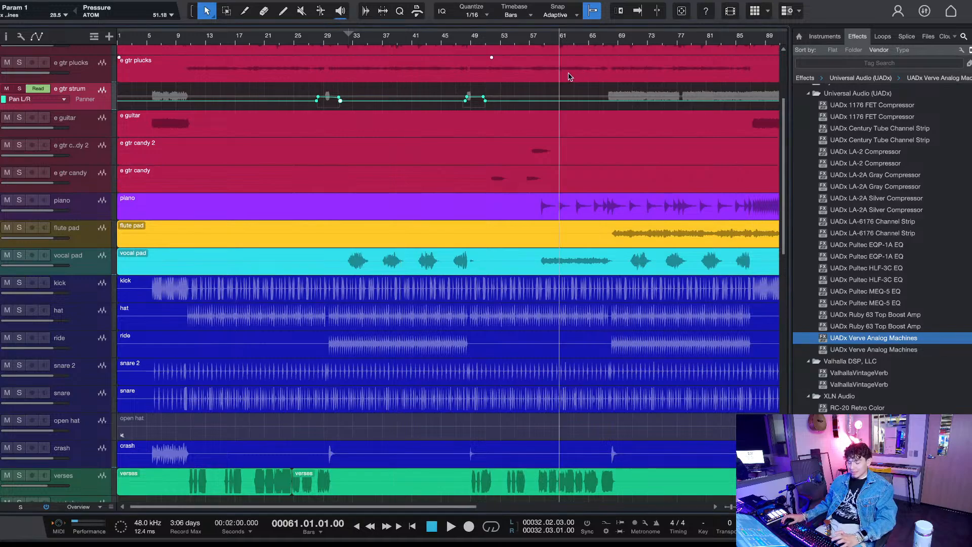
scroll(151, 159, right, 3)
click(19, 200)
scroll(341, 234, down, 10)
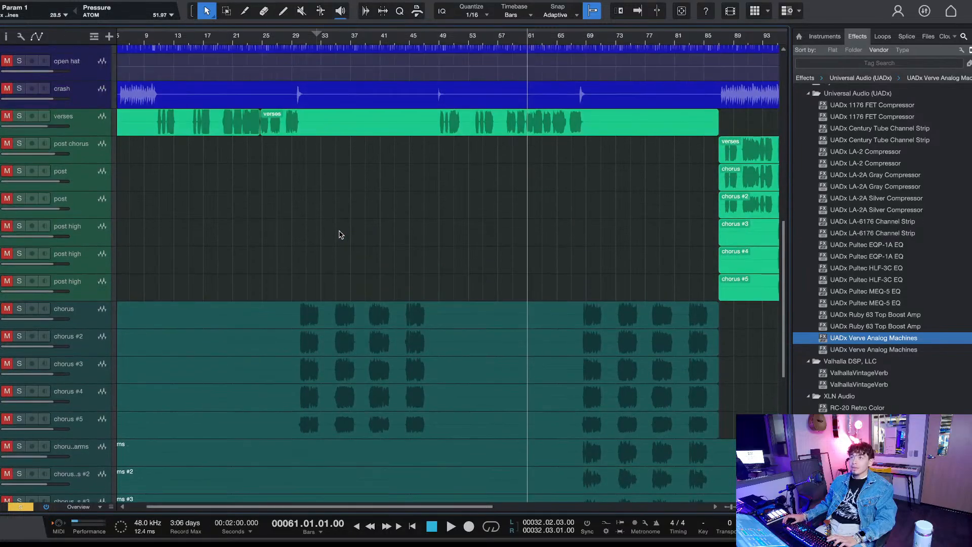
Step: Solo the flute pad together with the piano and place the playhead at bar 58 beat 3
scroll(340, 234, up, 12)
scroll(340, 236, down, 4)
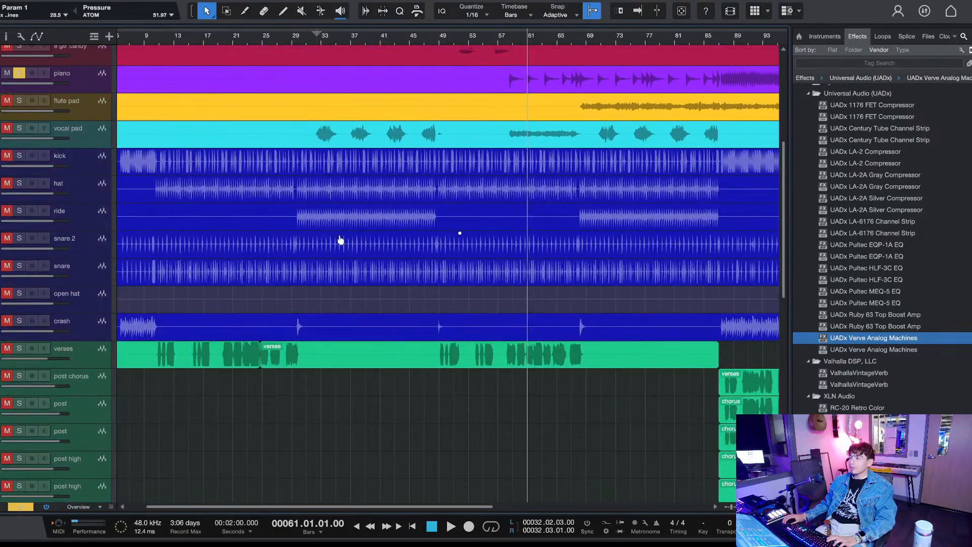
scroll(341, 238, up, 10)
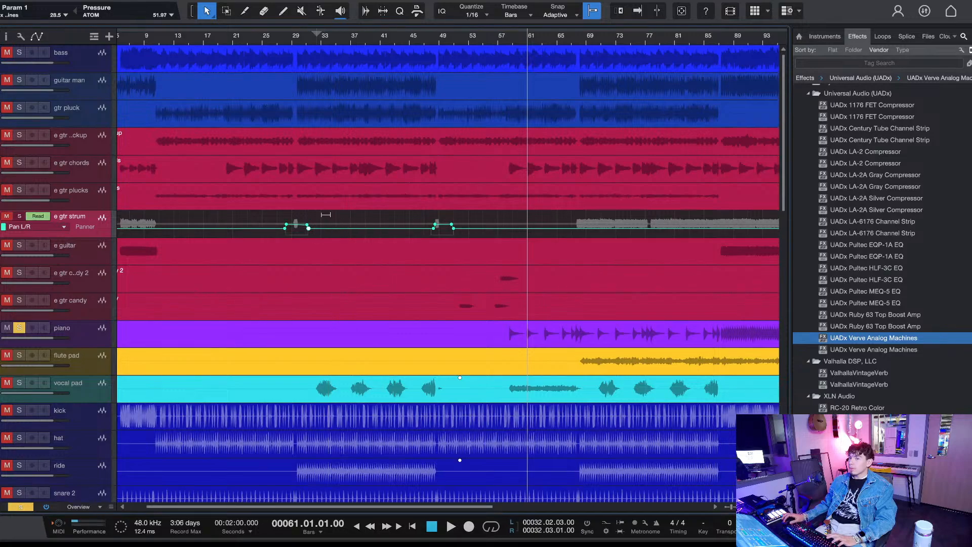
click(89, 361)
click(18, 357)
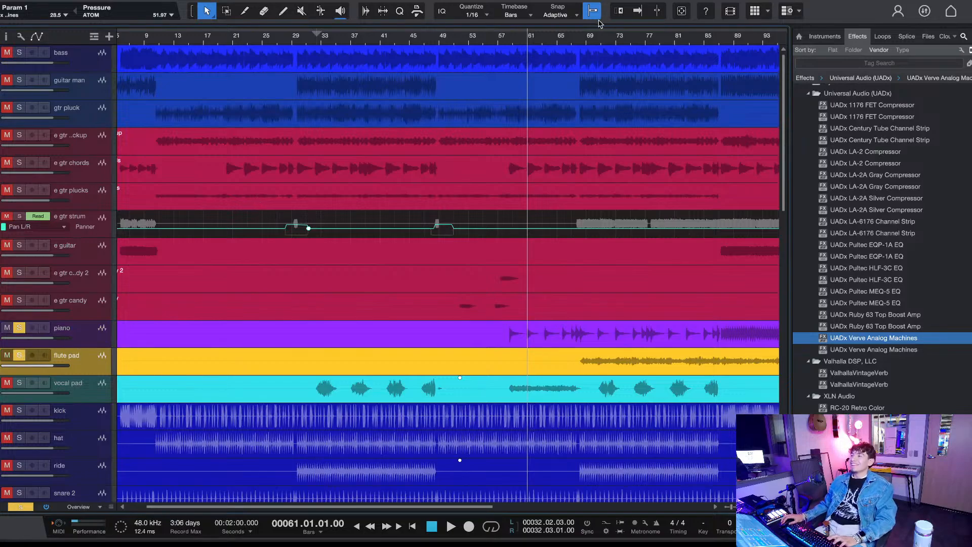
scroll(574, 44, up, 5)
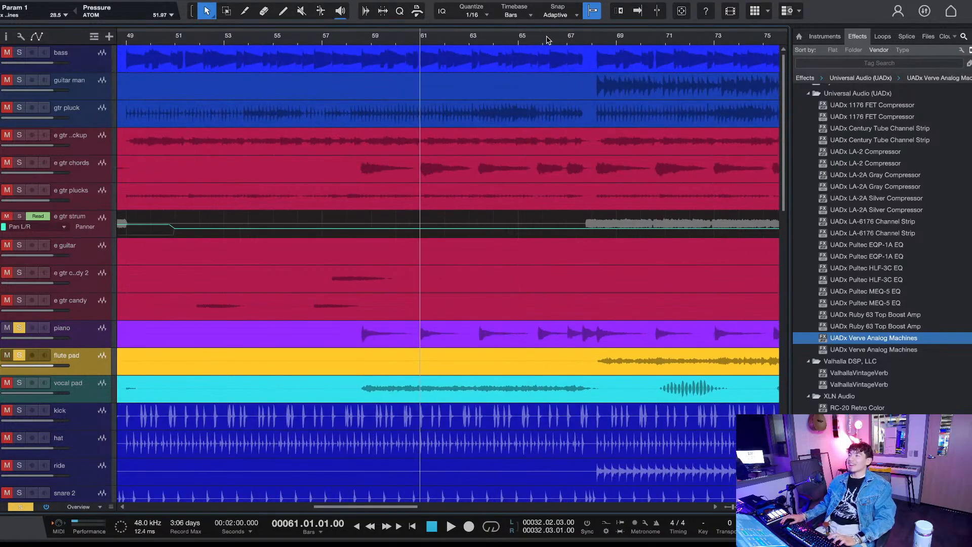
click(358, 41)
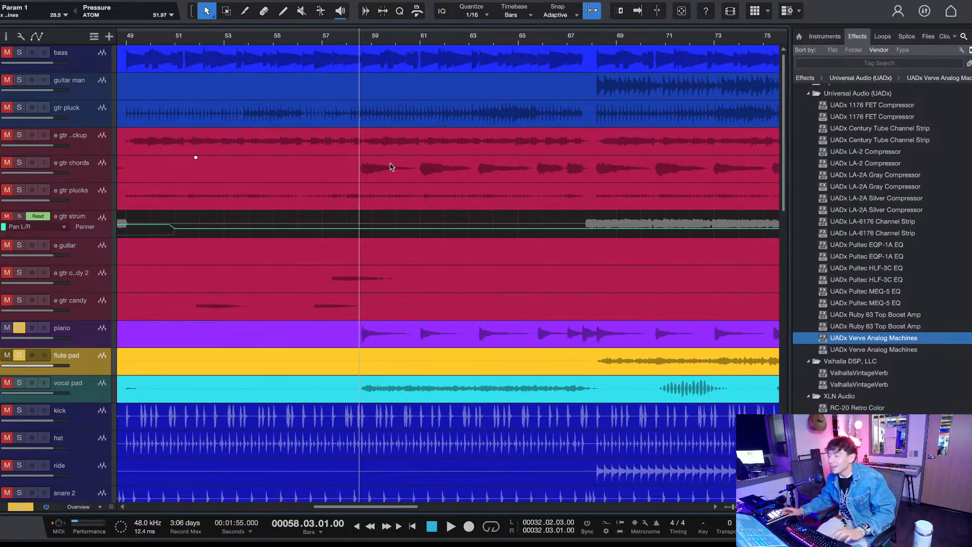
Step: Play from about bar 58, unsolo the flute pad, select the piano track and set the playback start at bar 58 beat 3
key(KP_1)
key(space)
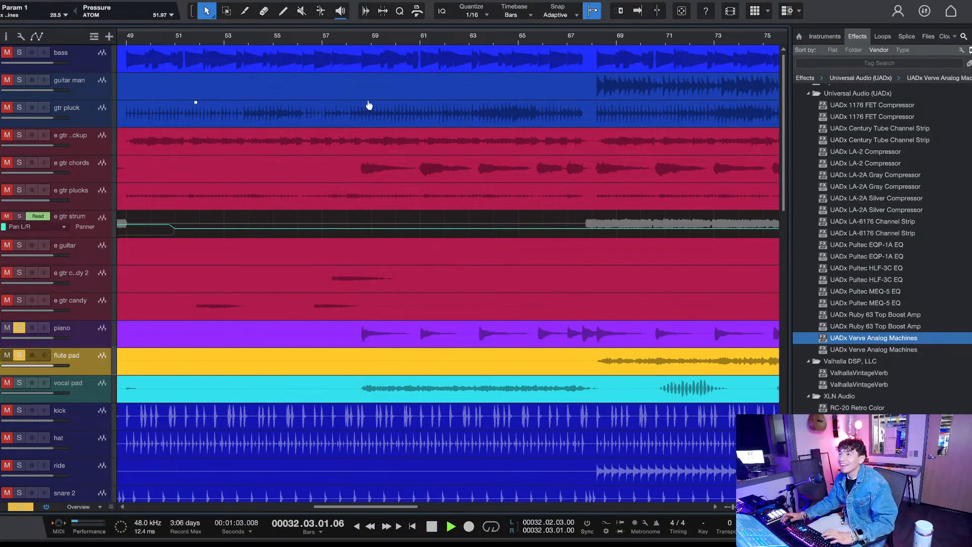
key(space)
click(347, 37)
key(space)
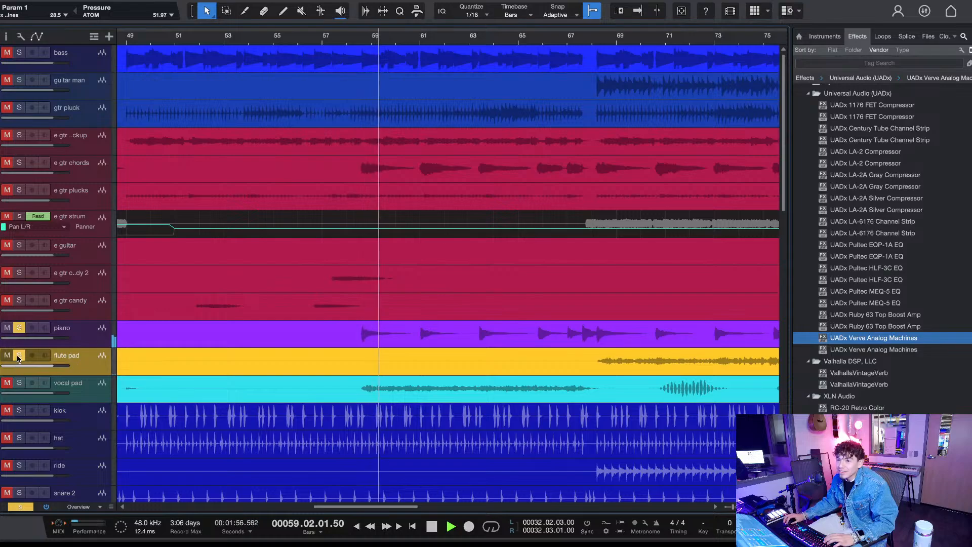
click(88, 343)
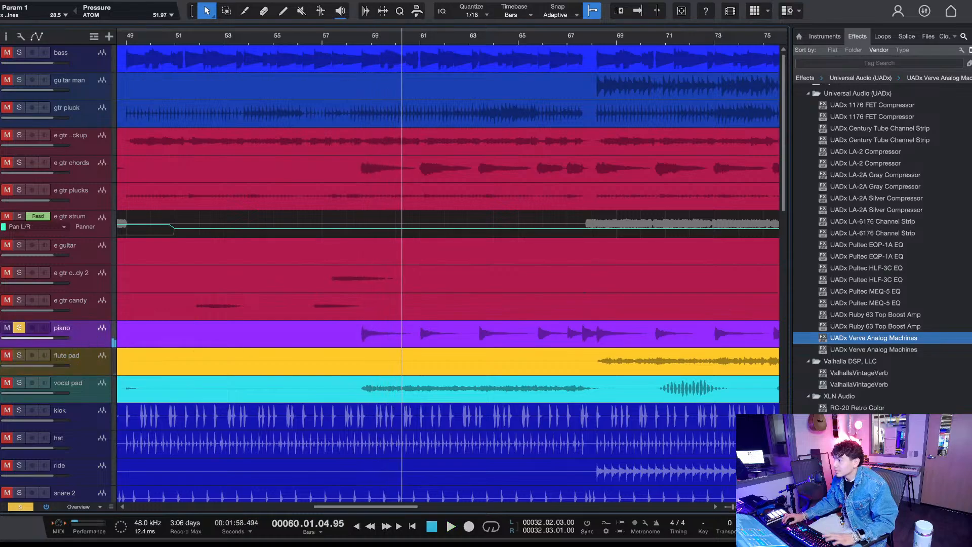
click(363, 38)
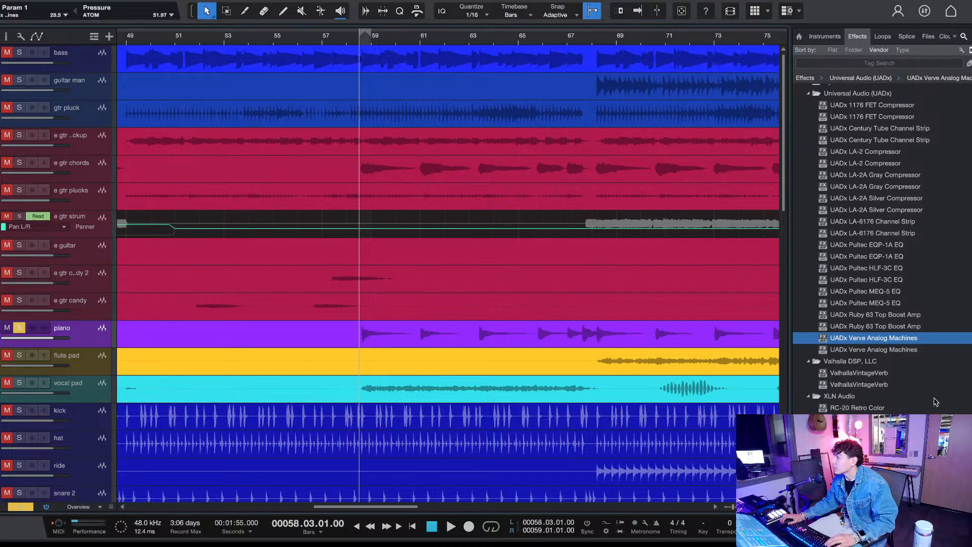
Step: Add UADx Pultec EQP-1A EQ to the piano, set Low Freq to 100 CPS and audition it from bar 58 beat 3
drag(890, 245, 328, 340)
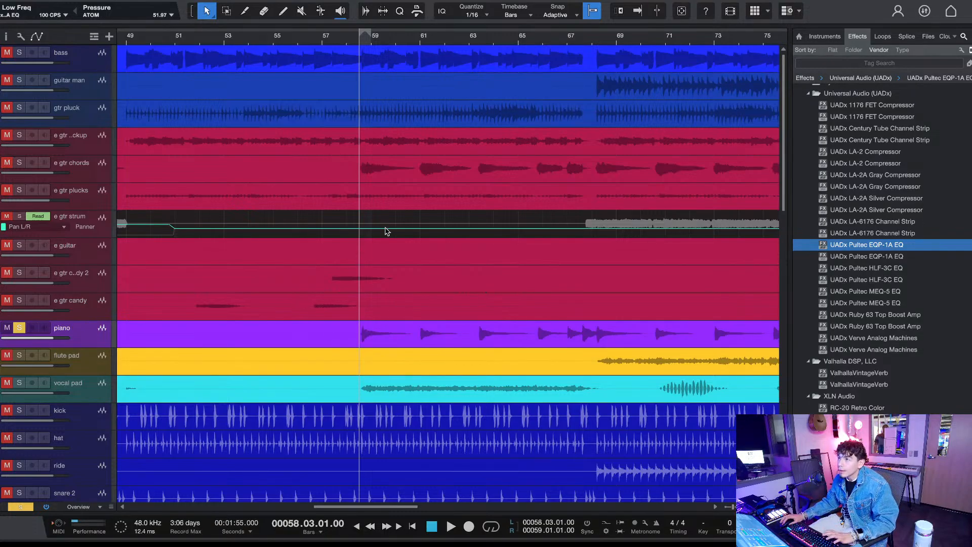
key(space)
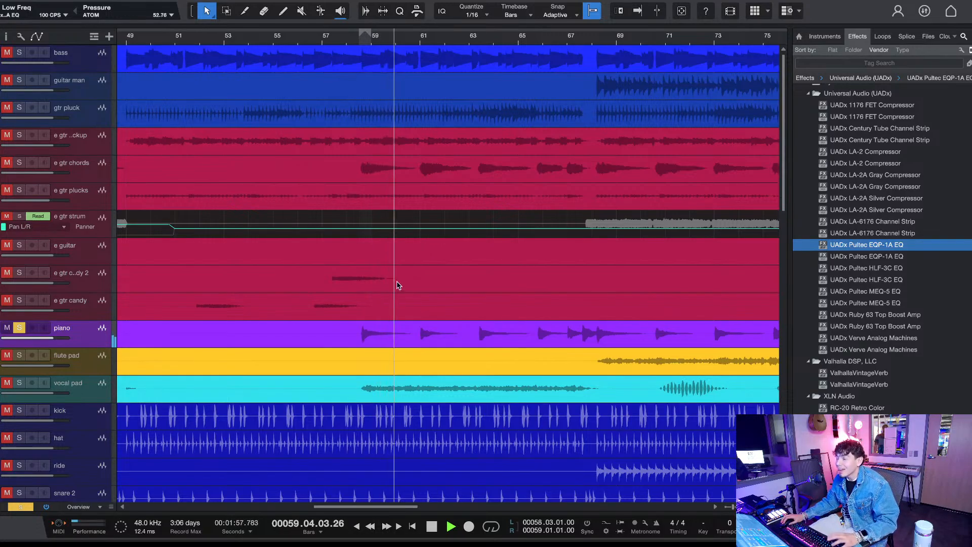
key(space)
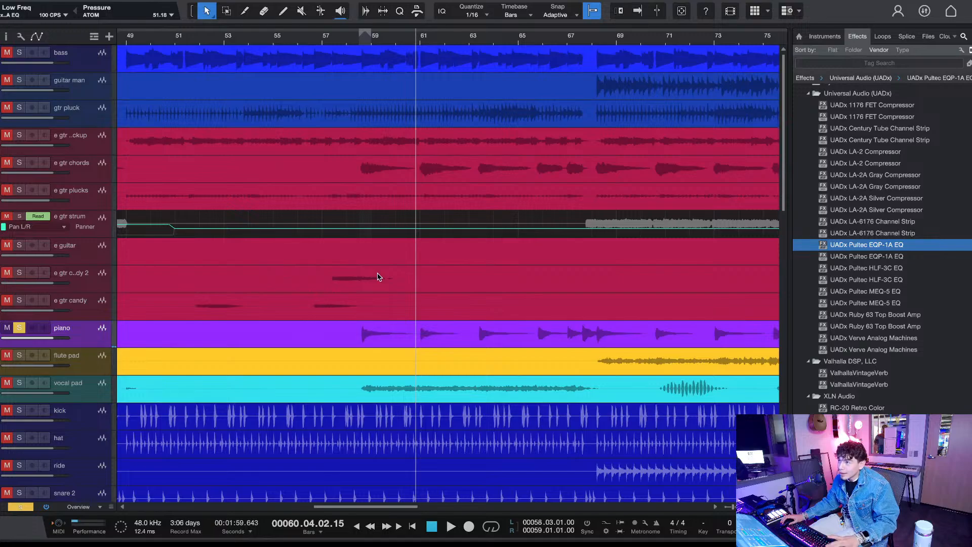
key(KP_0)
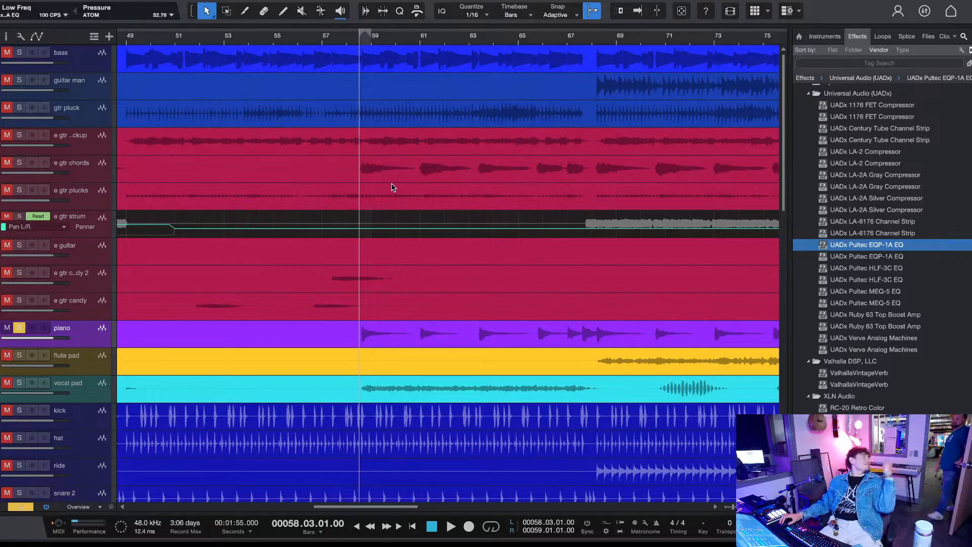
key(space)
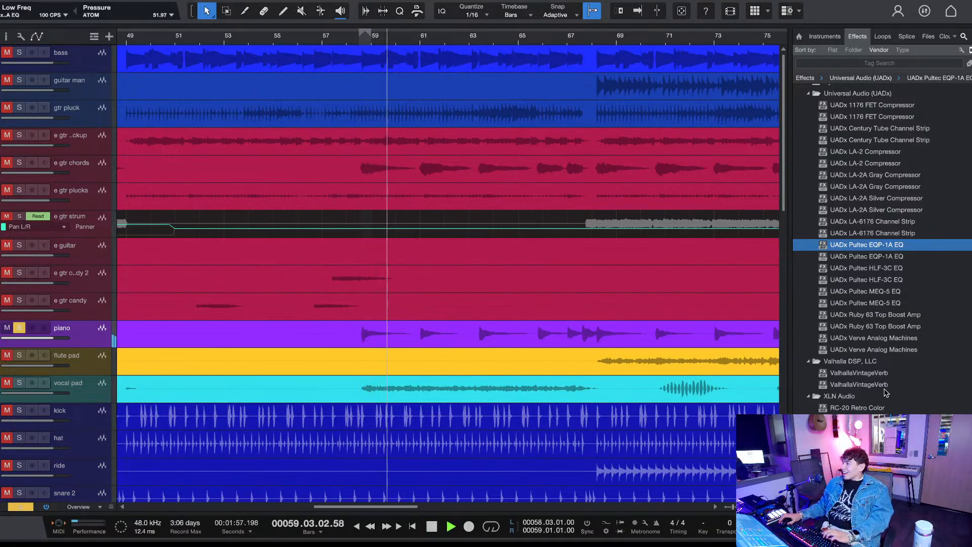
key(space)
Step: Add ValhallaVintageVerb to the piano and set its Mix to about 8% during playback
drag(859, 384, 379, 194)
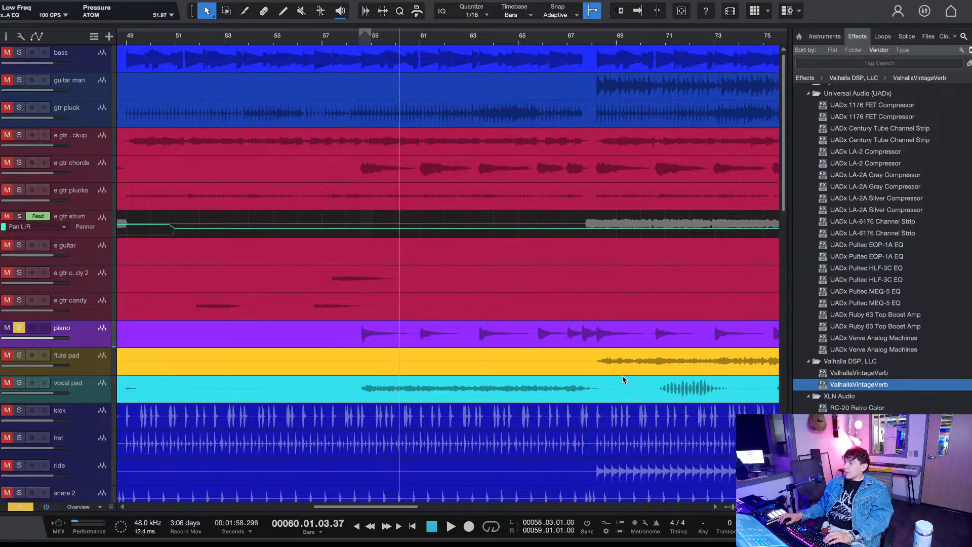
key(space)
key(KP_1)
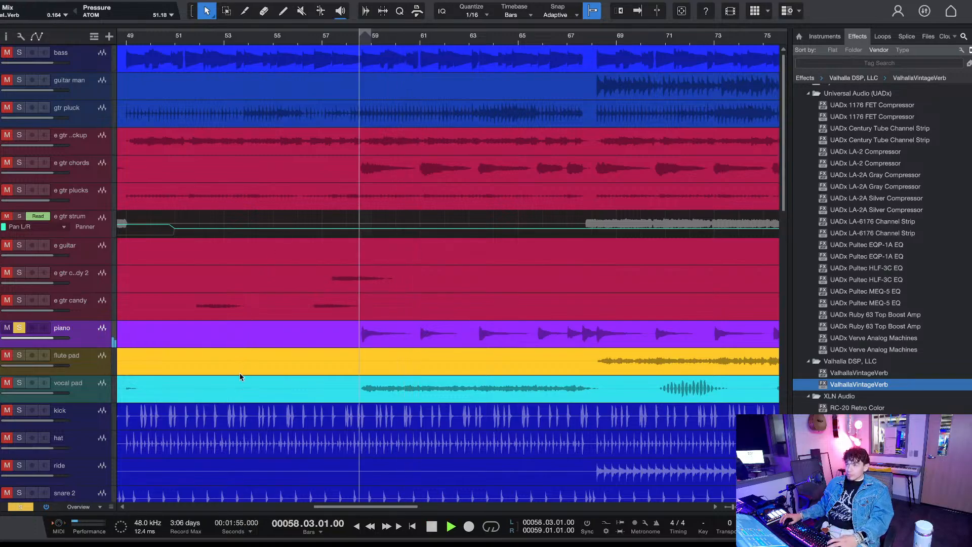
key(KP_1)
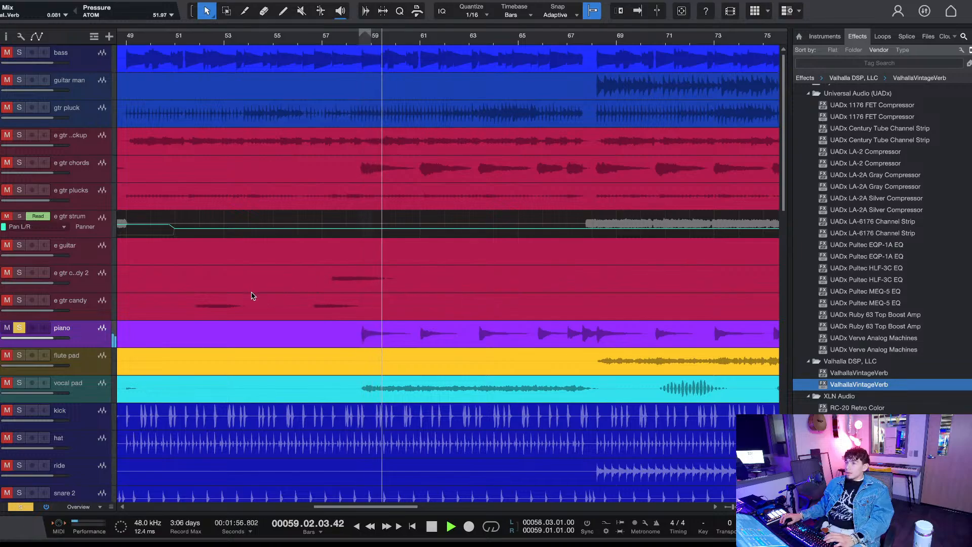
Step: Set the piano's Pultec EQ Output to -2.4 dB while replaying from bar 58 beat 3
key(KP_1)
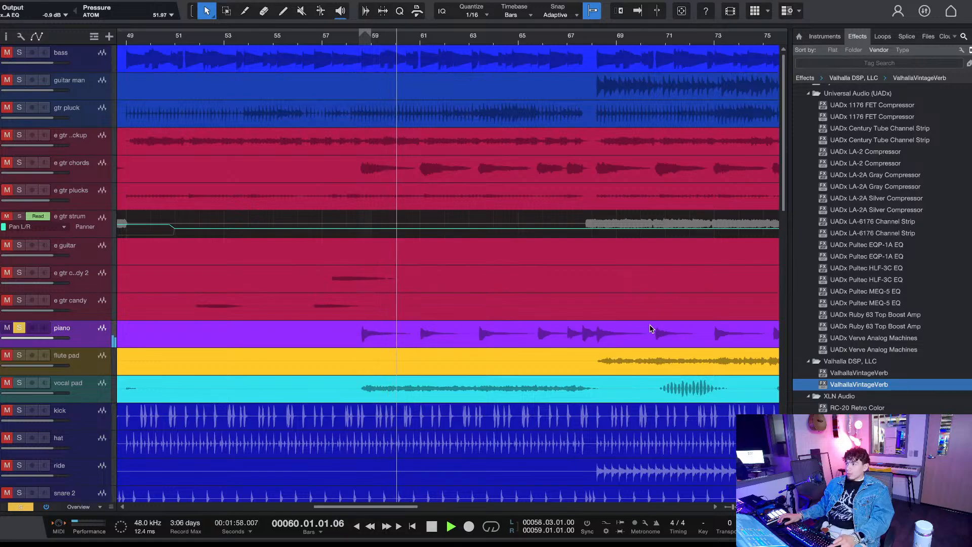
key(KP_1)
key(KP_1)
key(space)
Step: Add UADx LA-2A Silver Compressor between the piano's EQ and reverb and set its Peak Reduct to 17 during playback
drag(885, 210, 365, 177)
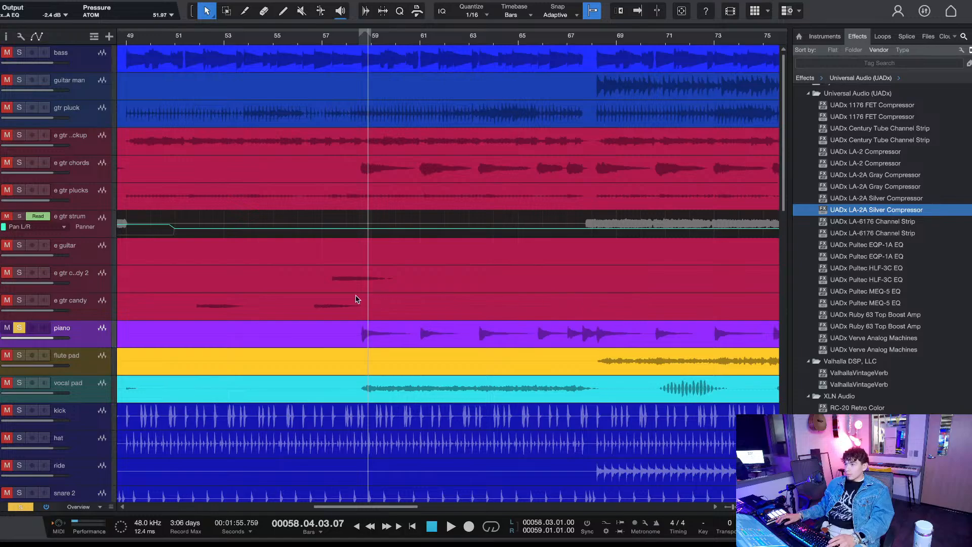
key(space)
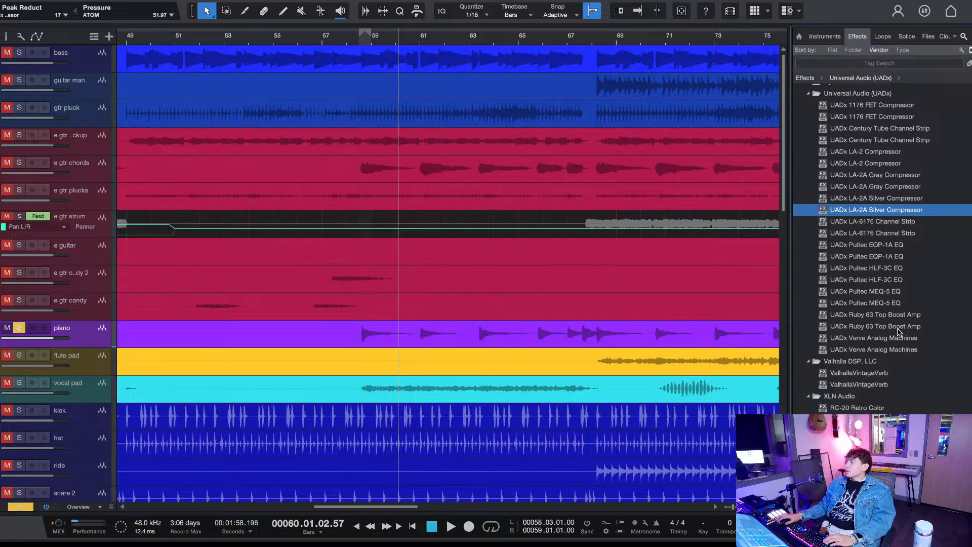
Step: Add UADx LA-2 Compressor at the end of the piano's effects chain
scroll(896, 335, up, 10)
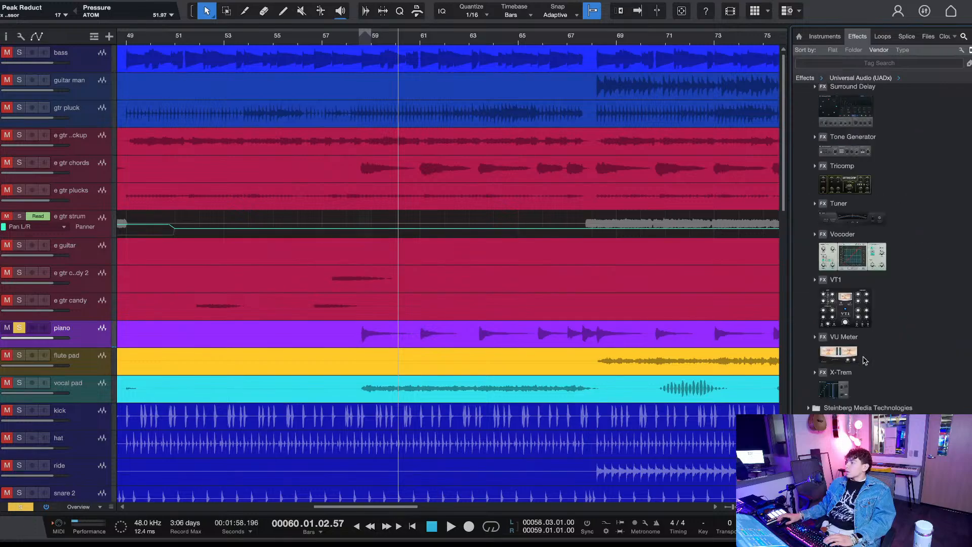
scroll(864, 360, down, 3)
drag(876, 353, 424, 329)
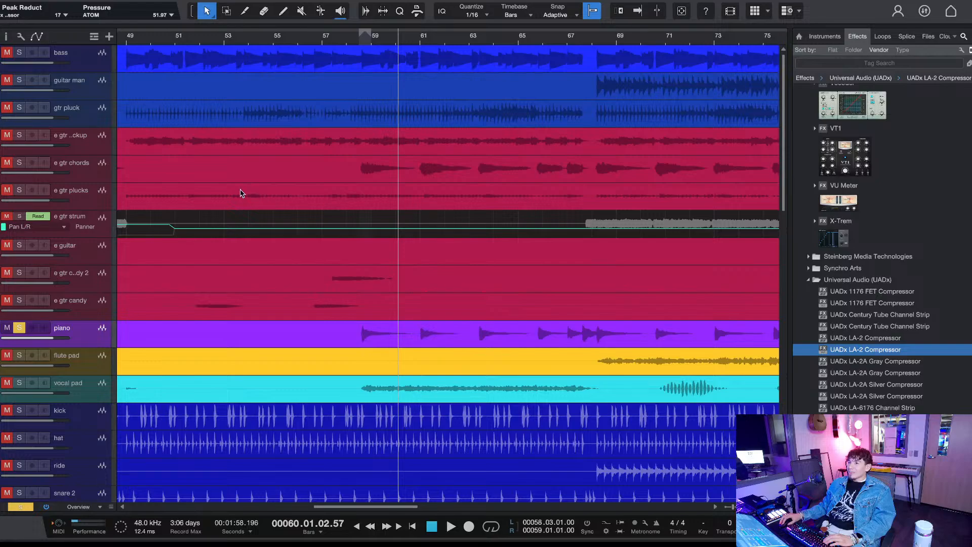
Step: Show the mixer and replace the piano's UADx LA-2 Compressor with the PreSonus Compressor as the last insert
scroll(919, 266, up, 15)
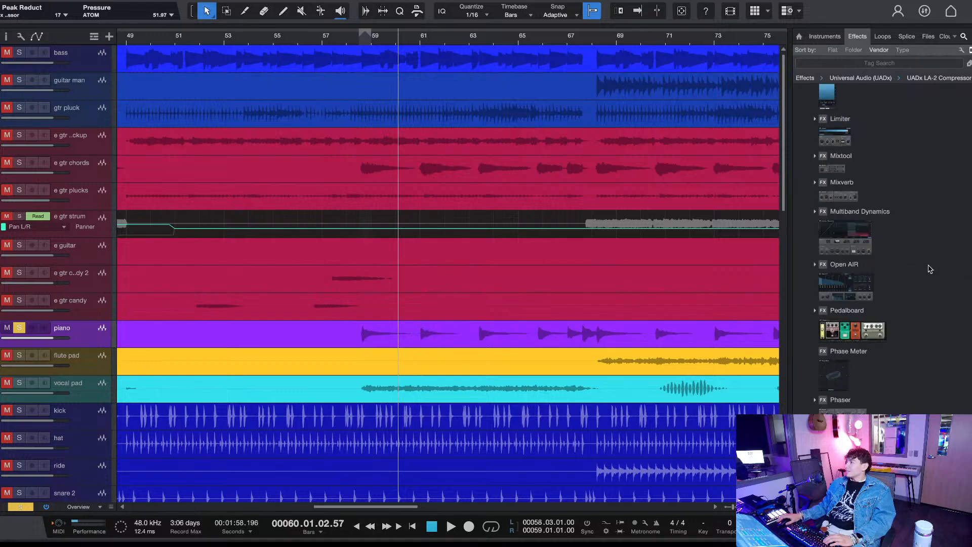
key(F3)
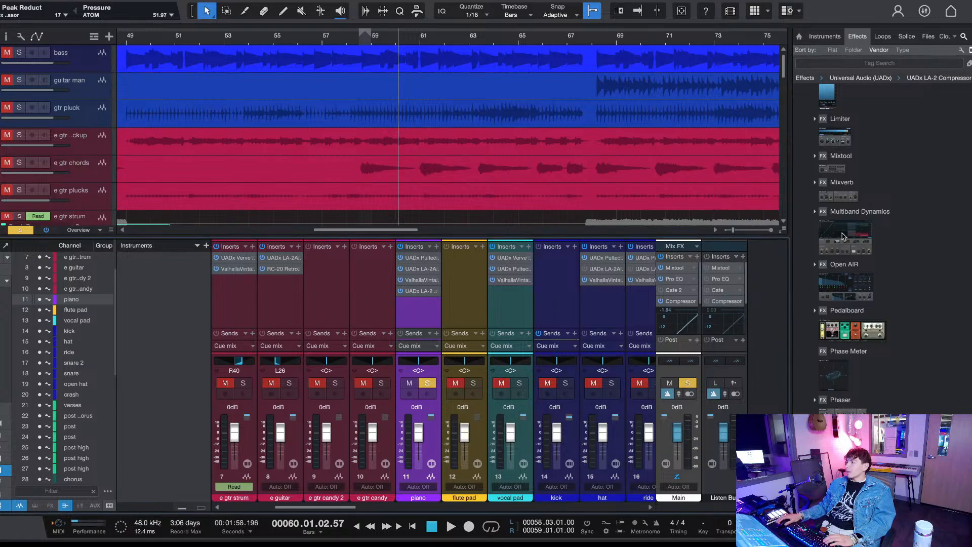
scroll(862, 272, up, 10)
scroll(856, 266, up, 5)
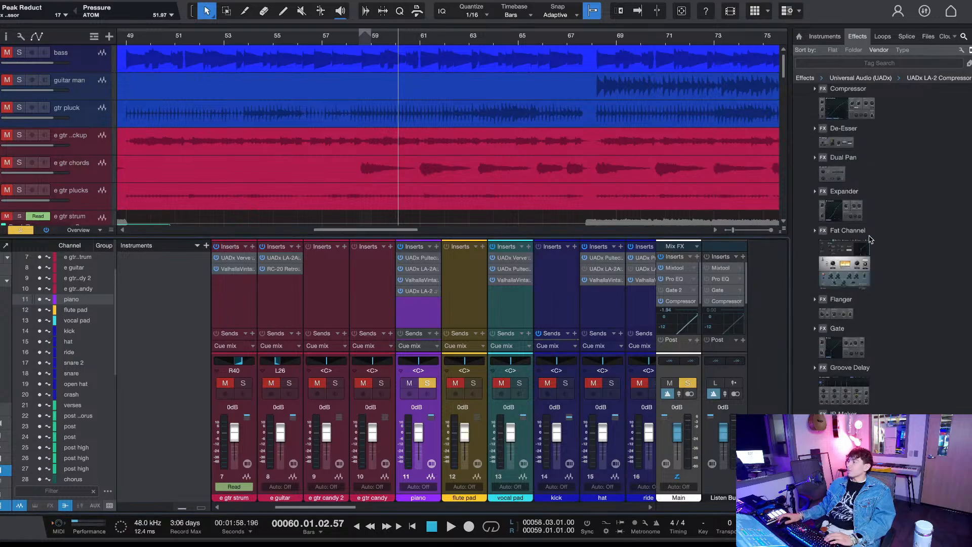
scroll(863, 248, up, 3)
drag(858, 197, 420, 295)
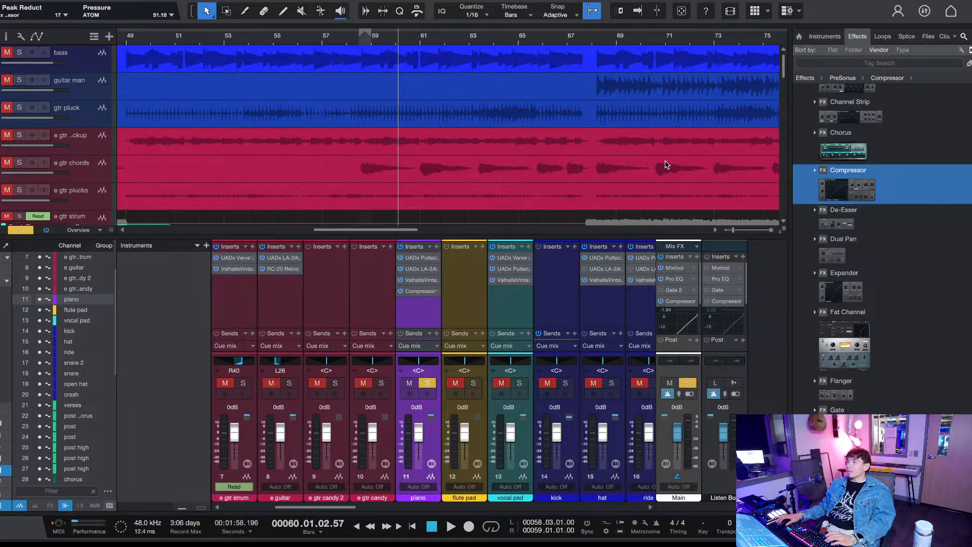
Step: Play the piano from bar 58 beat 3 and set the PreSonus Compressor's Threshold to -11.68 dB
key(space)
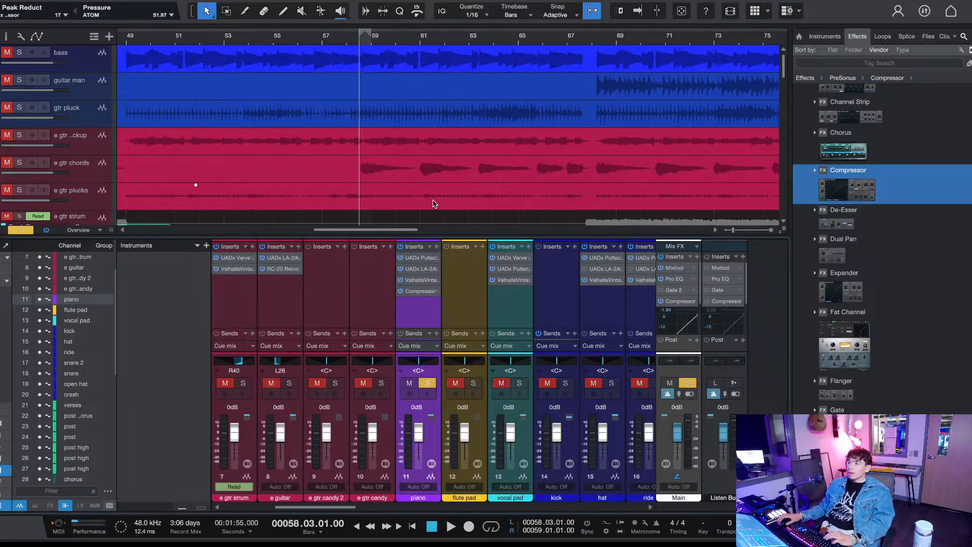
key(space)
scroll(354, 167, down, 2)
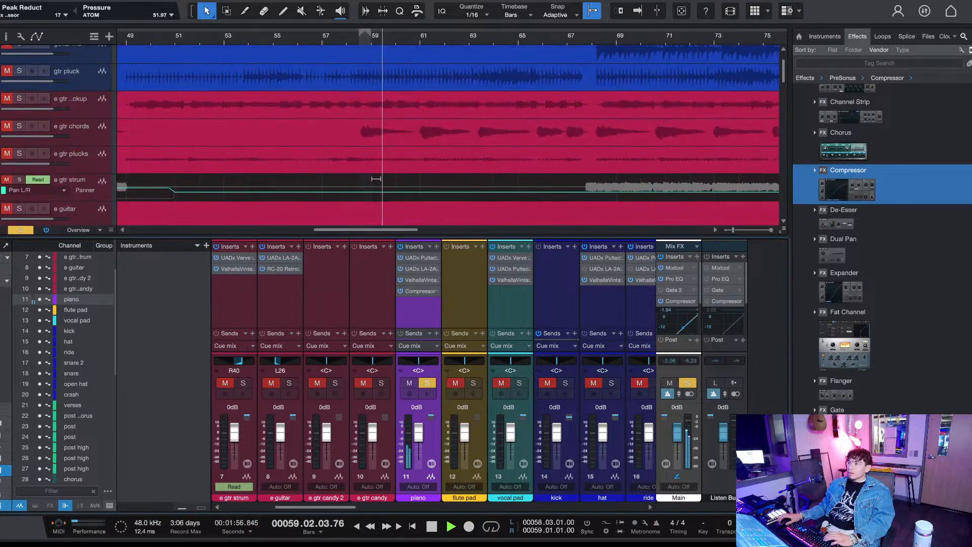
scroll(376, 180, down, 1)
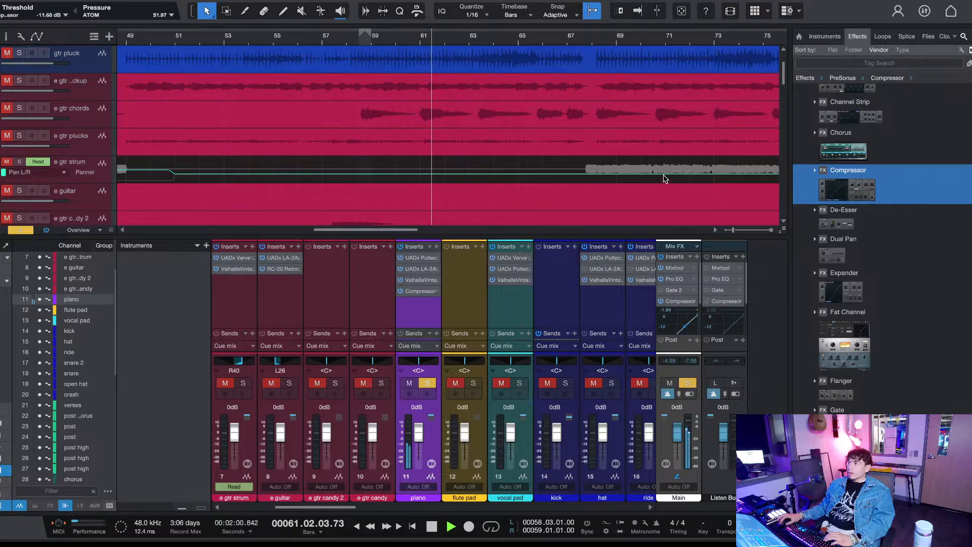
key(space)
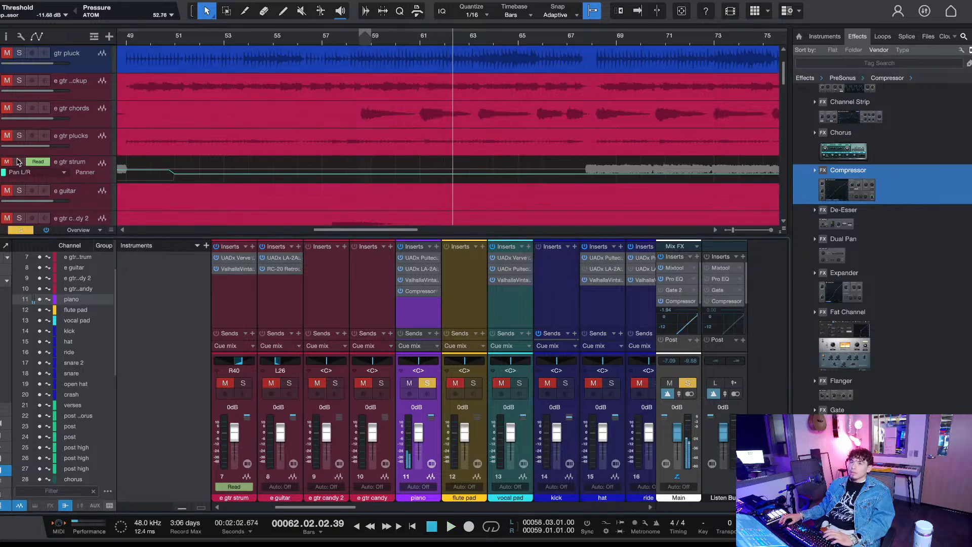
Step: Unsolo the piano, solo the flute pad, set the playback start at bar 68 and play it
scroll(361, 185, down, 4)
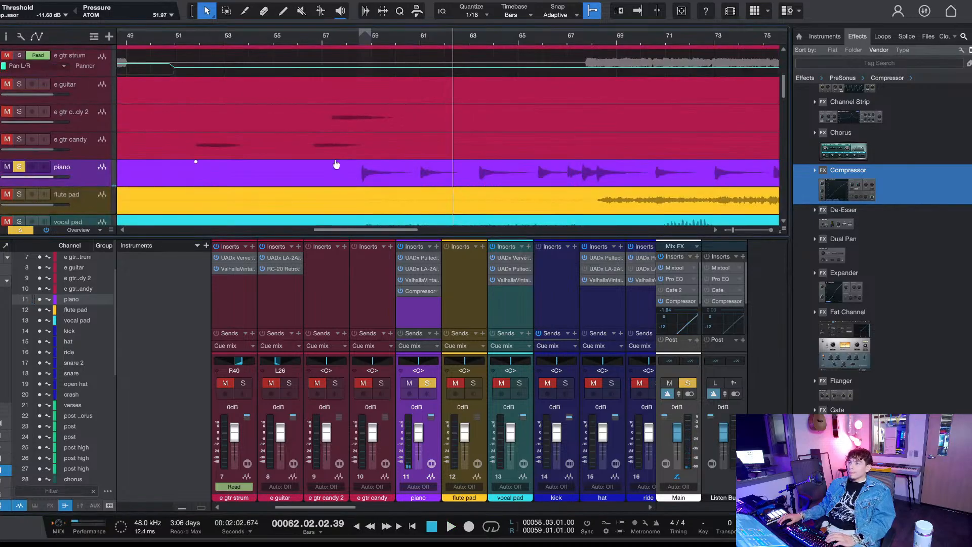
click(19, 166)
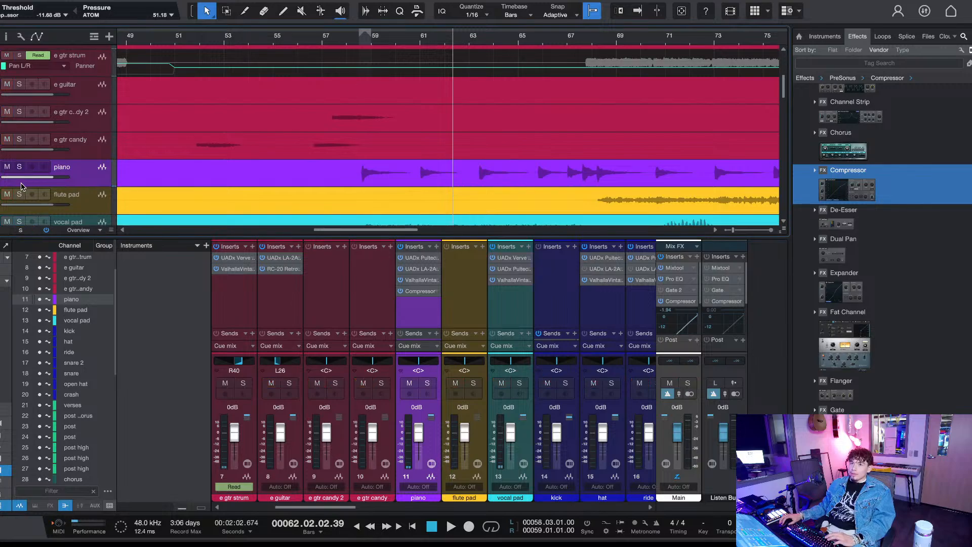
click(19, 194)
click(583, 69)
key(space)
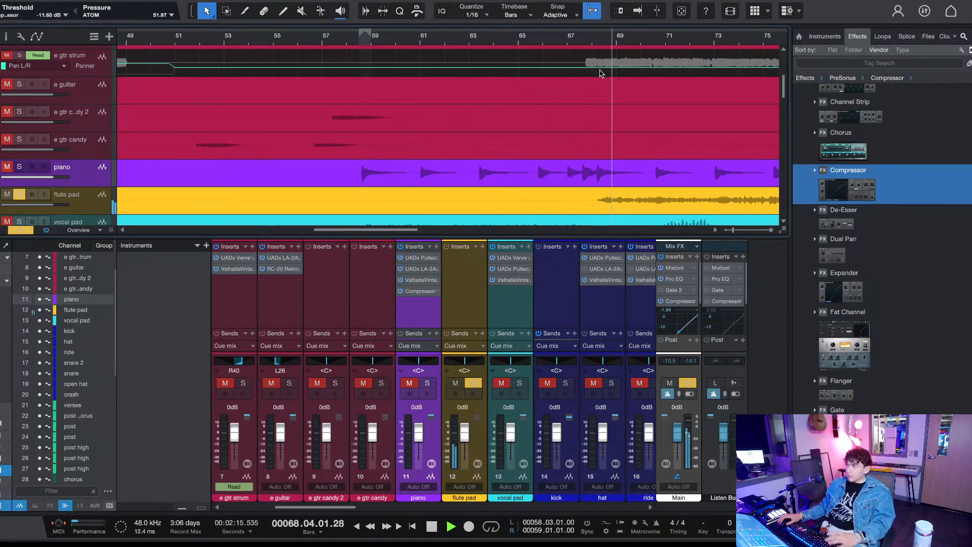
key(space)
click(595, 31)
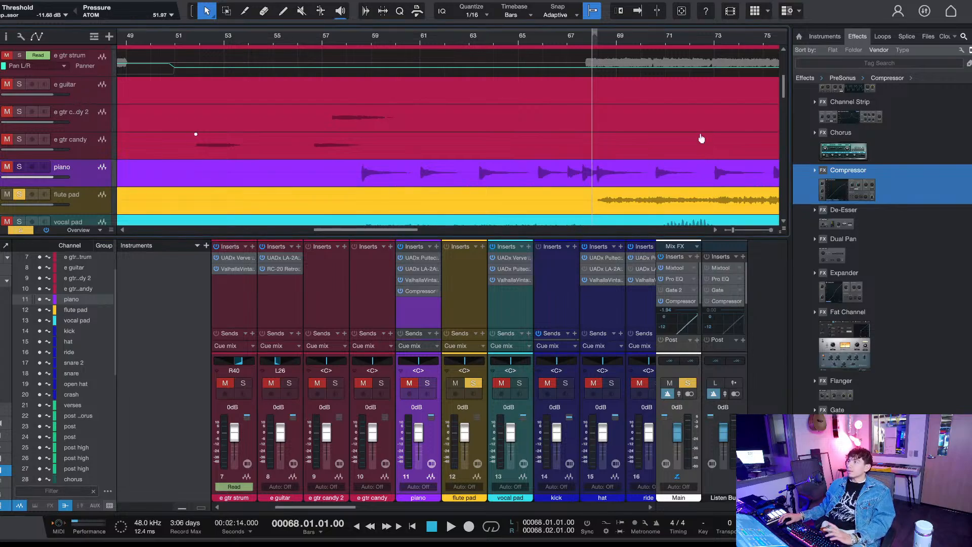
key(space)
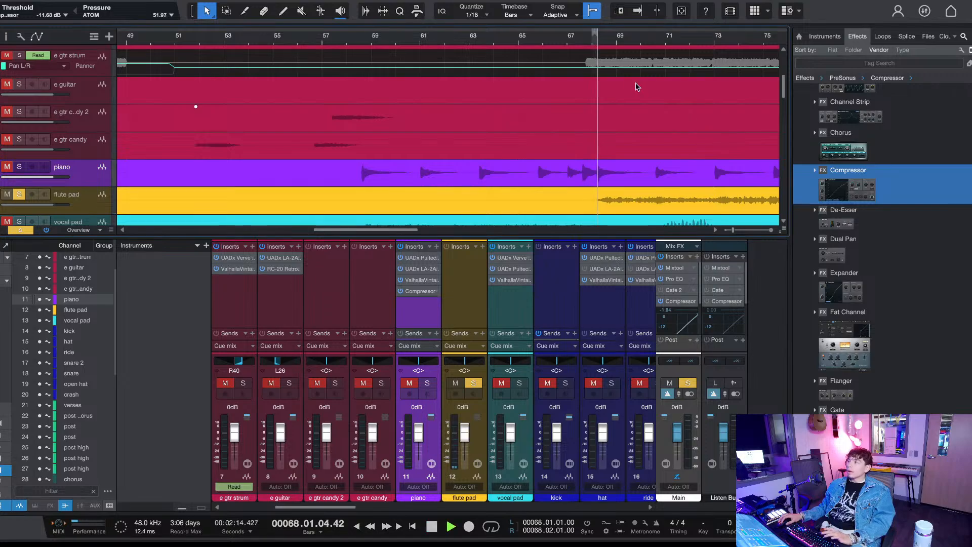
Step: Copy the piano's effects chain onto the flute pad and bypass the flute pad's Compressor insert
click(170, 212)
scroll(840, 315, up, 5)
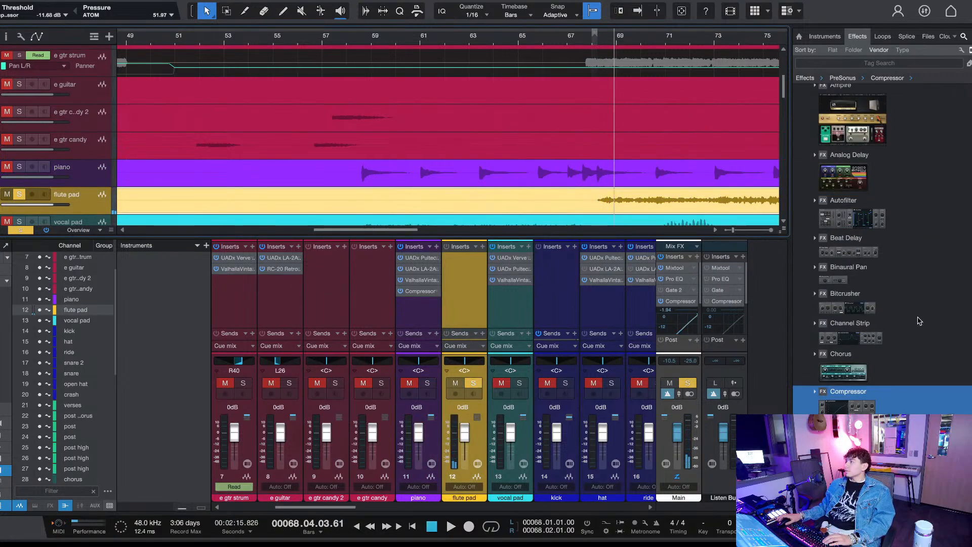
click(971, 362)
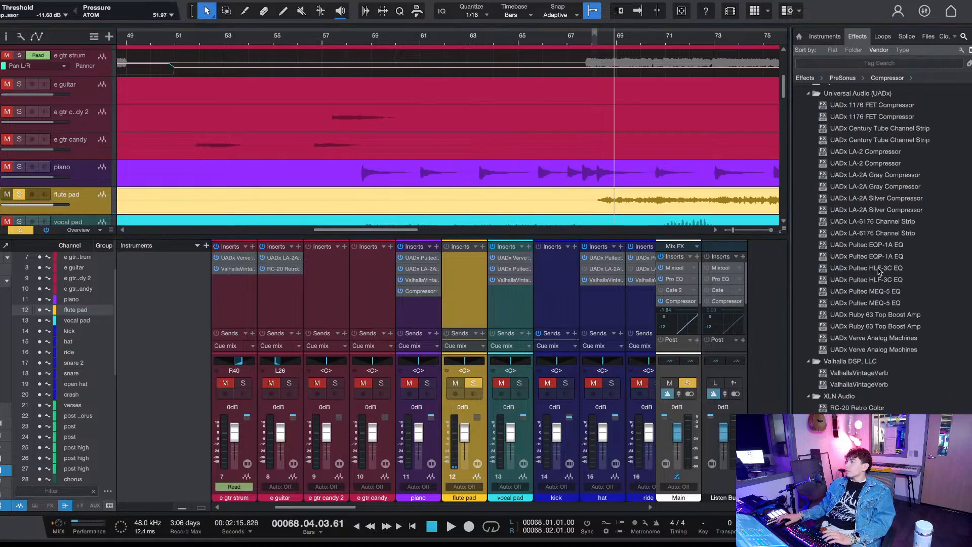
drag(438, 262, 463, 287)
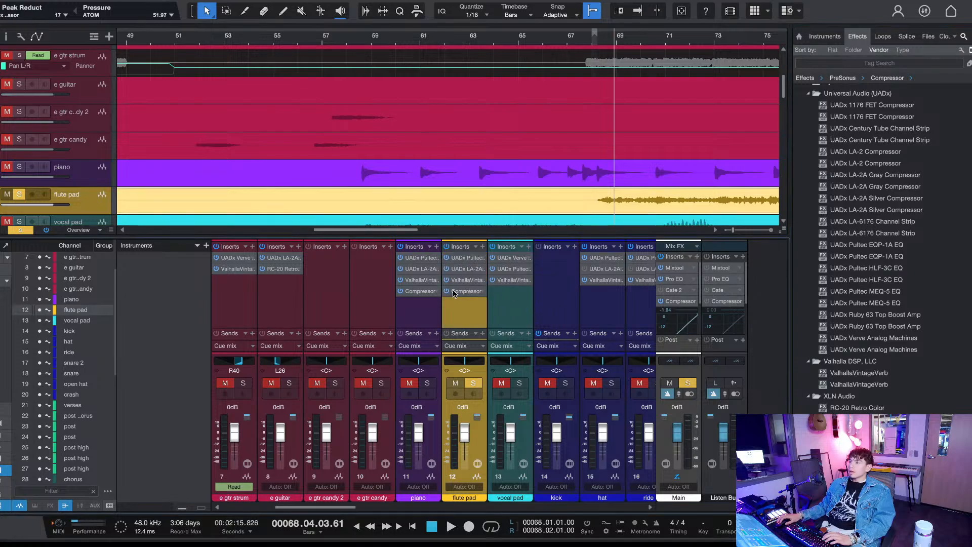
click(446, 290)
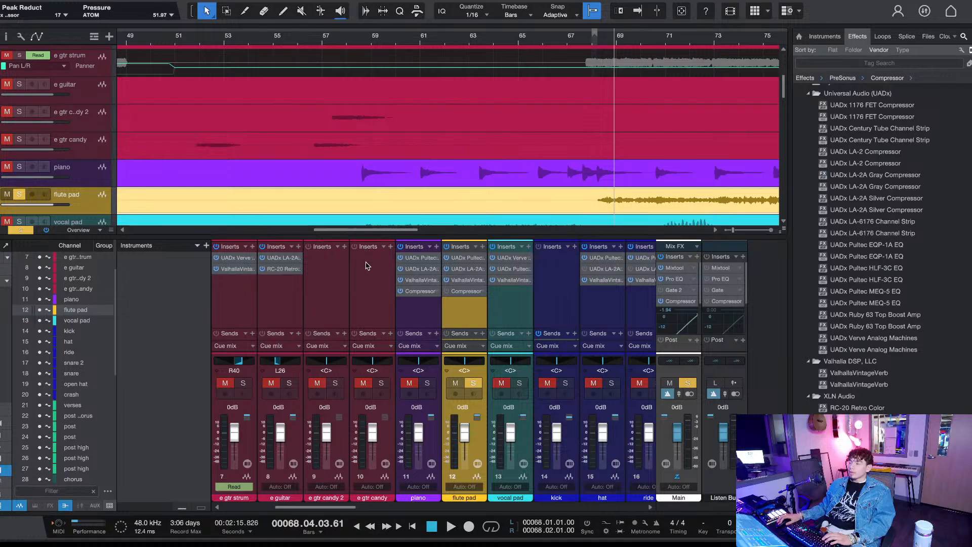
Step: Play the soloed flute pad from bar 68 and set its UADx LA-2A compressor's Gain to 25
key(space)
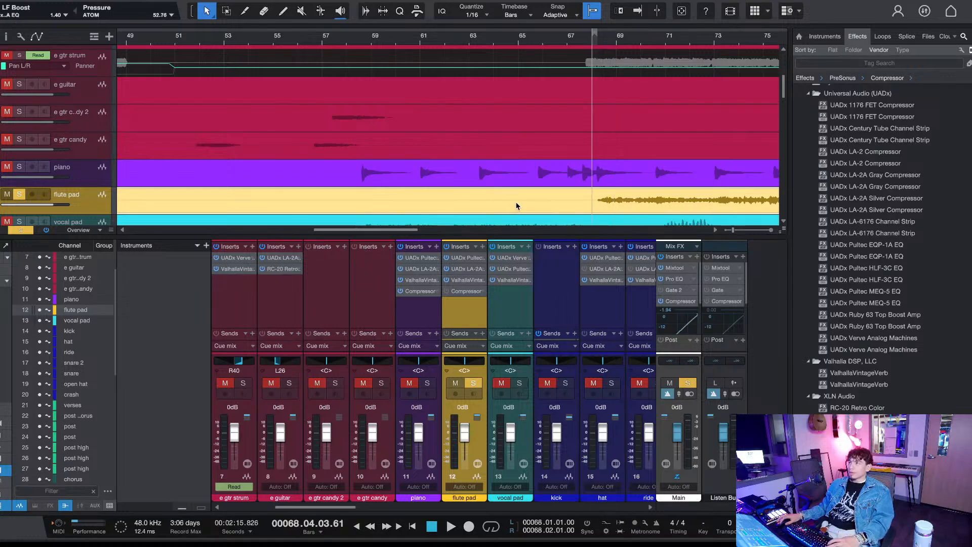
key(space)
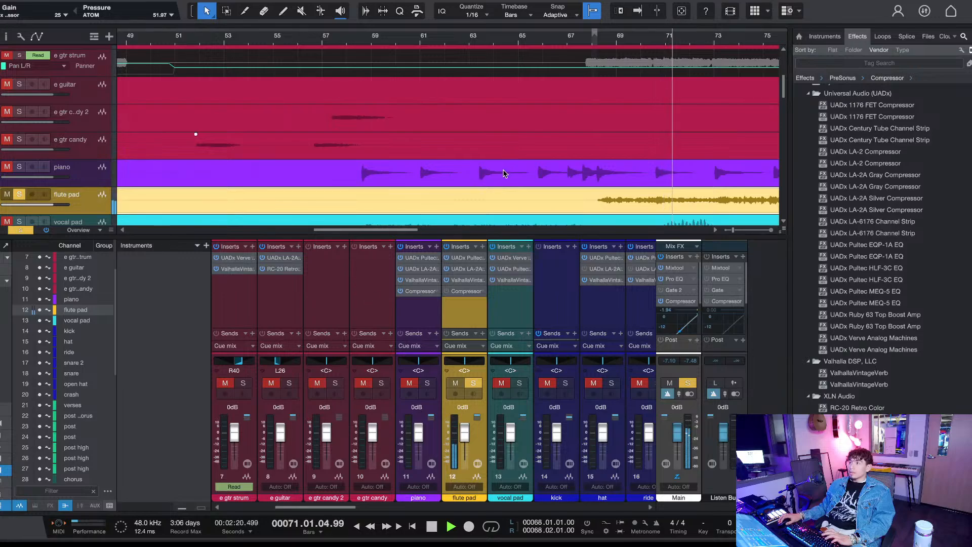
key(space)
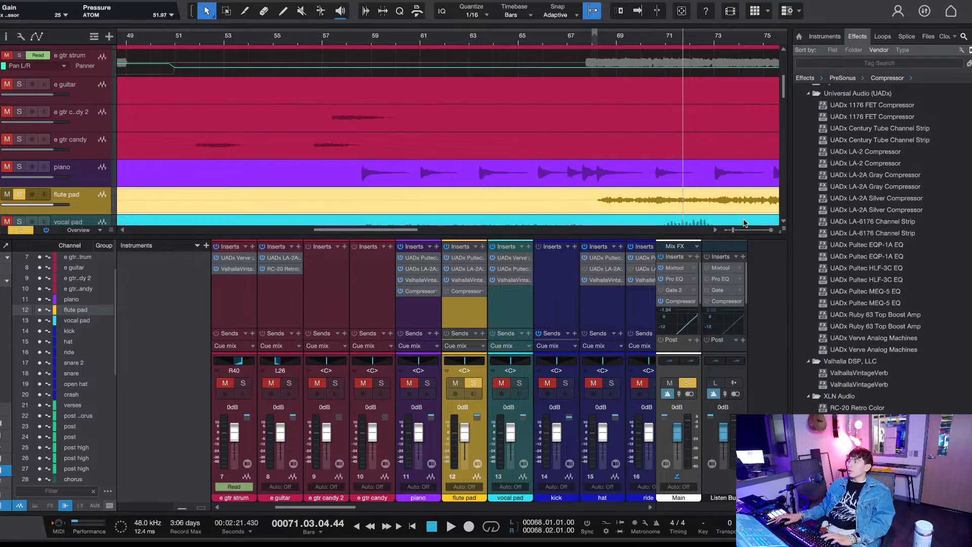
Step: Audition the soloed flute pad while setting its ValhallaVintageVerb Decay to 0.38 and Mix to 0.104
click(593, 223)
key(space)
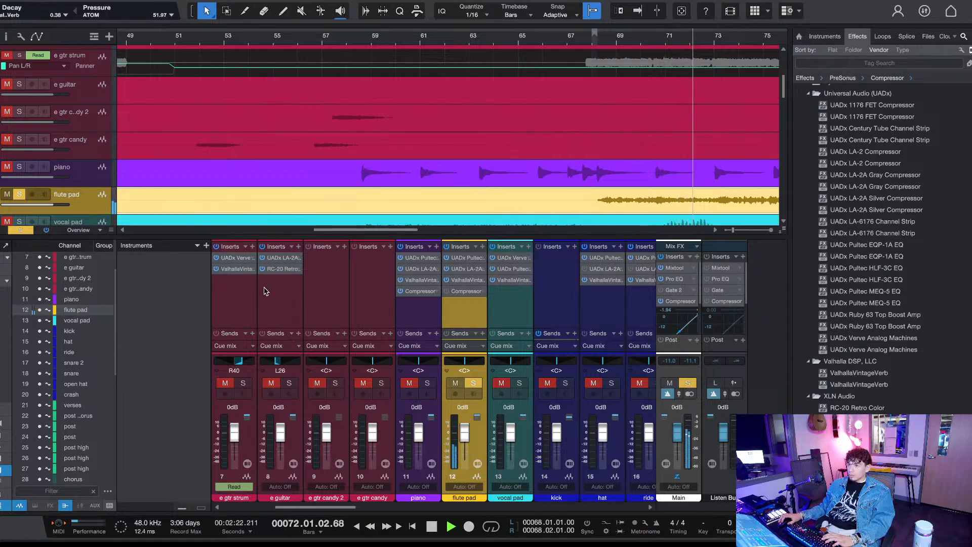
key(space)
key(space)
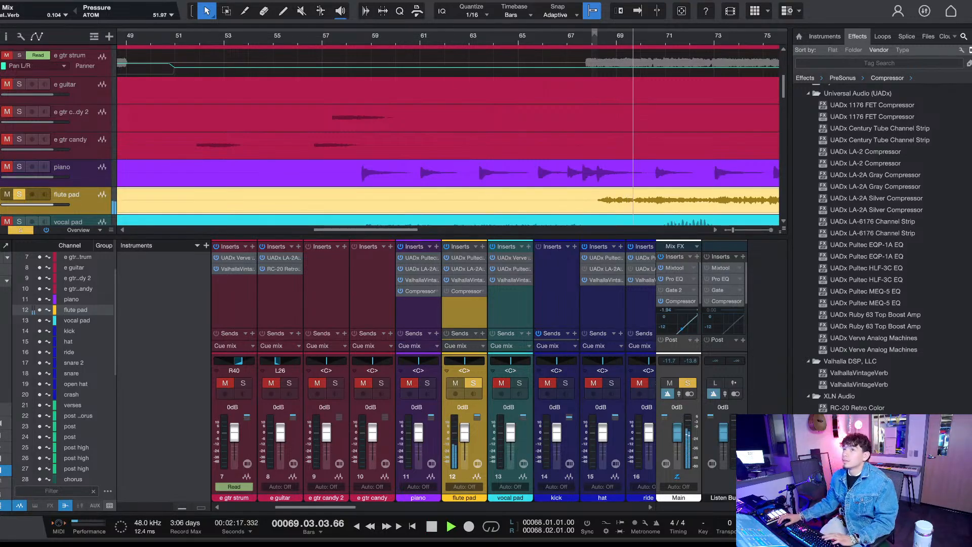
key(space)
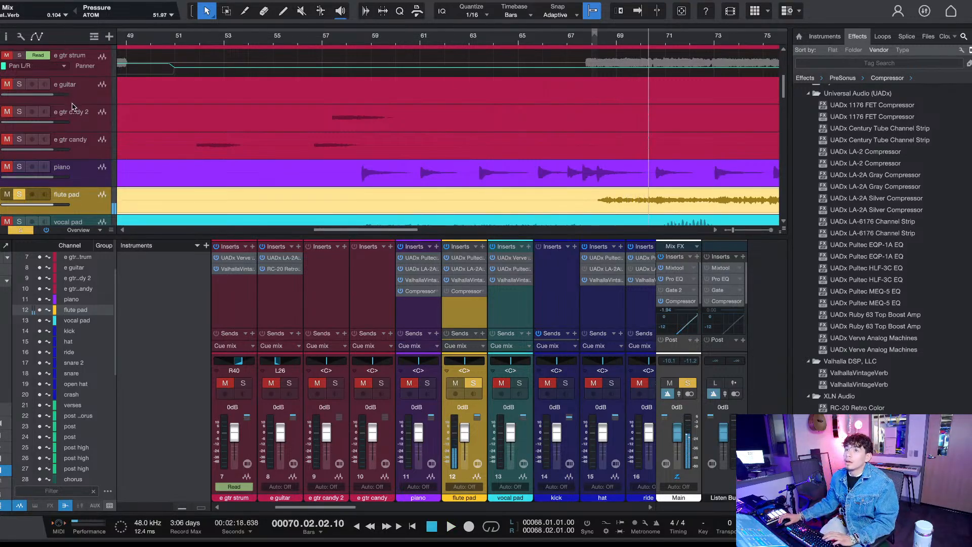
key(space)
key(space)
Step: Unsolo the flute pad, play the full mix to hear it in context, and return the playhead to bar 68
scroll(471, 44, down, 4)
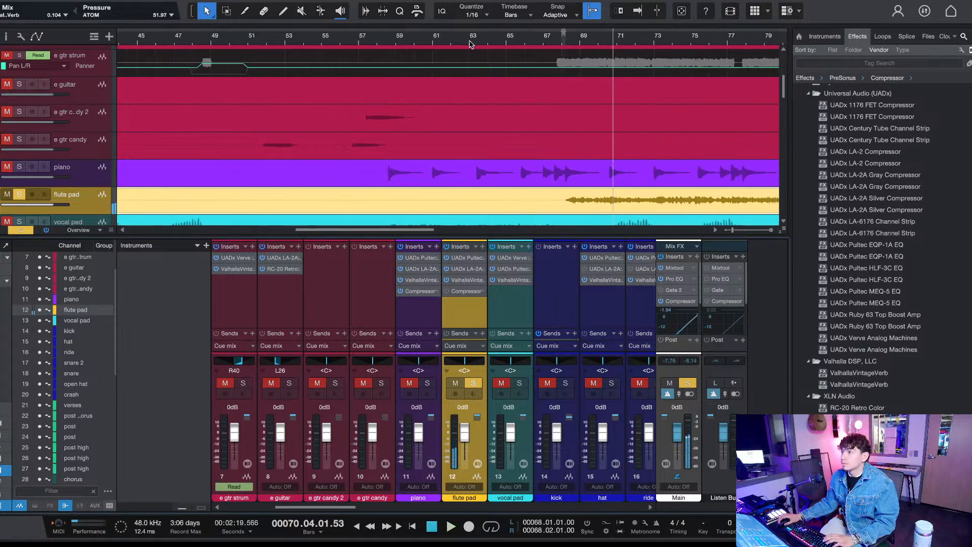
scroll(470, 44, down, 4)
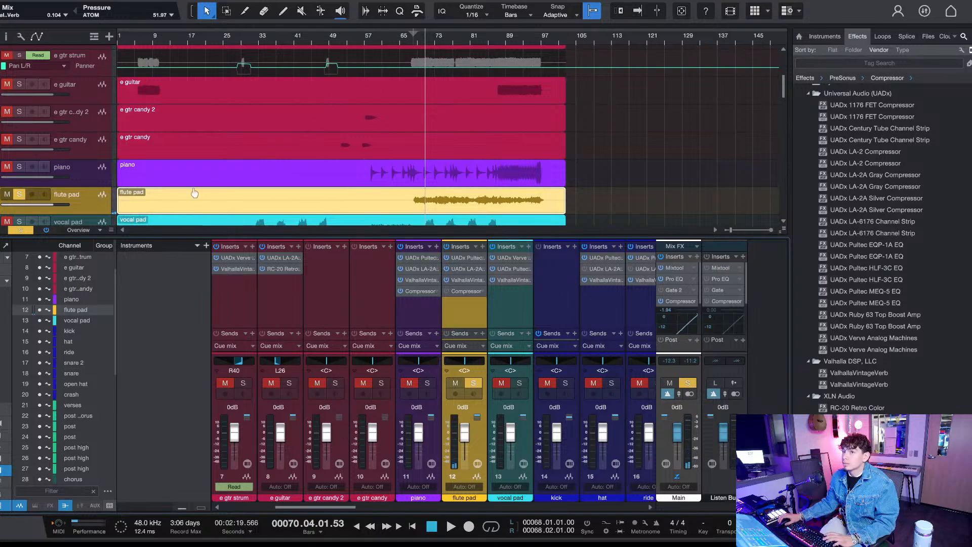
key(space)
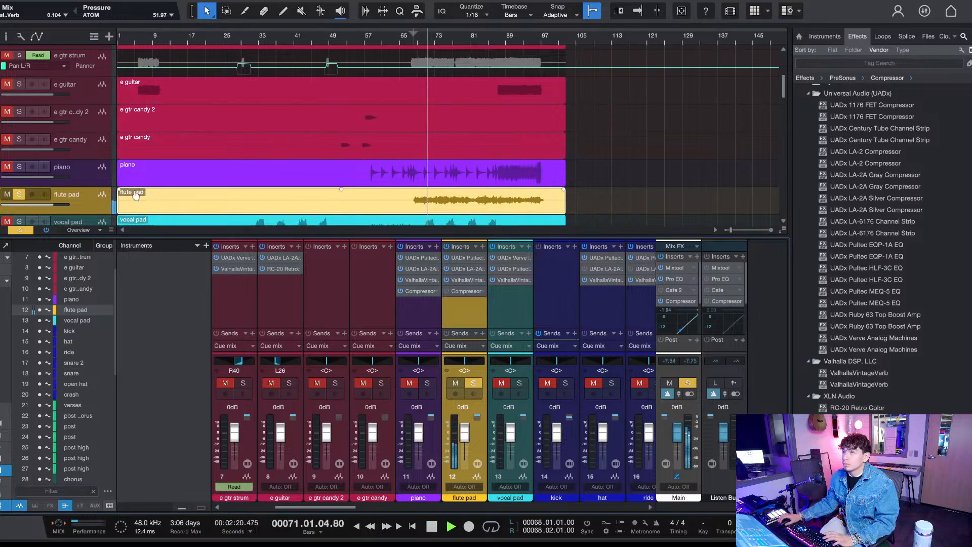
click(18, 196)
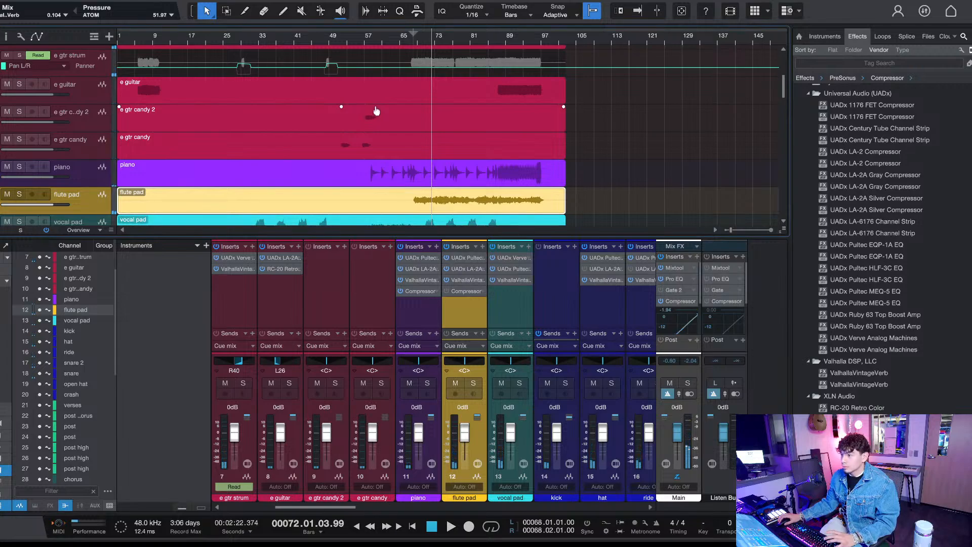
key(space)
key(space)
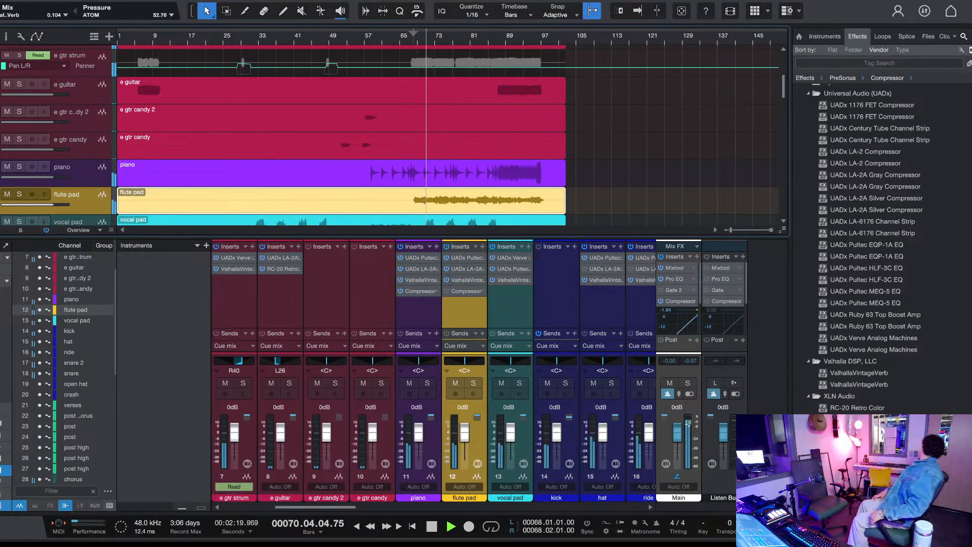
key(space)
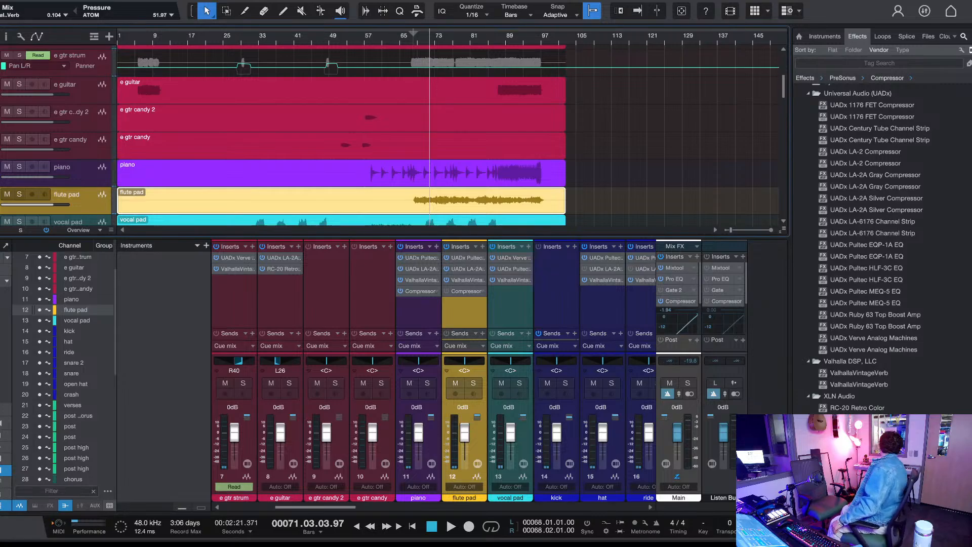
key(space)
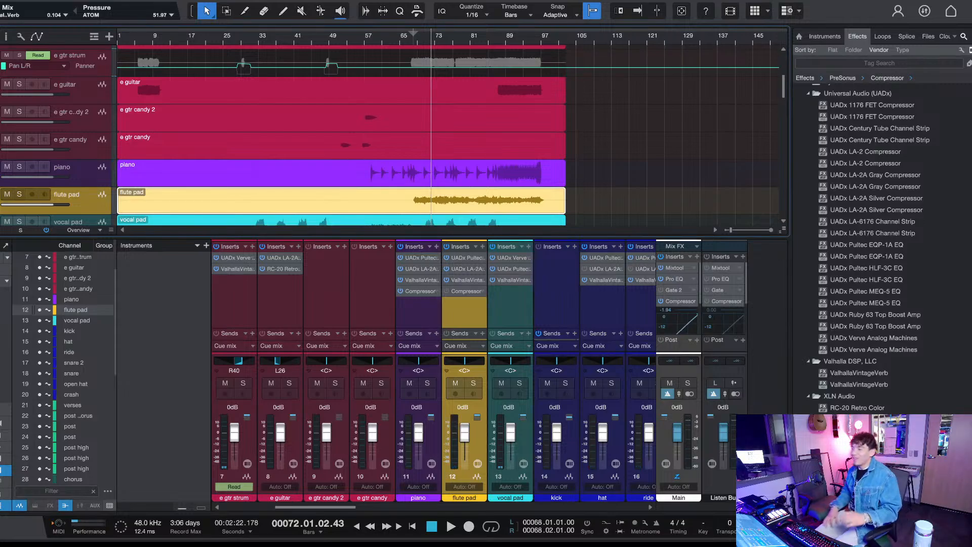
key(KP_0)
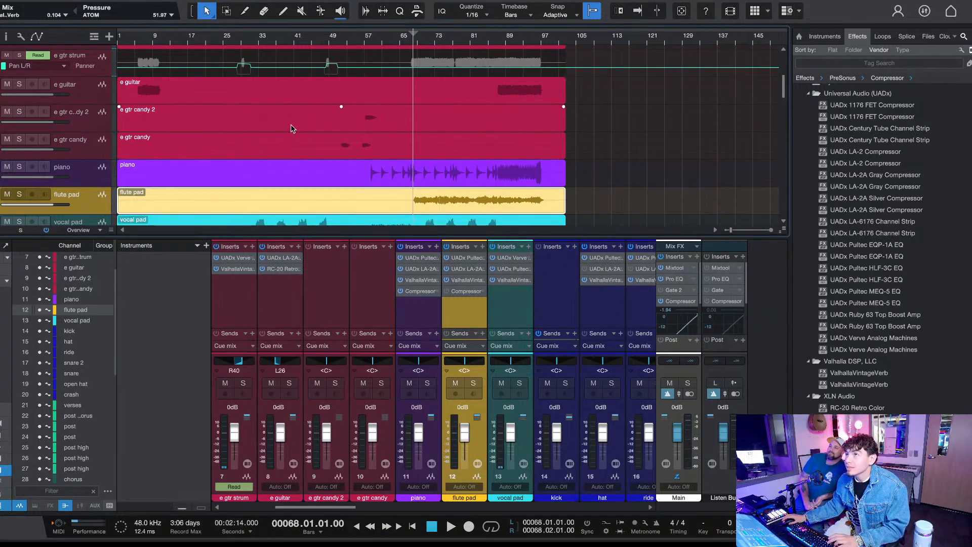
Step: Set the loop range to bars 1 to 5, hide the mixer and play the full mix from bar 1
scroll(288, 135, up, 5)
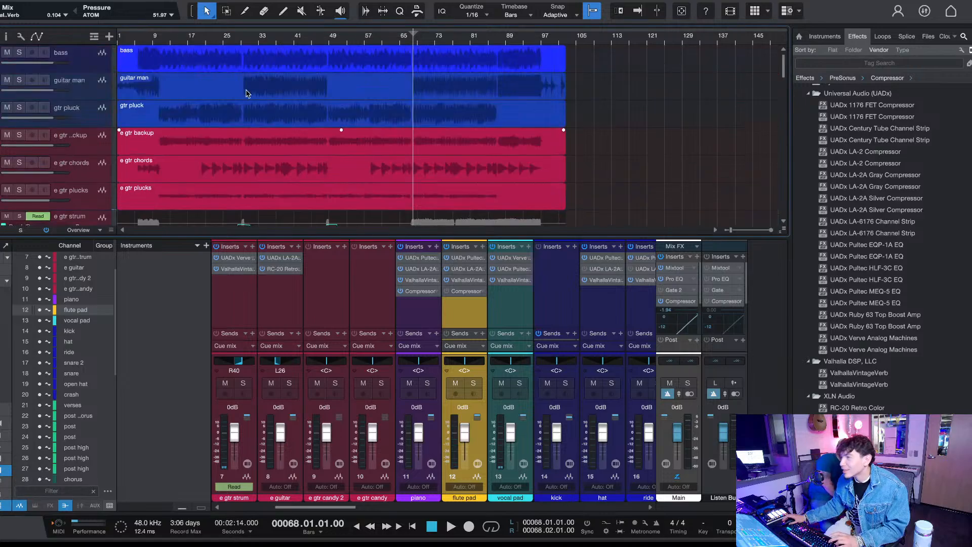
drag(137, 31, 91, 32)
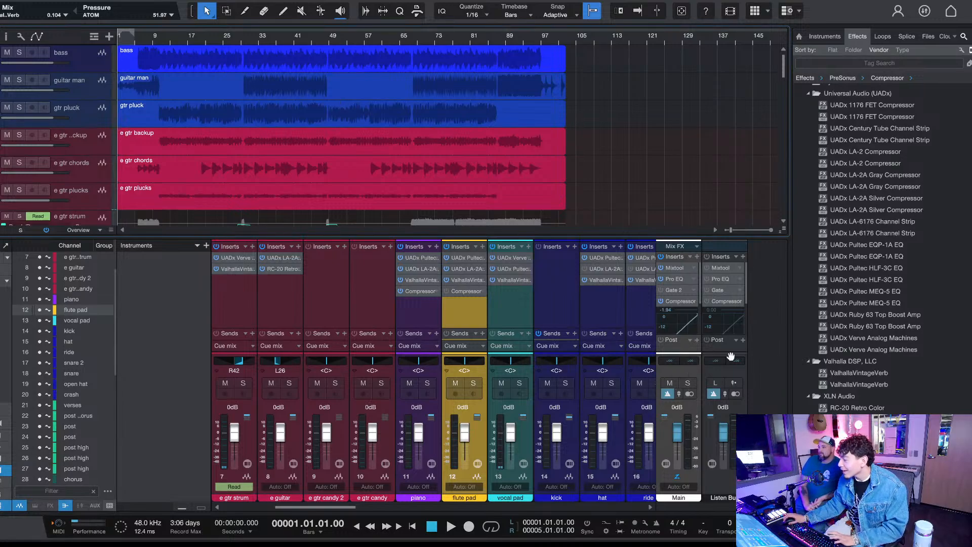
key(F3)
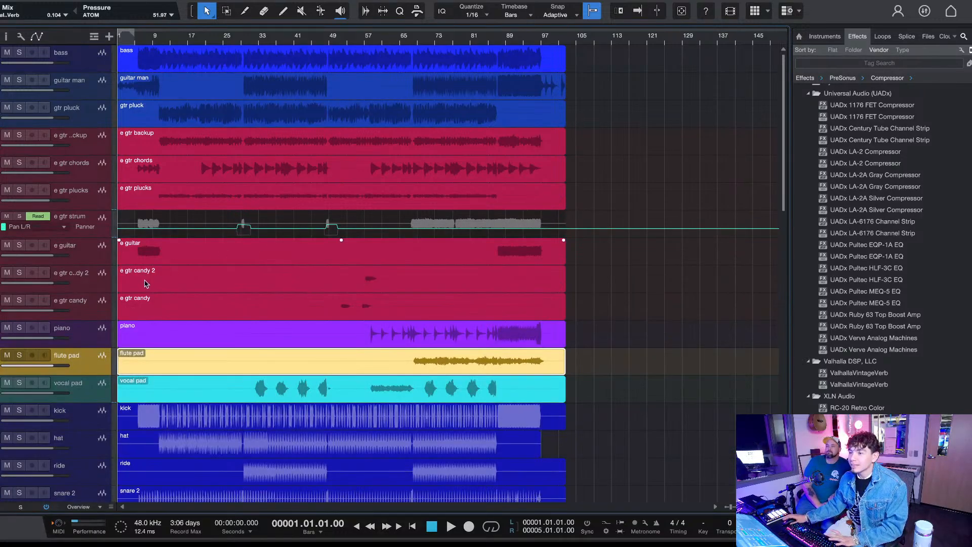
scroll(146, 283, down, 15)
key(space)
Step: Examine the drum, verse, post and chorus tracks in the arrangement while the song plays
scroll(525, 299, up, 8)
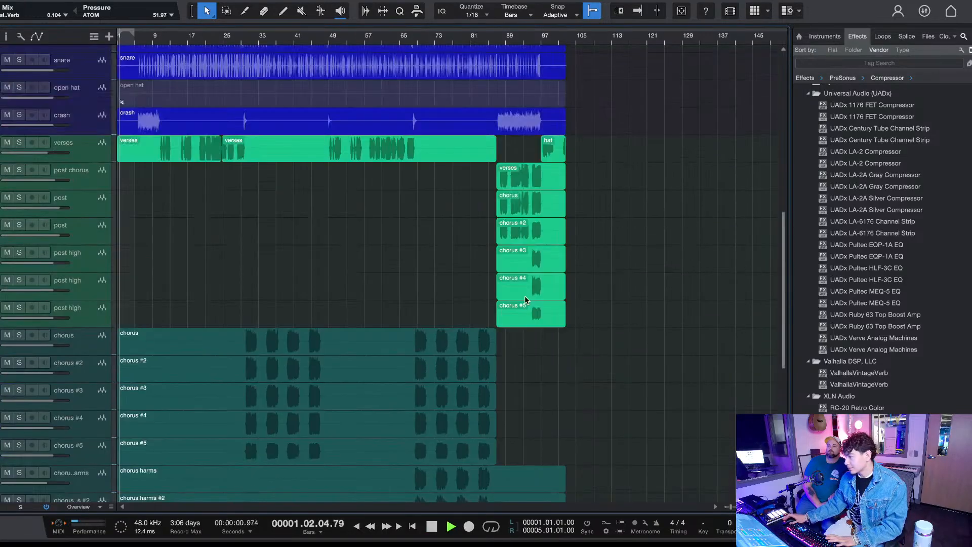
scroll(525, 296, up, 5)
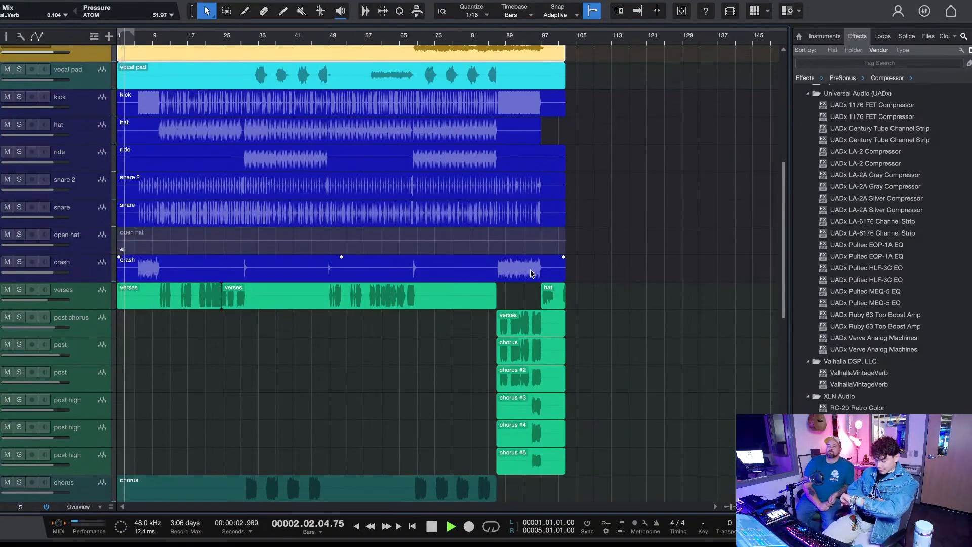
scroll(321, 321, down, 8)
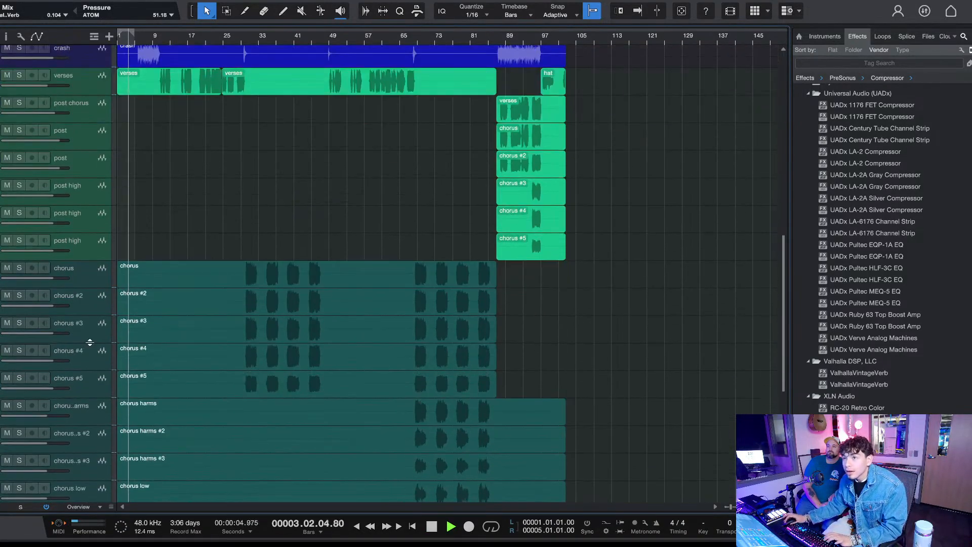
scroll(185, 347, down, 6)
scroll(196, 336, up, 16)
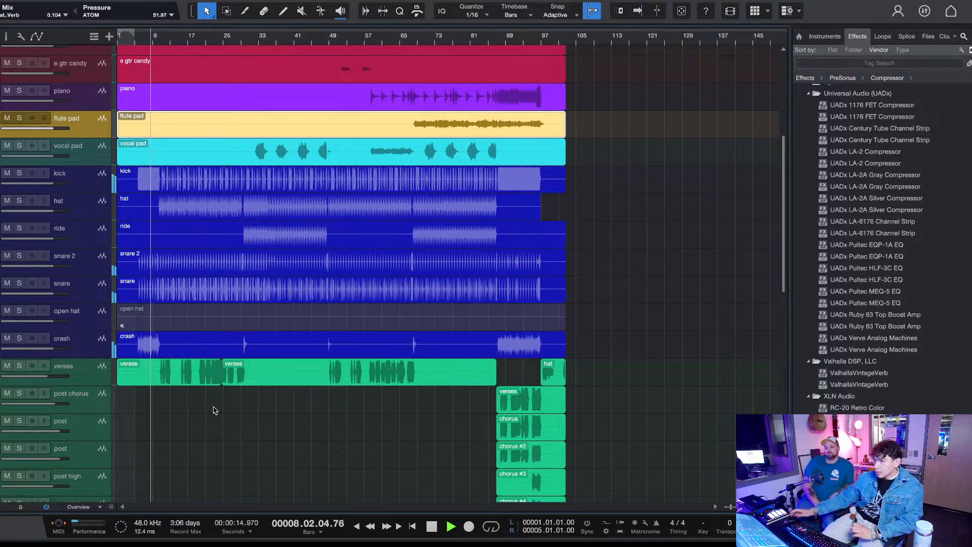
scroll(170, 233, up, 4)
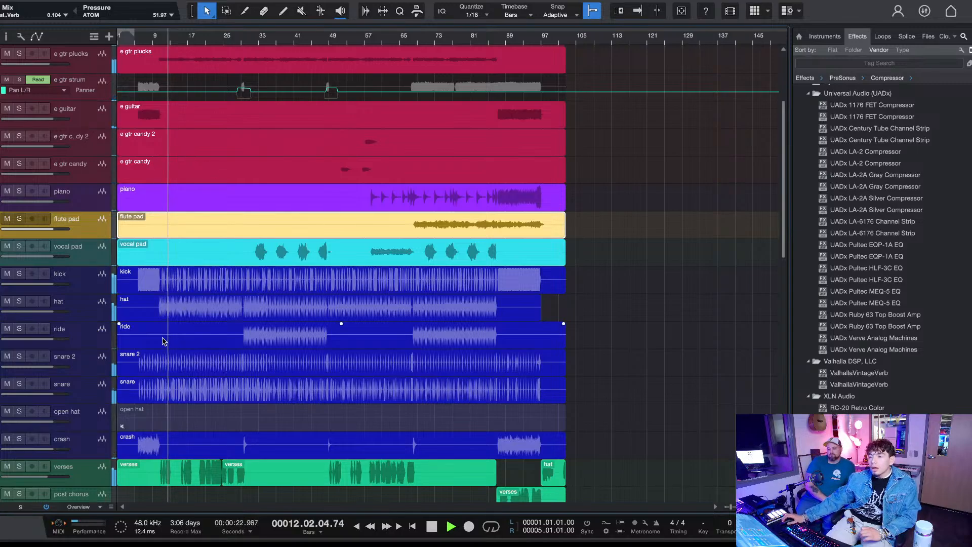
scroll(139, 253, down, 1)
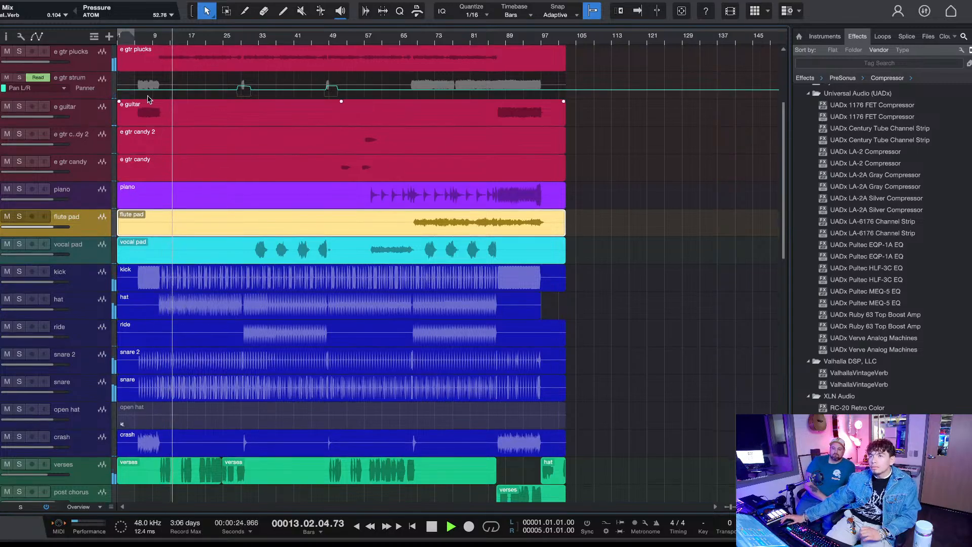
Step: Select the e guitar track, show track automation and the mixer, and lower the e guitar's volume to -3.7 dB
click(159, 120)
scroll(152, 144, up, 2)
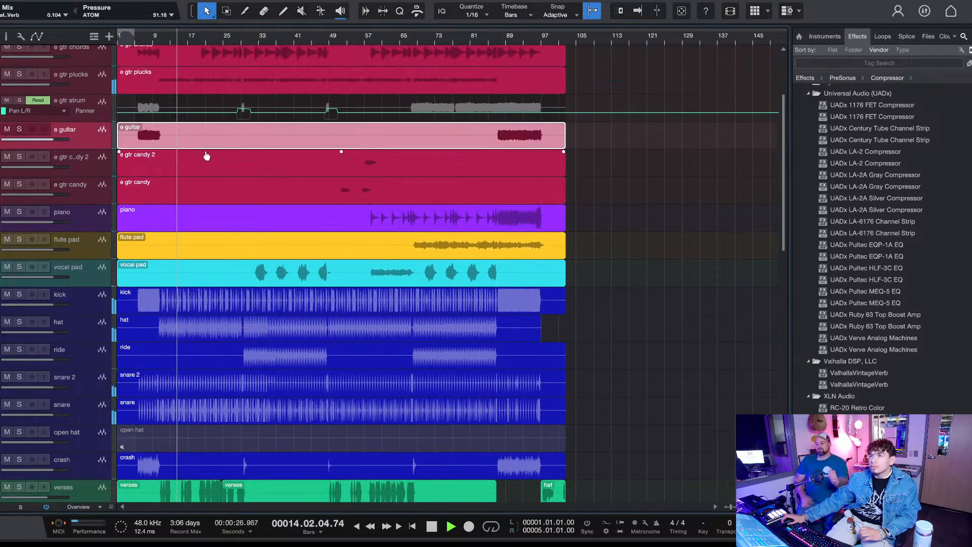
click(36, 36)
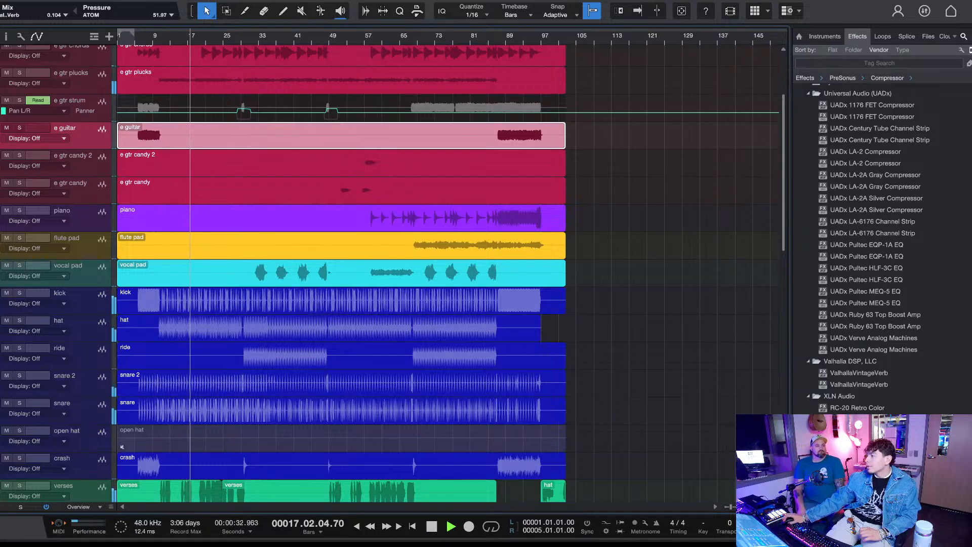
key(F3)
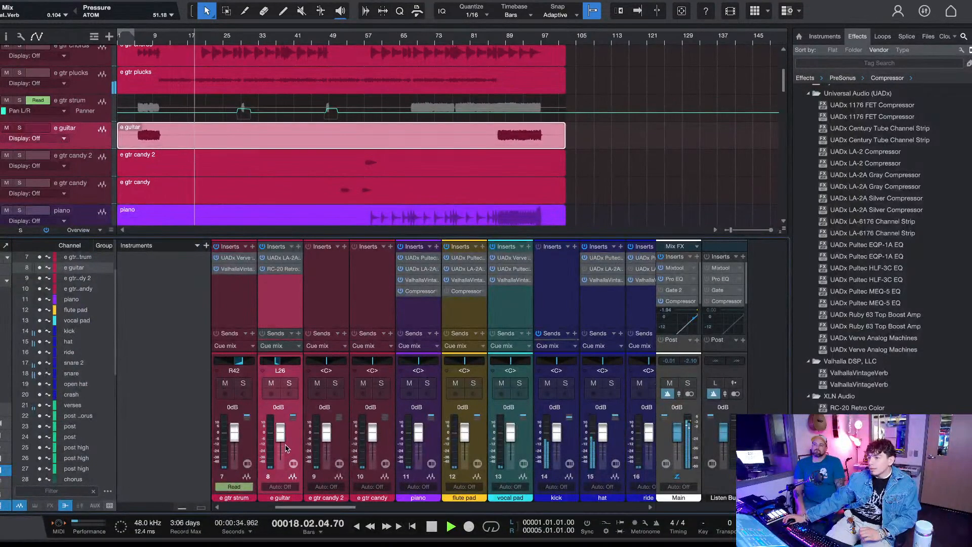
drag(288, 446, 286, 445)
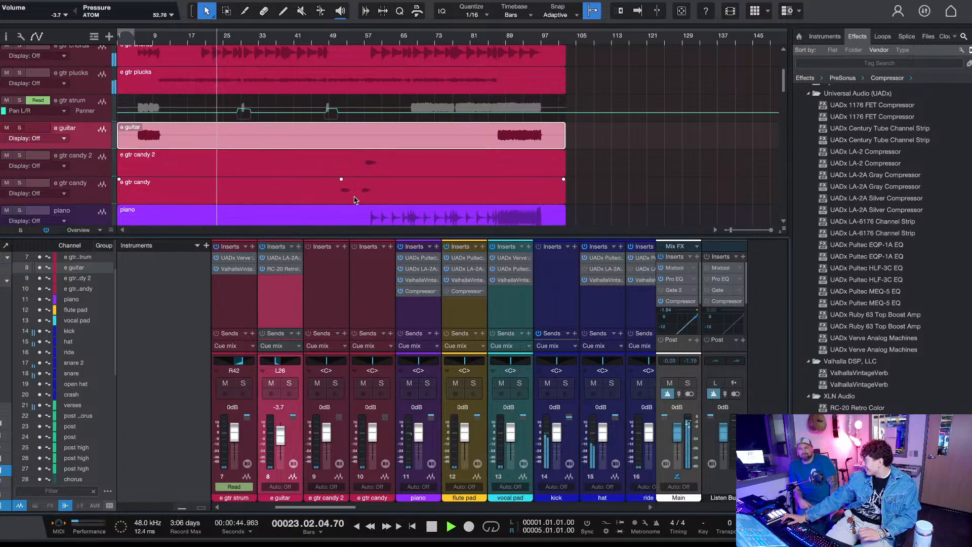
Step: Play the full mix from about bar 9 to check the e guitar's level
key(space)
click(178, 40)
click(160, 40)
click(155, 40)
key(space)
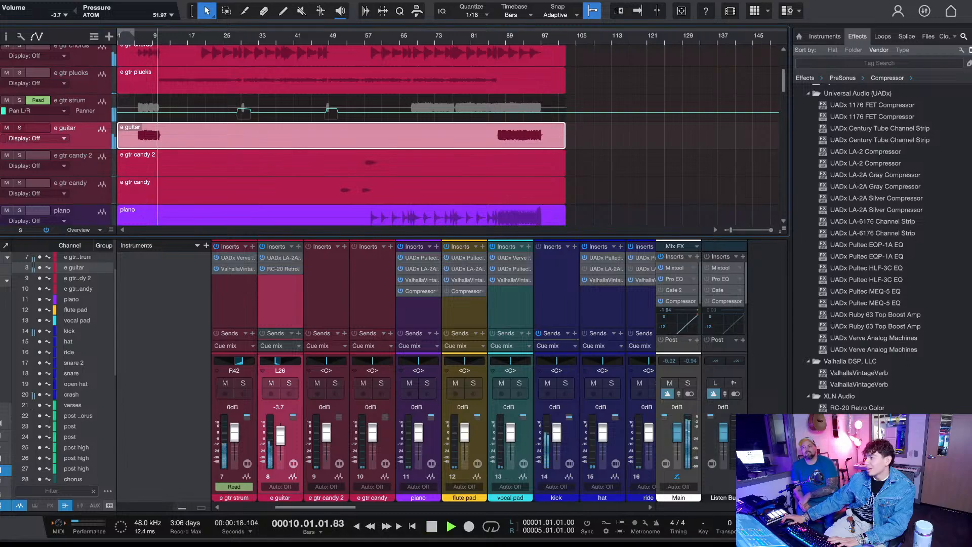
Step: Hide the mixer and select the verses vocal track
key(F3)
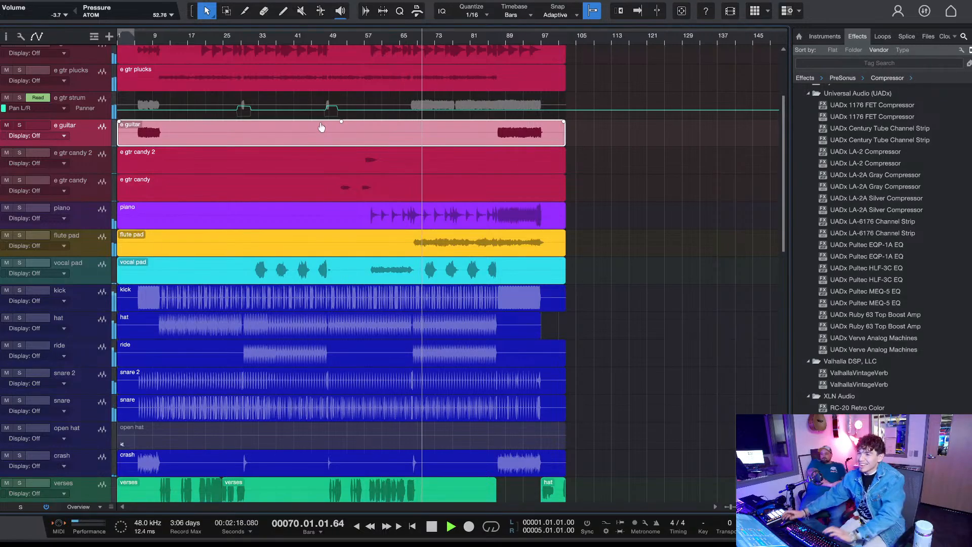
scroll(322, 227, down, 3)
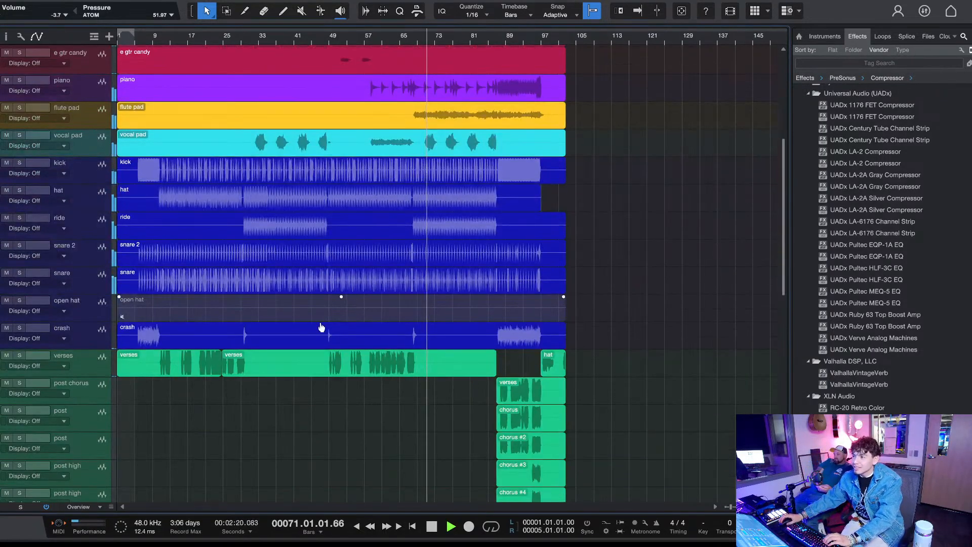
click(77, 363)
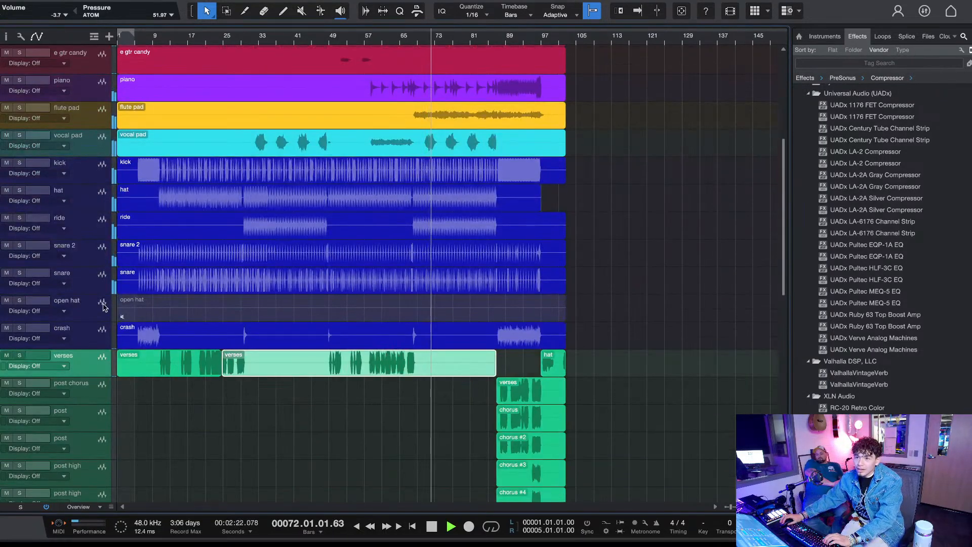
Step: Split the verses clip at about bar 66.5 and move its last phrase onto a duplicate track, verses 2, matching the other tracks' height
click(135, 161)
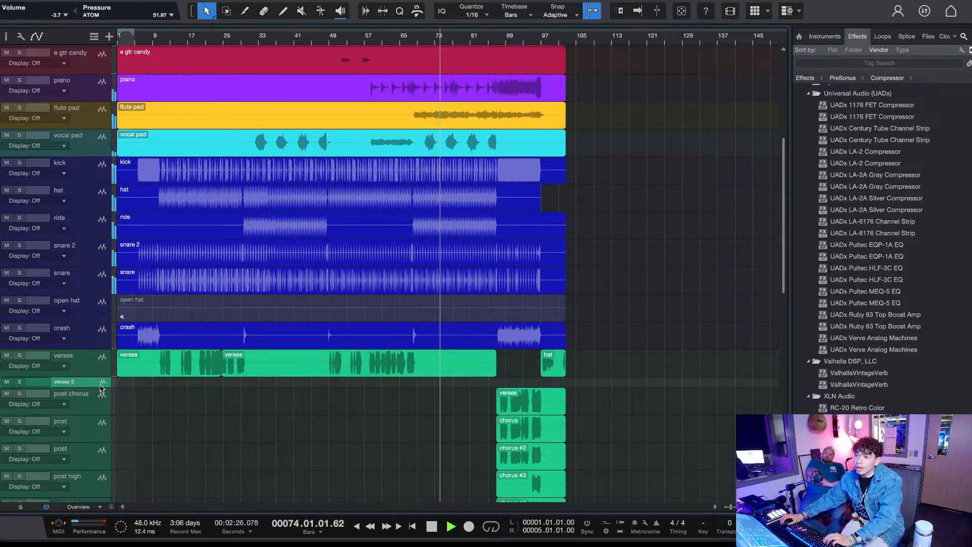
drag(101, 385, 97, 413)
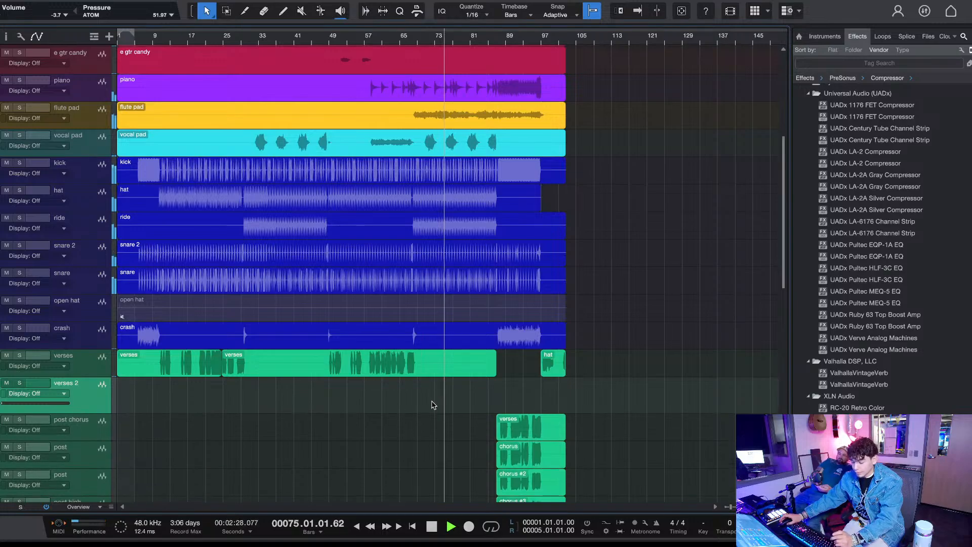
scroll(419, 45, up, 5)
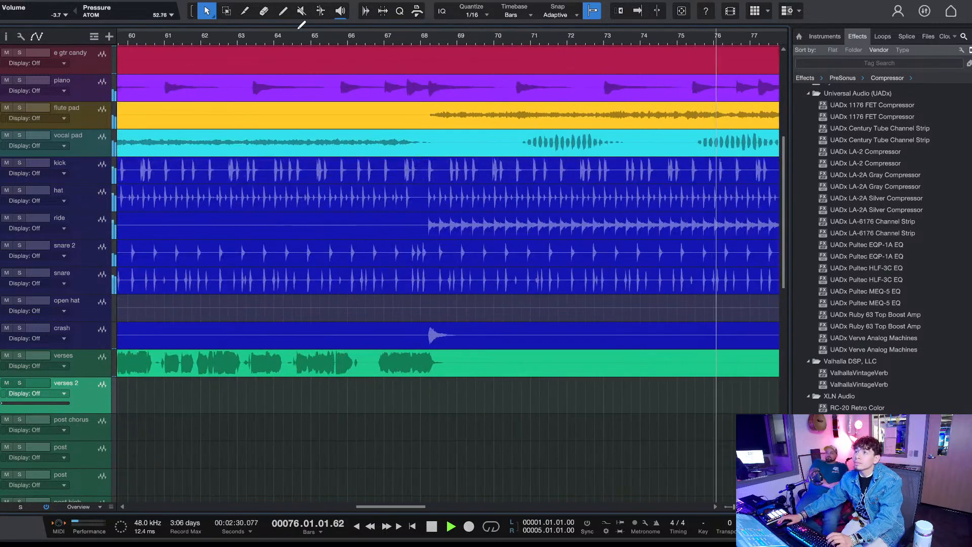
key(3)
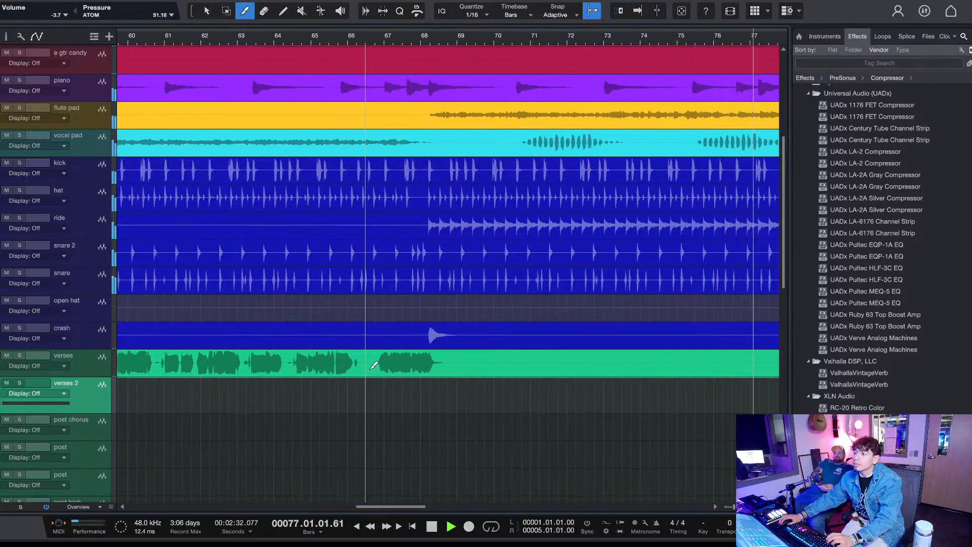
click(365, 365)
click(207, 11)
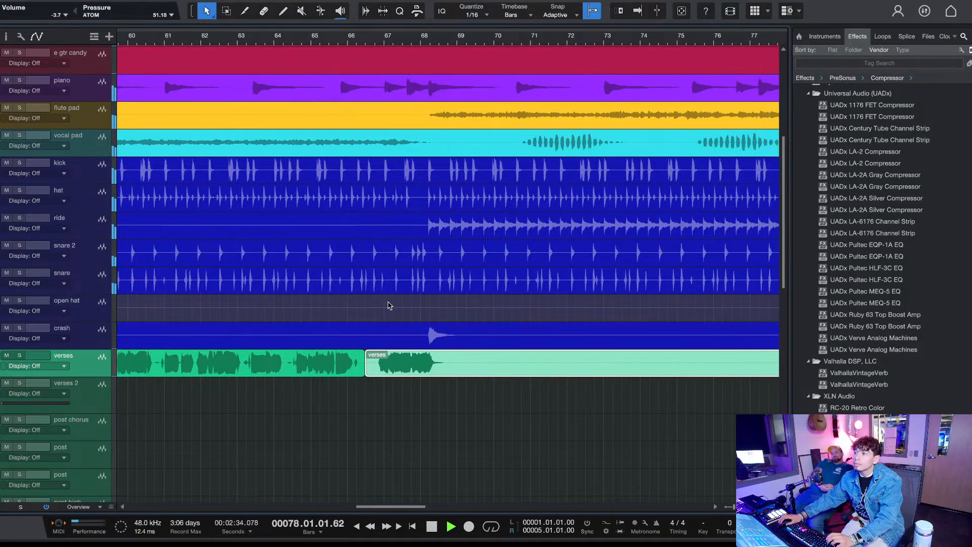
drag(404, 356, 401, 388)
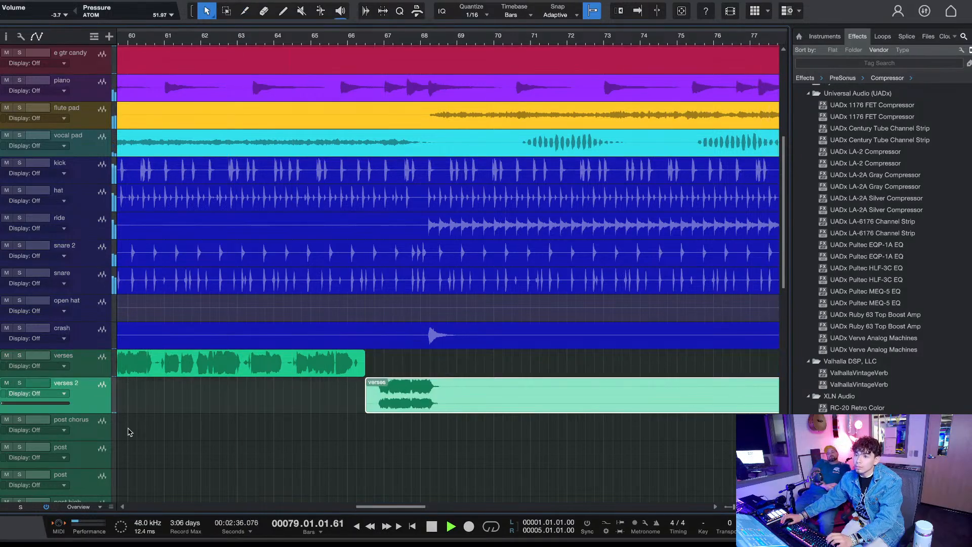
drag(102, 413, 102, 403)
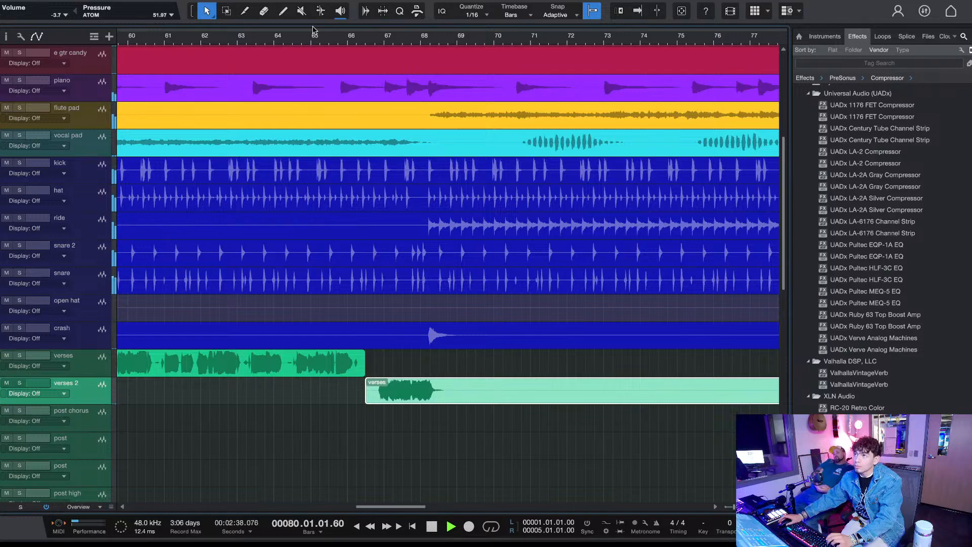
Step: Select the flute pad track, show the mixer and examine the verse, post chorus and post clips while the song plays
scroll(309, 42, down, 4)
click(350, 120)
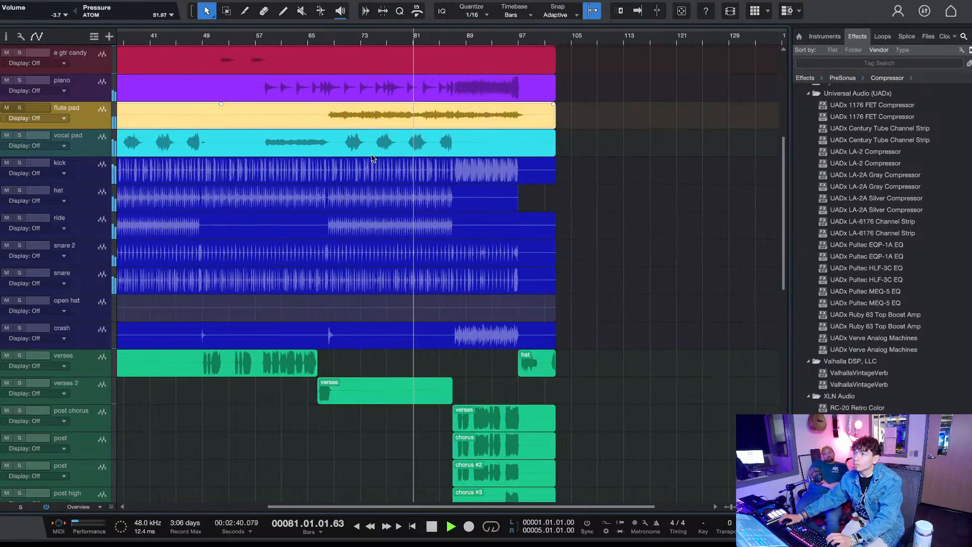
key(F3)
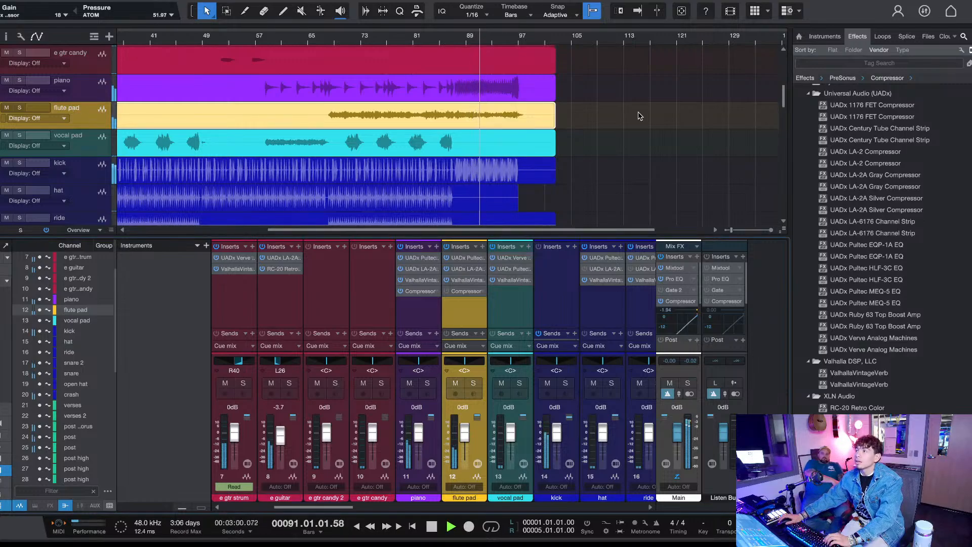
scroll(445, 170, down, 5)
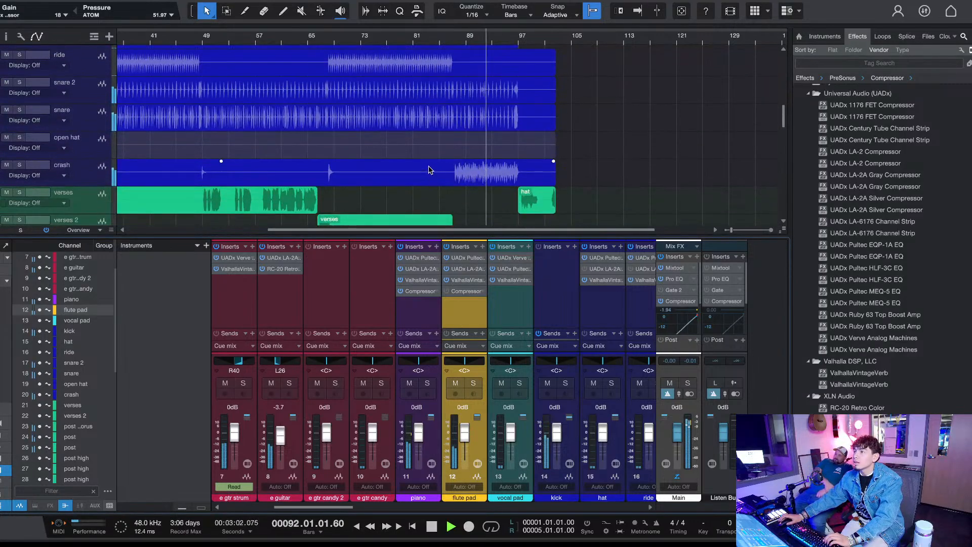
scroll(430, 171, down, 3)
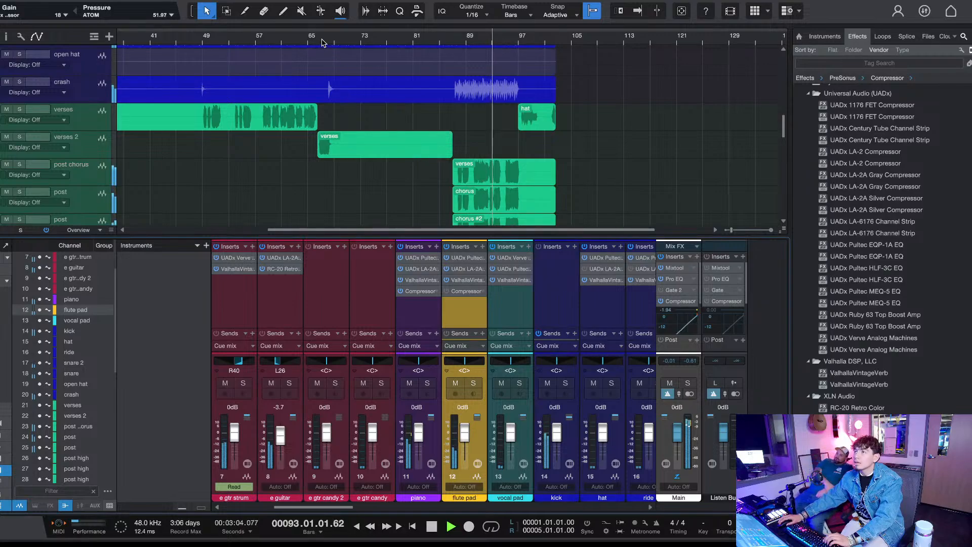
scroll(323, 42, up, 8)
scroll(311, 42, down, 10)
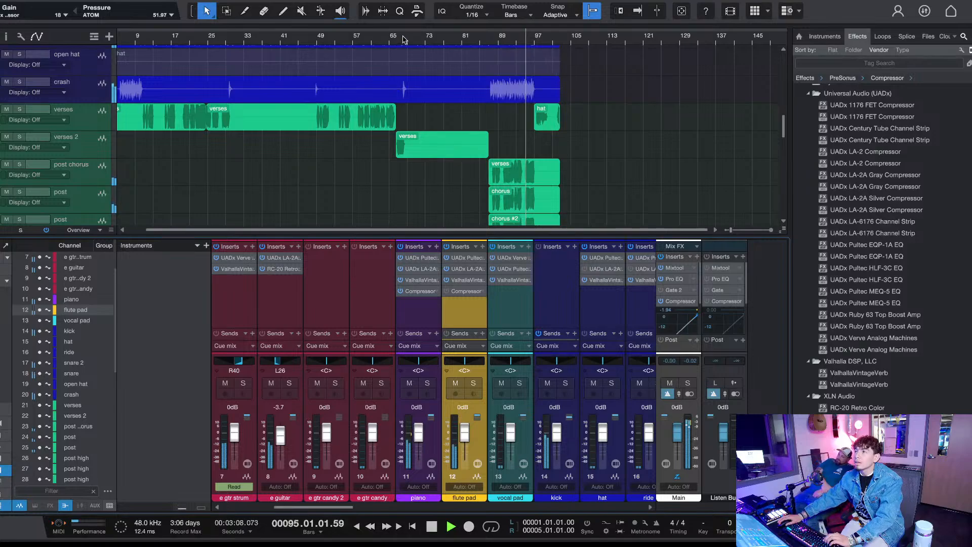
scroll(396, 40, up, 2)
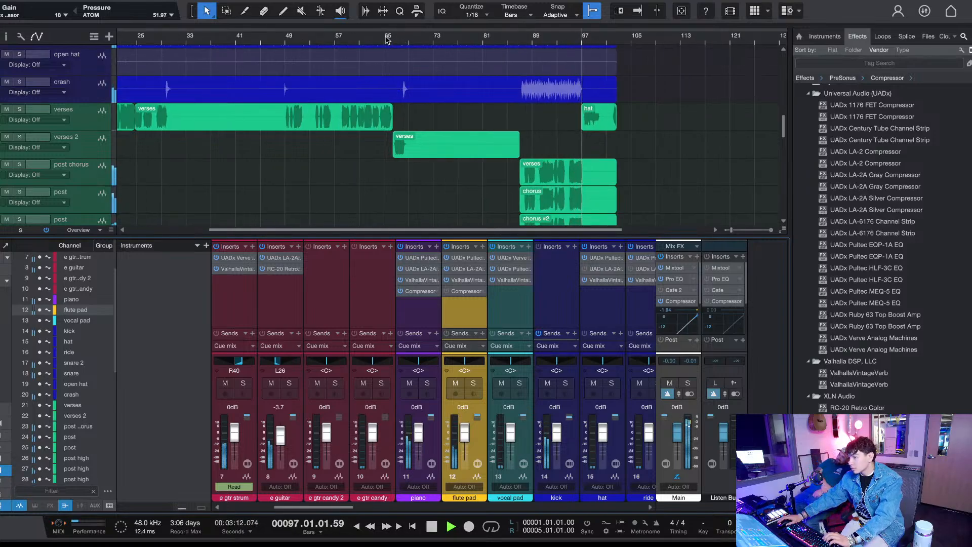
scroll(388, 40, up, 1)
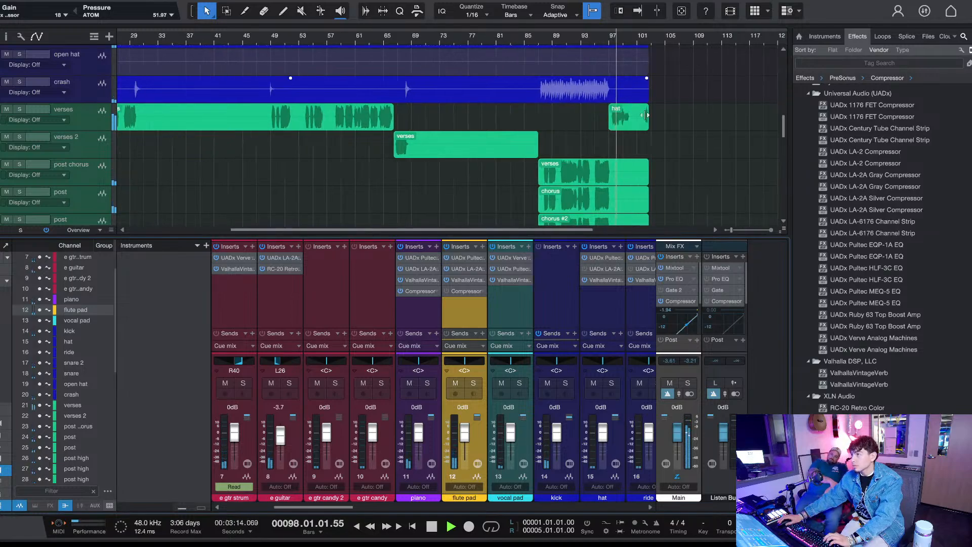
scroll(623, 168, down, 5)
scroll(625, 122, up, 3)
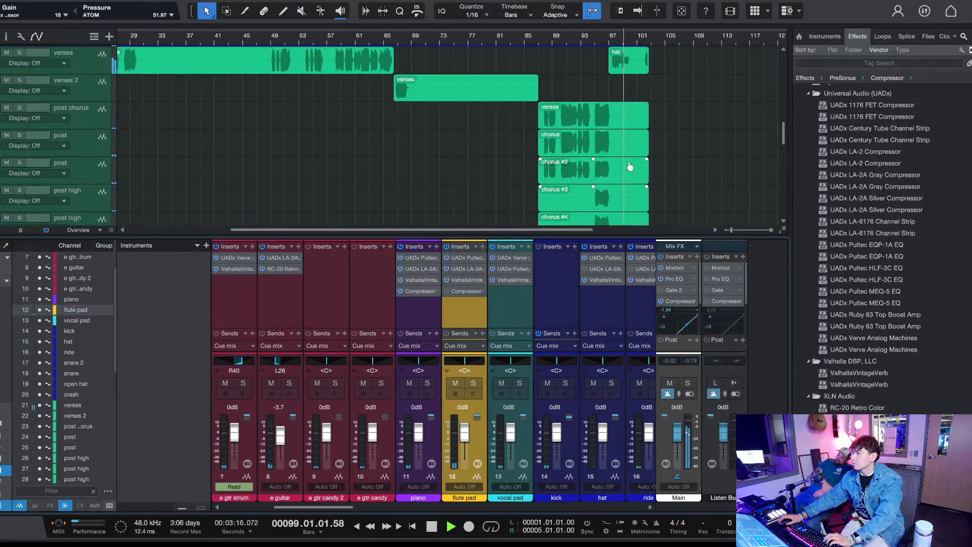
Step: Select the last clip on the verses track and replay the song from about bar 96
click(617, 84)
scroll(625, 40, up, 4)
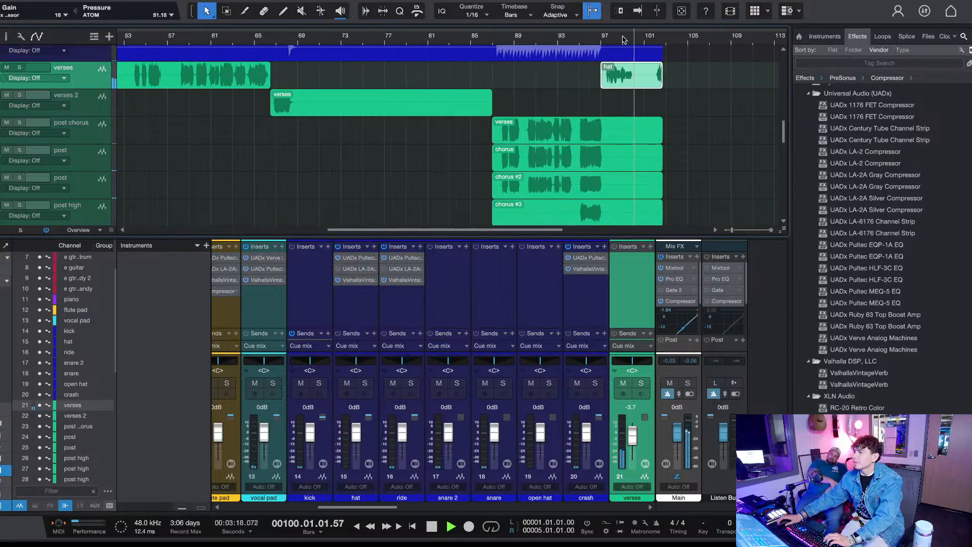
scroll(607, 40, up, 3)
click(585, 45)
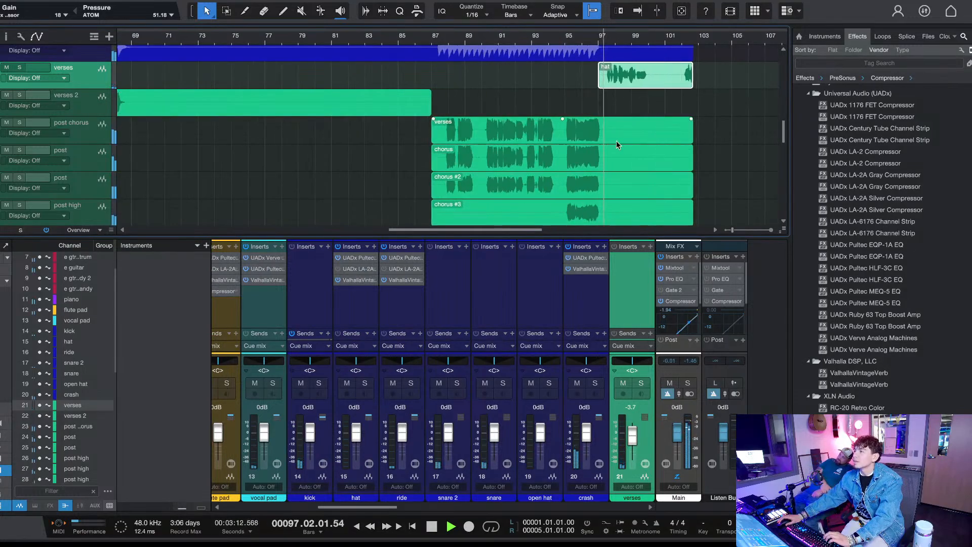
Step: Hide the mixer and add two volume automation points to the Dry Vox bus around bar 97, the second slightly higher
key(F3)
scroll(632, 451, down, 6)
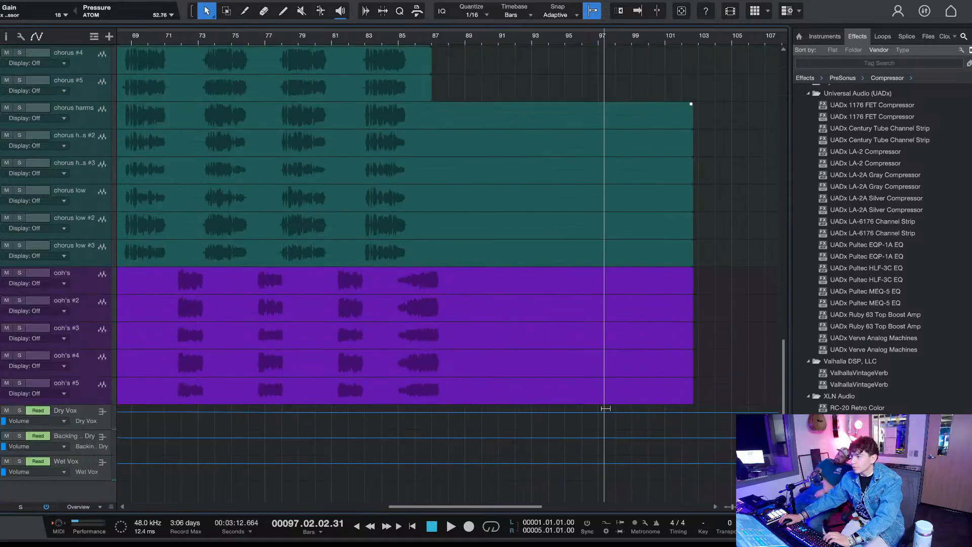
click(599, 416)
drag(607, 415, 608, 413)
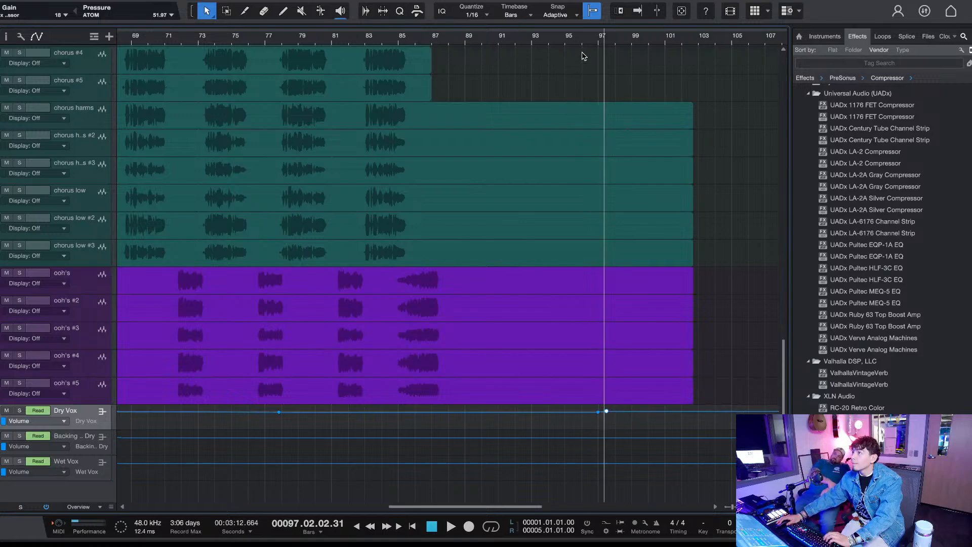
Step: Play the song's ending from about bar 97 while looking over the vocal clips and the Dry Vox automation
key(space)
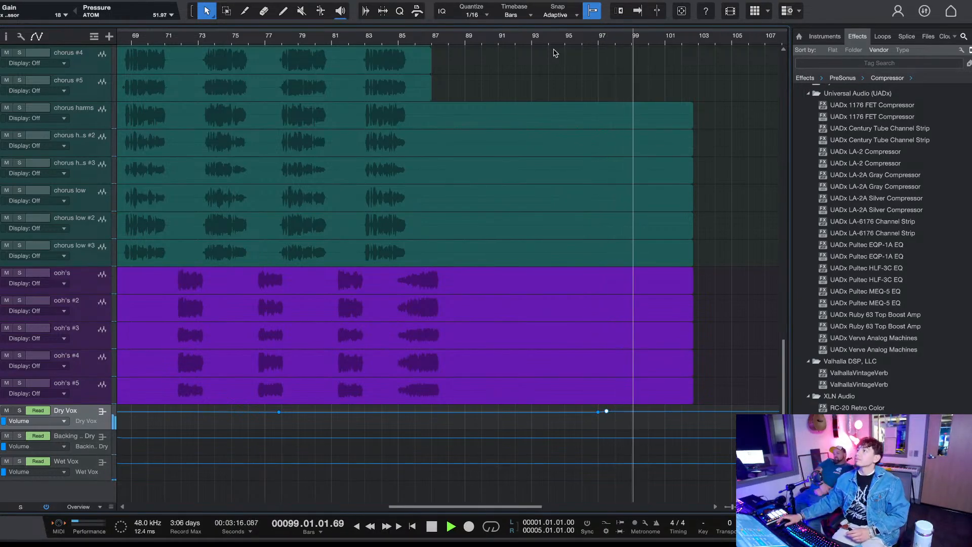
scroll(540, 39, down, 5)
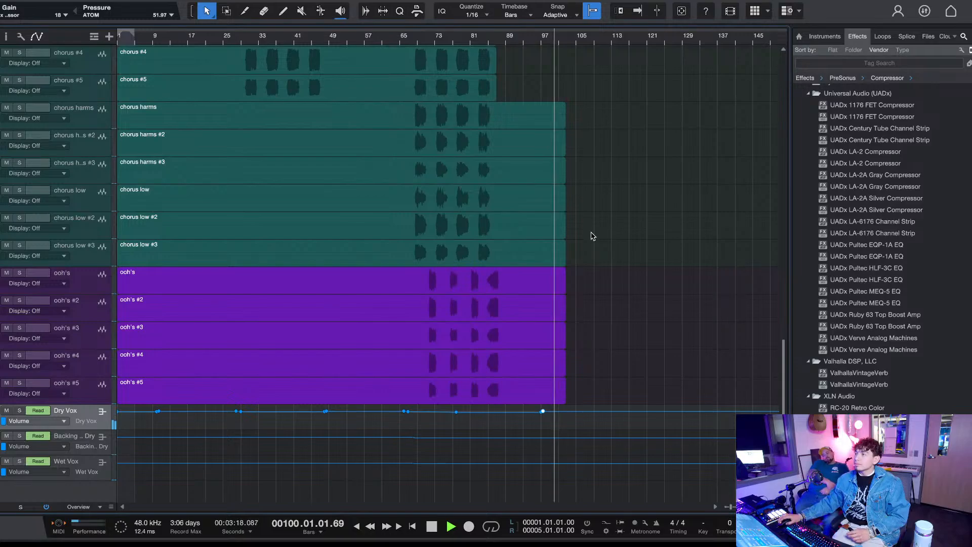
scroll(588, 226, up, 10)
scroll(588, 220, up, 5)
scroll(575, 202, down, 15)
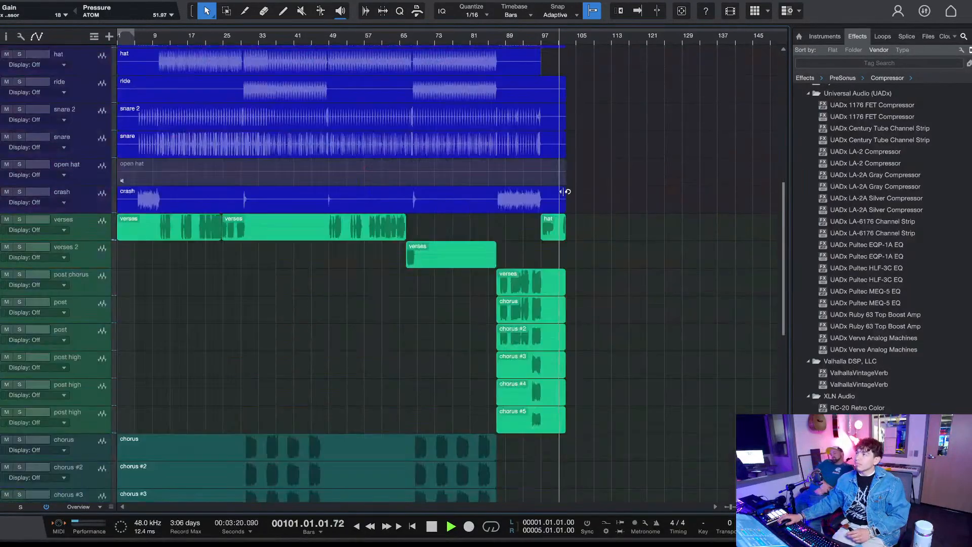
scroll(546, 40, up, 5)
scroll(570, 298, down, 6)
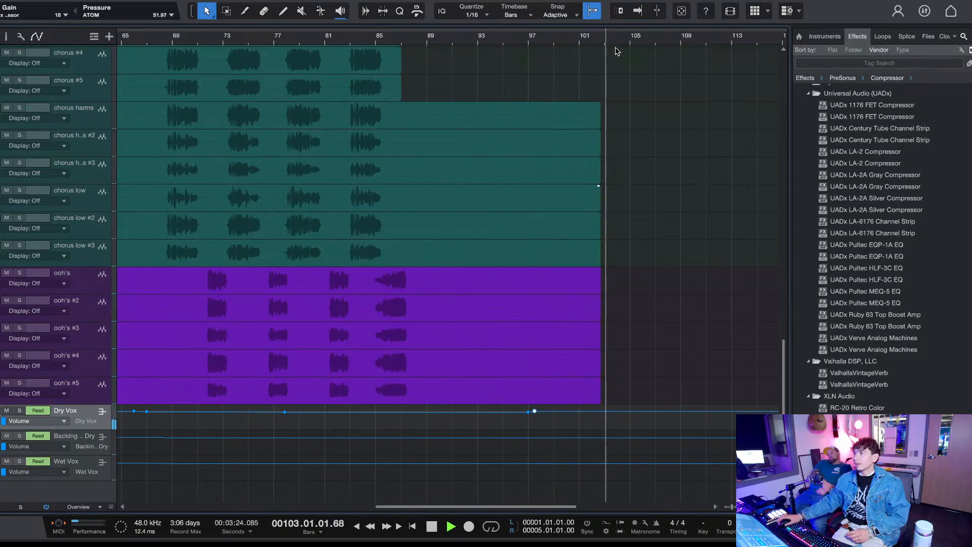
Step: Raise the Dry Vox volume automation point just after bar 97 slightly and undo the last change
drag(535, 411, 535, 411)
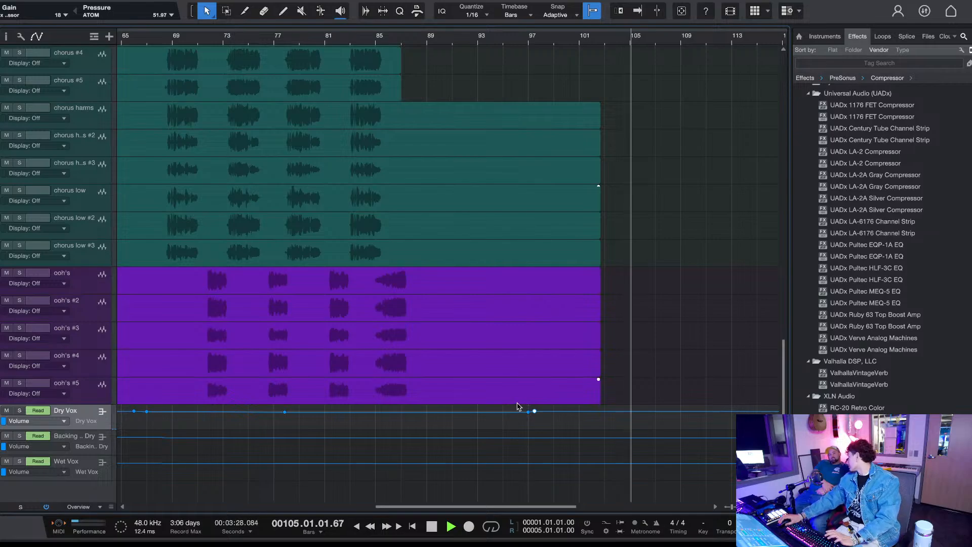
drag(533, 411, 540, 409)
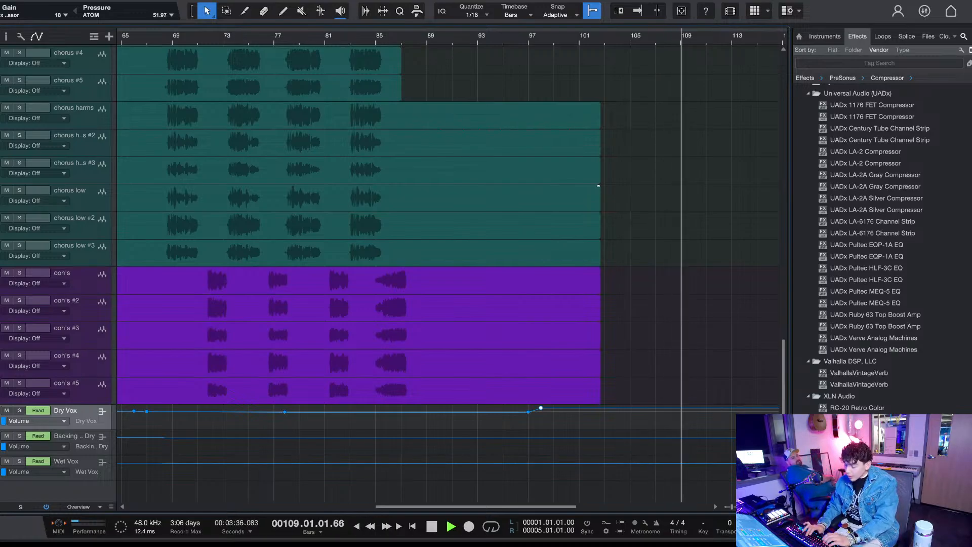
key(super+z)
Step: Play from bar 65 with the verses 2 track soloed to hear its phrase alone
click(355, 36)
click(258, 40)
click(274, 42)
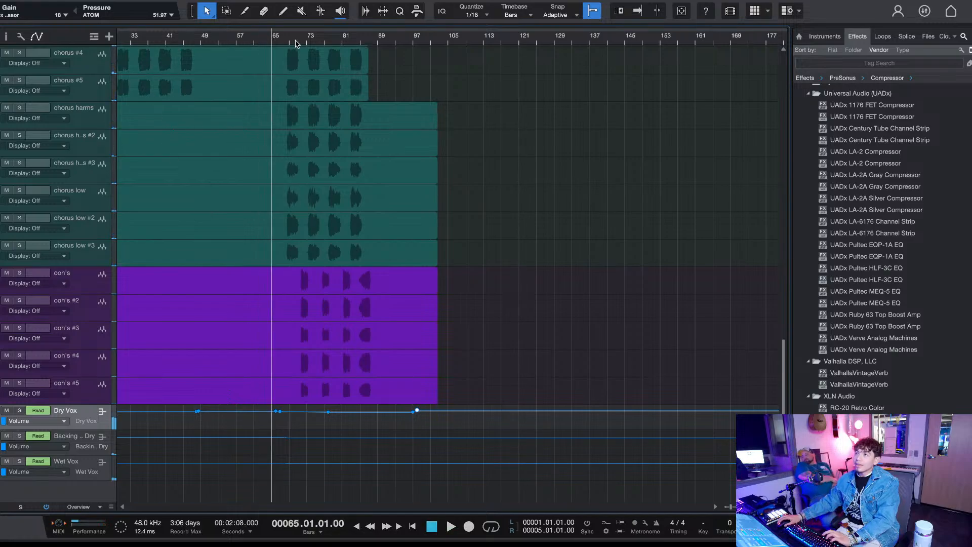
key(e)
scroll(597, 197, up, 10)
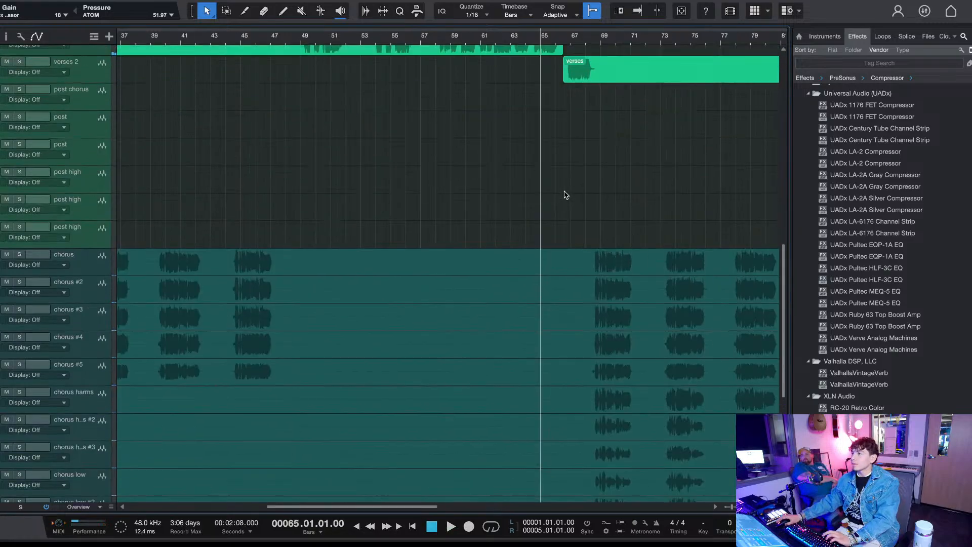
scroll(567, 195, up, 4)
key(space)
click(19, 172)
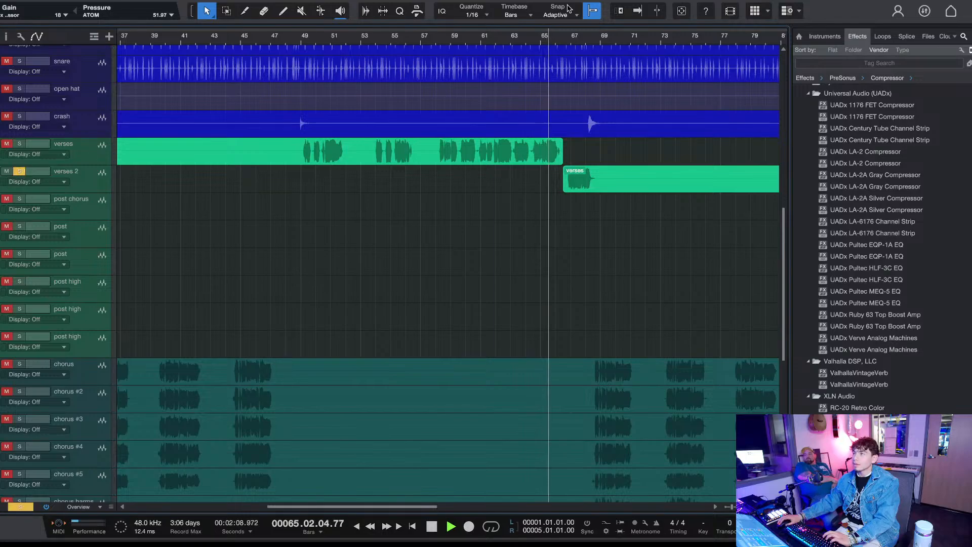
key(e)
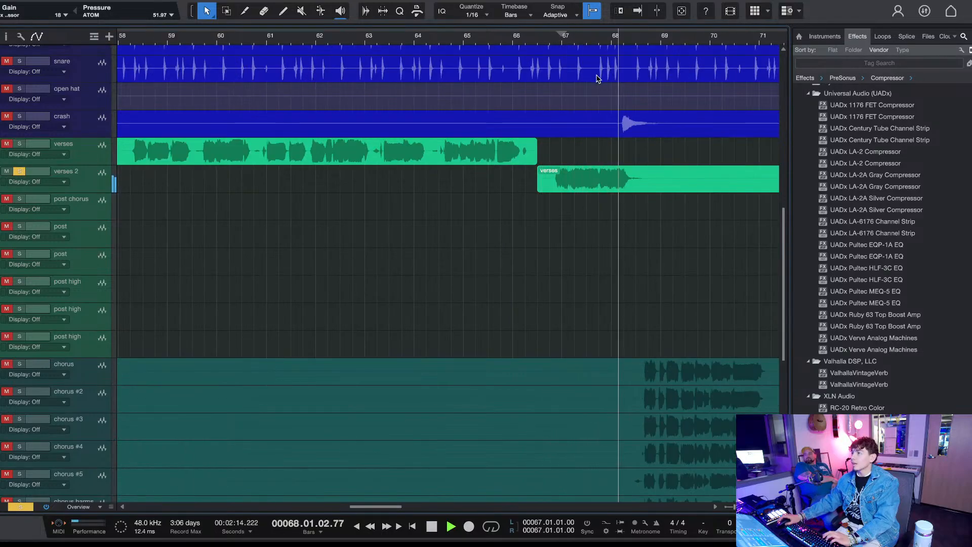
scroll(598, 152, down, 4)
scroll(558, 141, up, 1)
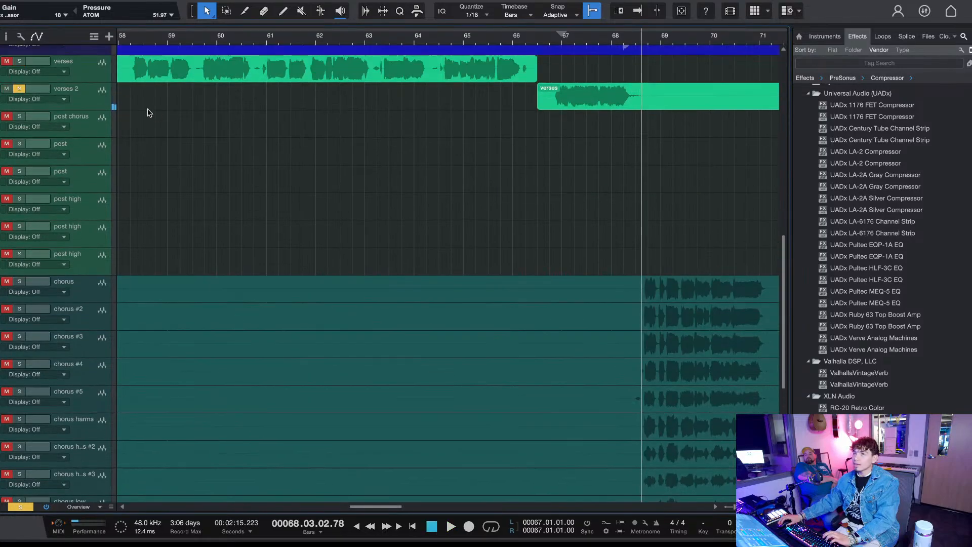
Step: Select the verses 2 track and show its channel in the mixer
click(171, 101)
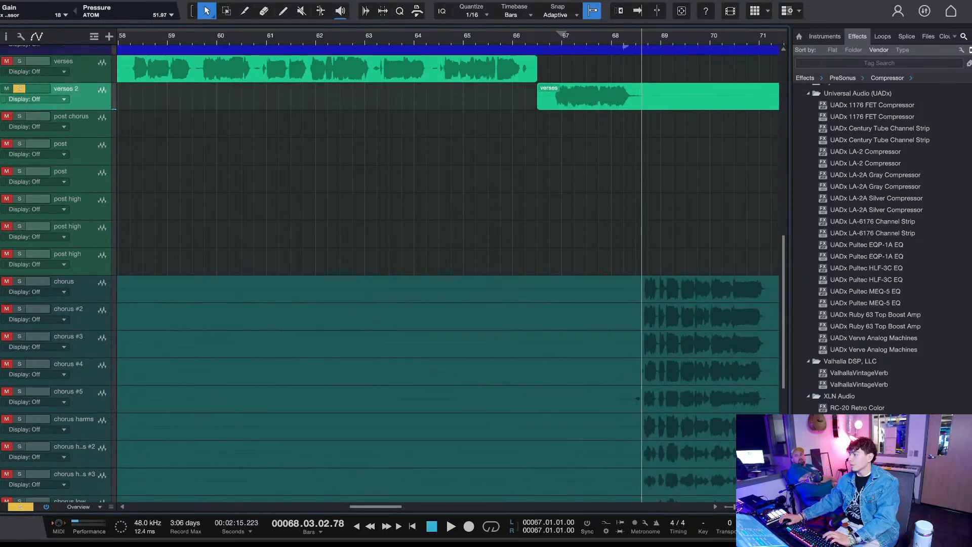
key(F3)
drag(458, 507, 411, 501)
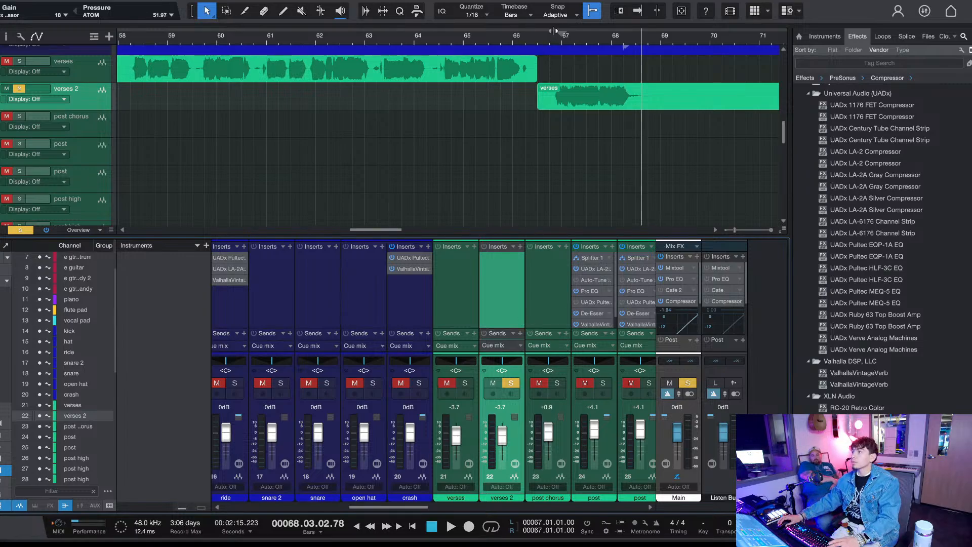
Step: Set the loop start to bar 66, beat 4 and play the soloed verses 2 phrase
drag(560, 31, 552, 32)
key(space)
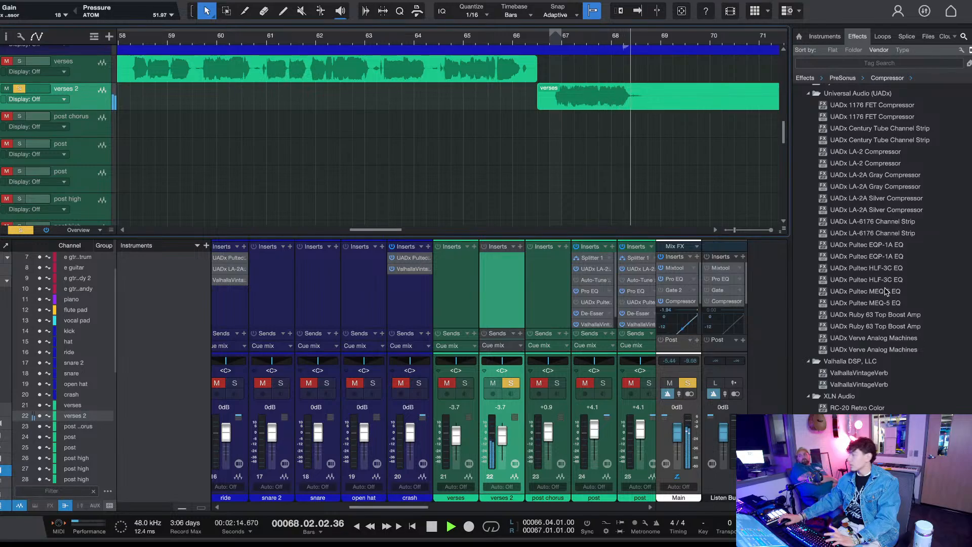
key(space)
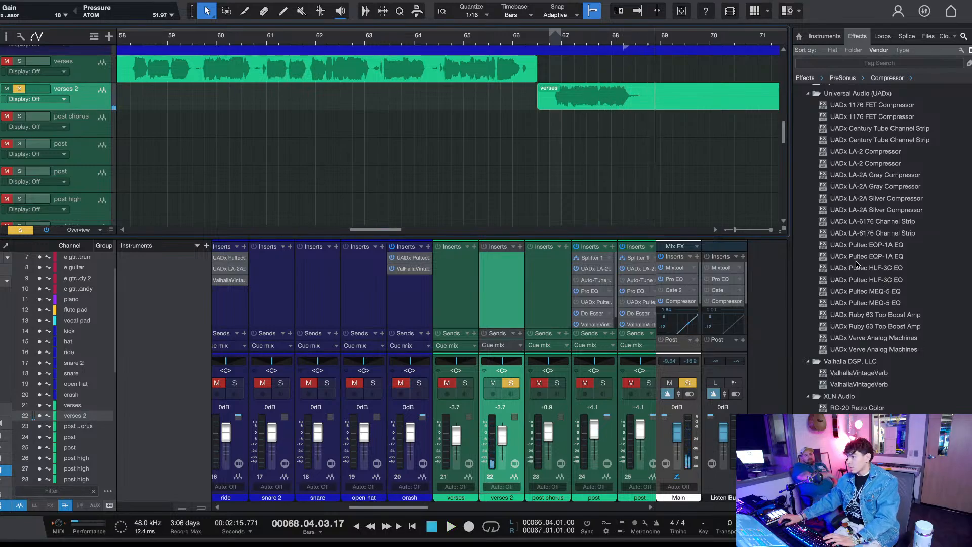
mouse_move(502, 349)
mouse_down()
mouse_move(514, 323)
mouse_move(513, 362)
mouse_up()
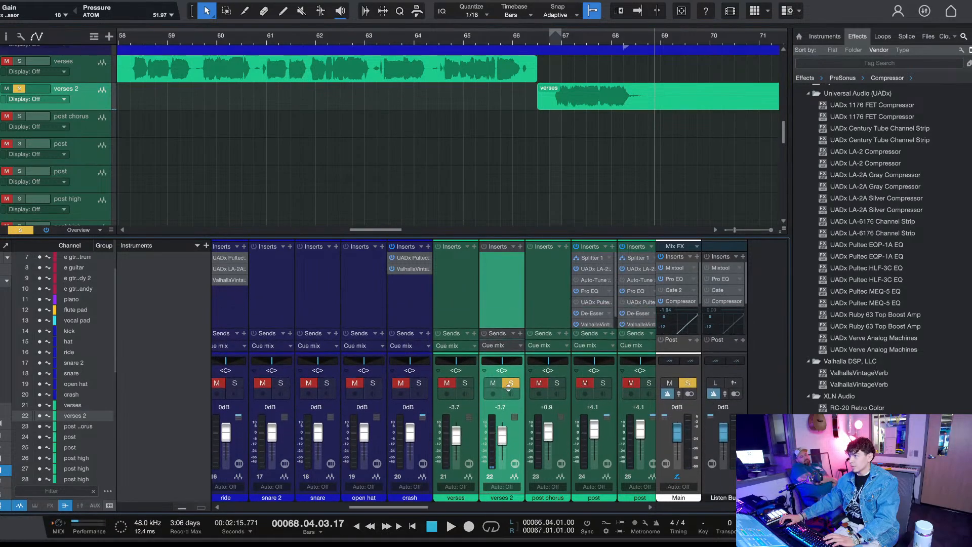
Step: Copy the insert effects chain from the post channel onto the verses 2 channel and route its output to Main
drag(398, 507, 591, 508)
drag(466, 259, 478, 314)
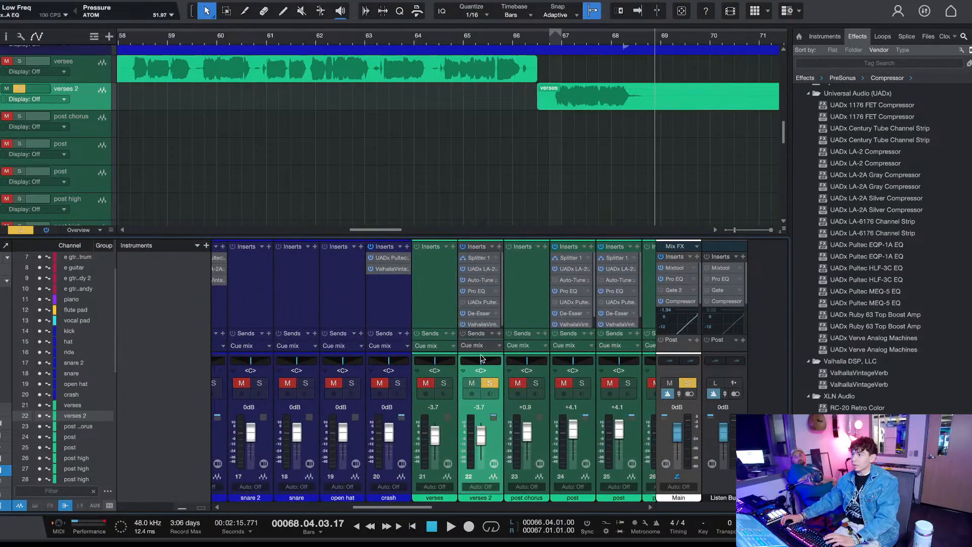
drag(481, 355, 482, 322)
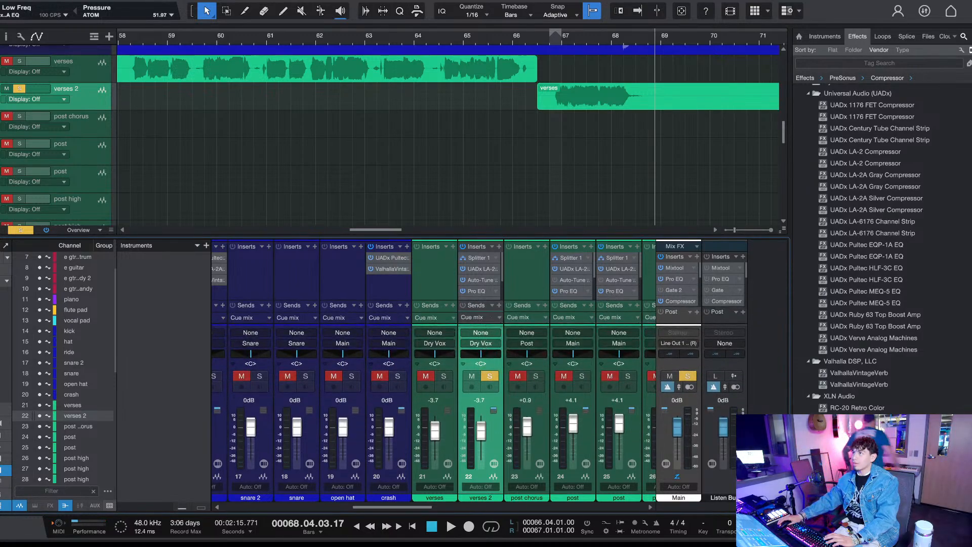
click(489, 1)
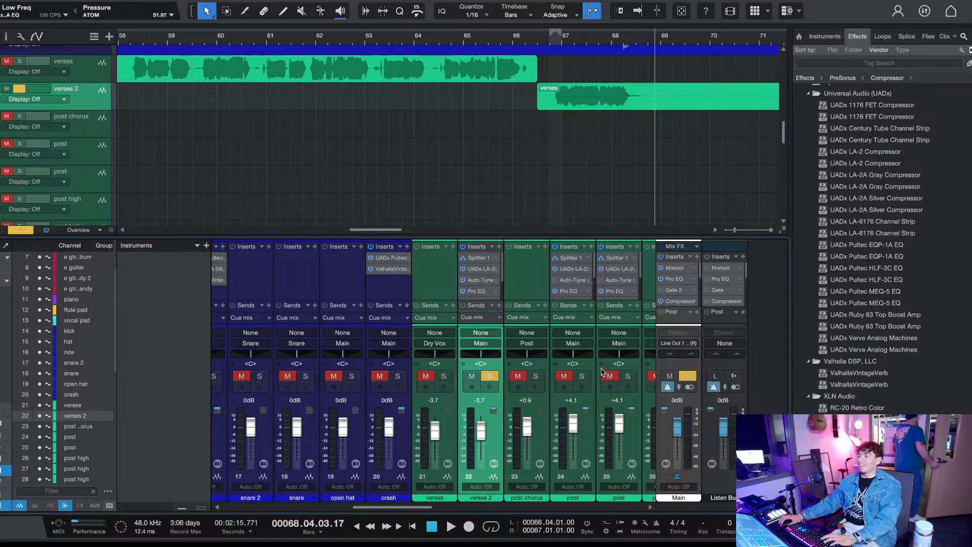
drag(484, 323, 485, 360)
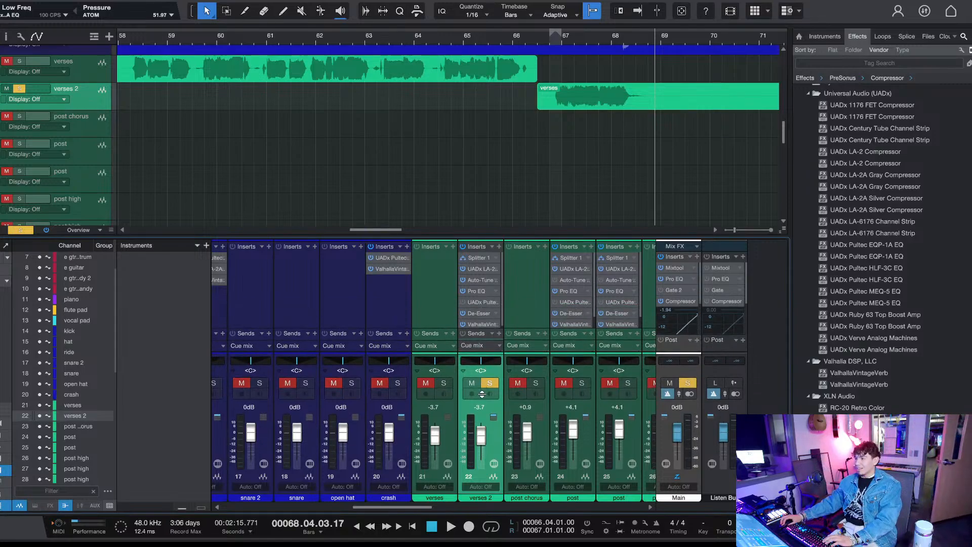
Step: Audition the soloed verses 2 phrase through its effects chain, then clear its solo and play it within the full mix
key(space)
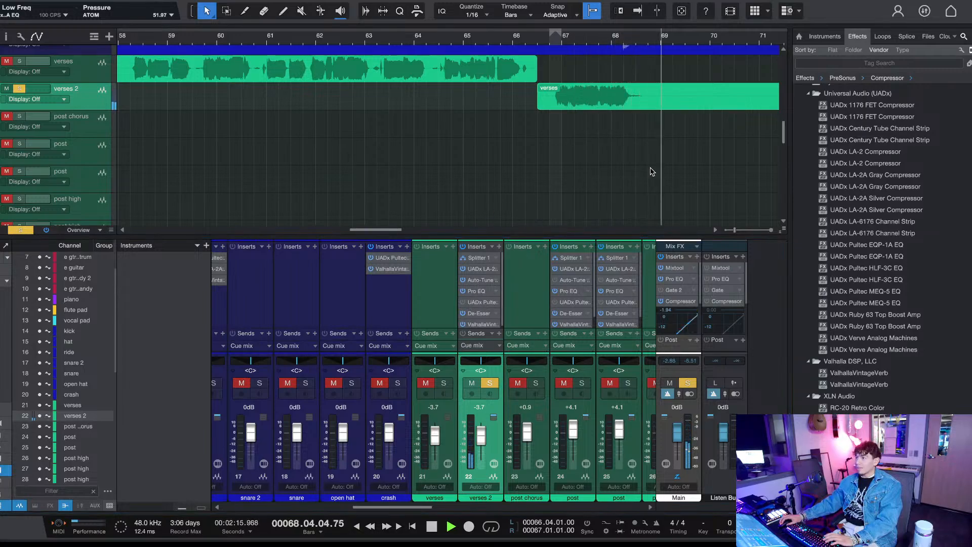
key(space)
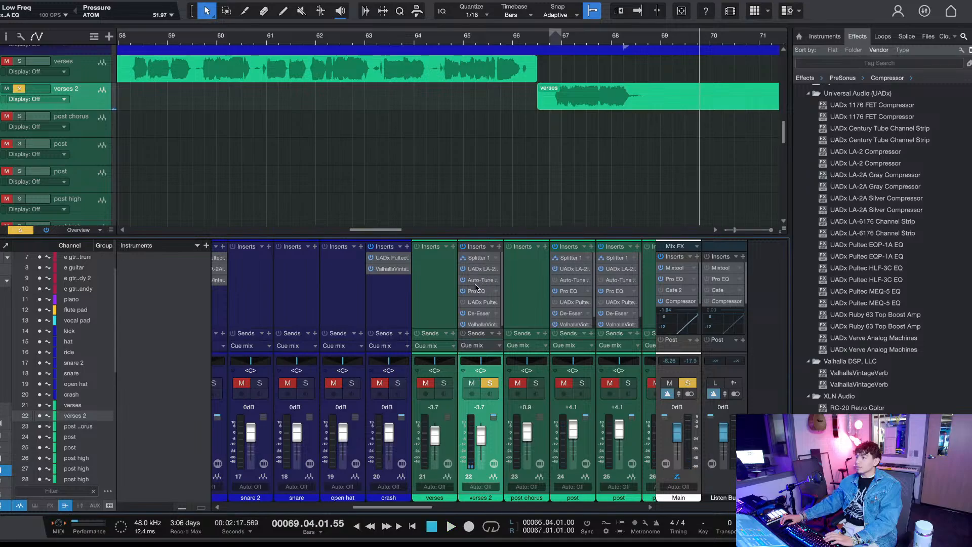
key(space)
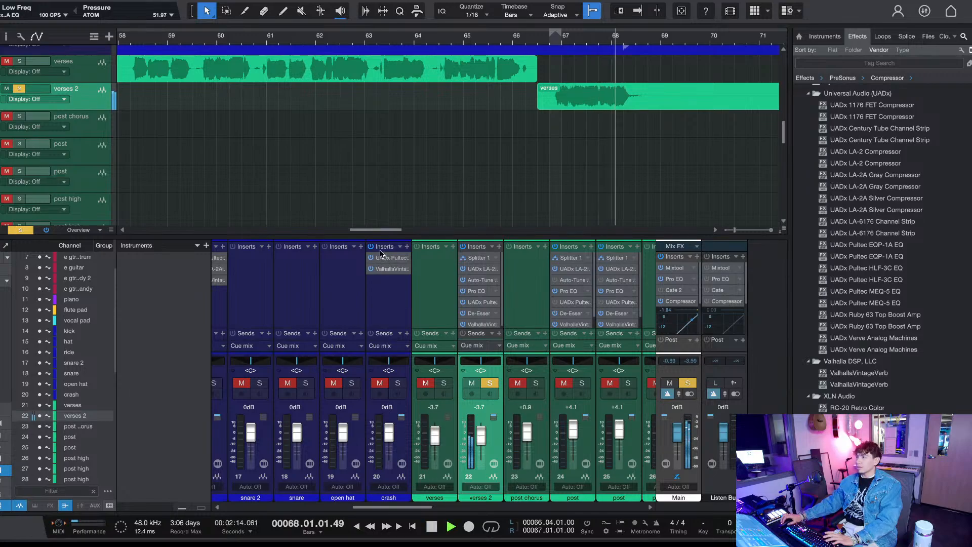
key(space)
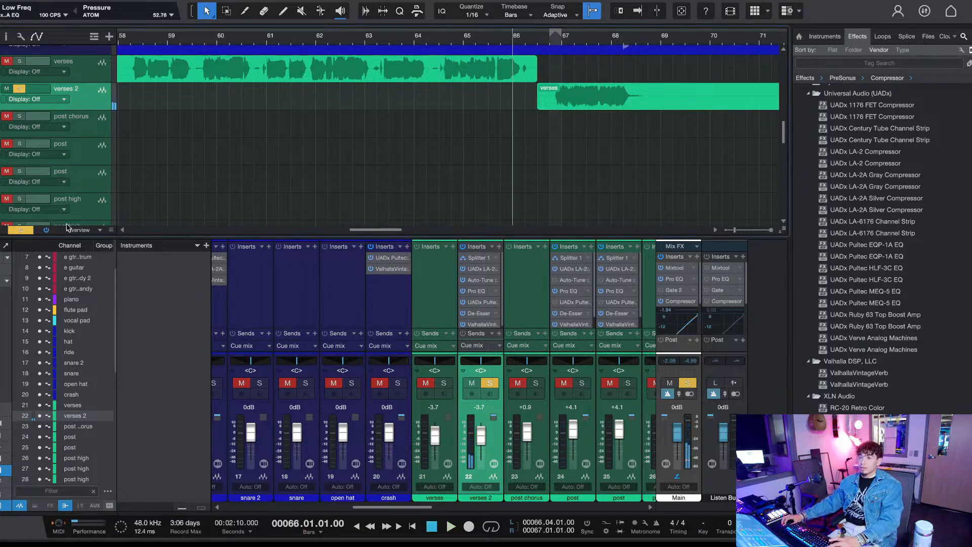
key(s)
key(space)
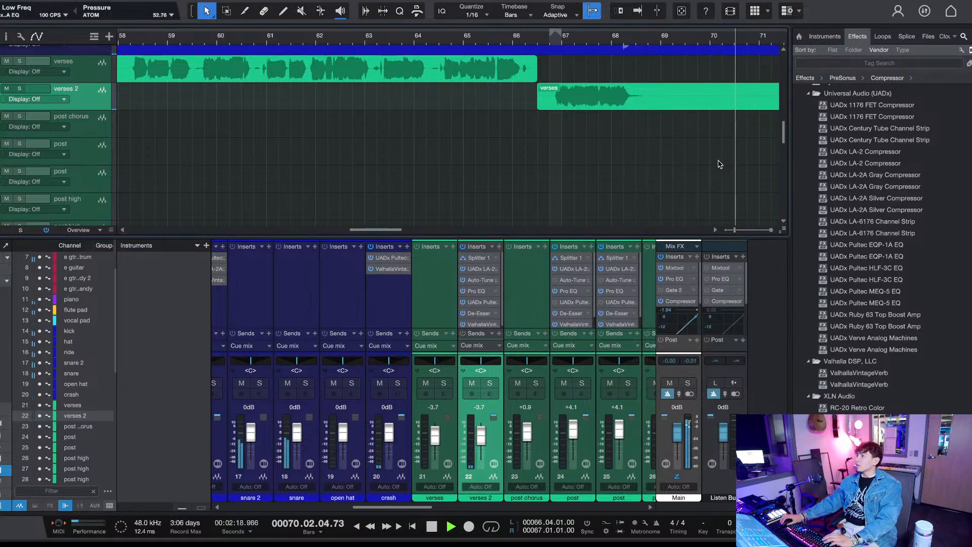
Step: Hide the mixer and set the loop range from bar 1 to bar 6
key(F3)
scroll(729, 426, up, 15)
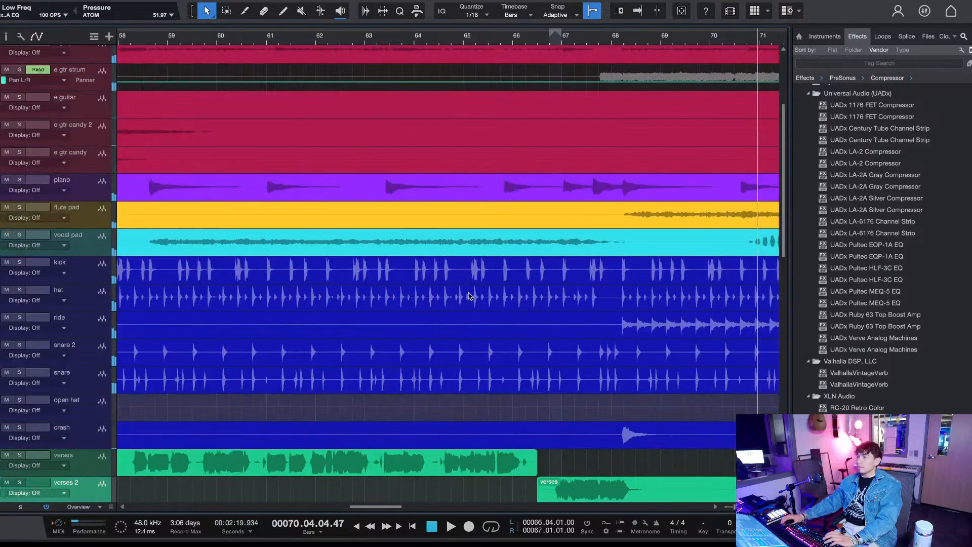
scroll(346, 40, down, 8)
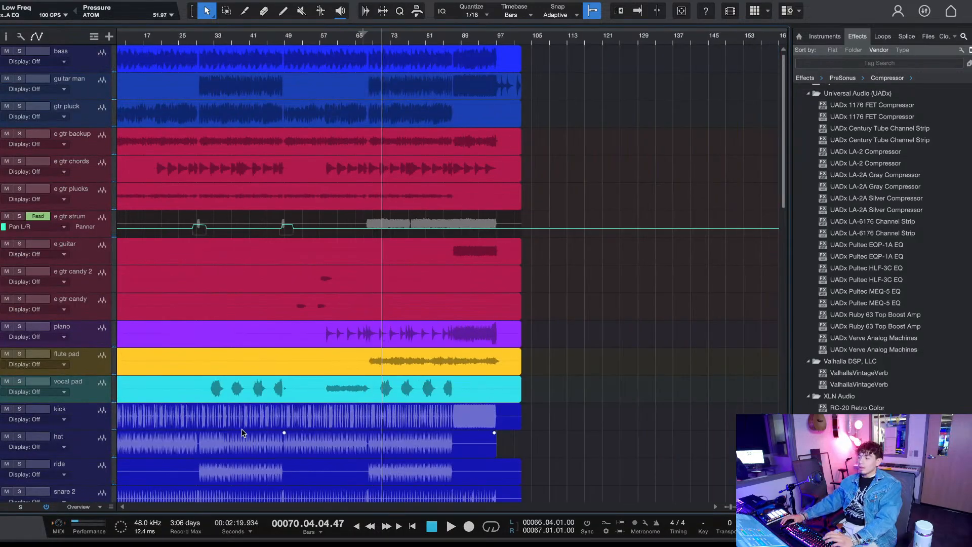
key(KP_0)
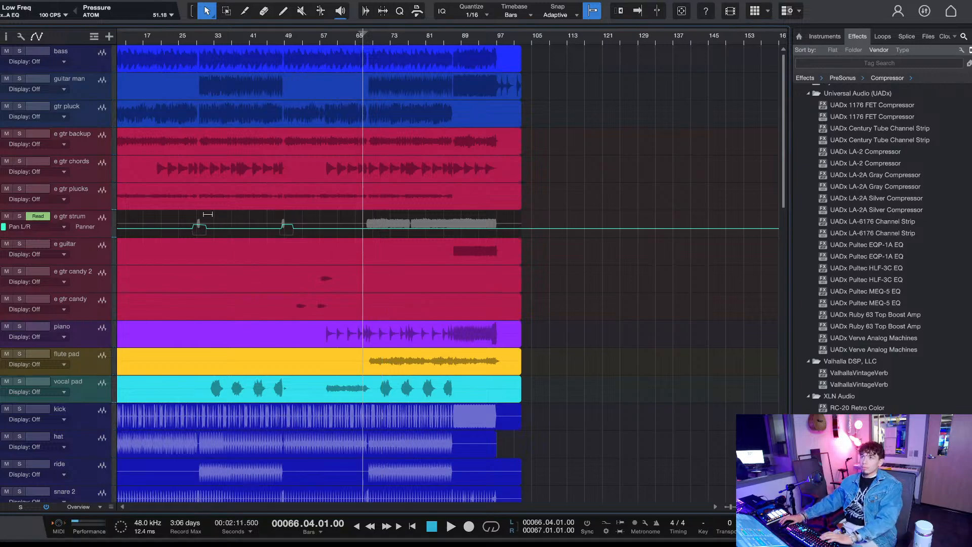
scroll(219, 209, left, 3)
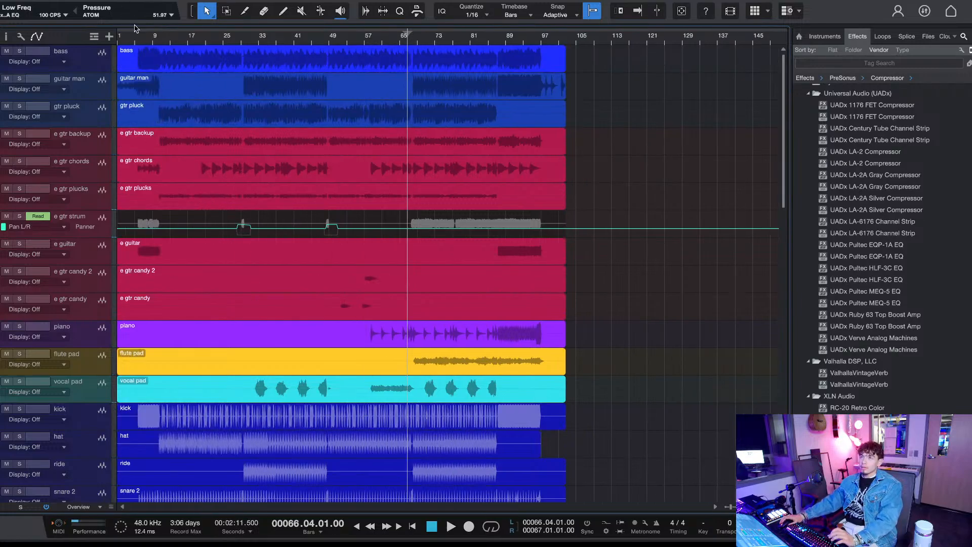
drag(143, 25, 120, 26)
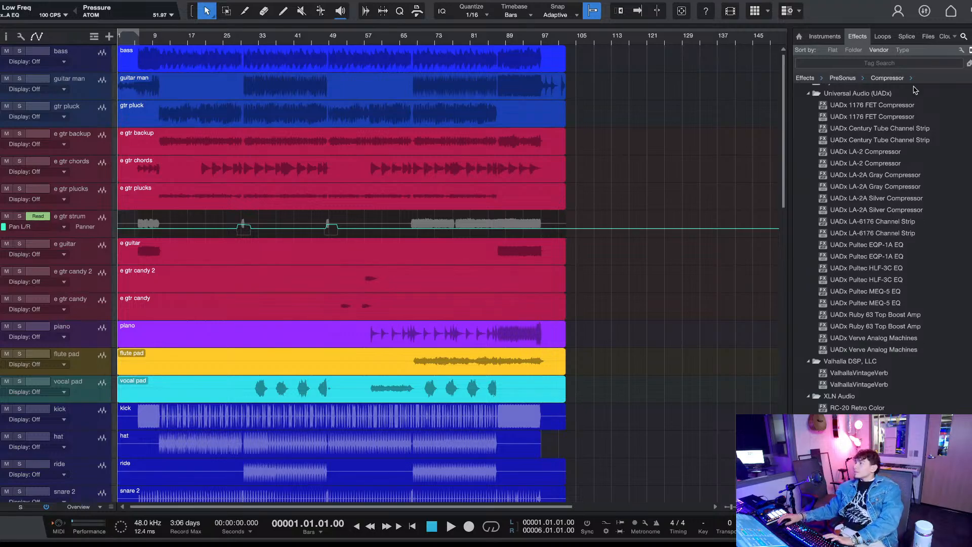
Step: Switch to the mastering project and move the Dodging Bullets Mix(2) clip to the very start of the timeline
click(971, 11)
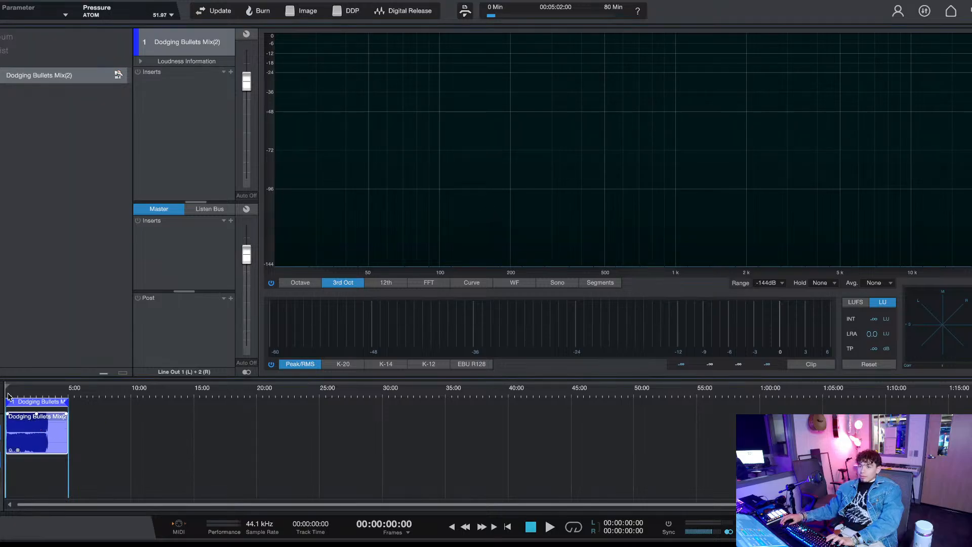
scroll(9, 397, up, 5)
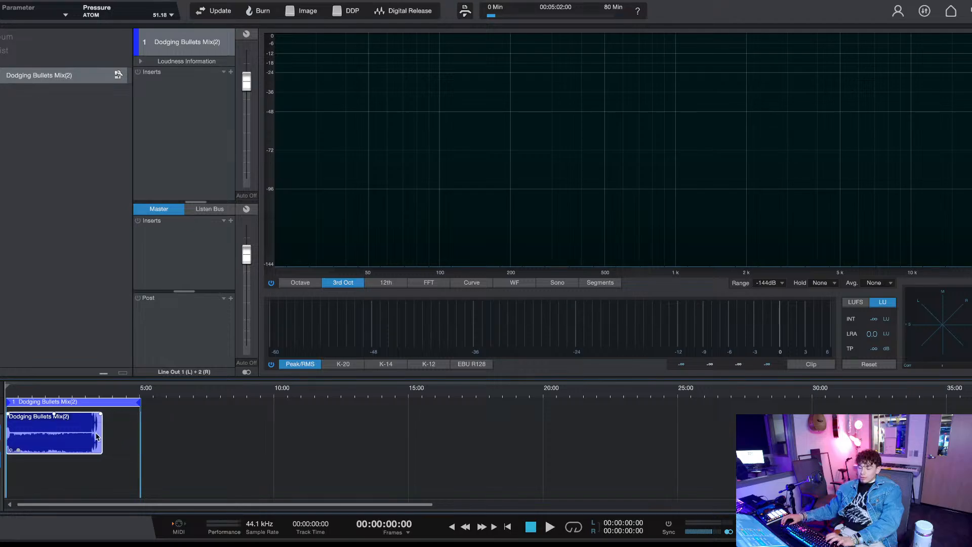
scroll(88, 398, down, 3)
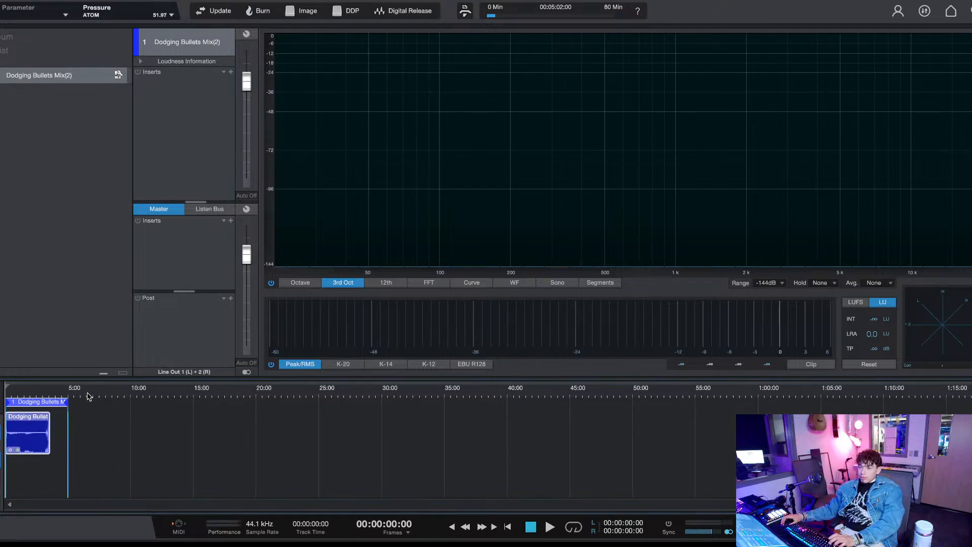
scroll(64, 395, up, 10)
scroll(84, 433, left, 20)
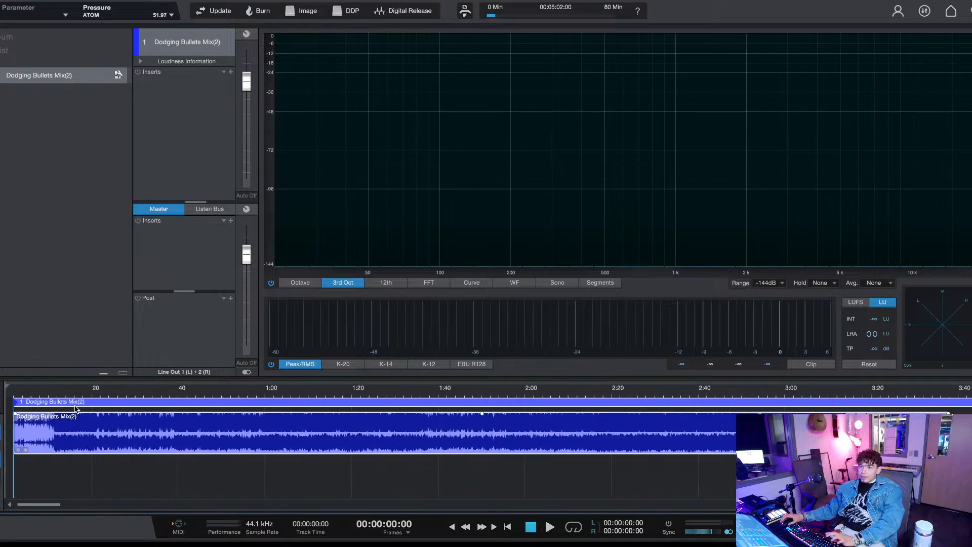
drag(51, 427, 2, 412)
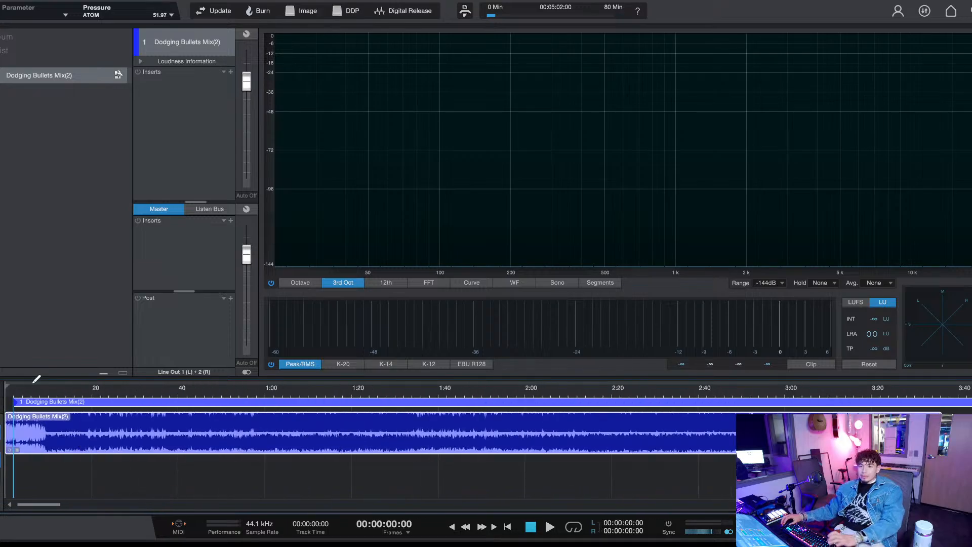
Step: Set the level meter to K-14 with a short test playback and show the track's Post FX loudness information
click(374, 367)
key(space)
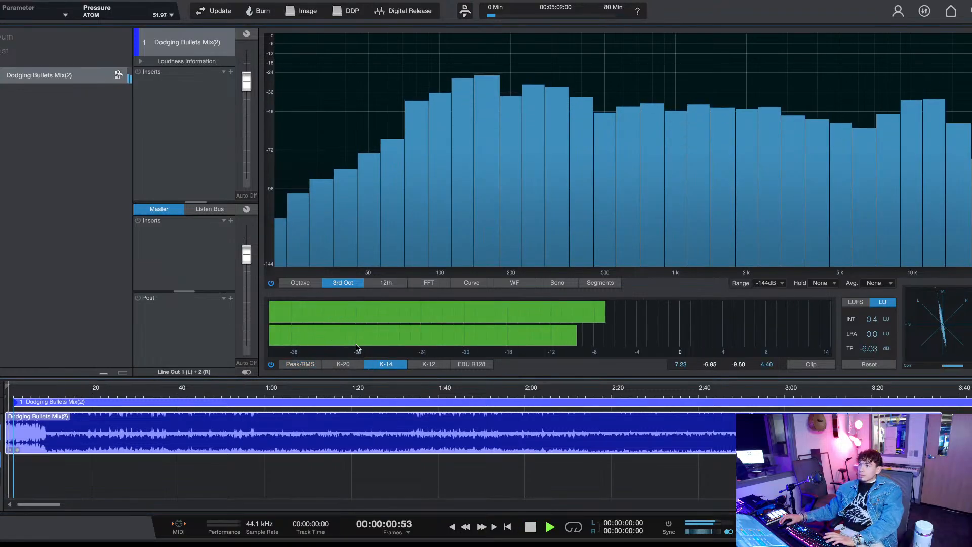
key(space)
click(140, 61)
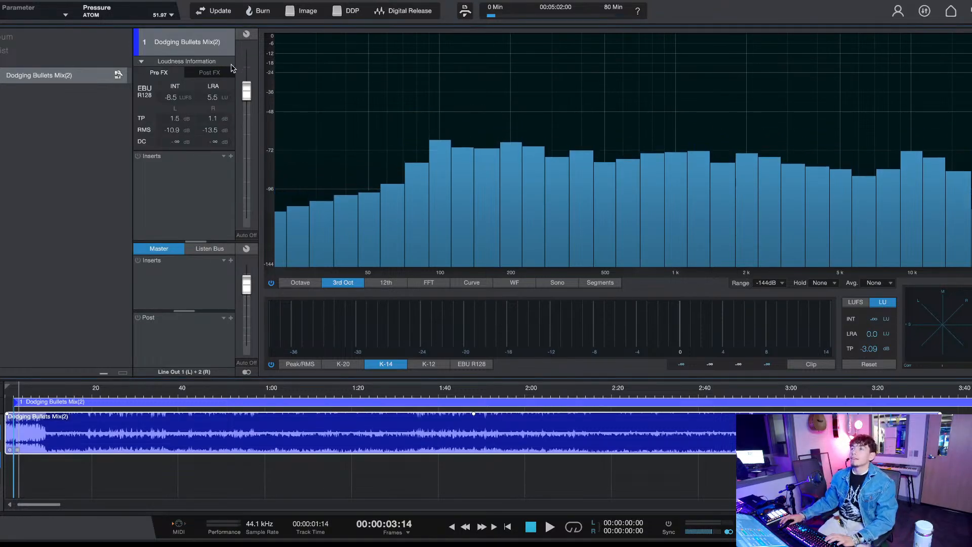
click(211, 72)
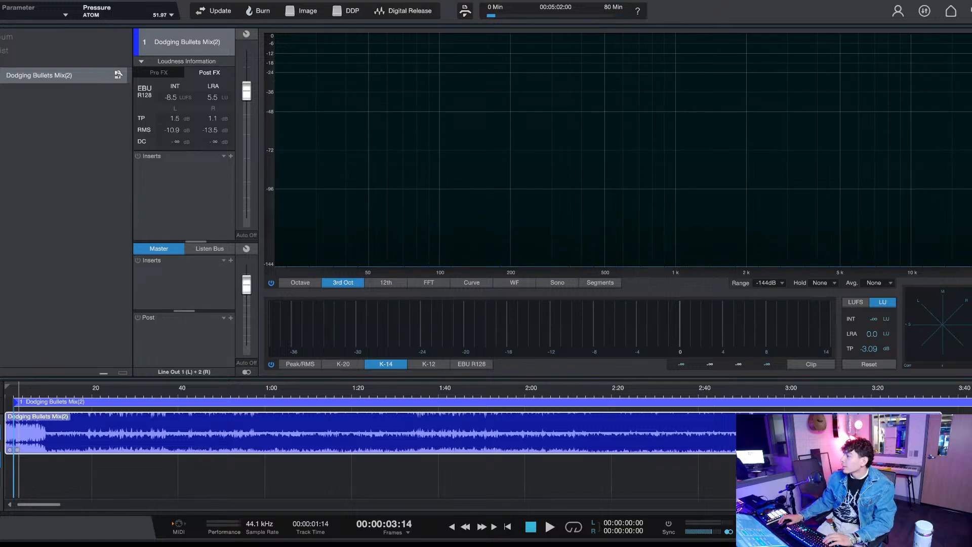
Step: Find Pro EQ among the PreSonus effects and add it to the Master inserts
key(F5)
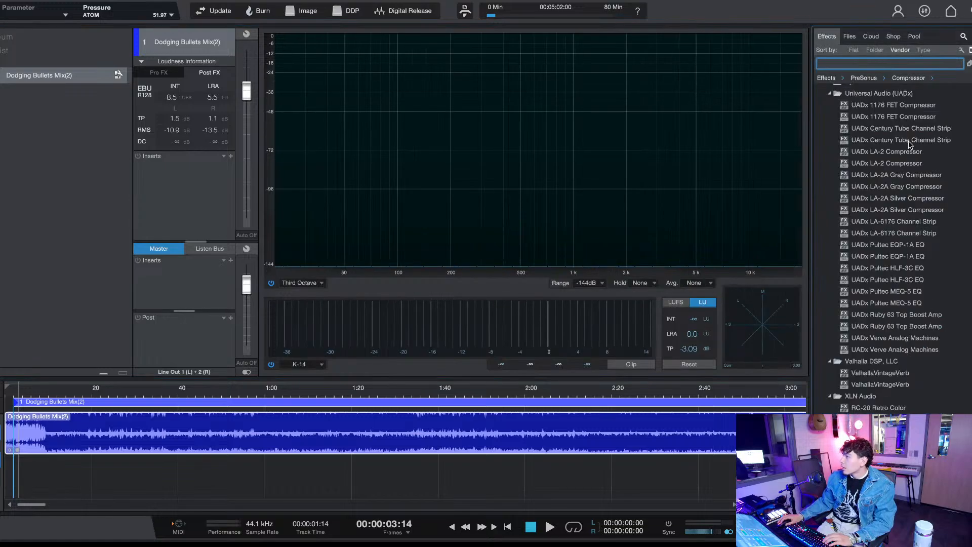
scroll(895, 253, up, 15)
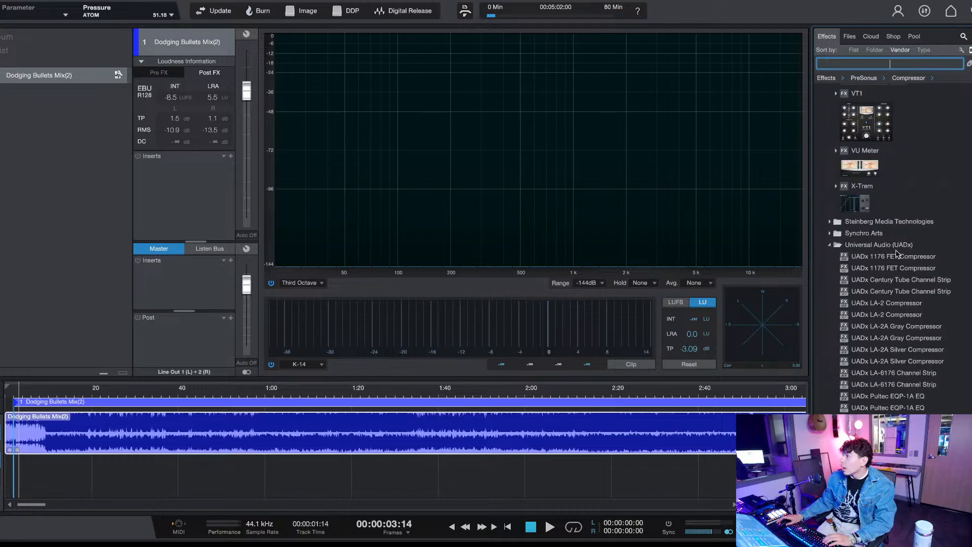
scroll(892, 274, down, 5)
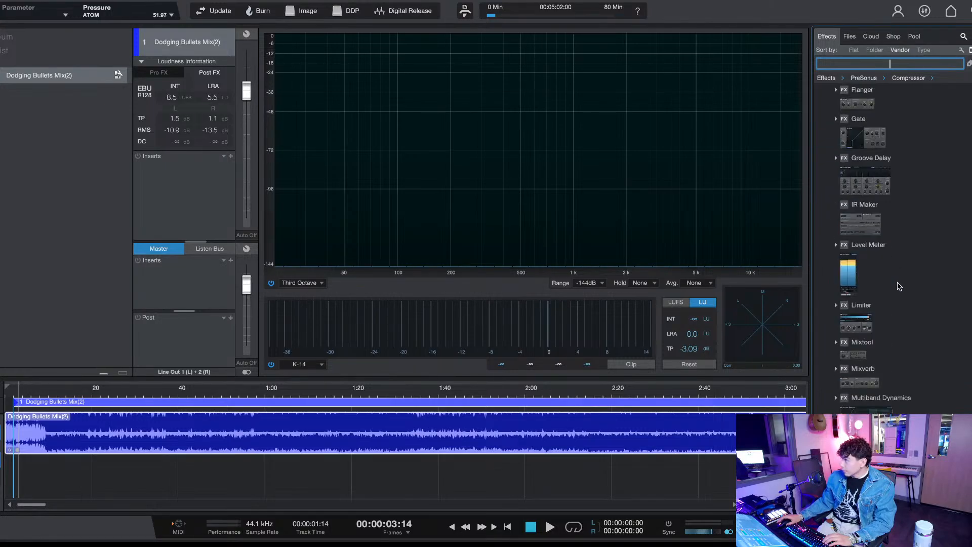
scroll(893, 287, down, 5)
scroll(880, 300, down, 5)
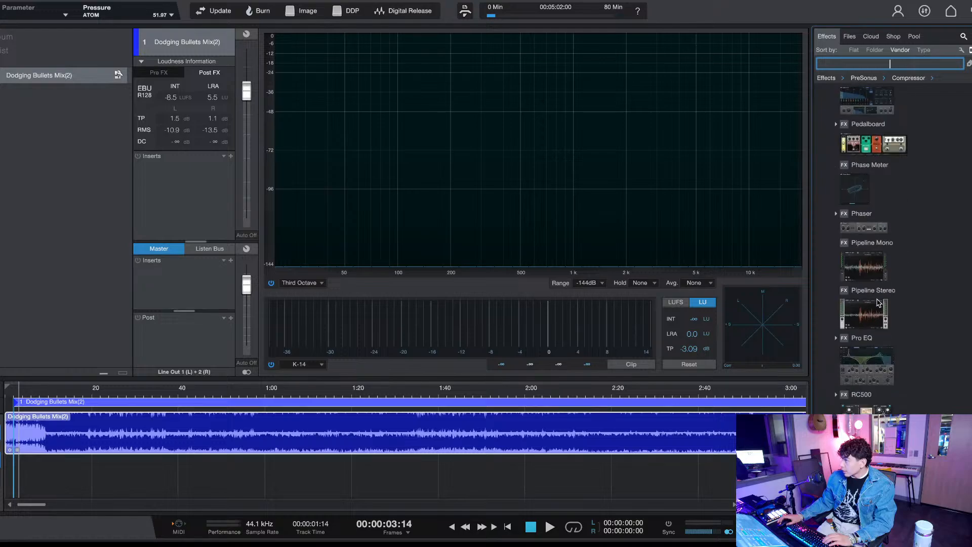
scroll(876, 297, up, 5)
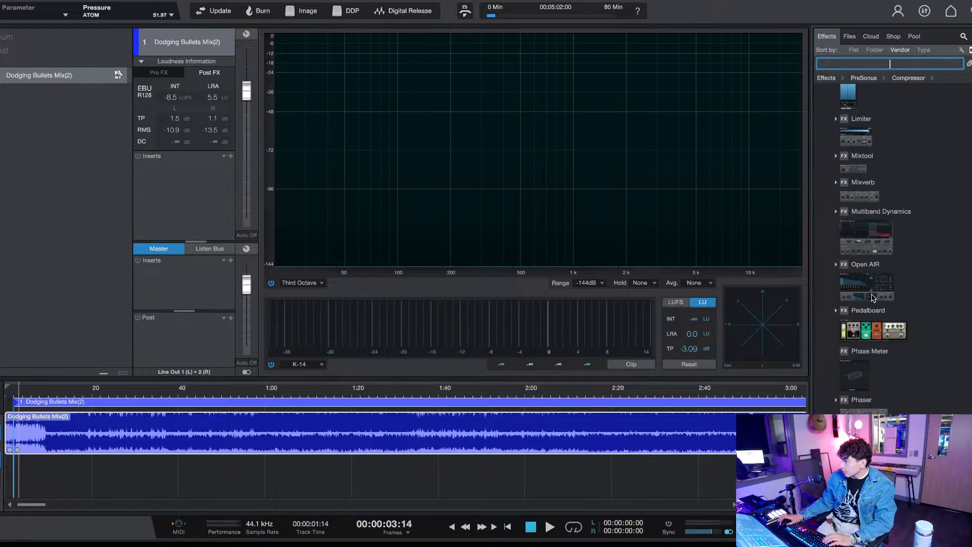
scroll(870, 301, down, 1)
drag(865, 336, 185, 290)
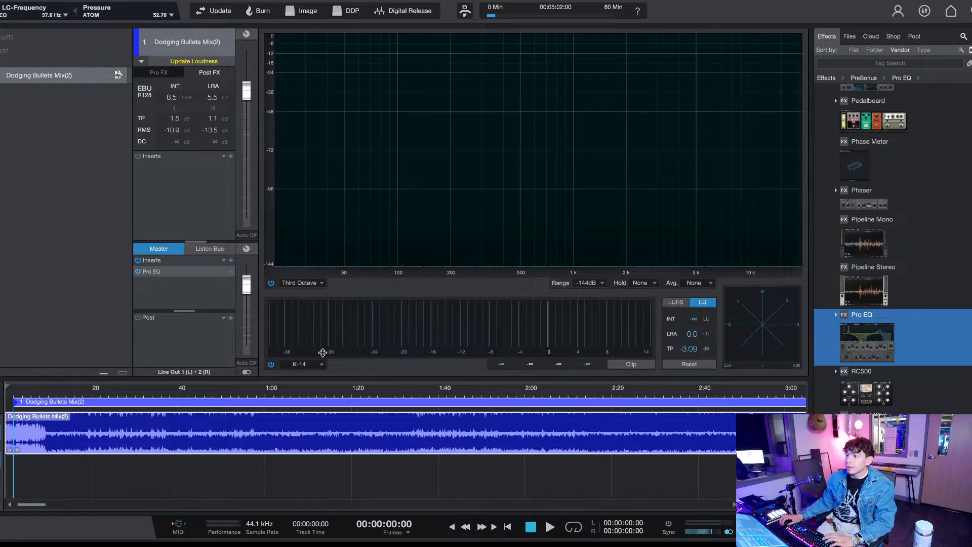
Step: Play the track from just before 1:00 and add the UADx Pultec EQP-1A EQ after Pro EQ in the Master inserts
click(244, 388)
key(space)
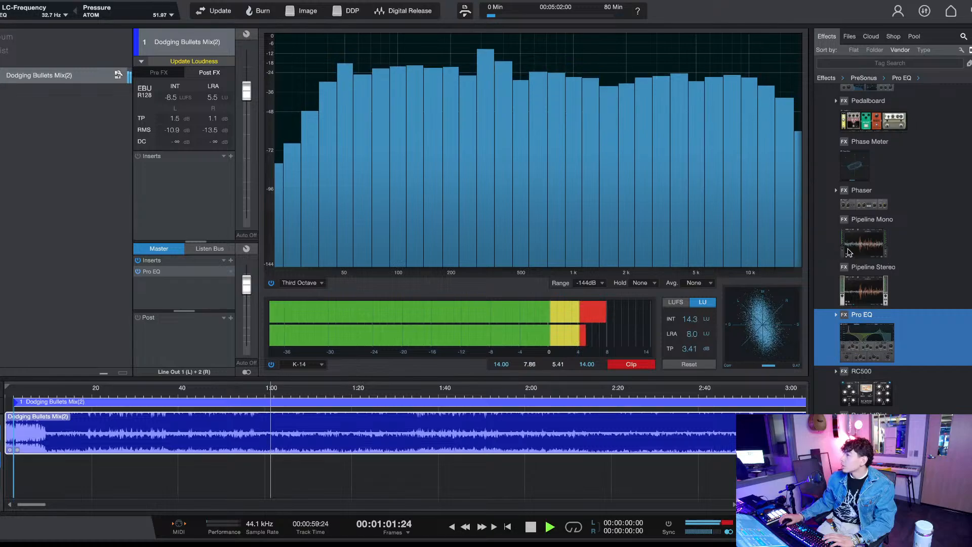
scroll(867, 300, down, 15)
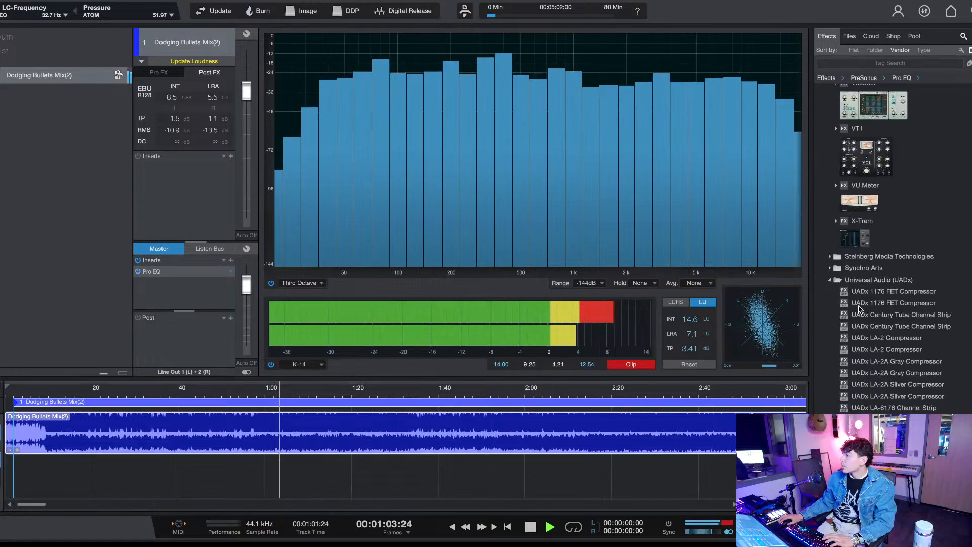
click(884, 245)
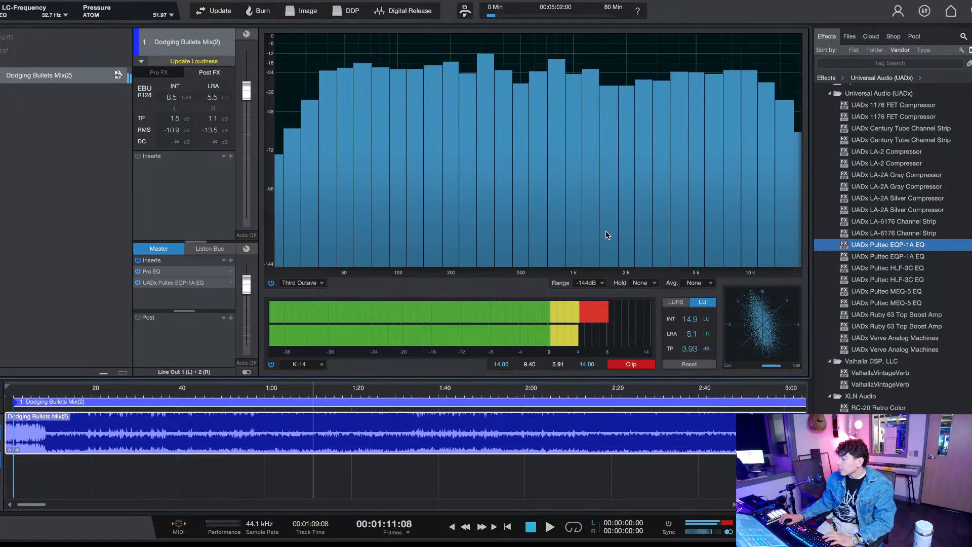
key(space)
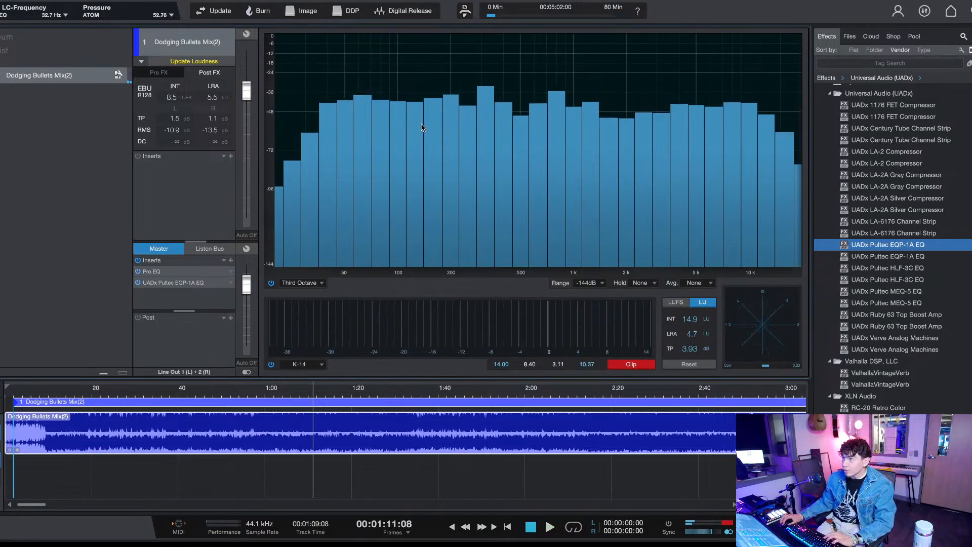
Step: With the track playing, add Multiband Dynamics after the Pultec EQ in the Master inserts and set its low-mid gain to 3.62 dB
key(space)
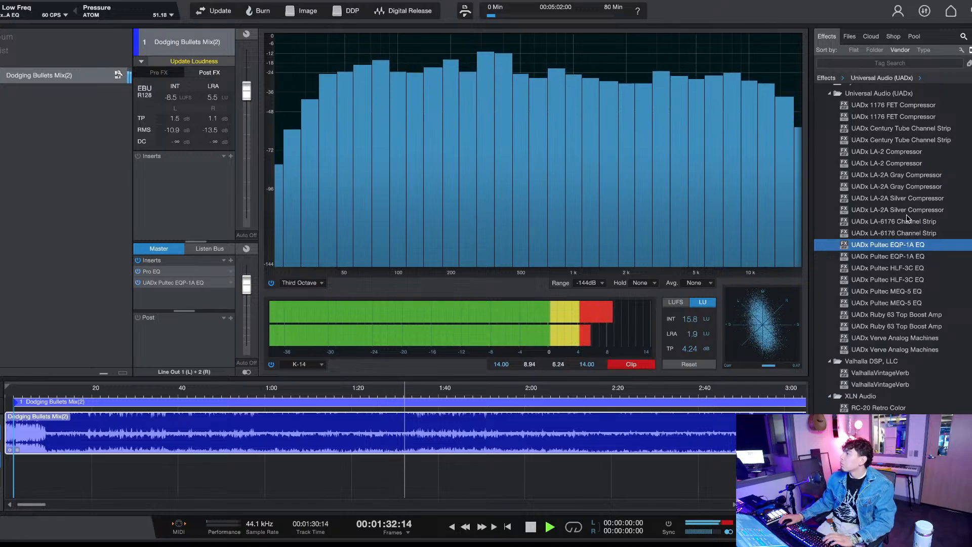
scroll(906, 214, up, 15)
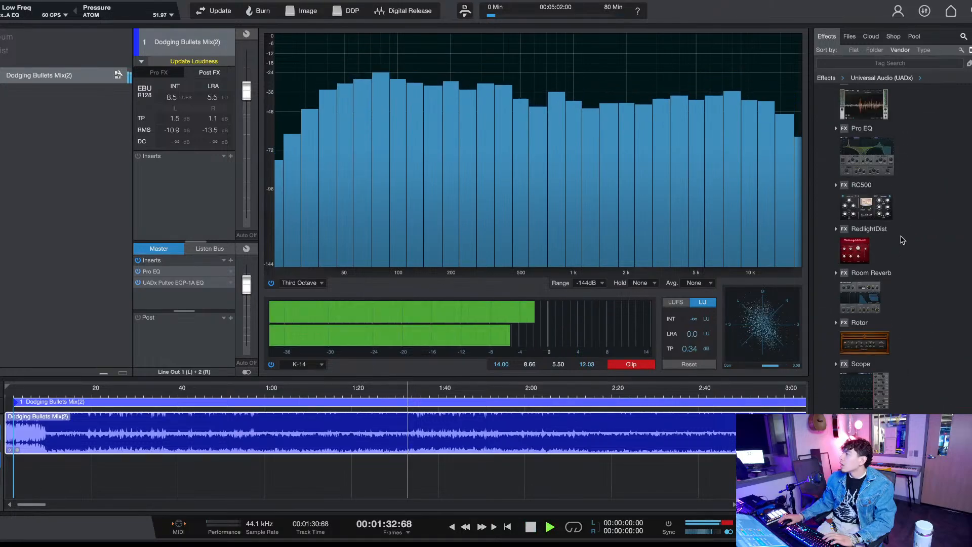
scroll(891, 228, up, 5)
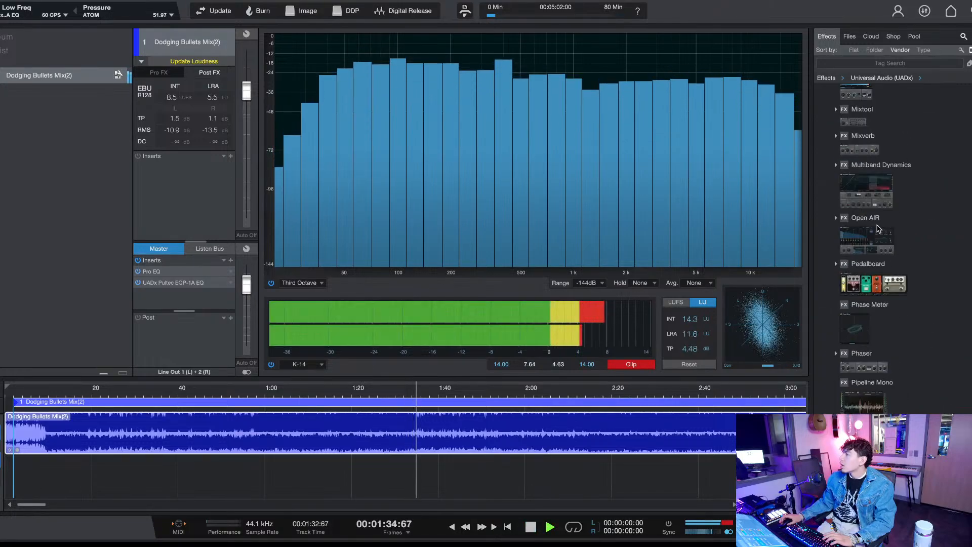
click(874, 201)
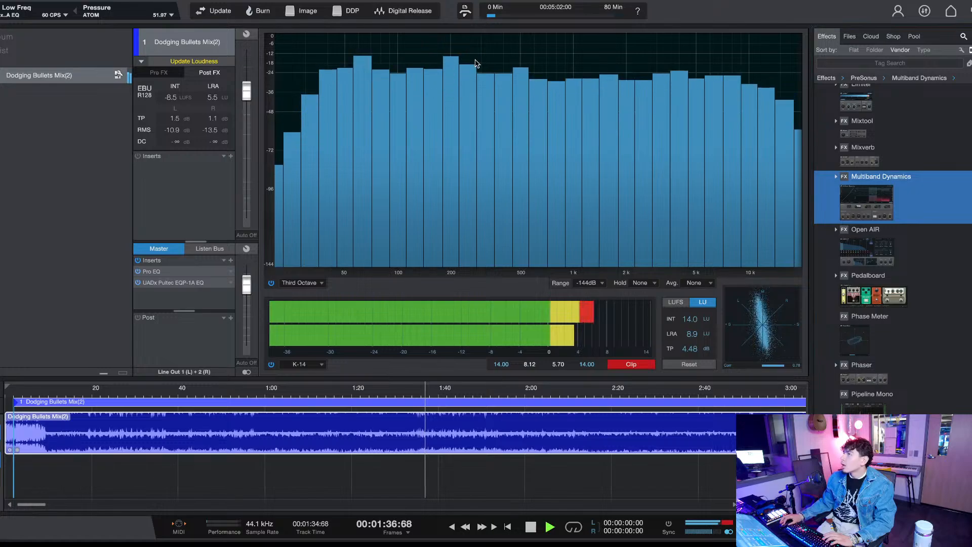
drag(479, 53, 500, 54)
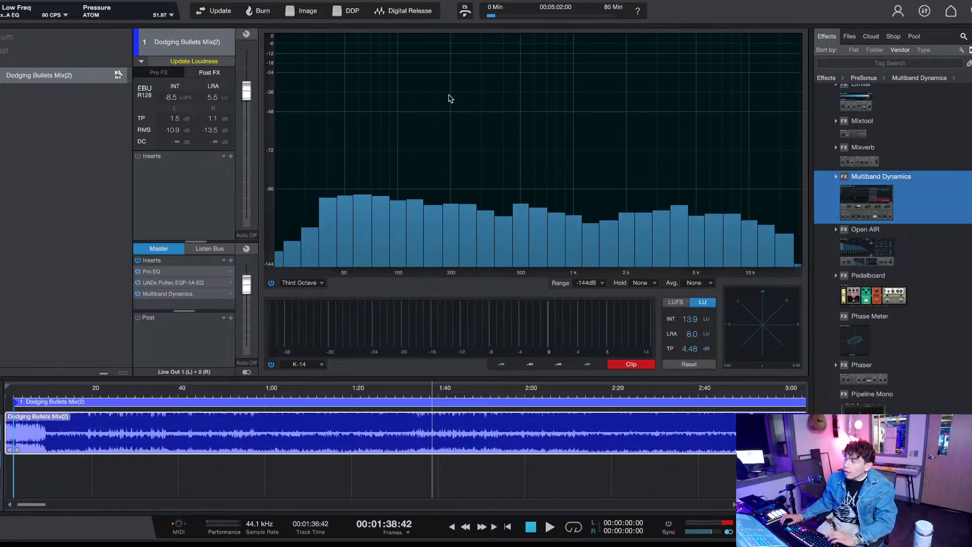
key(space)
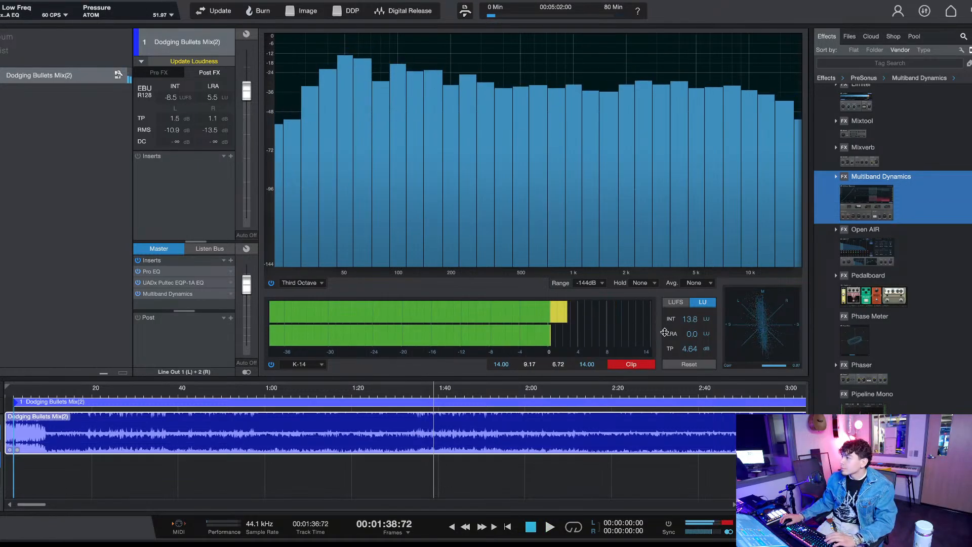
key(space)
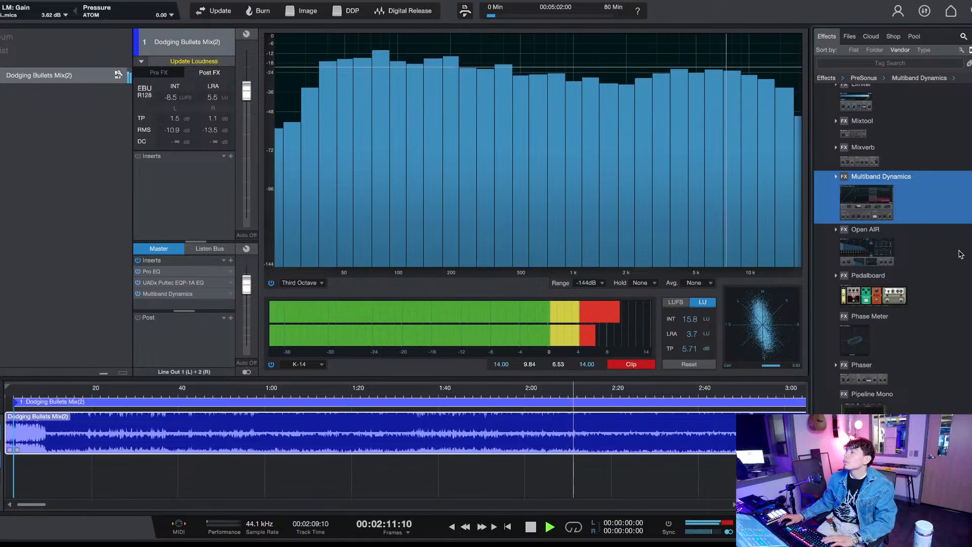
Step: Add the UADx LA-2A Silver Compressor after Multiband Dynamics in the Master inserts and stop playback
scroll(927, 213, down, 10)
scroll(925, 349, down, 10)
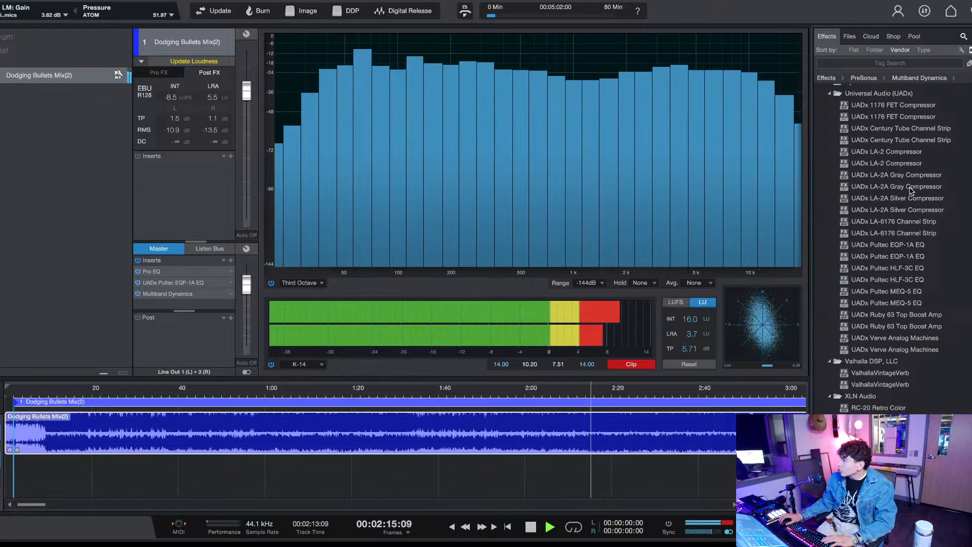
drag(905, 202, 214, 298)
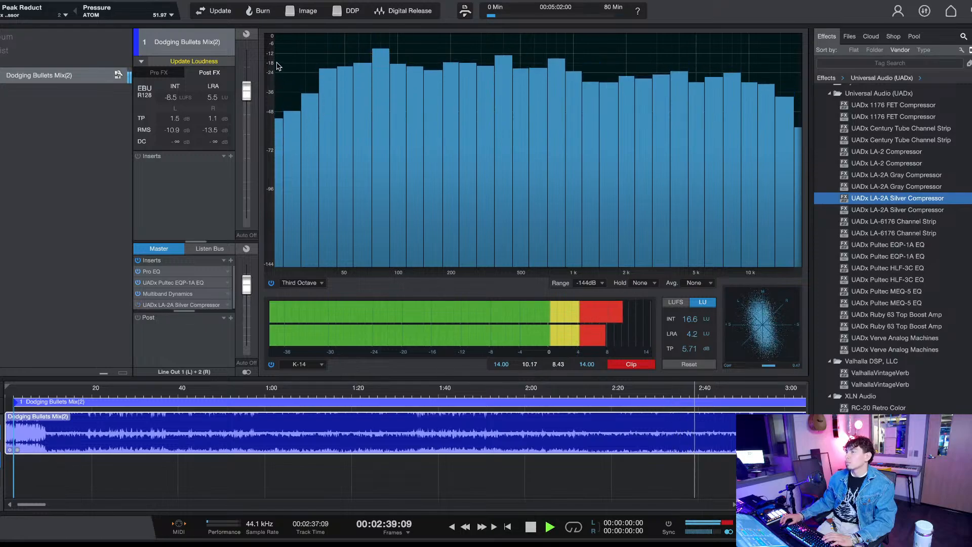
key(space)
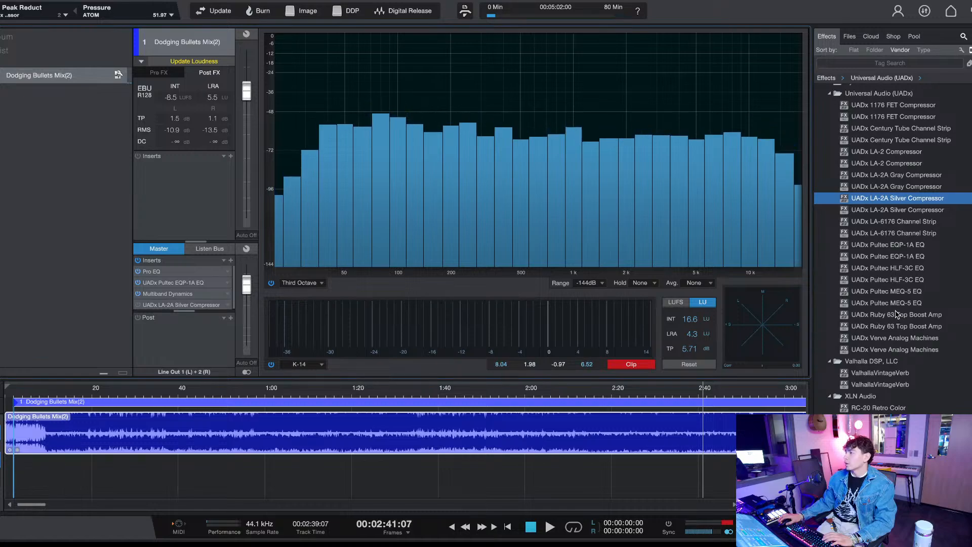
Step: Find the PreSonus Limiter, add it at the end of the Master inserts and resume playback
scroll(900, 319, up, 15)
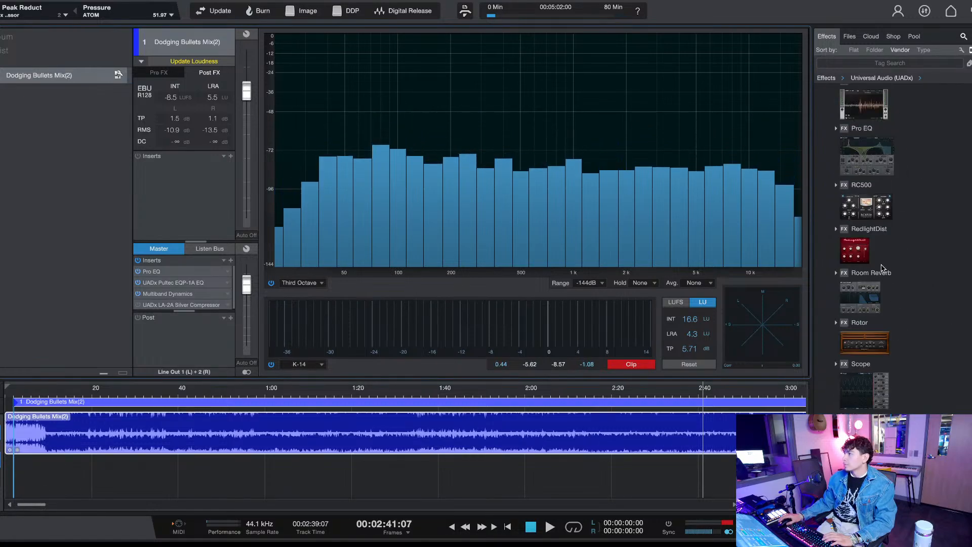
scroll(878, 271, up, 5)
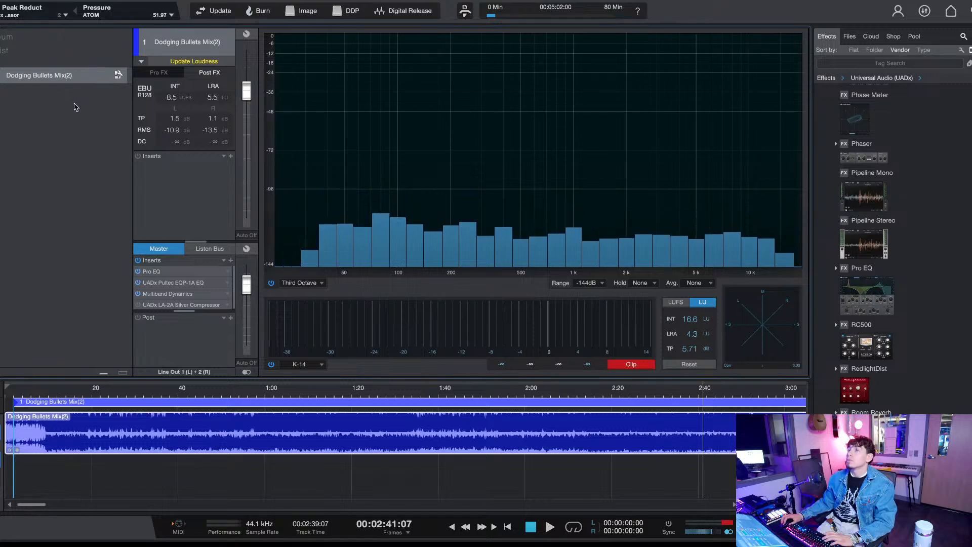
scroll(931, 235, up, 10)
scroll(931, 234, up, 2)
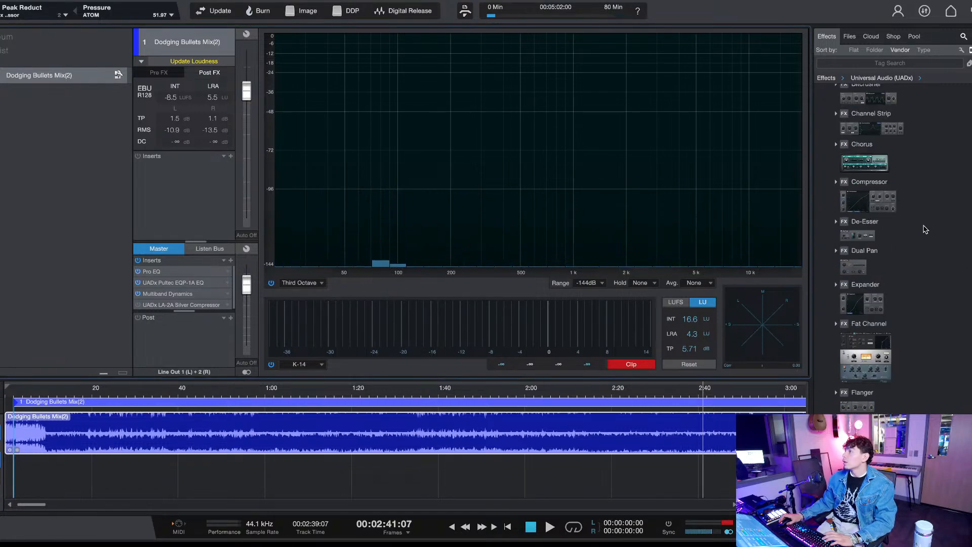
scroll(926, 351, down, 9)
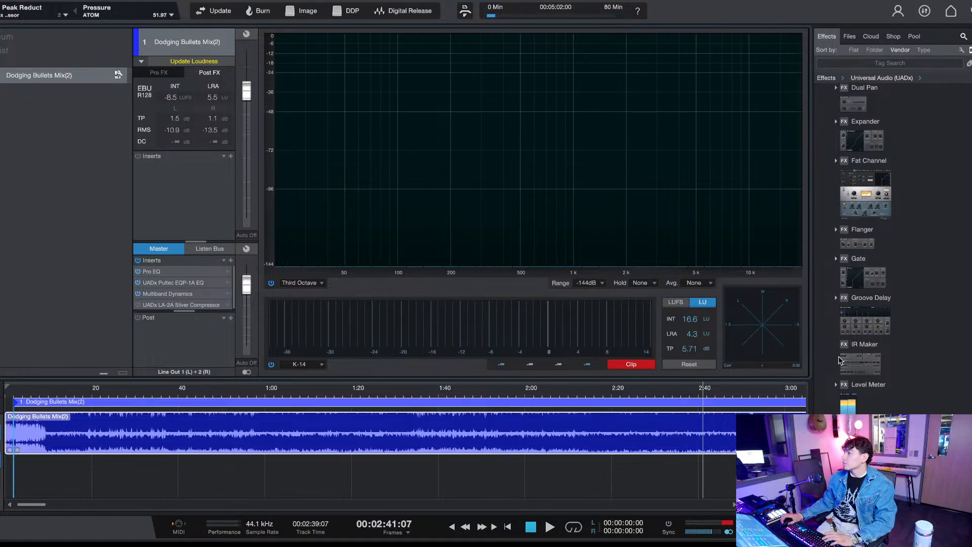
drag(857, 316, 208, 311)
key(space)
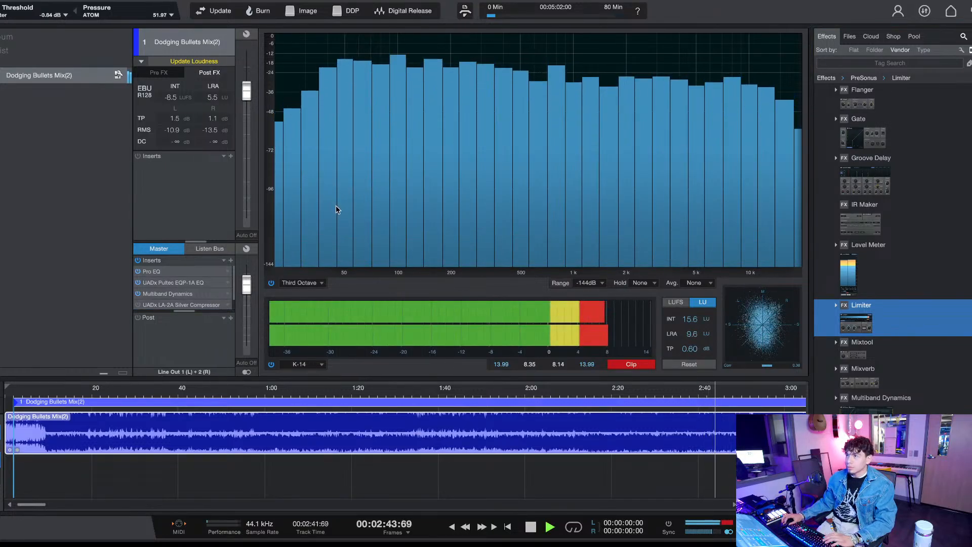
Step: Set the Limiter's ceiling to -1 dB and its threshold to -0.78 dB, and clear the level meter's clip indicator
text(-1)
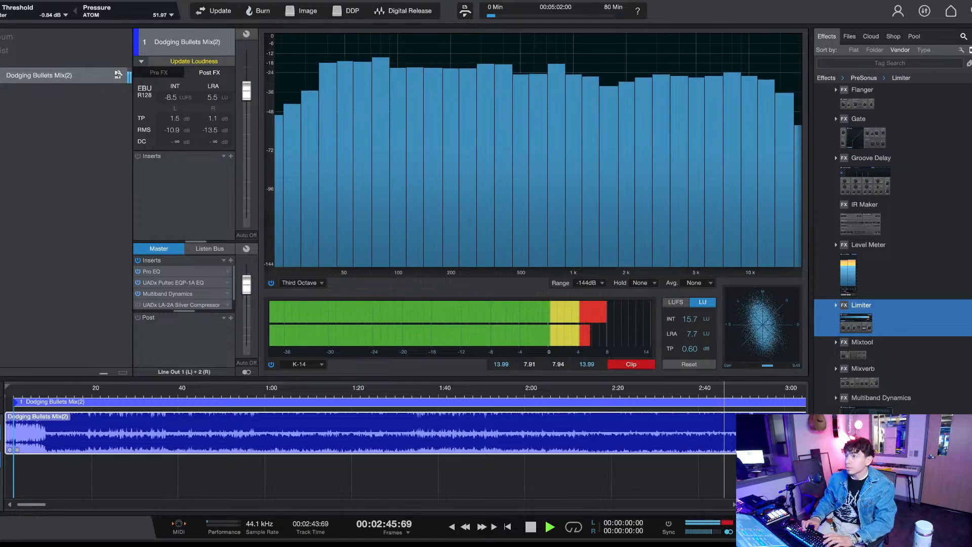
key(Return)
drag(382, 197, 382, 191)
click(628, 364)
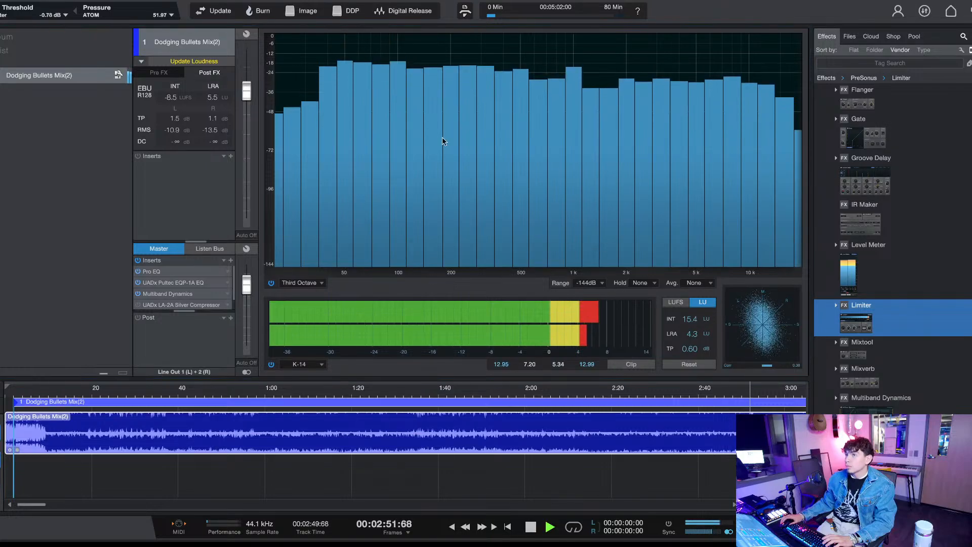
click(520, 41)
Step: Lower the Dodging Bullets Mix(2) track volume to -3.1 dB and update its loudness information
key(space)
drag(246, 97, 247, 106)
key(space)
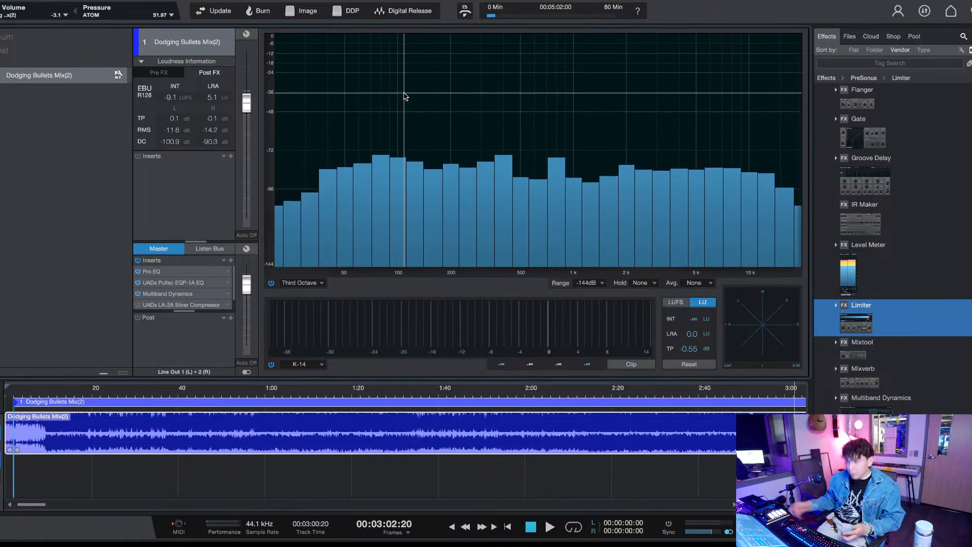
Step: Audition the song's ending around 3:20, trim the clip's end to about 3:28 and give it a short fade-out
key(space)
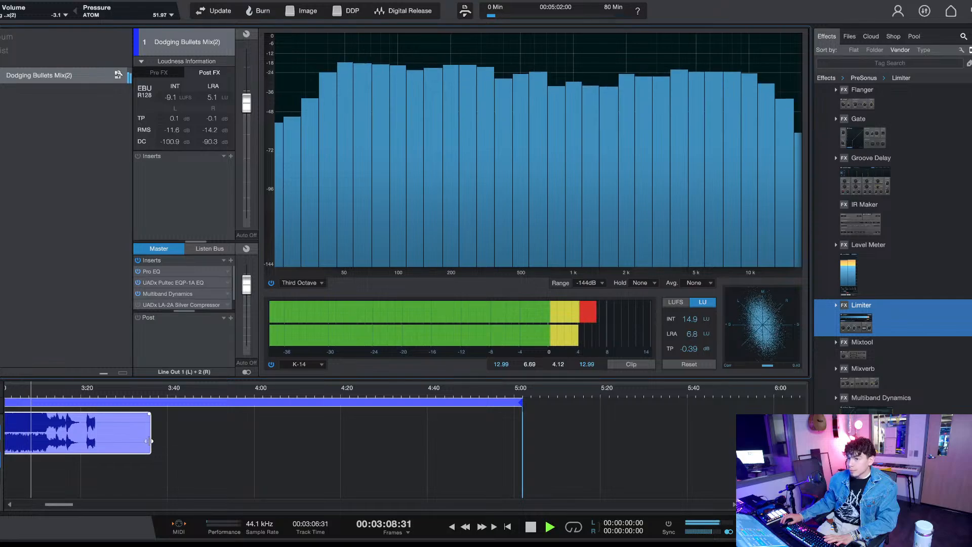
drag(151, 441, 140, 442)
click(68, 395)
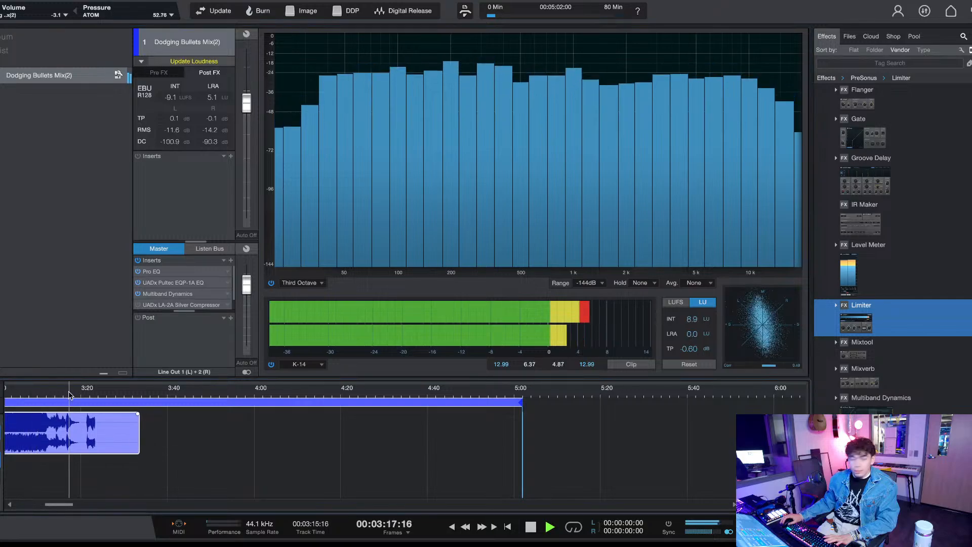
key(space)
click(86, 396)
key(space)
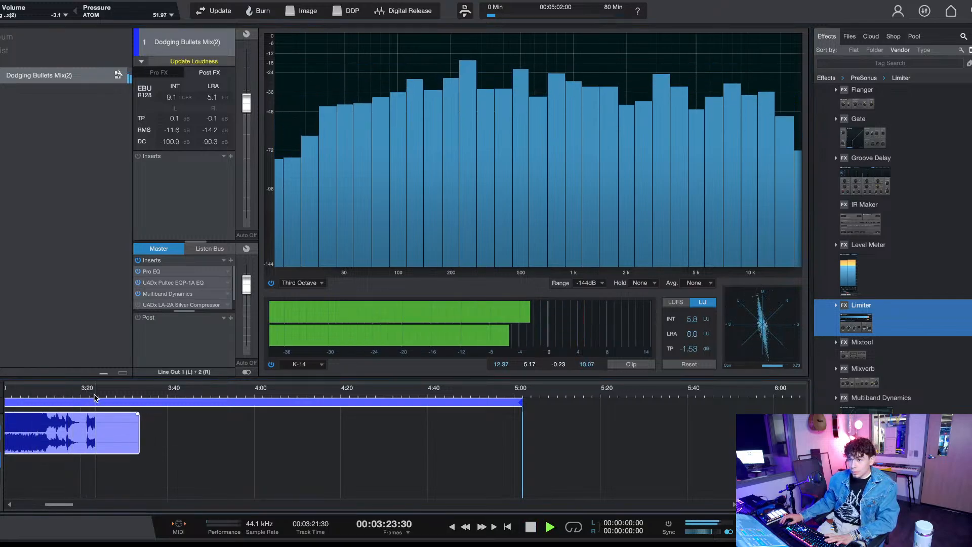
drag(132, 429, 116, 430)
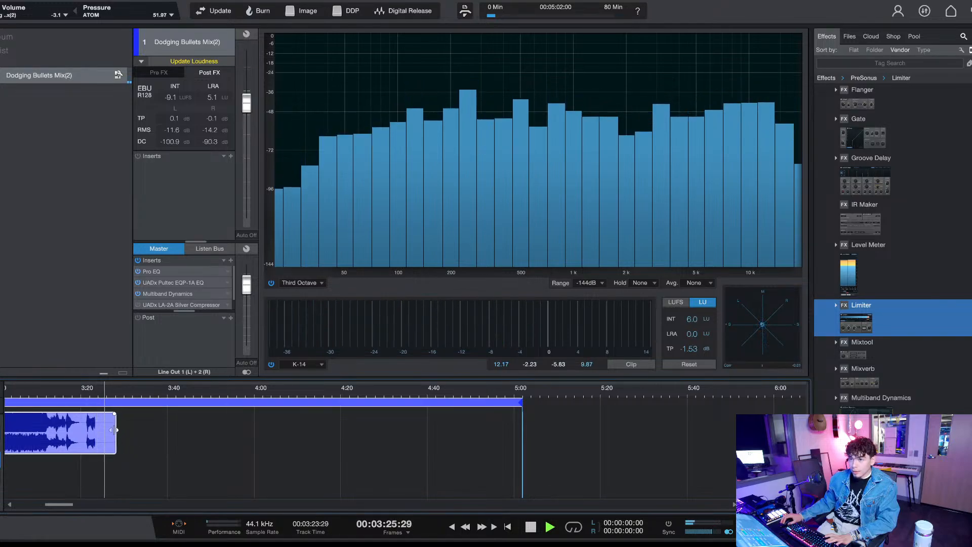
key(space)
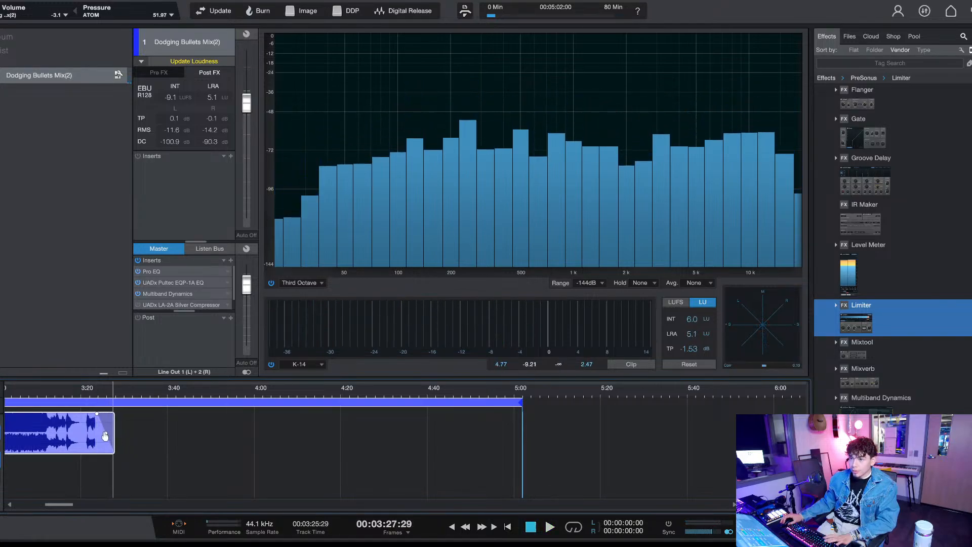
Step: Play the mastered track from the beginning to check how it sounds, and return to the start
key(Home)
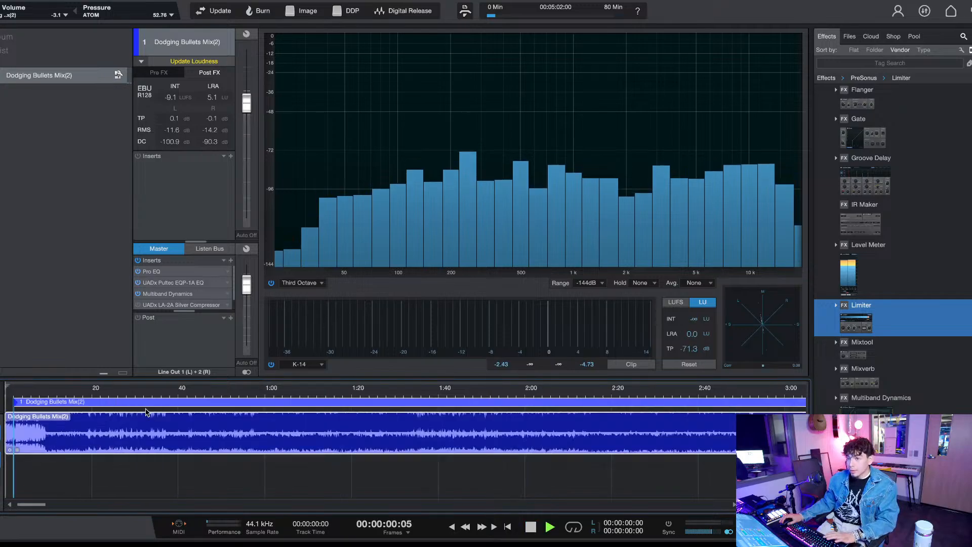
key(space)
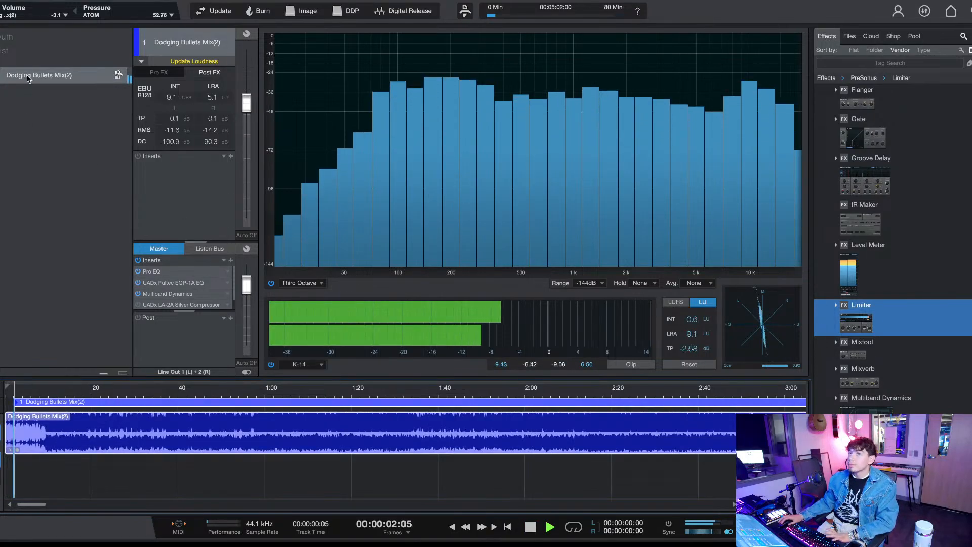
key(space)
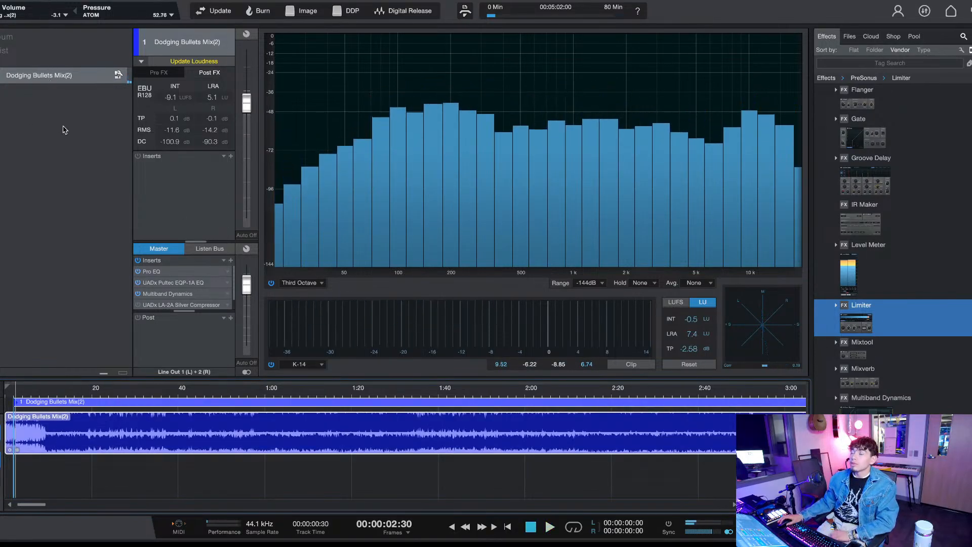
click(296, 395)
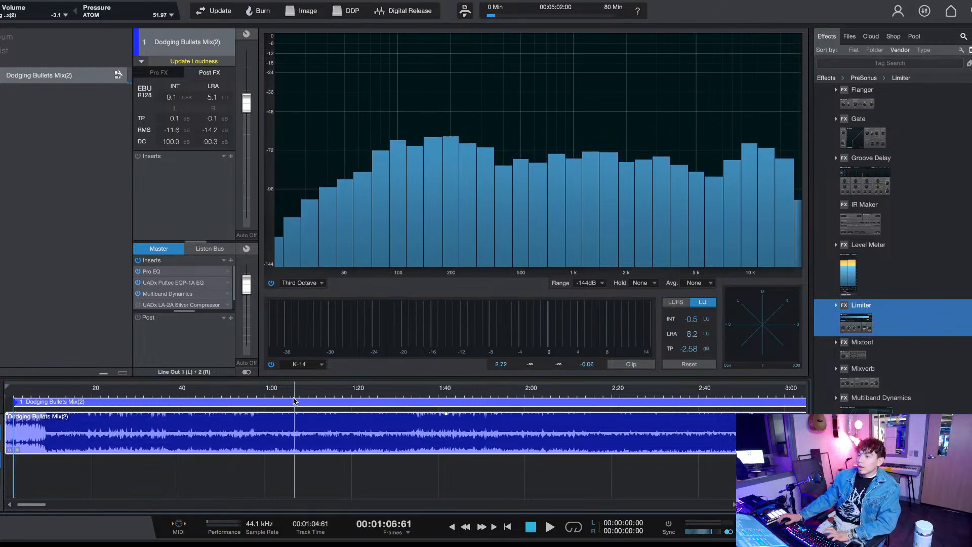
key(Home)
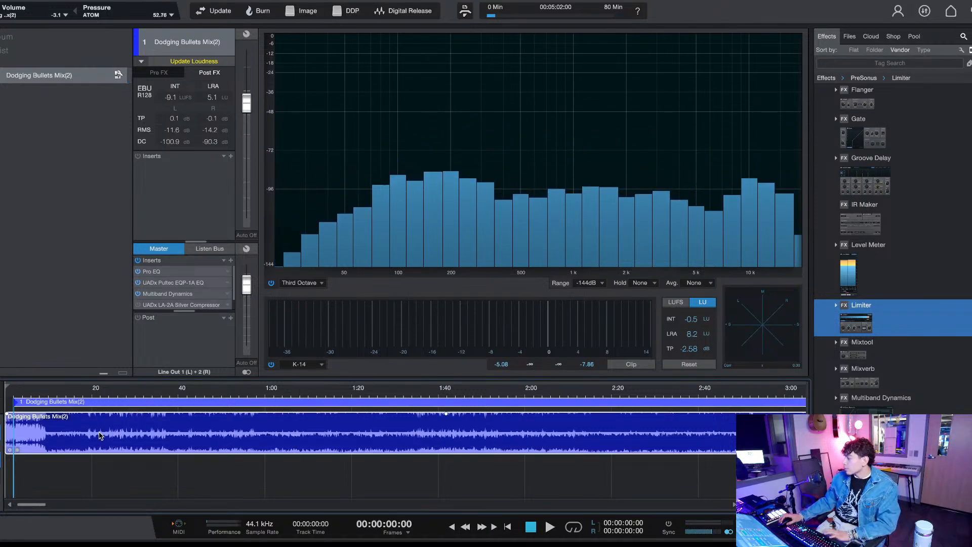
key(space)
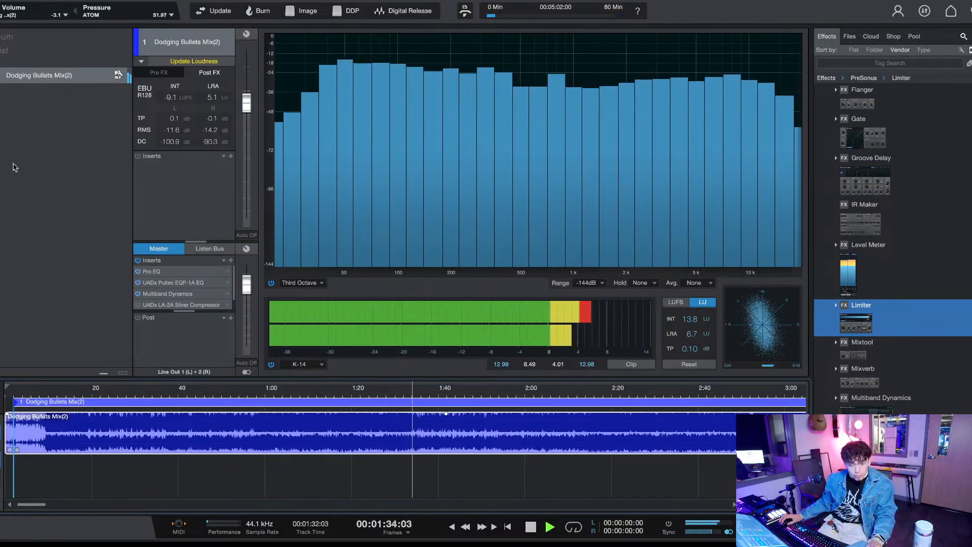
key(space)
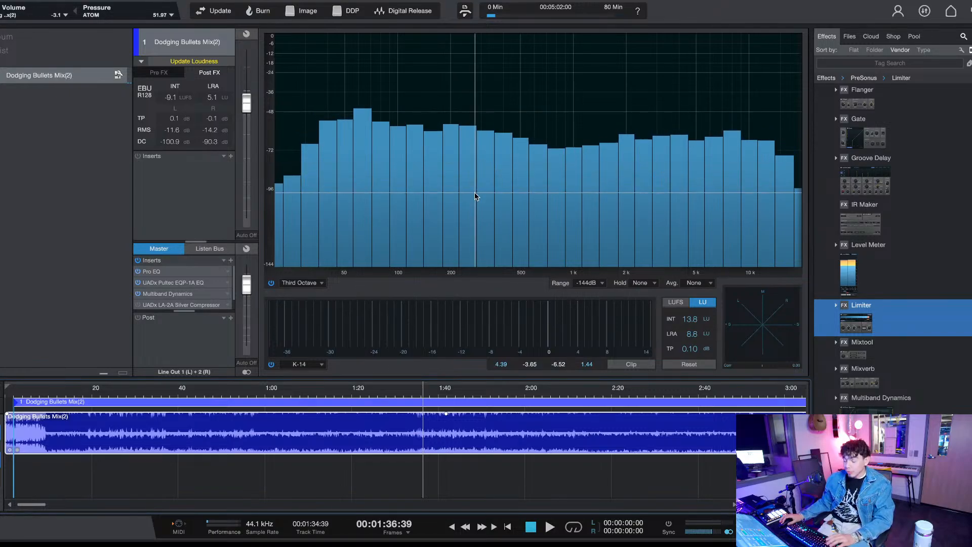
key(Return)
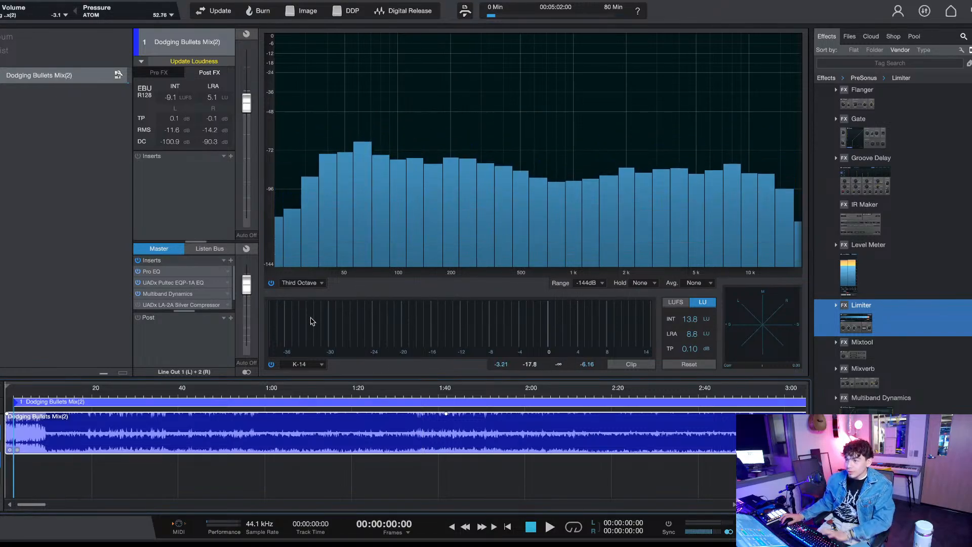